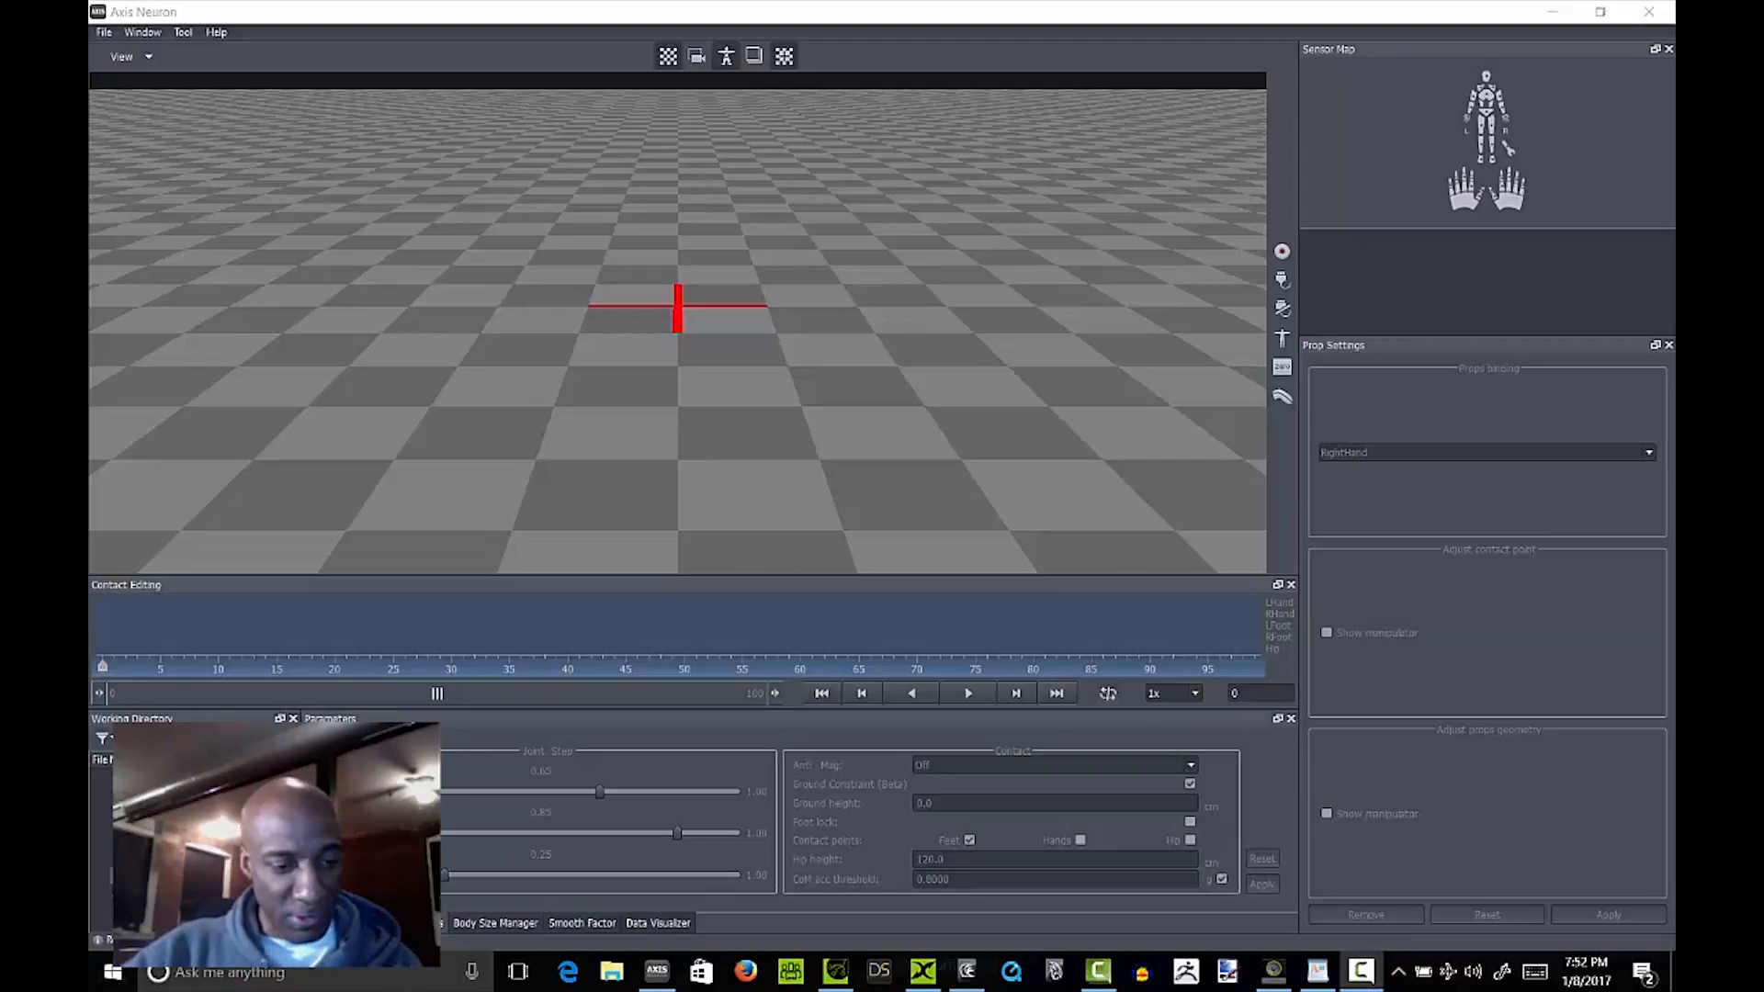
Step: Frame the HOLLY_HITS character up close in the 3D view and play its motion capture clip through
key(alt+Tab)
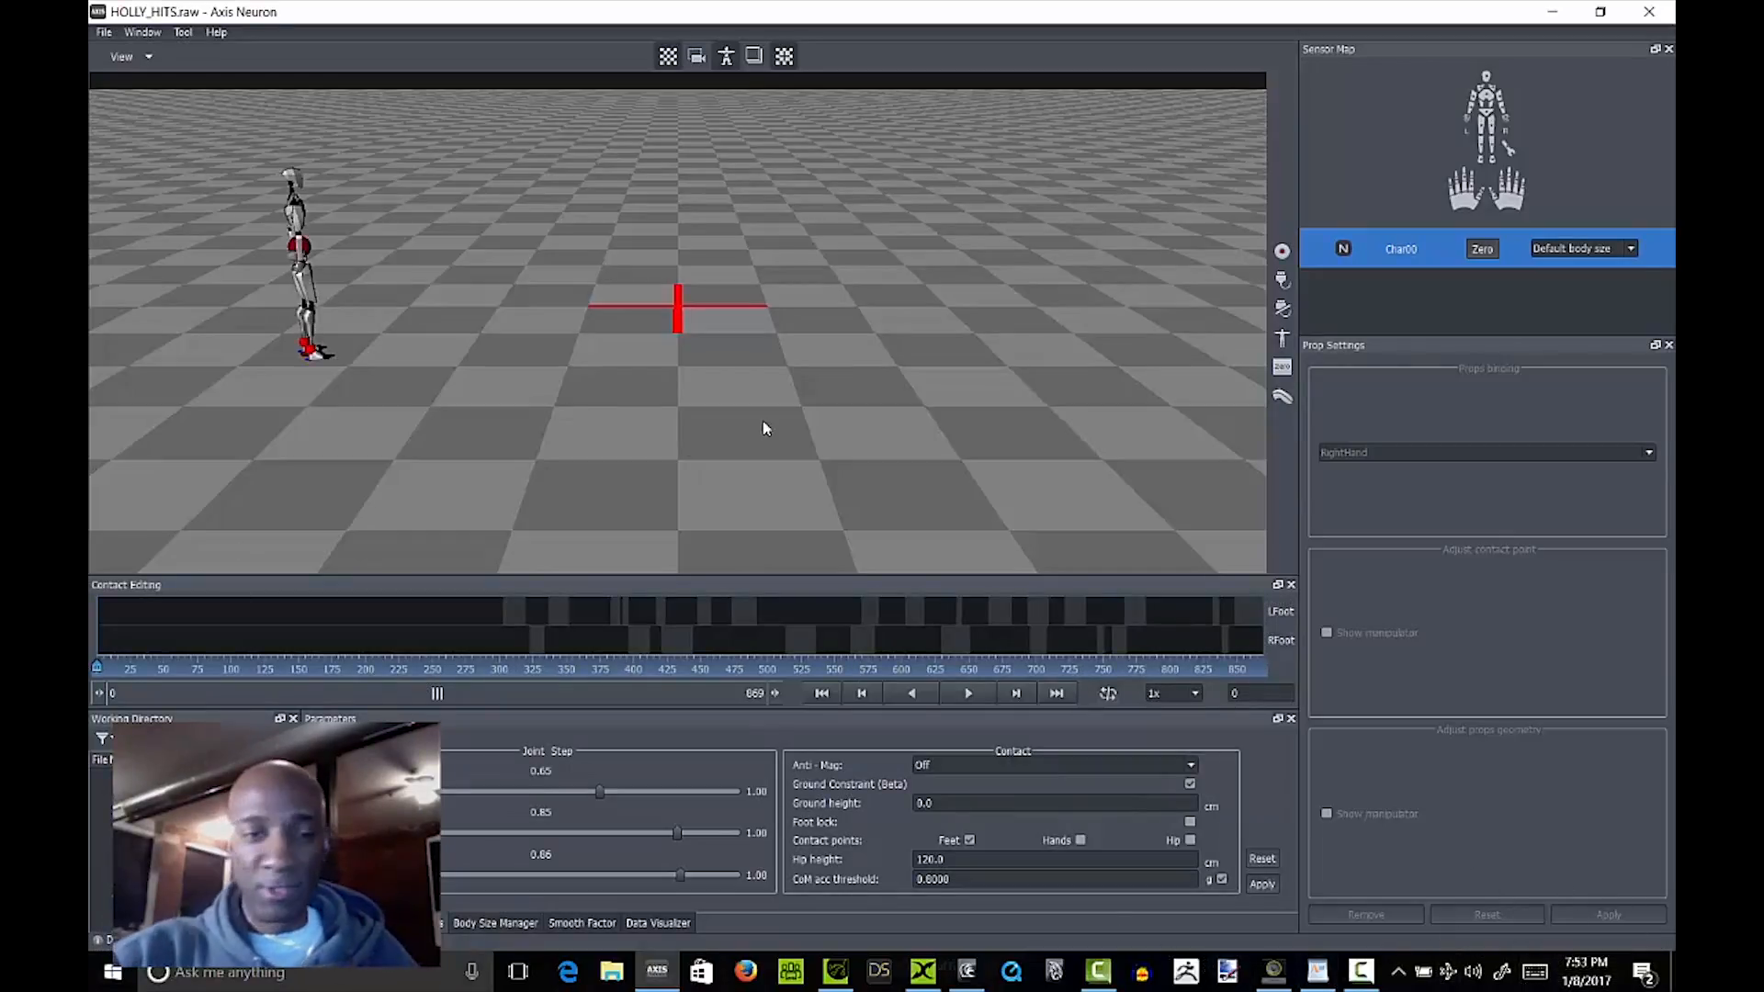
alt+drag(535, 325, 297, 312)
alt+right_drag(298, 313, 315, 378)
alt+middle_drag(315, 378, 765, 412)
alt+drag(764, 412, 578, 406)
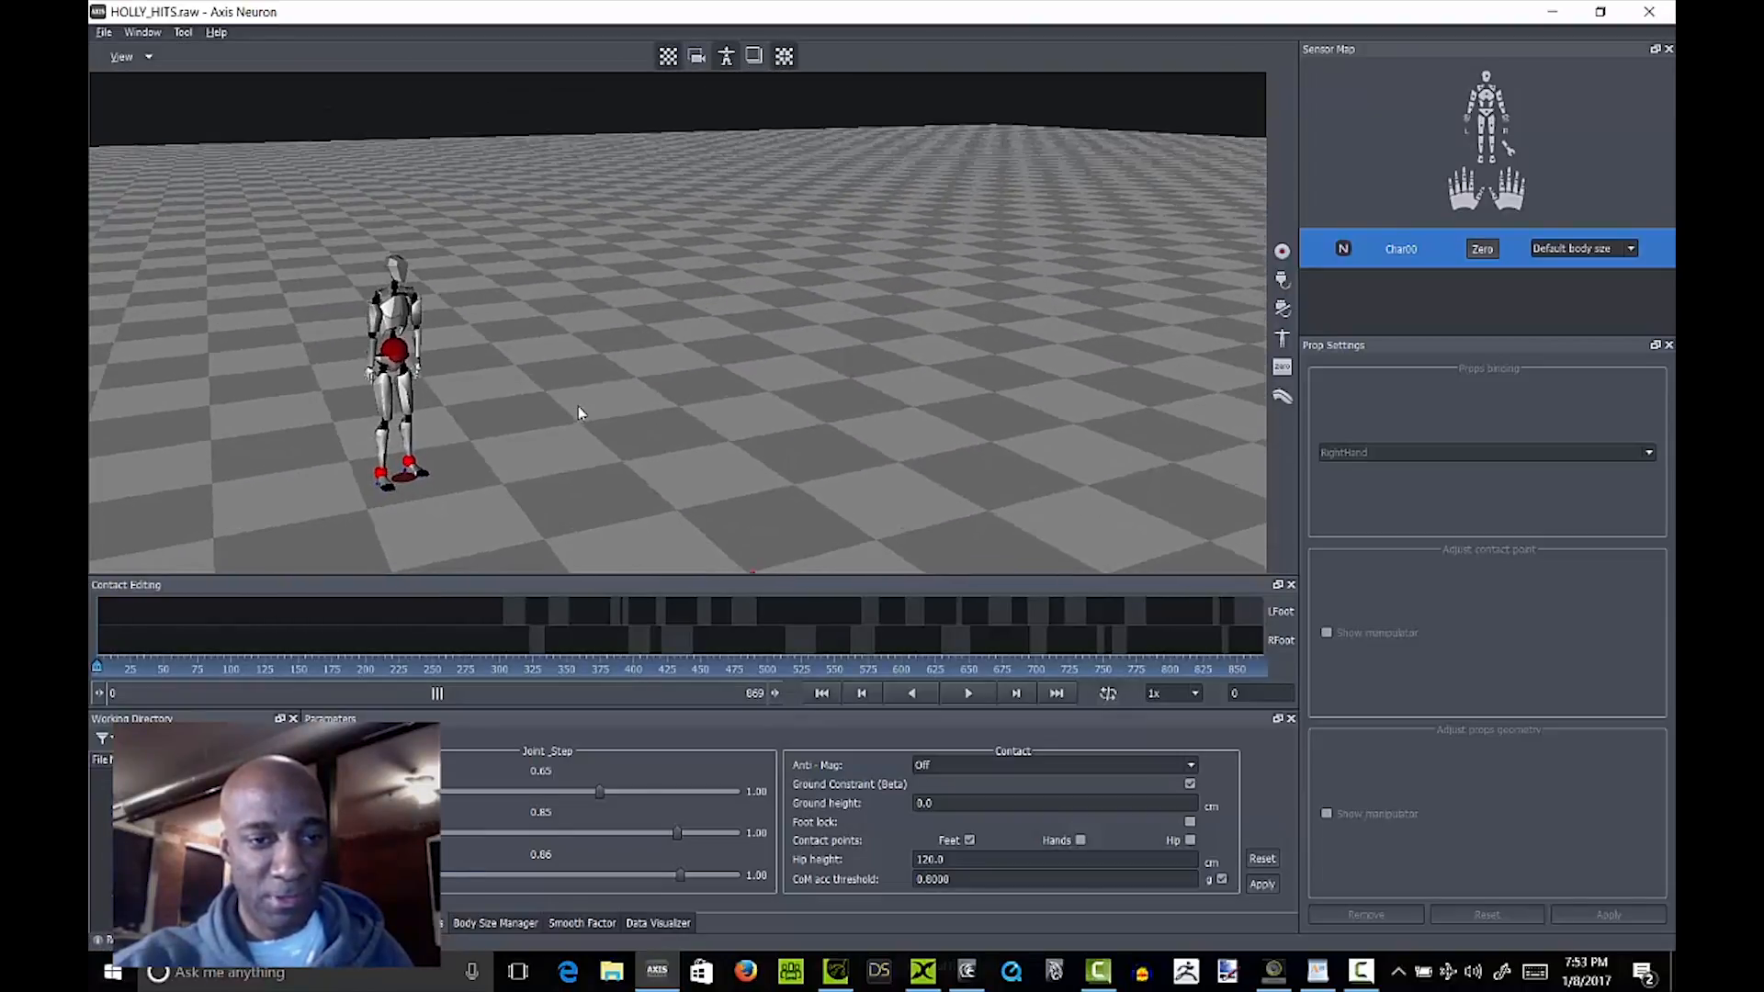
scroll(576, 406, up, 3)
alt+middle_drag(825, 352, 968, 246)
alt+right_drag(967, 247, 952, 335)
alt+middle_drag(952, 334, 996, 366)
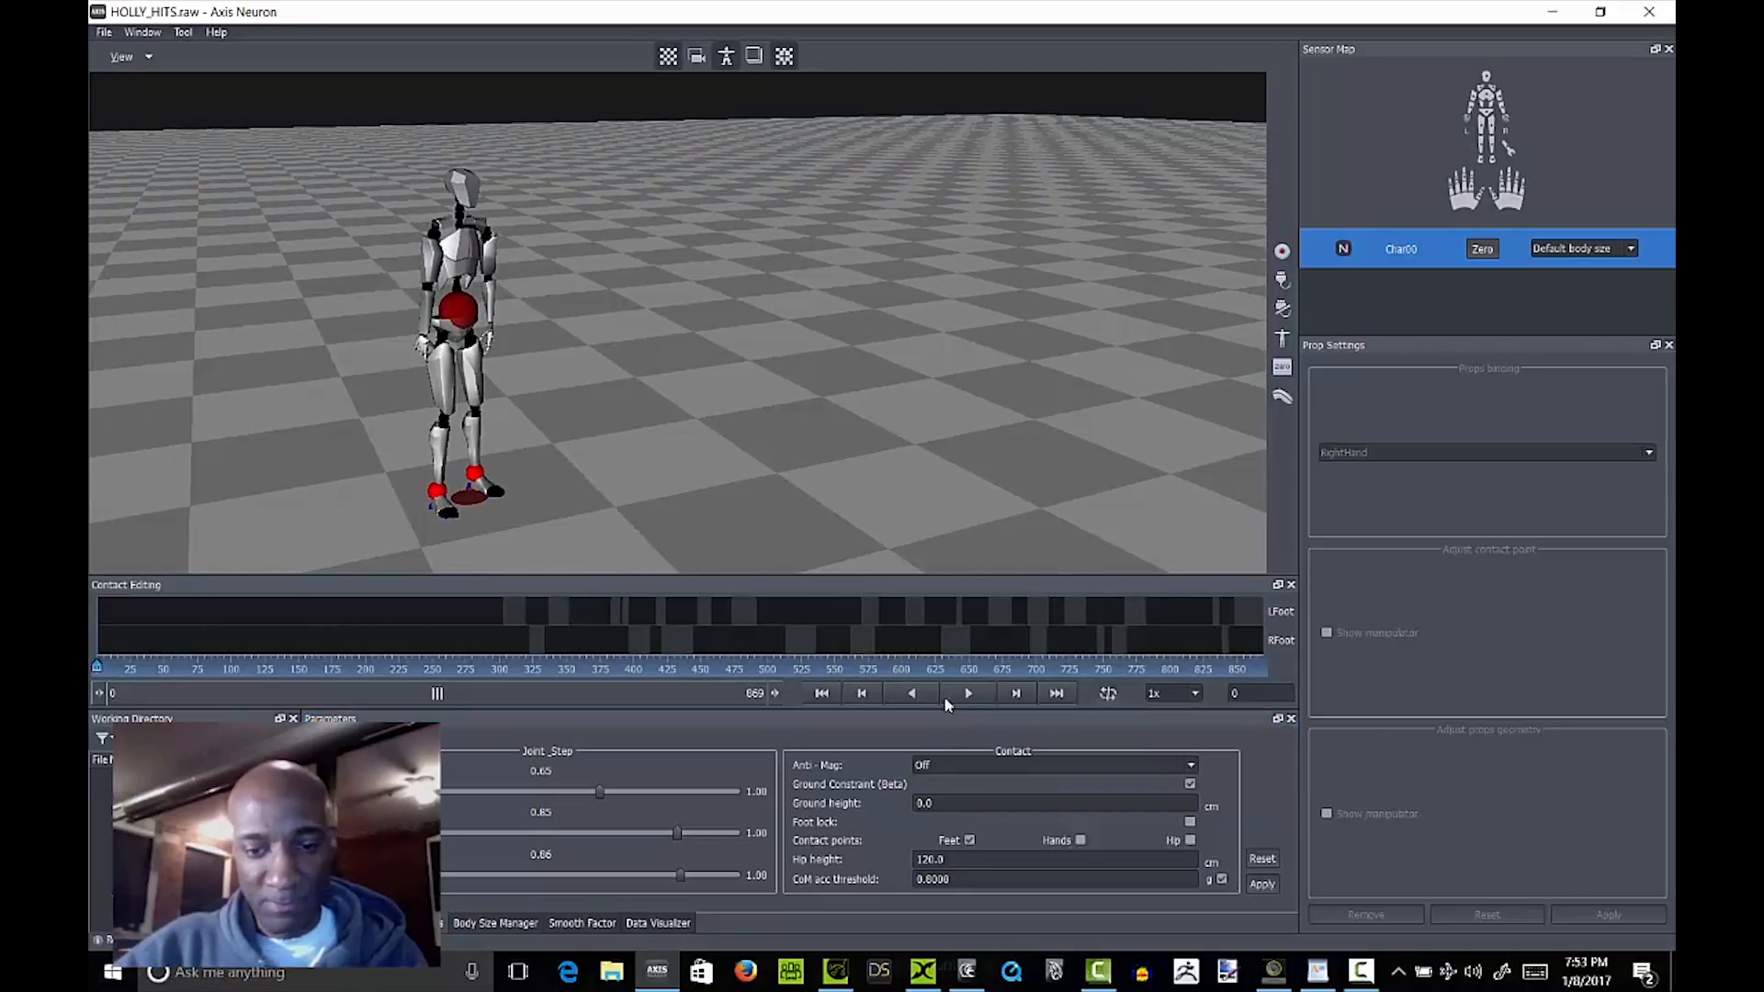
click(969, 693)
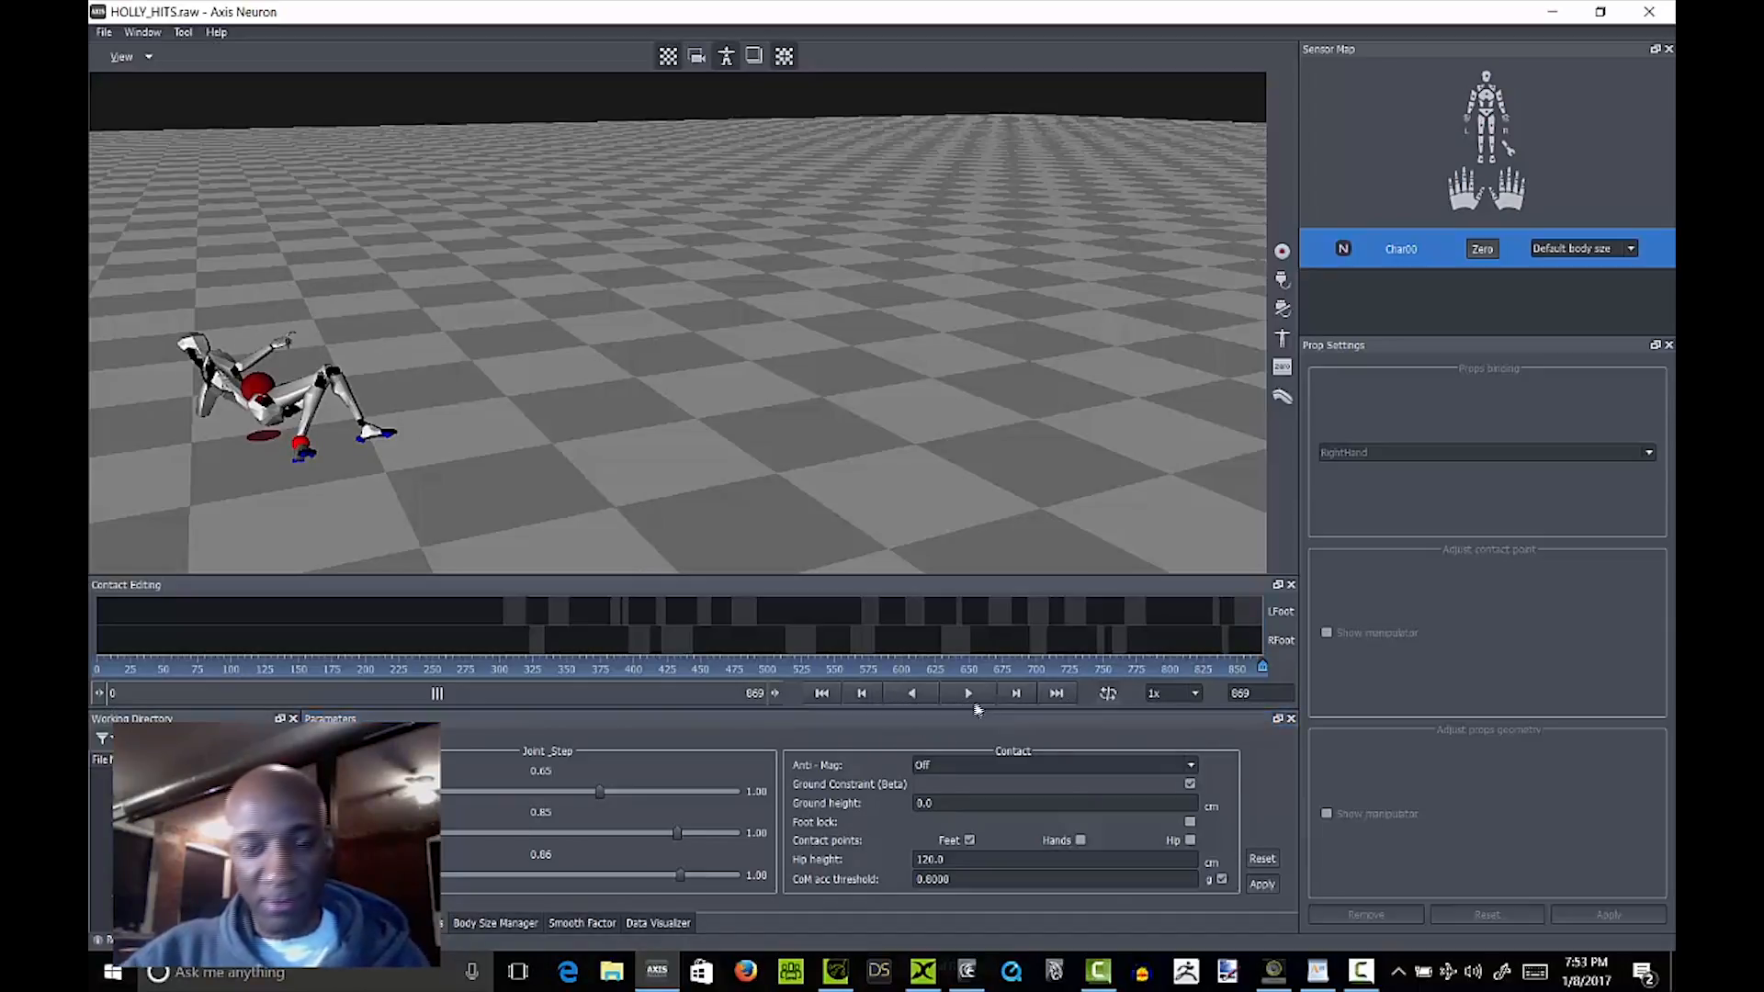
Step: Begin exporting the clip and set the export directory to the TUTORIAL folder on the Desktop
click(103, 32)
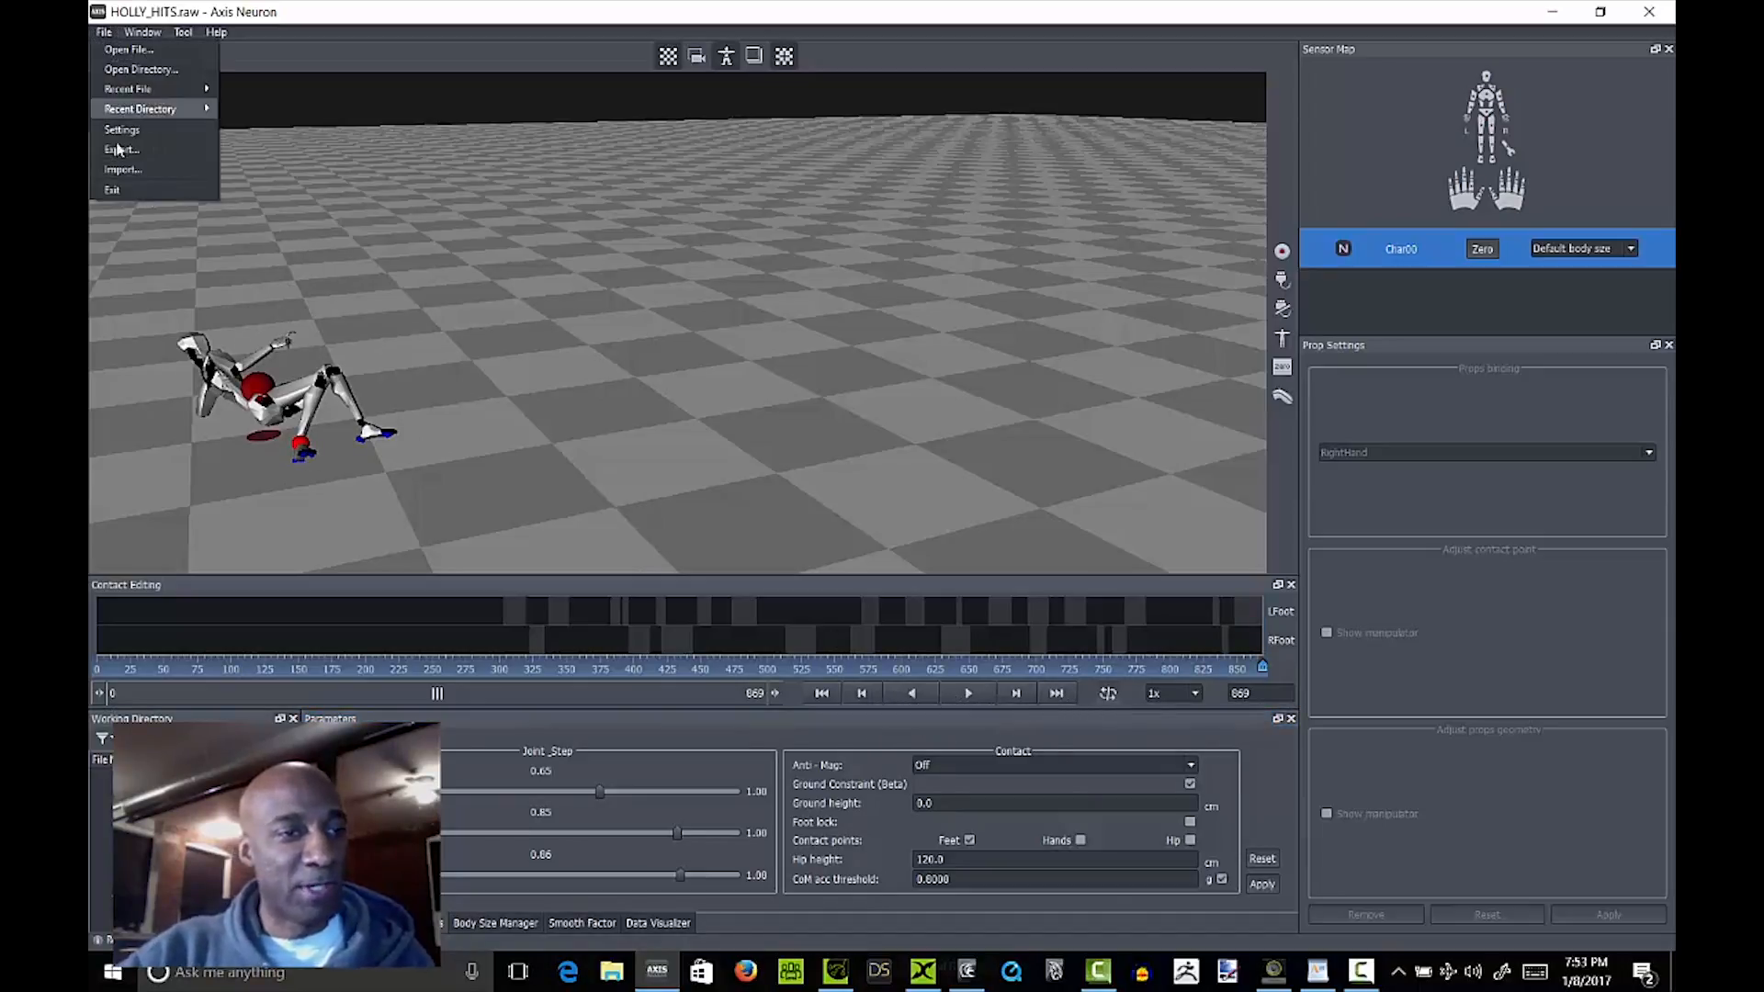
click(122, 149)
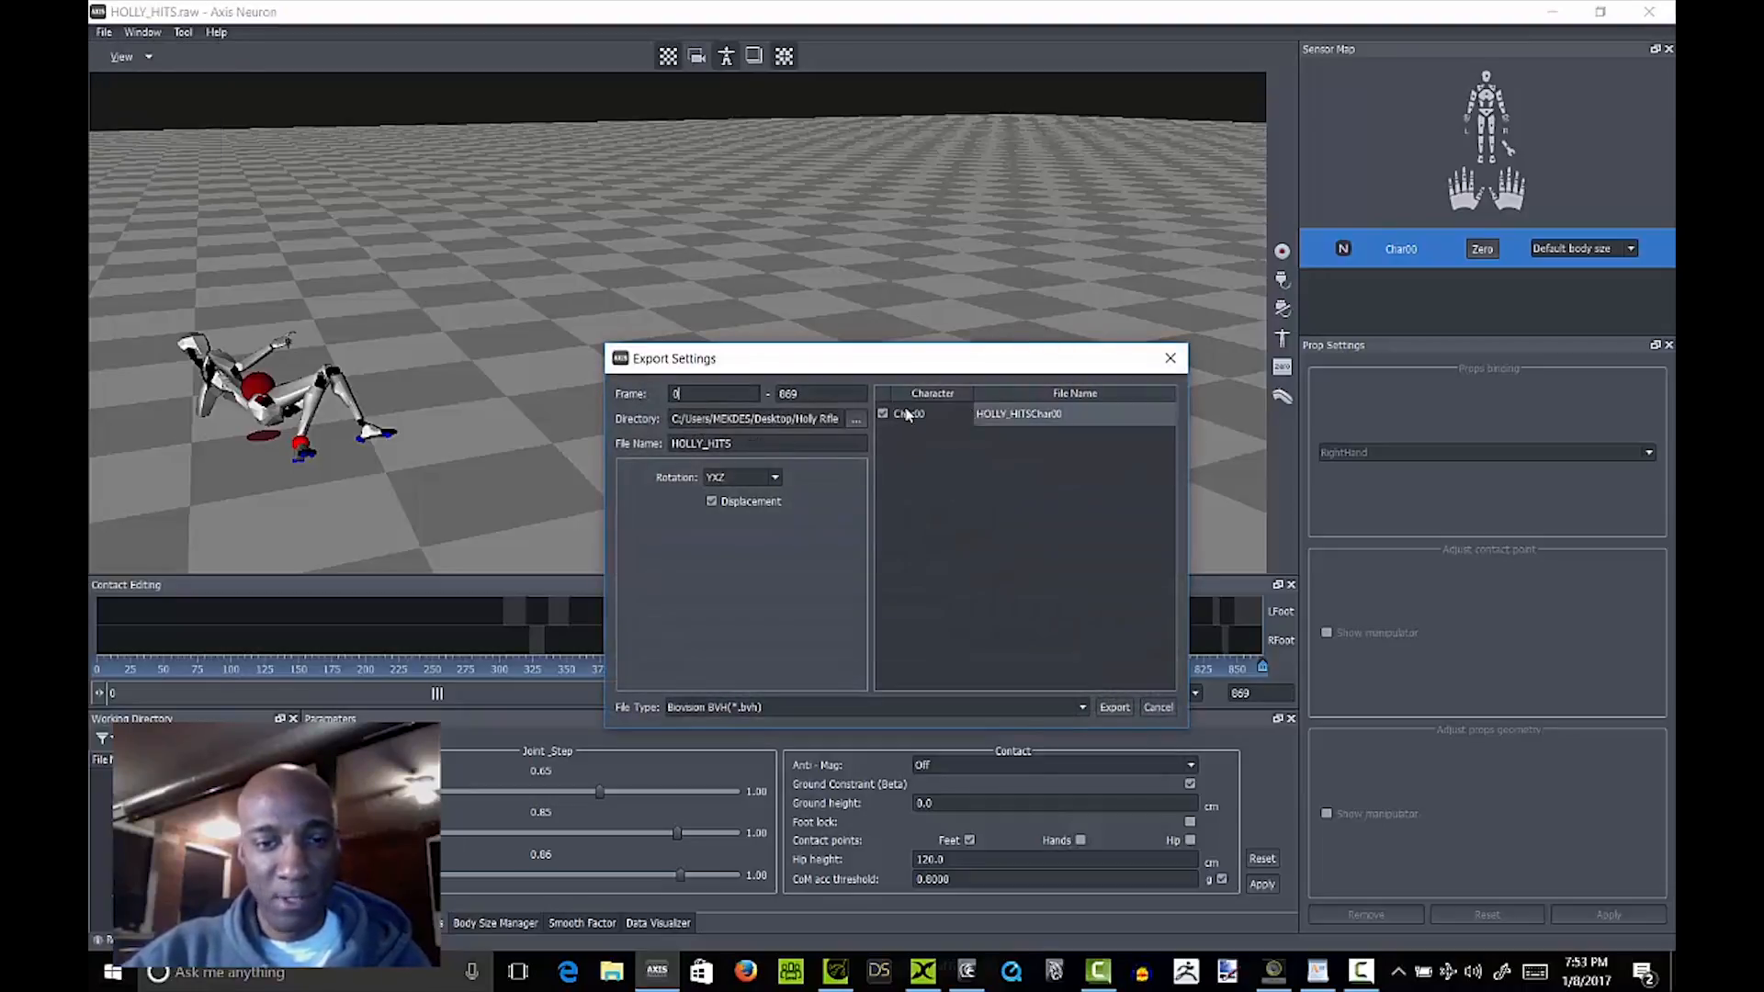
click(854, 420)
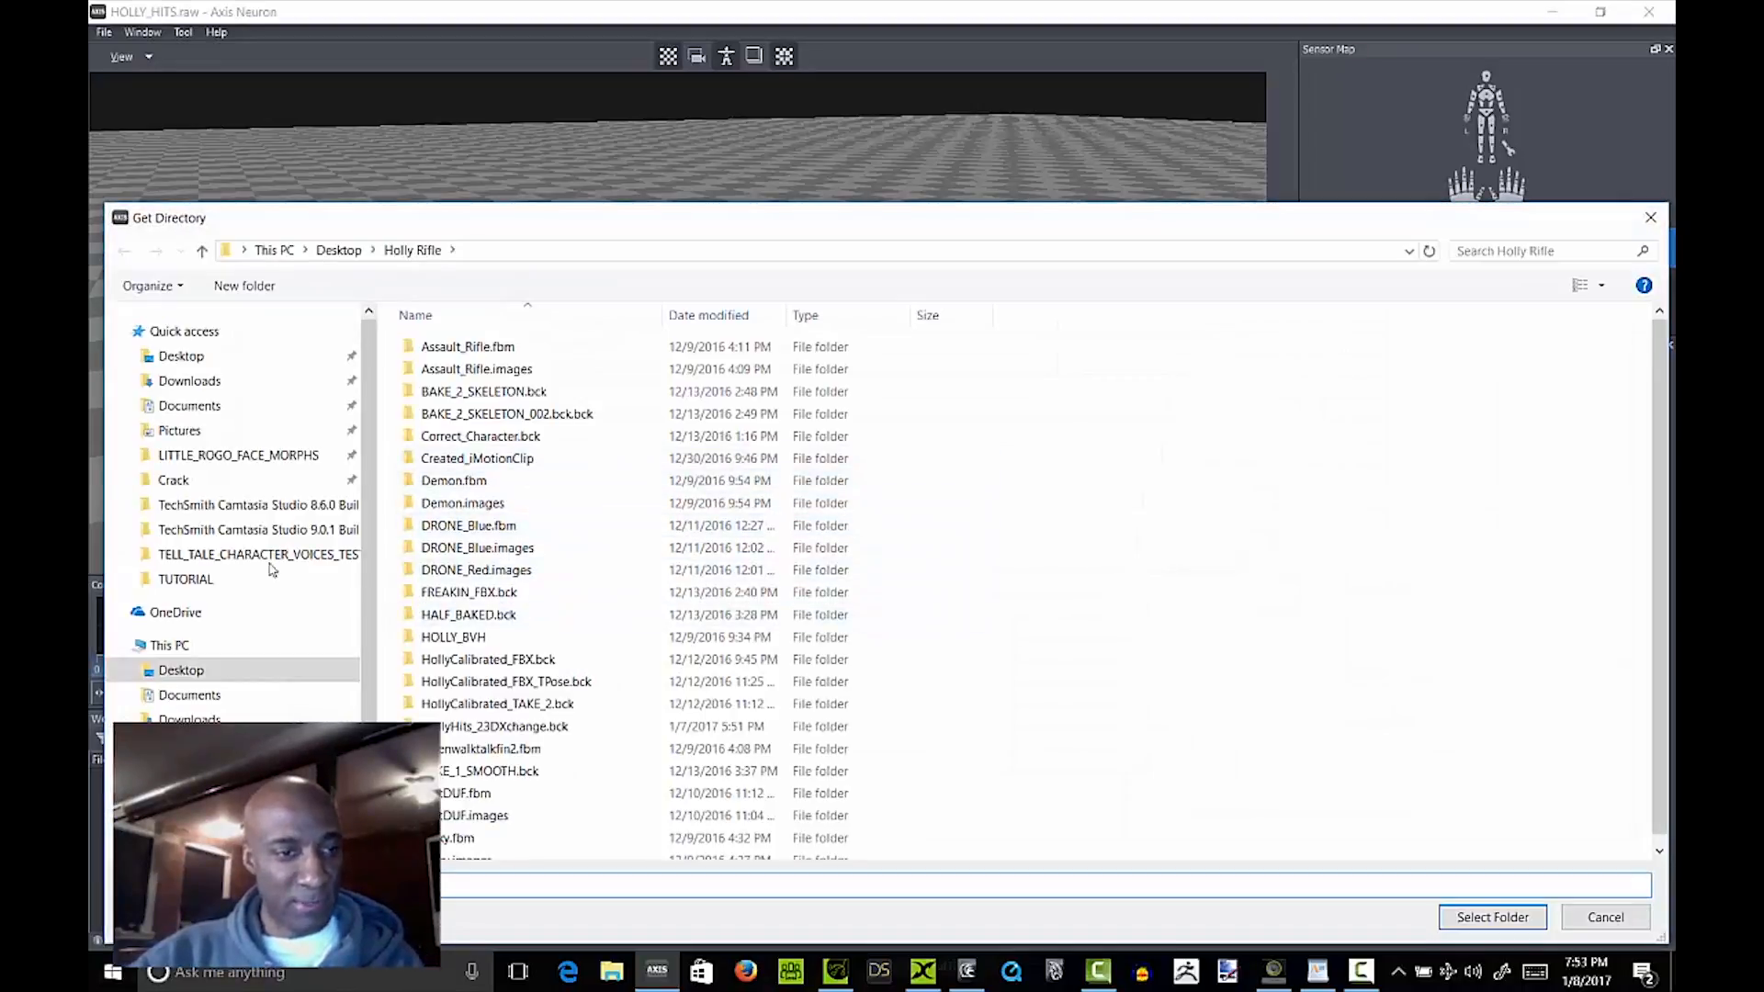
click(188, 360)
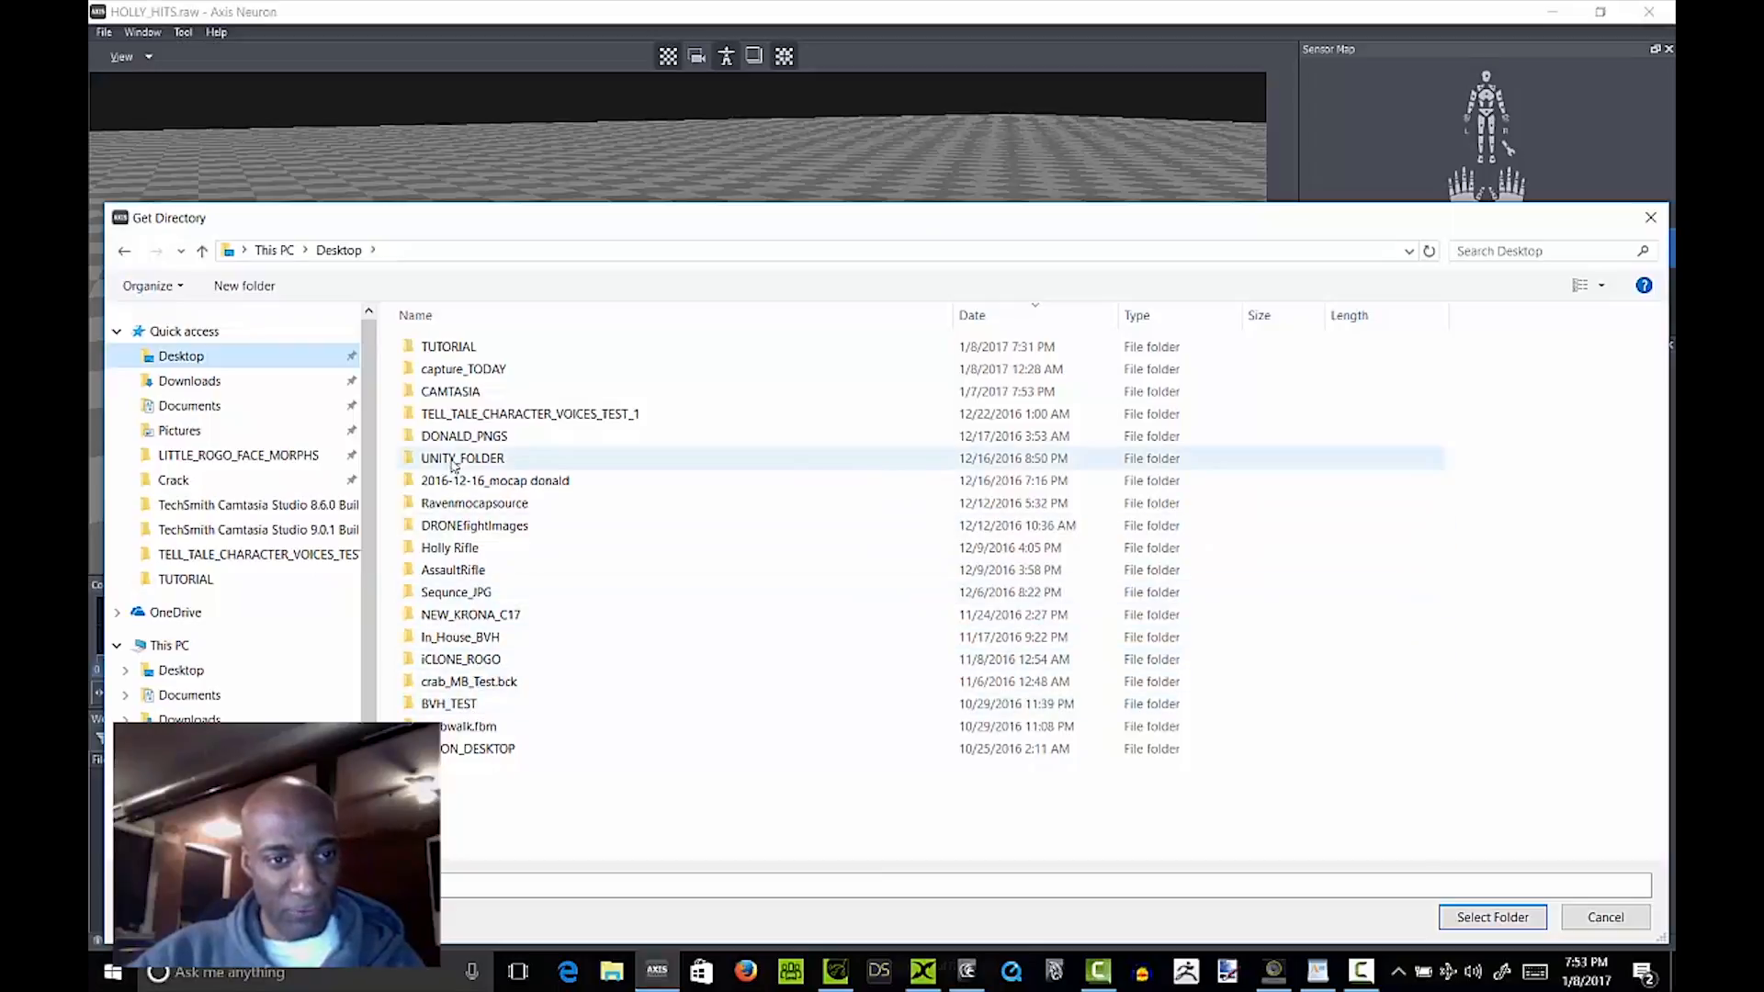
double_click(449, 347)
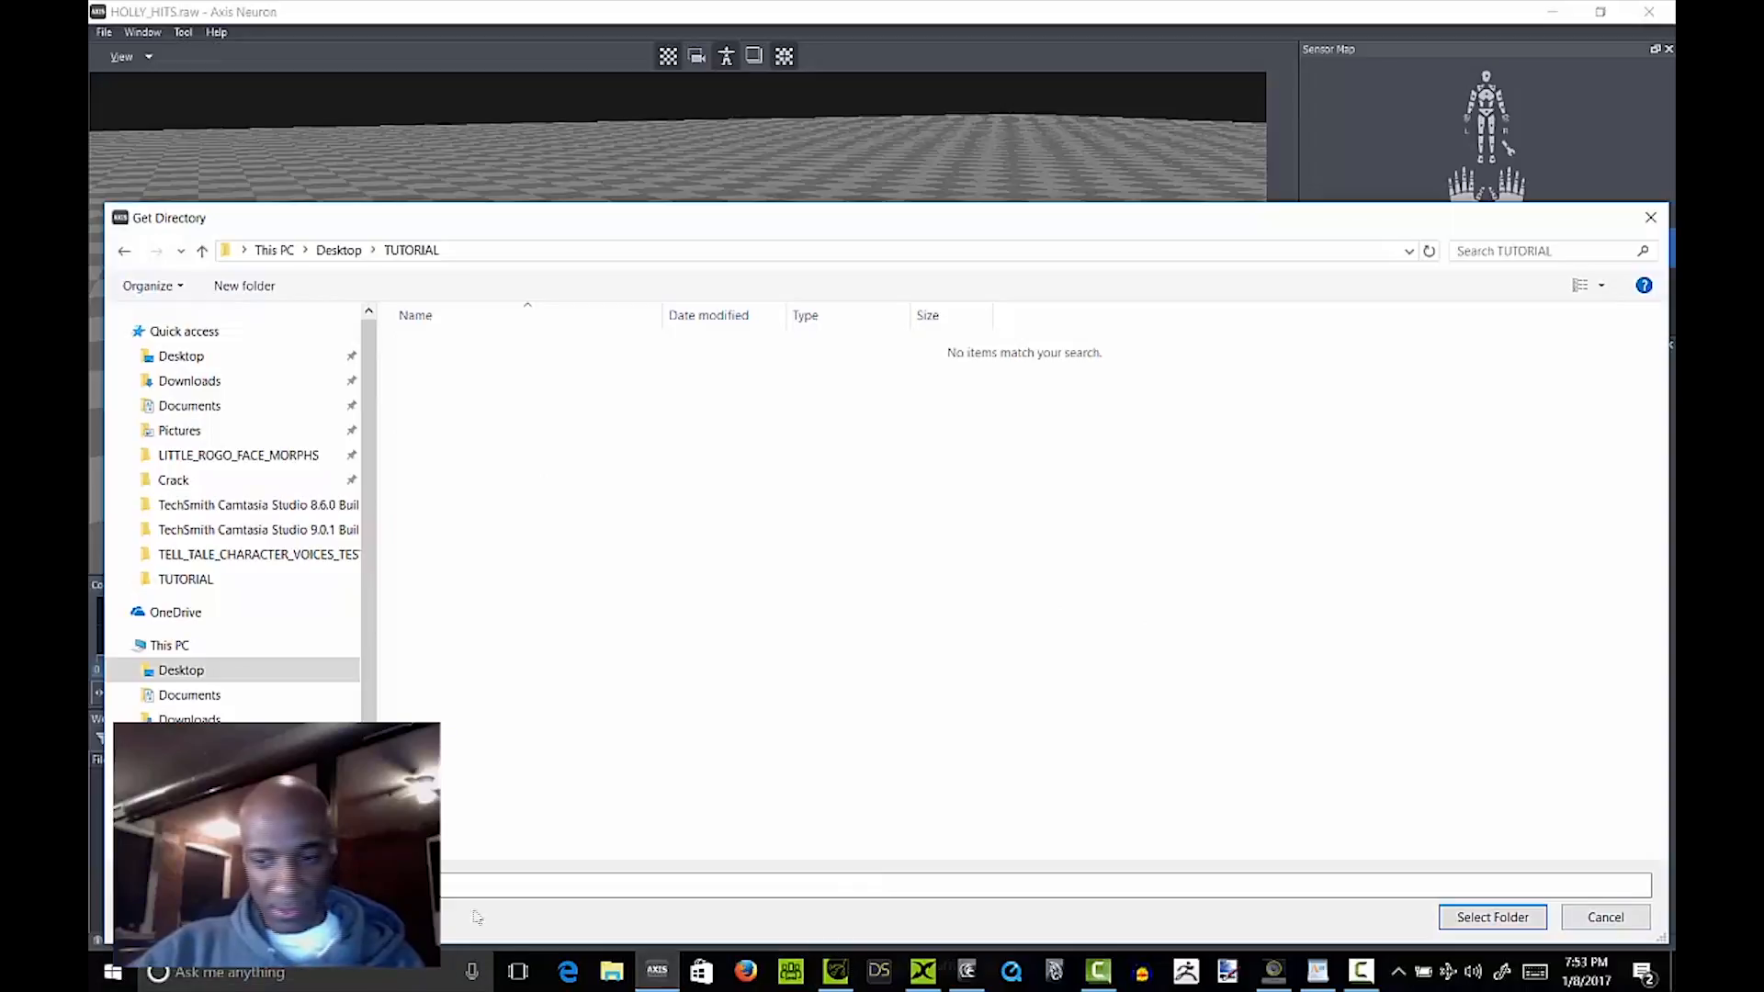
click(1507, 917)
Step: Name the export file "Holly Hit" and export it as a Biovision BVH file
drag(732, 445, 604, 437)
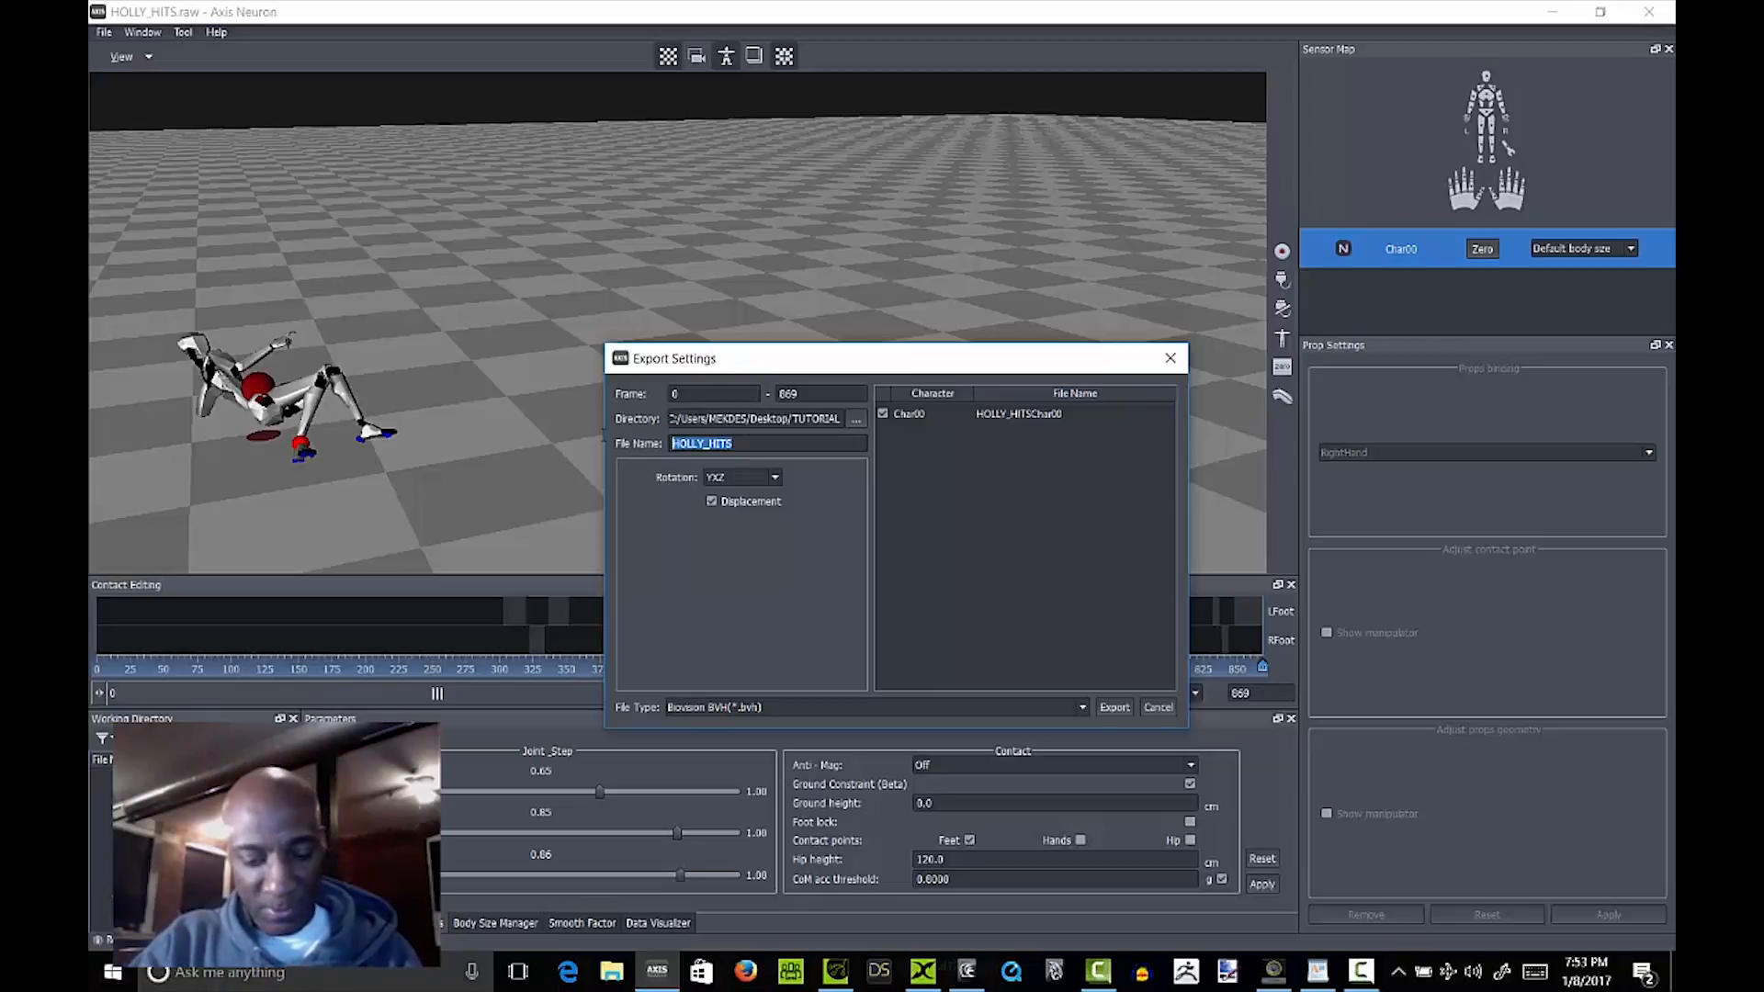
text(Ho)
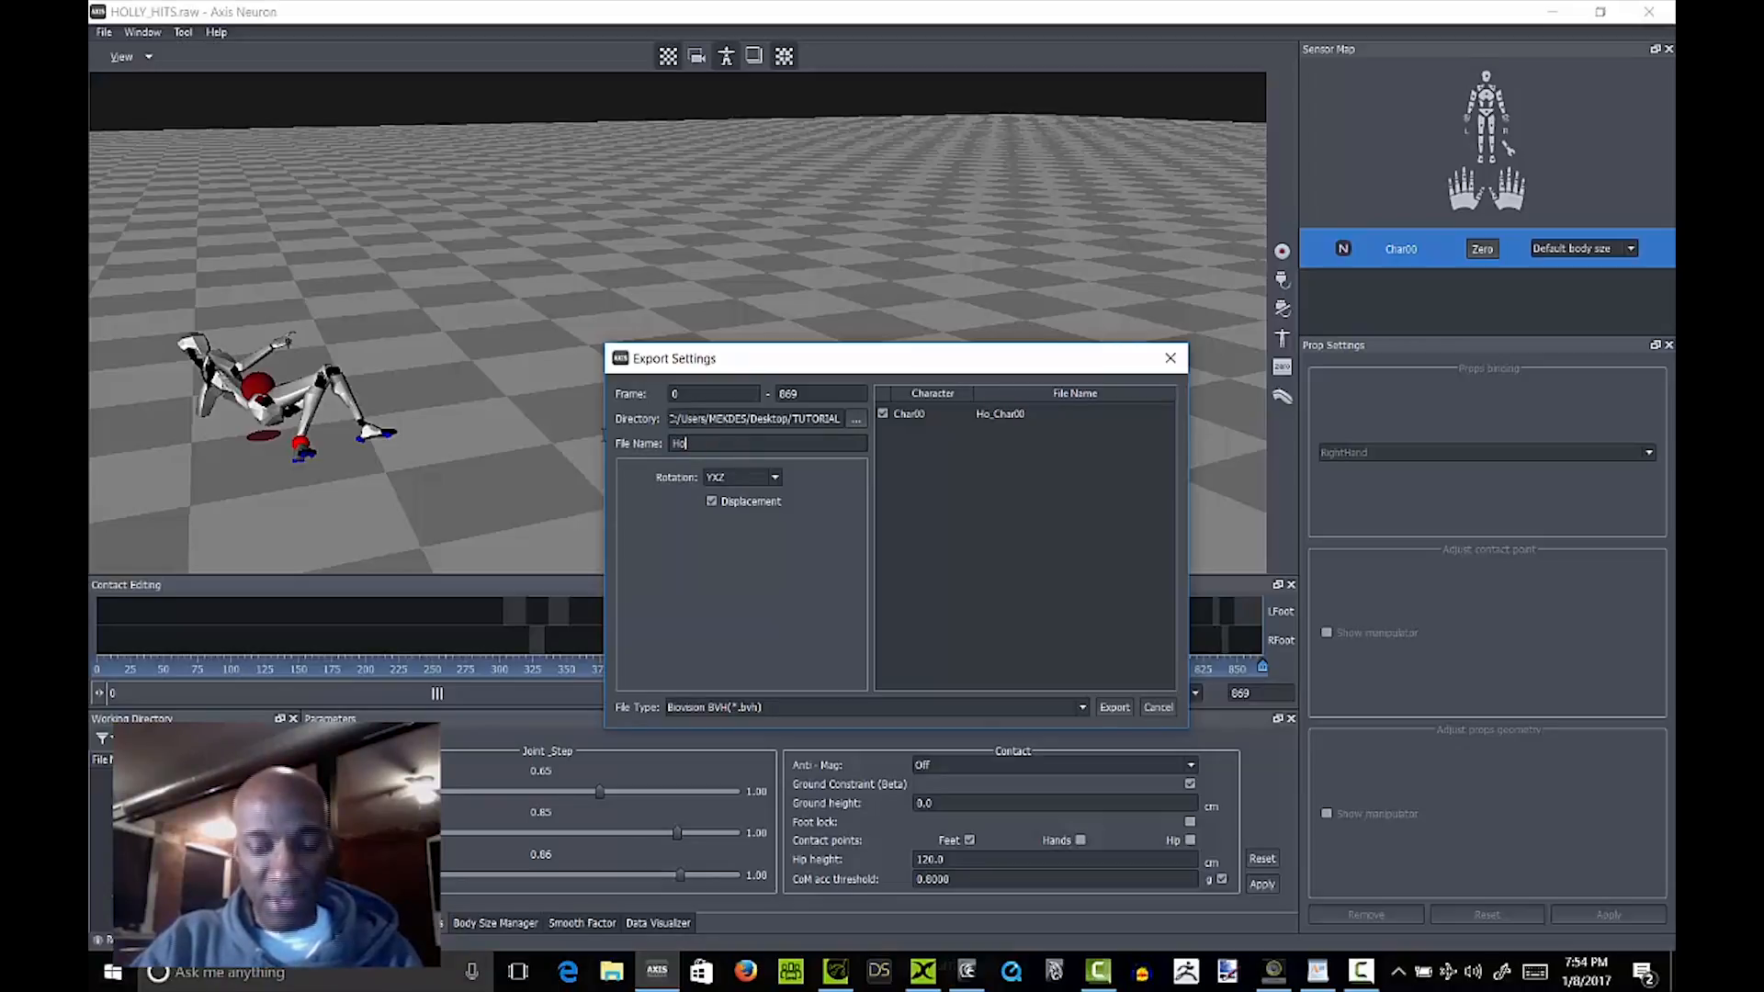
text(lly Hi)
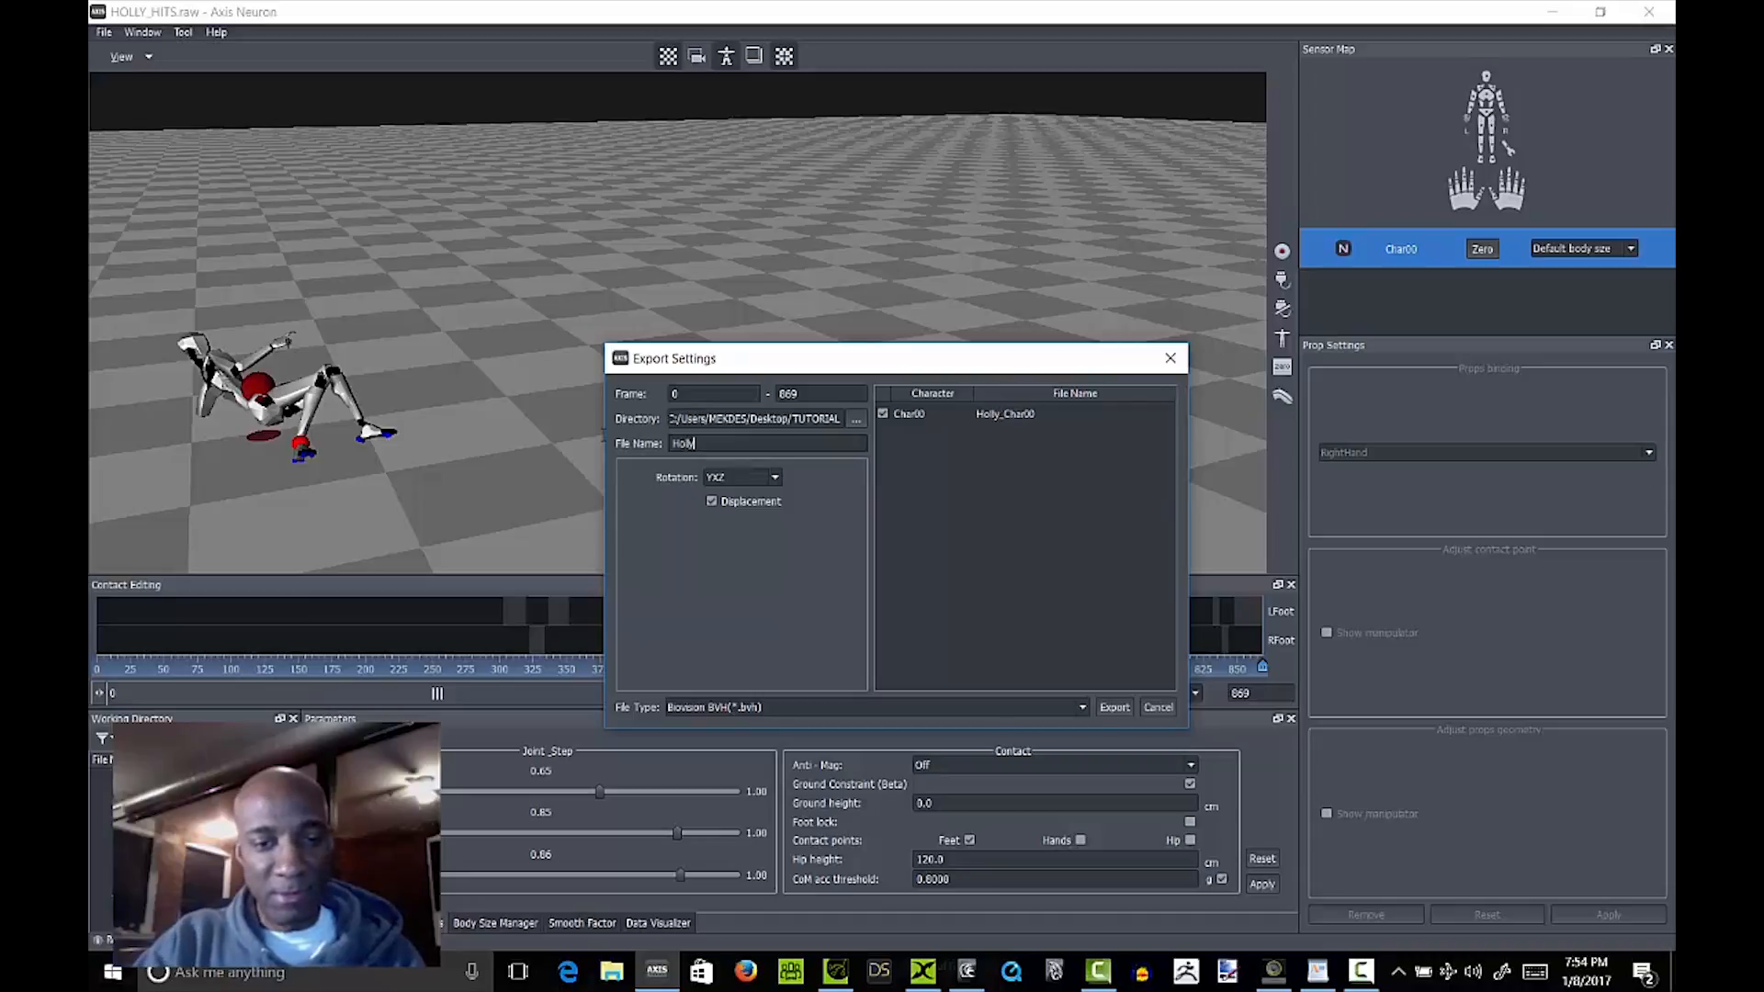
text(t)
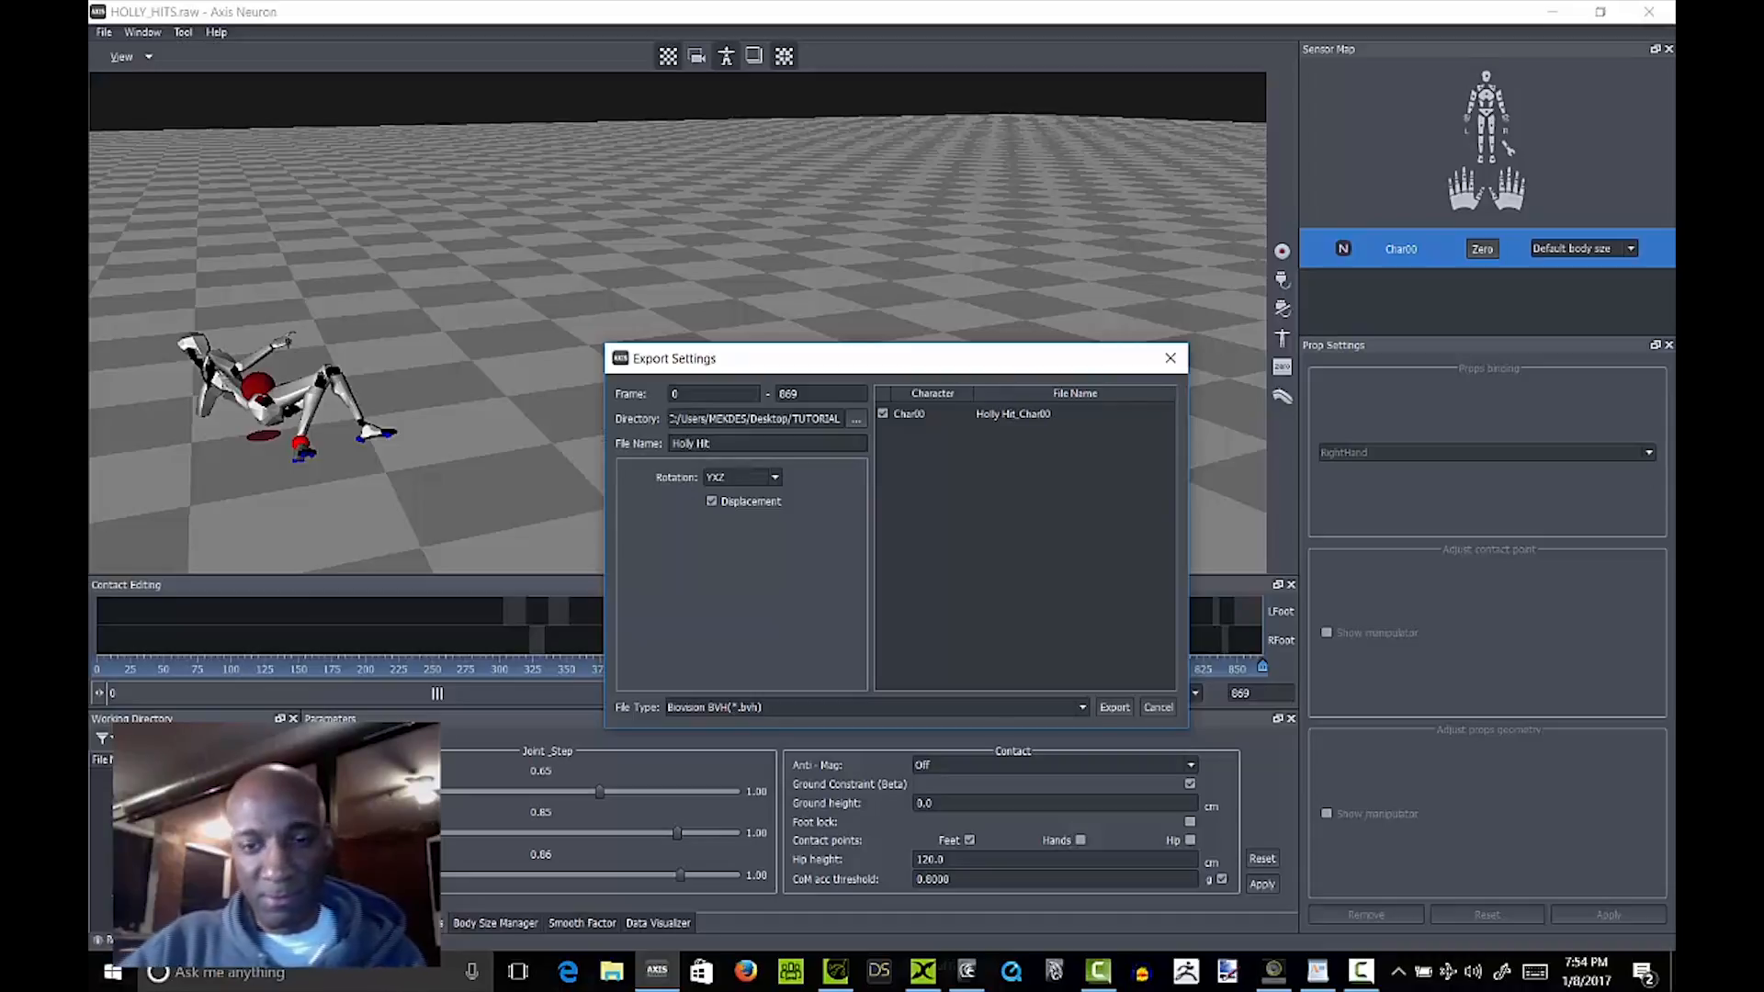
click(1114, 707)
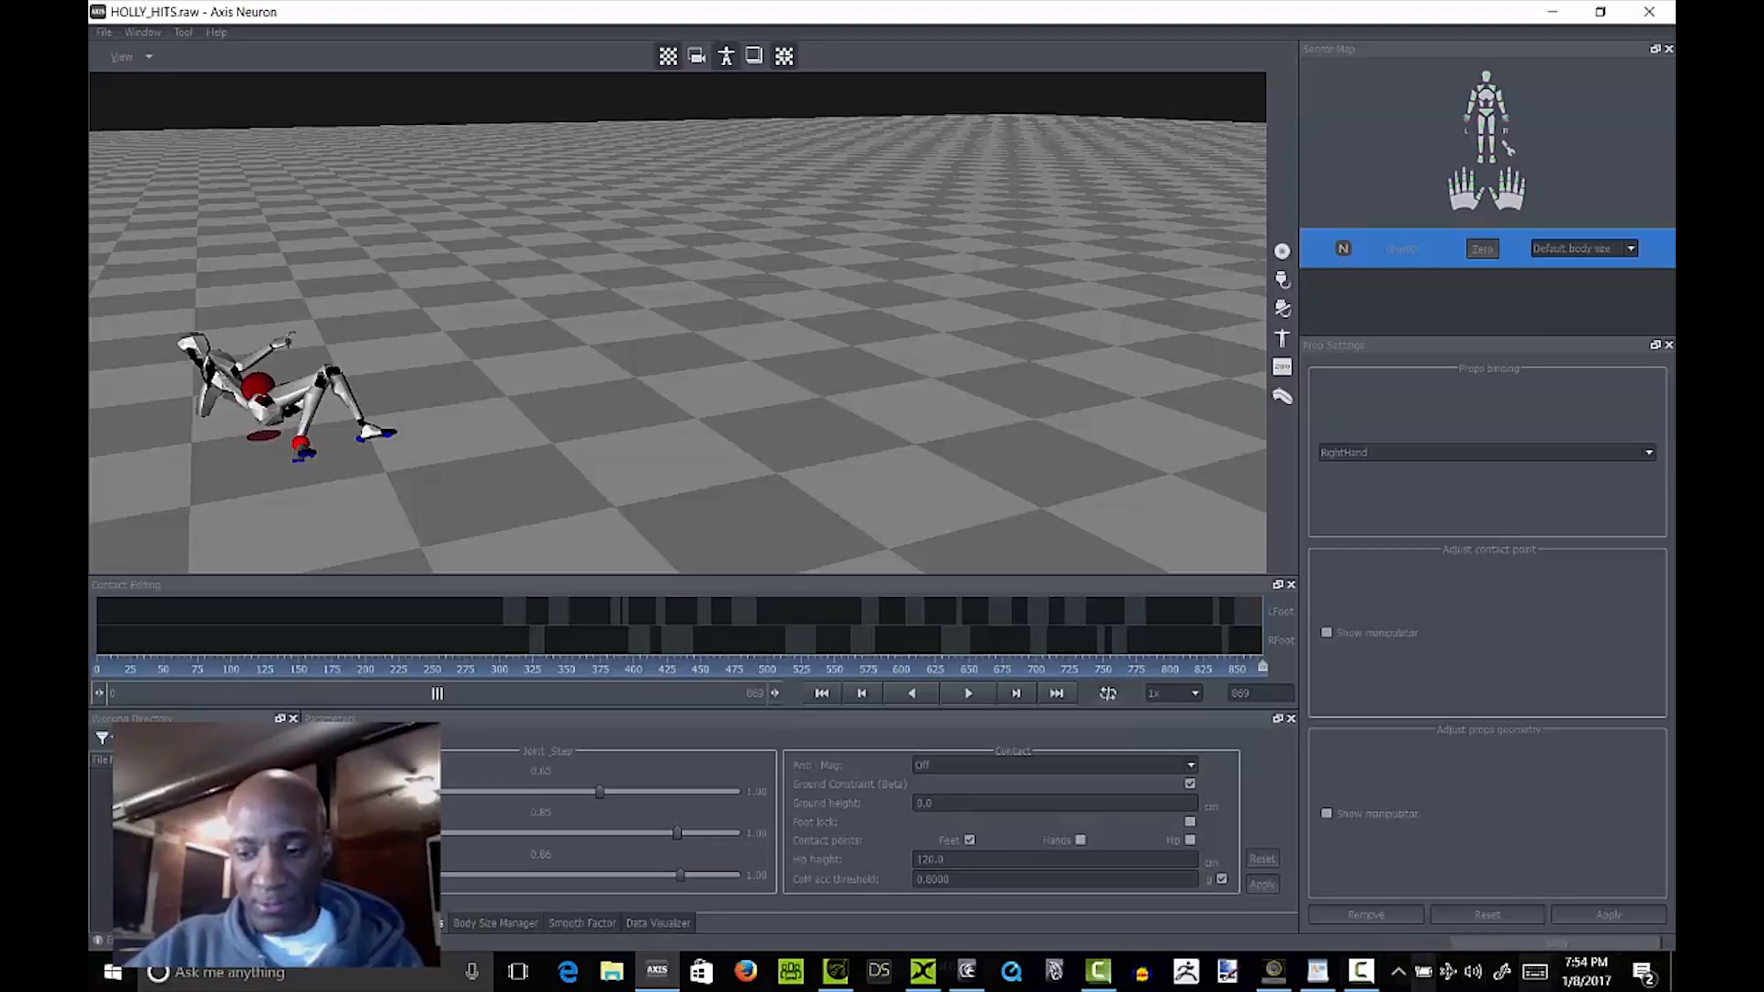
Step: Minimise Axis Neuron, move the iClone 3DXchange window out of the way and switch to MotionBuilder
mouse_move(1273, 972)
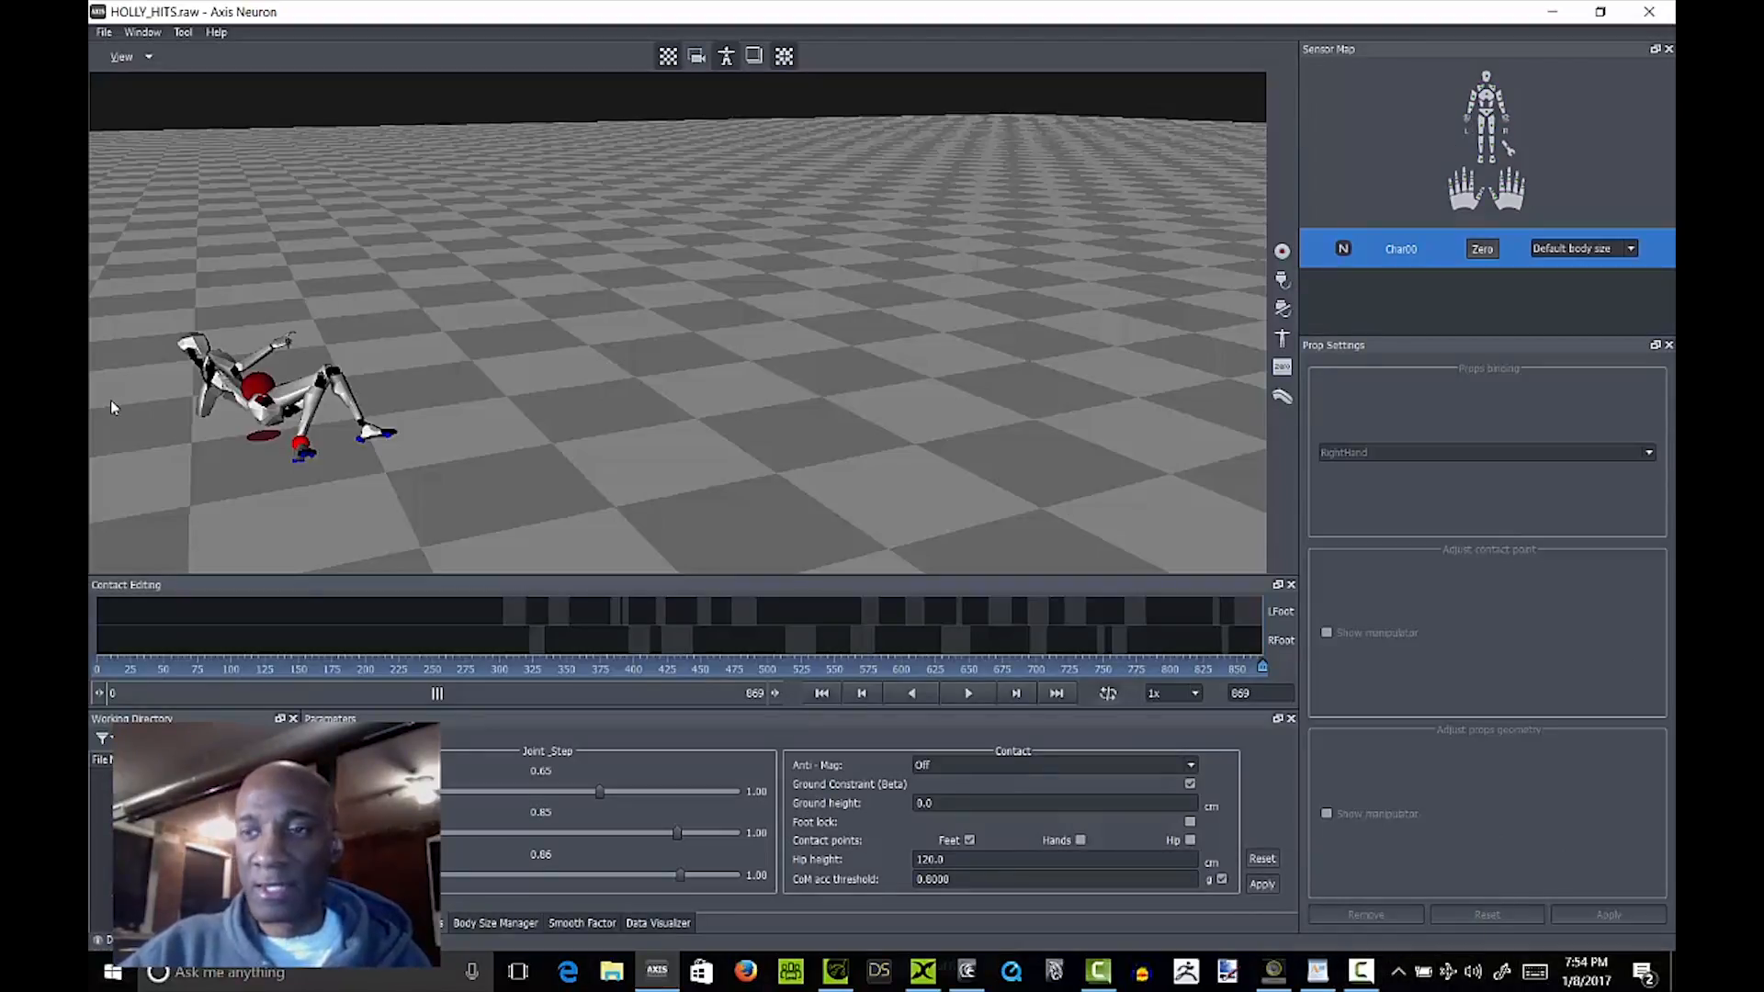
click(1554, 12)
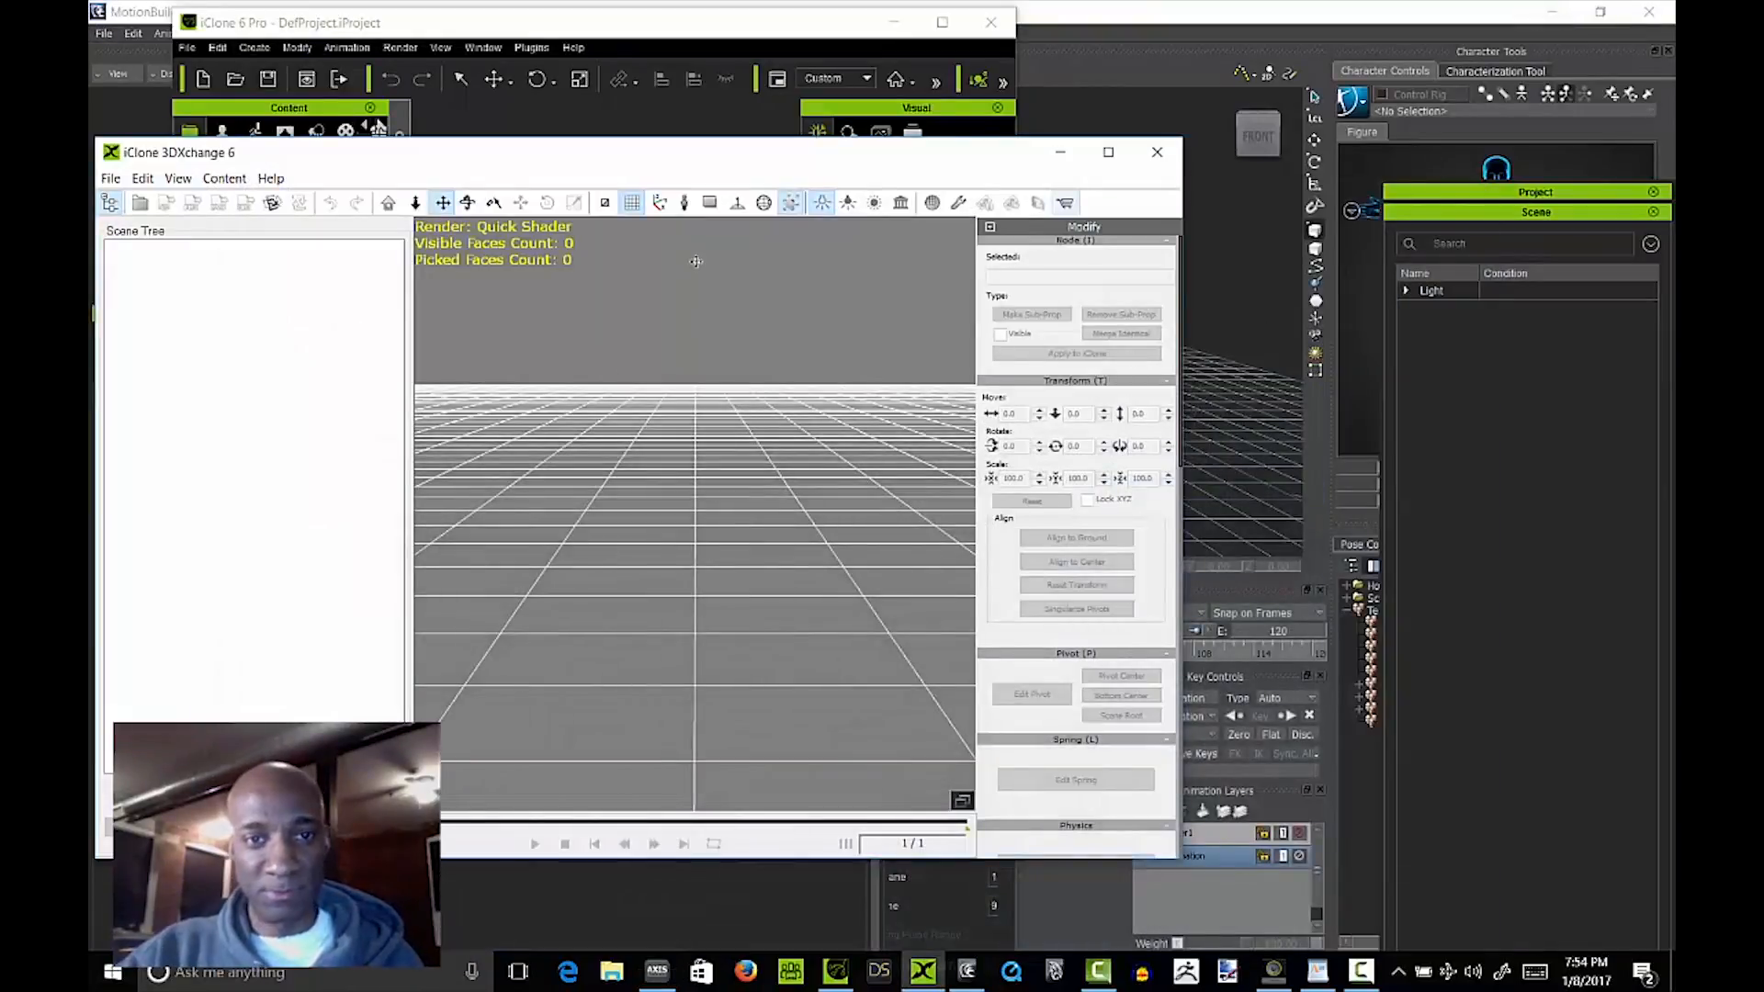
drag(764, 92, 766, 66)
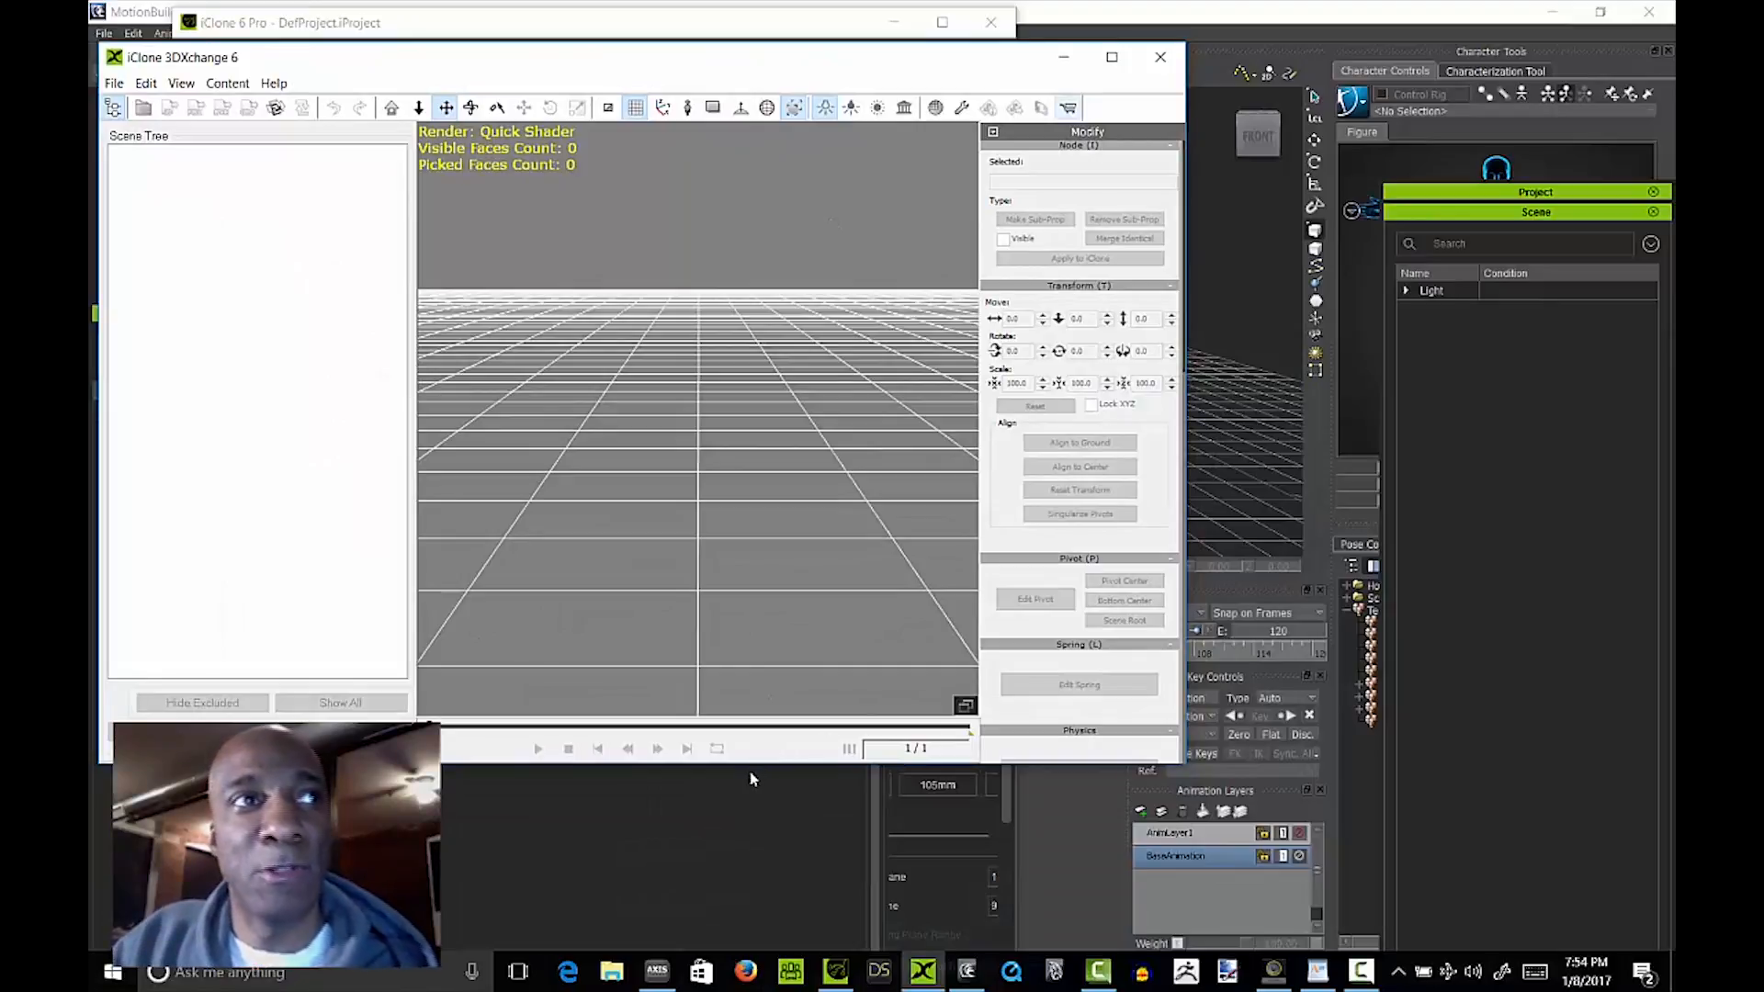
drag(1184, 762, 1661, 862)
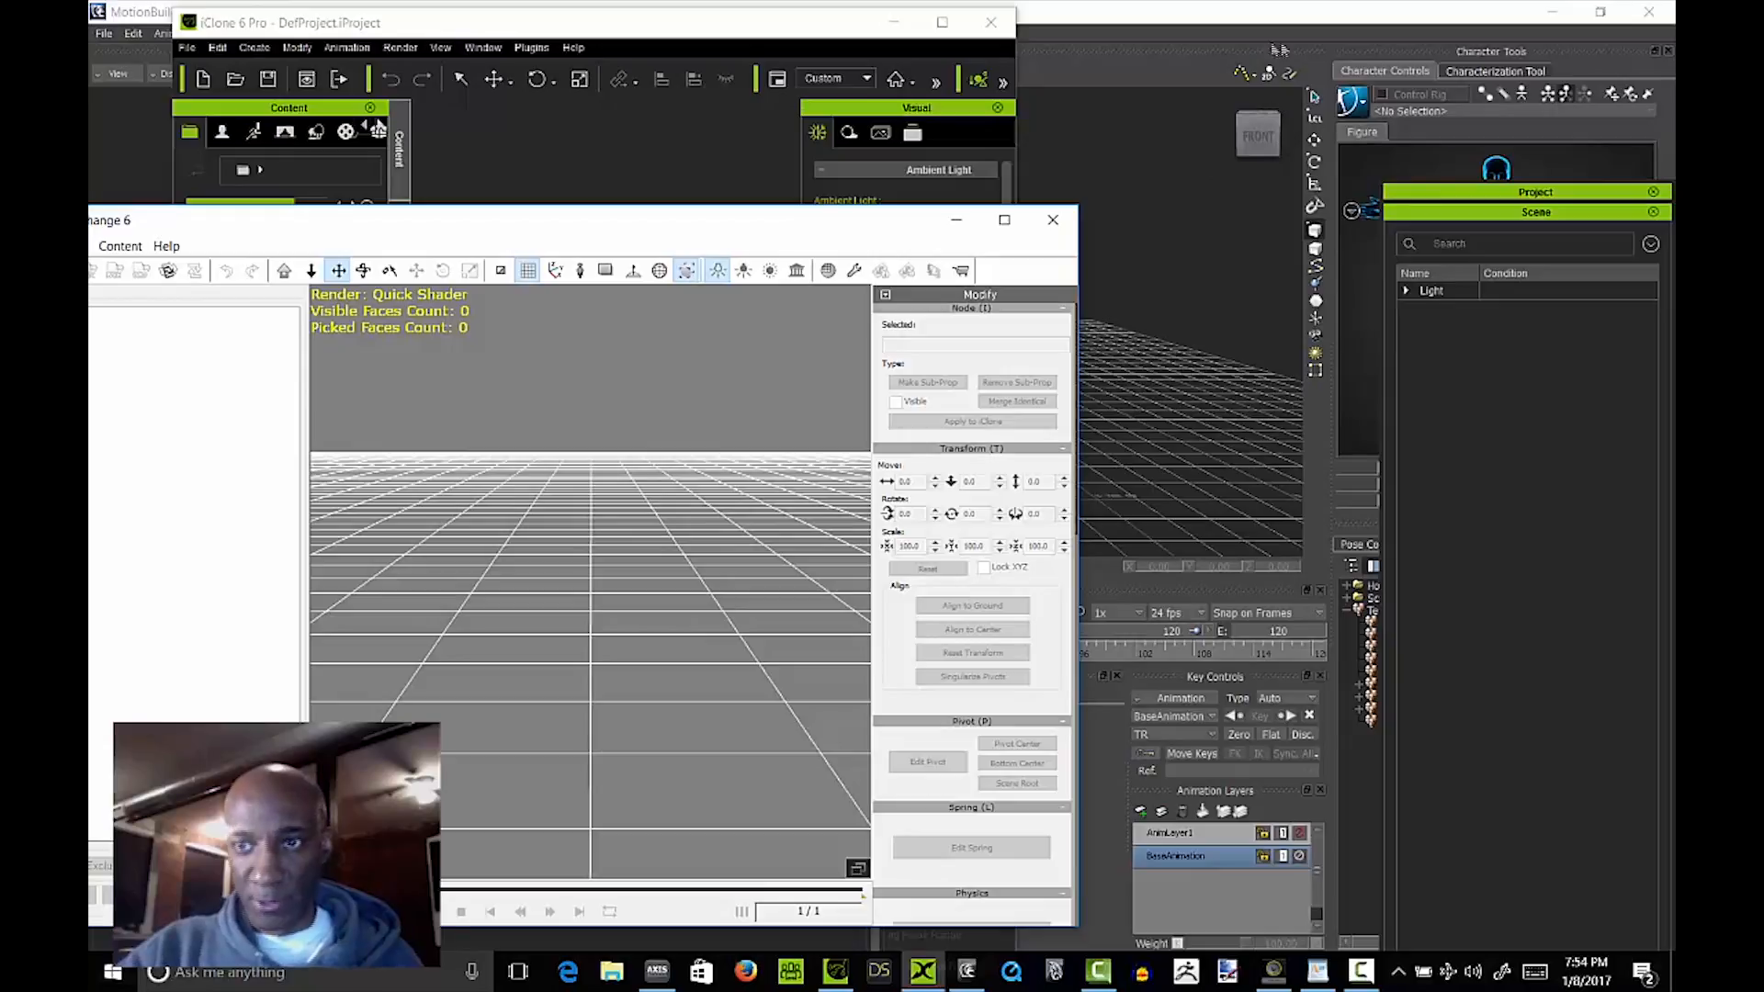
click(1328, 50)
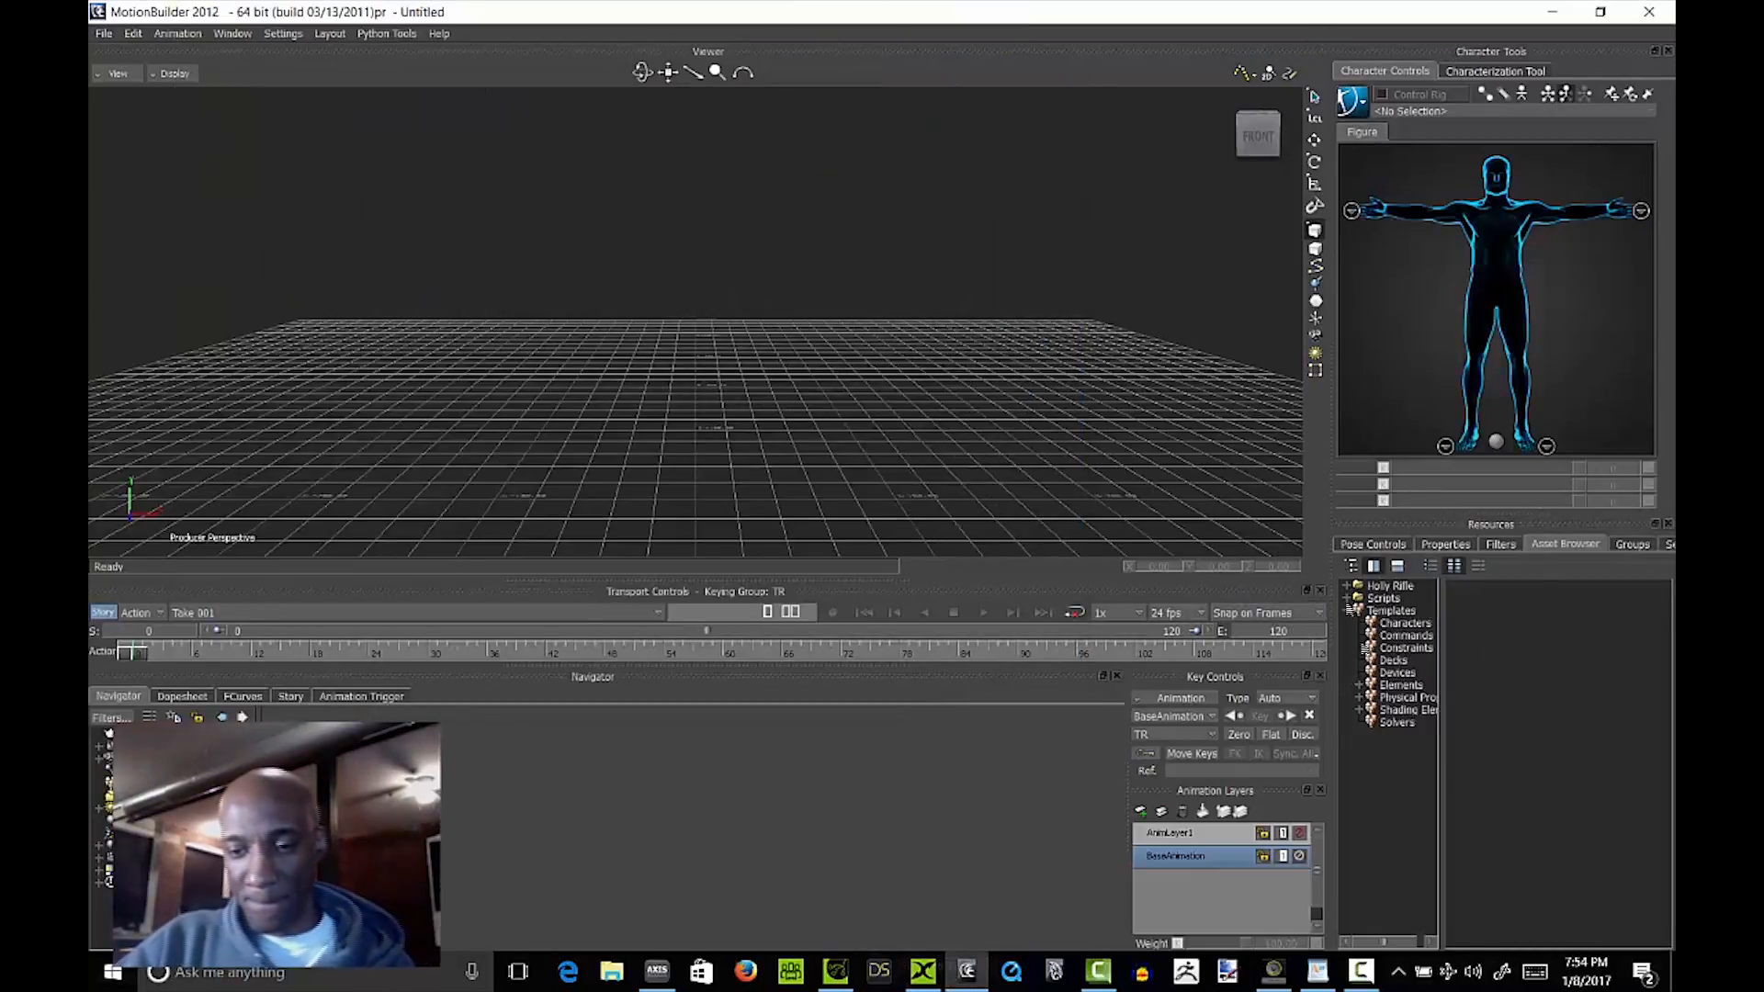
Step: Add the Desktop's TUTORIAL folder as a favorite path in the Asset Browser
right_click(1379, 794)
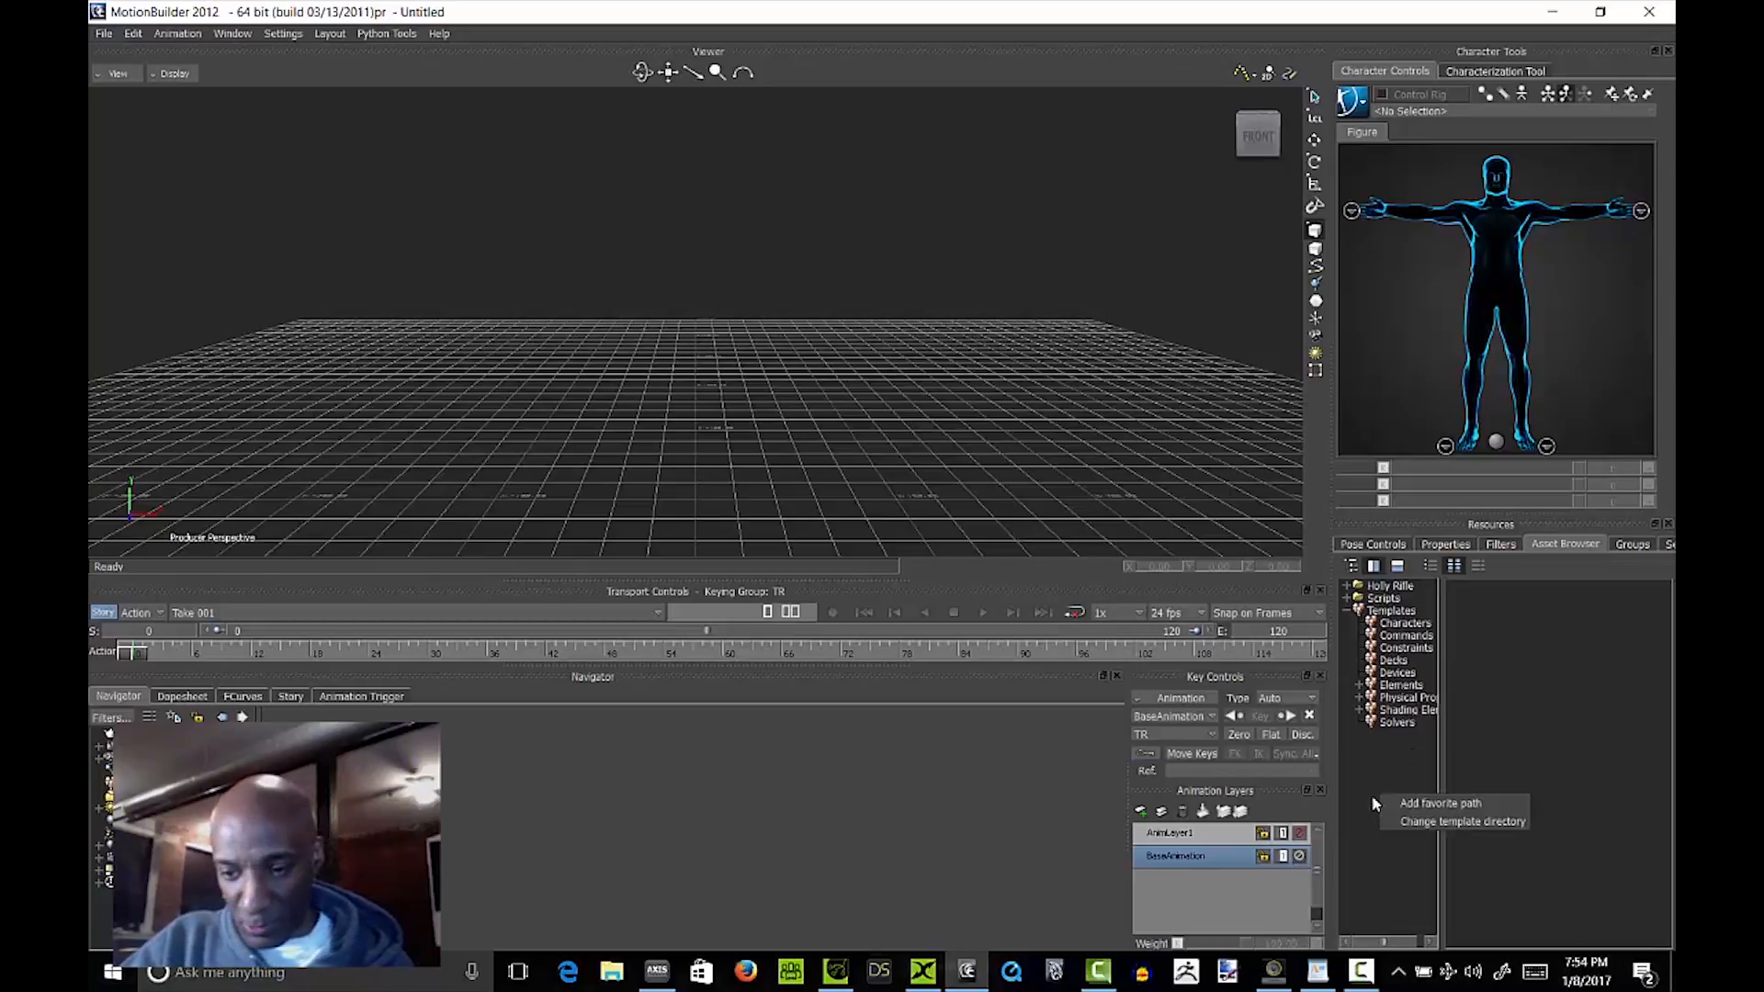
click(1456, 805)
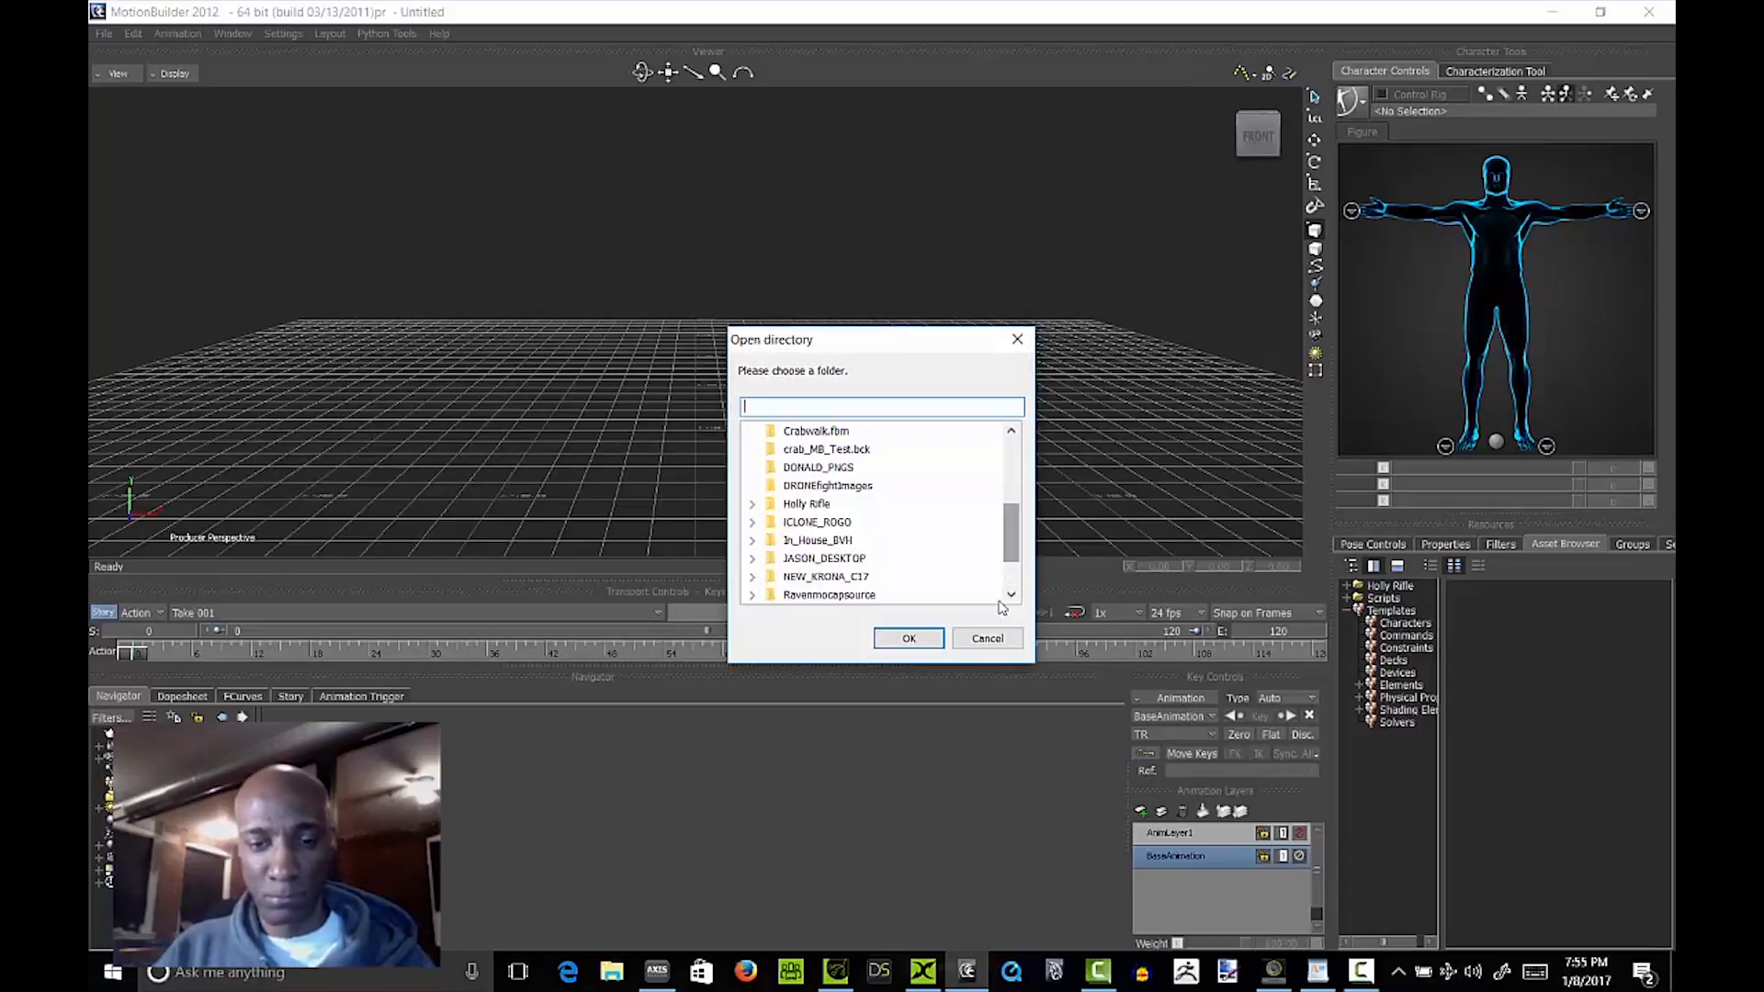
scroll(1003, 554, down, 1)
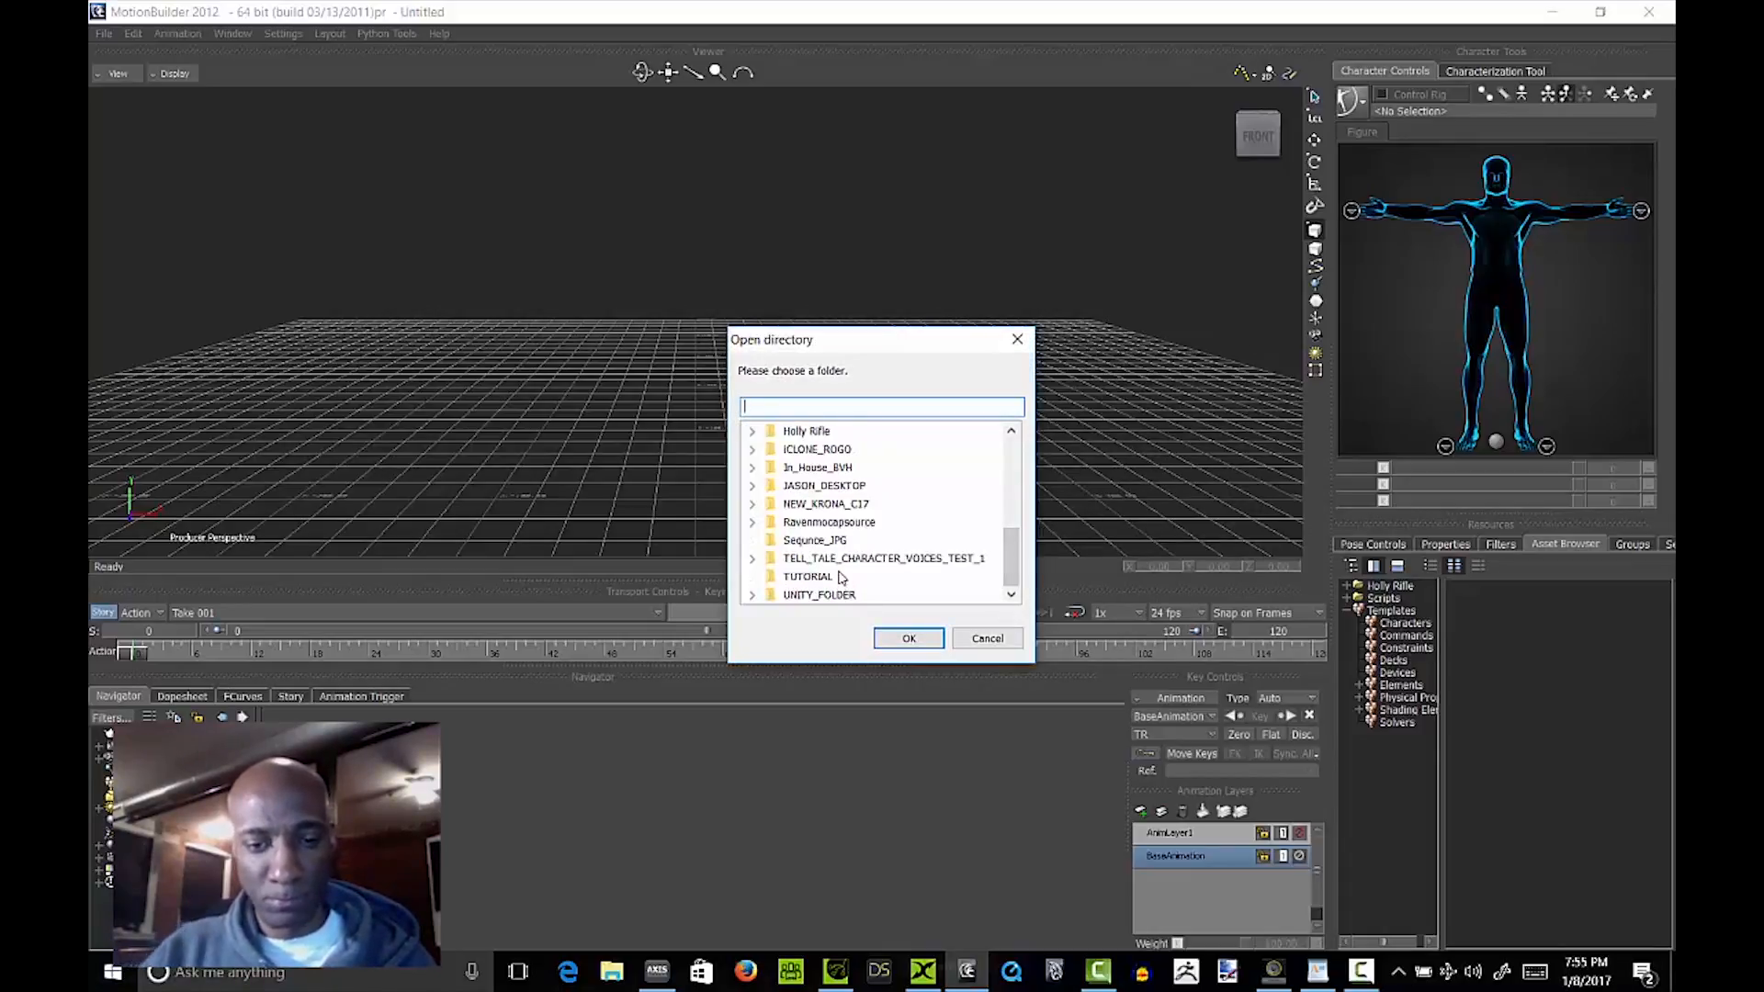
click(809, 577)
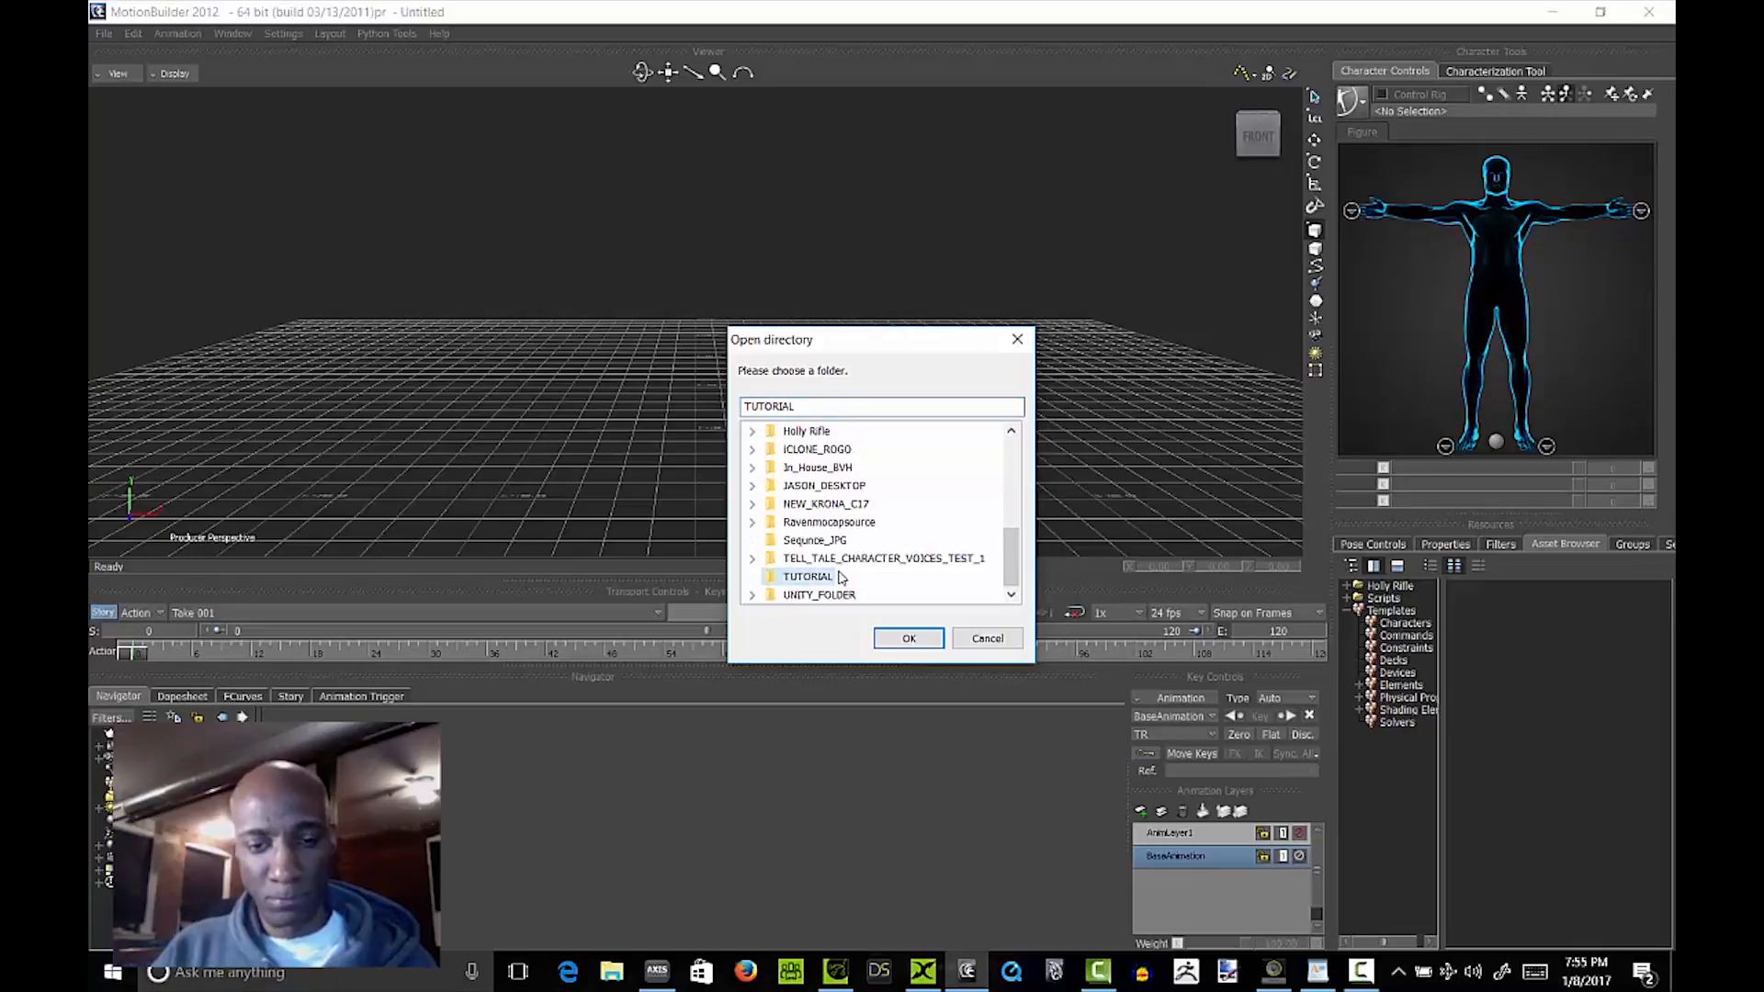
click(908, 639)
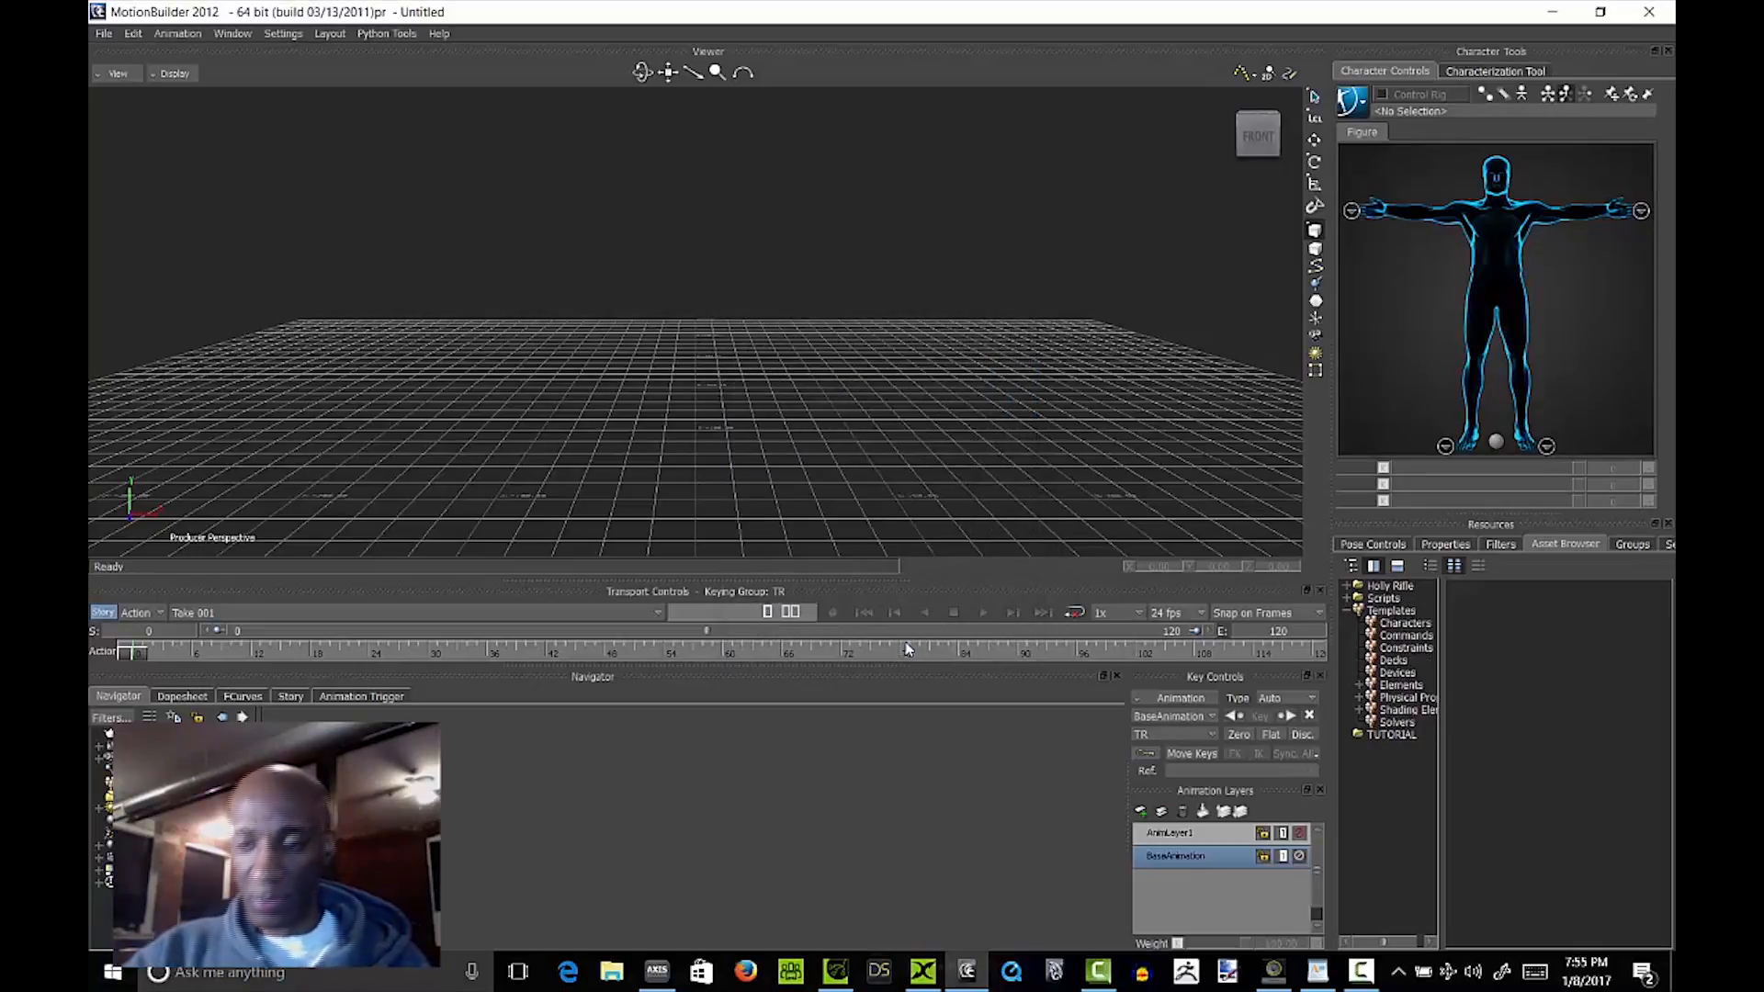
Step: Import Holly Hit_Char00.bvh from the TUTORIAL folder into the scene using BVH Import
click(1380, 735)
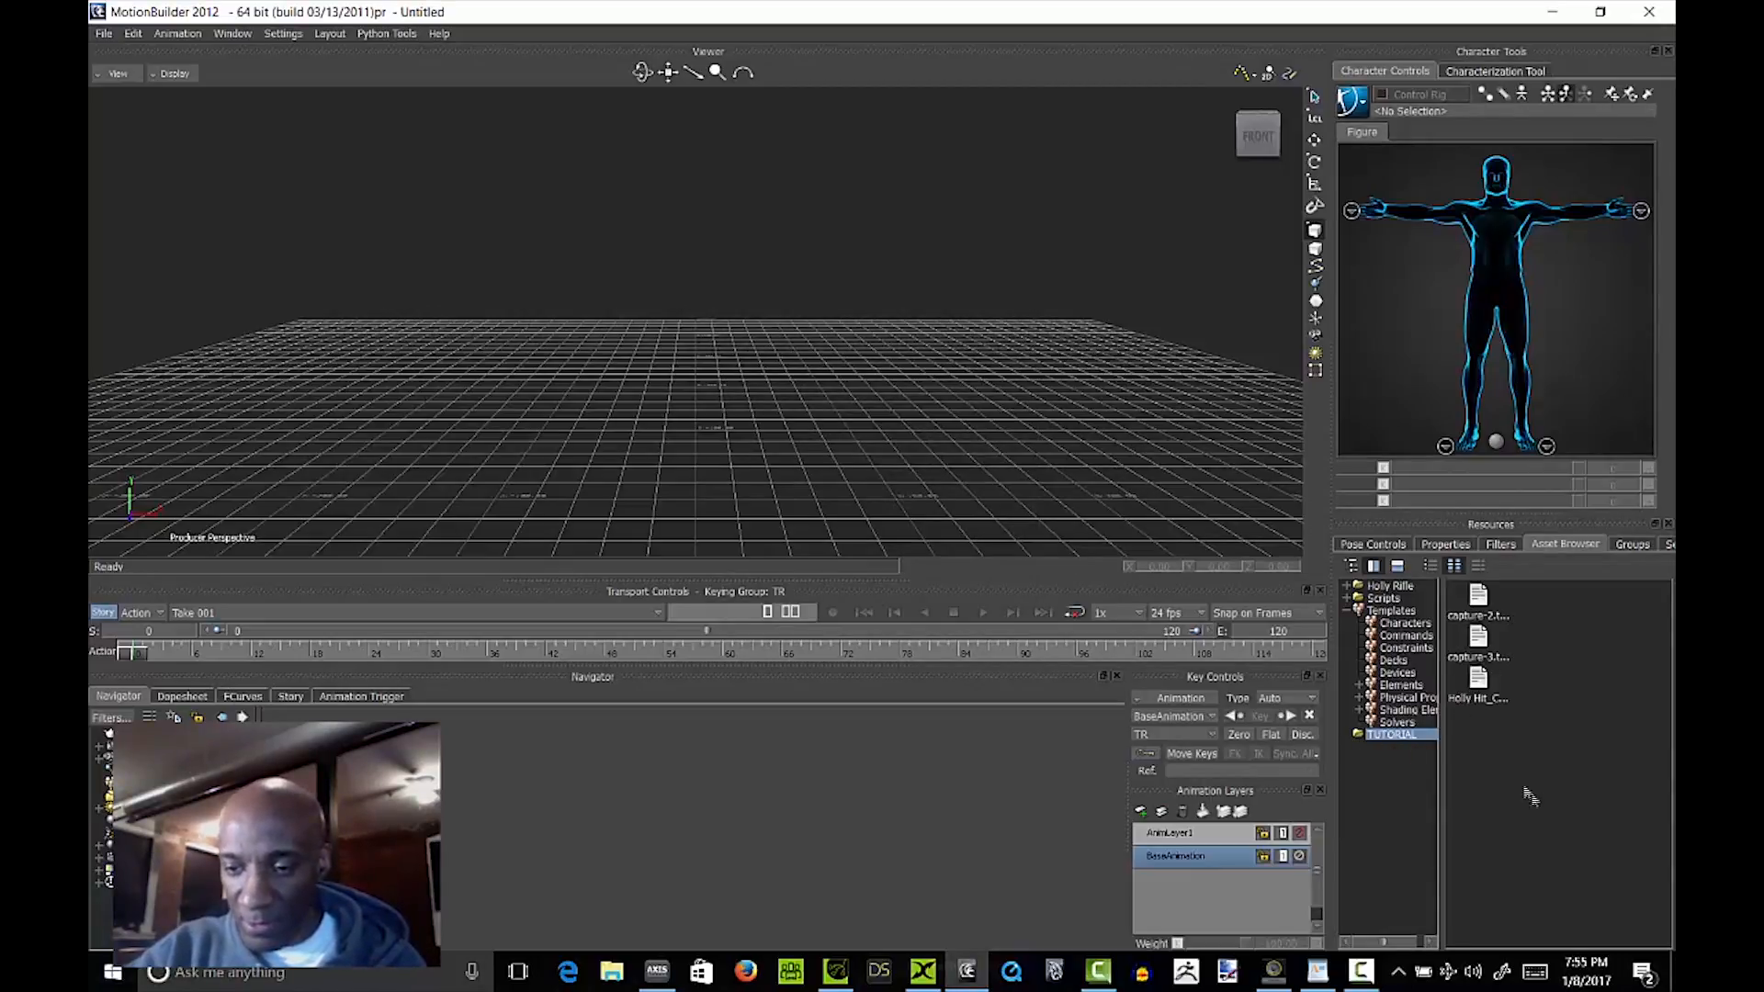
click(1477, 682)
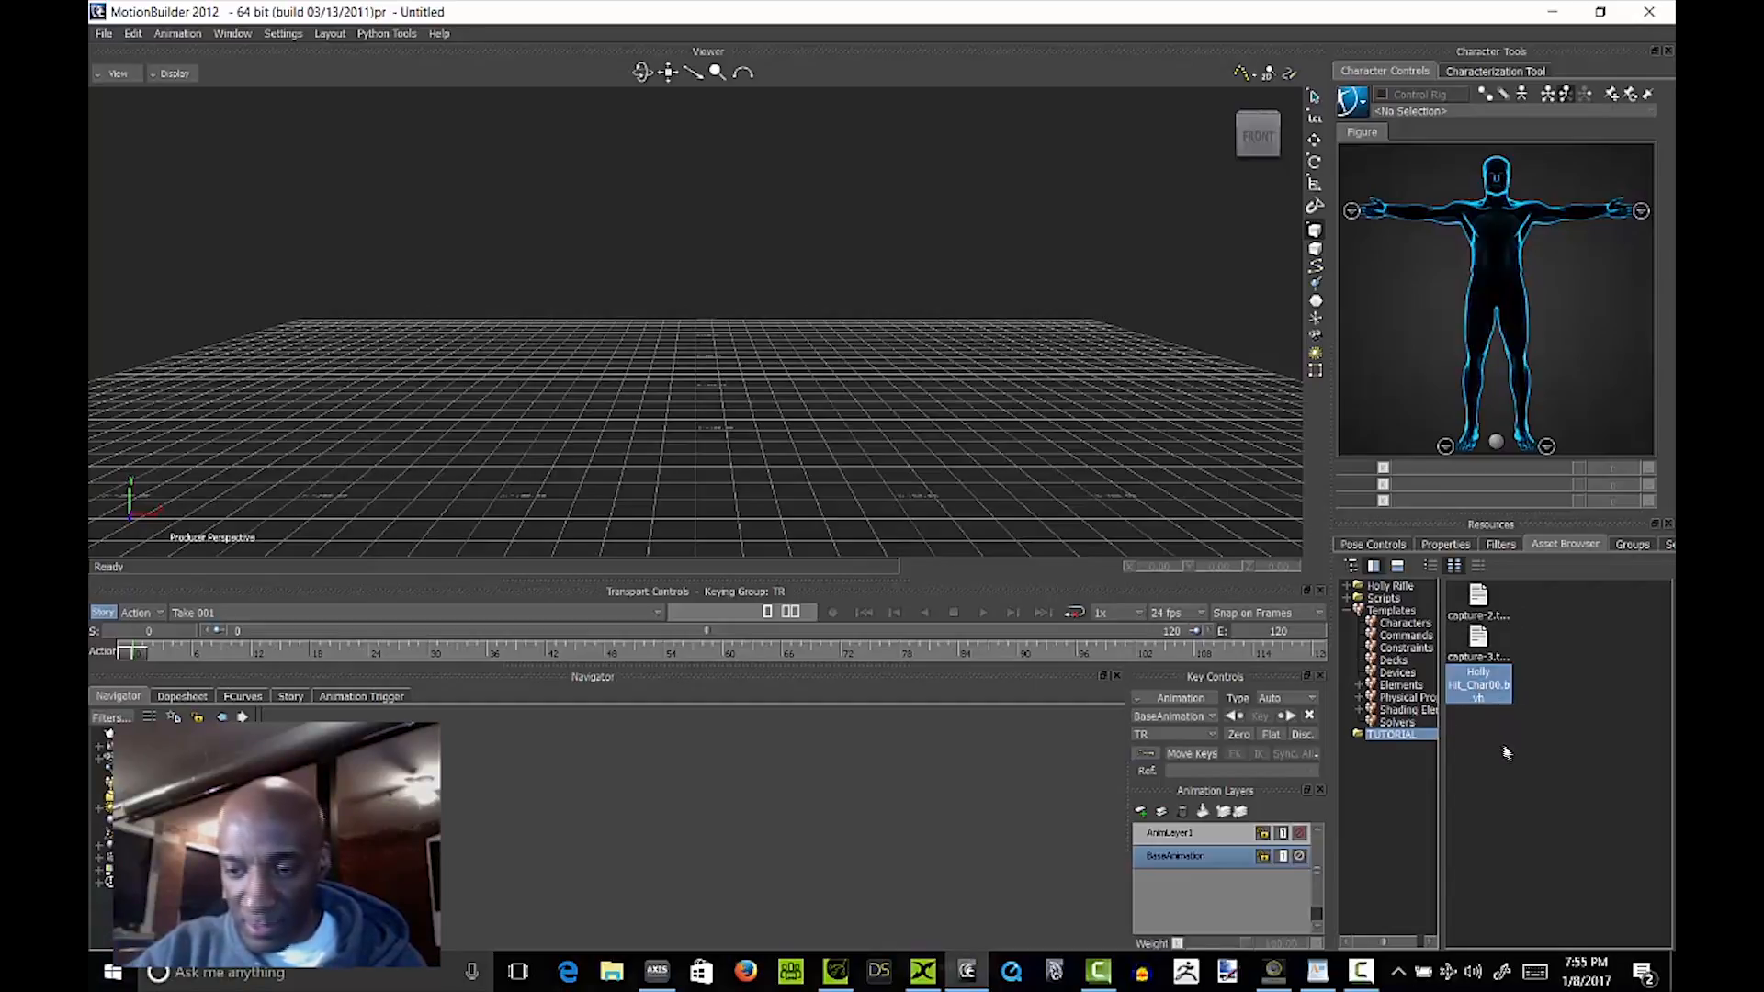
drag(1486, 674, 845, 505)
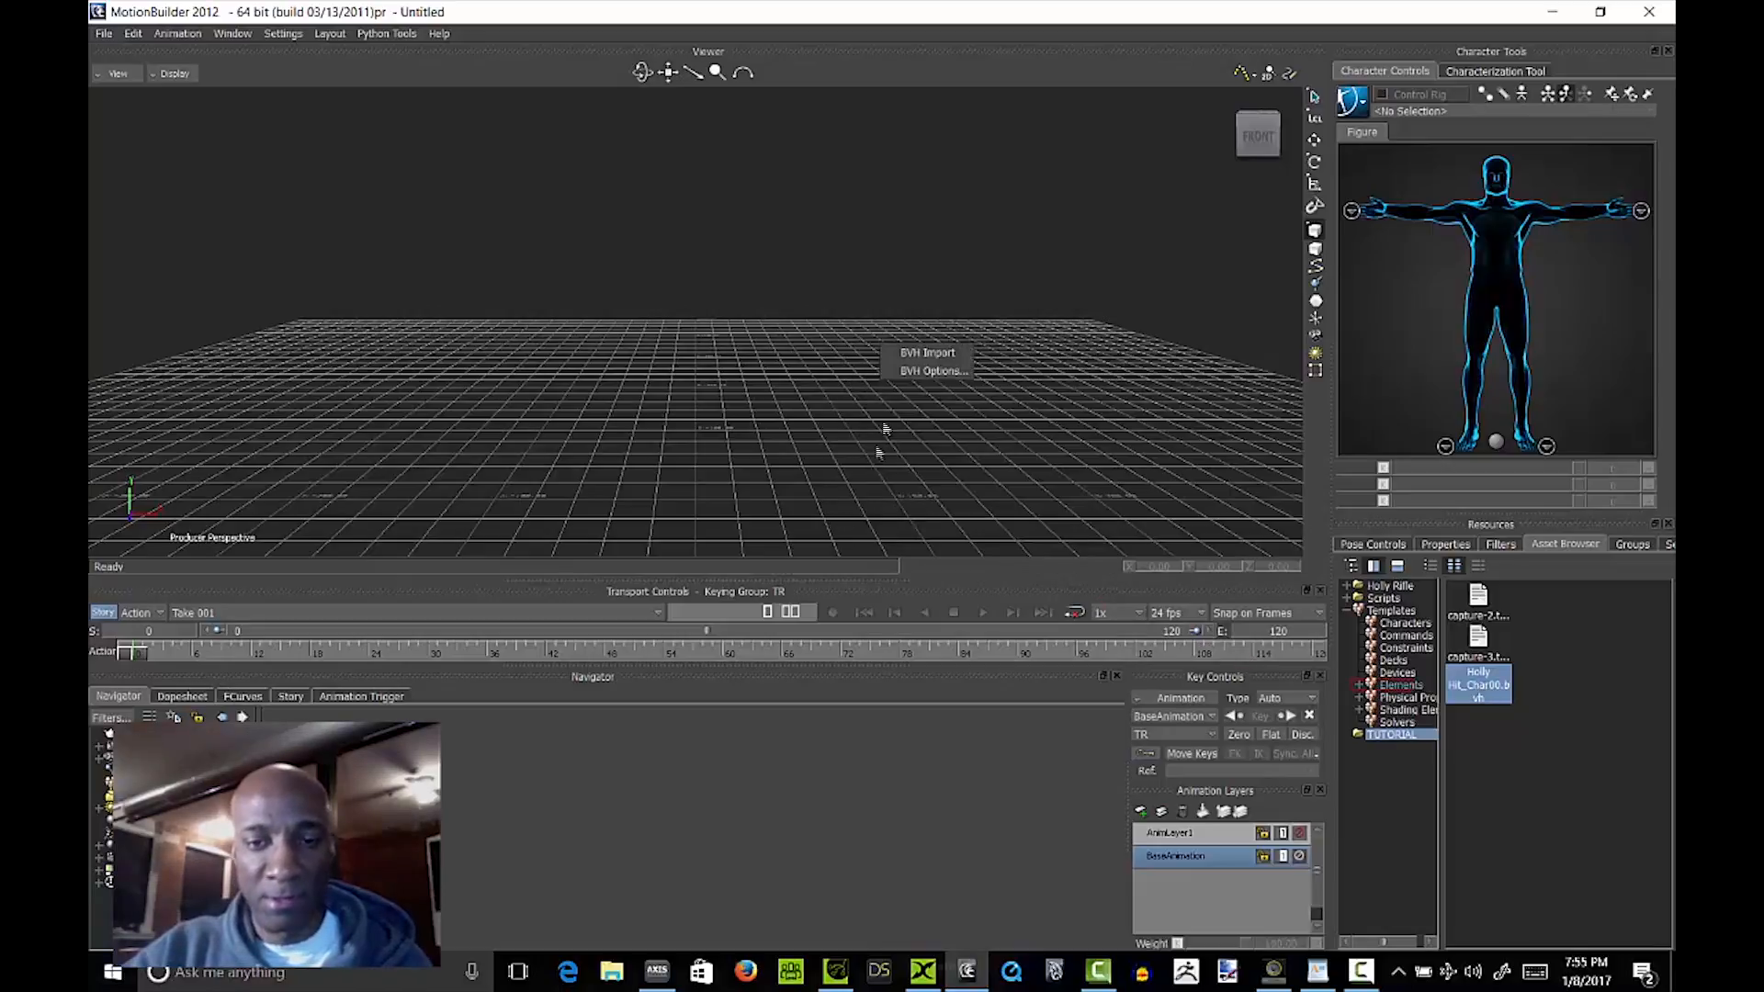
click(942, 353)
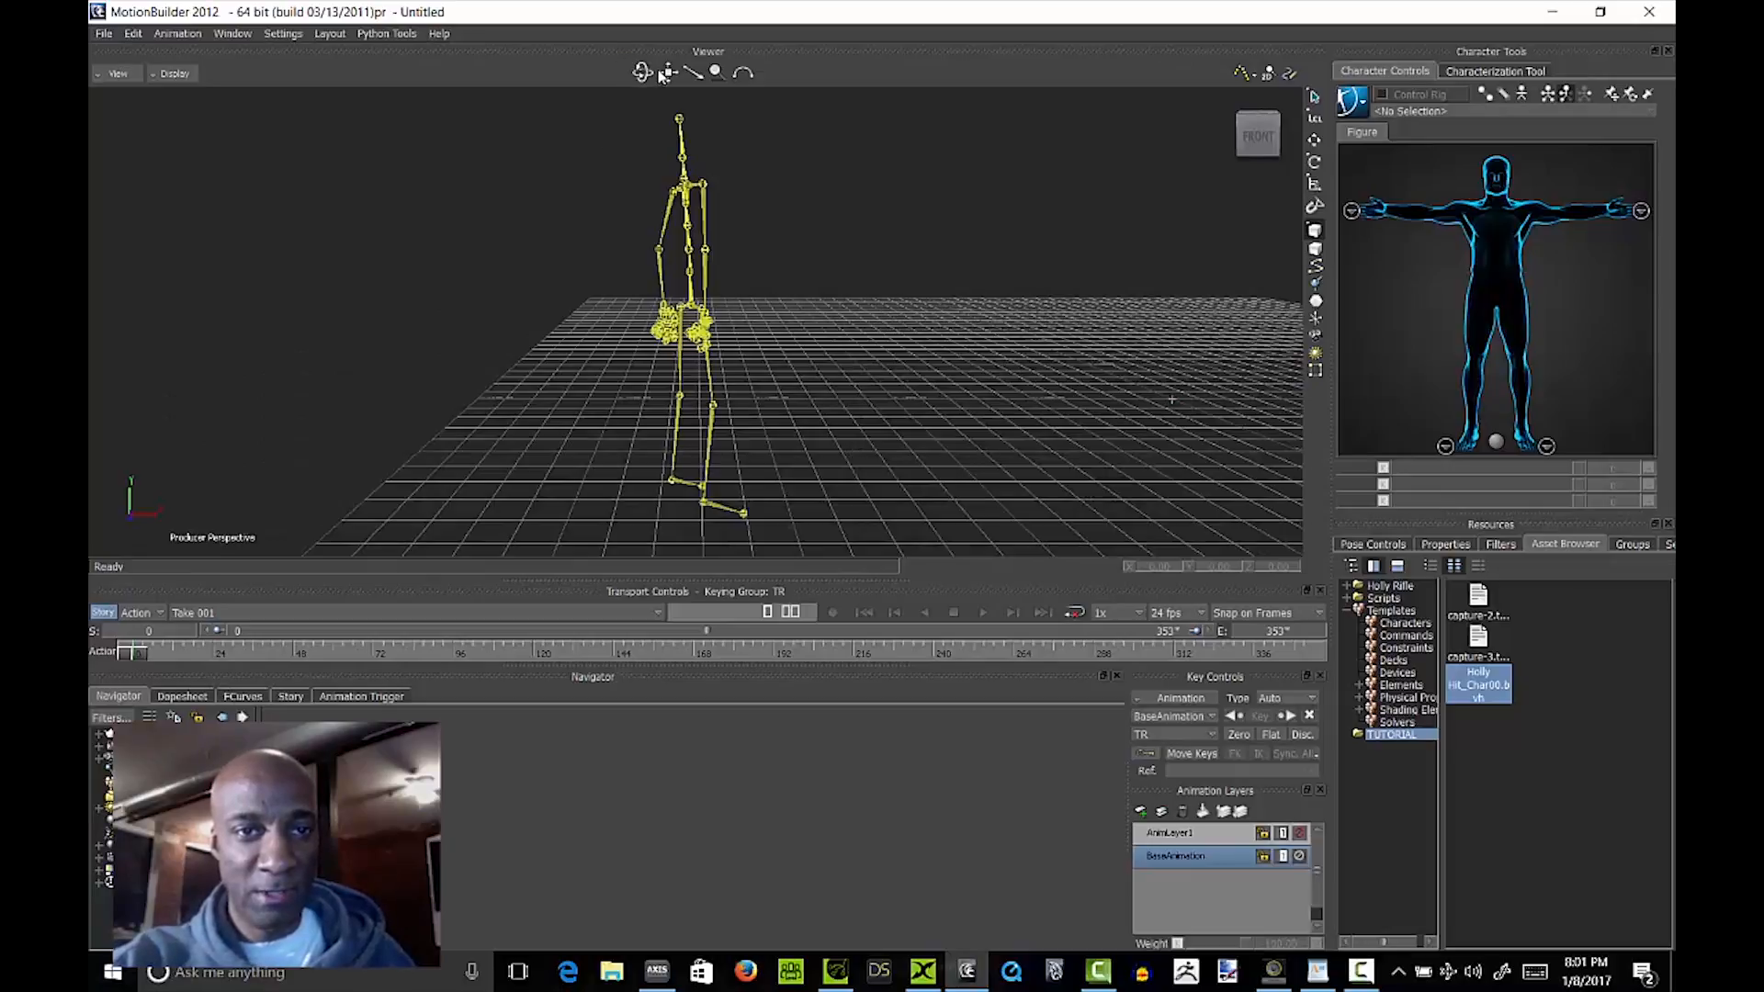
Step: Make AnimLayer1 the active animation layer and select the whole BVH:reference skeleton branch in the scene hierarchy
mouse_move(645, 74)
mouse_down()
mouse_move(551, 81)
mouse_move(640, 47)
mouse_up()
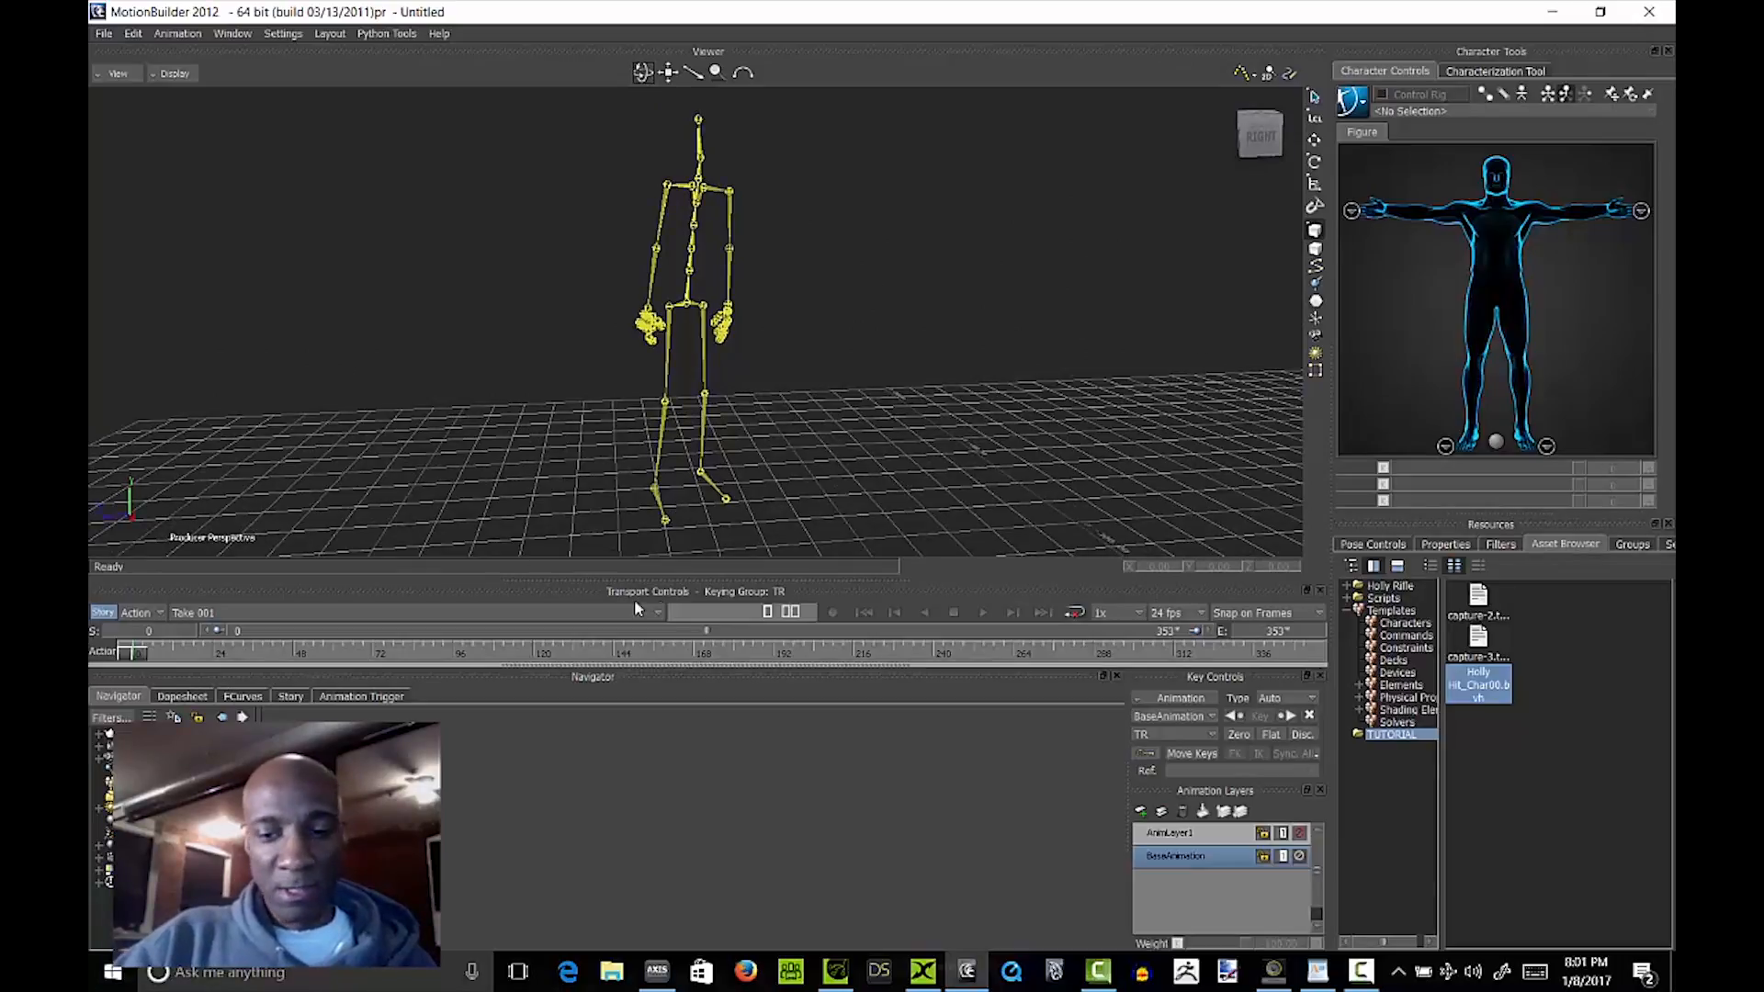
click(1171, 836)
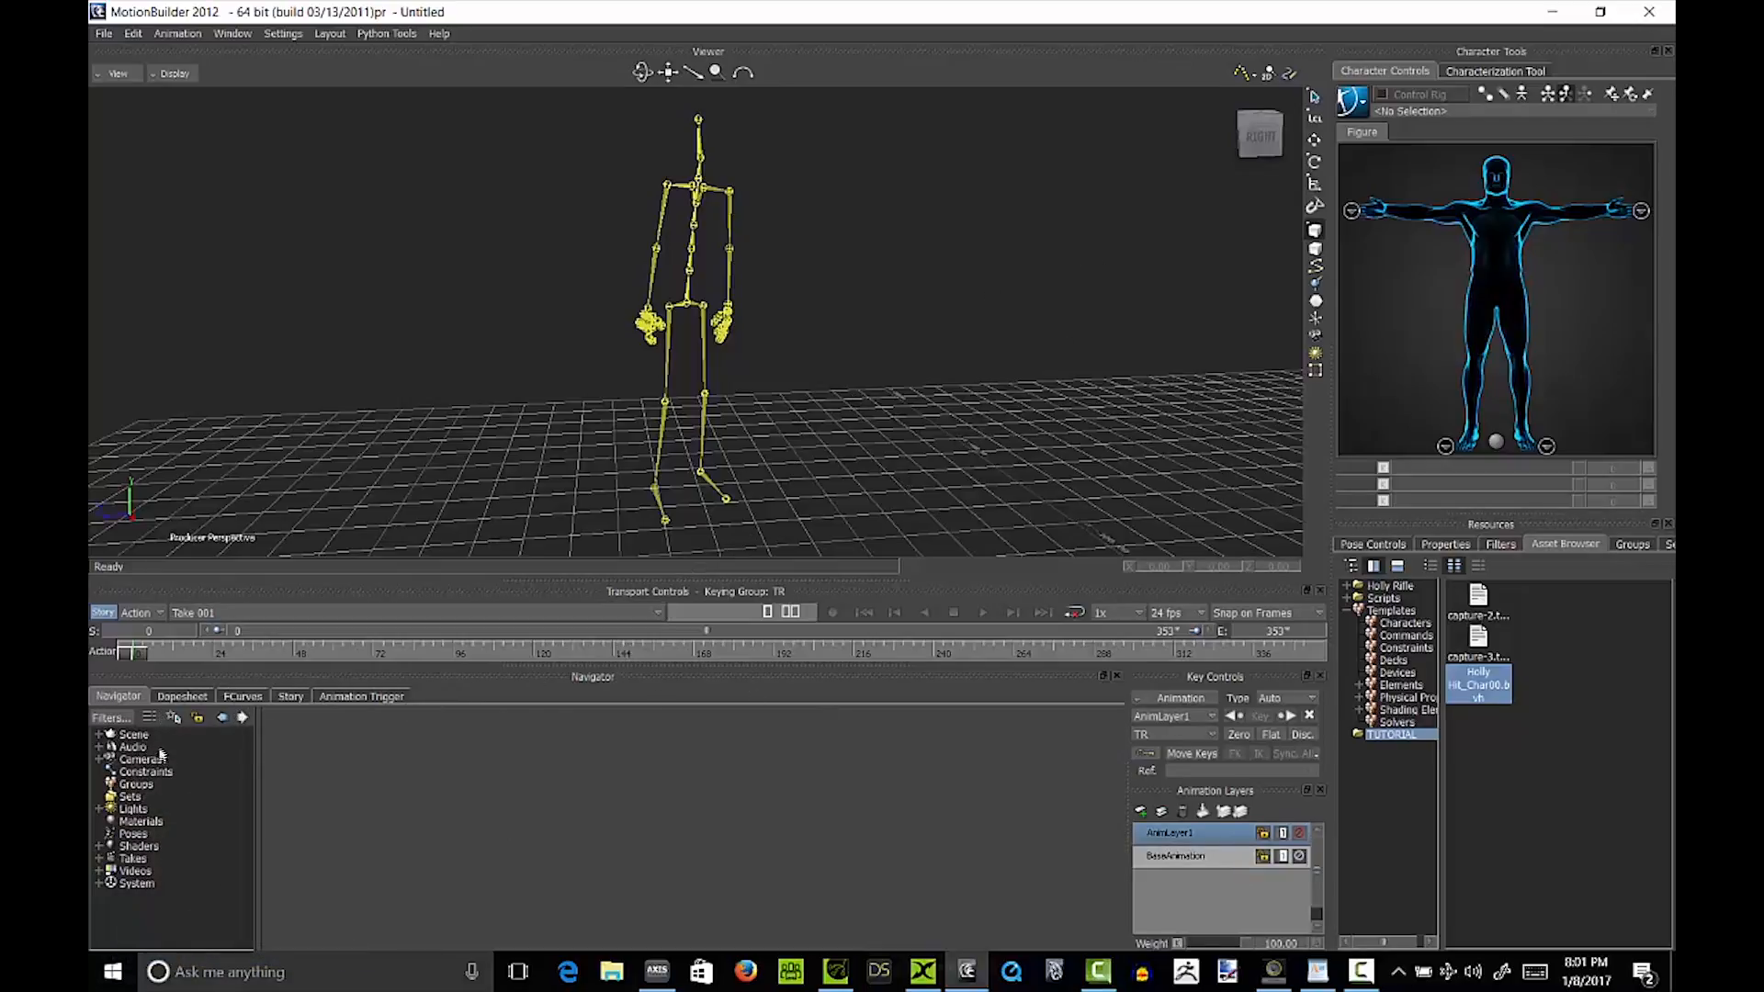
click(101, 735)
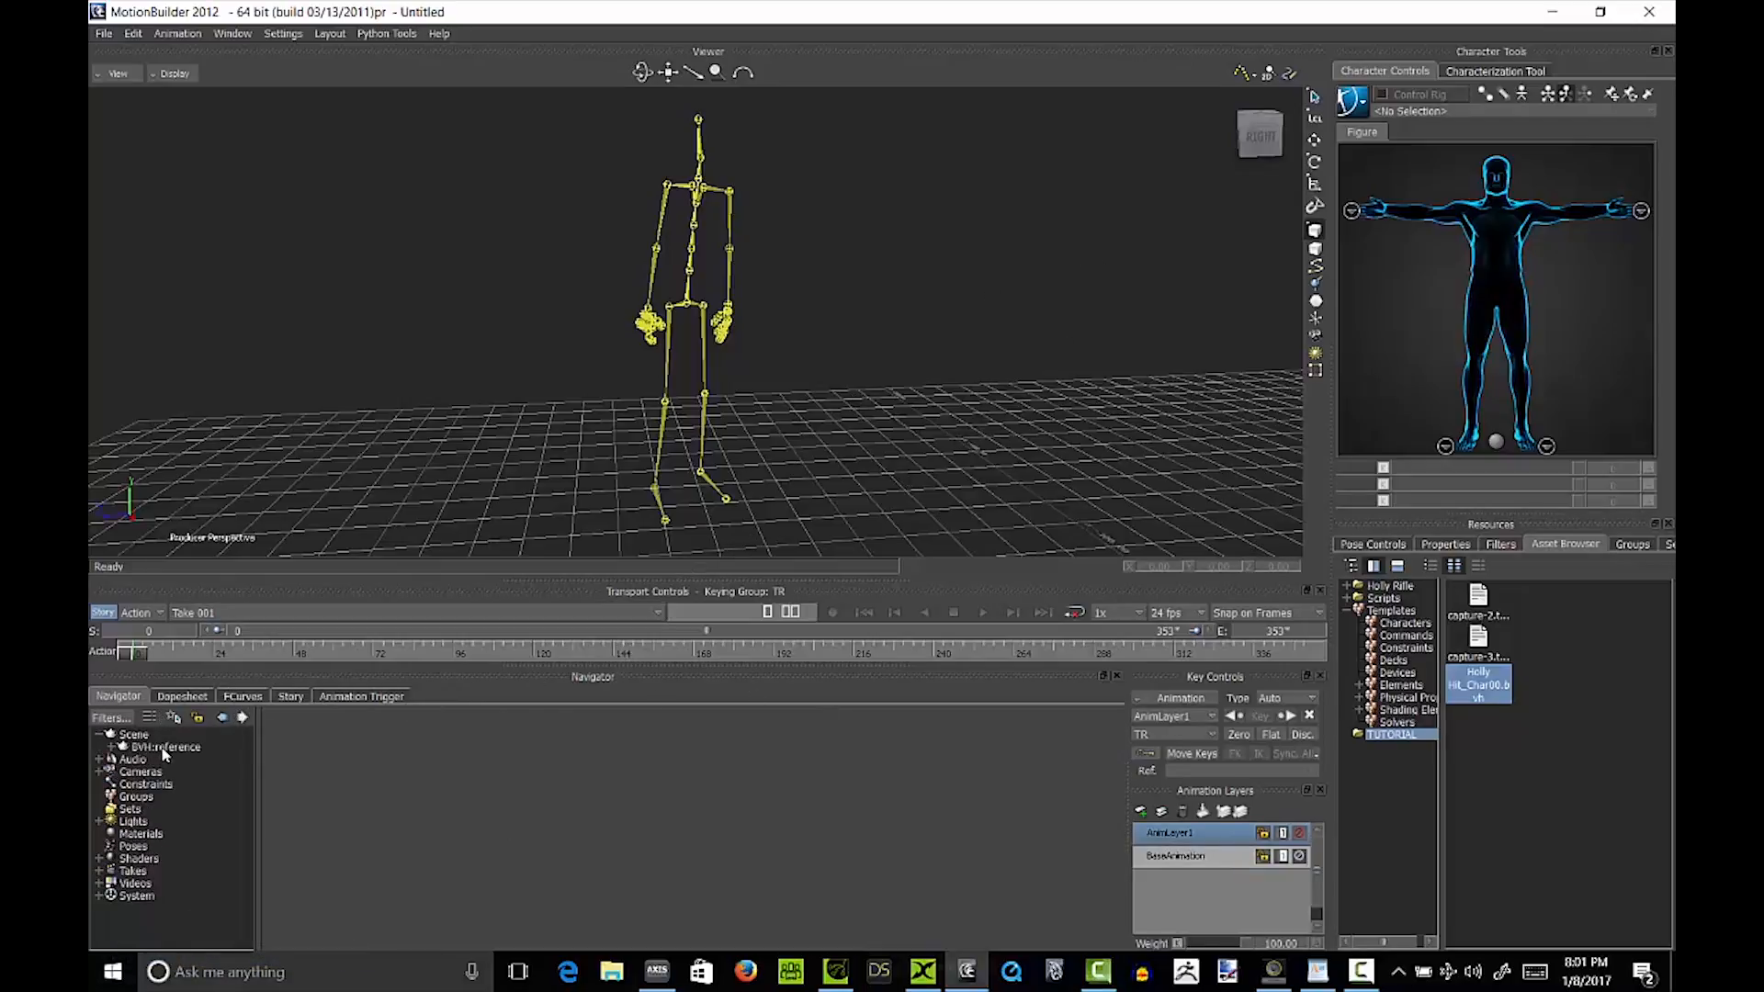
click(167, 749)
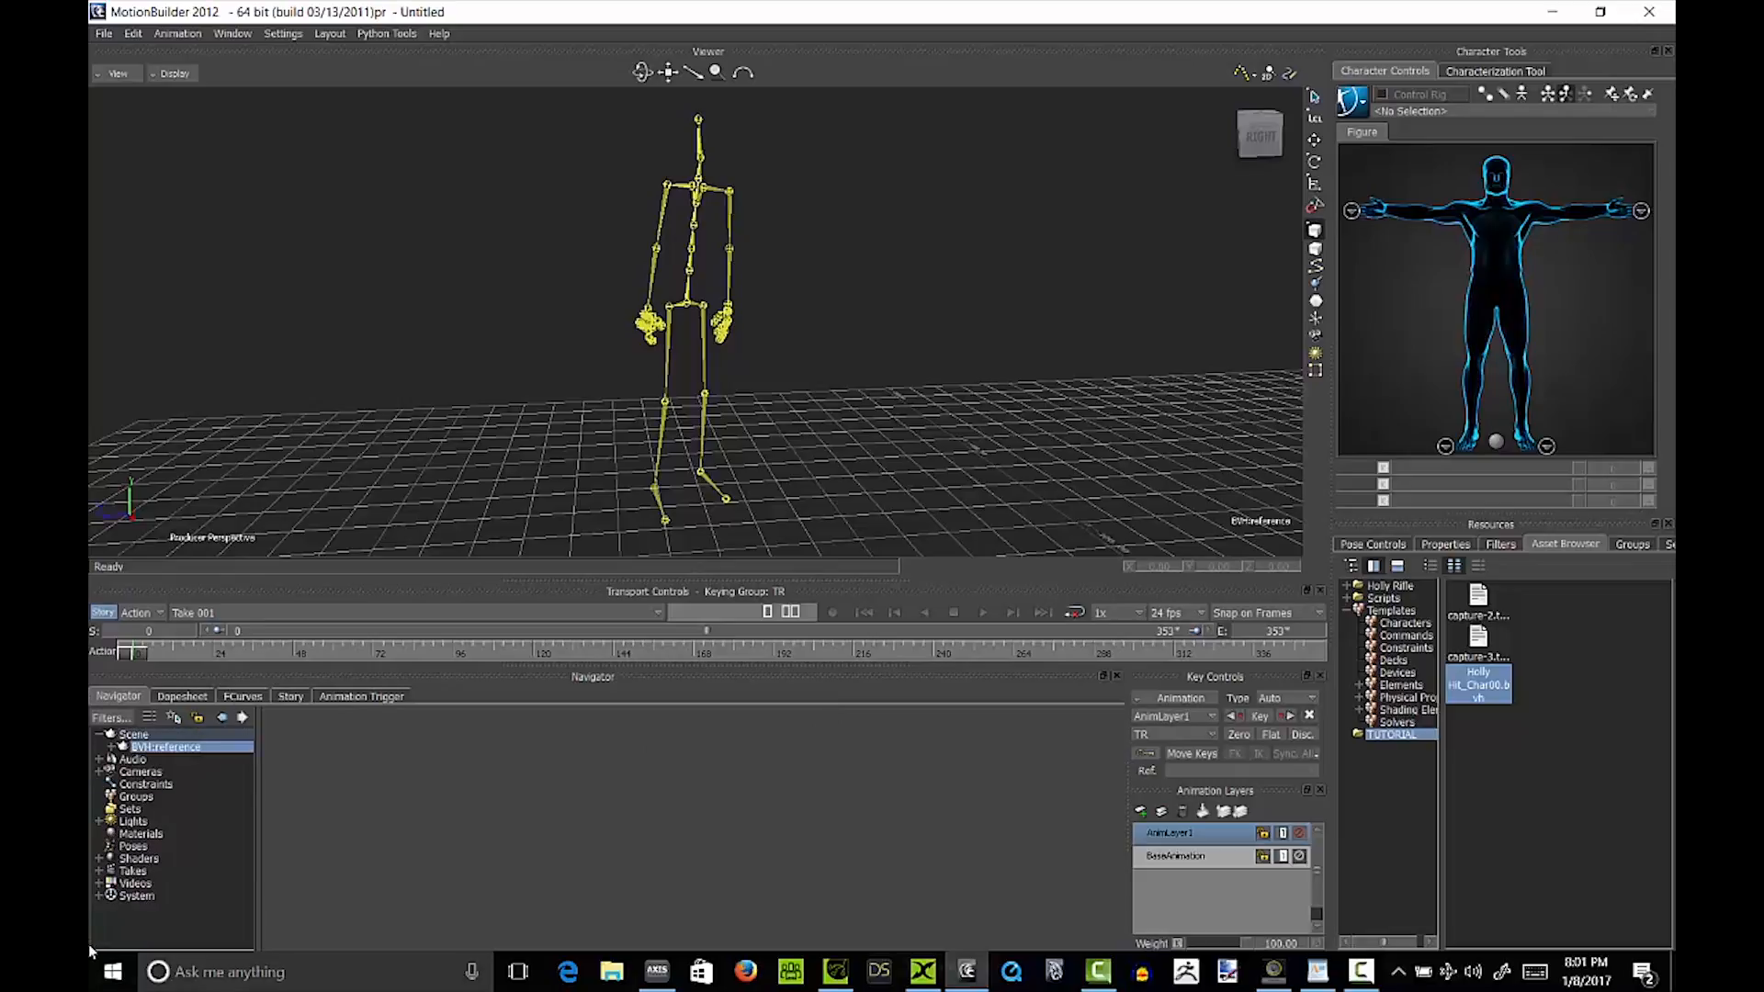
right_click(207, 748)
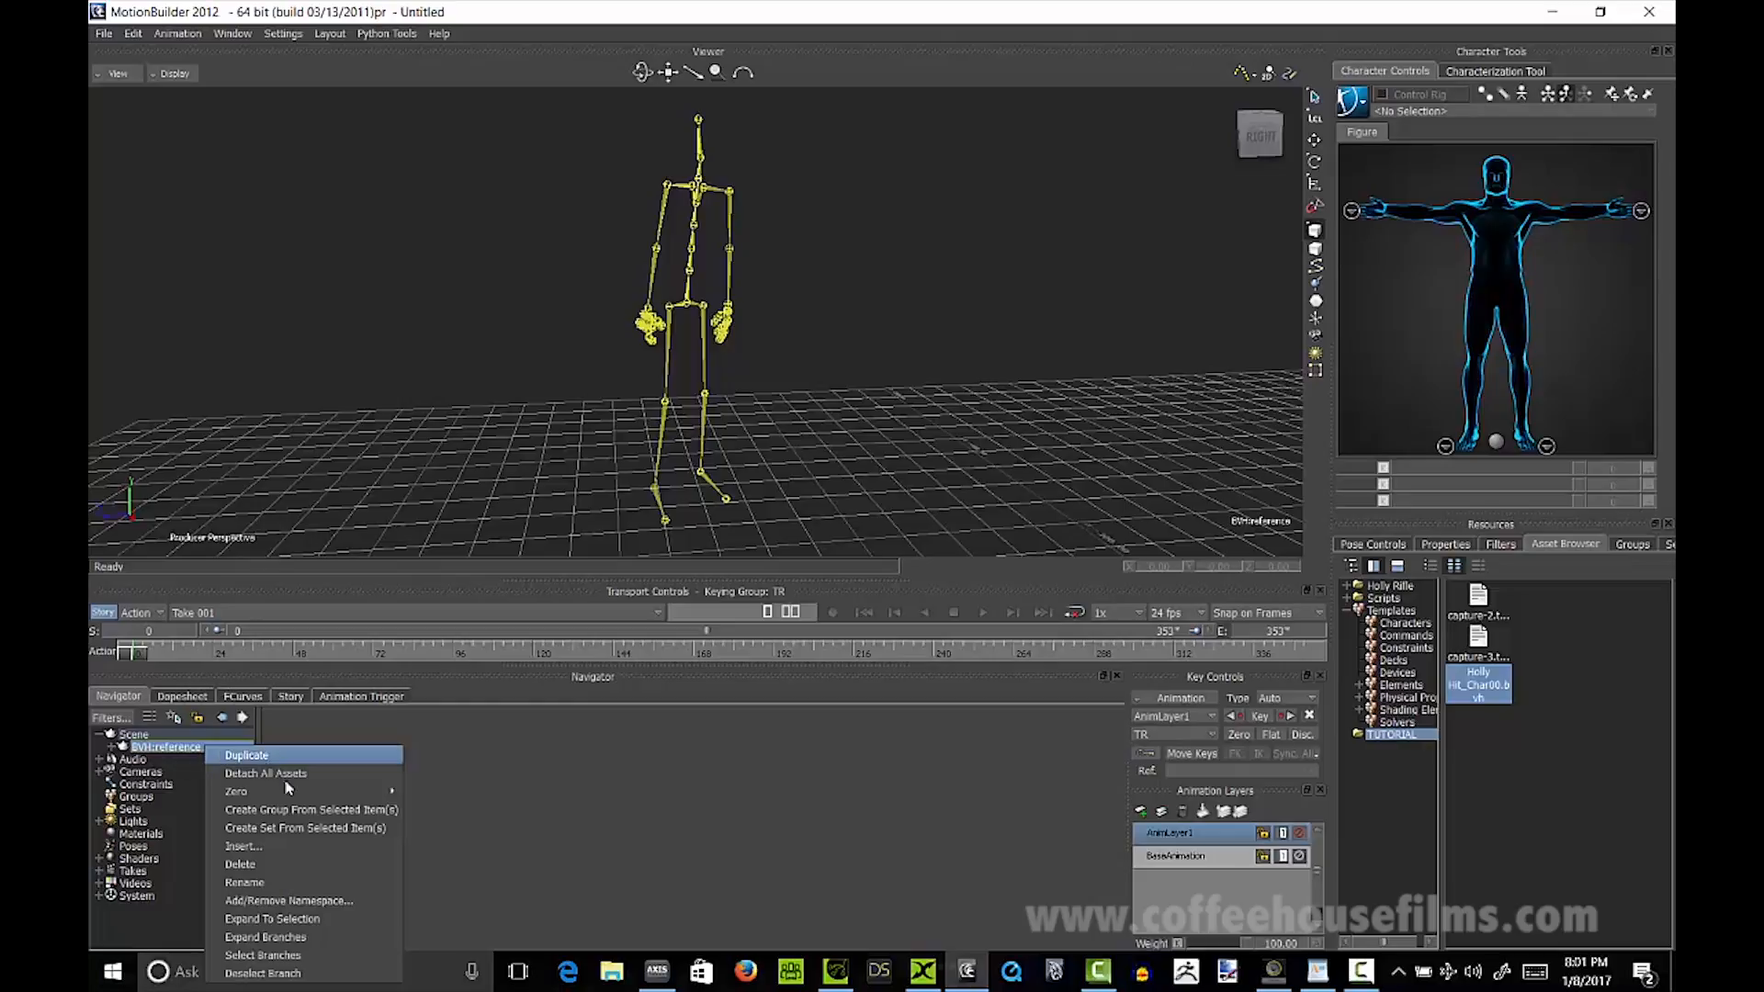
click(306, 956)
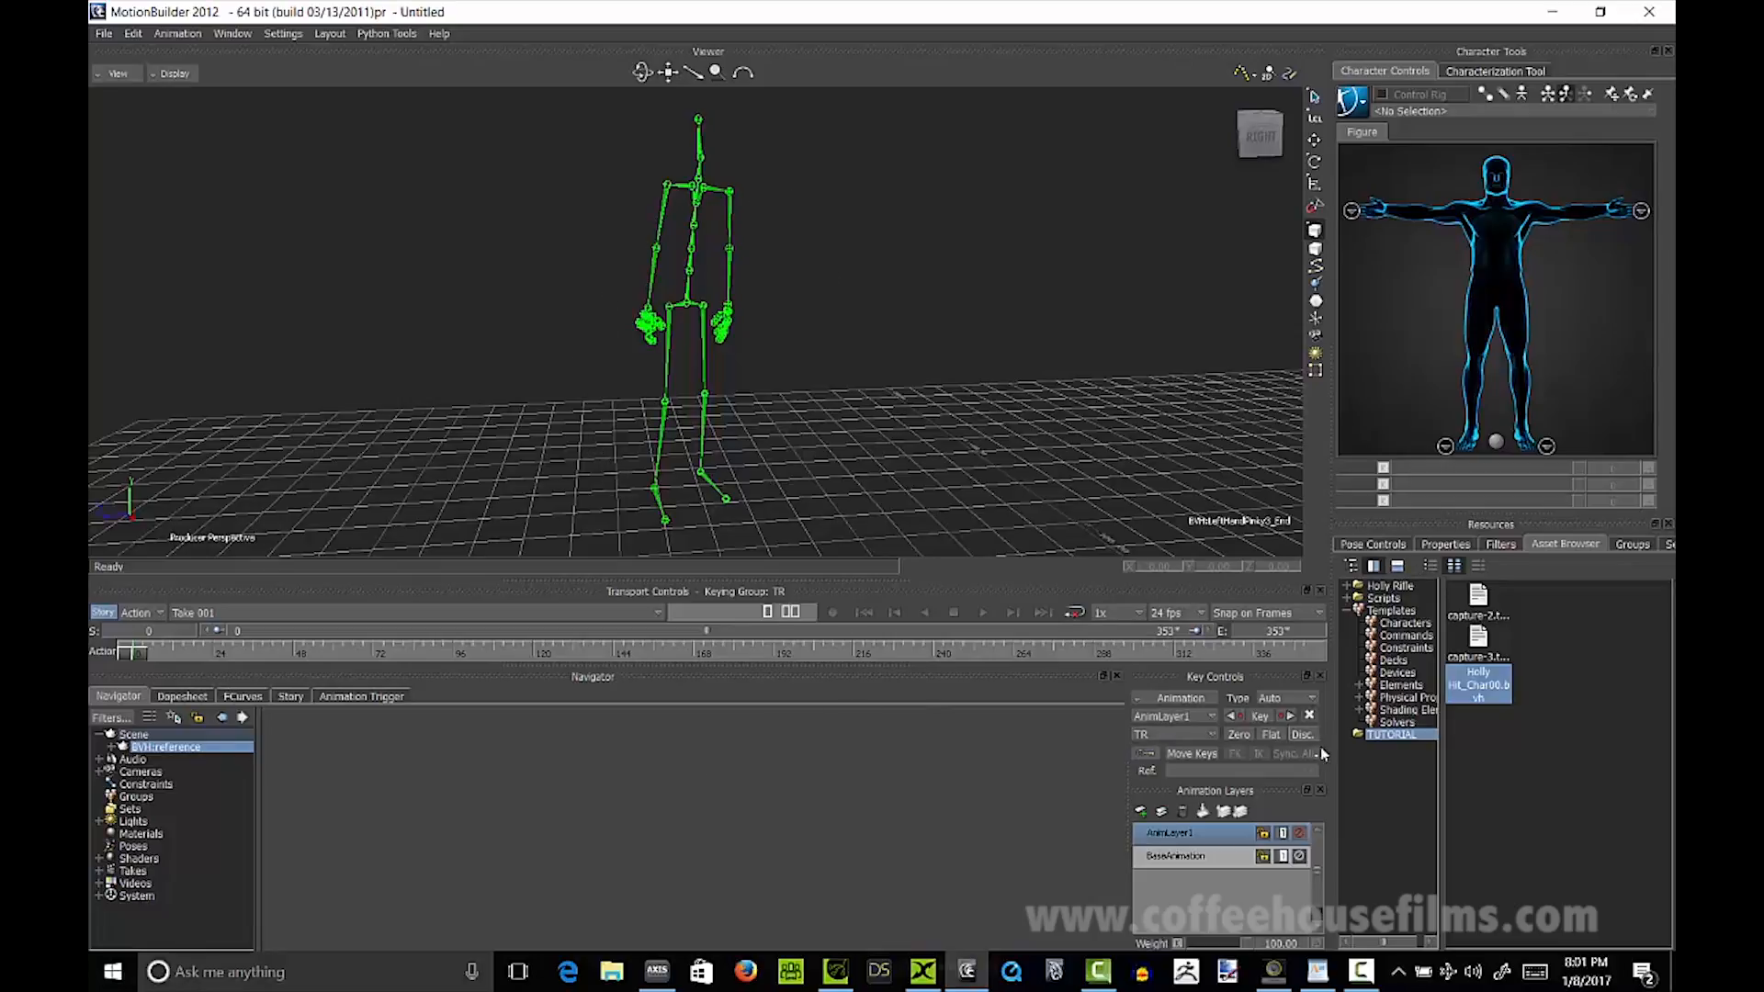
Step: Go to frame 30 and set a key for the selected skeleton on AnimLayer1
click(770, 611)
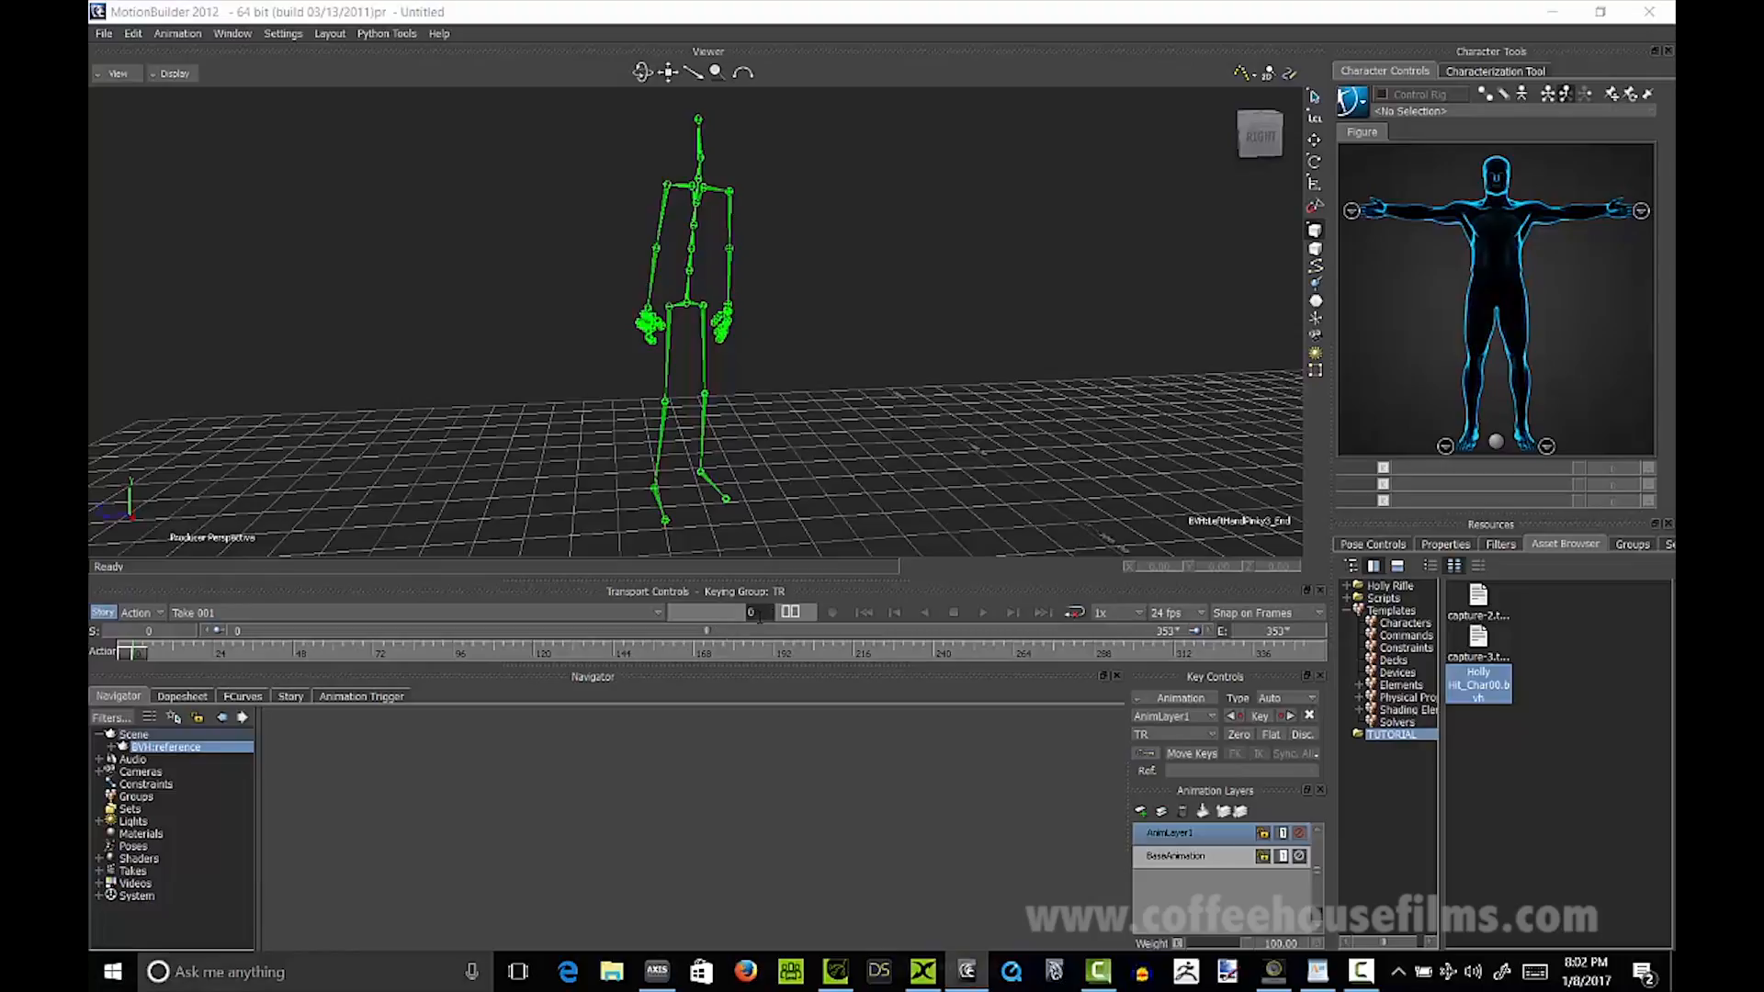
text(30)
key(Return)
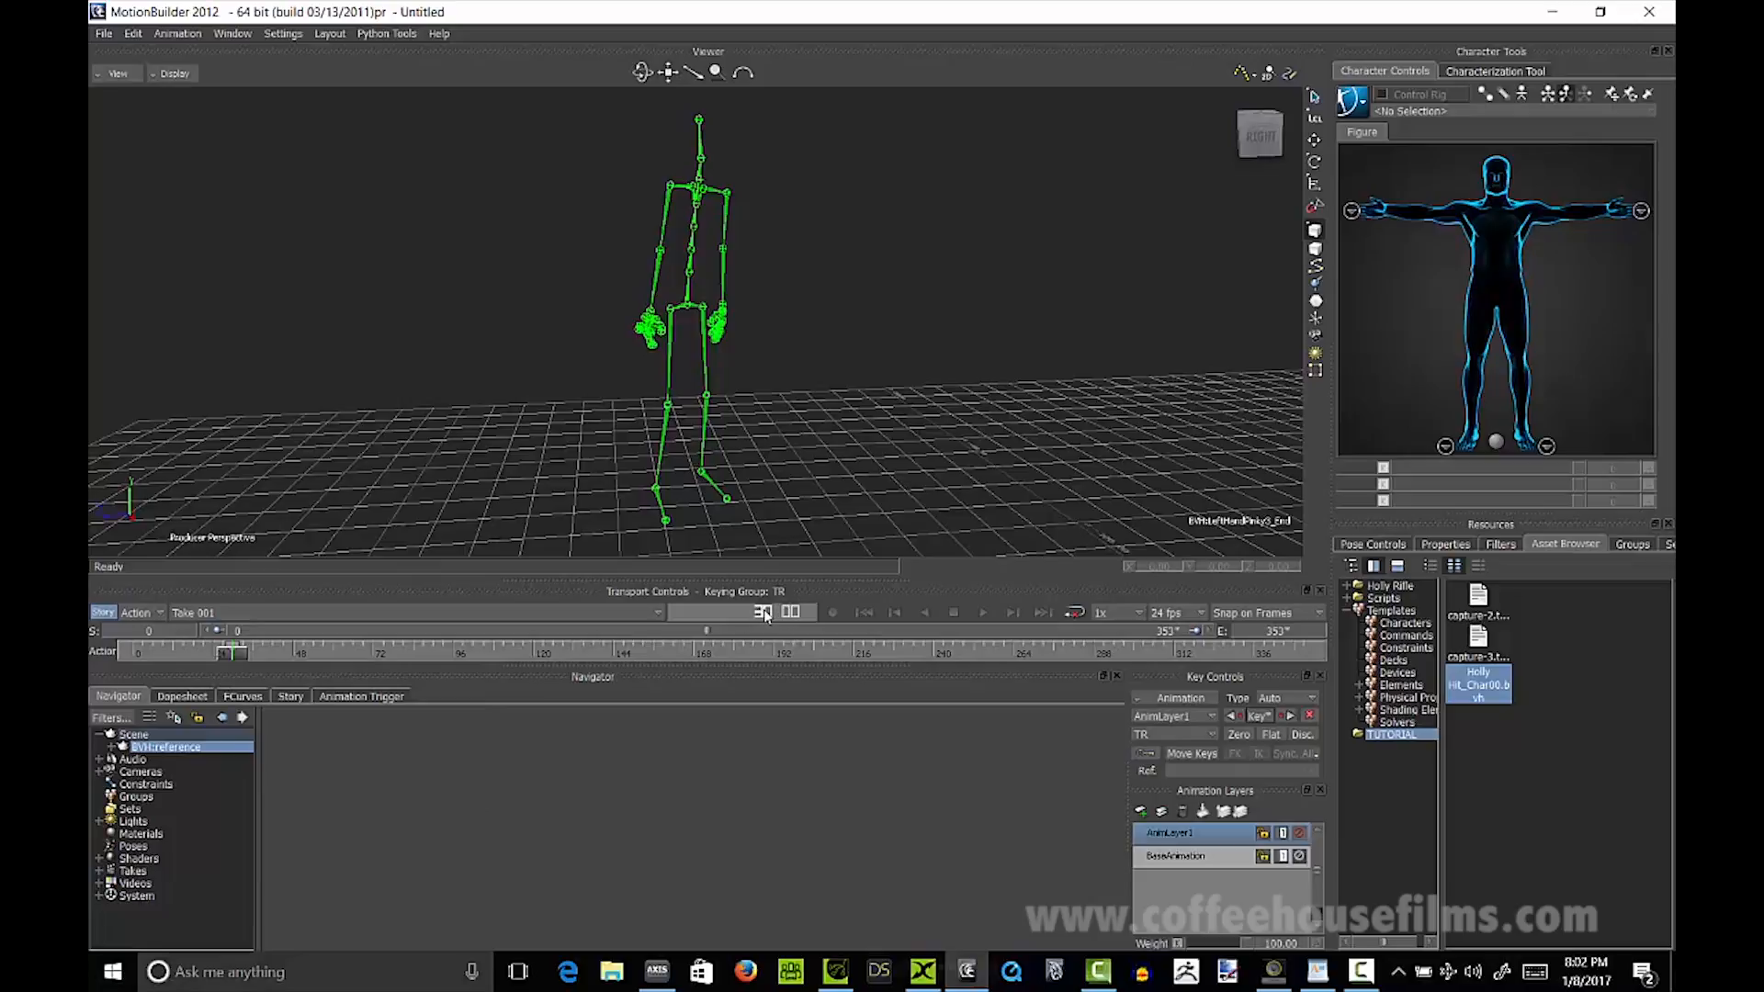
Step: Set the timeline's start frame to 1 and move the current time back to the first frame
double_click(150, 632)
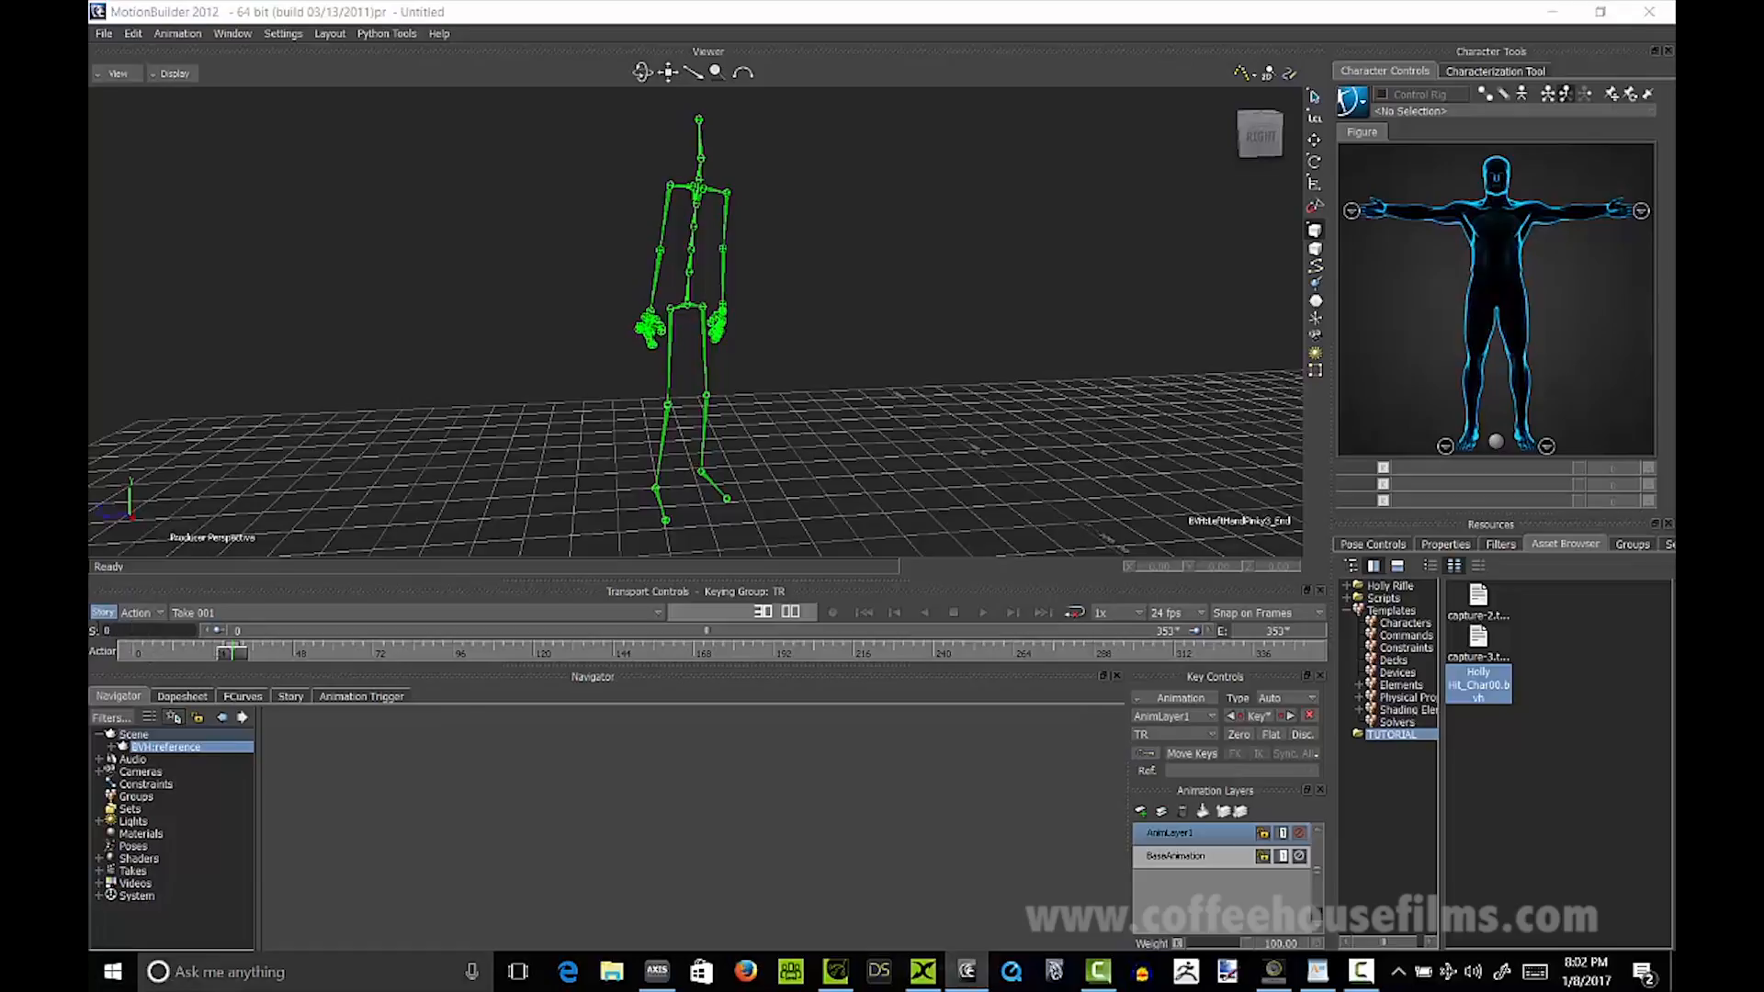
text(1)
key(Return)
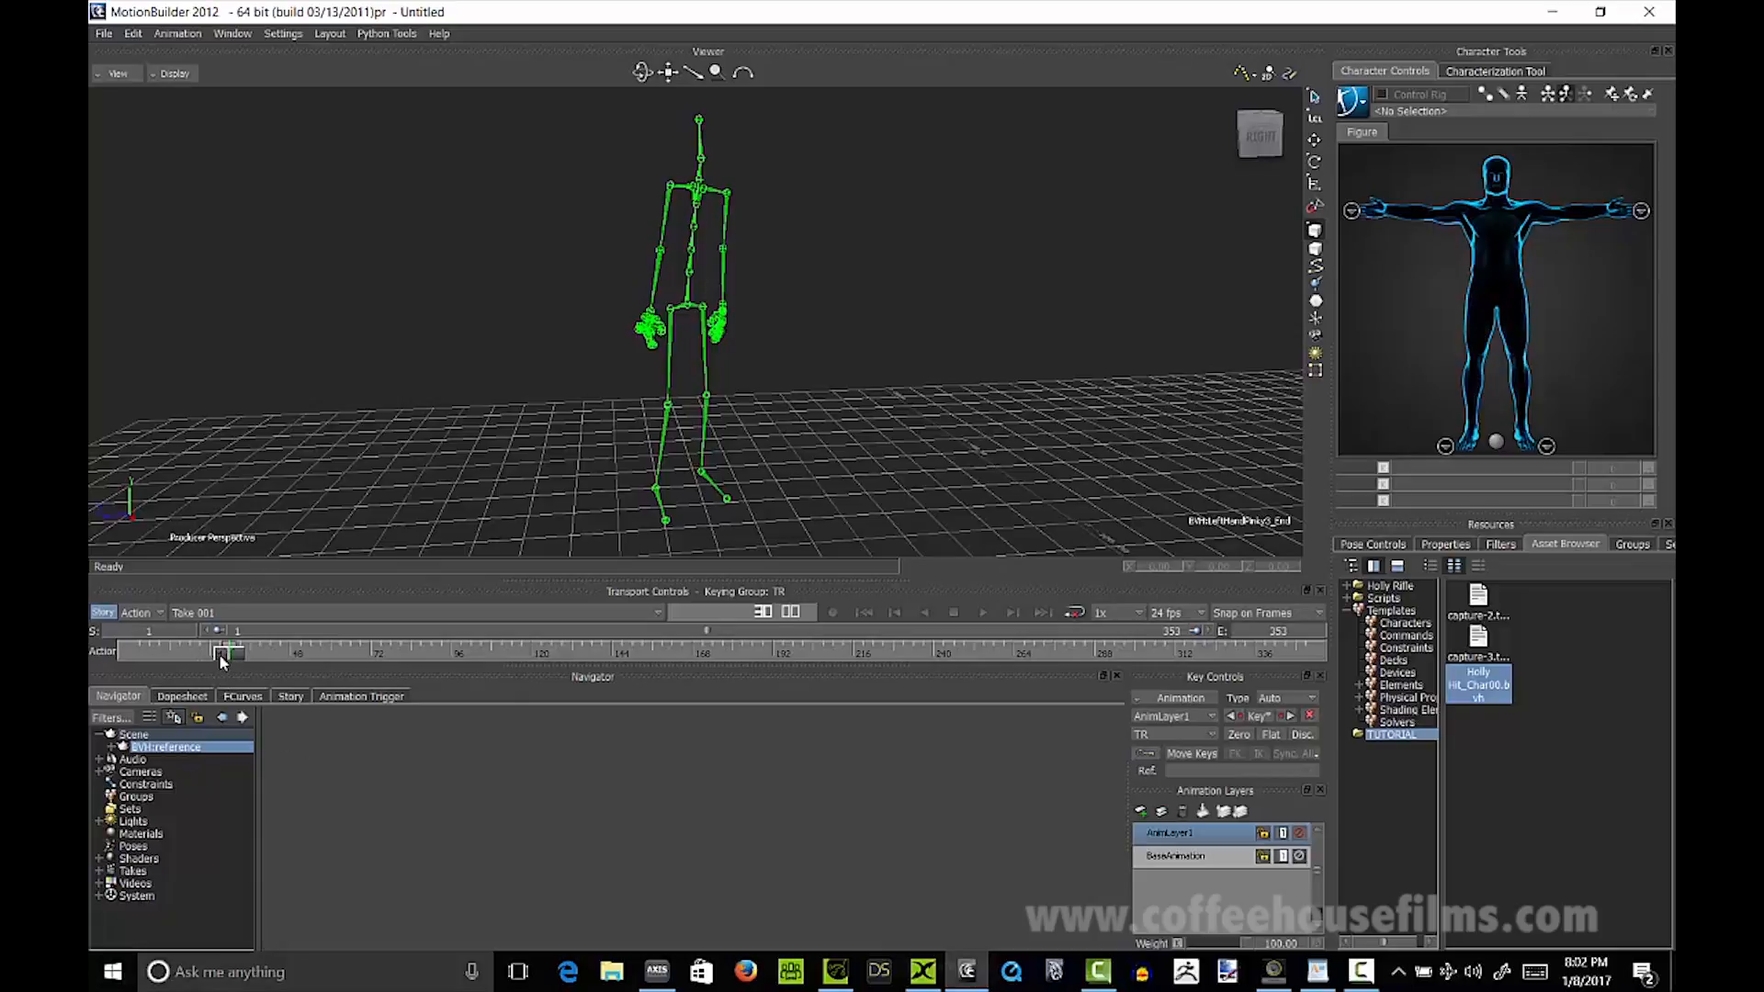
drag(227, 660, 222, 660)
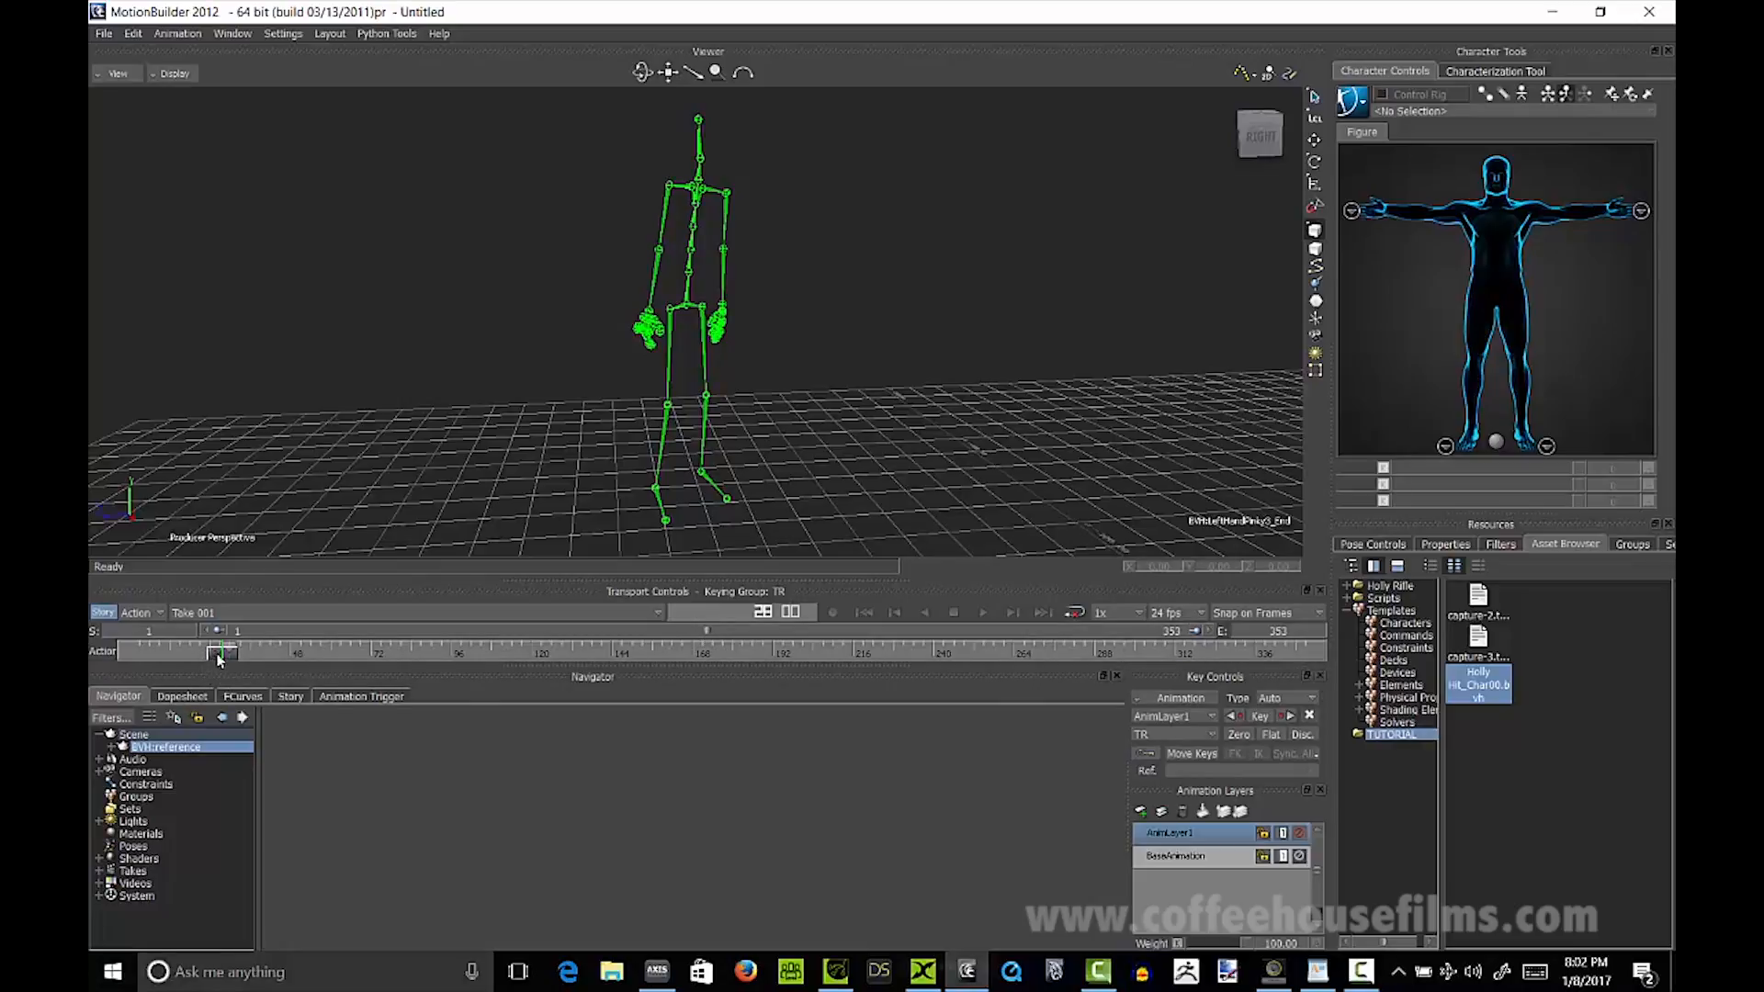
drag(228, 660, 130, 654)
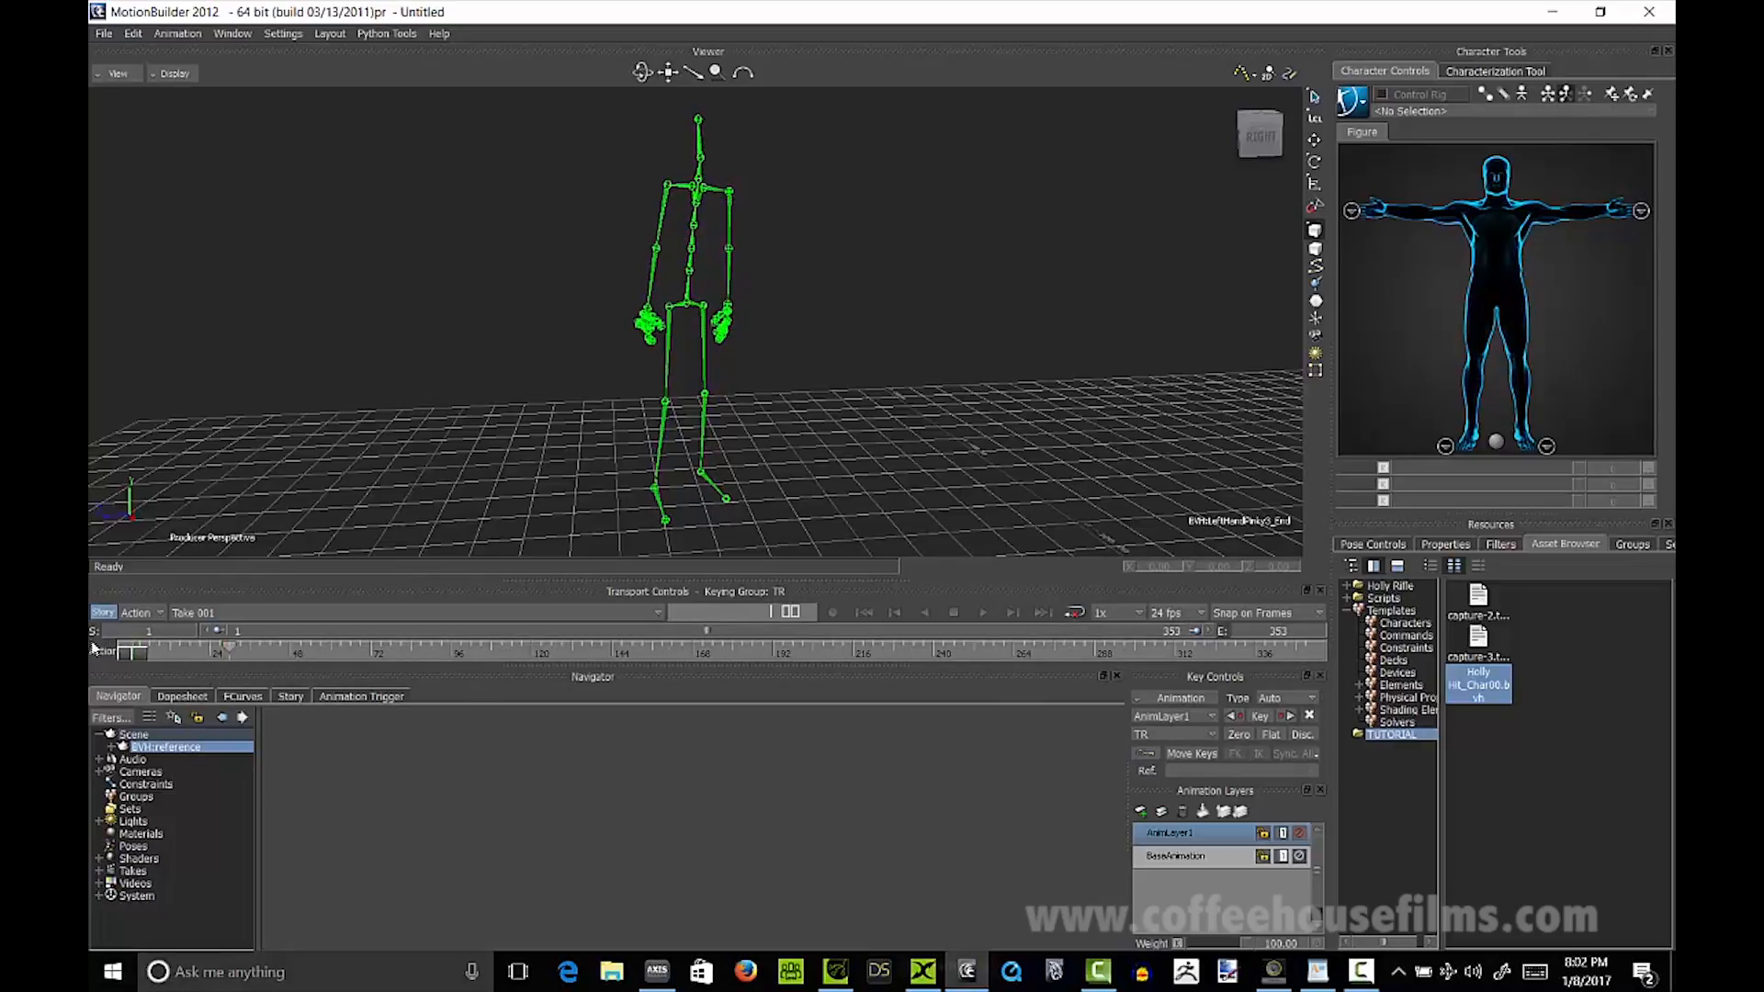
Step: Zero the rotation of the selected BVH:reference skeleton at the first frame to put it in a T-pose
right_click(190, 749)
mouse_move(303, 794)
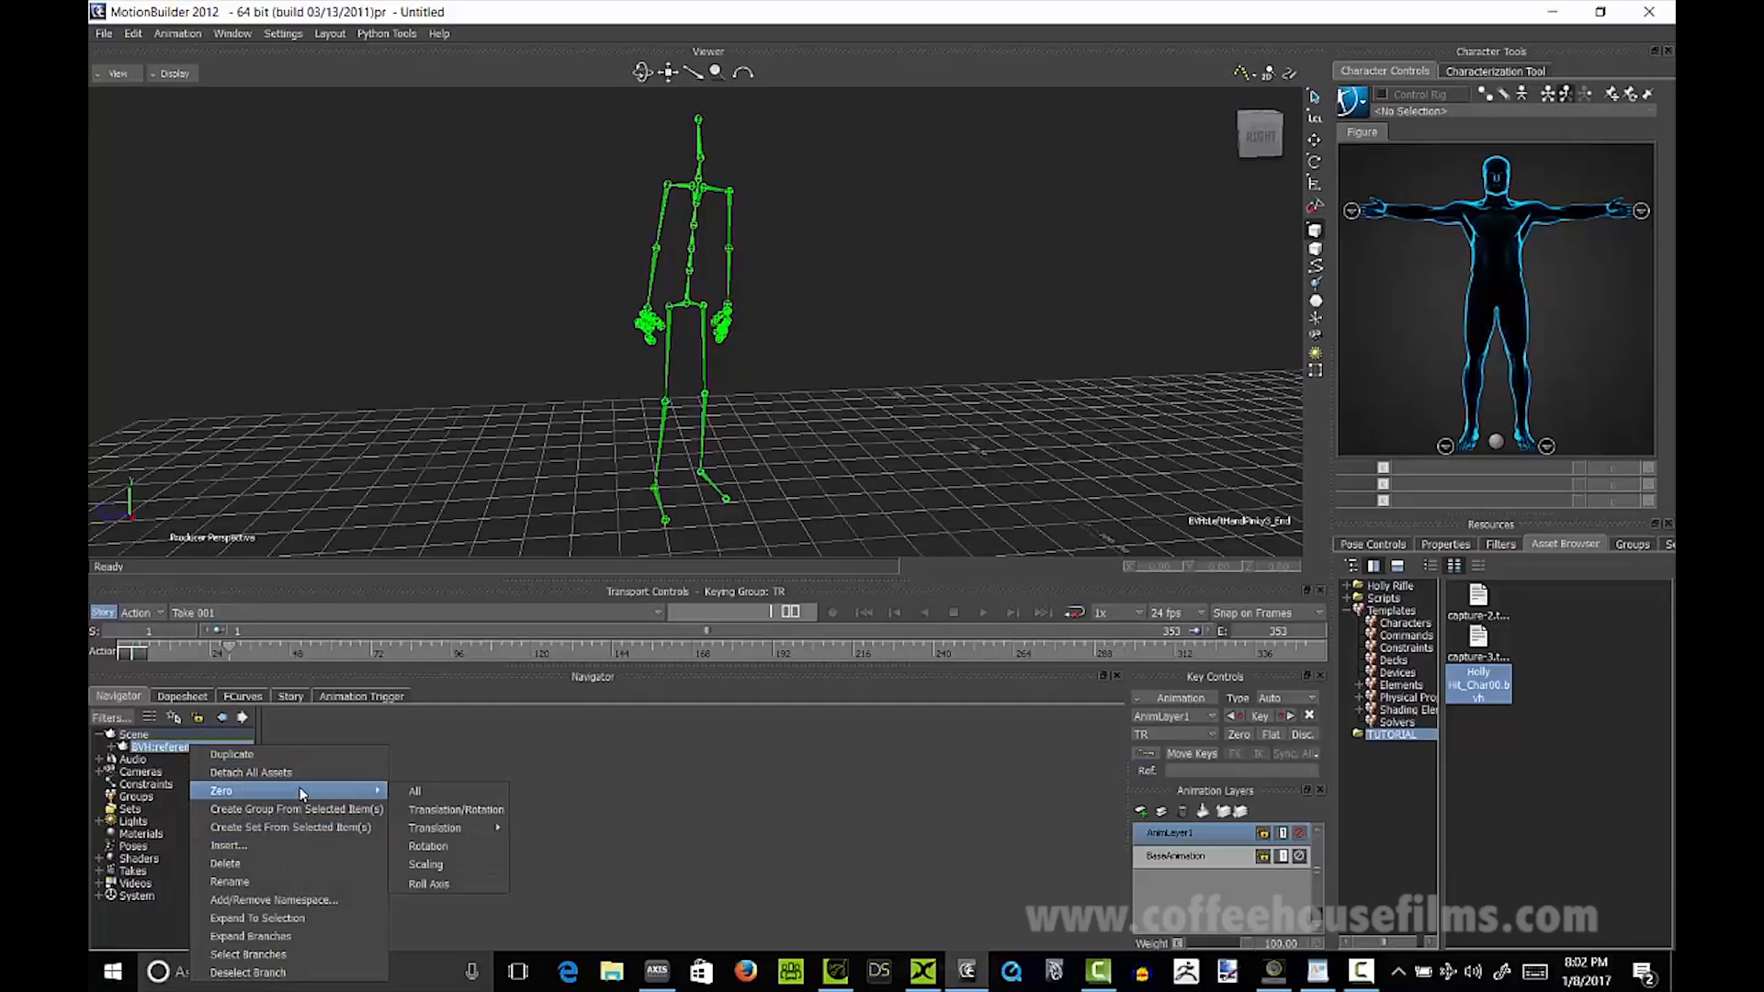
click(474, 847)
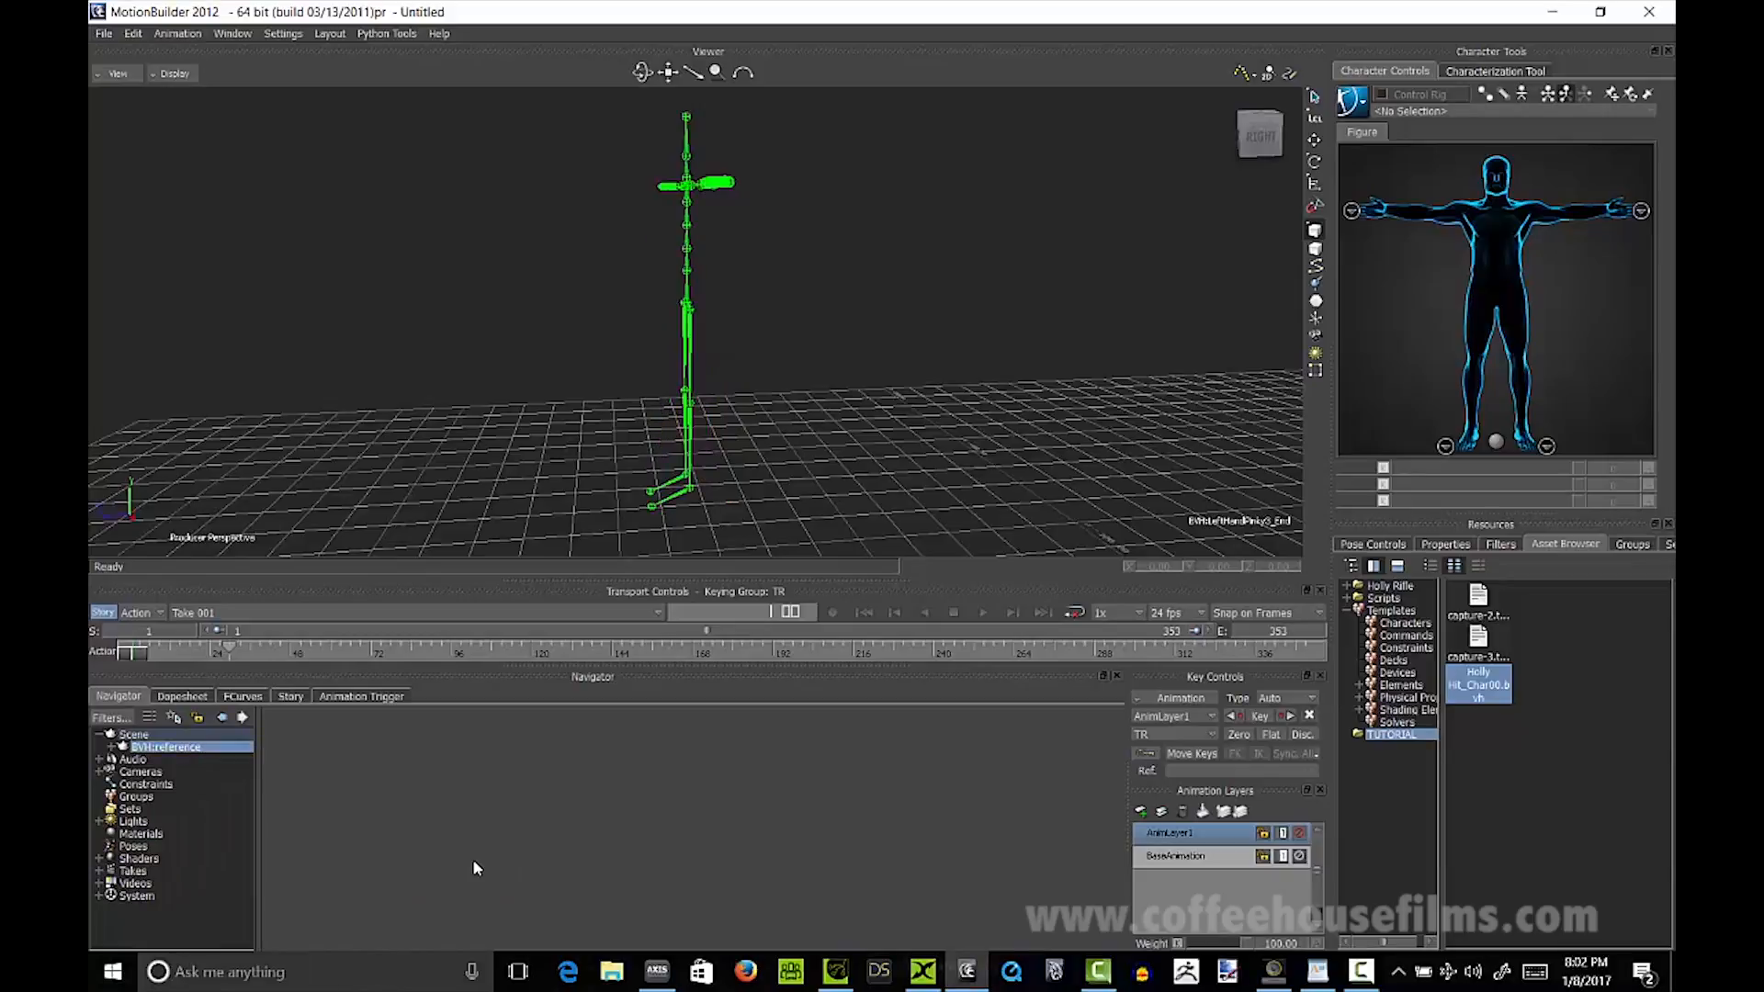
drag(632, 82, 645, 90)
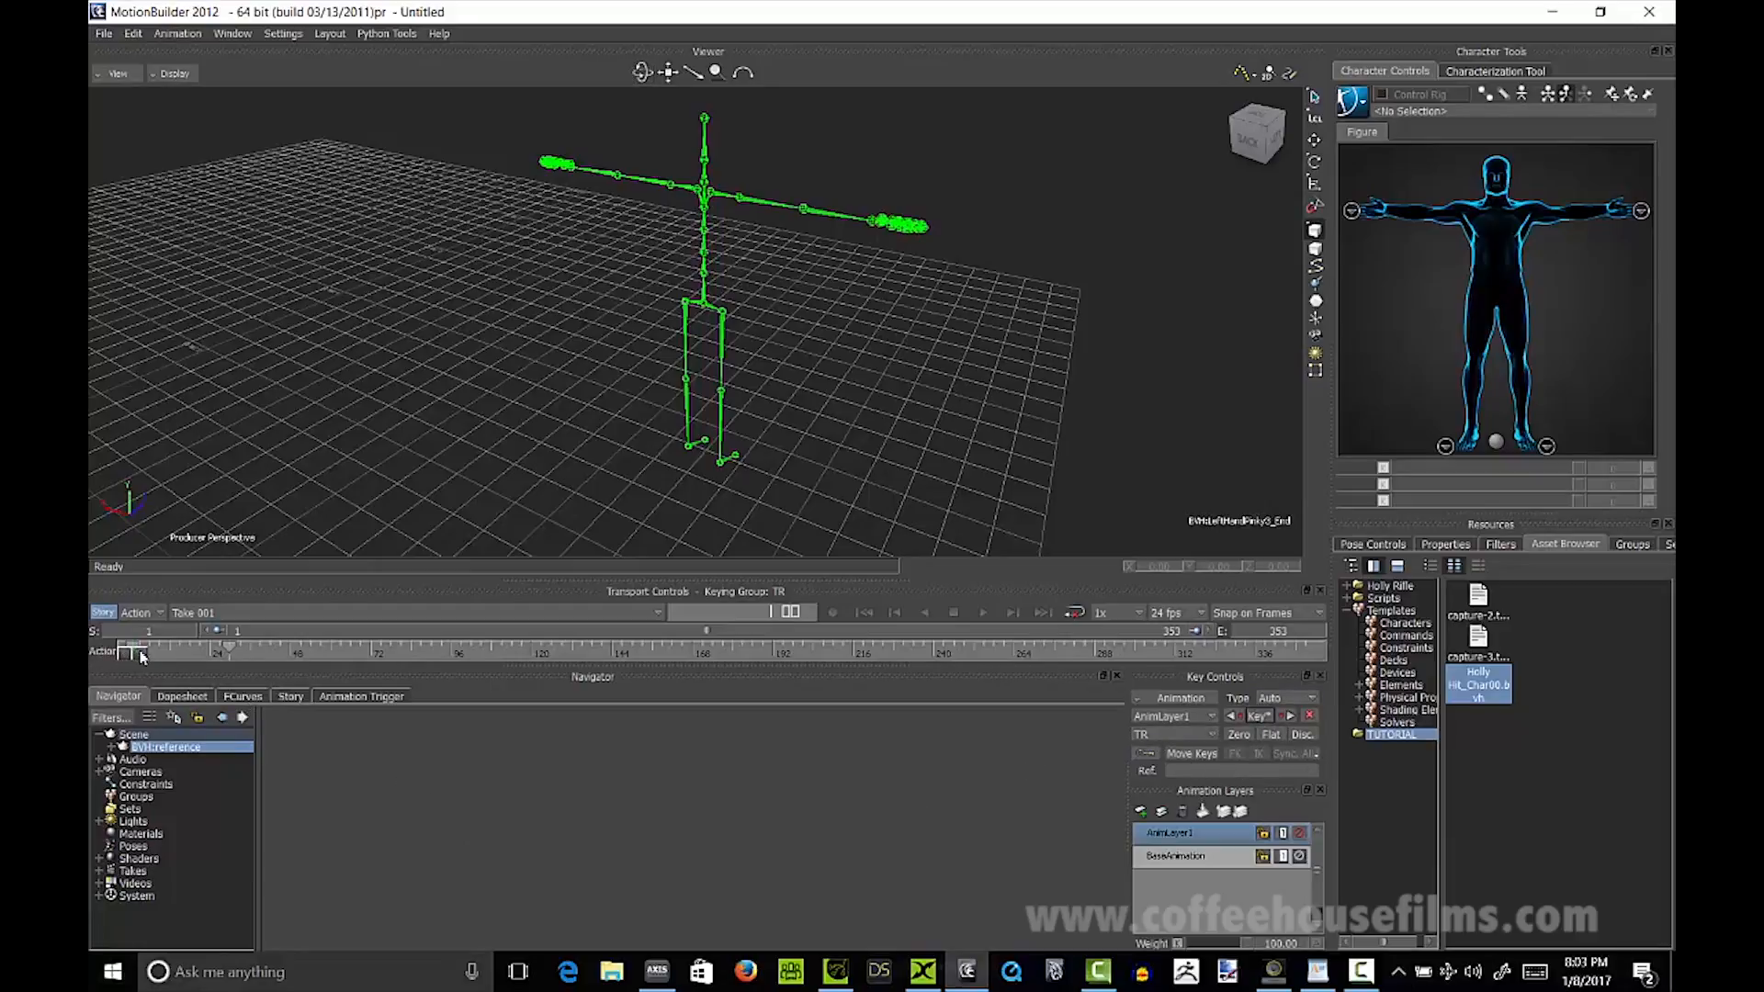
drag(135, 656, 88, 691)
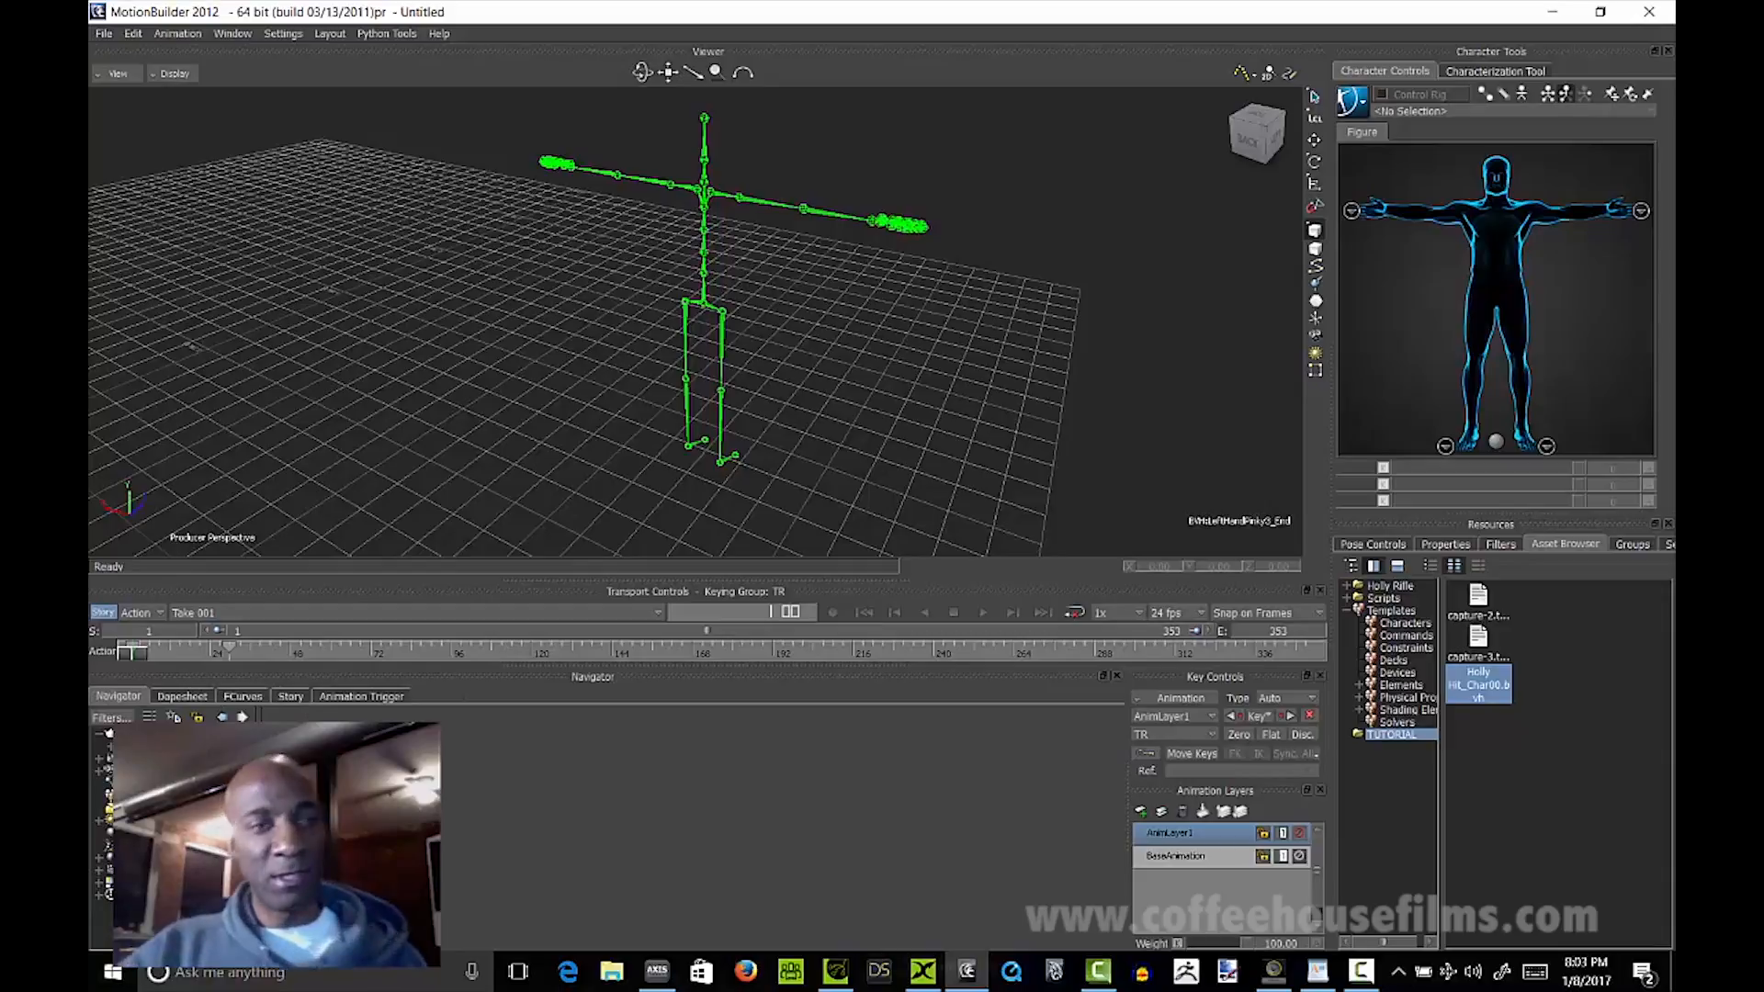
Step: Save the selected skeleton with Take 001 as the binary FBX file Holly_Hit in the Desktop's TUTORIAL folder
click(104, 34)
mouse_move(147, 163)
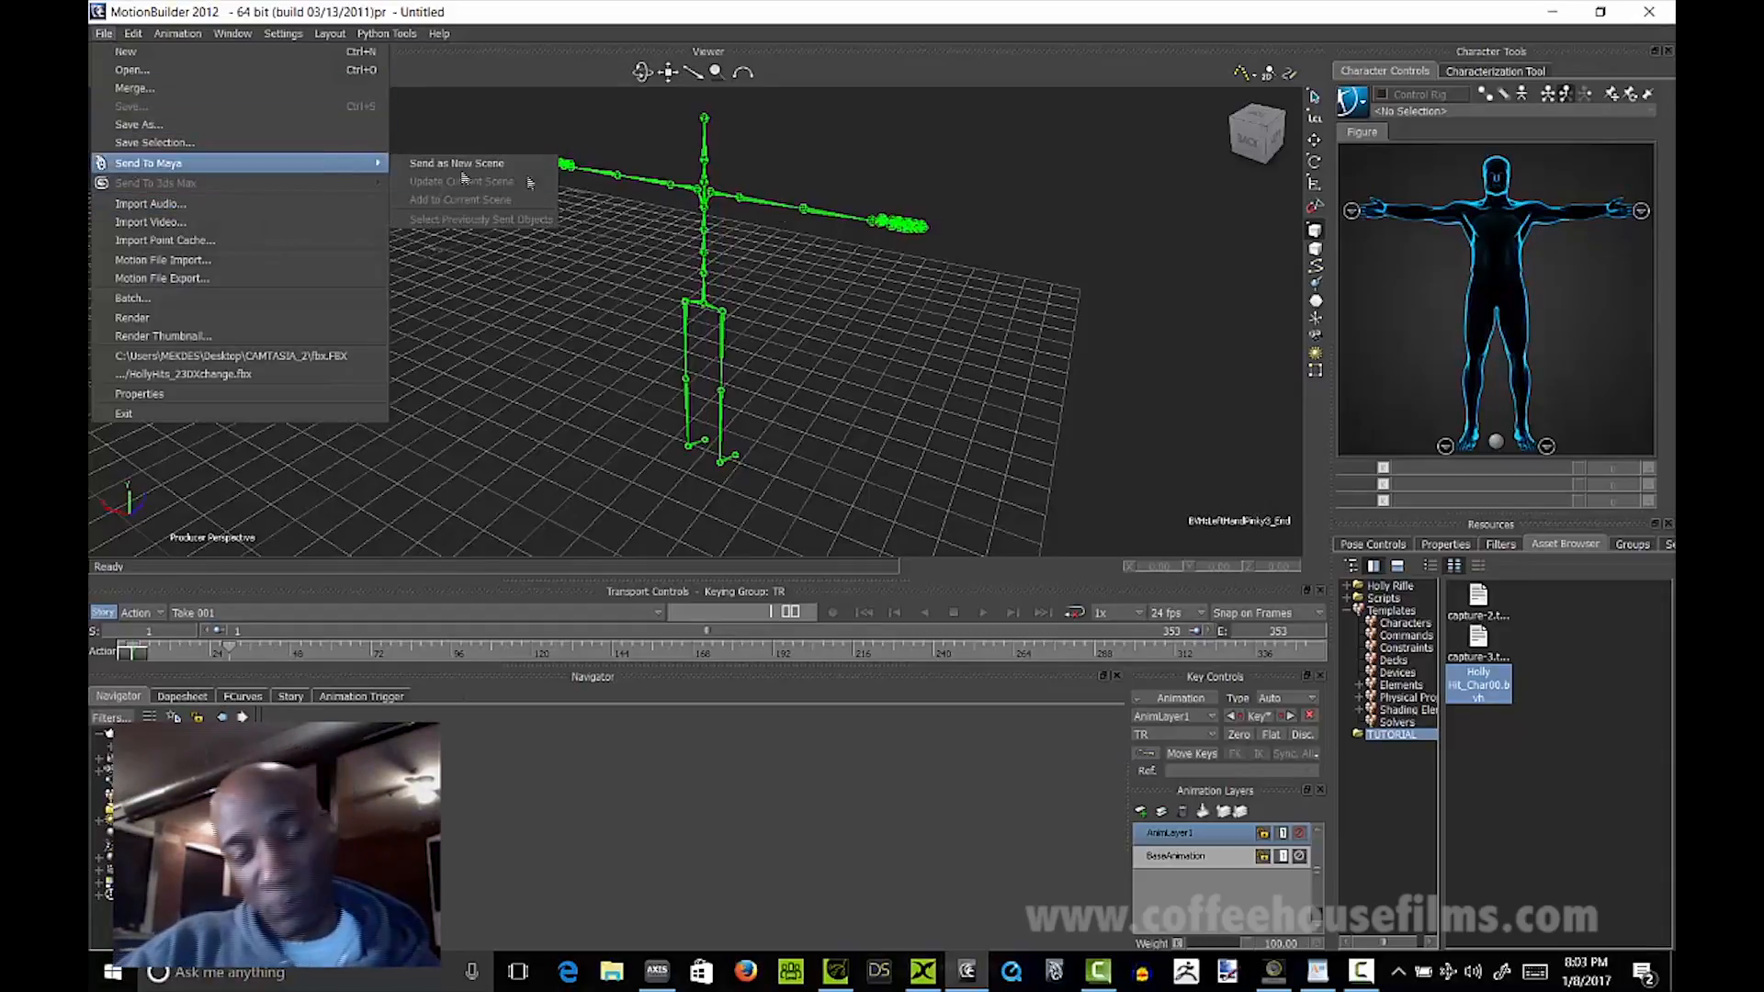
click(184, 143)
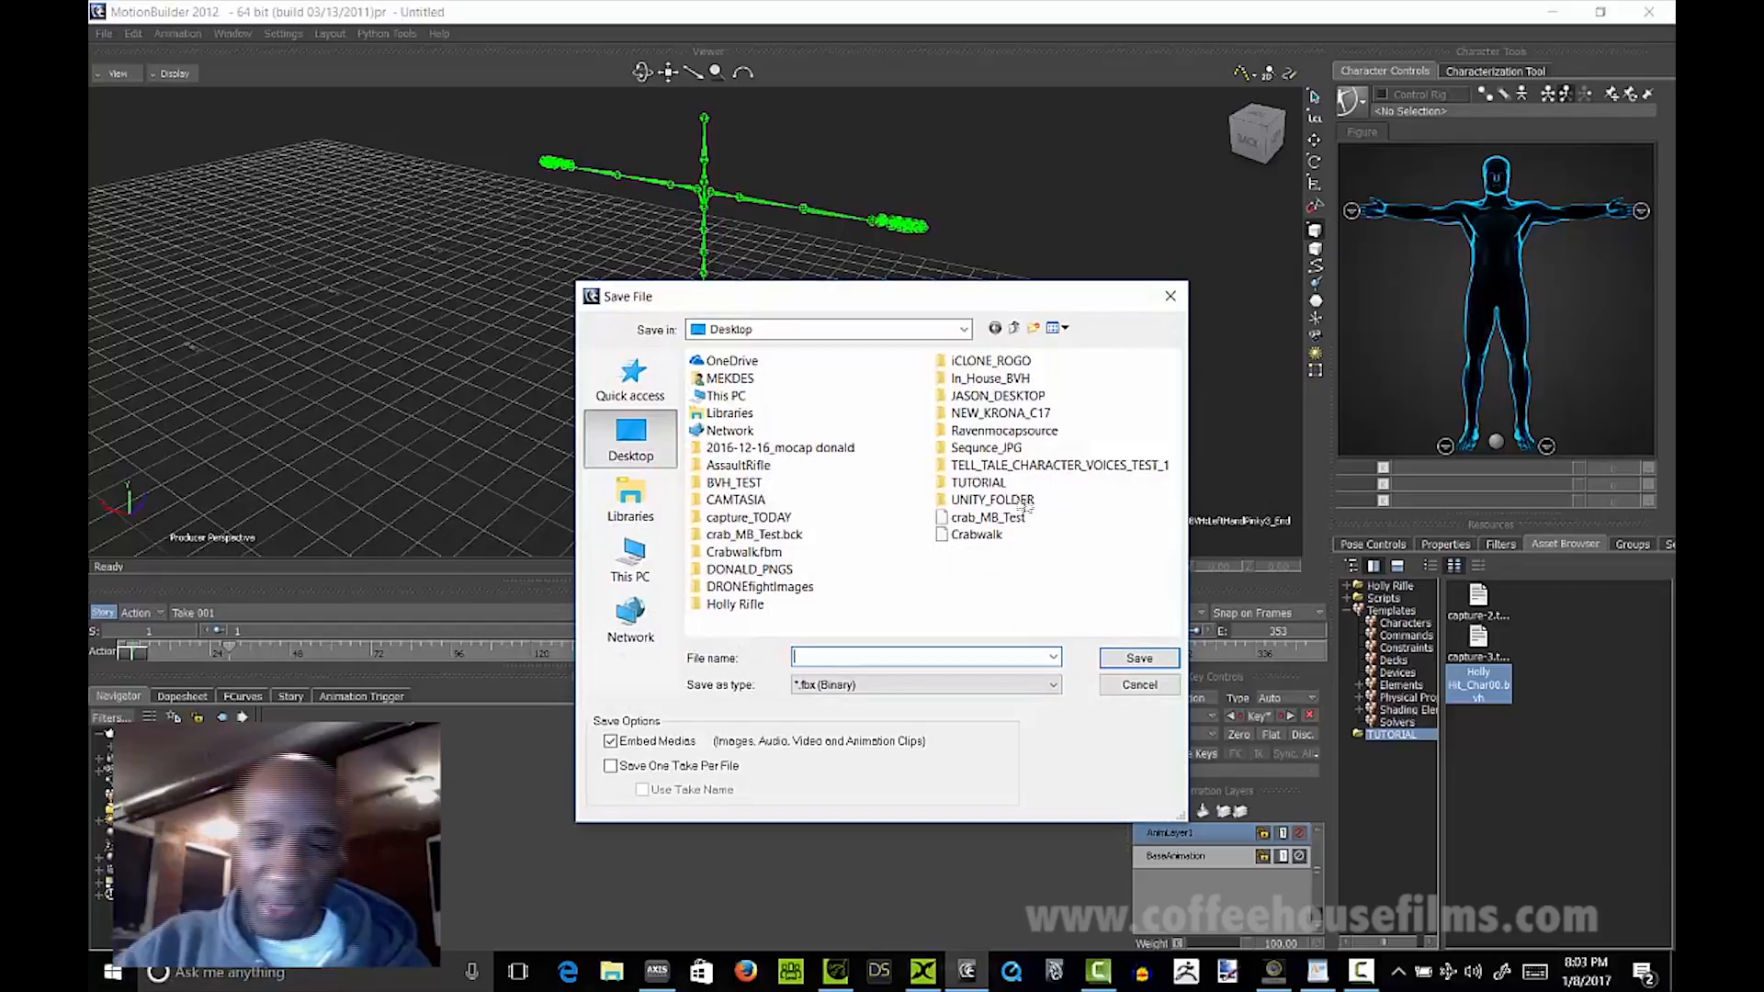
double_click(972, 483)
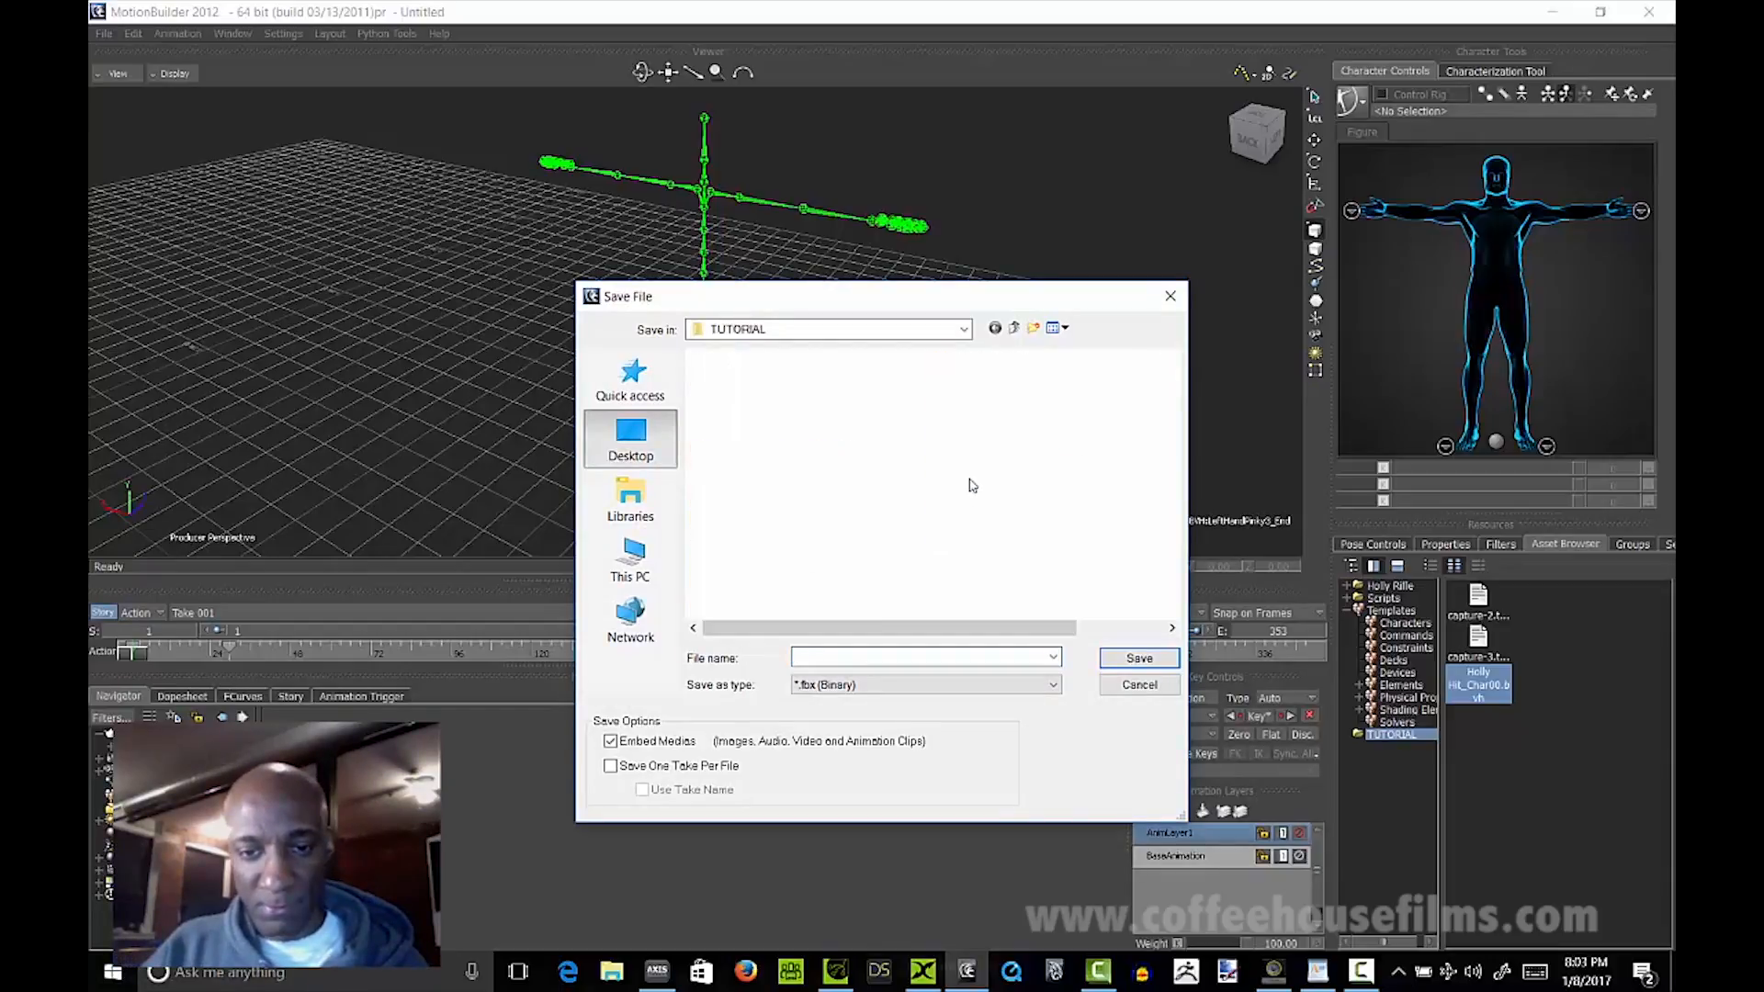
click(821, 655)
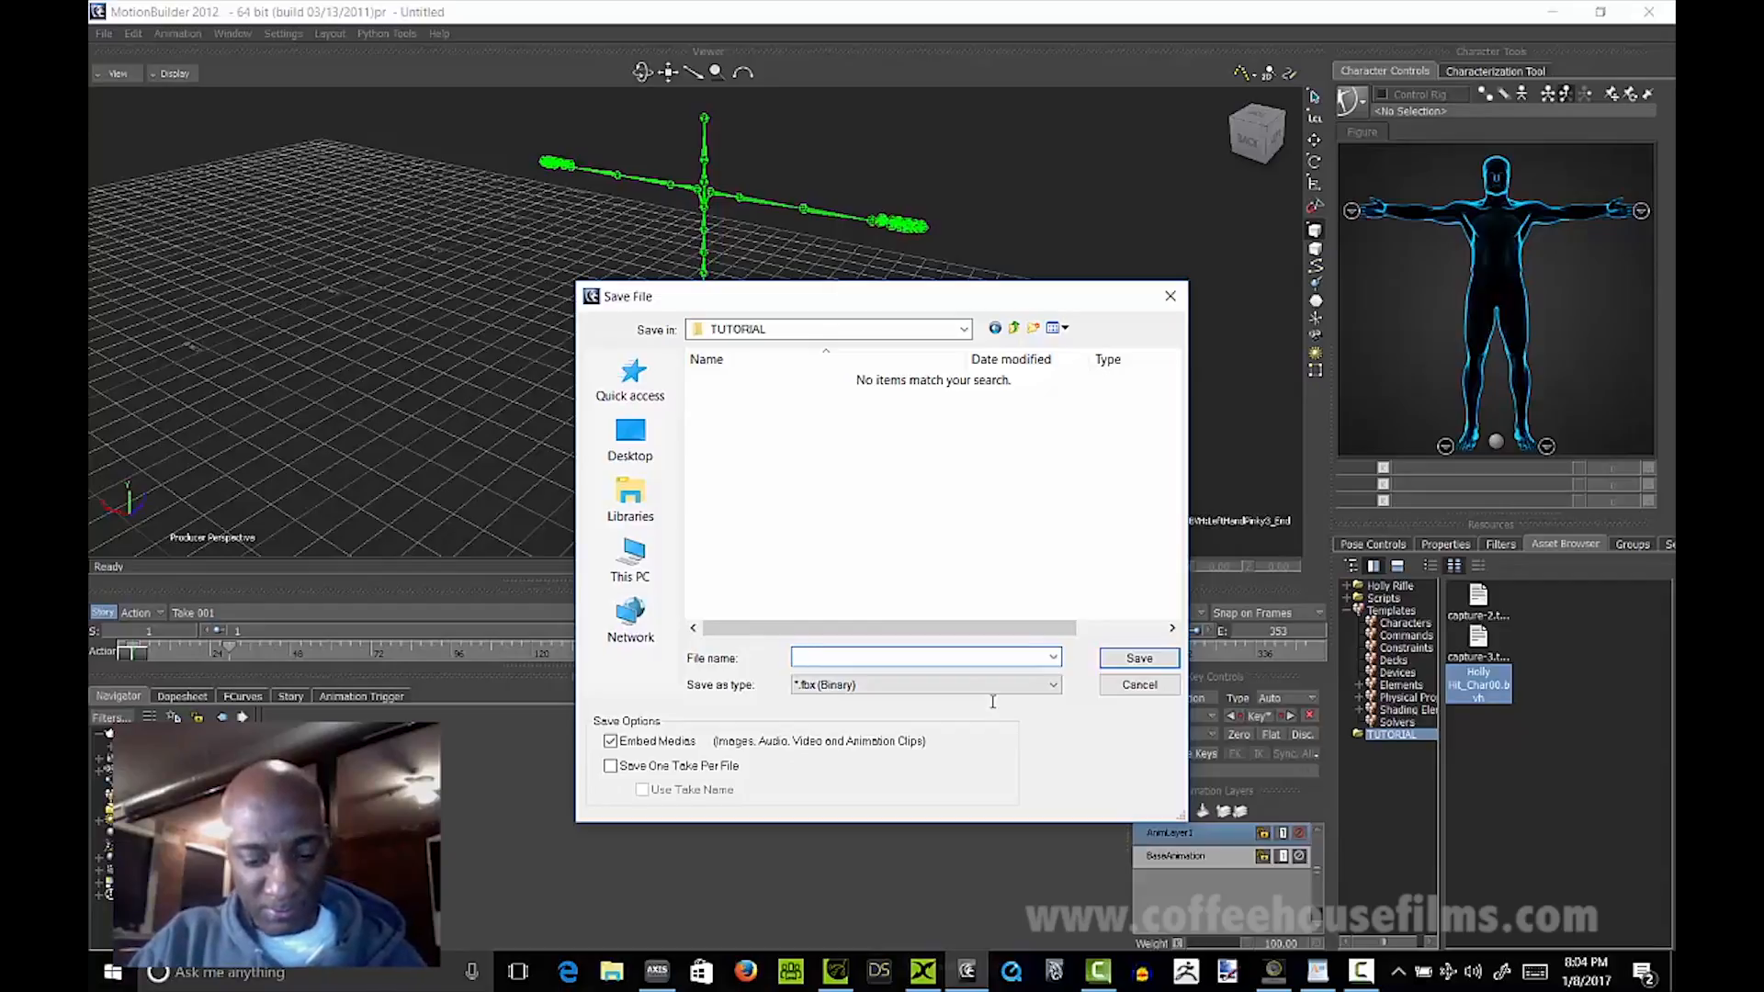
text(Holly)
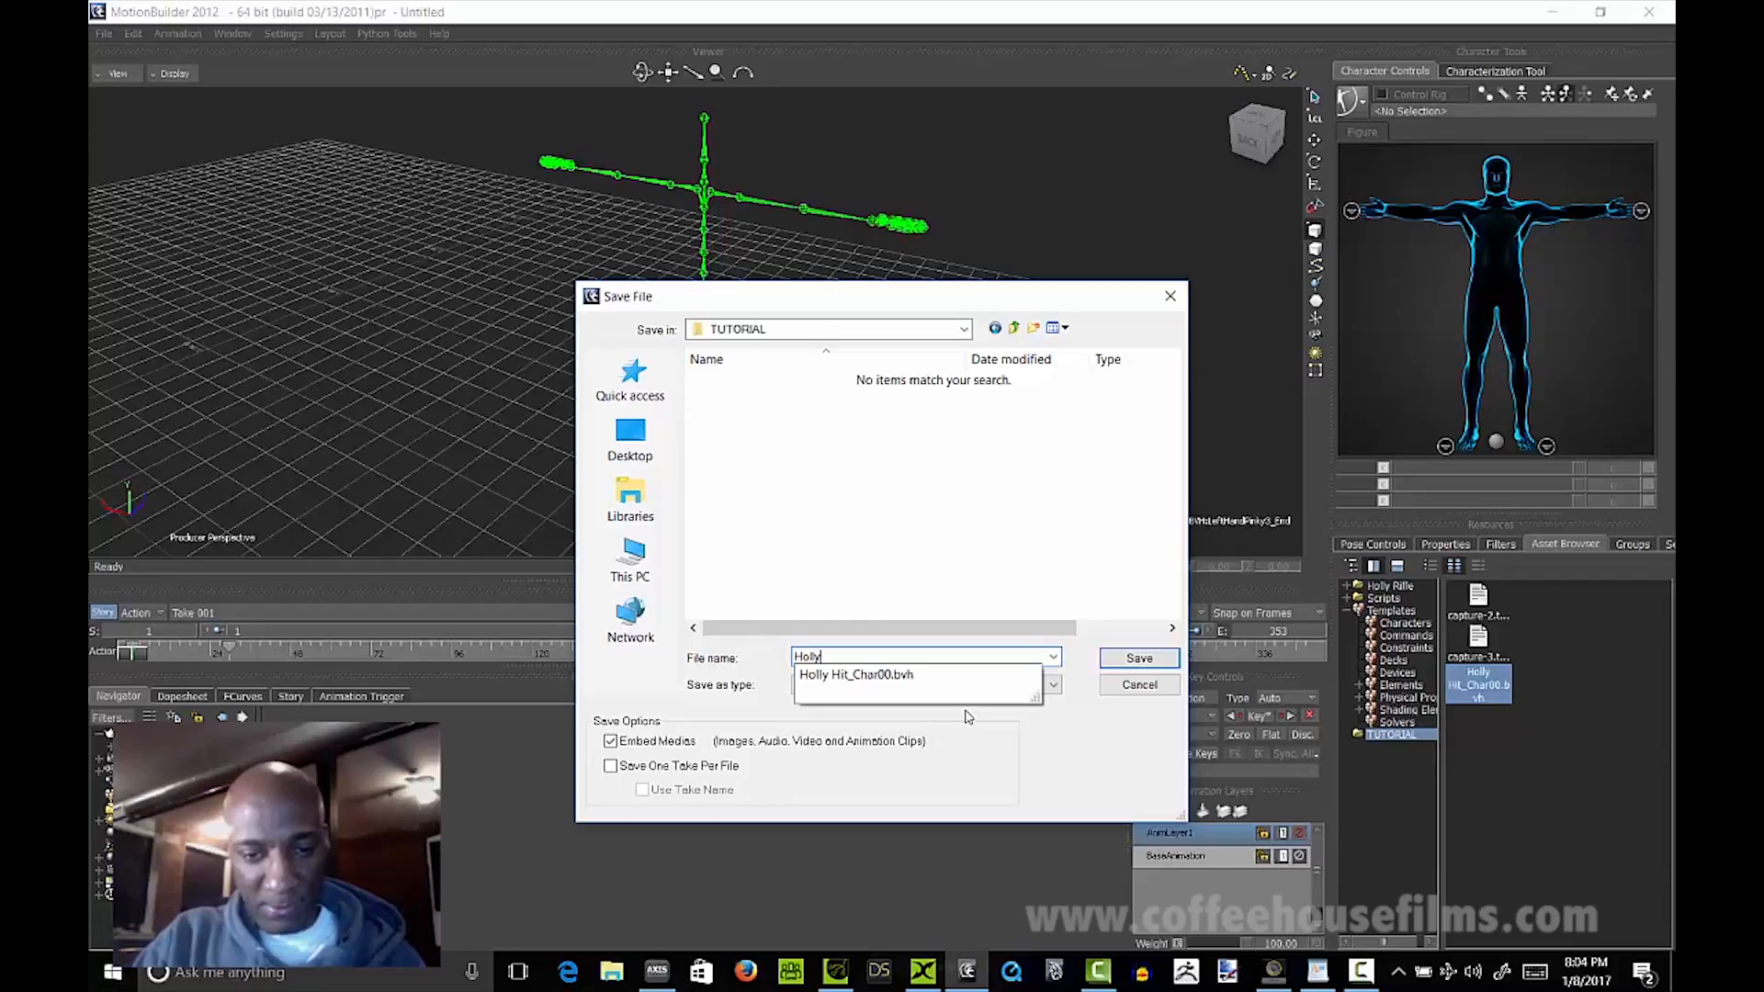
text(_Hi)
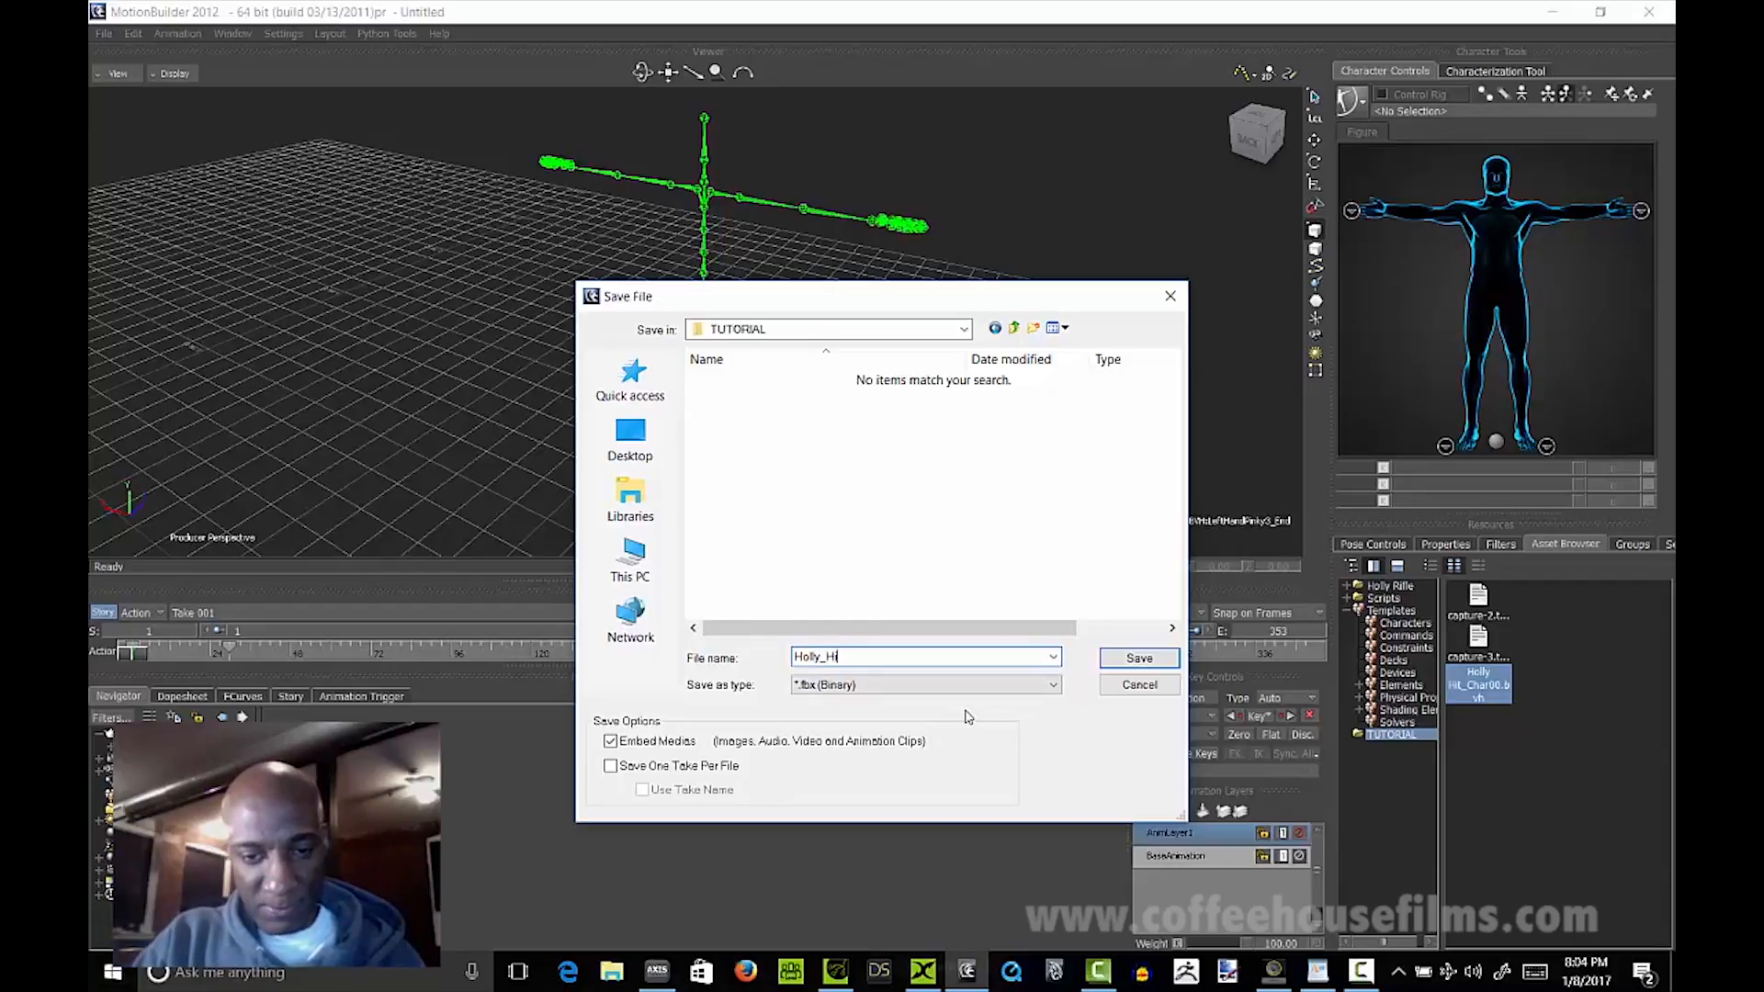
click(1020, 684)
click(1059, 539)
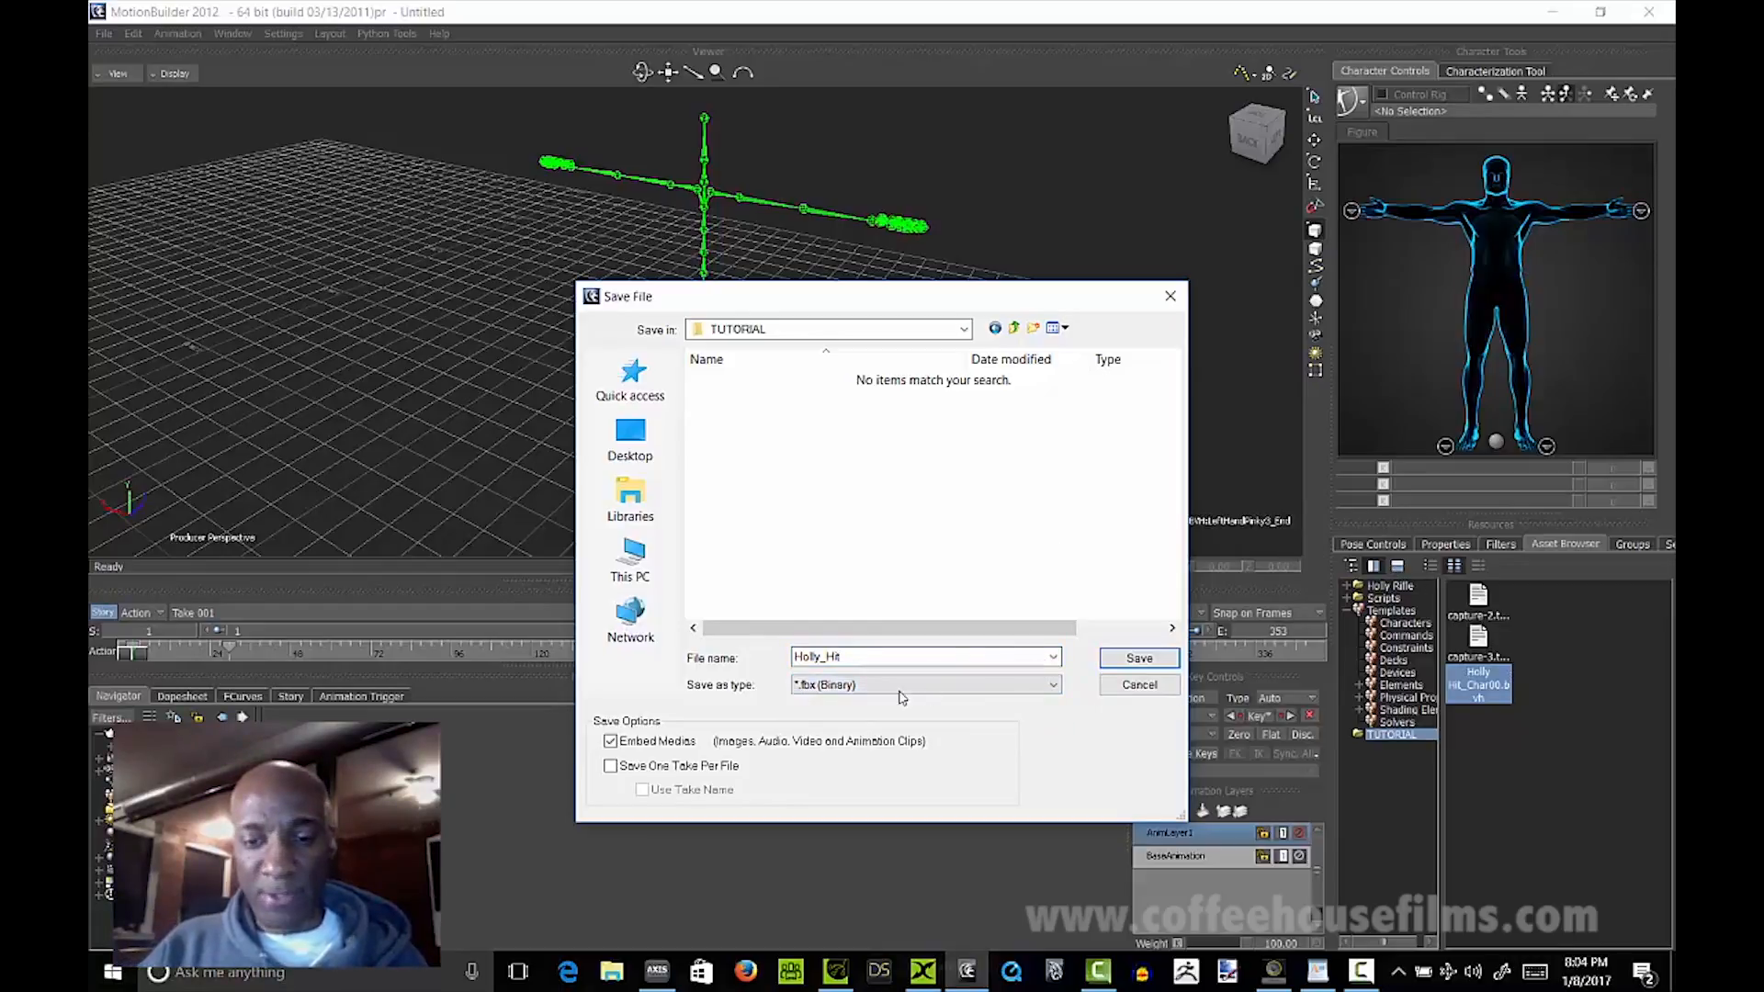
click(1139, 659)
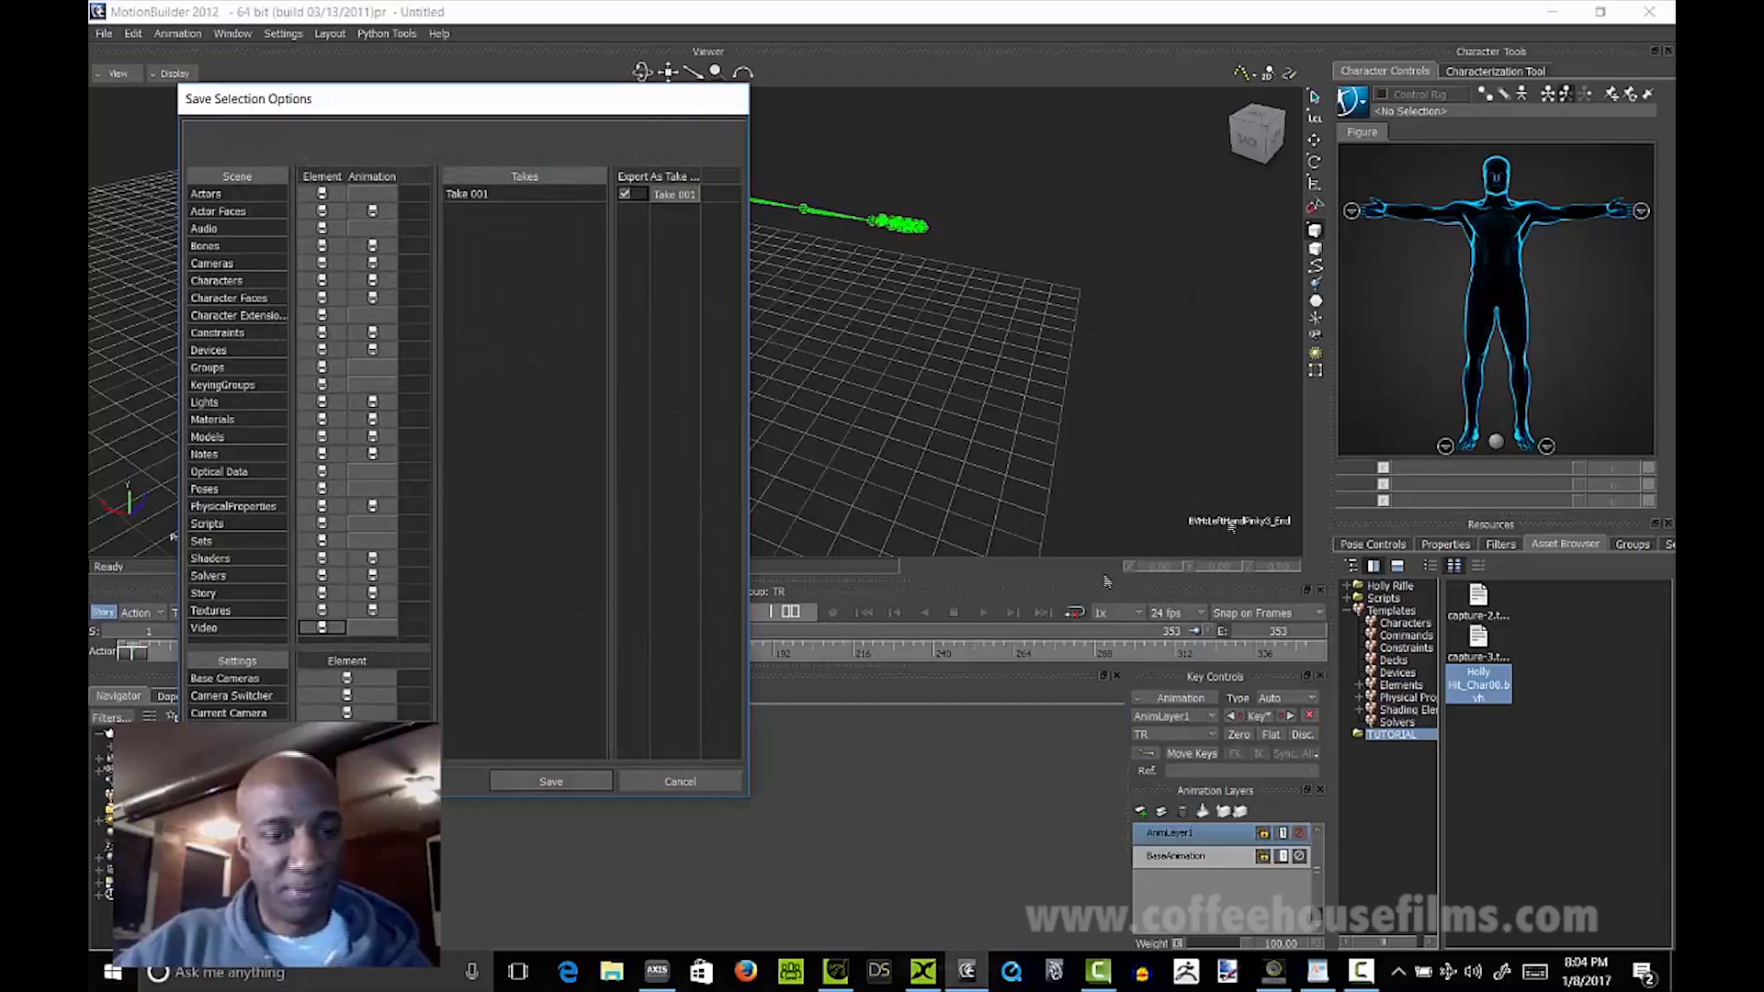
click(553, 783)
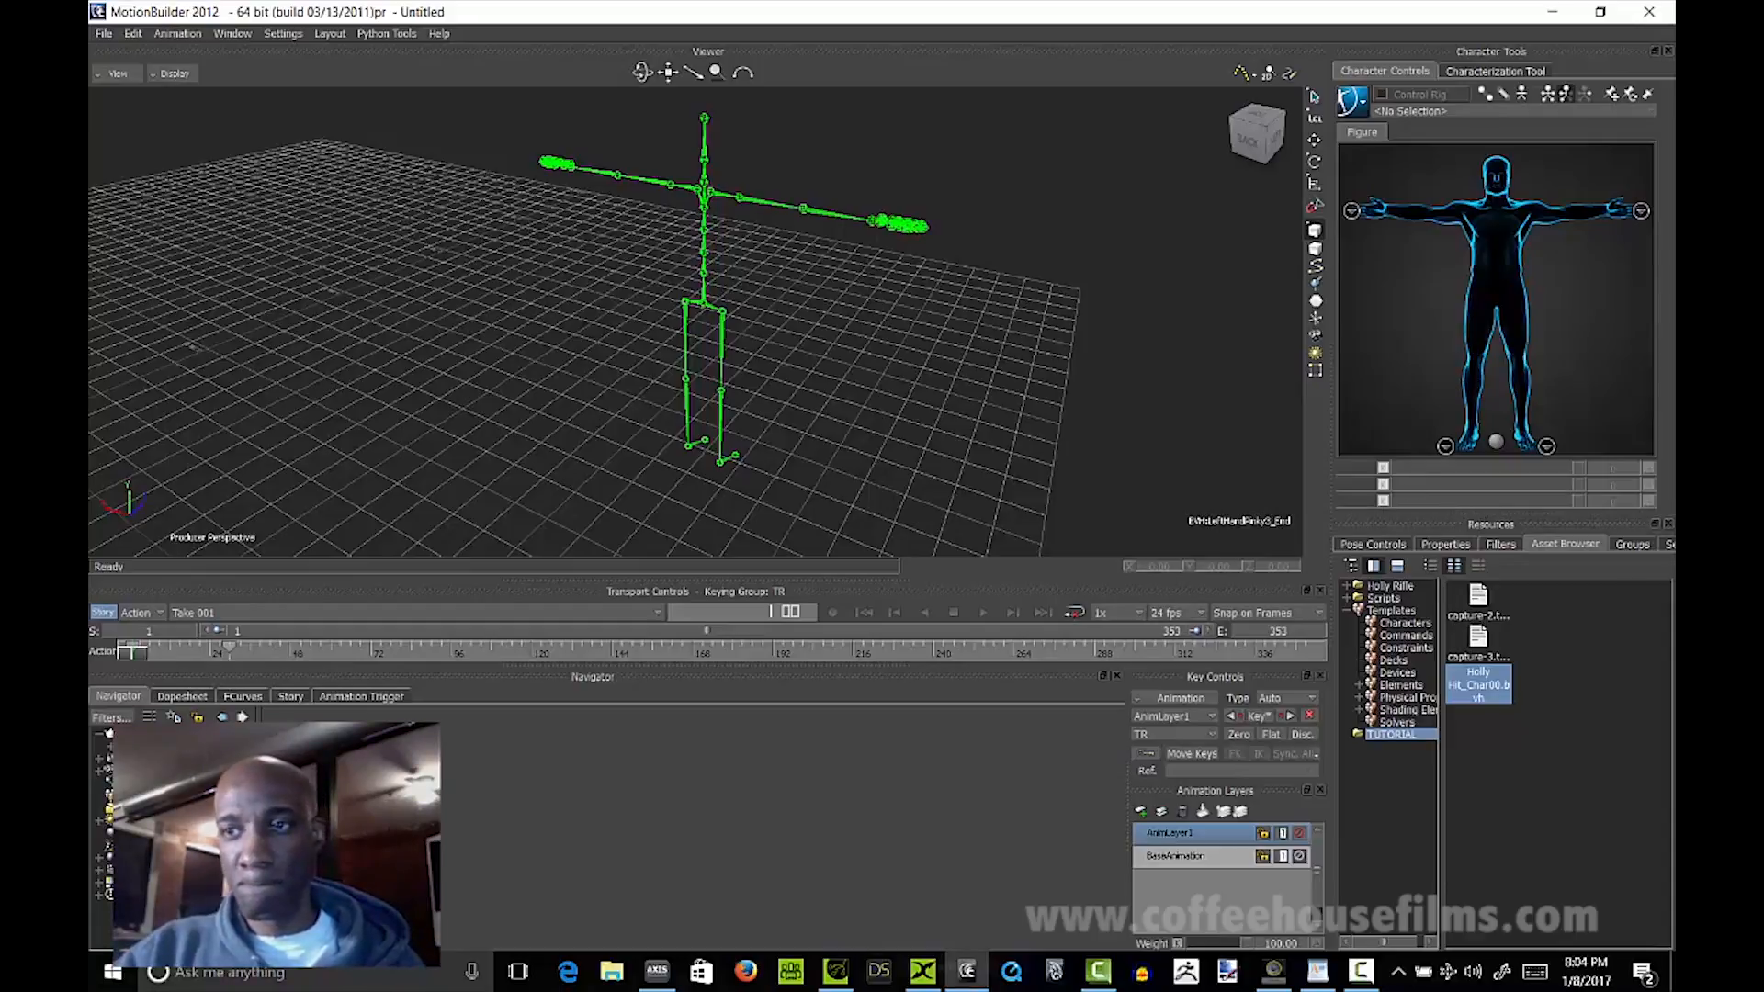
Step: Close MotionBuilder without saving changes, then bring the iClone 3DXchange window fully into view and maximise it
click(1649, 11)
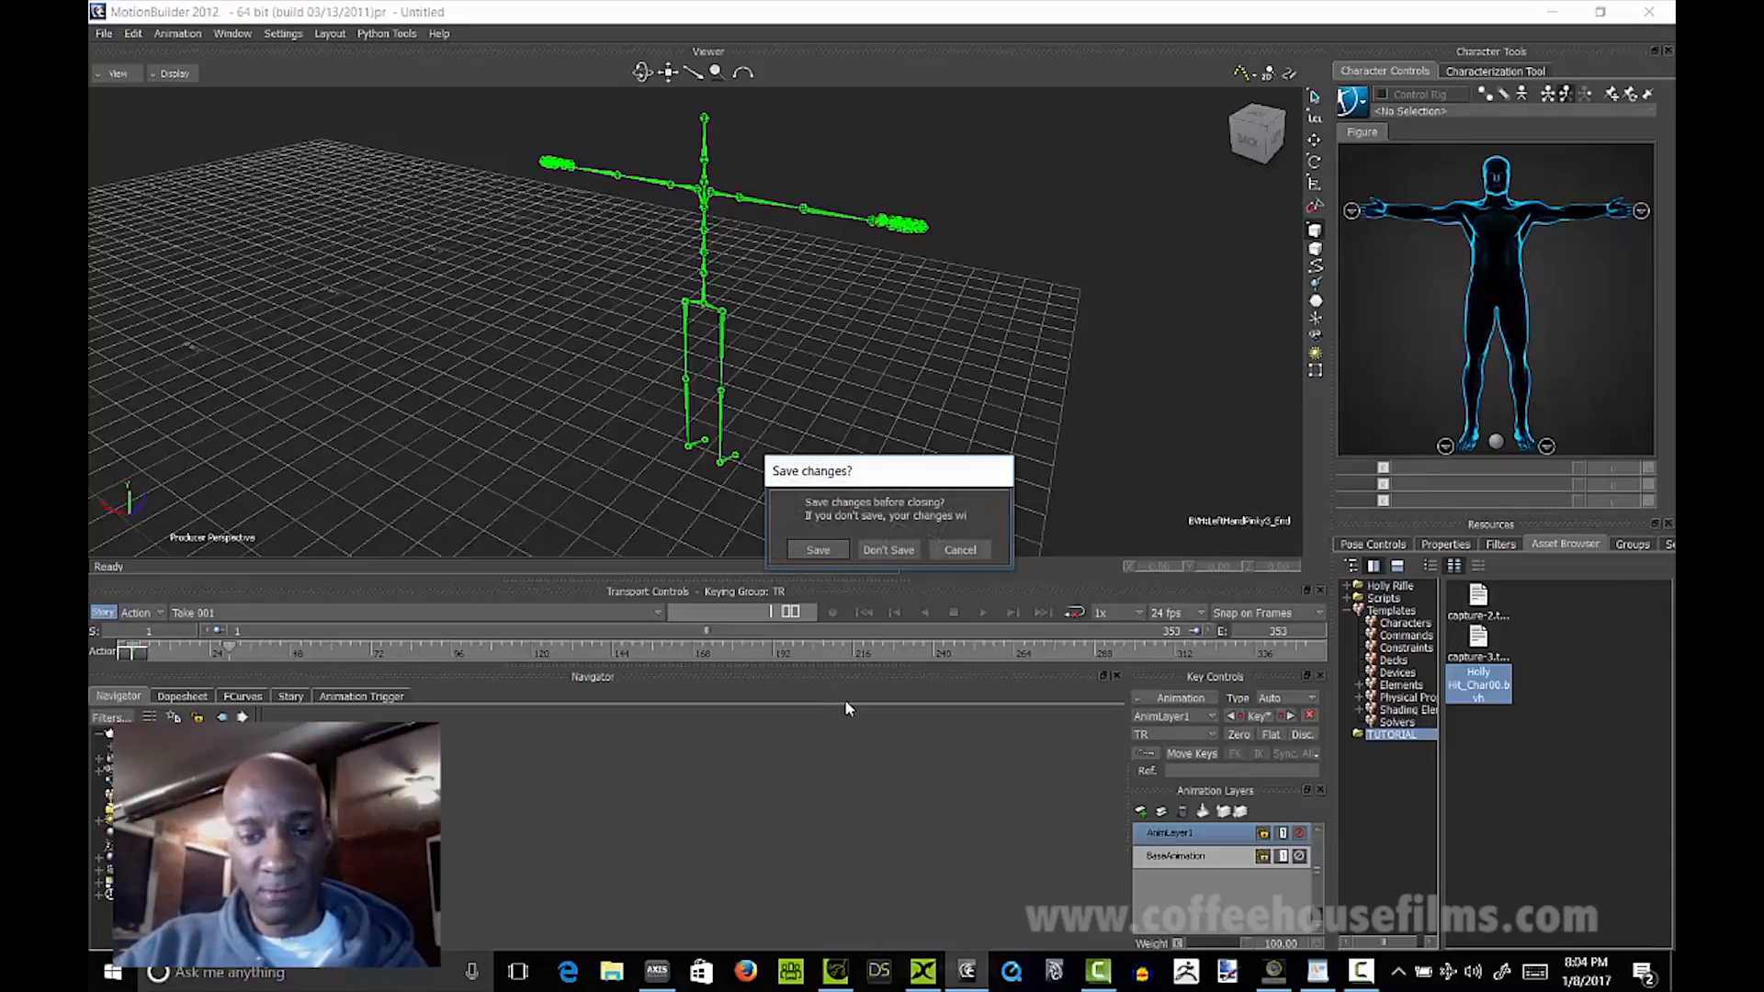
click(879, 549)
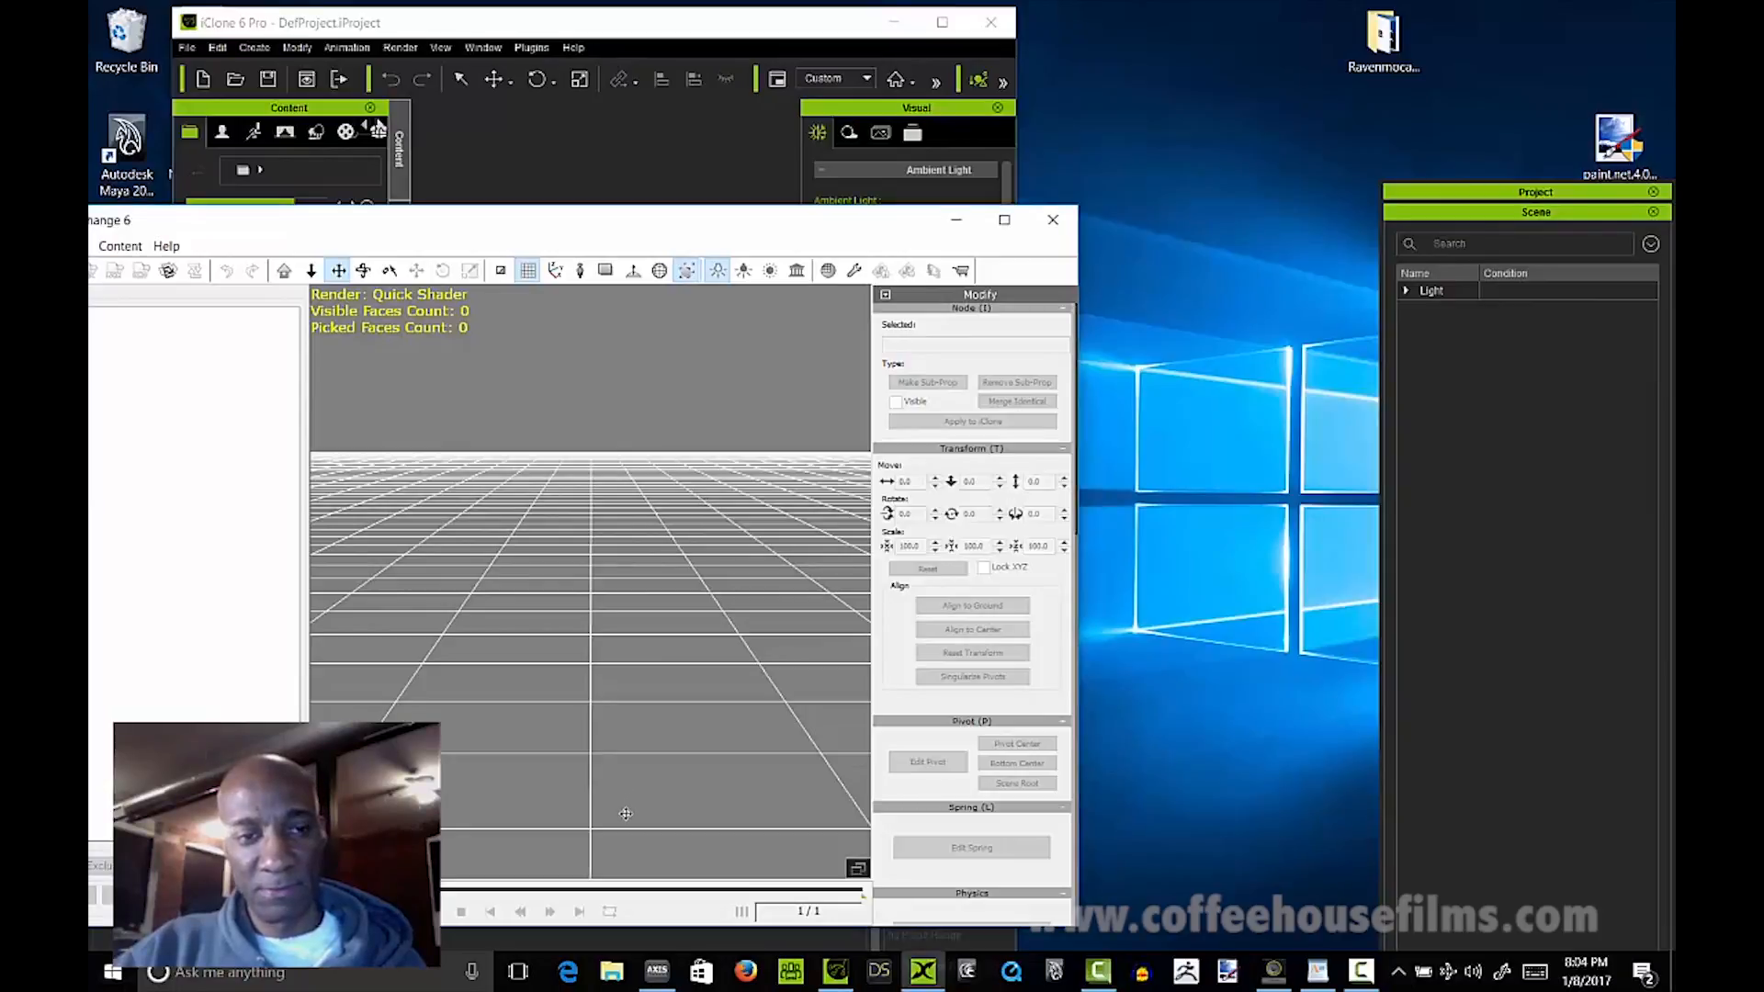
drag(748, 224, 890, 44)
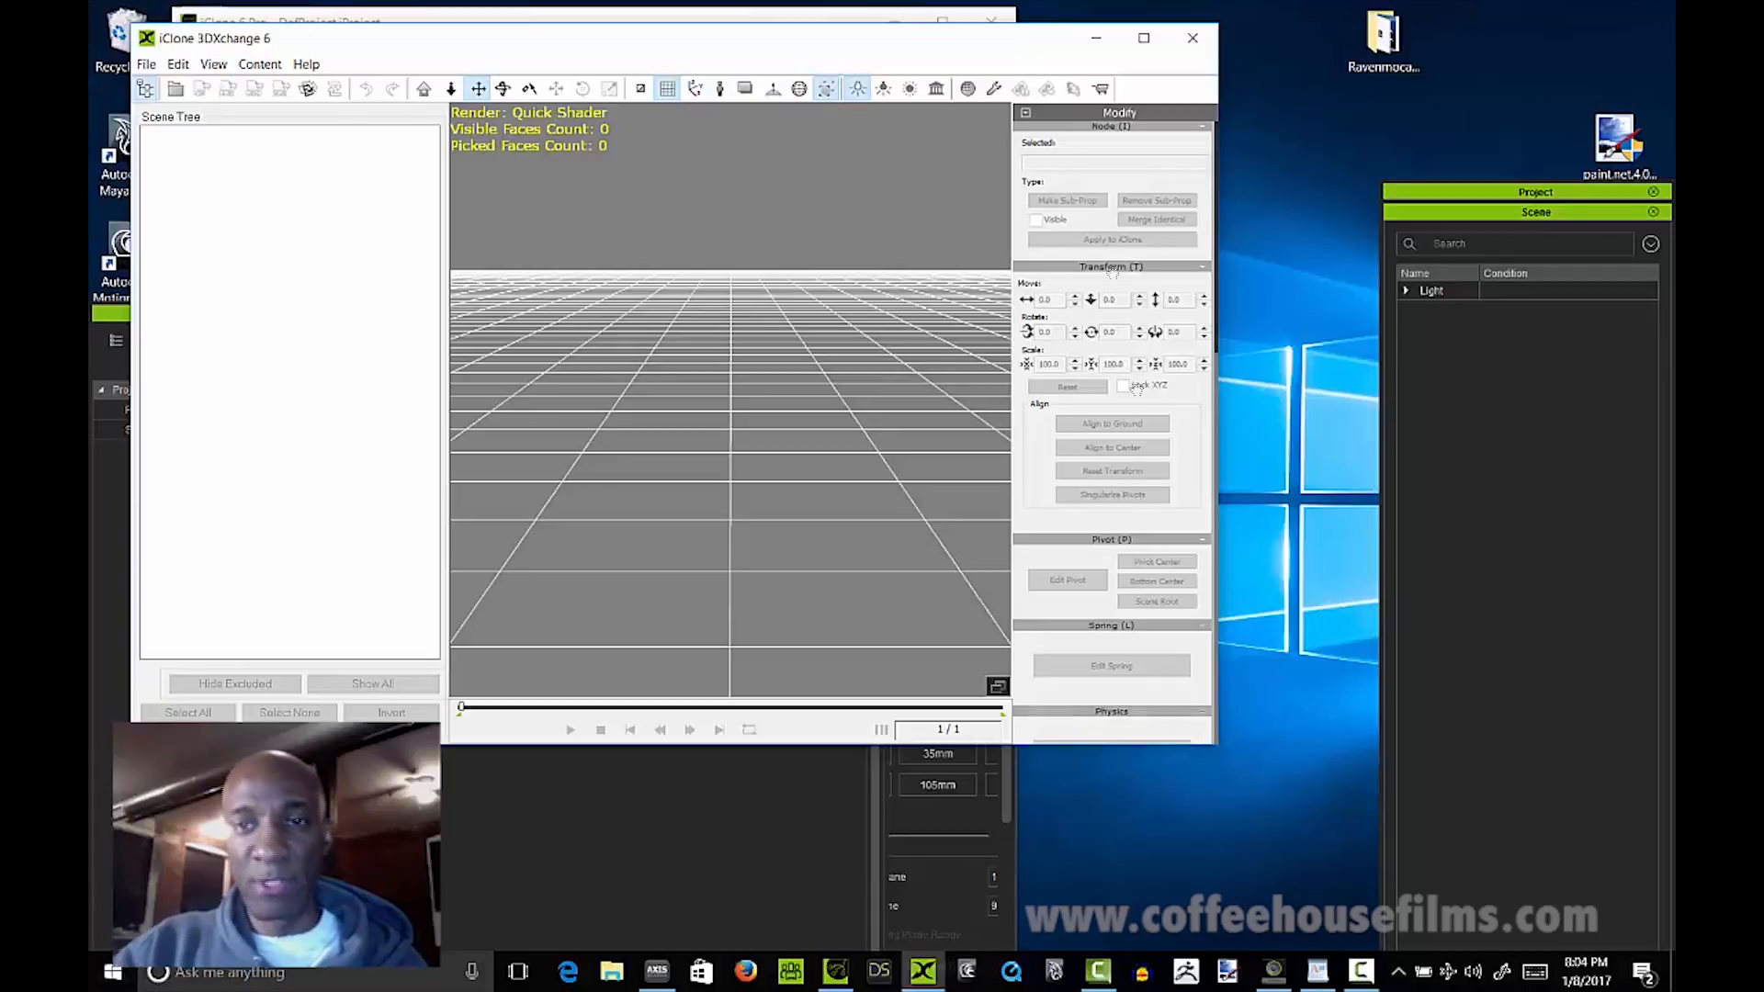
click(1136, 48)
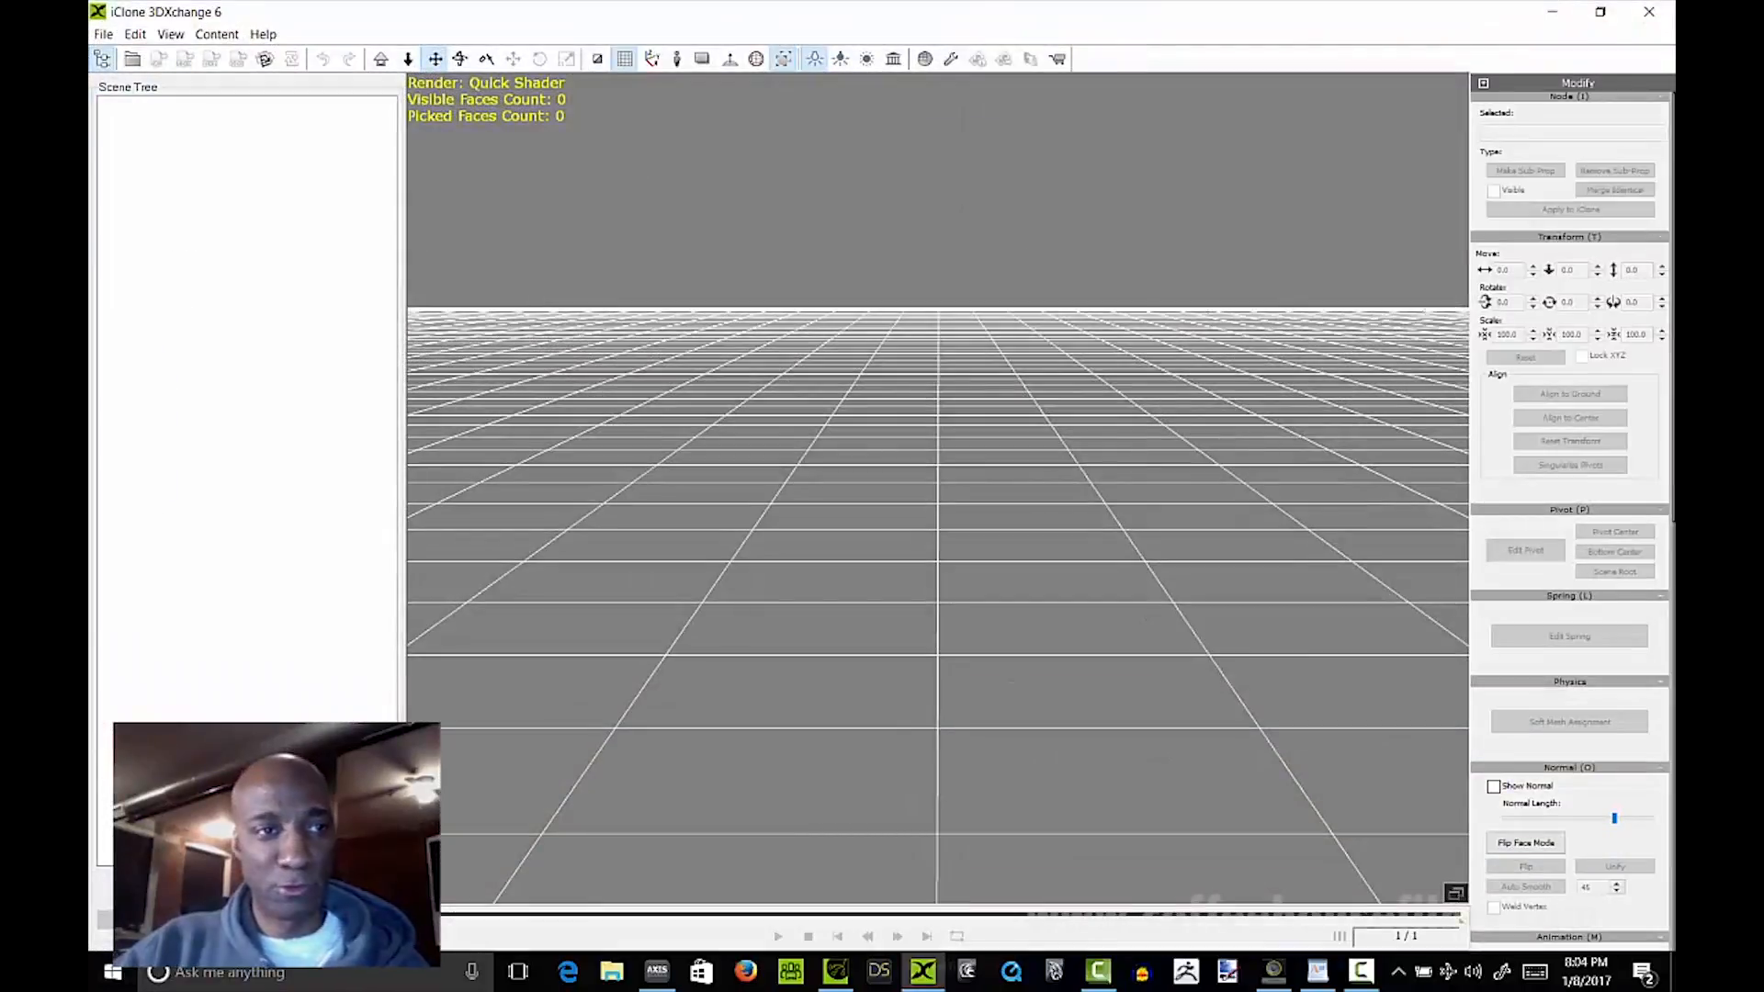
Step: Open the Holly_Hit FBX file from the Desktop's TUTORIAL folder, importing its animation at 12 samples per second
click(102, 34)
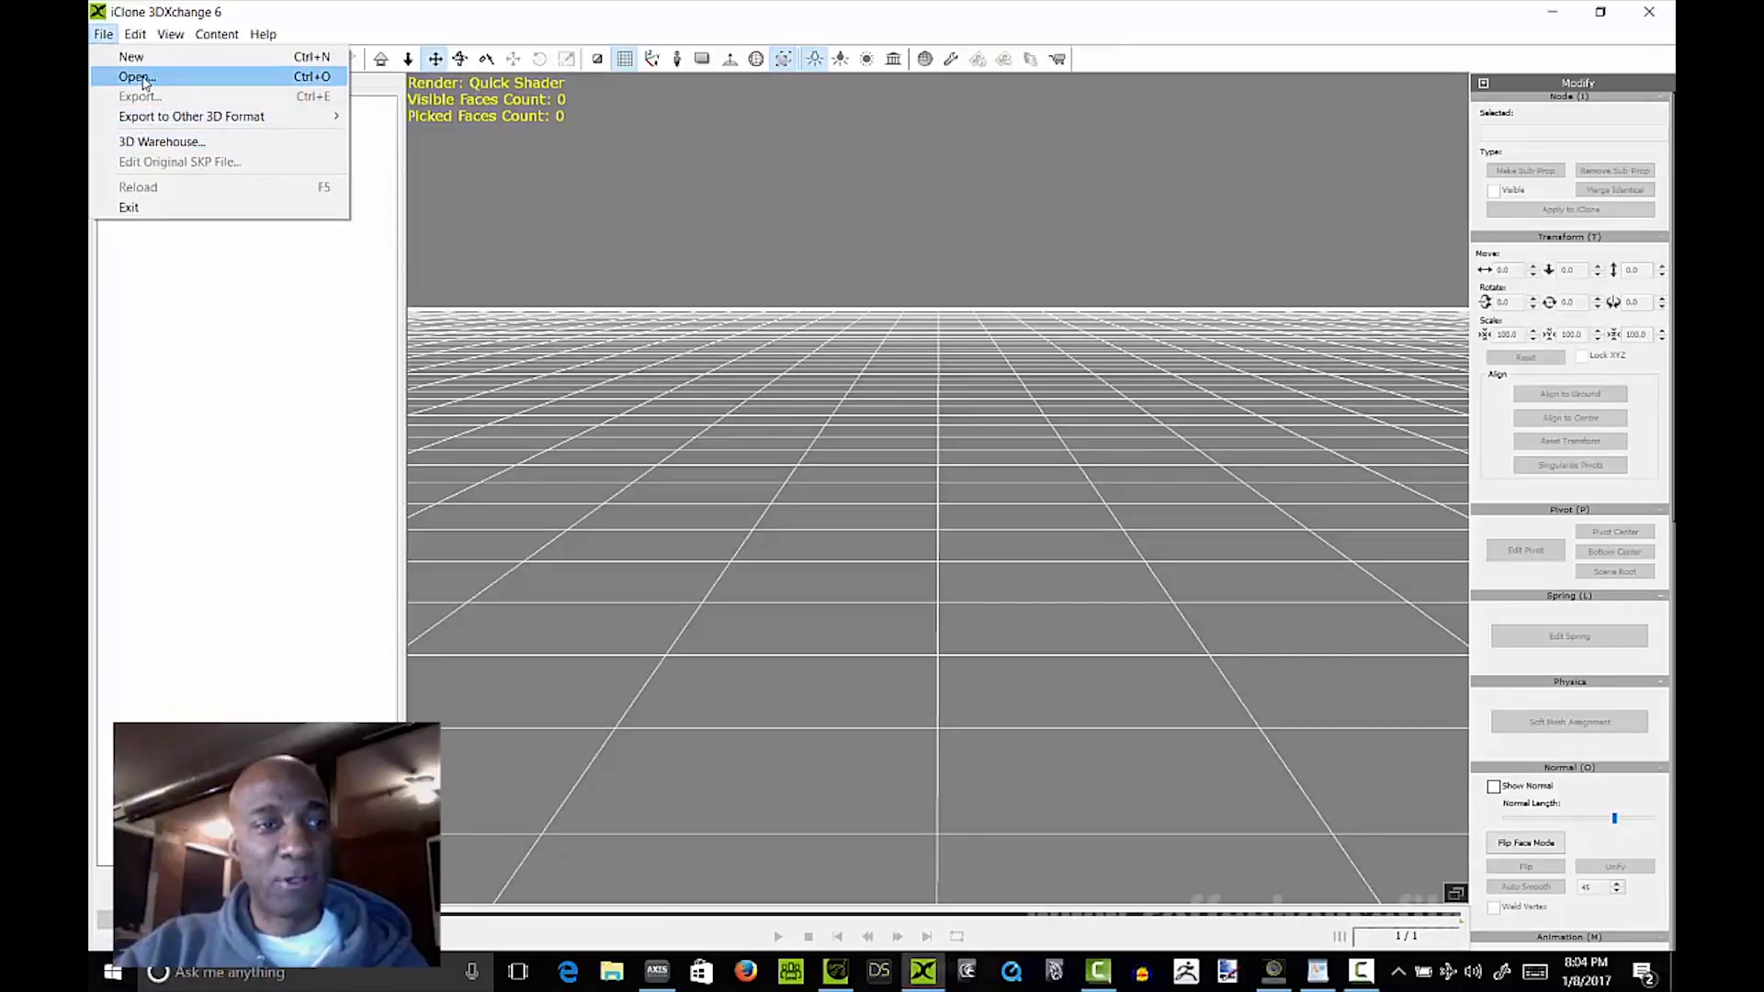
click(135, 77)
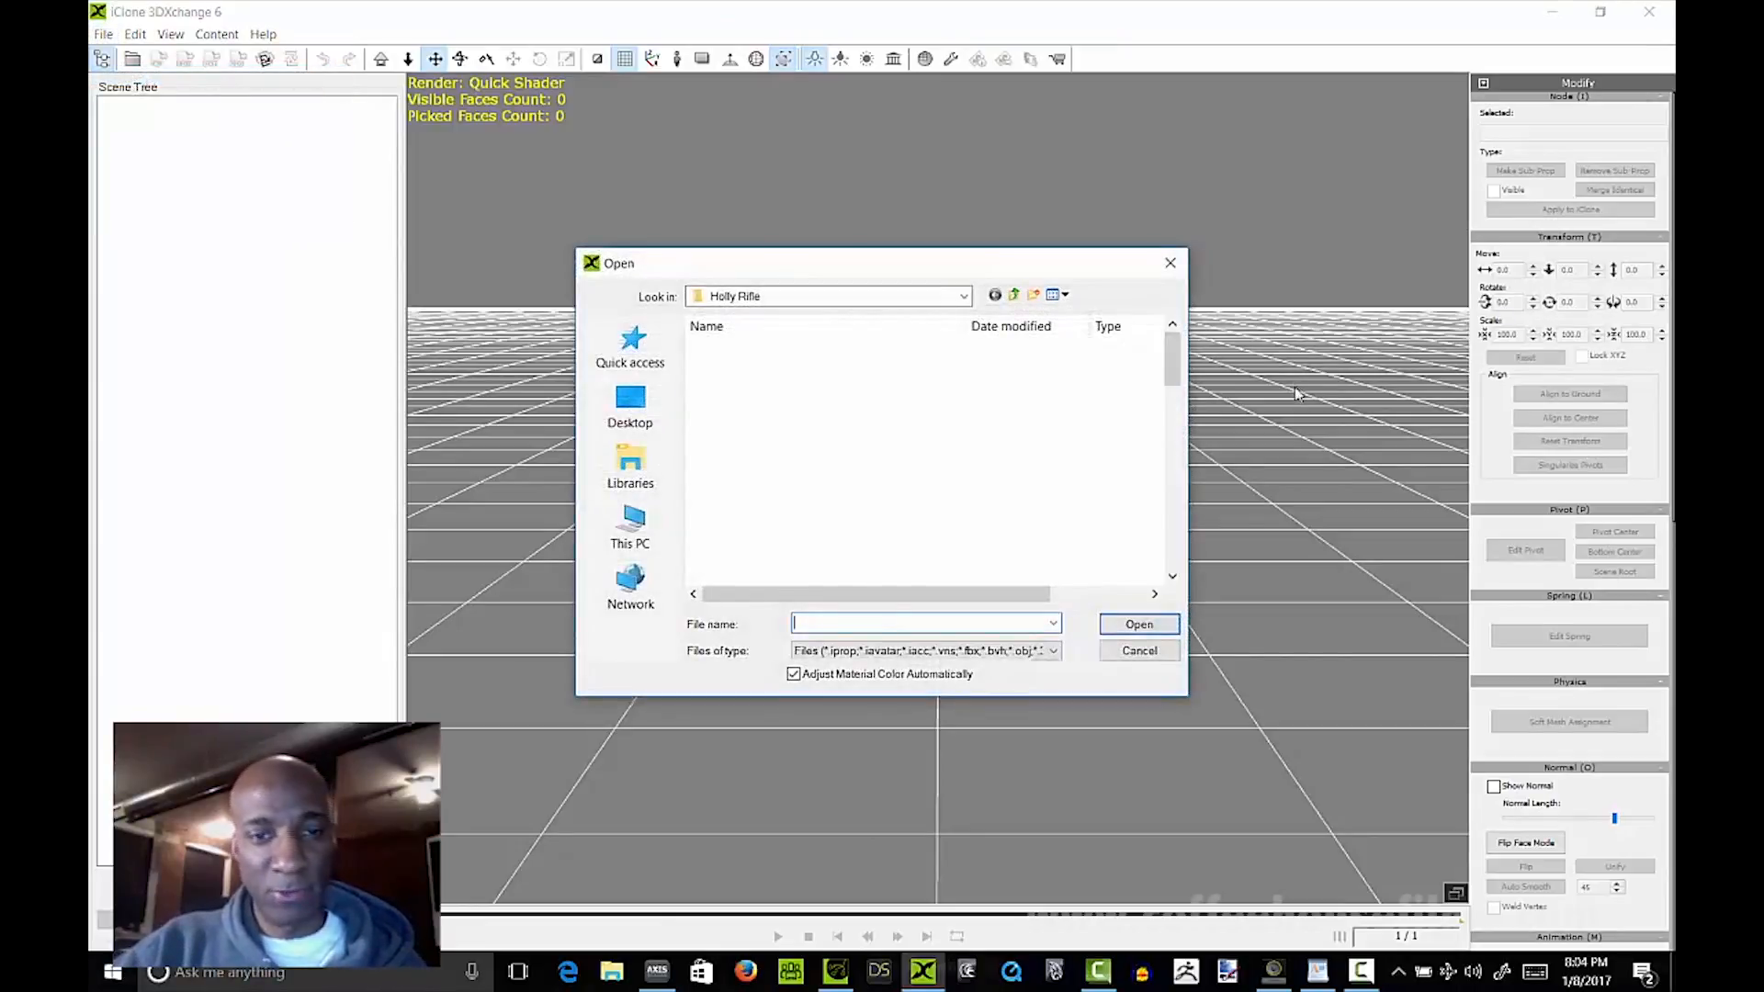
click(631, 402)
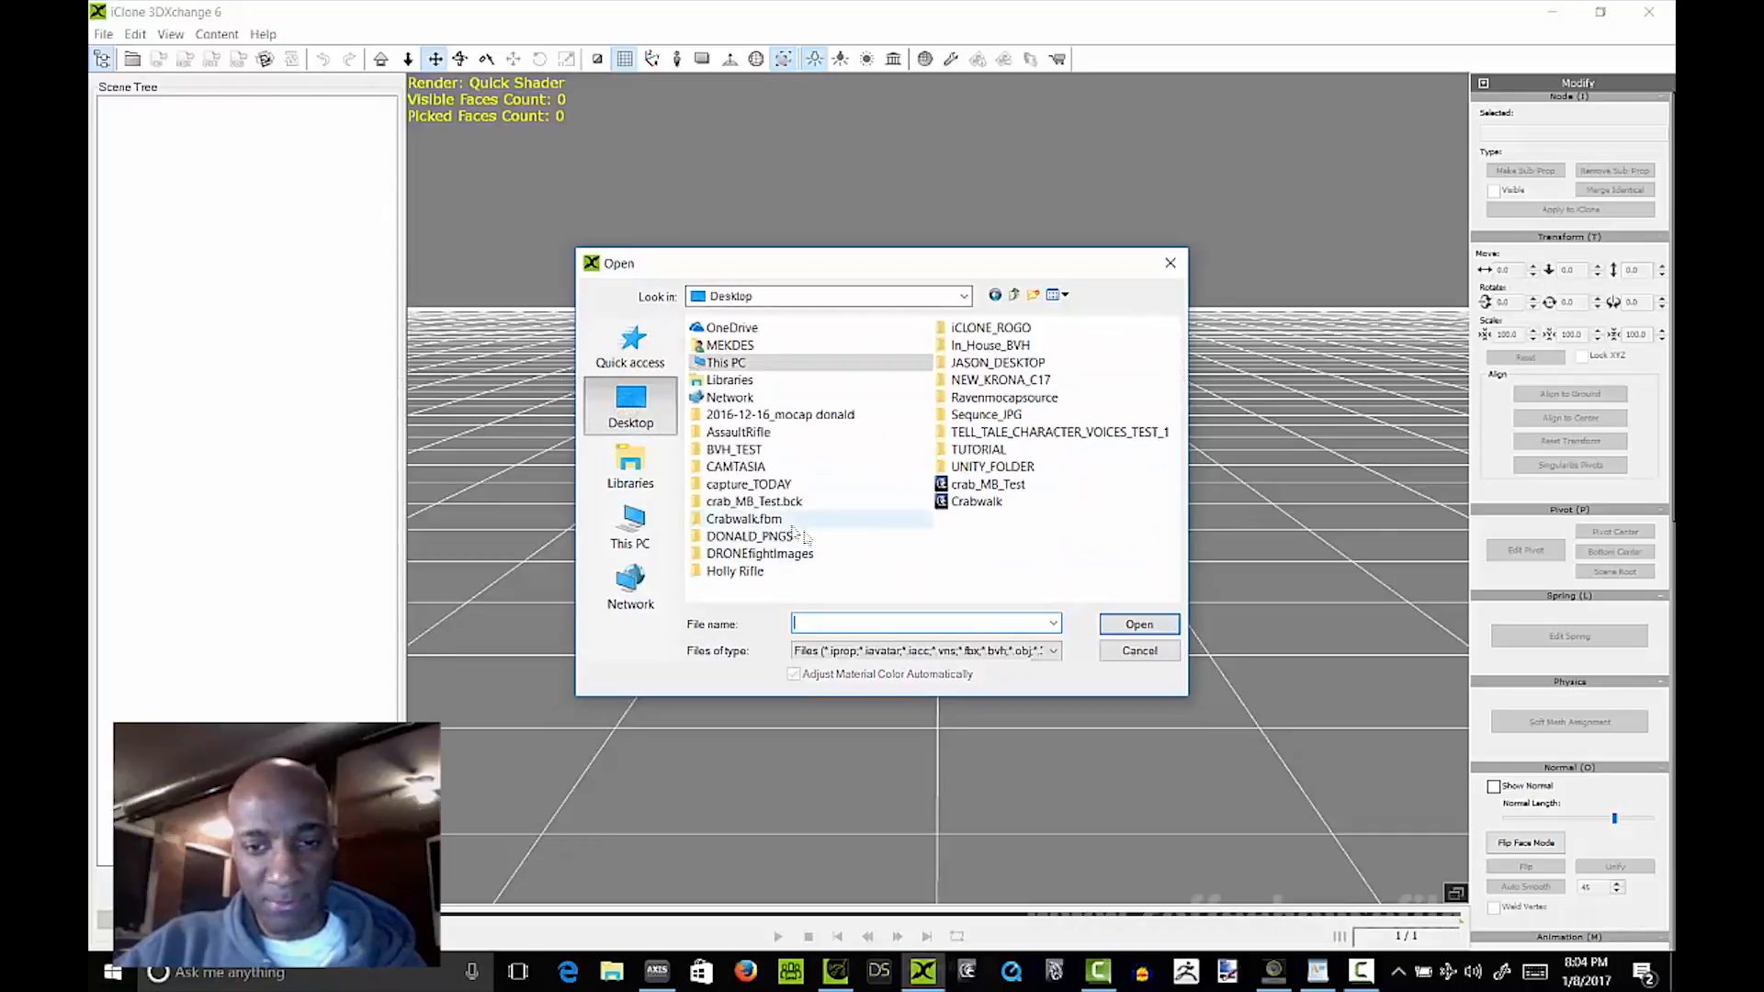
double_click(984, 454)
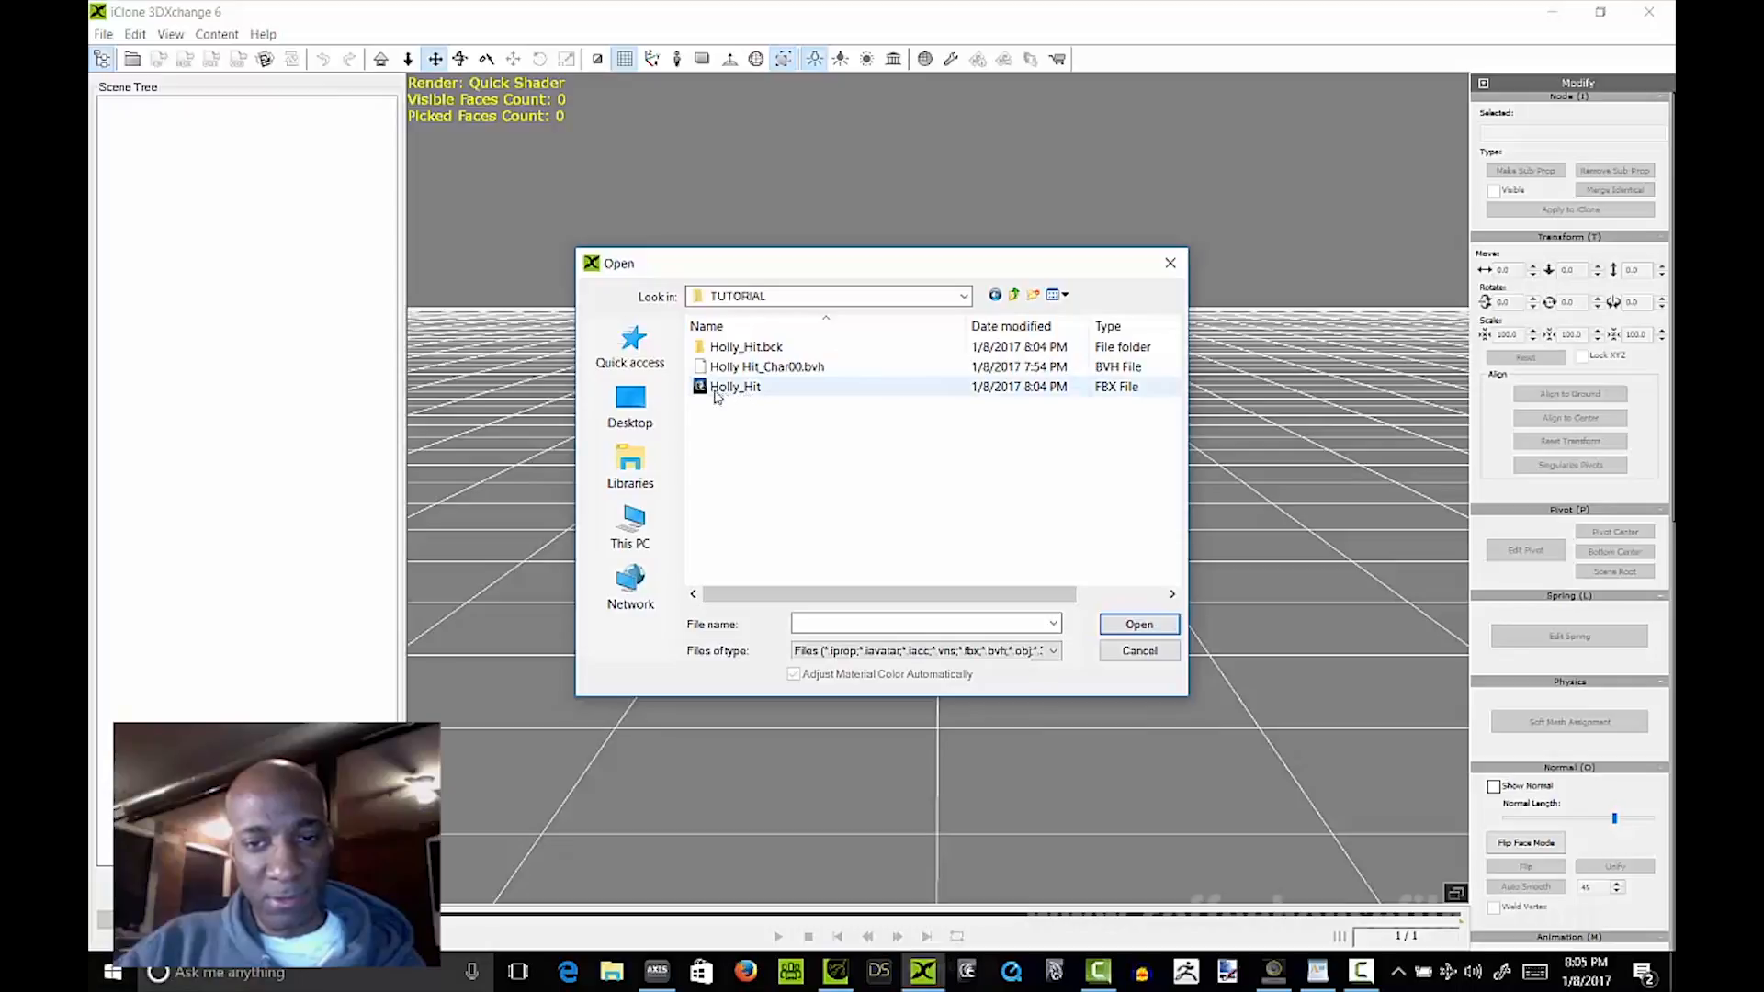
click(1164, 392)
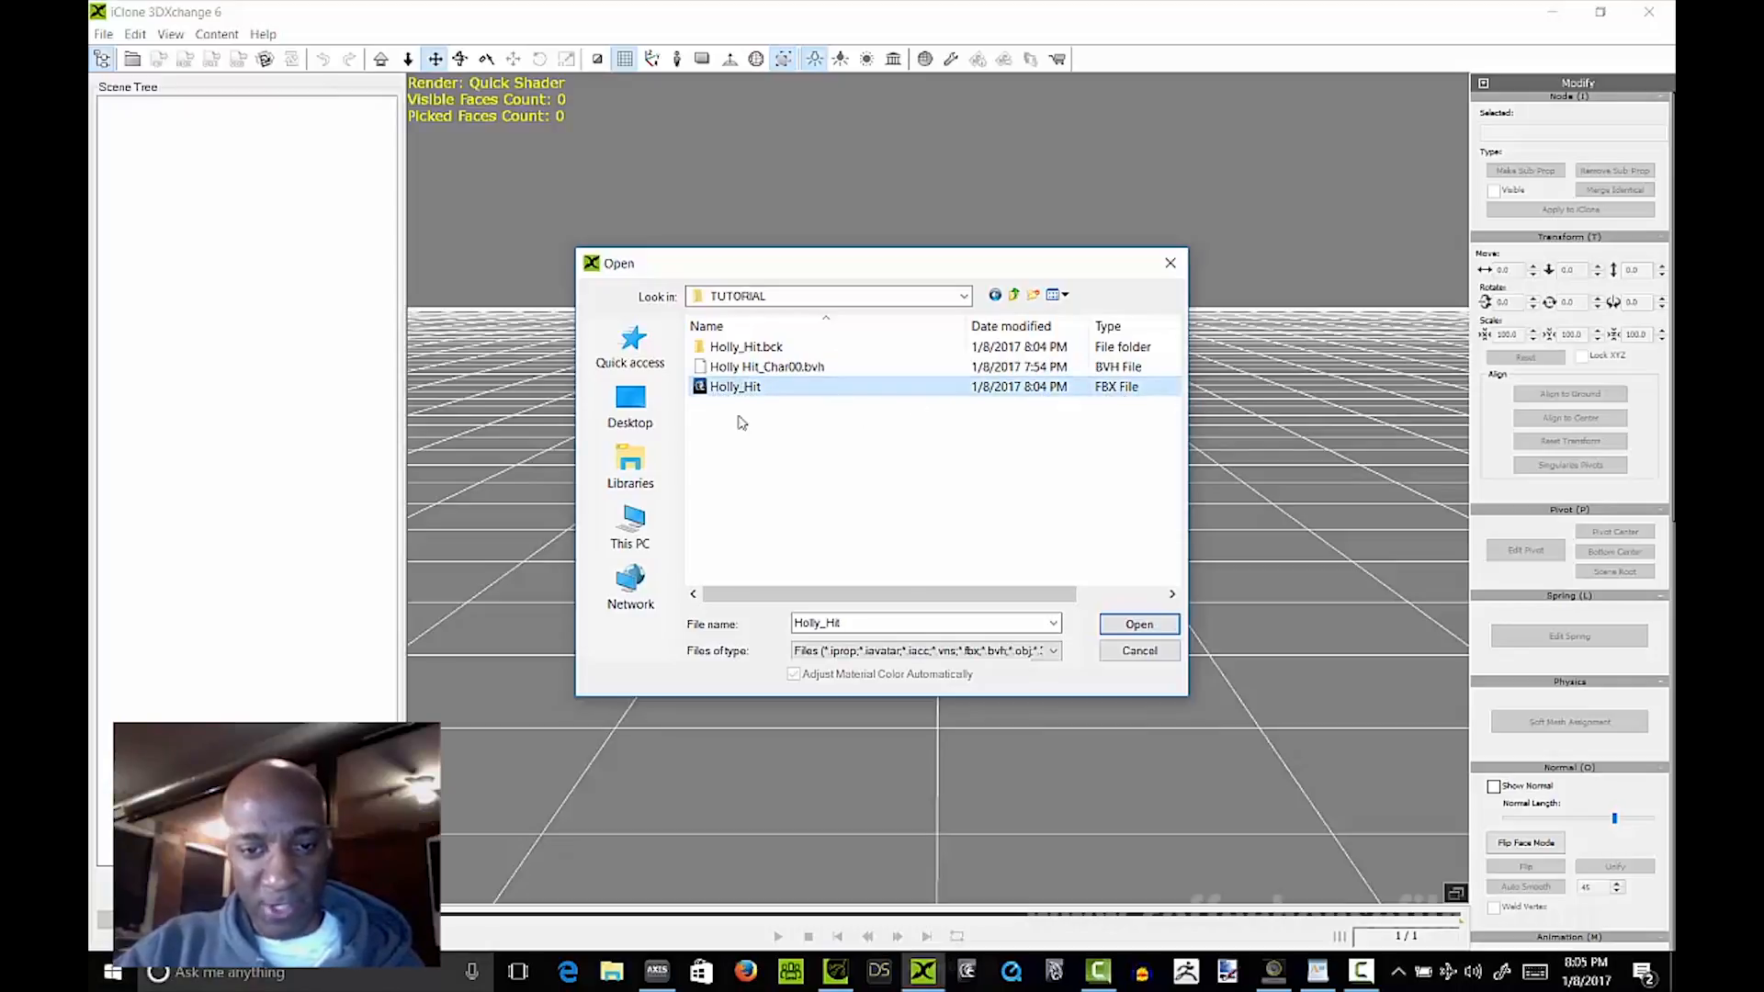
click(1139, 625)
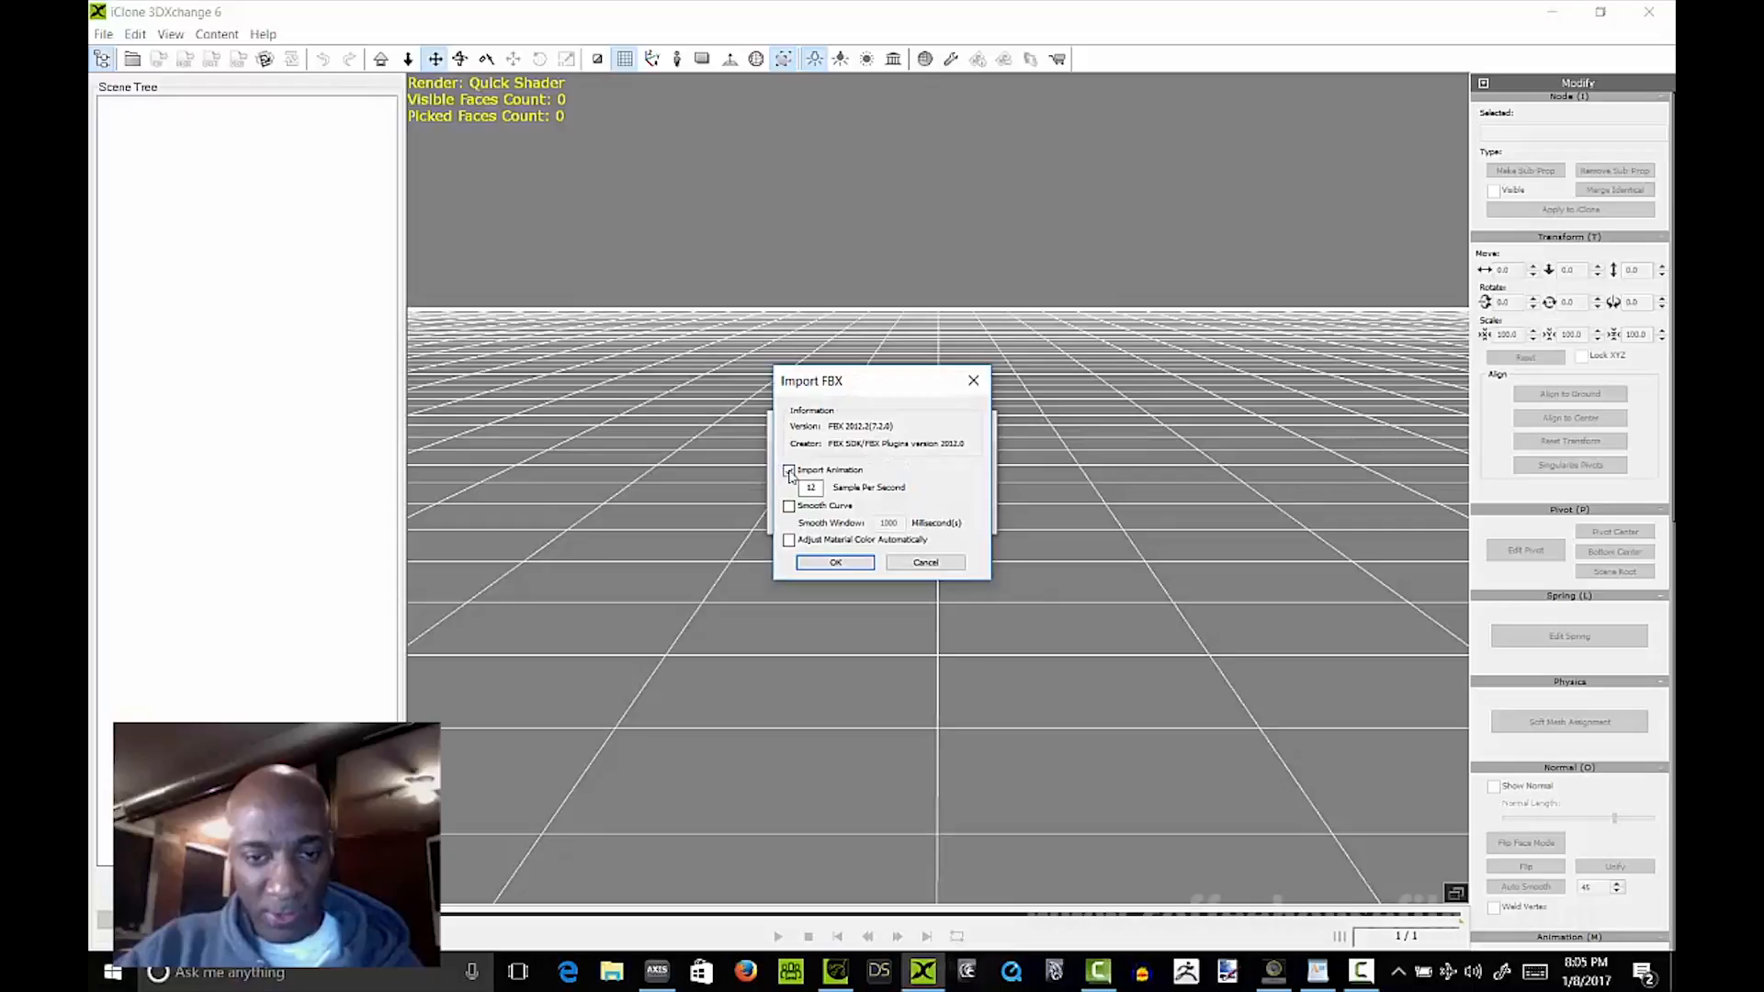
text(12)
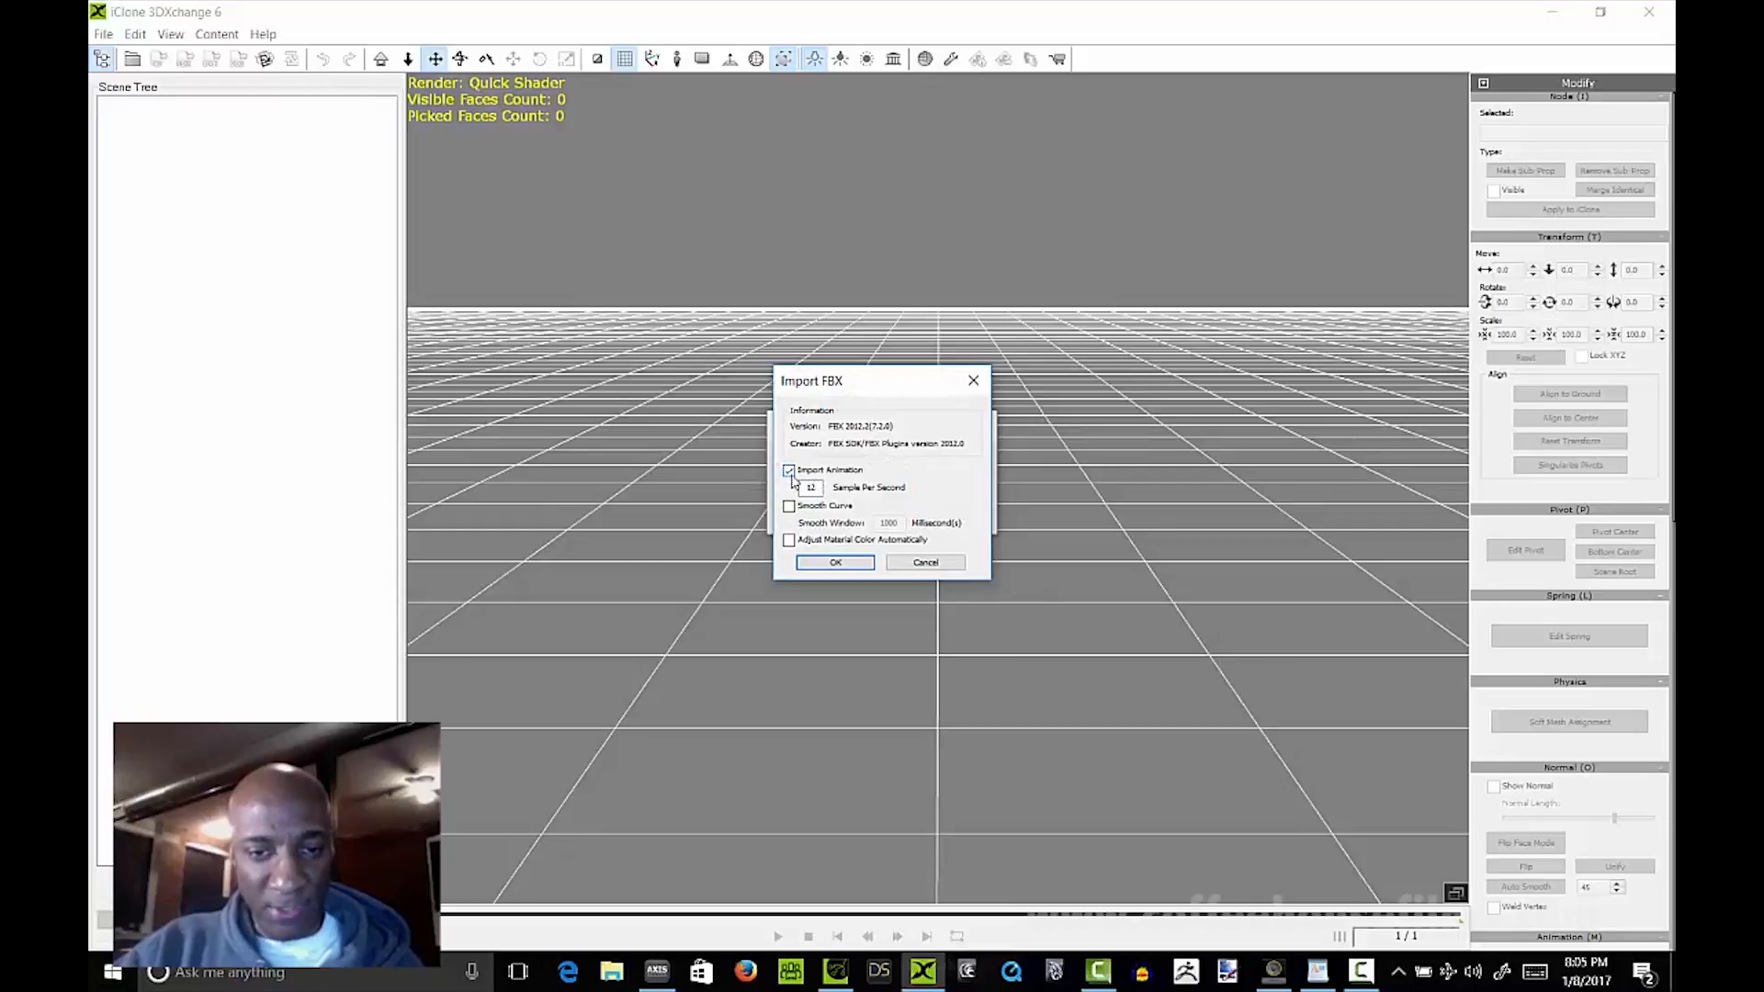
click(835, 563)
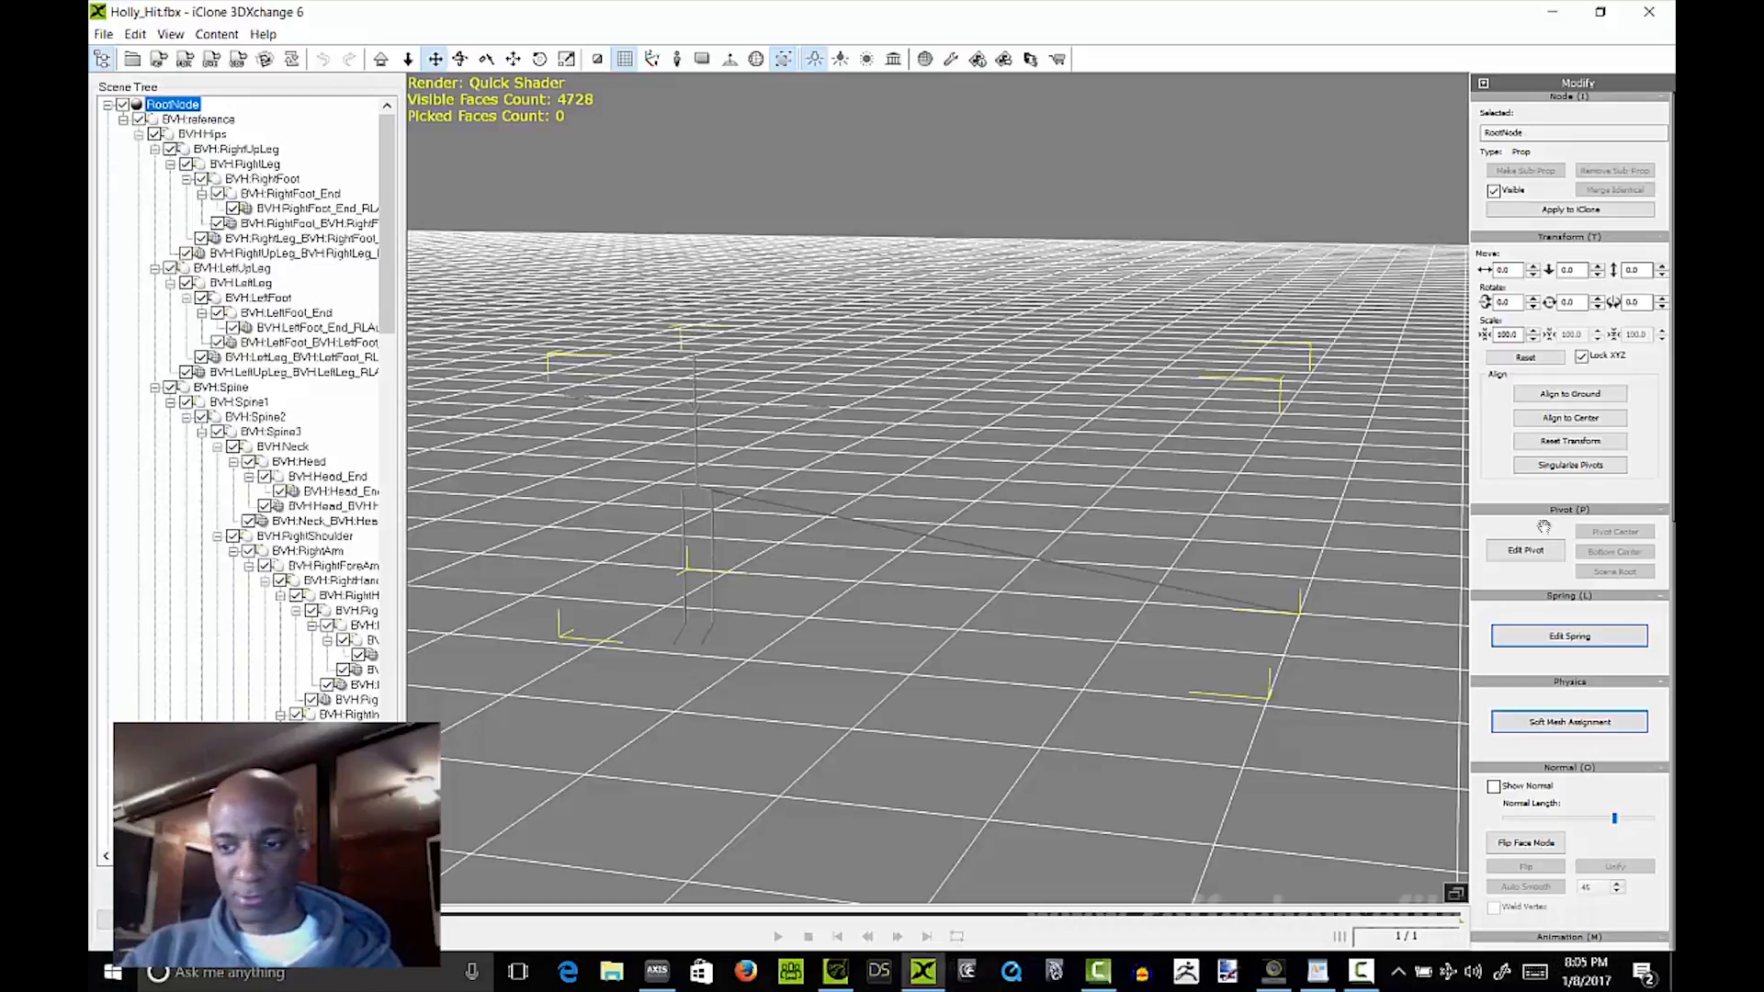
Step: Select the Holly_Hit_Take 001 motion in the Motion Library and play it back
scroll(1599, 371, down, 1)
scroll(1599, 371, down, 4)
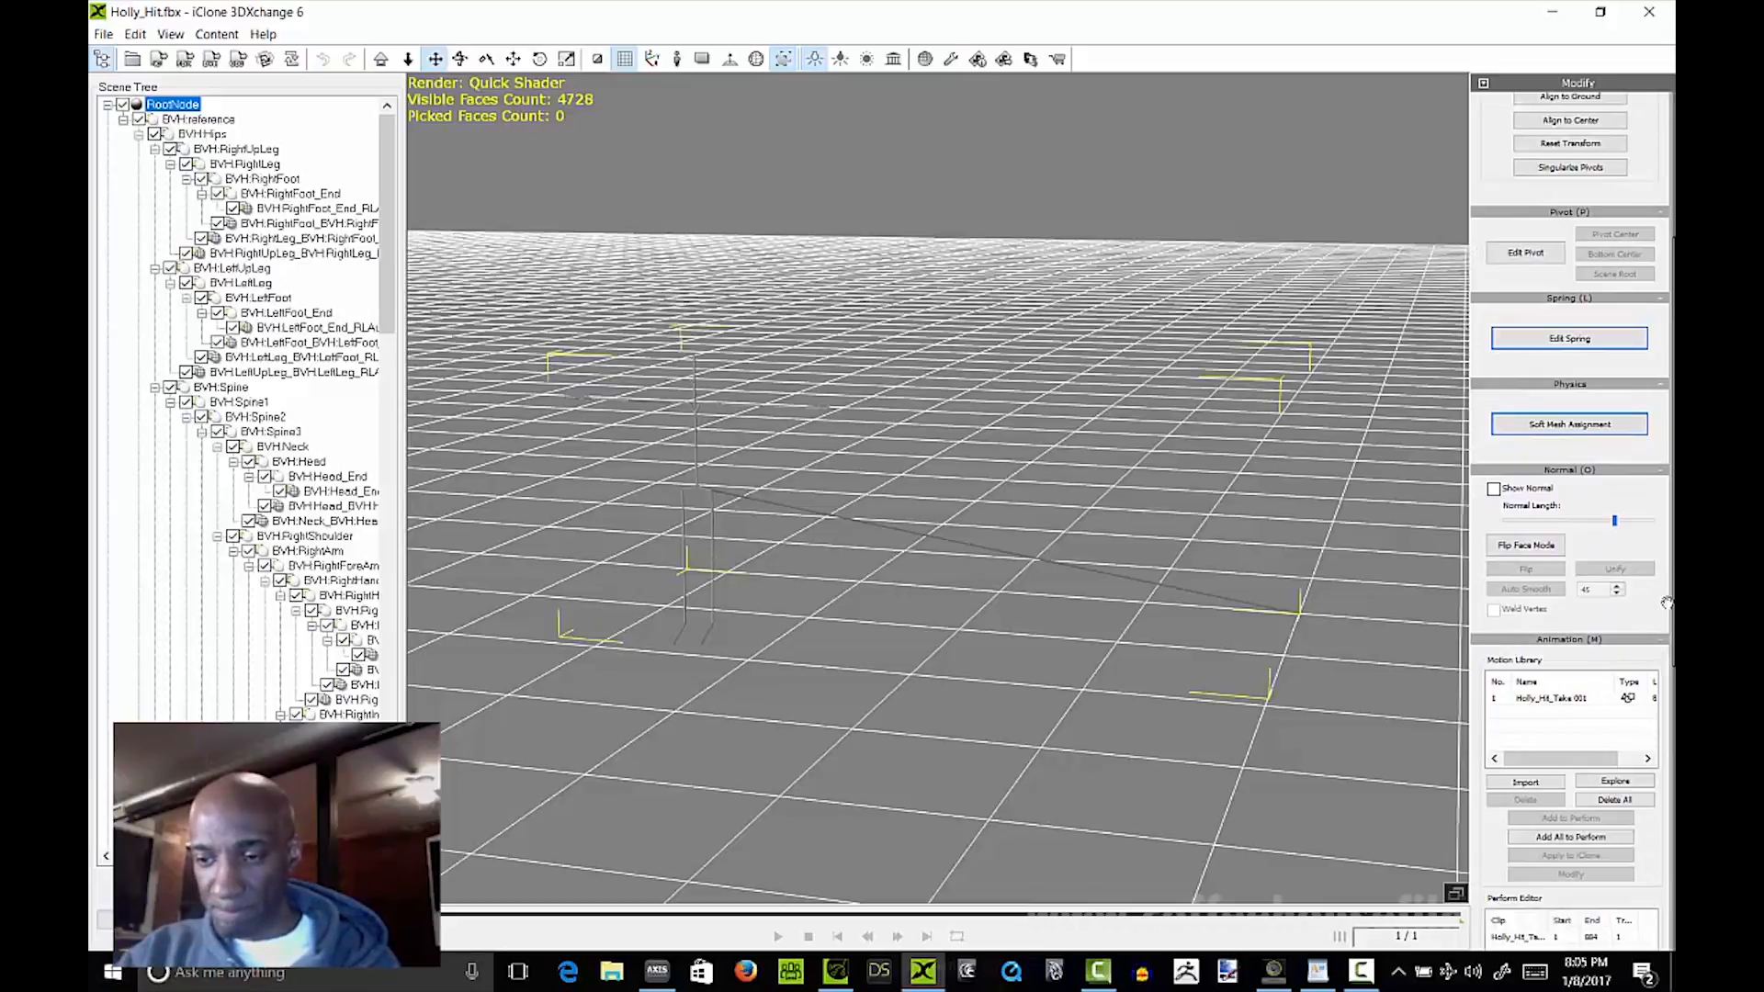
scroll(1636, 606, down, 3)
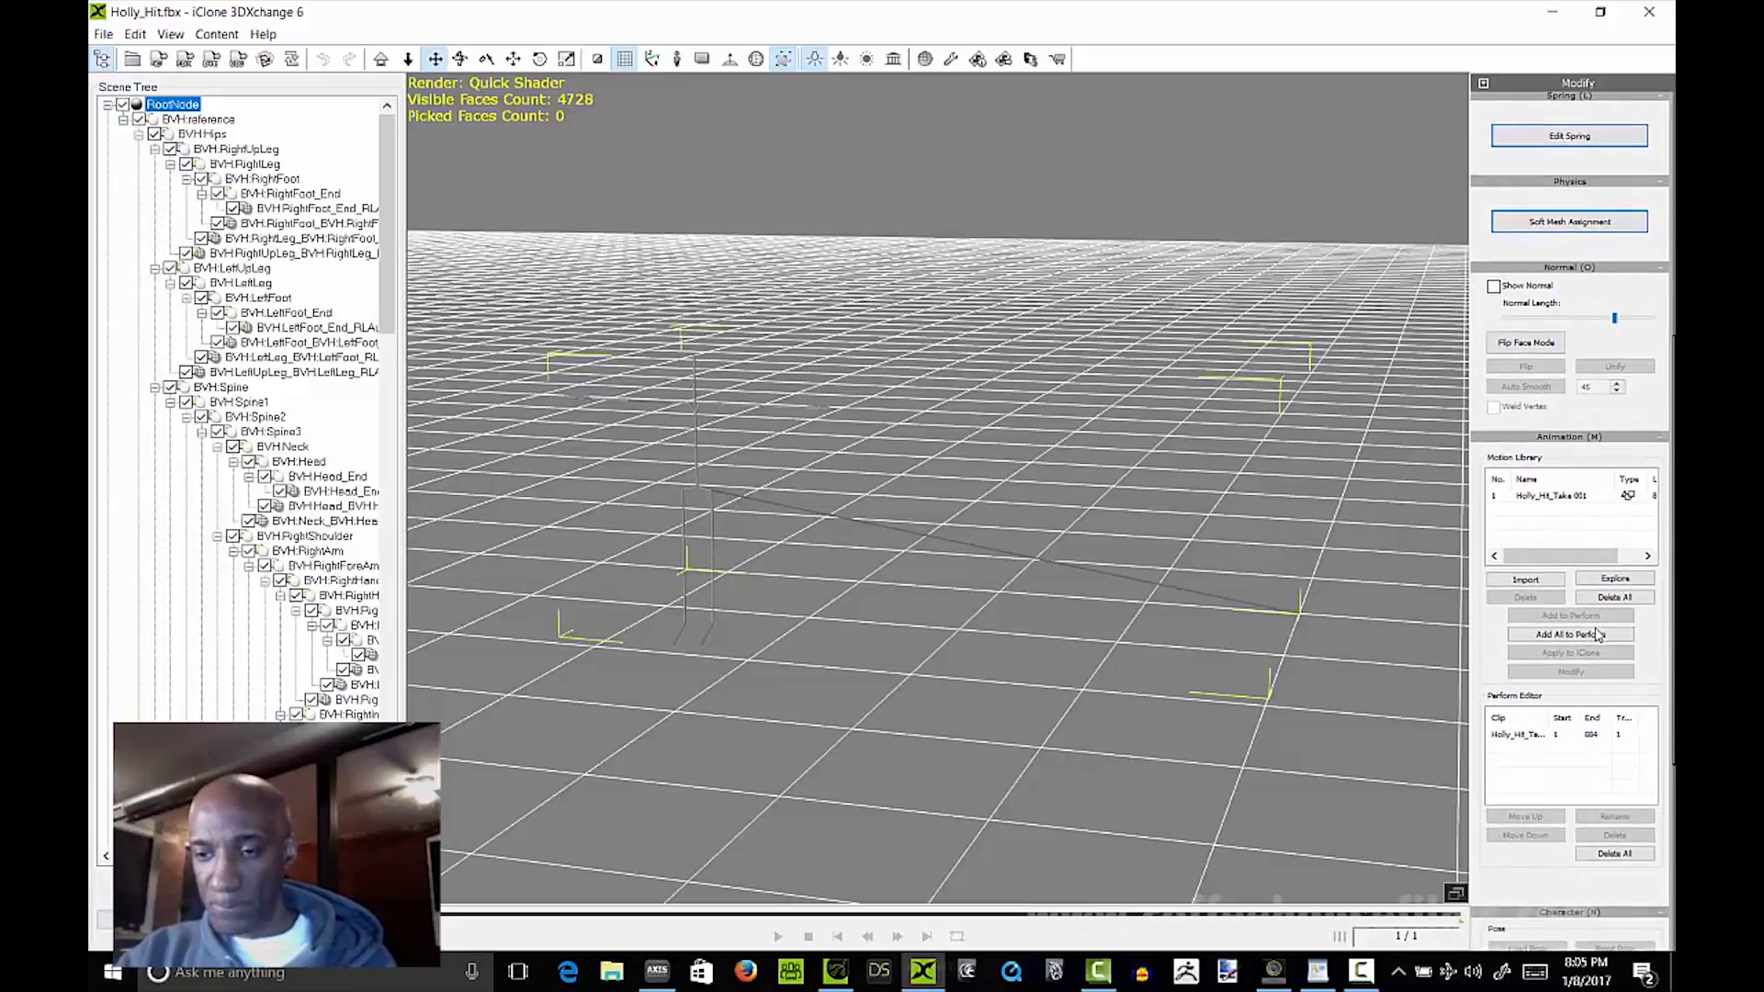
click(1534, 495)
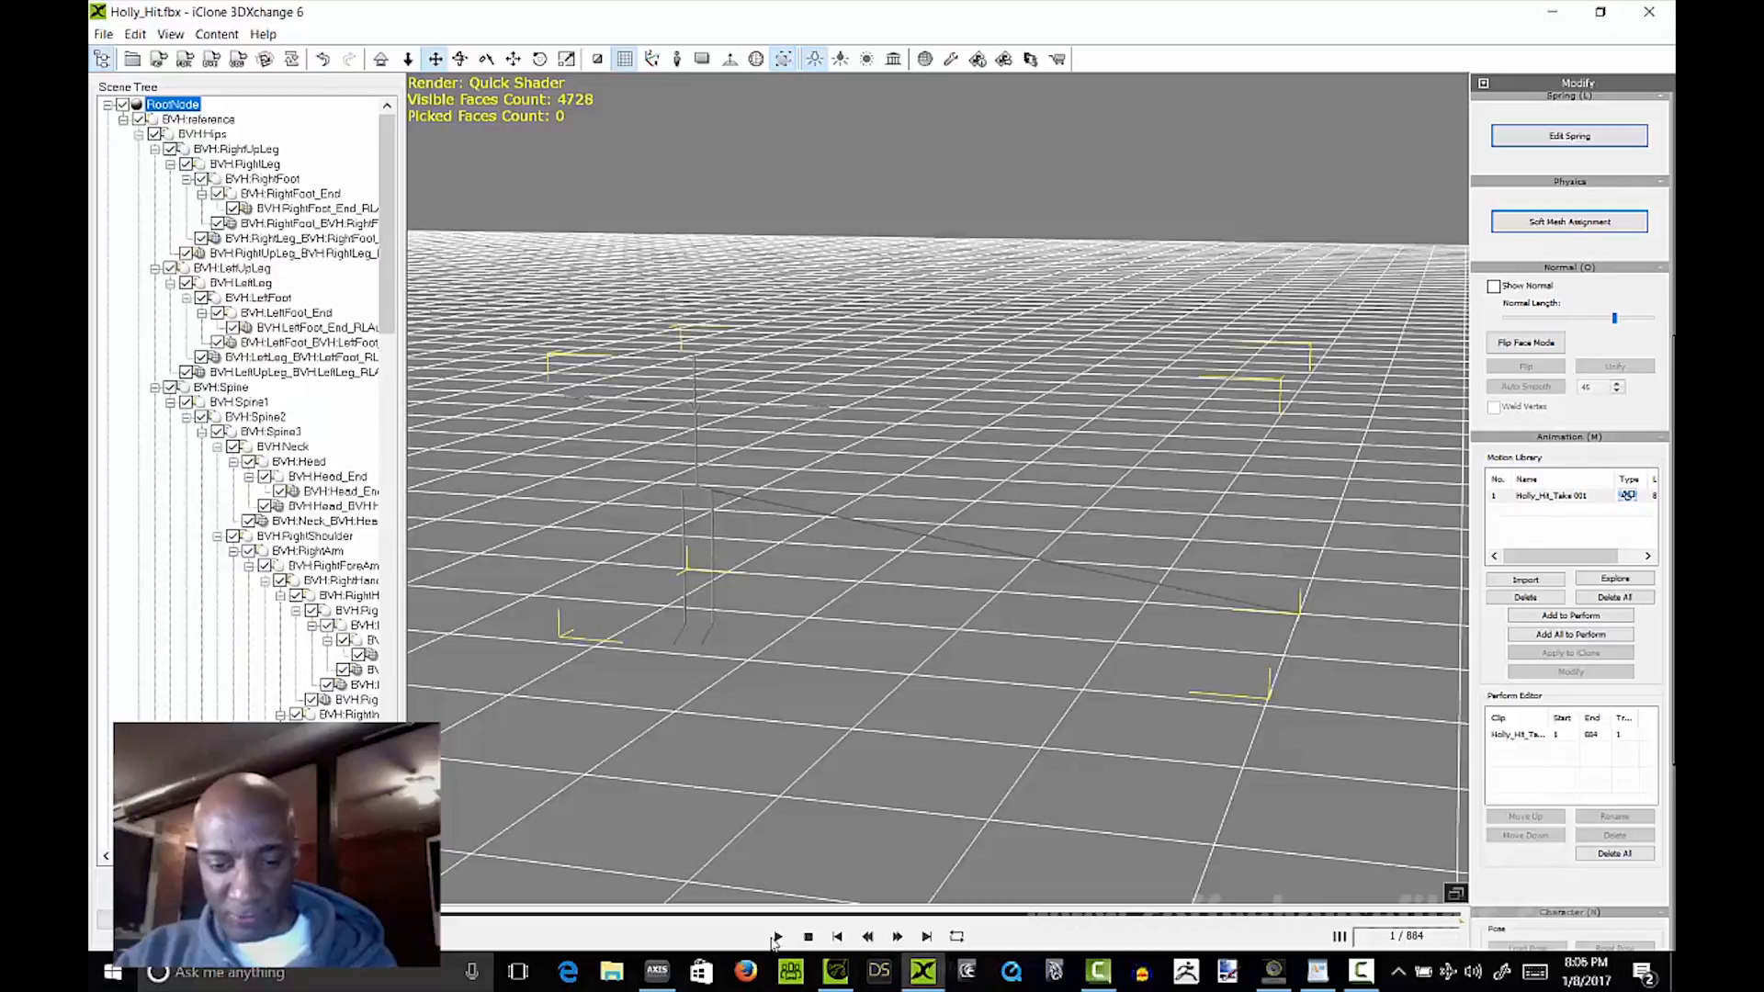
click(779, 936)
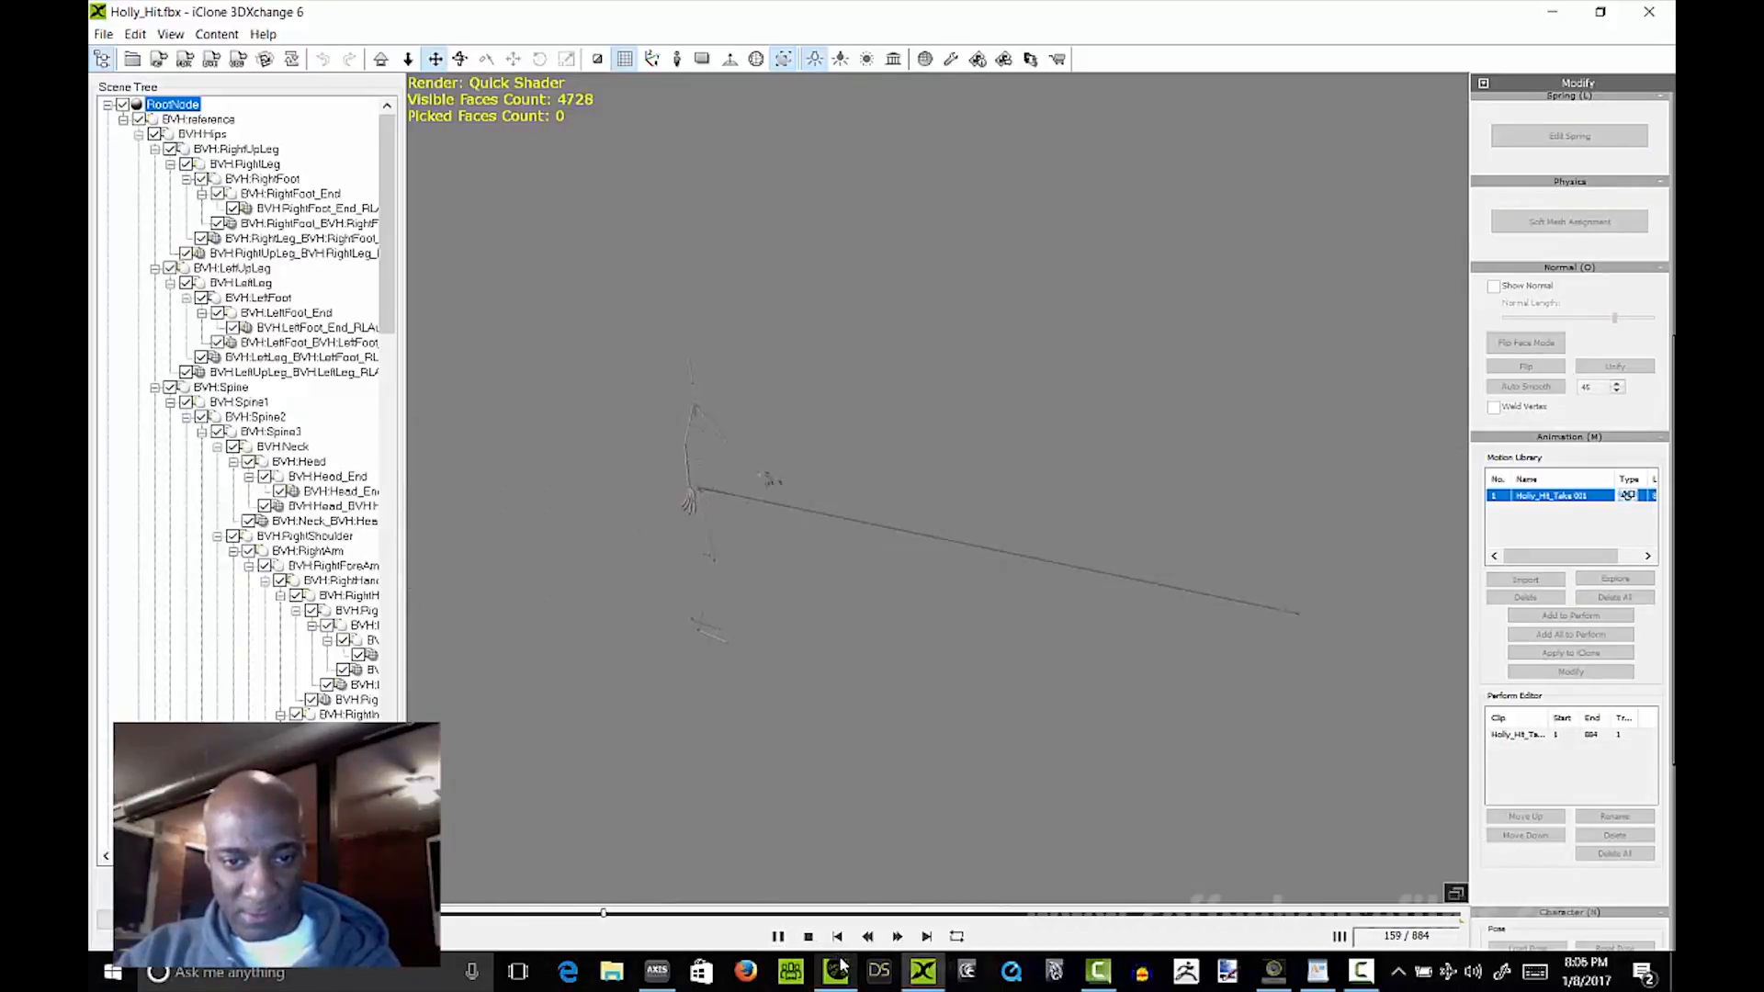
Step: Stop the motion playback and convert the Holly_Hit skeleton to a non-standard character
mouse_move(843, 965)
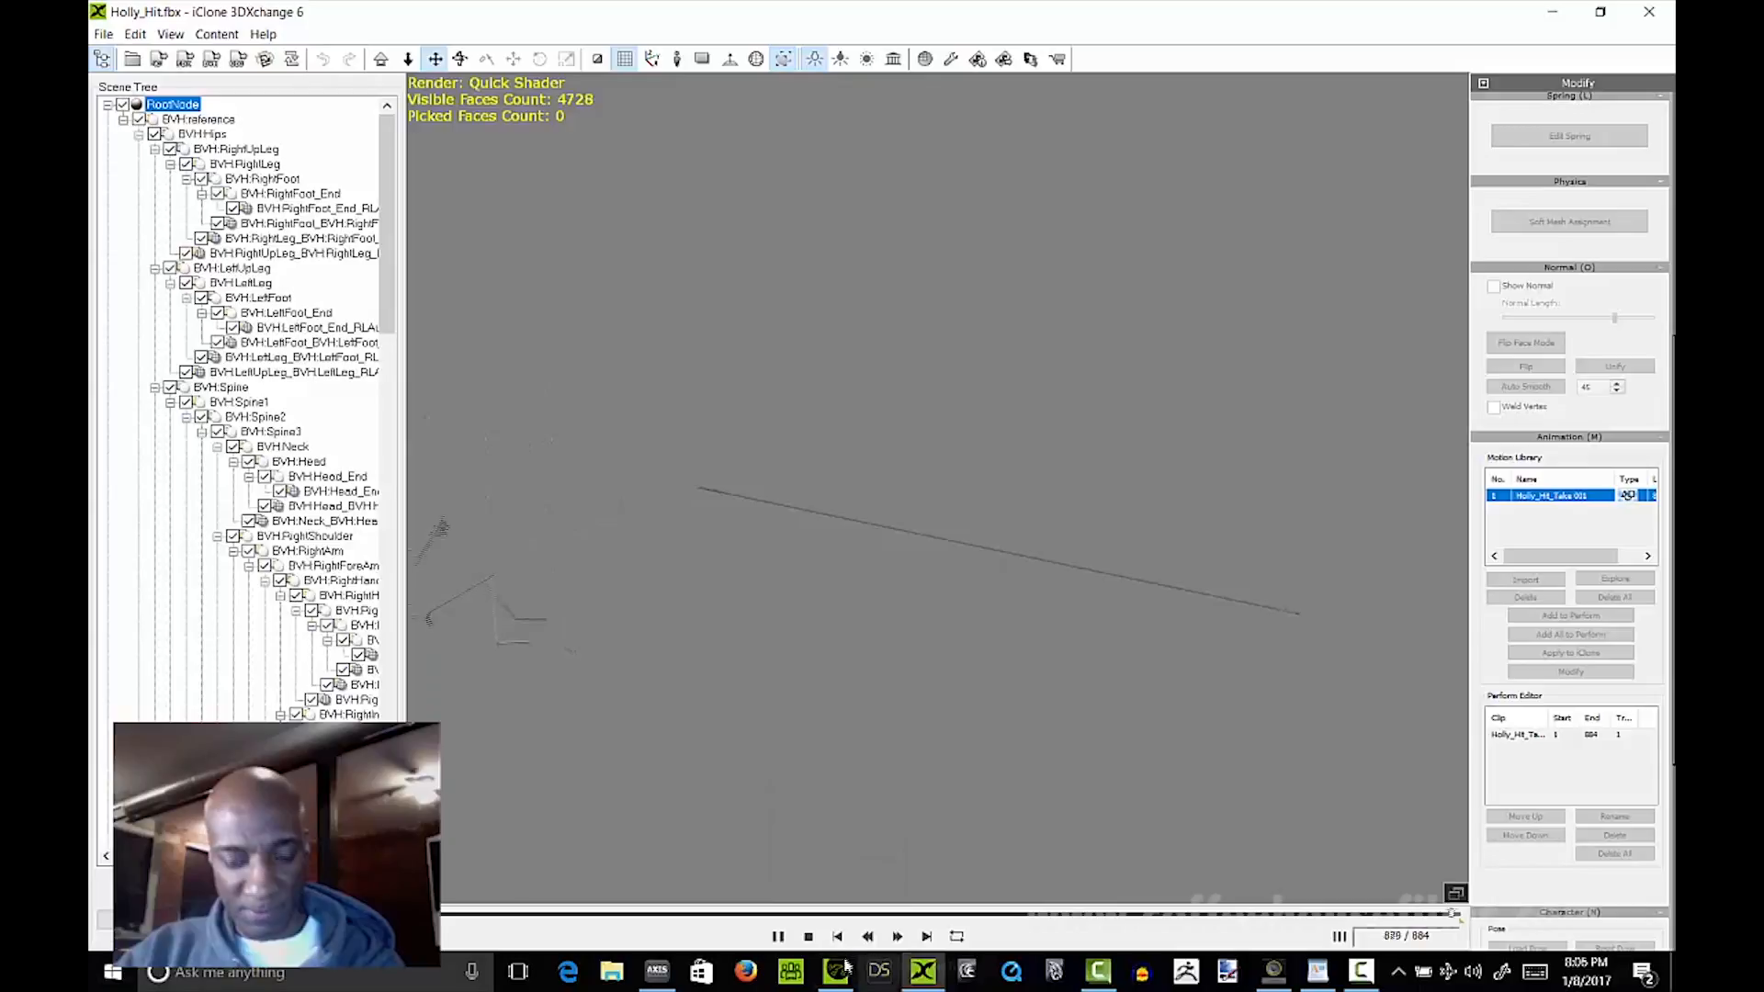
click(807, 936)
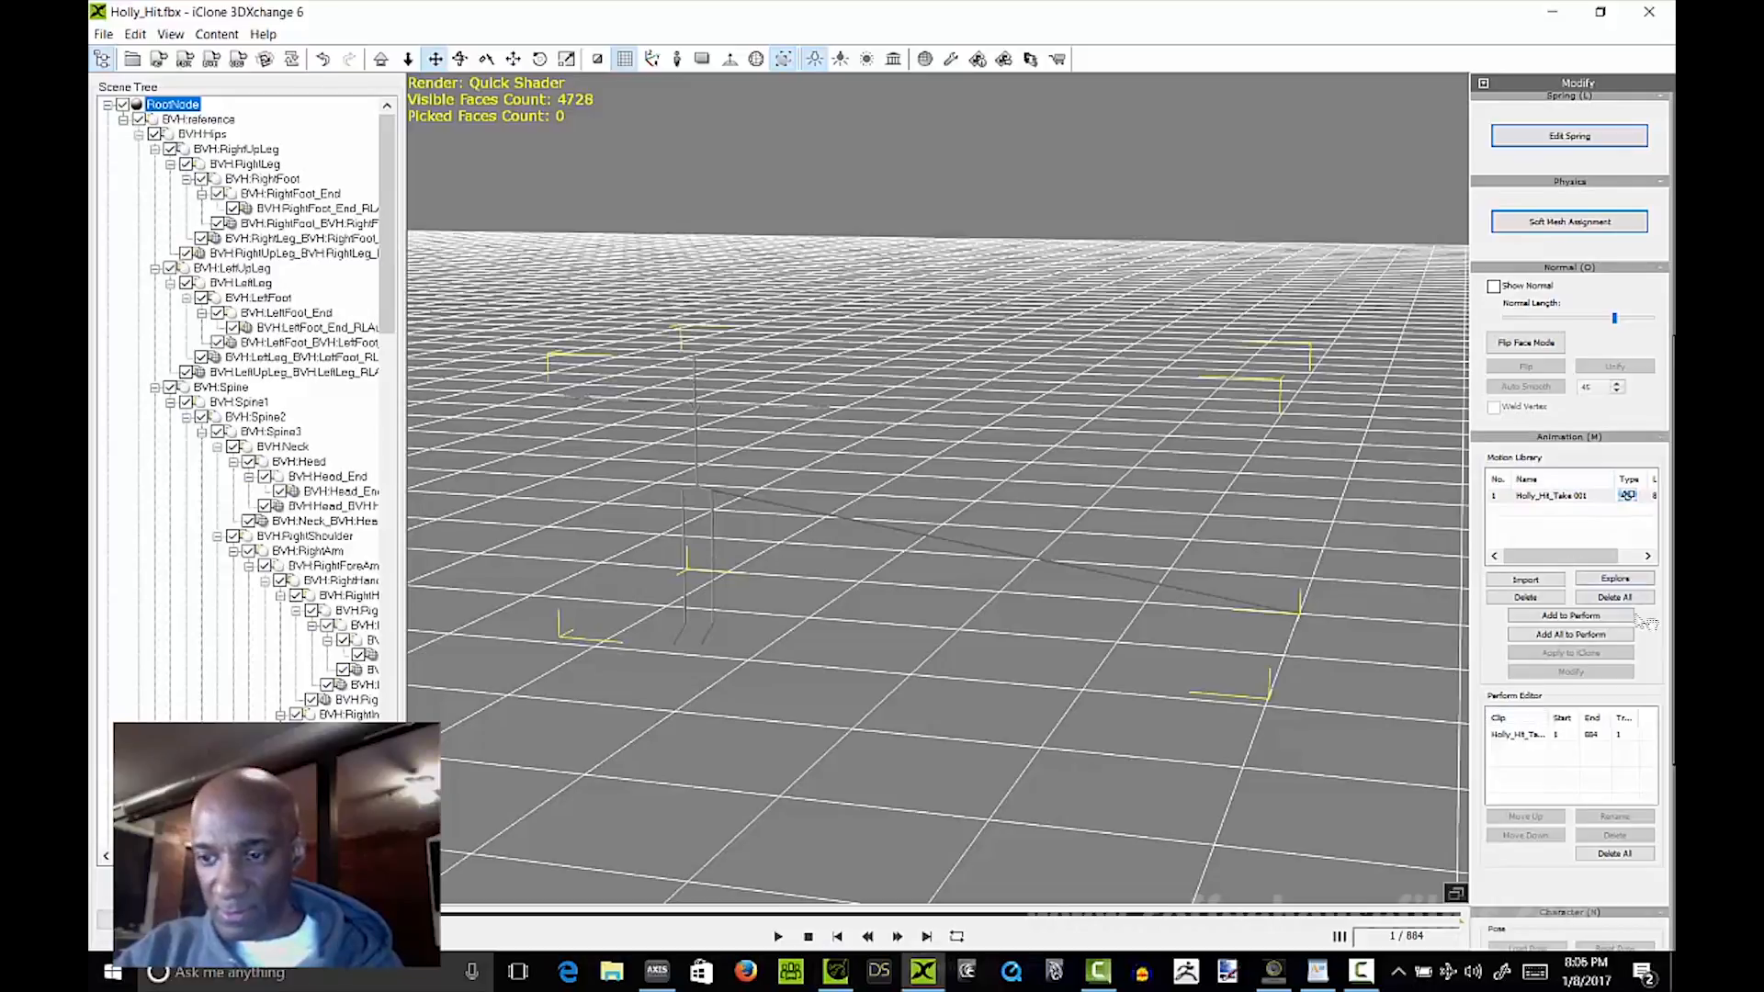
scroll(1661, 655, down, 3)
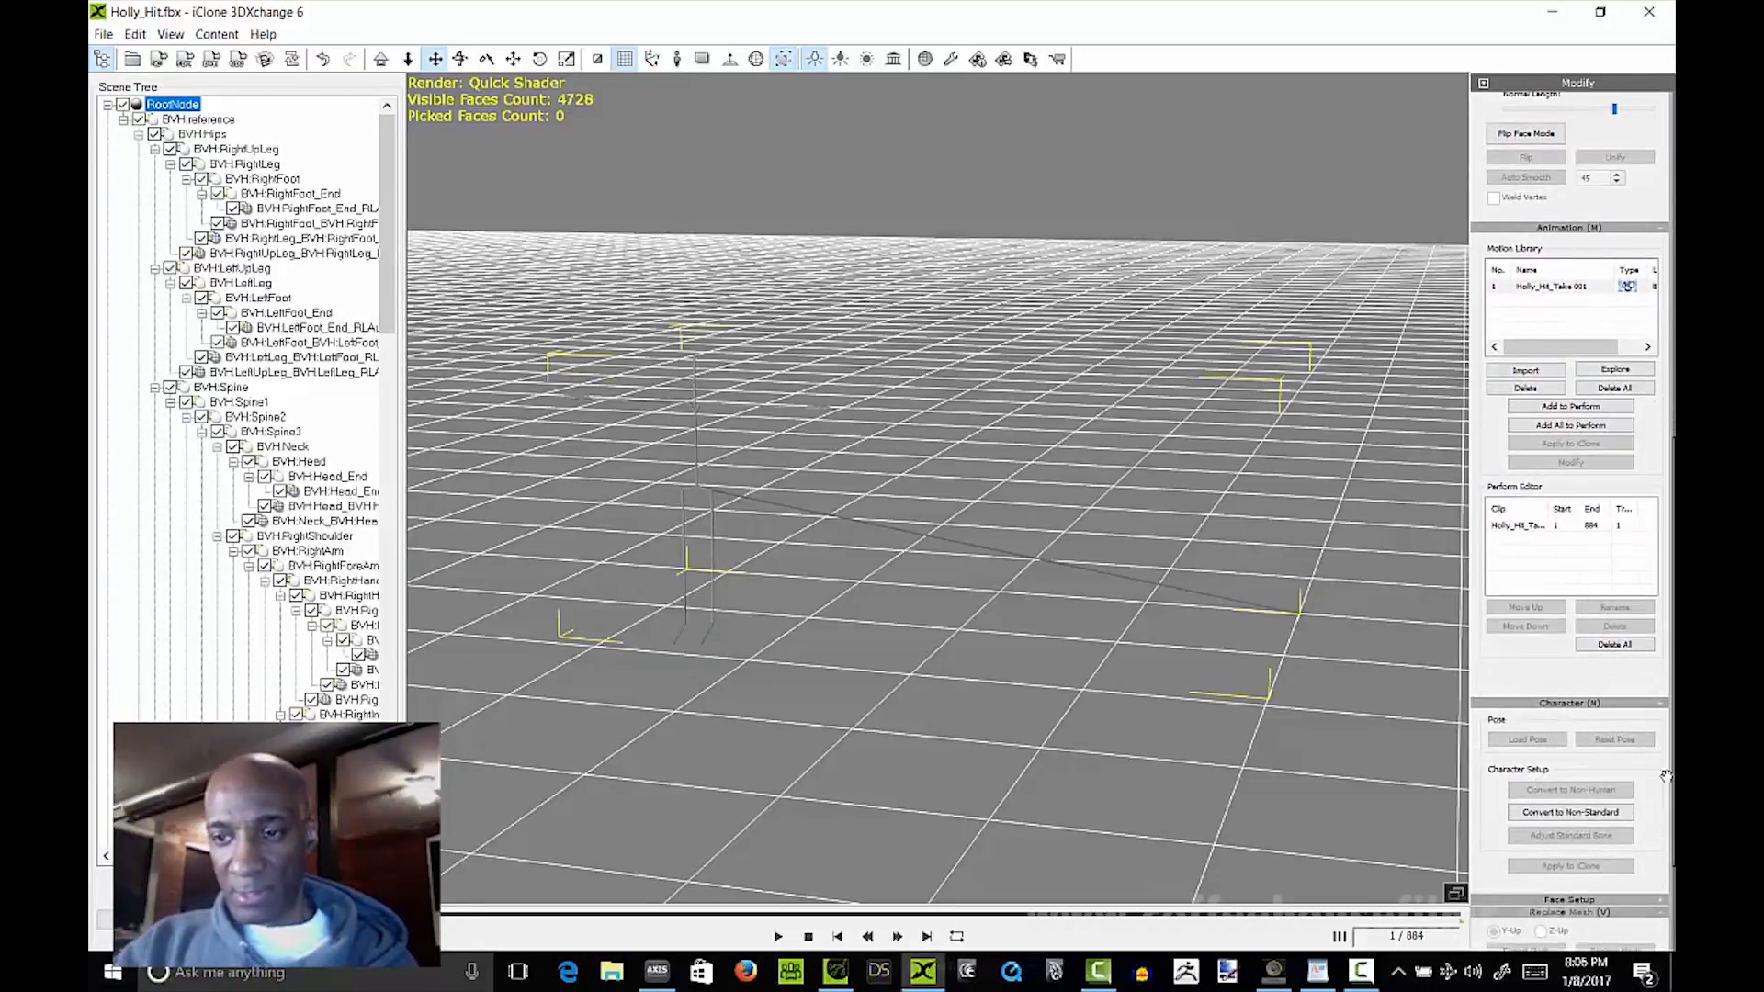
scroll(1645, 735, down, 3)
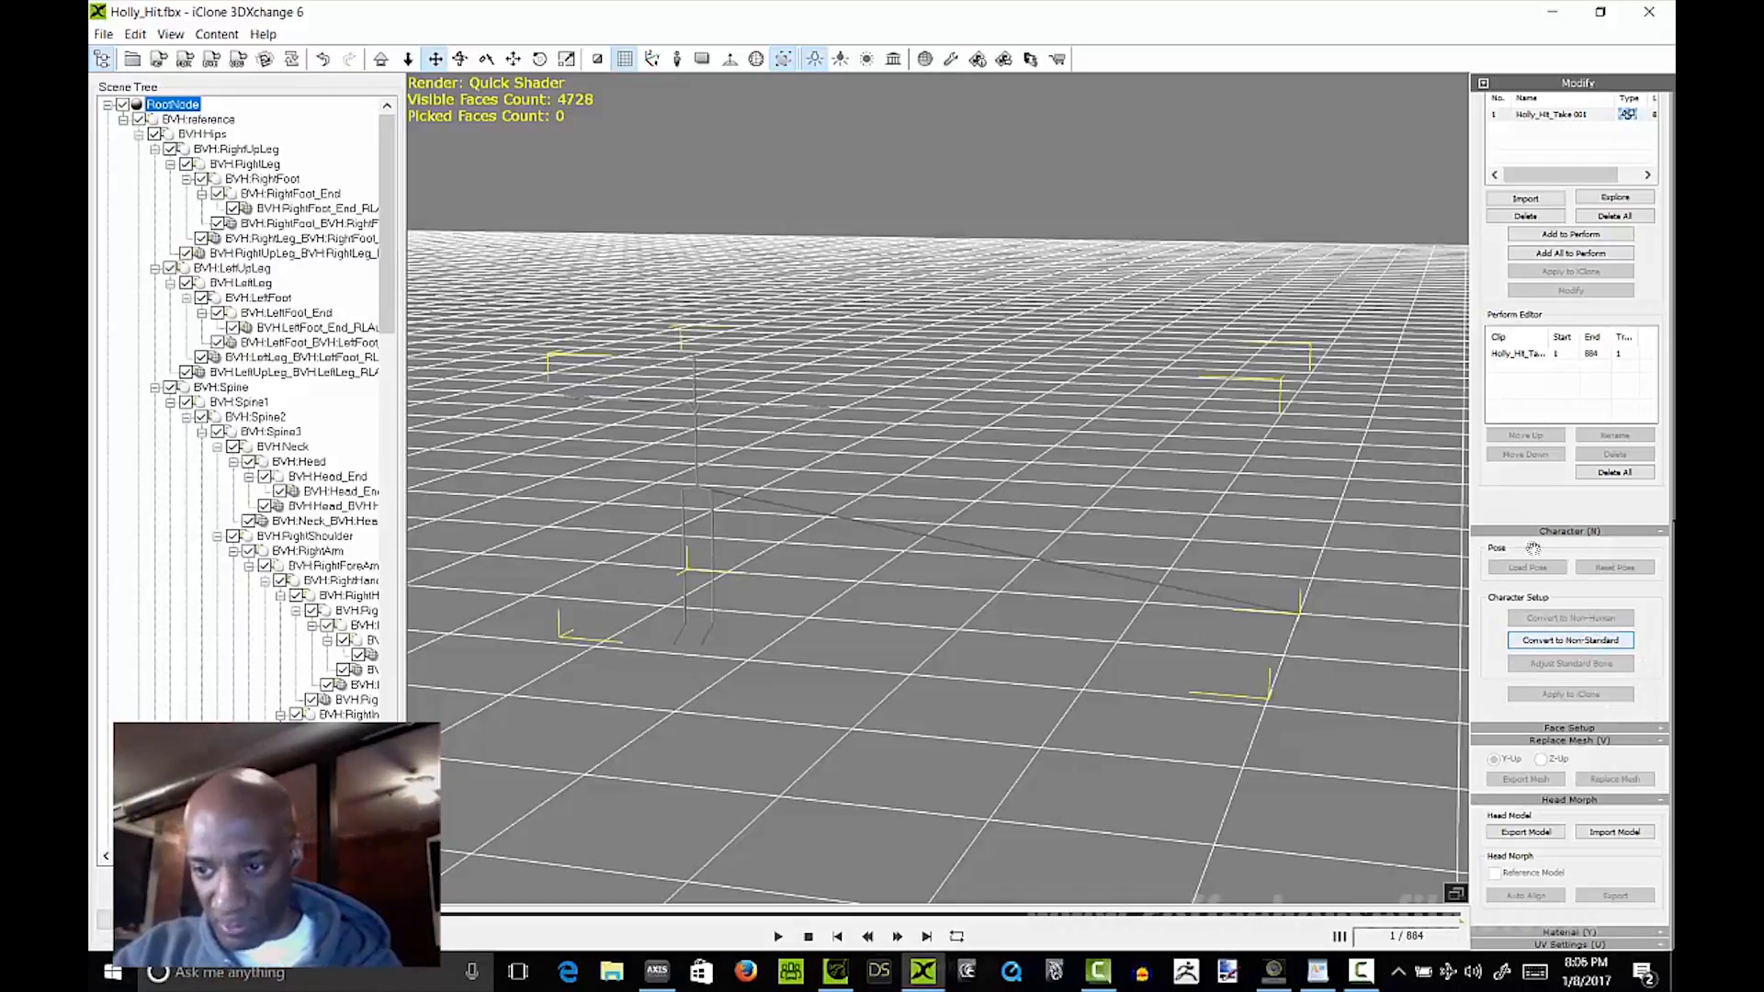
click(1568, 641)
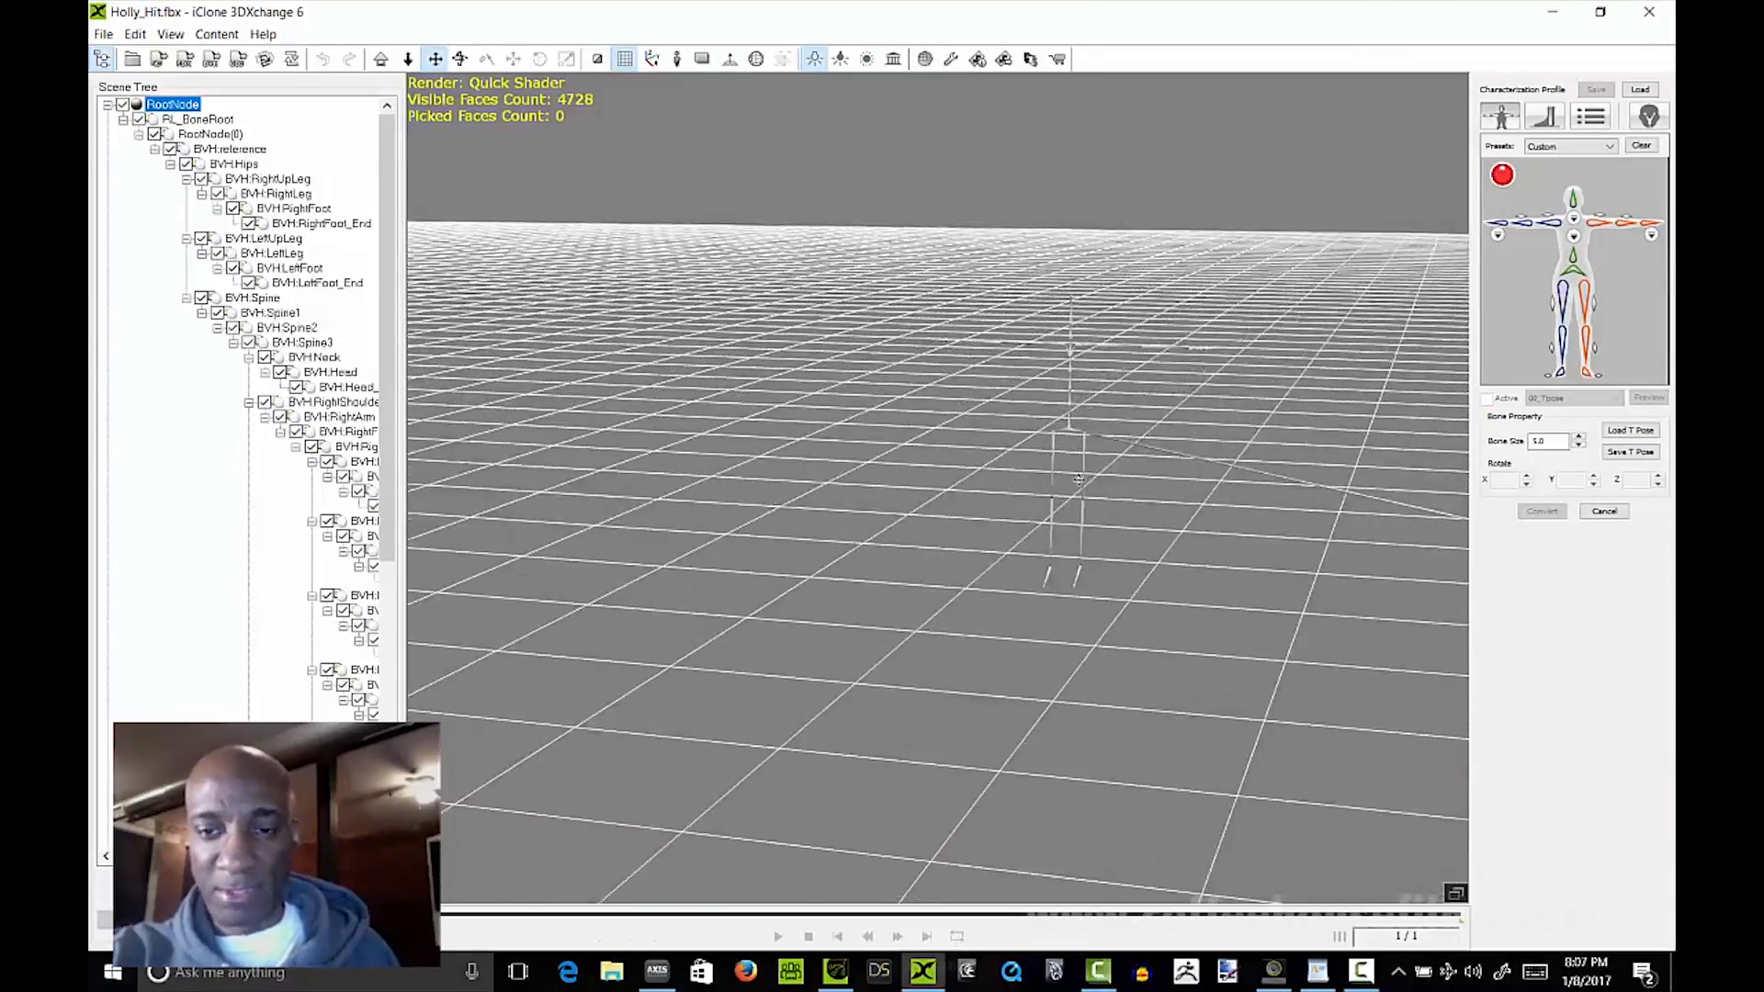
key(super)
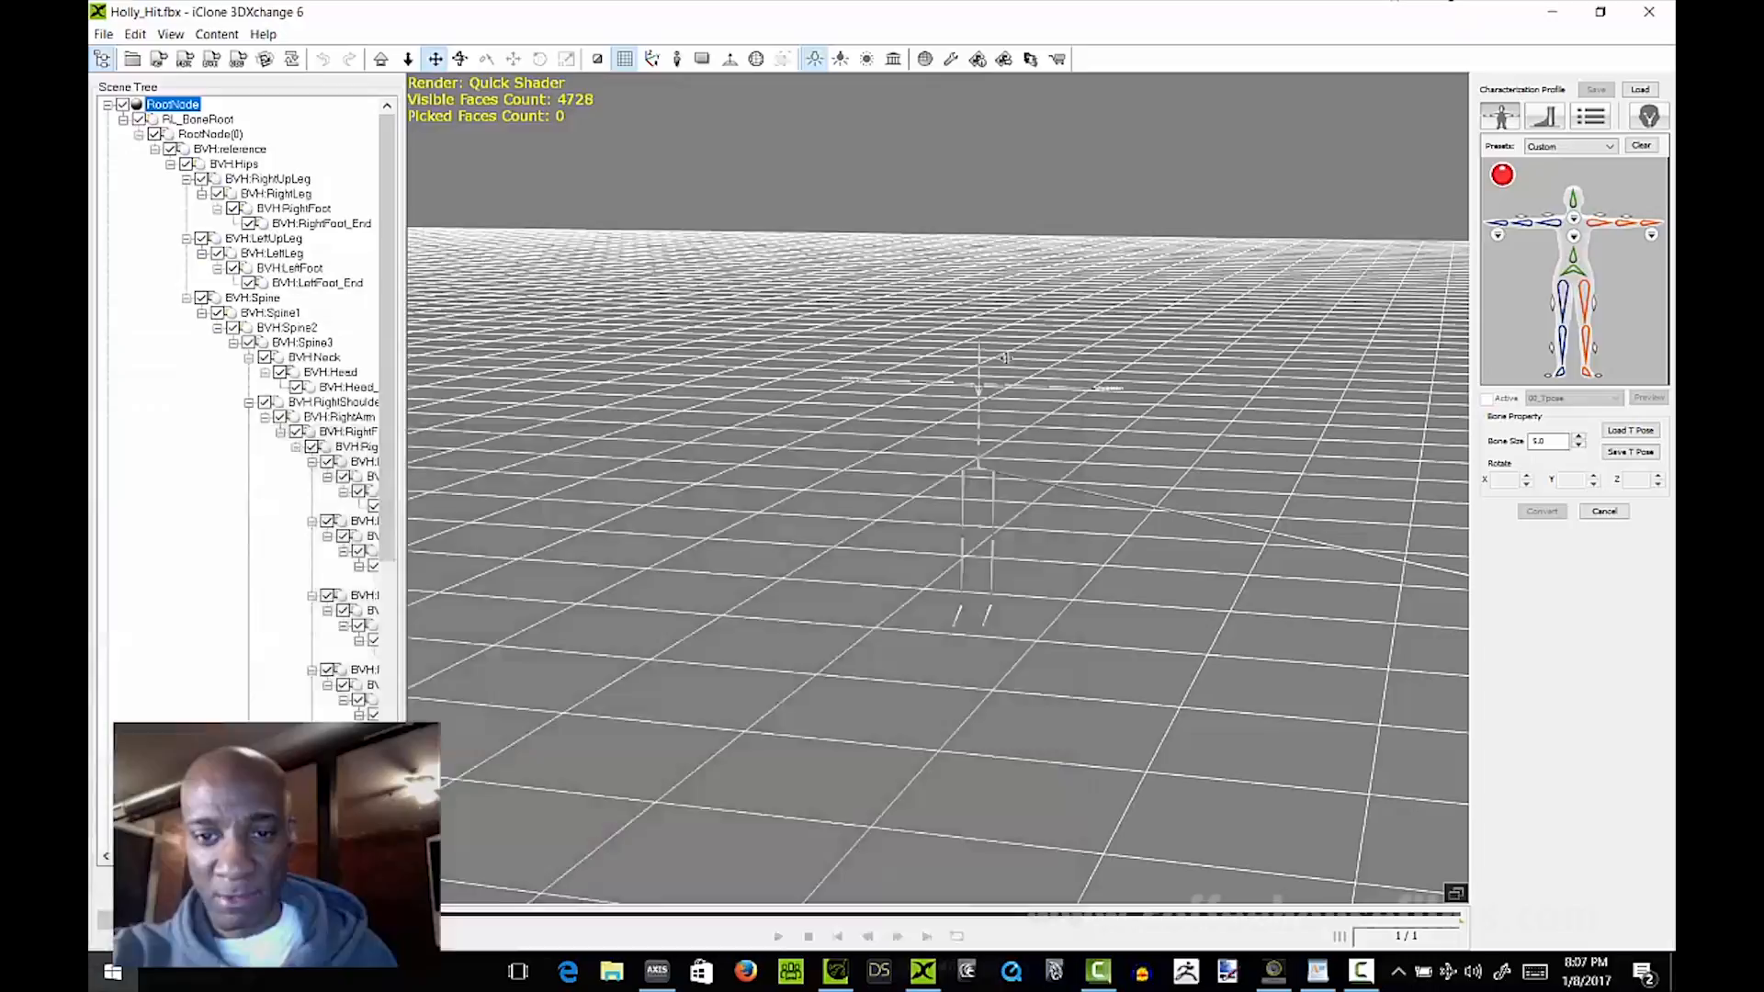
key(super)
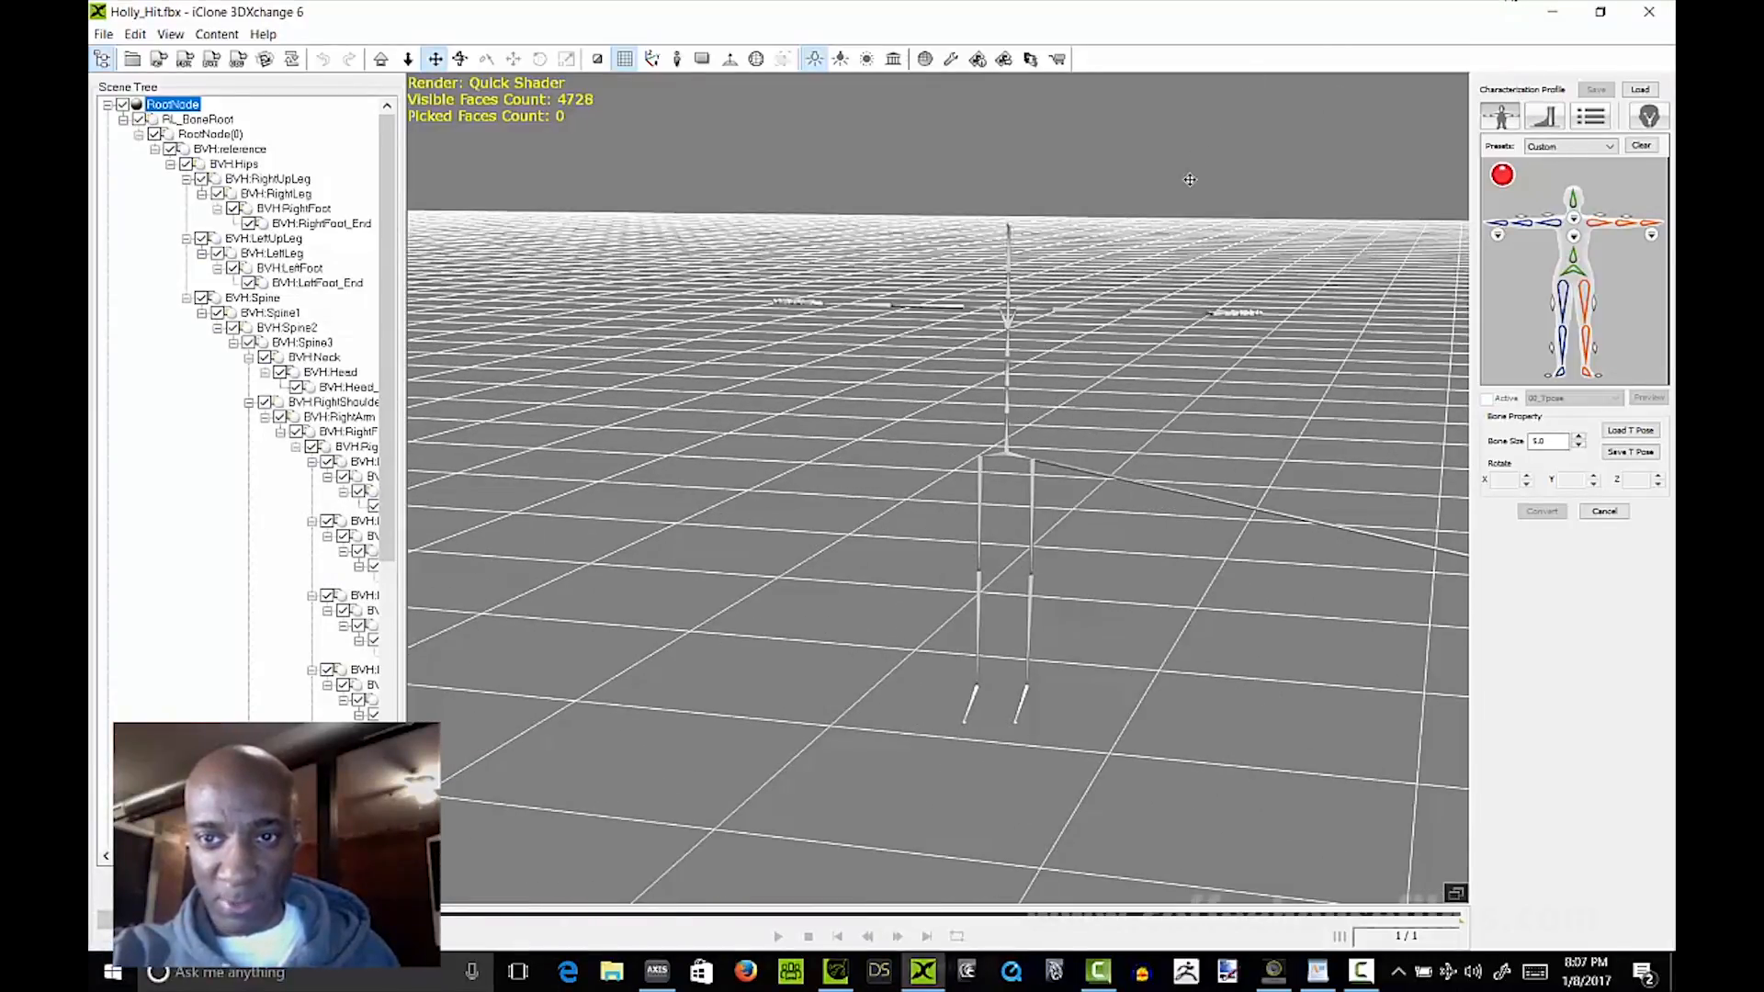
key(super)
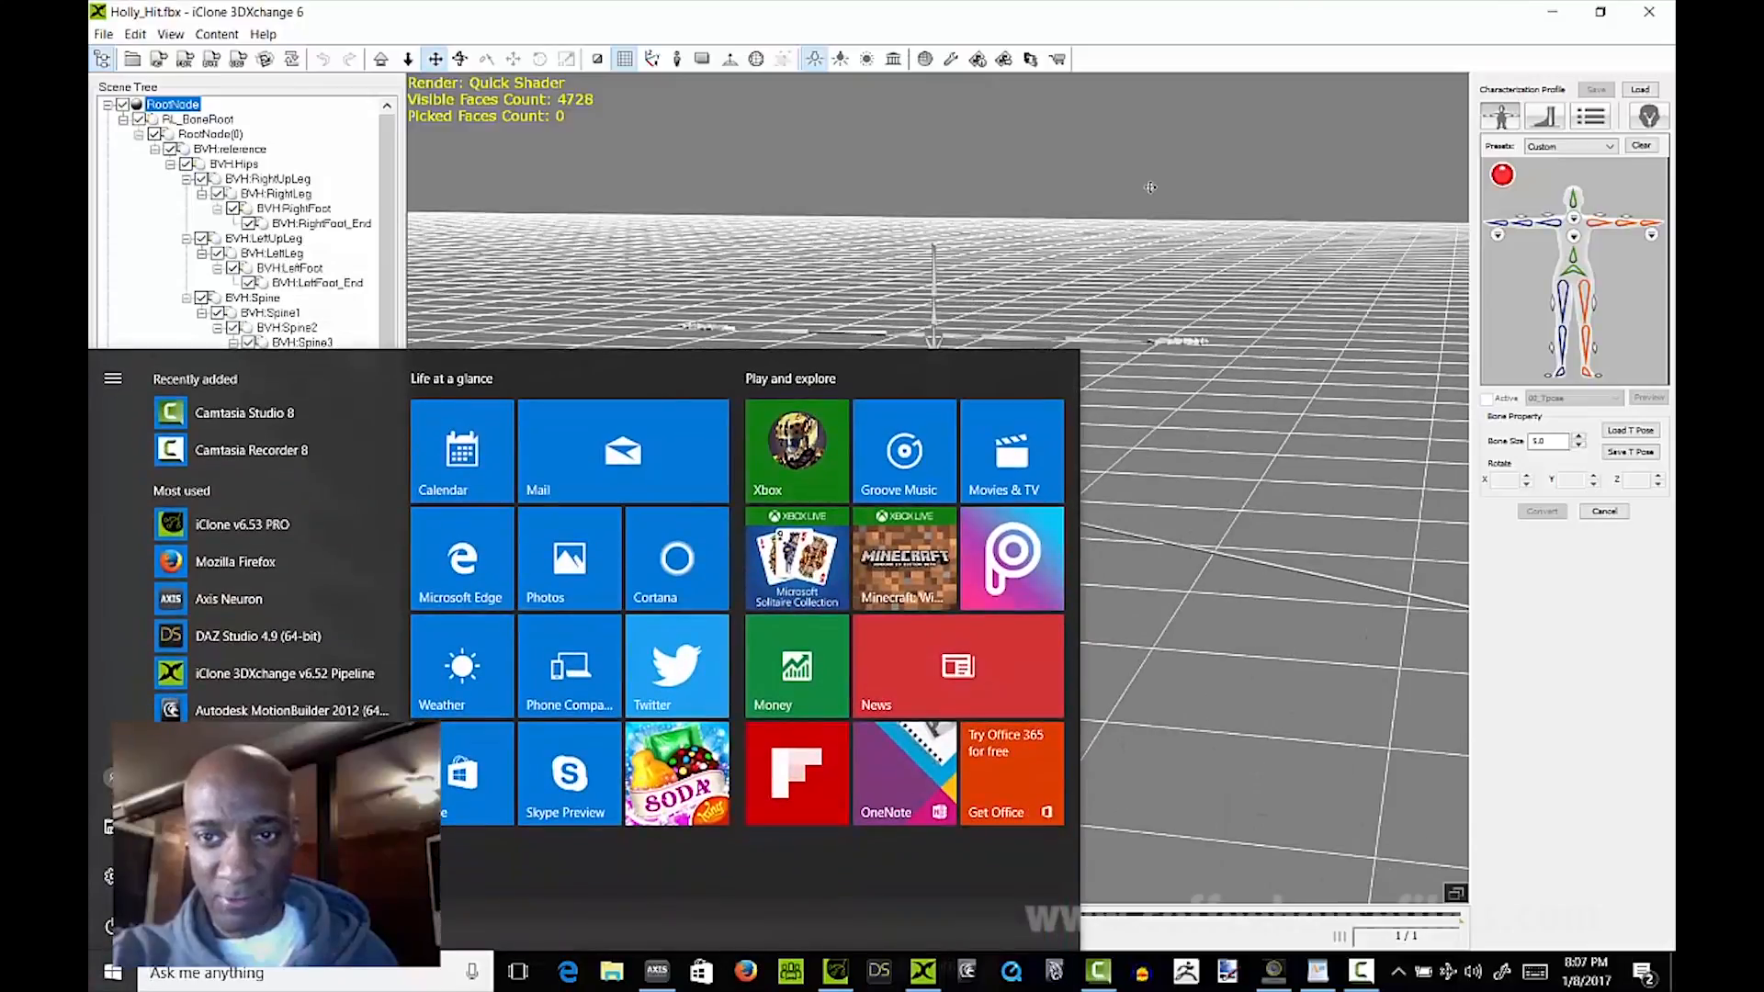
click(1290, 31)
scroll(1130, 352, up, 1)
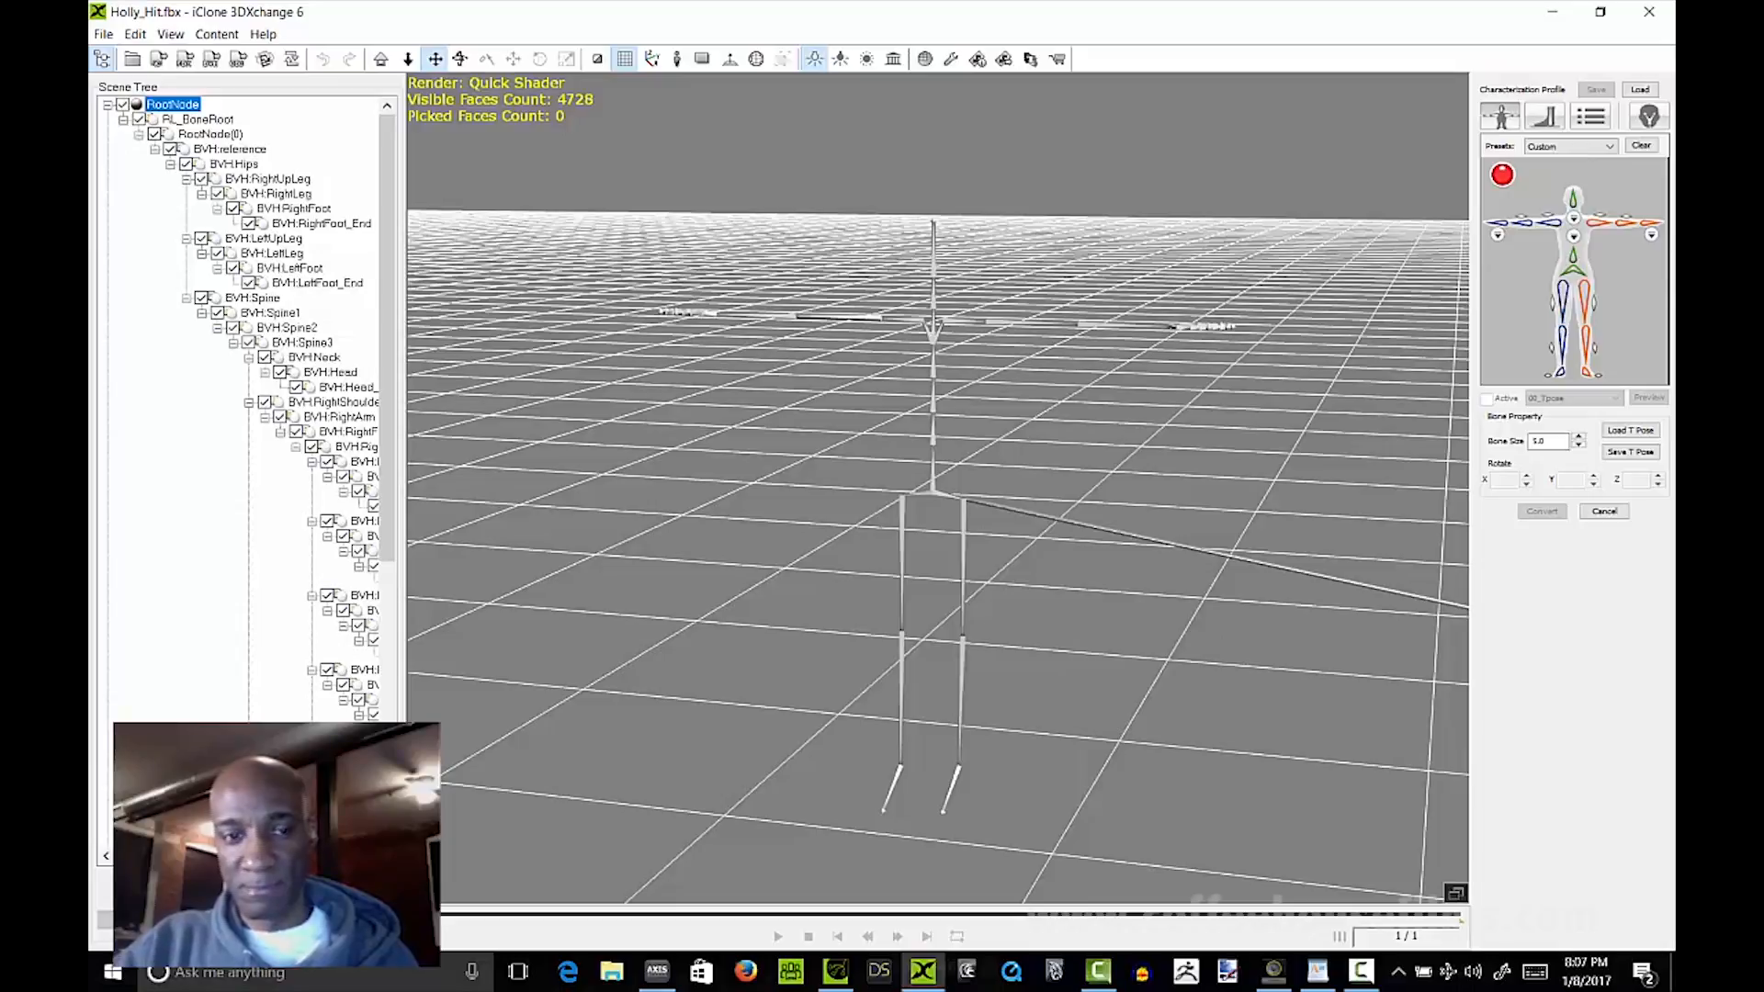
Step: Map the characterization figure's hips to BVH:Hips and its left thigh to BVH:RightUpLeg, then select BVH:LeftUpLeg
click(1573, 273)
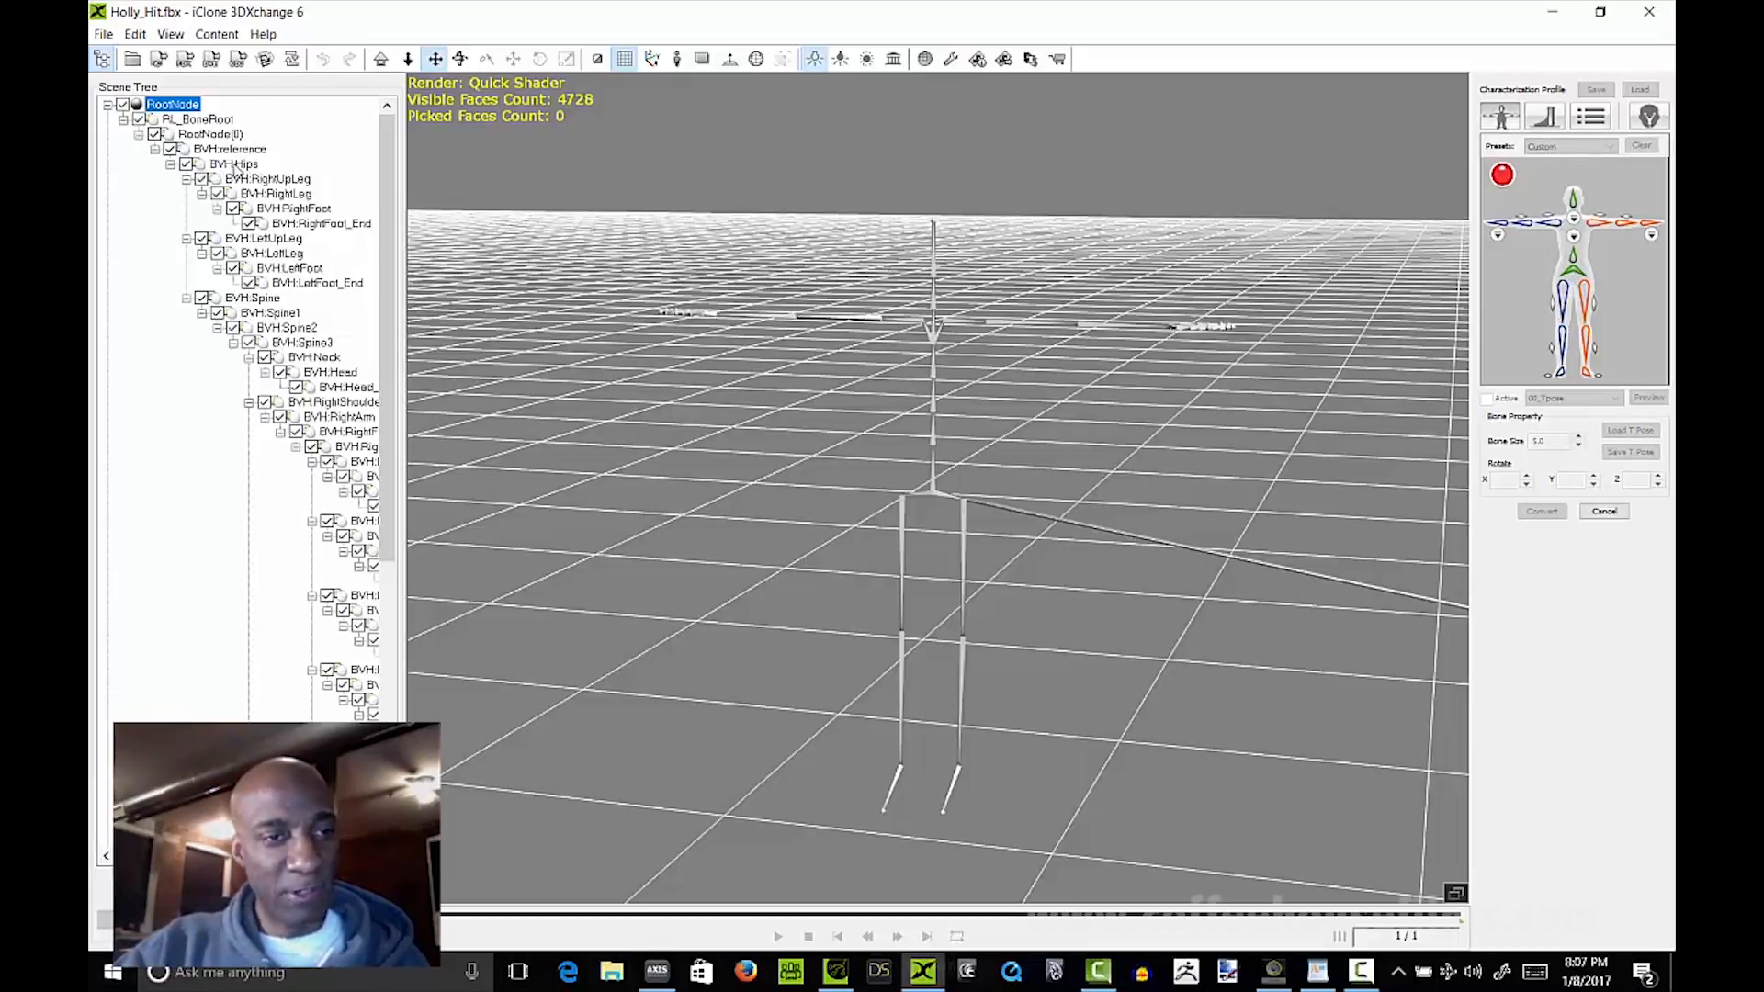
click(242, 168)
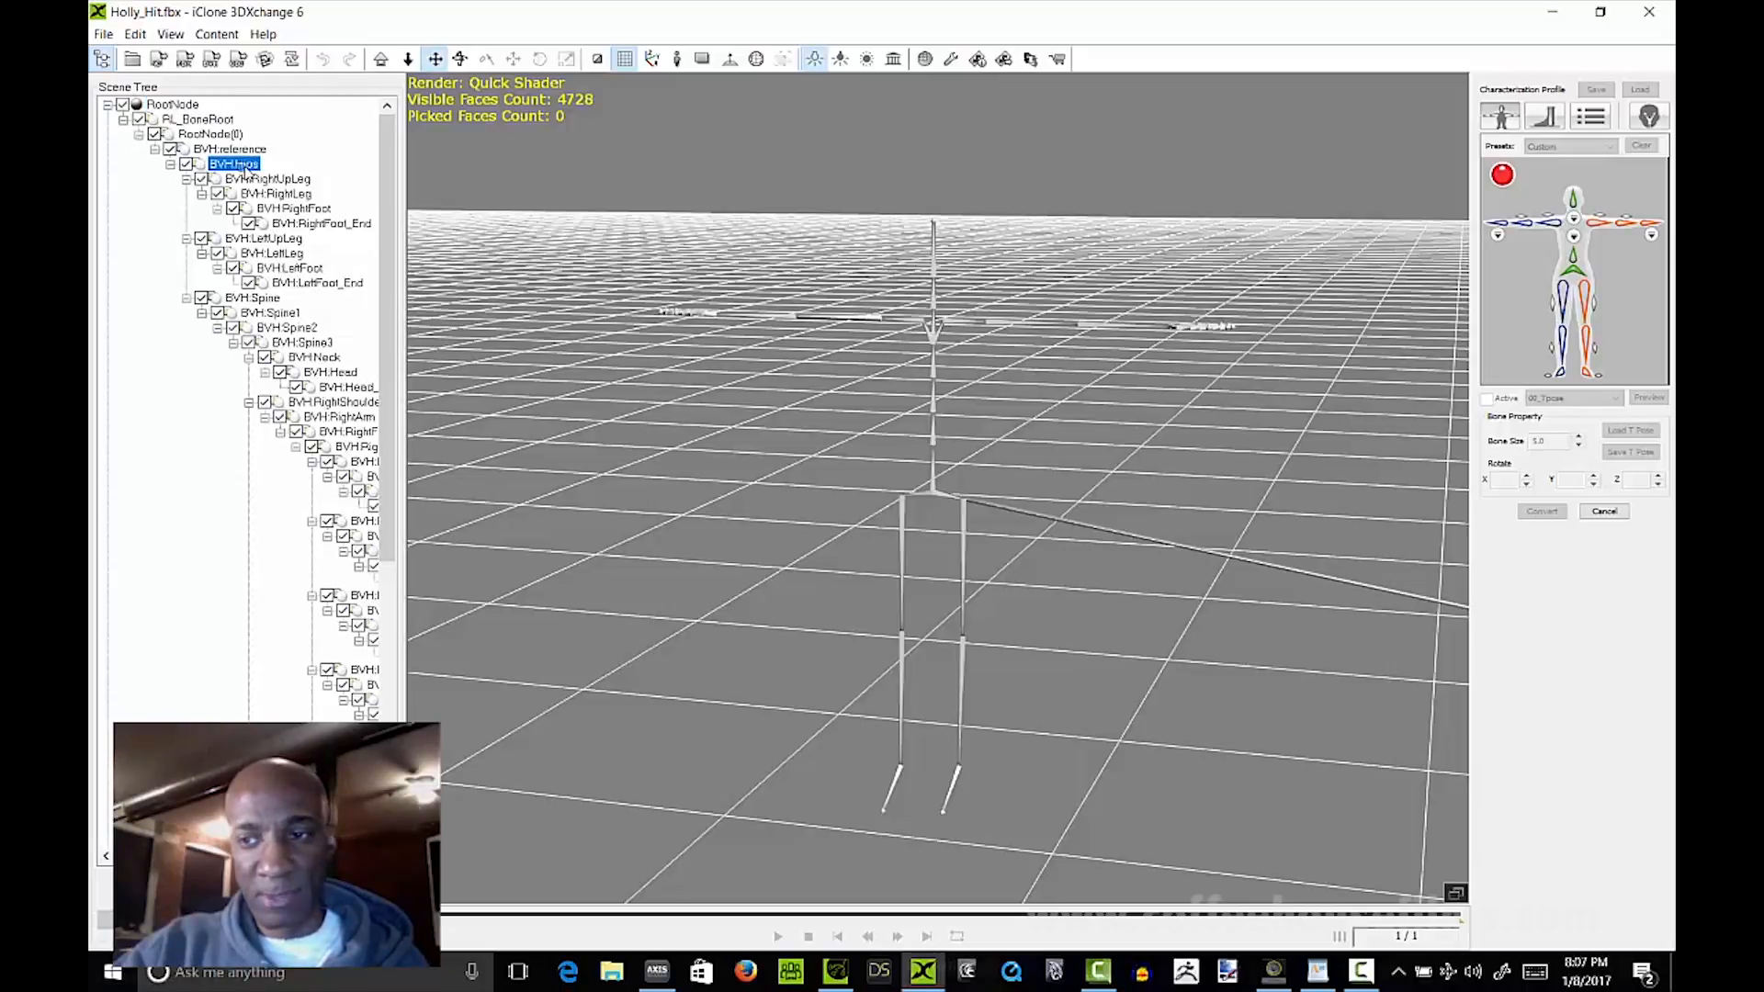
click(1586, 302)
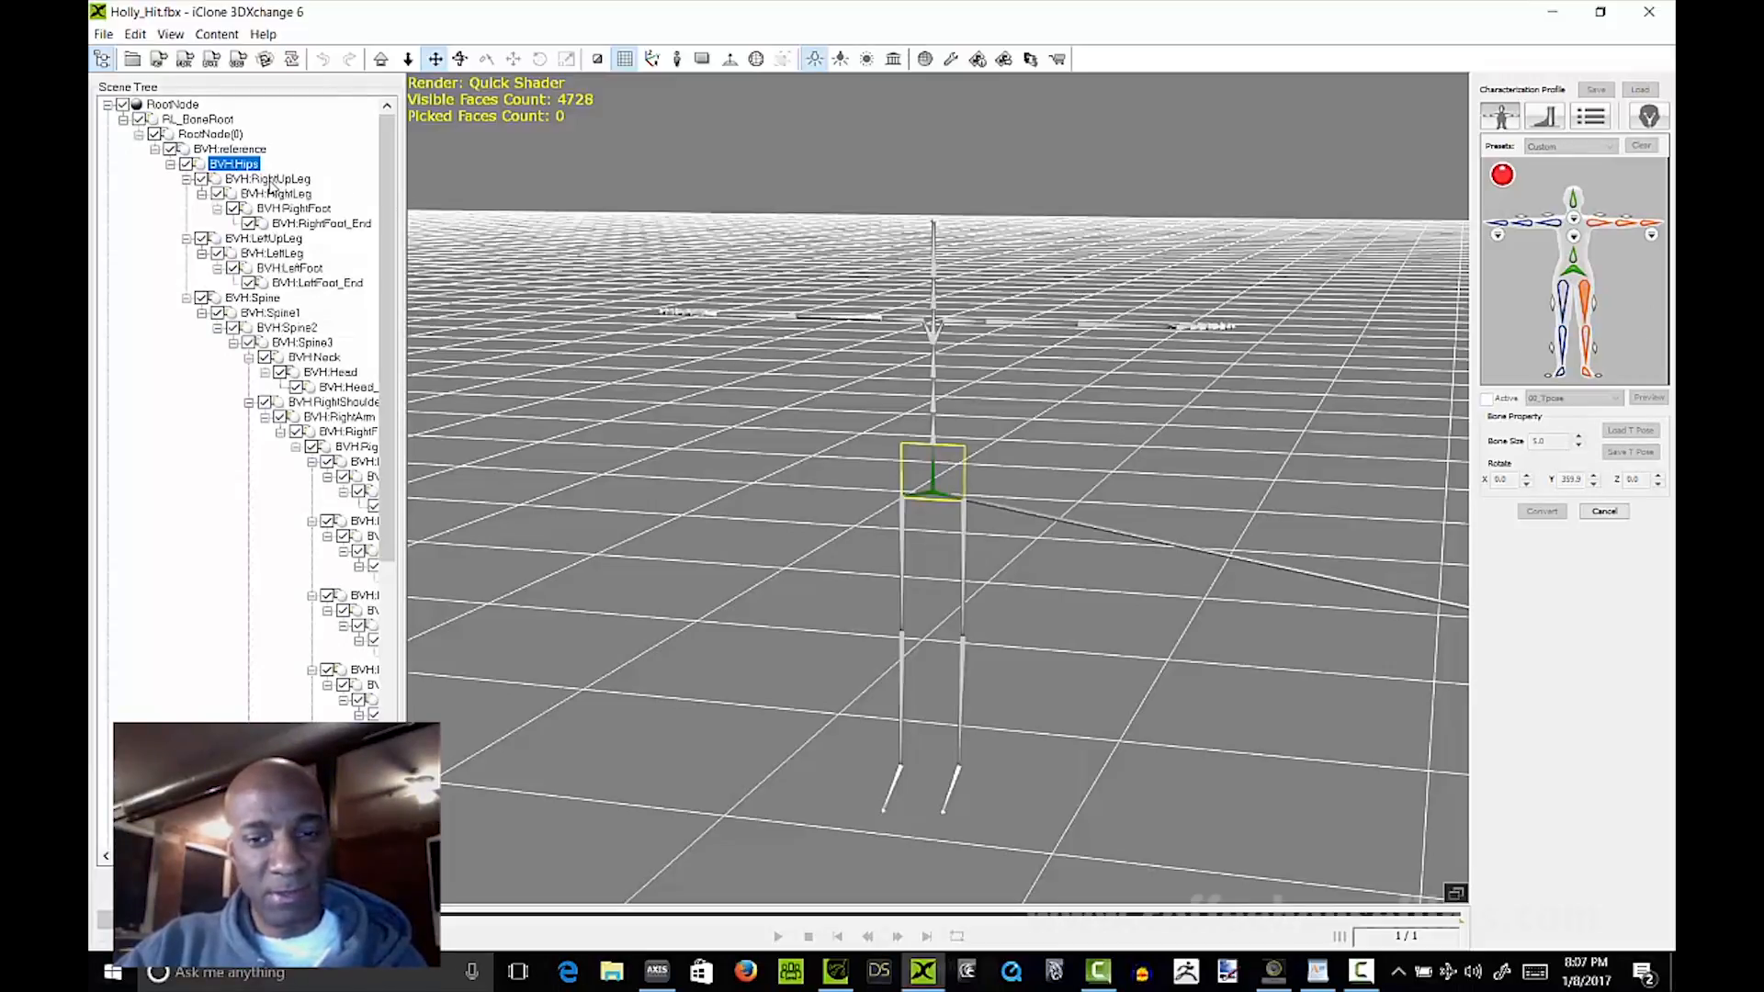
click(268, 180)
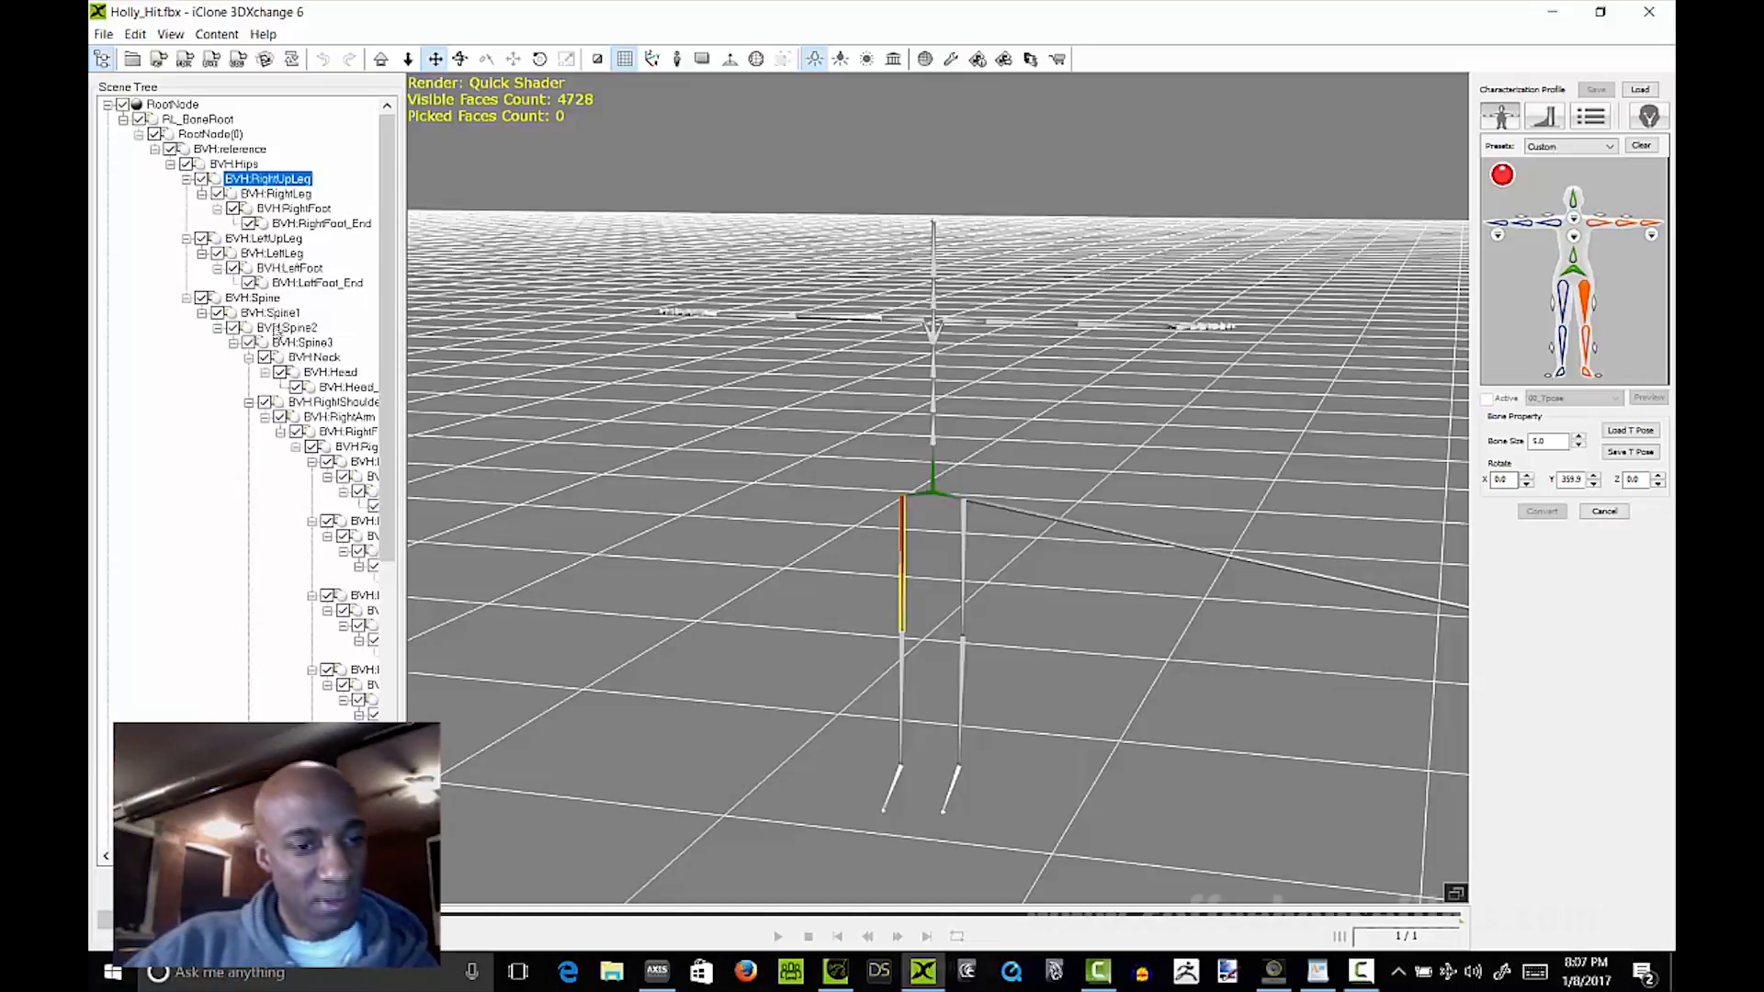
click(276, 240)
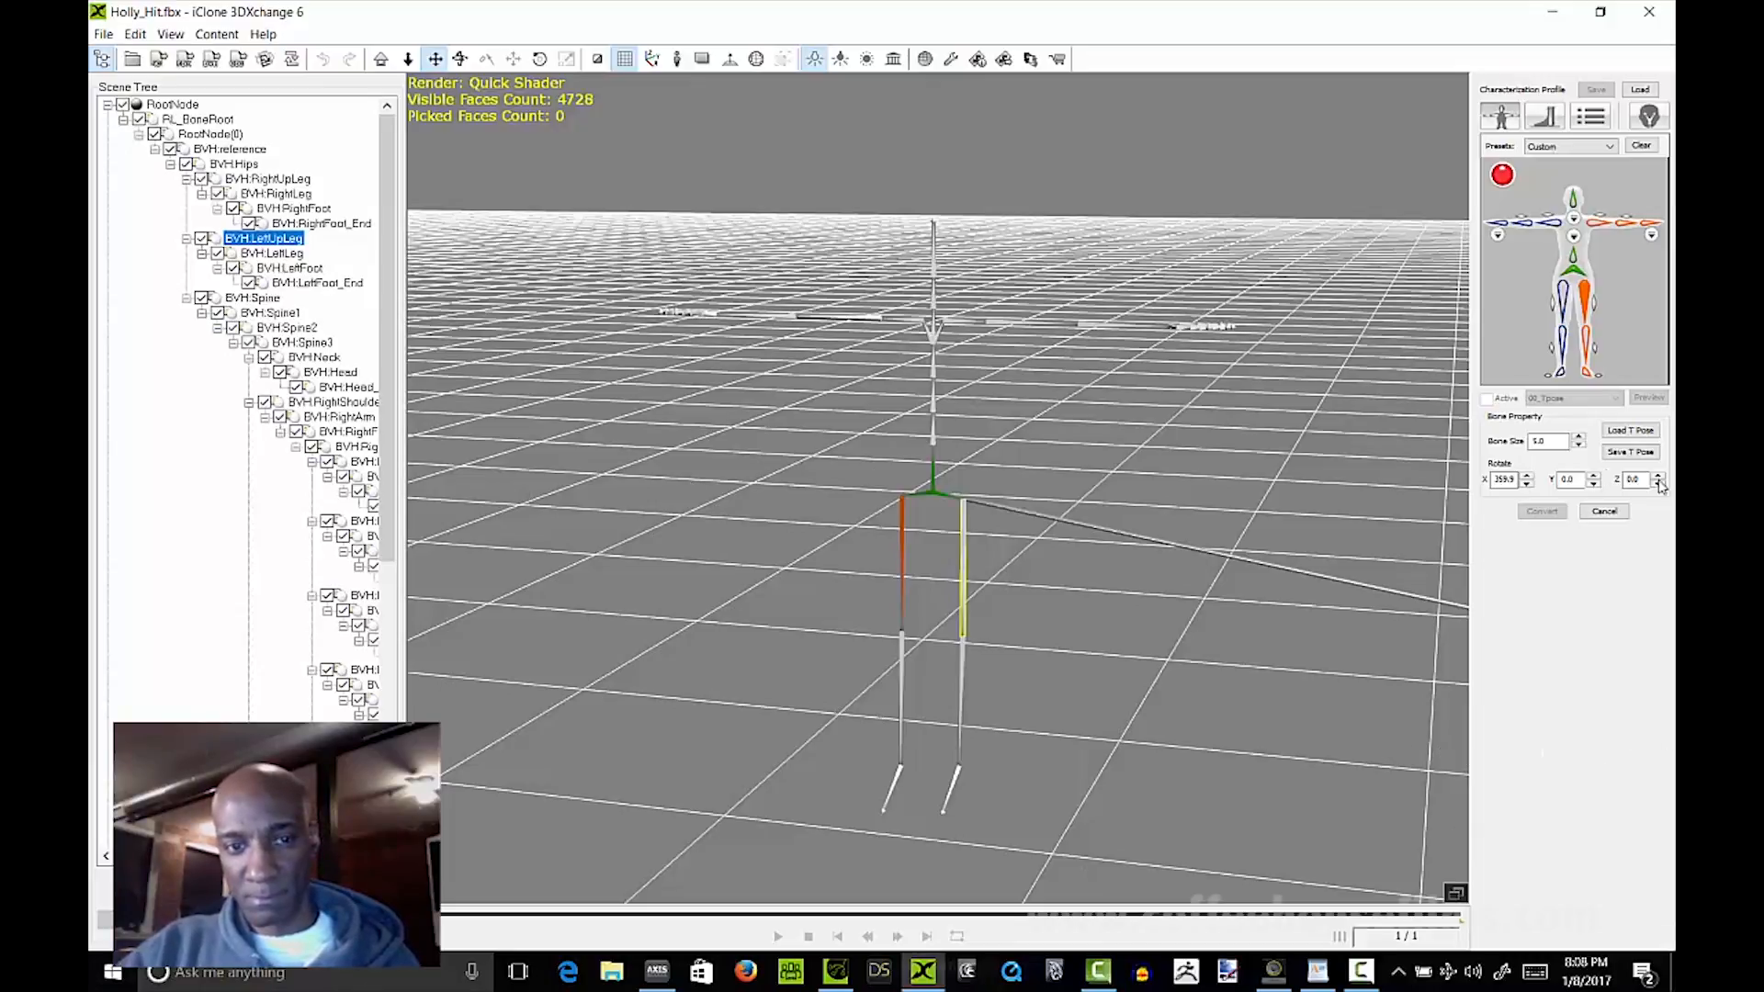
Step: Map the figure's left calf to BVH:LeftLeg and its left foot to BVH:LeftFoot
click(1592, 347)
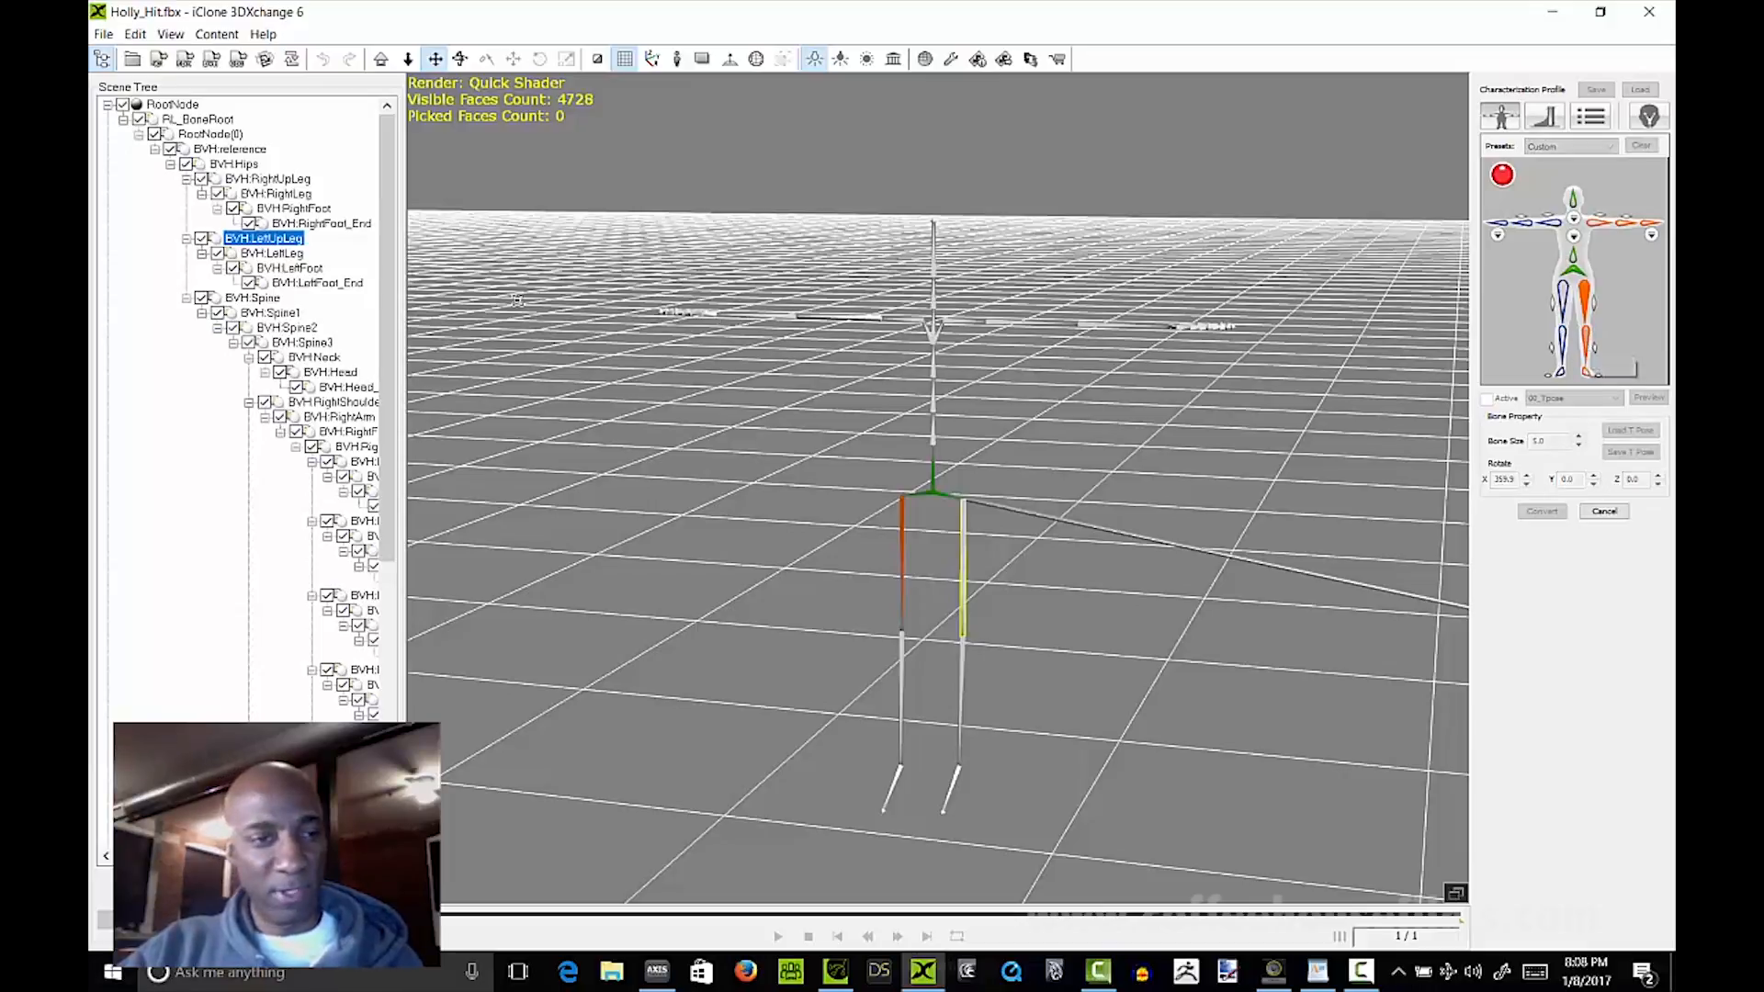
click(266, 254)
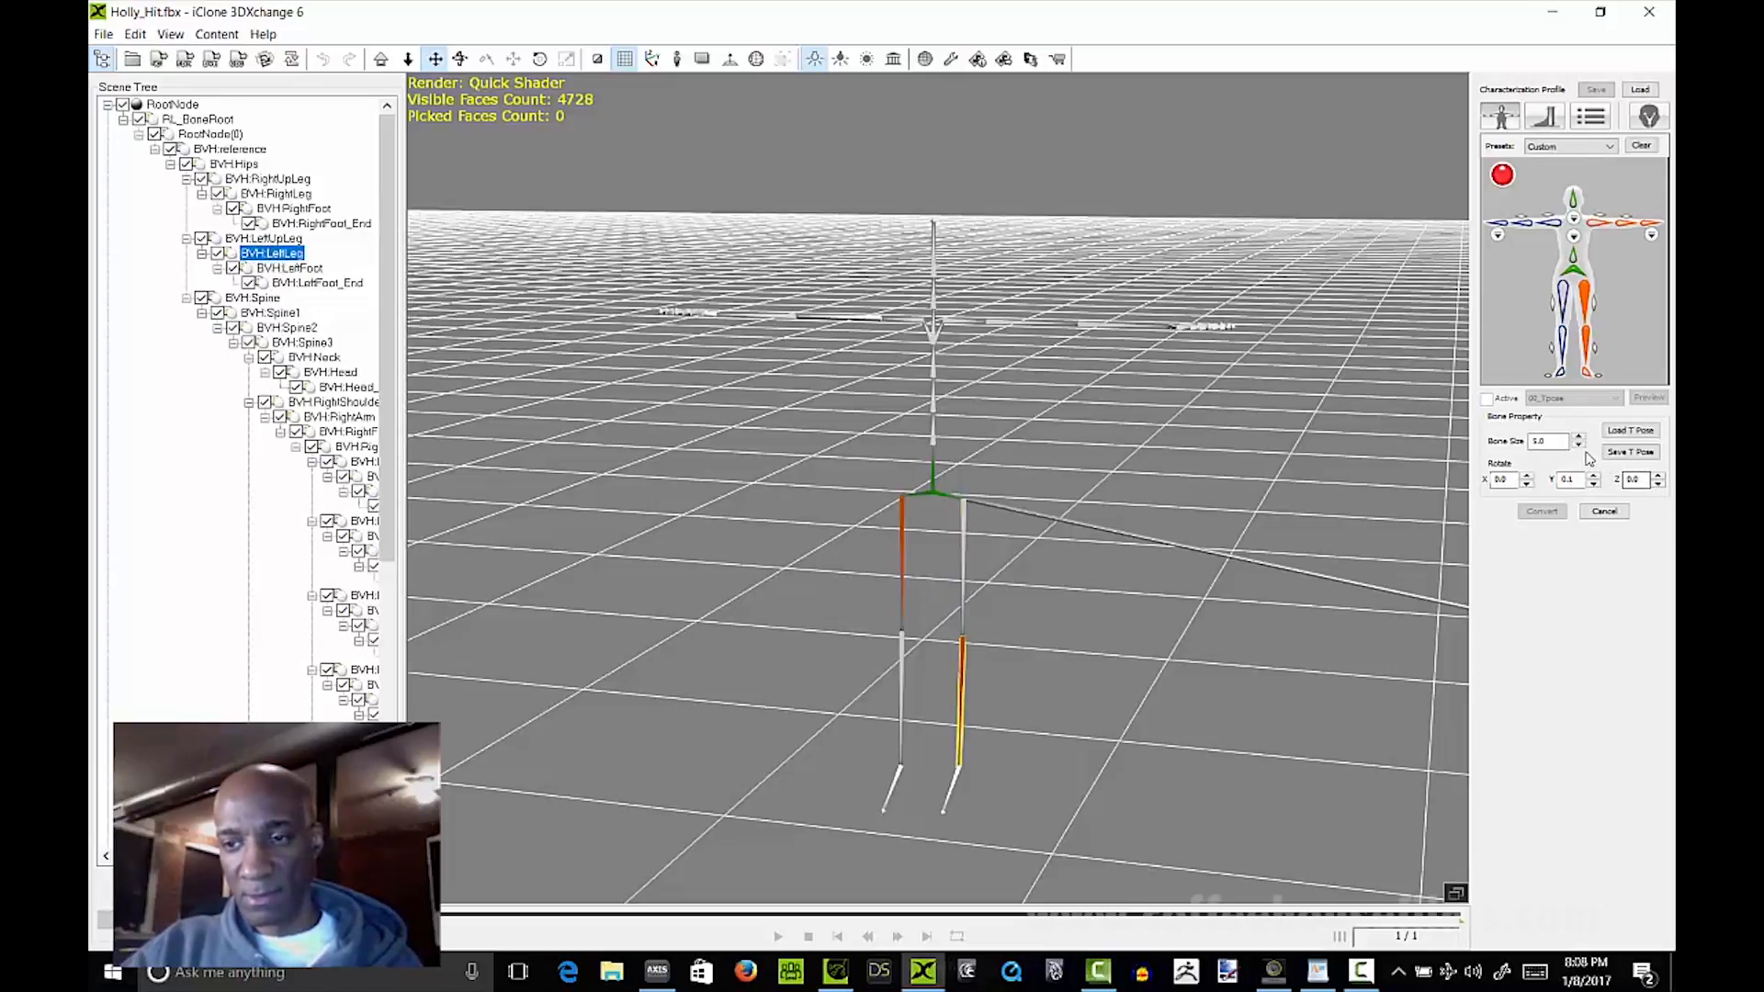
click(1584, 375)
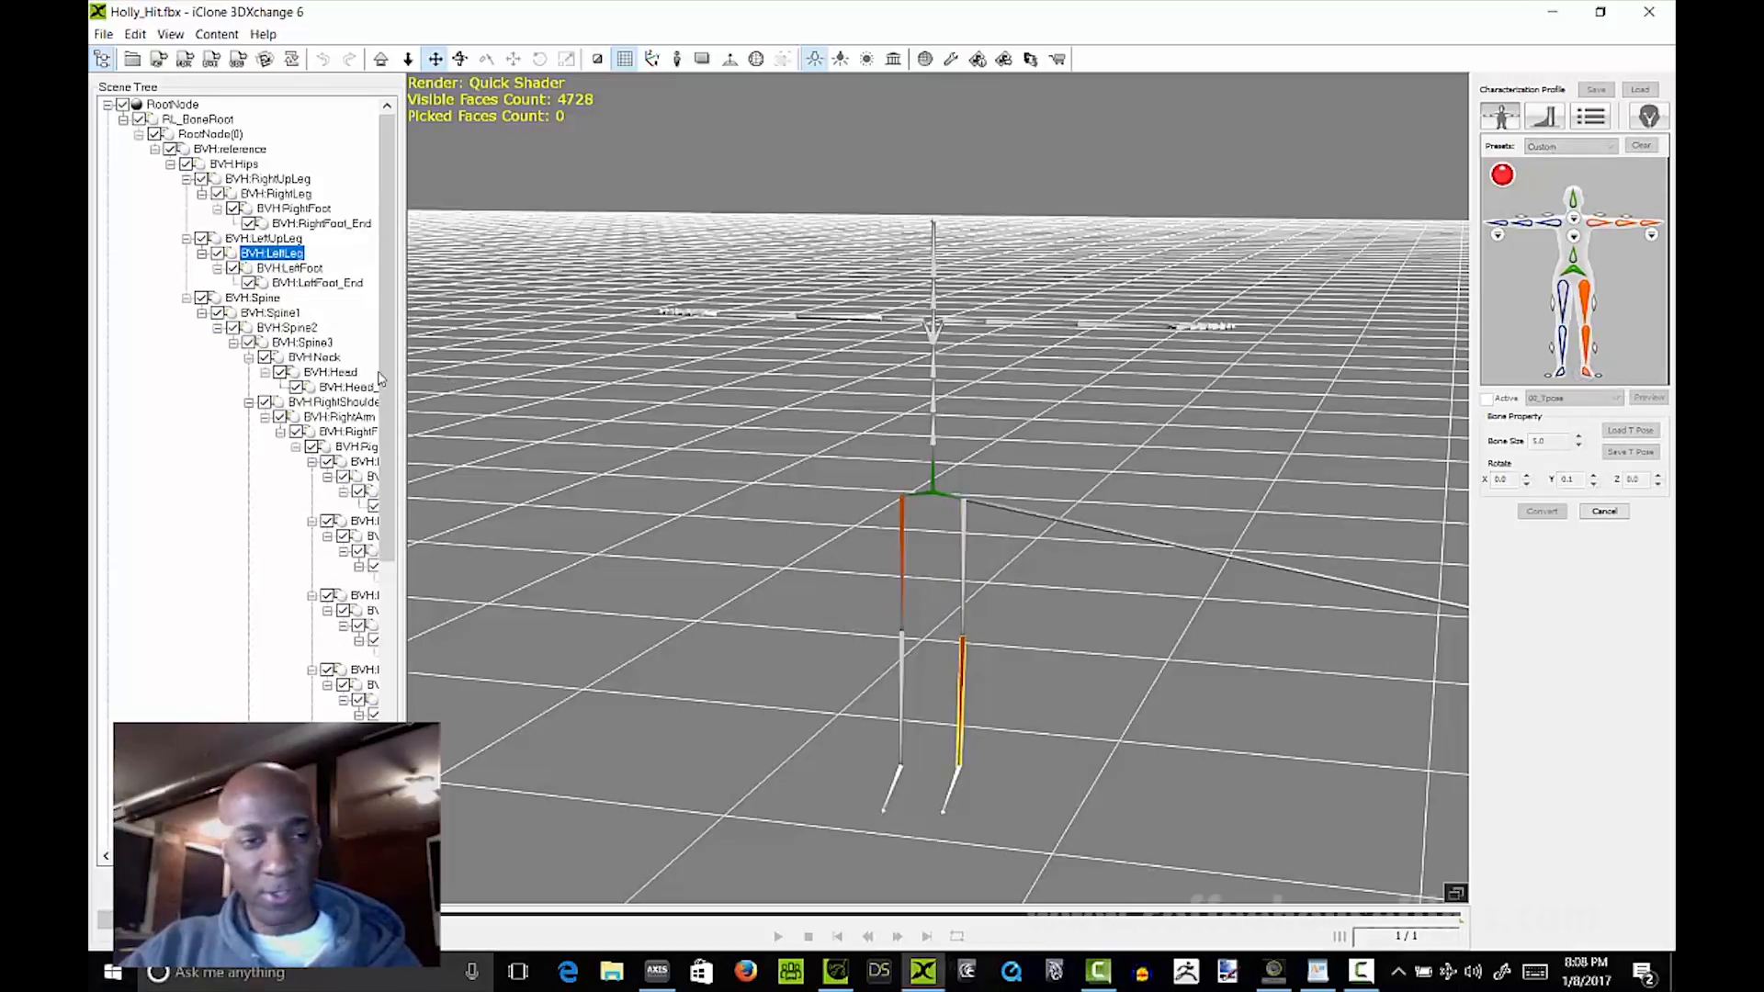
click(284, 268)
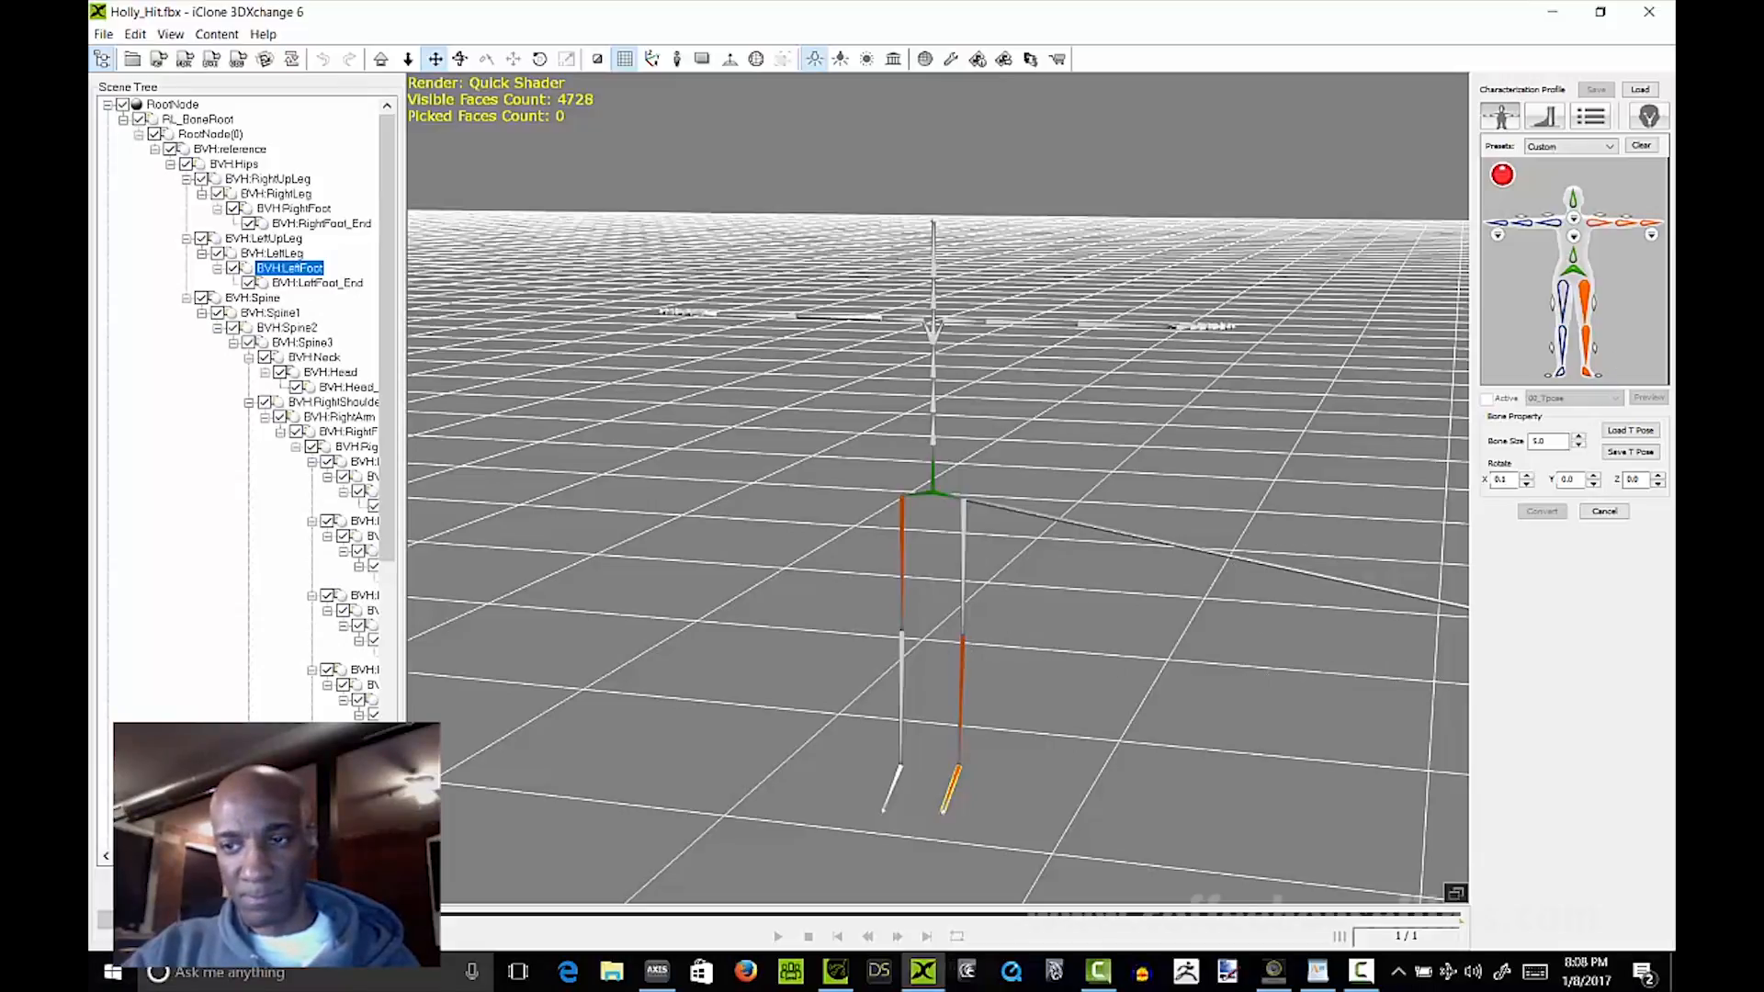
Step: Map the right thigh, calf and foot to BVH:RightUpLeg, BVH:RightLeg and BVH:RightFoot, and remap the left thigh to BVH:LeftUpLeg
click(1568, 299)
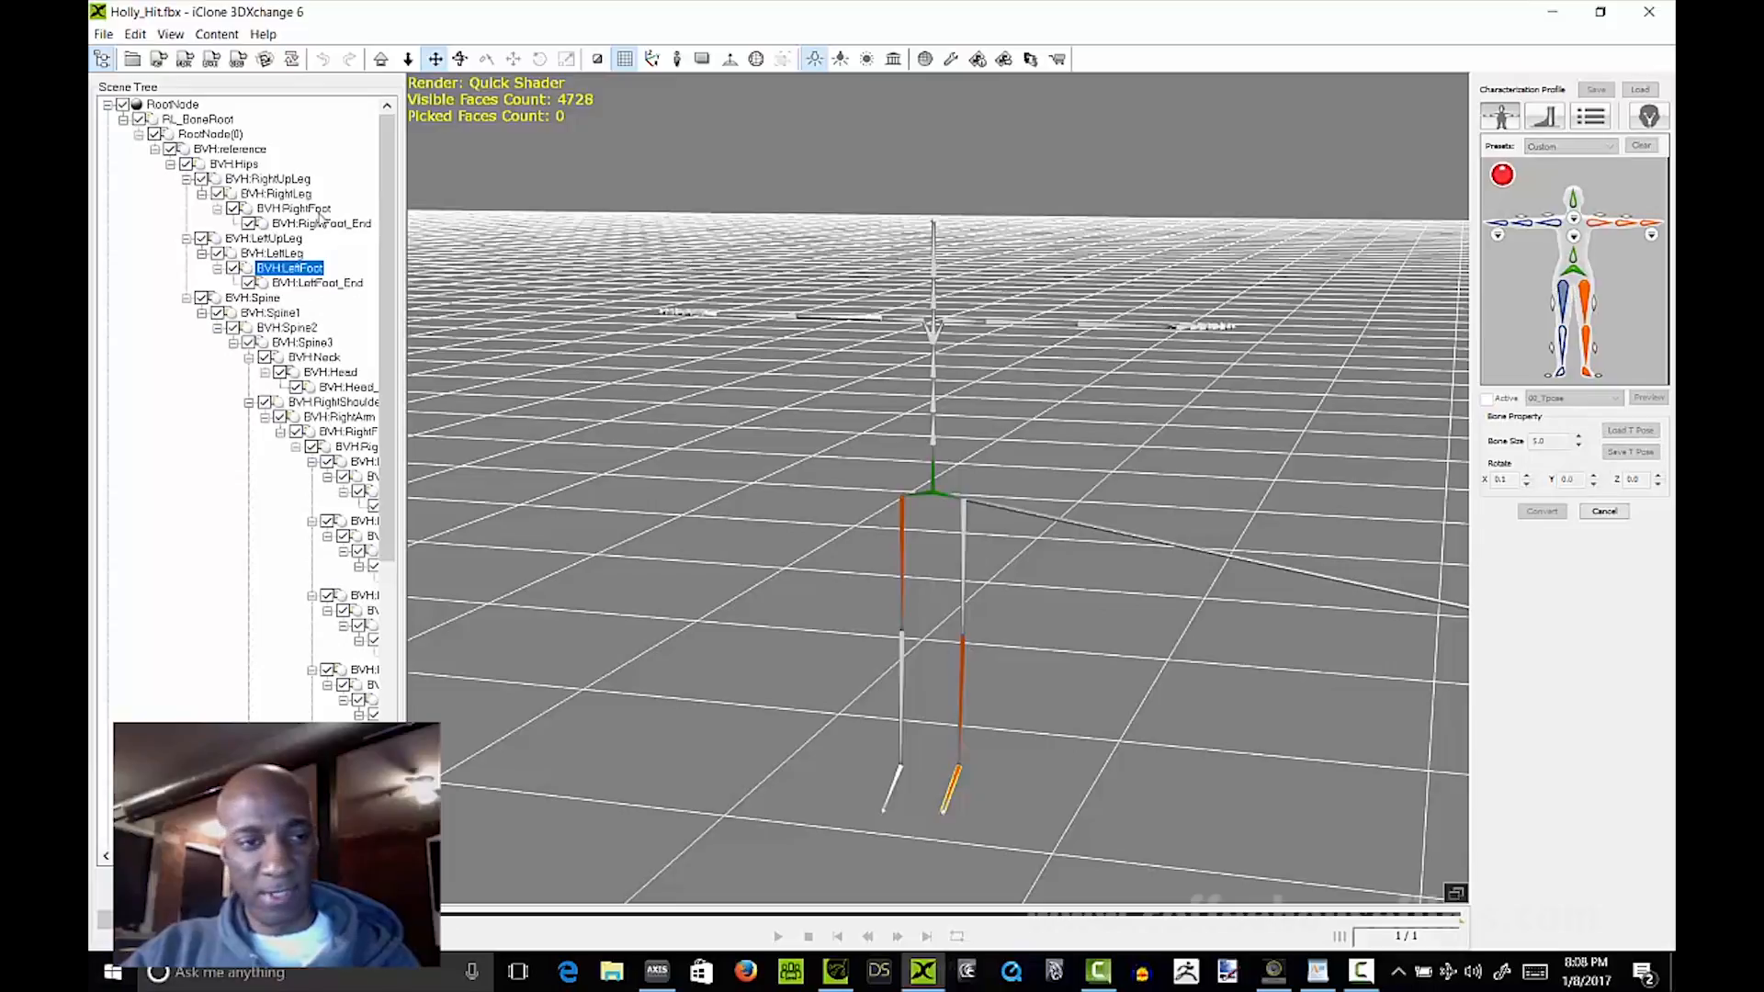
click(276, 179)
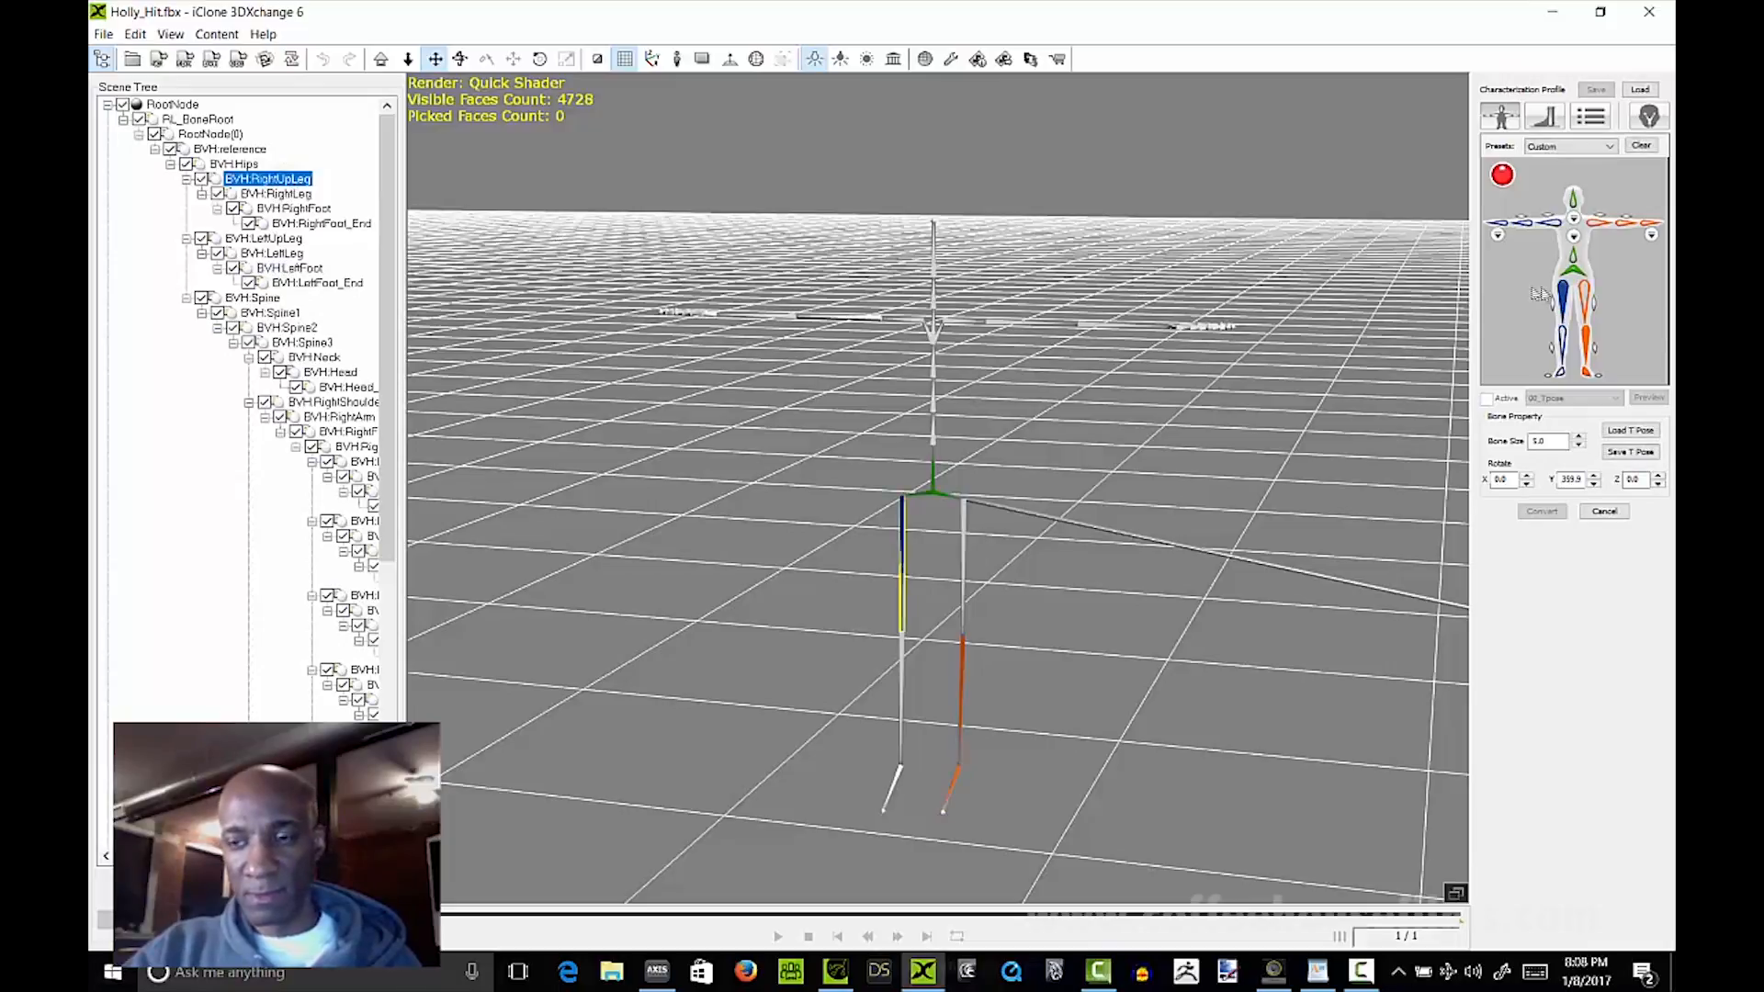
click(1587, 300)
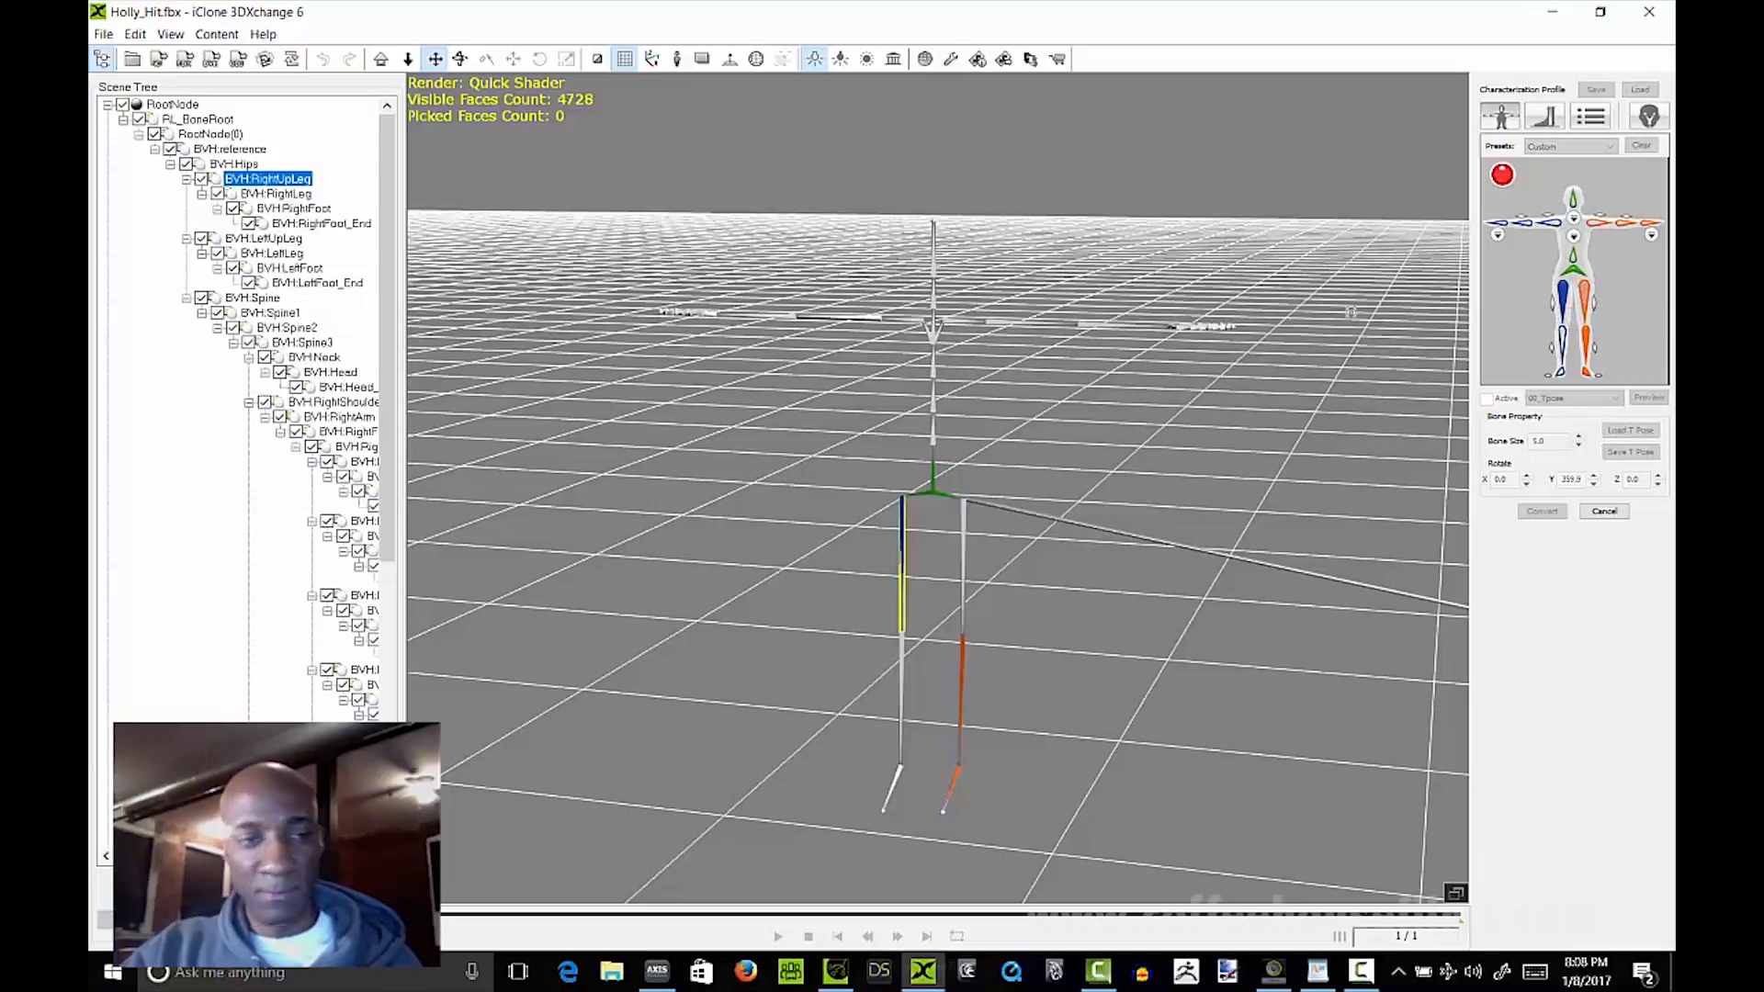
click(275, 240)
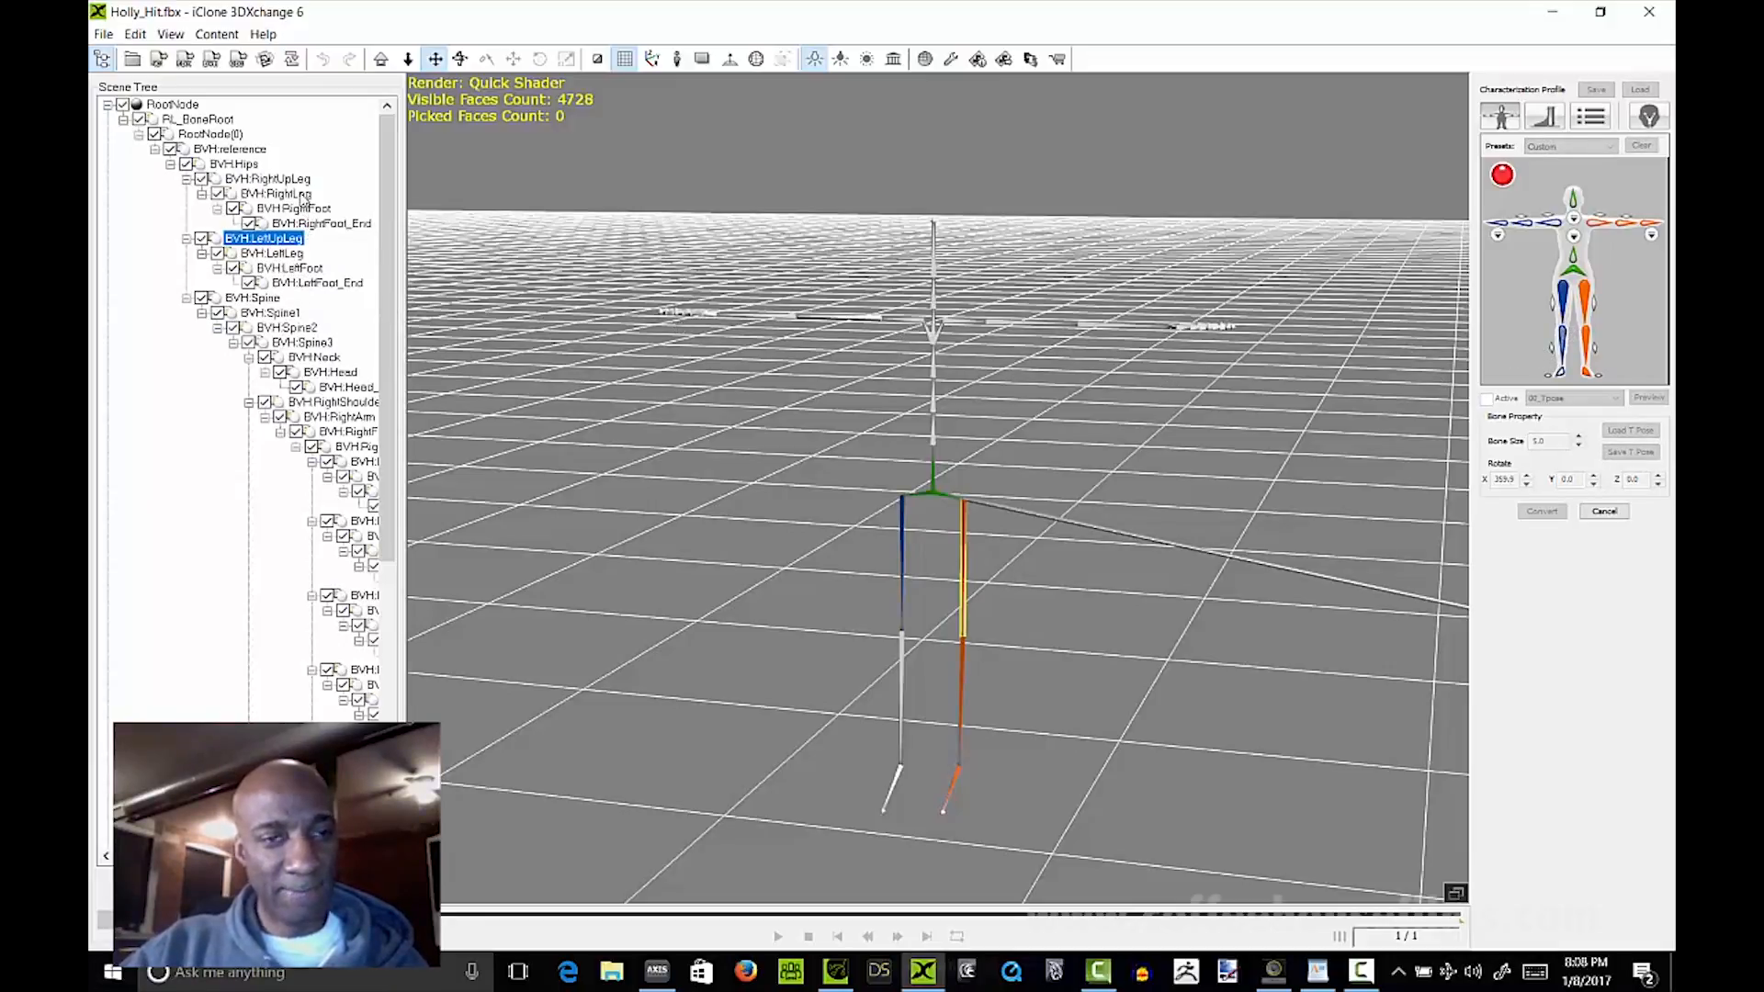
click(303, 195)
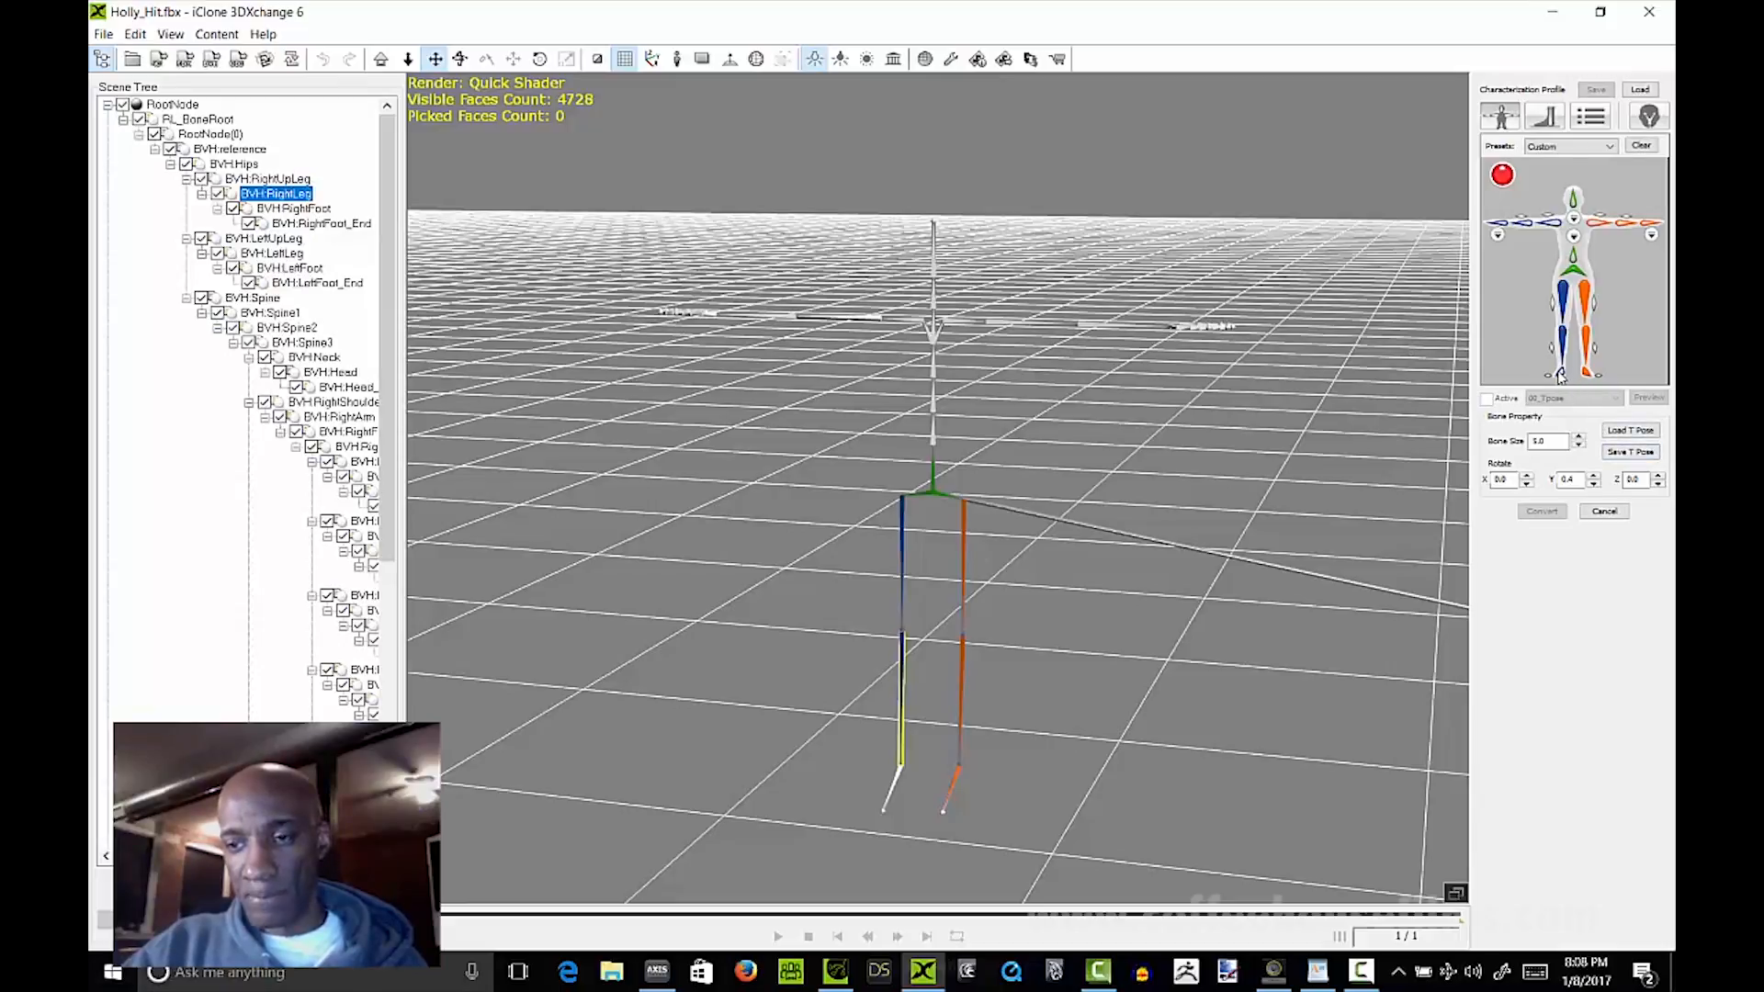
click(286, 209)
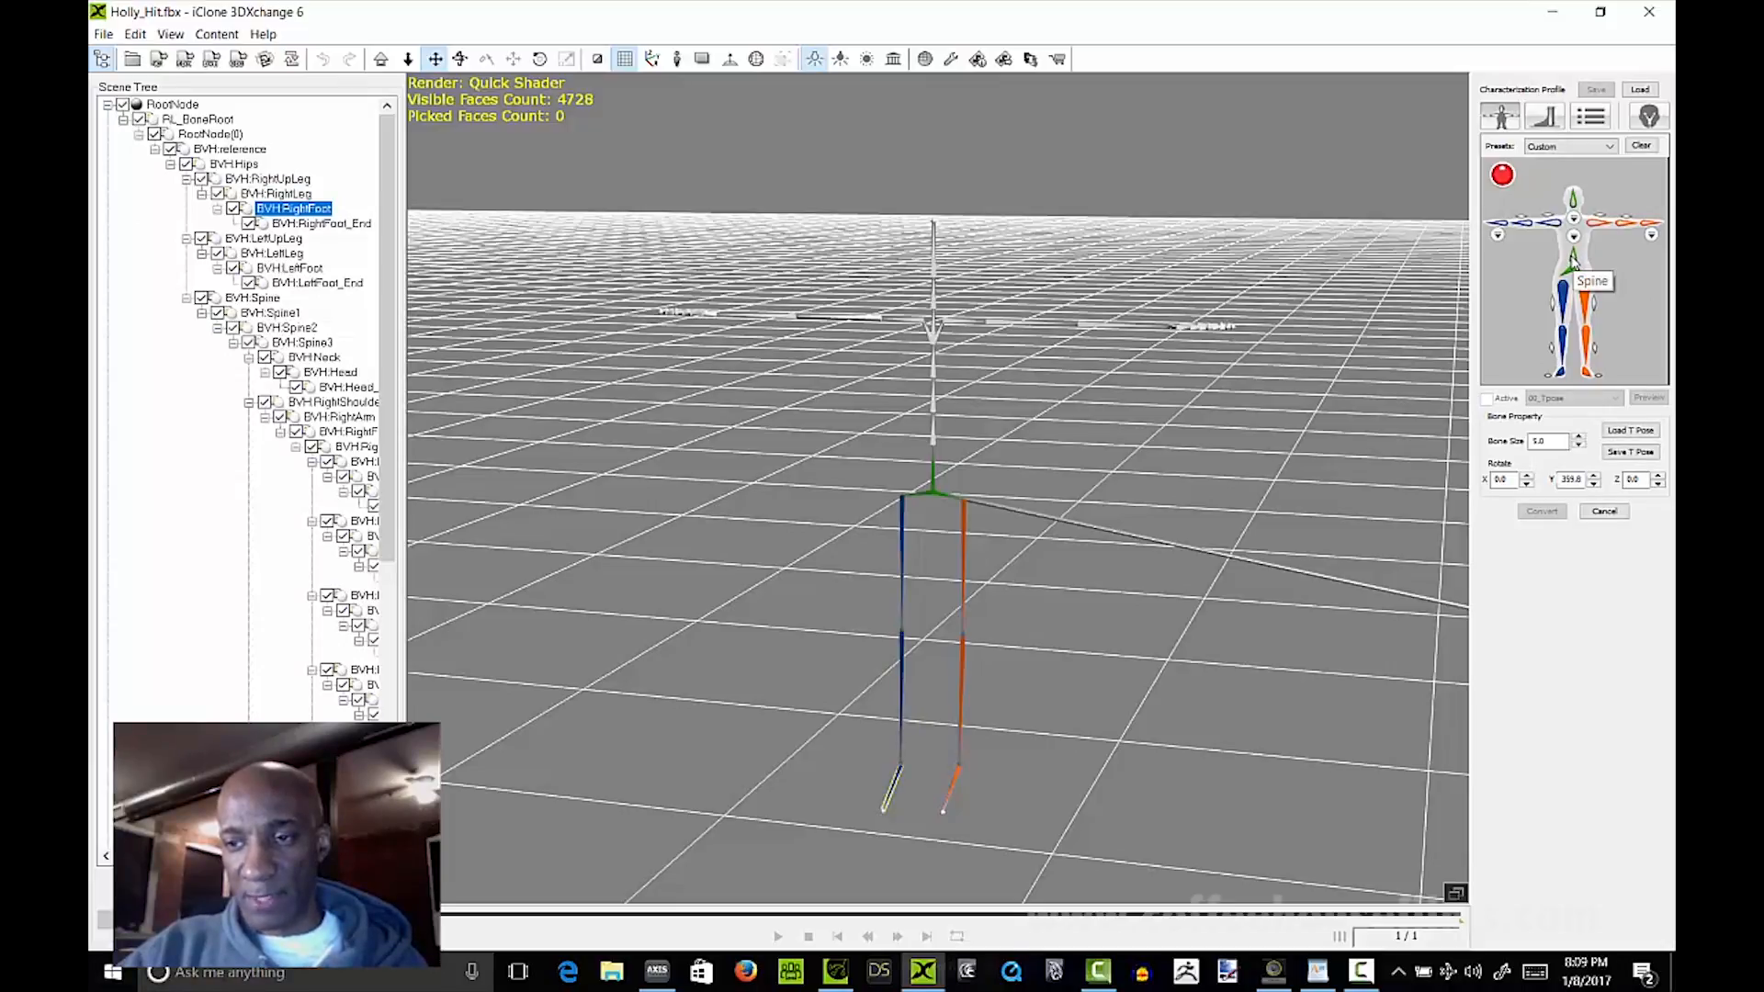
Step: Map the figure's spine to BVH:Spine and the three lowest detailed spine bones to BVH:Spine1, BVH:Spine2 and BVH:Spine3 in ascending order
click(1574, 265)
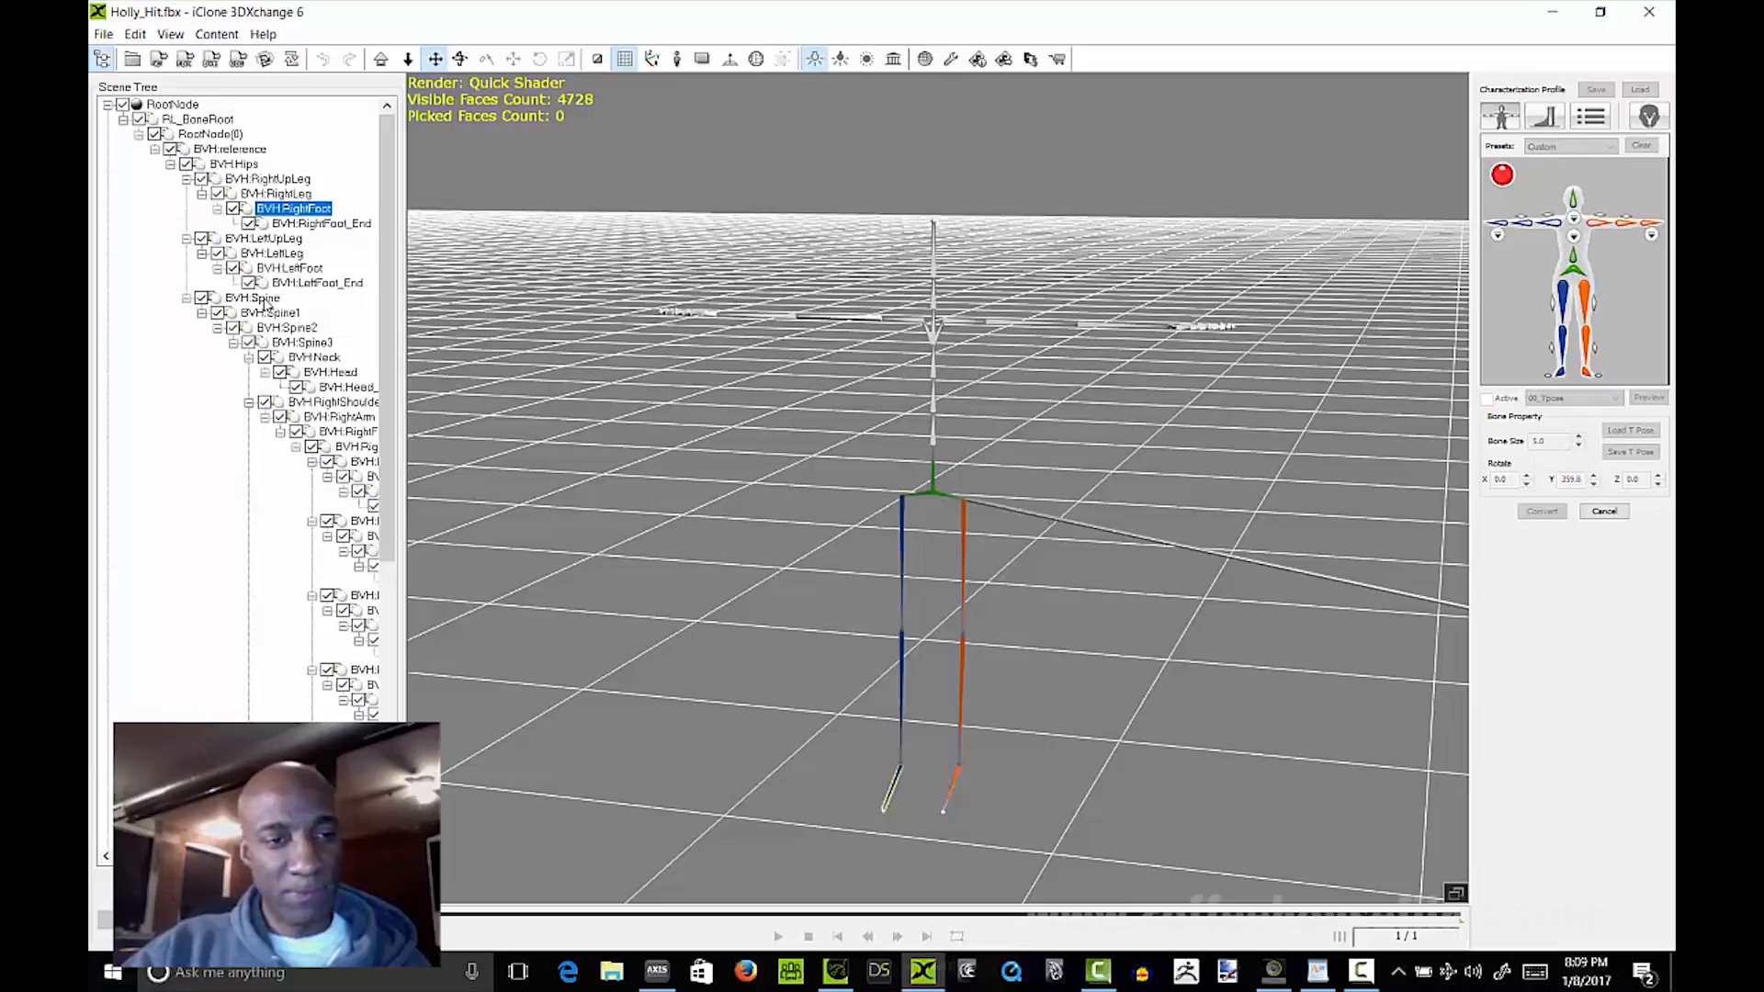
click(263, 301)
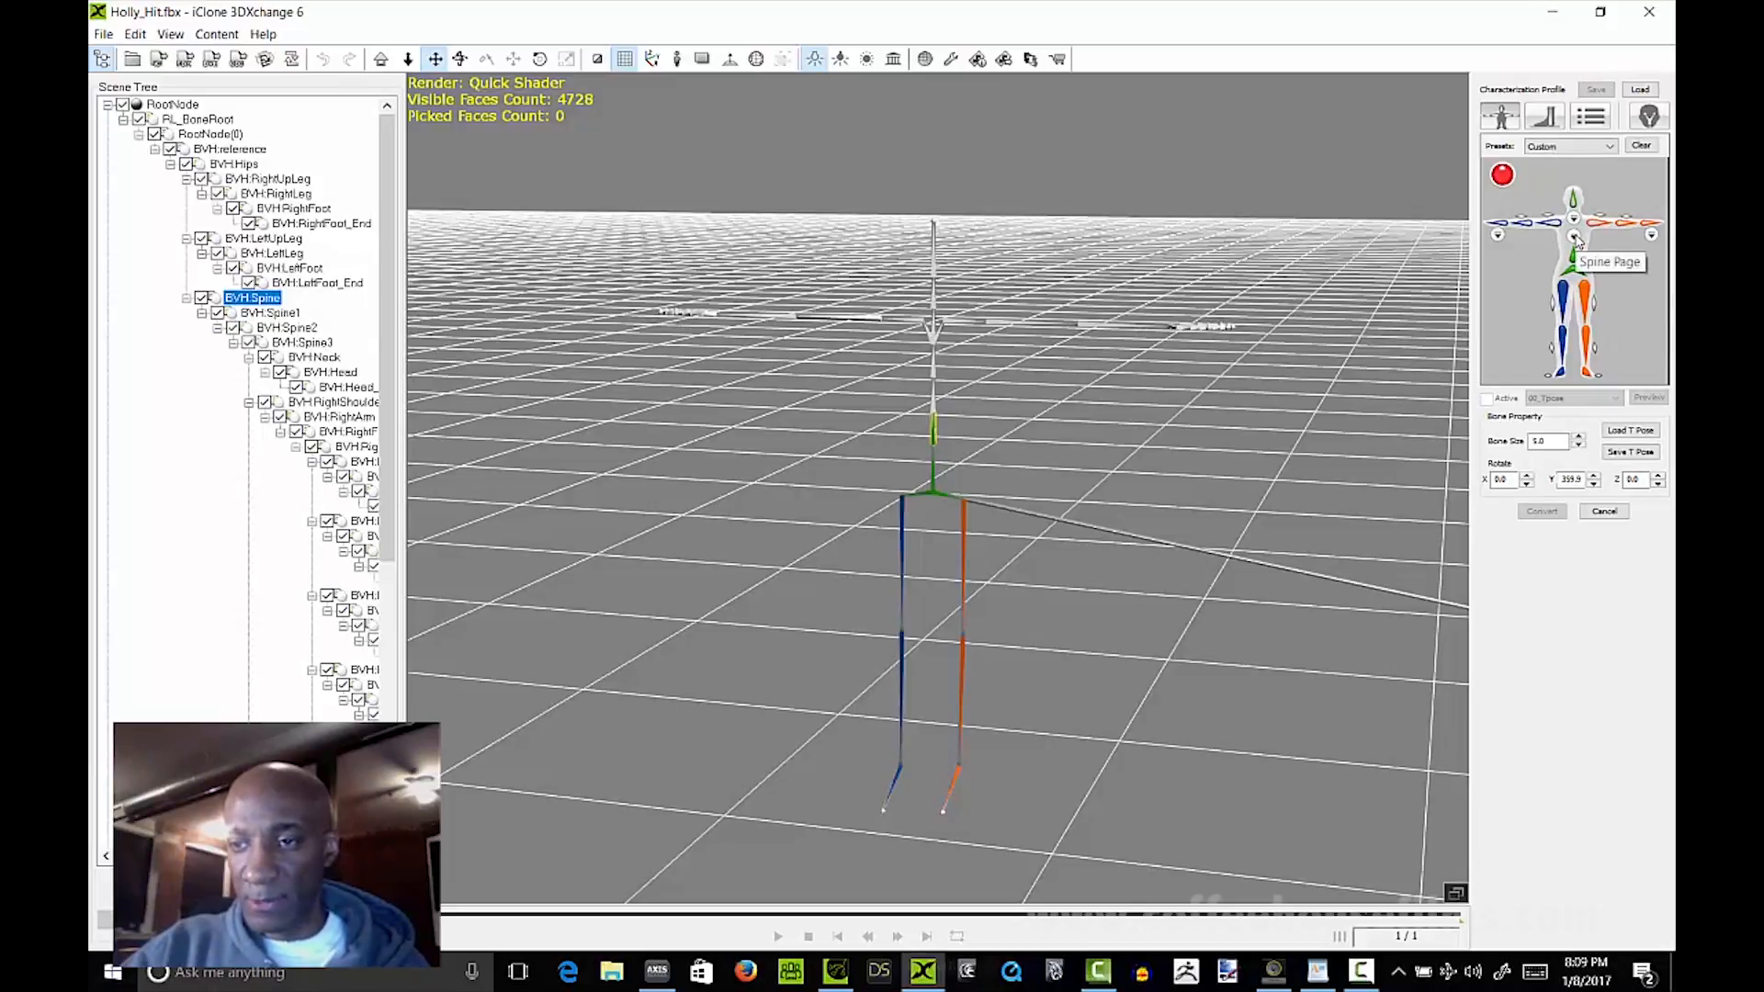
click(1576, 241)
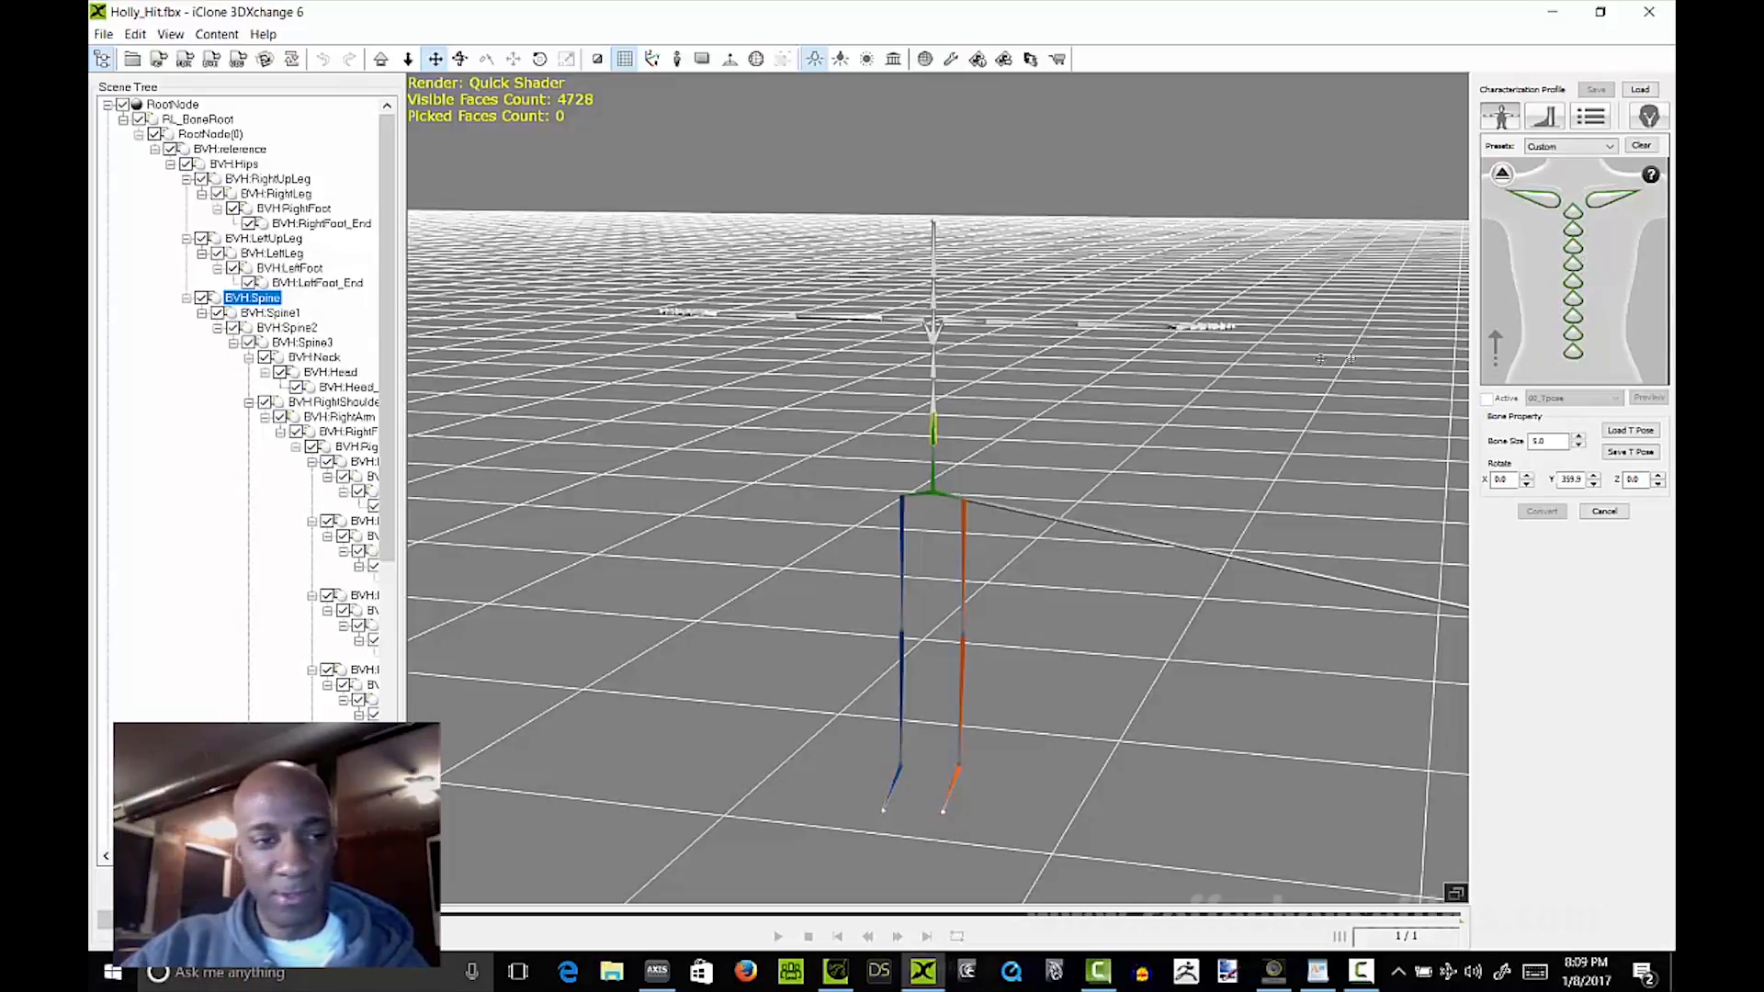
click(1574, 353)
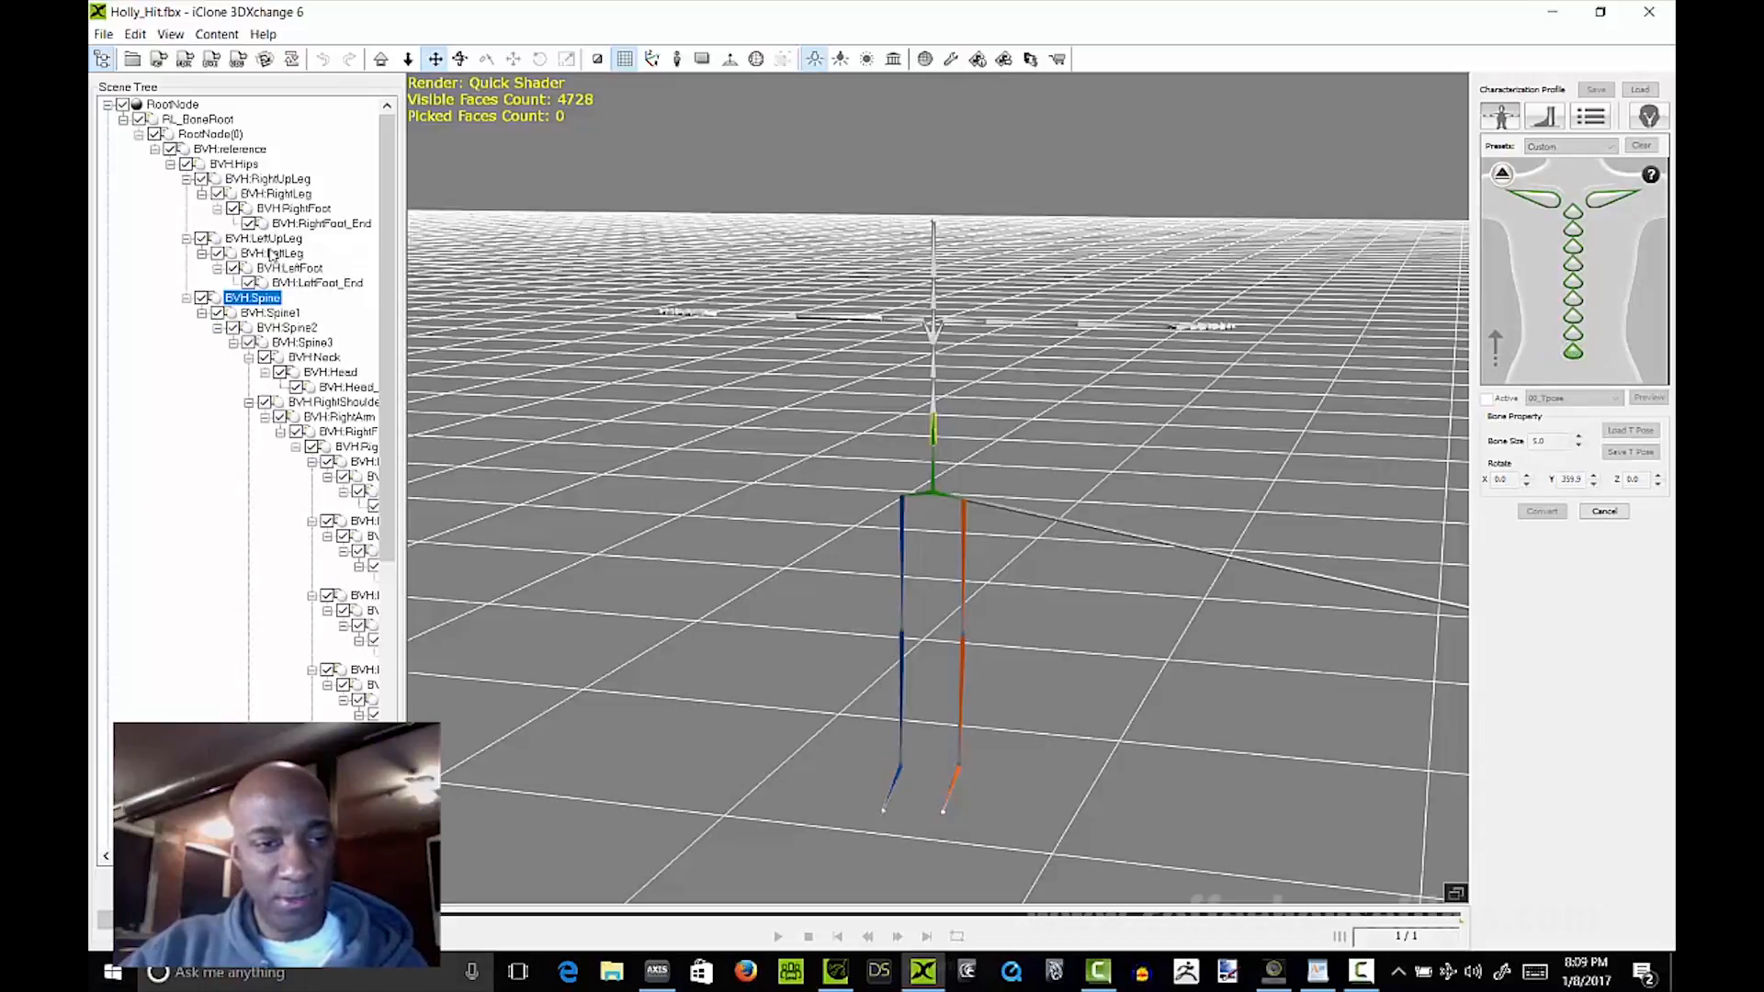
click(281, 314)
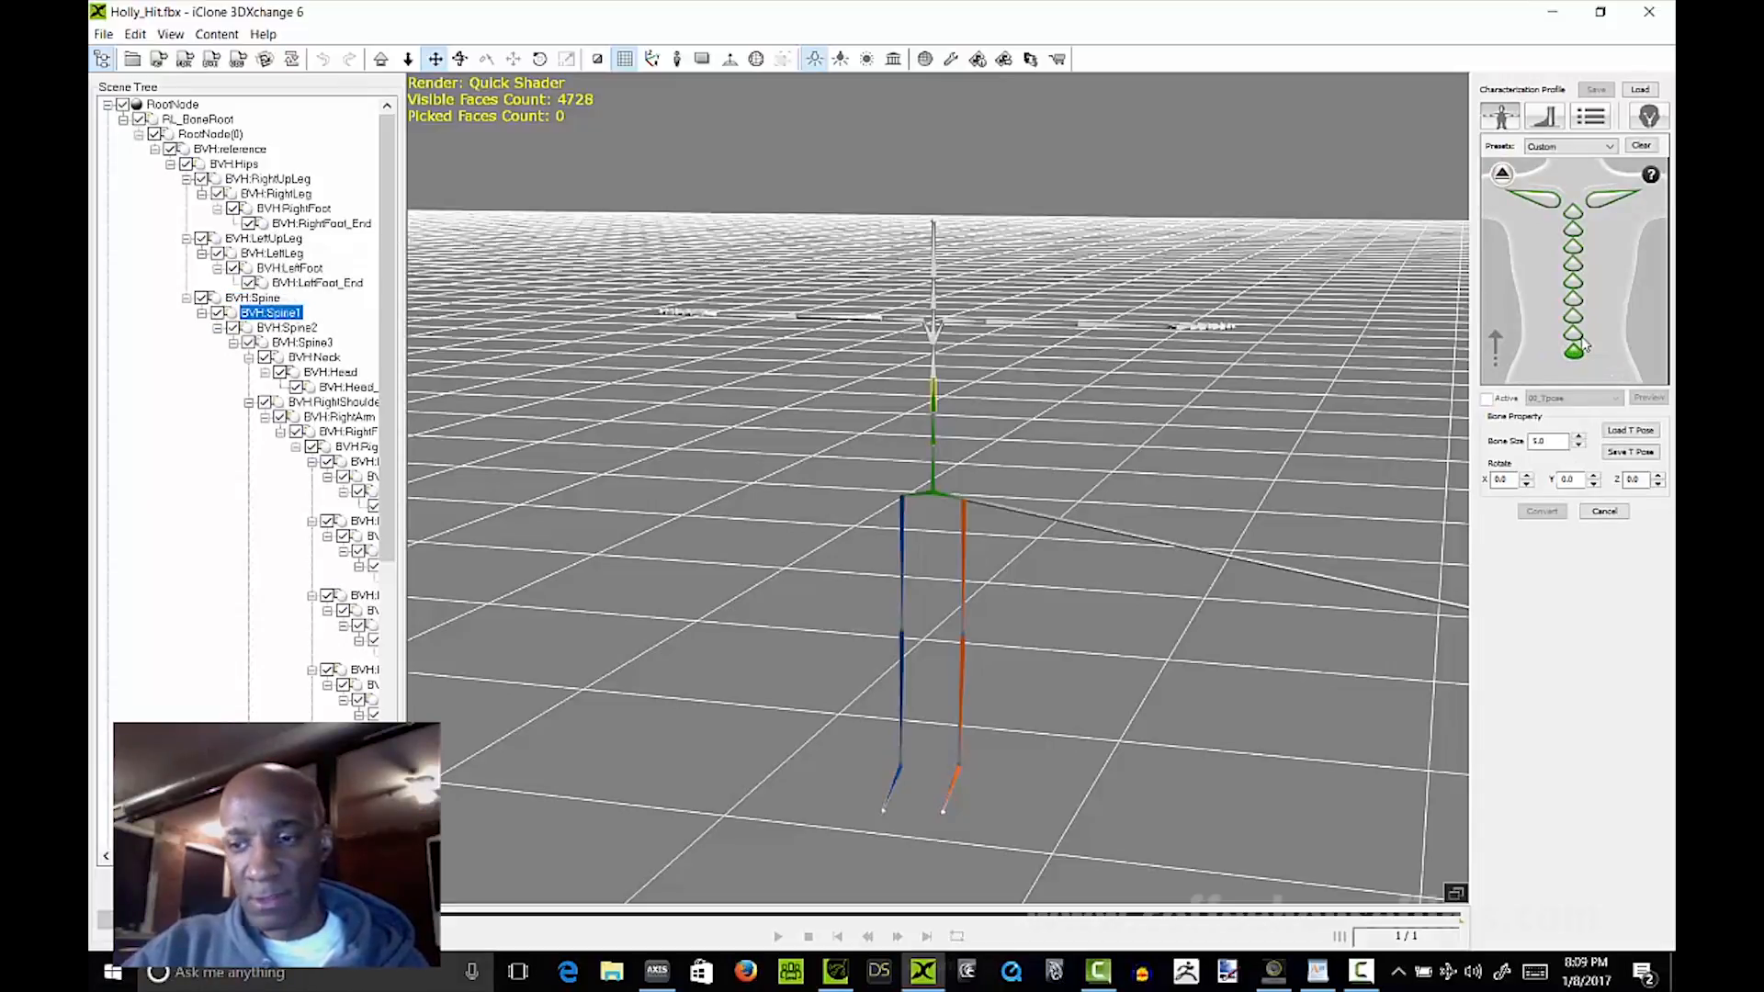
click(292, 329)
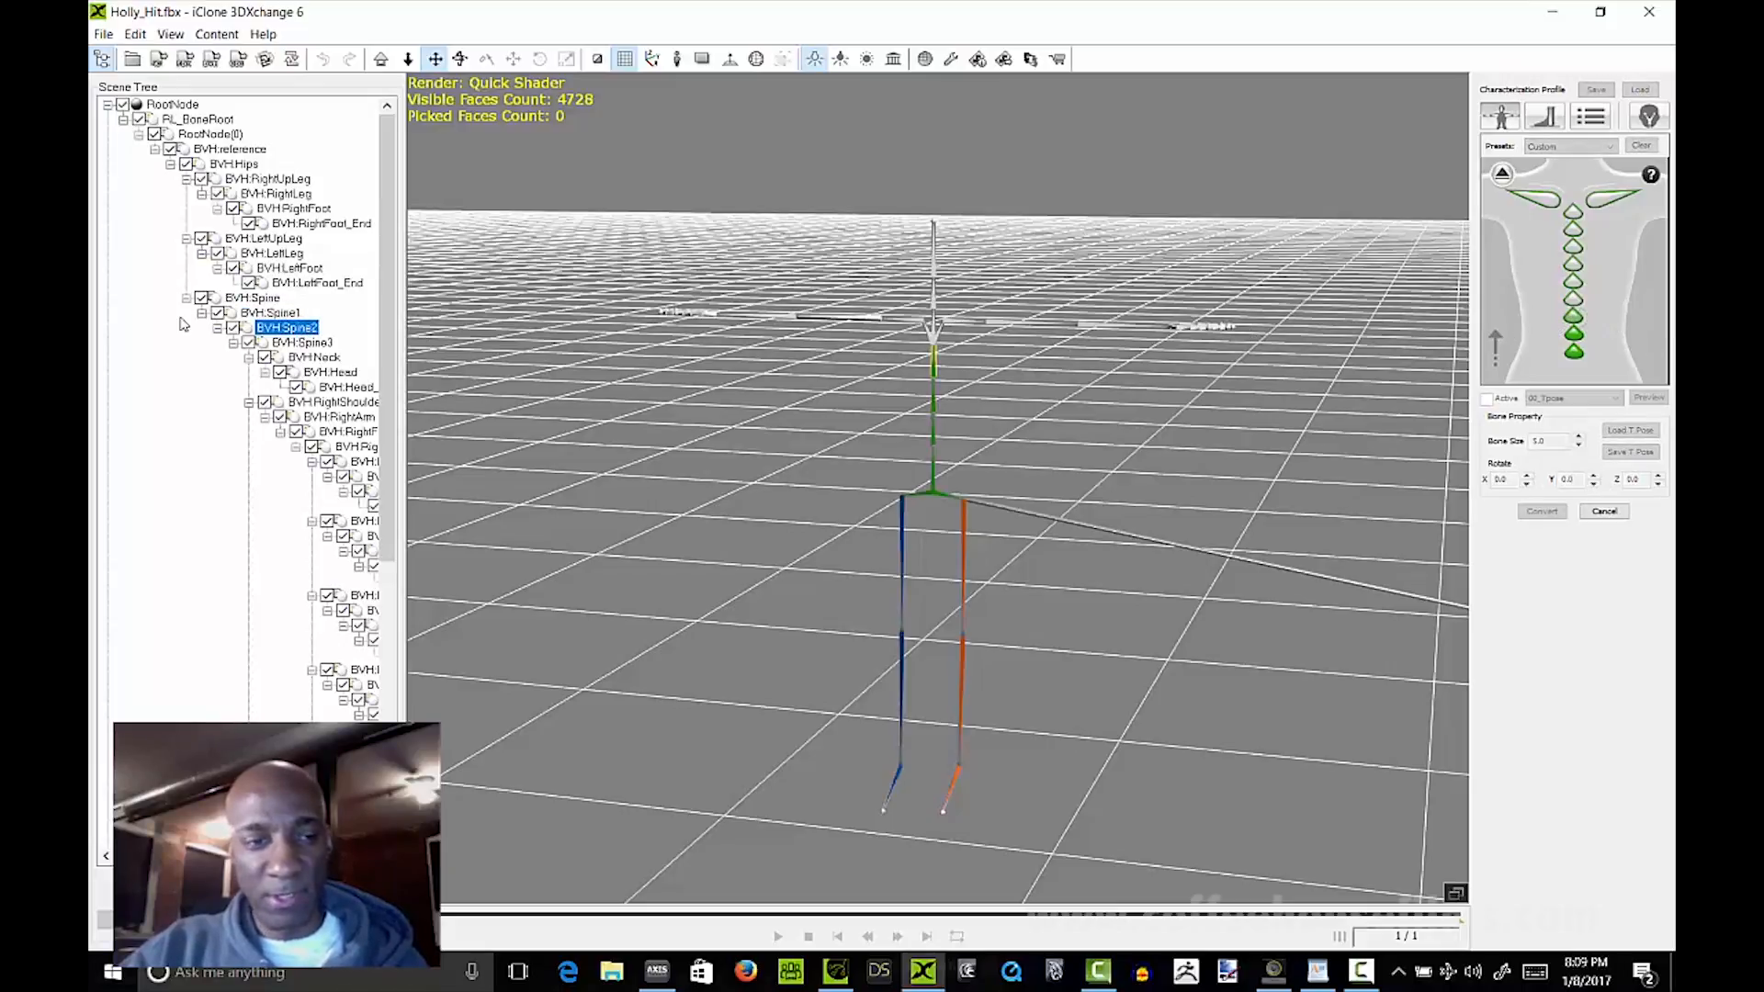
click(290, 343)
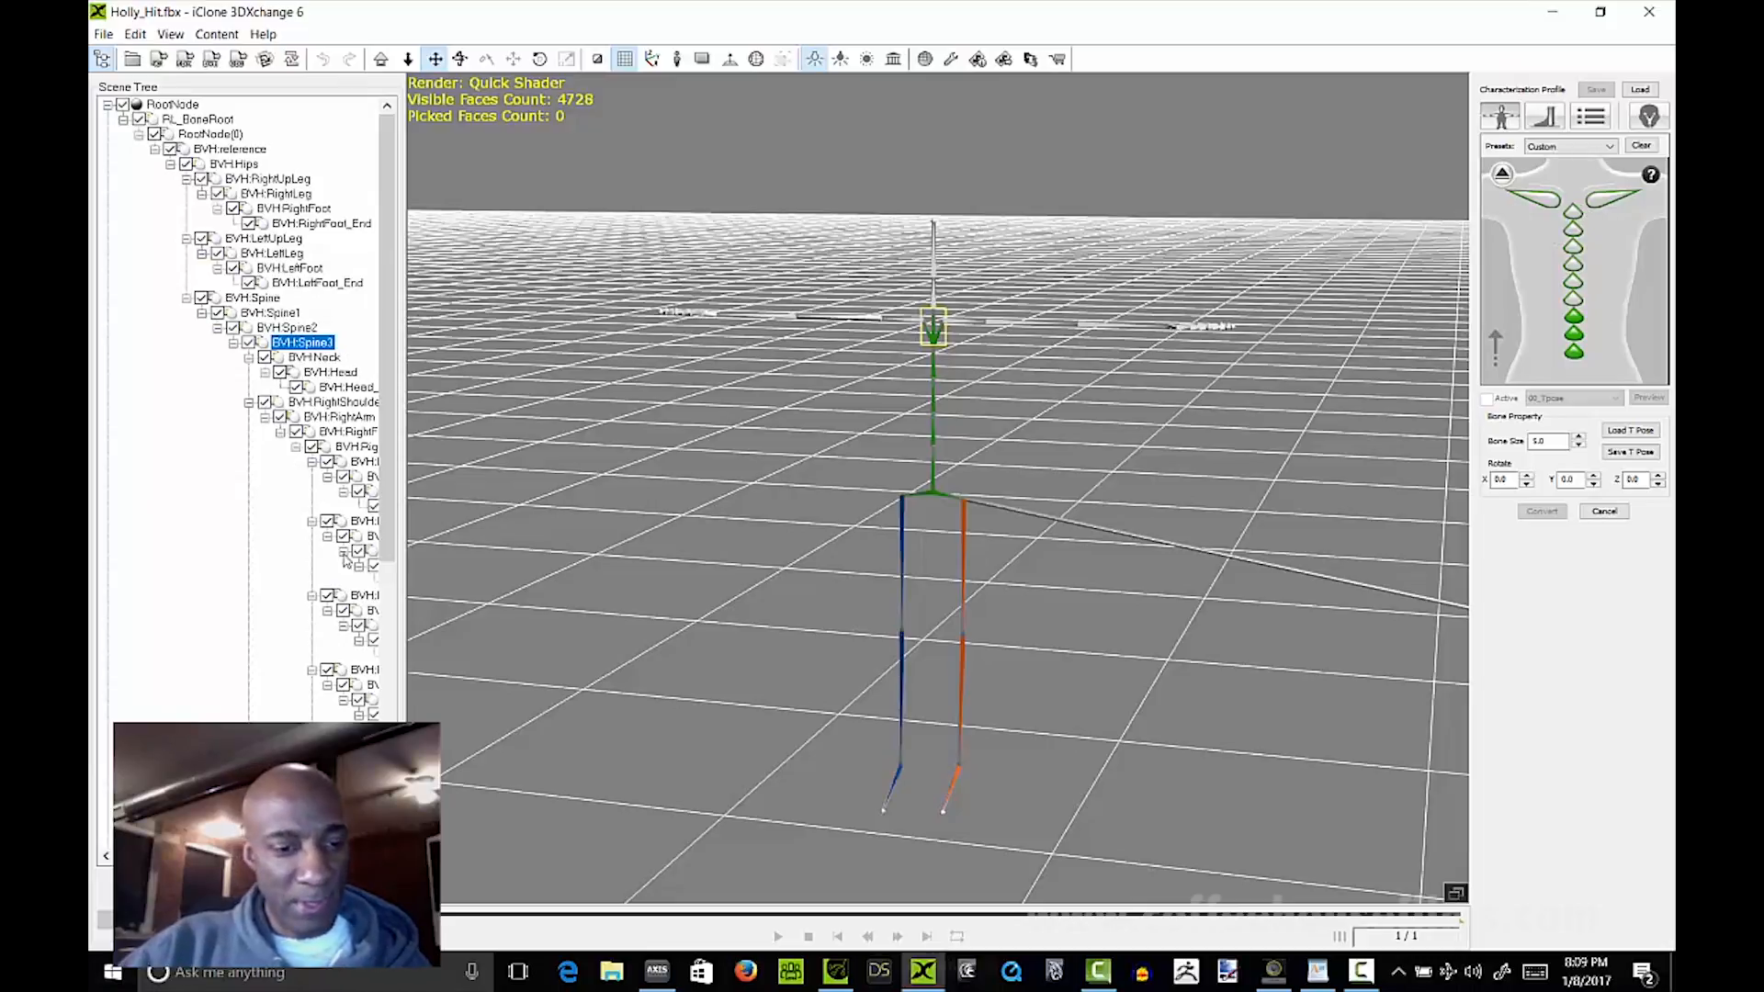
Step: Map the figure's right shoulder to BVH:RightShoulder and its left shoulder to BVH:LeftShoulder
drag(184, 855, 231, 855)
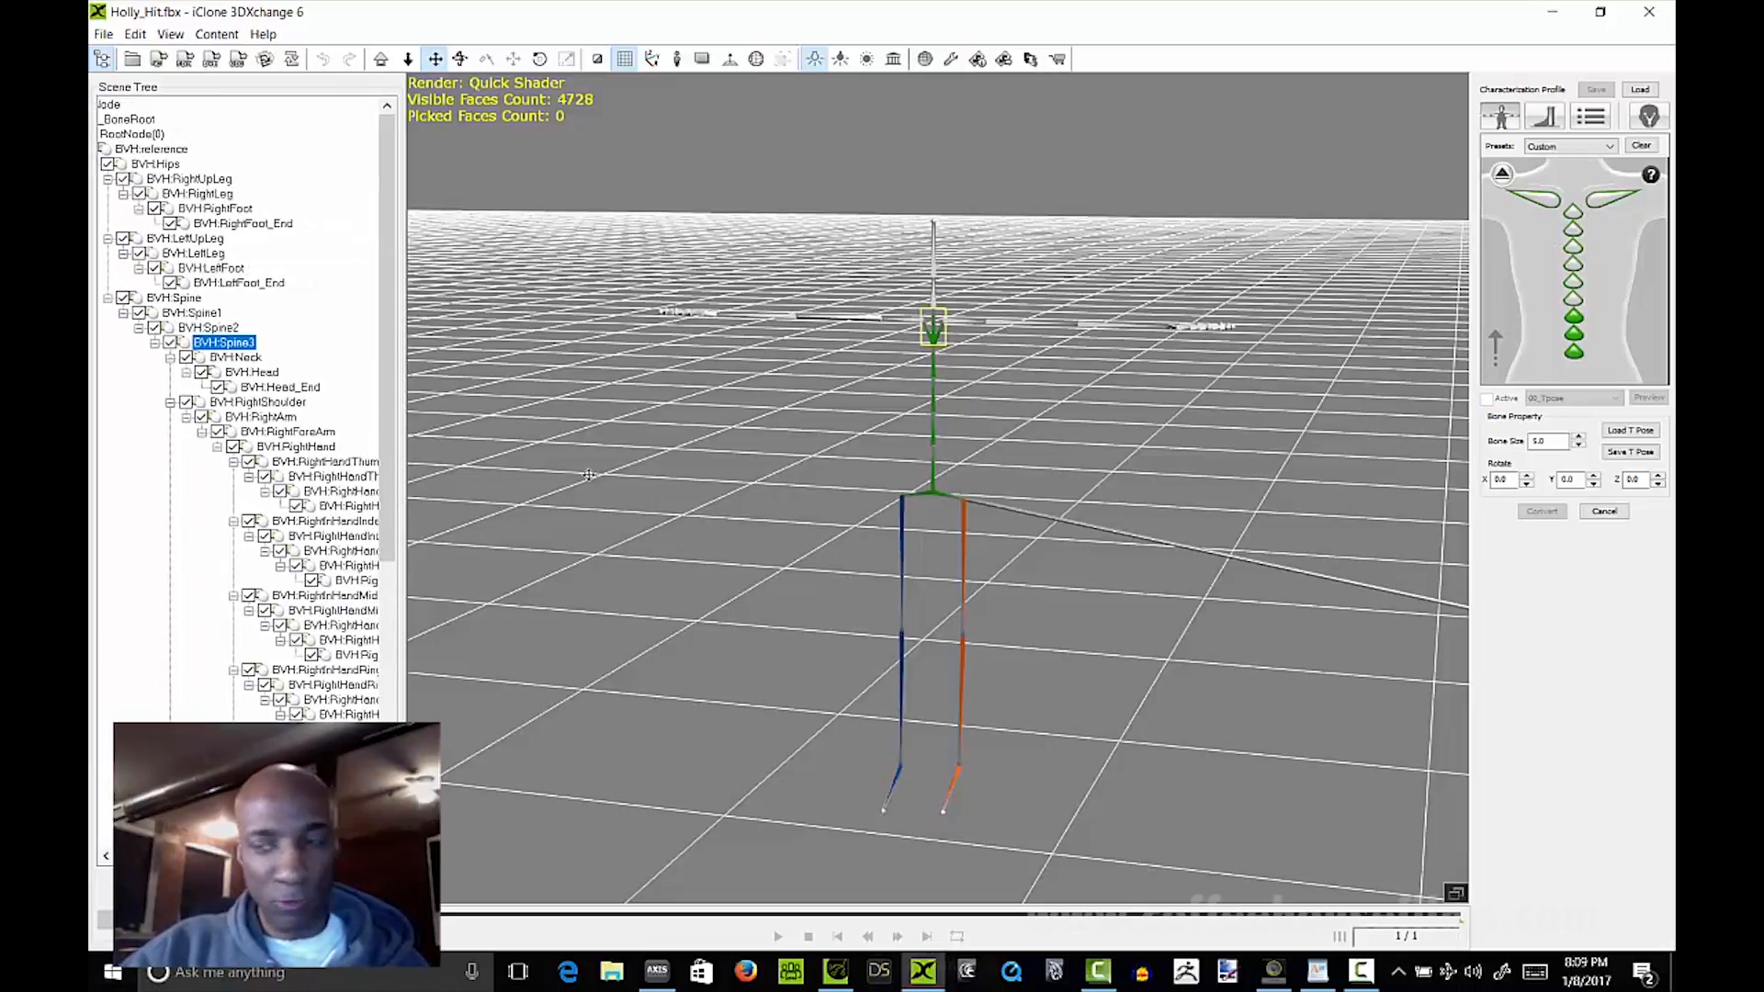
click(1551, 209)
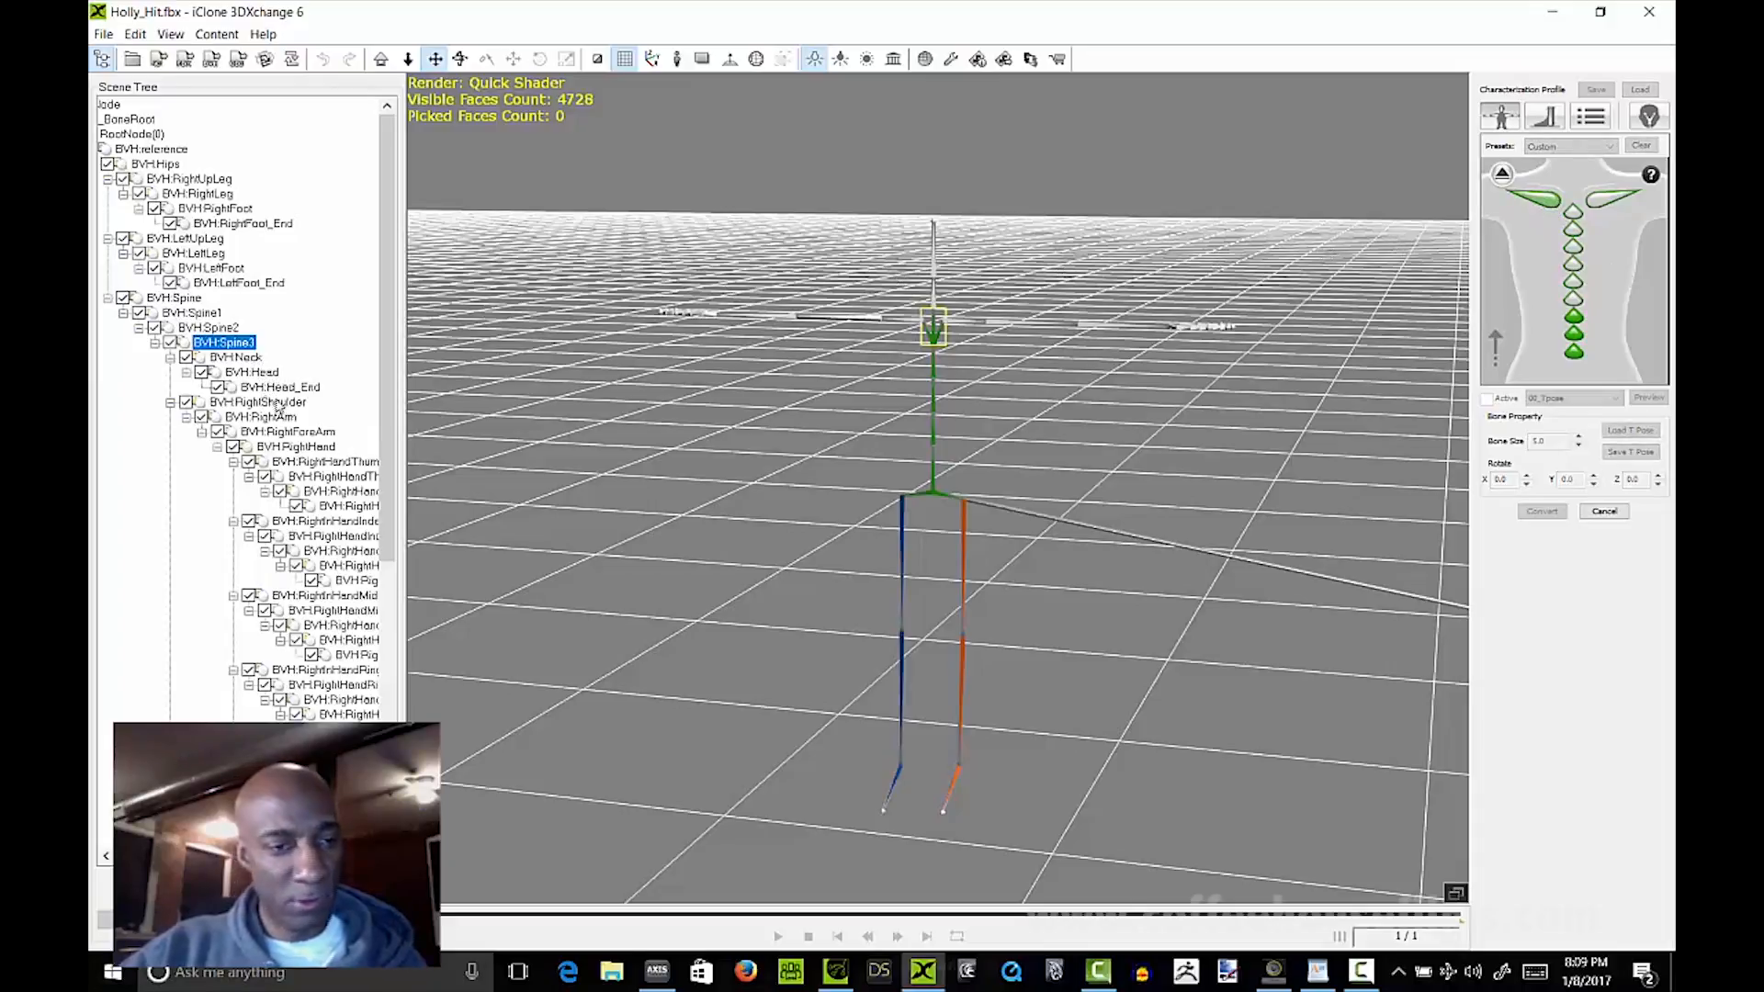
click(266, 402)
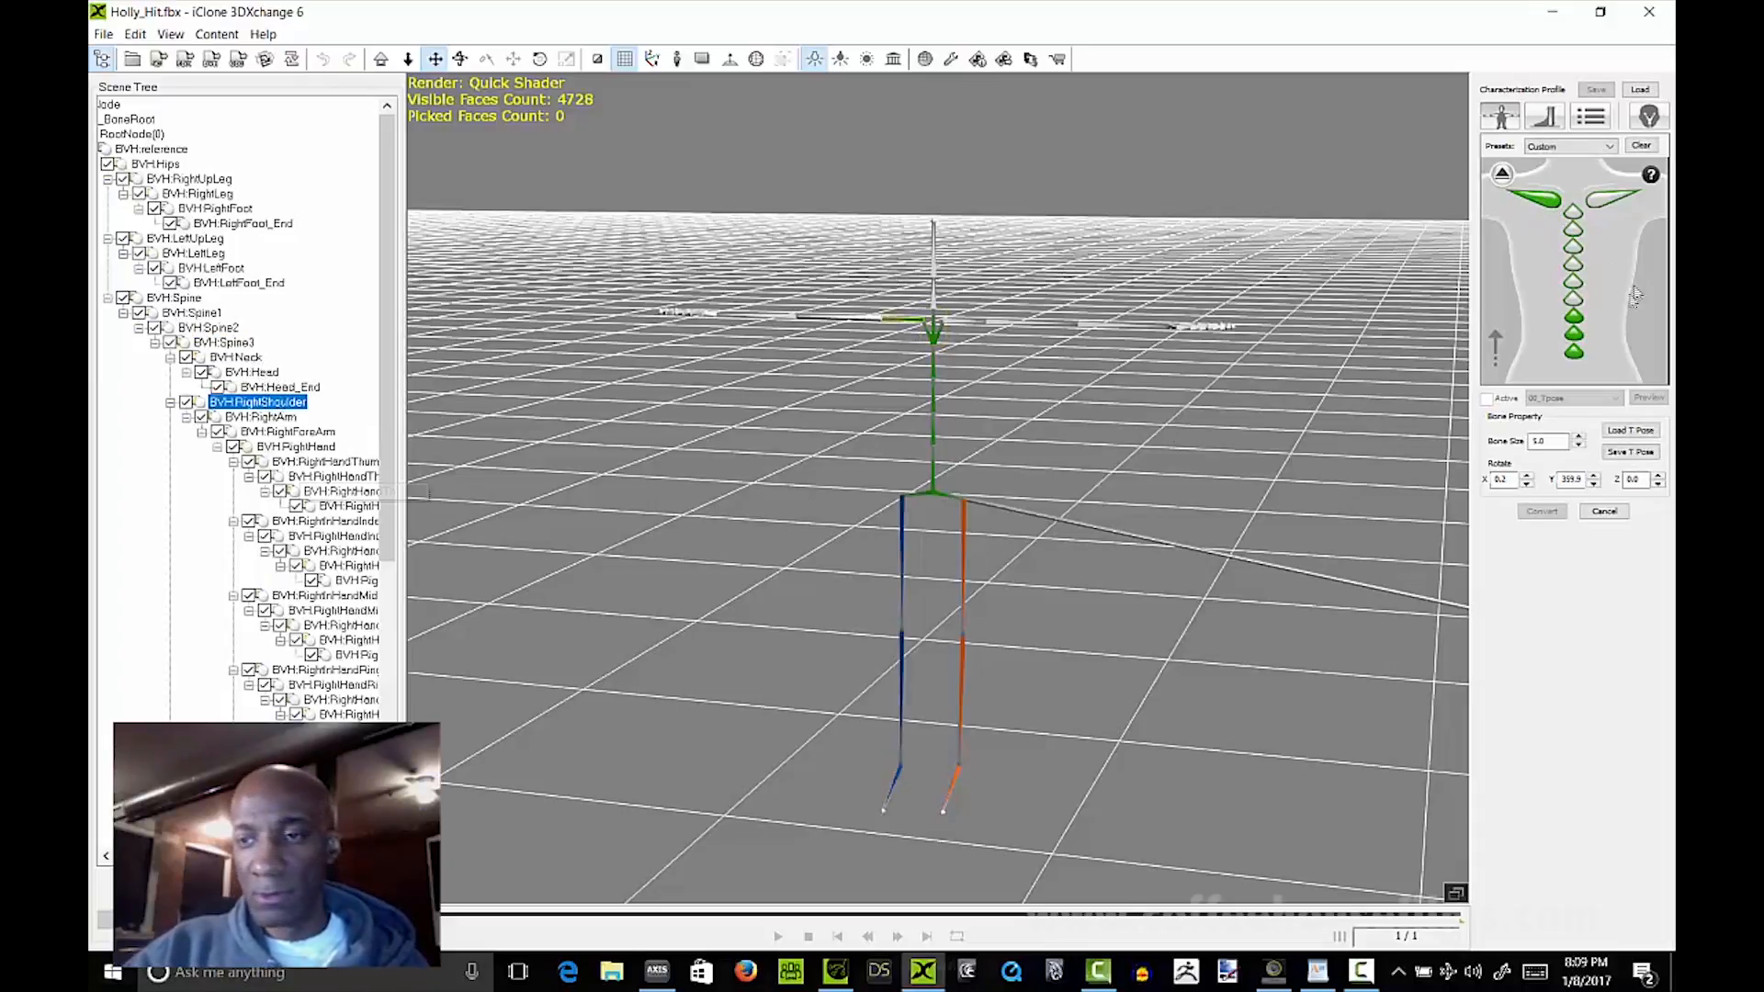
click(1601, 204)
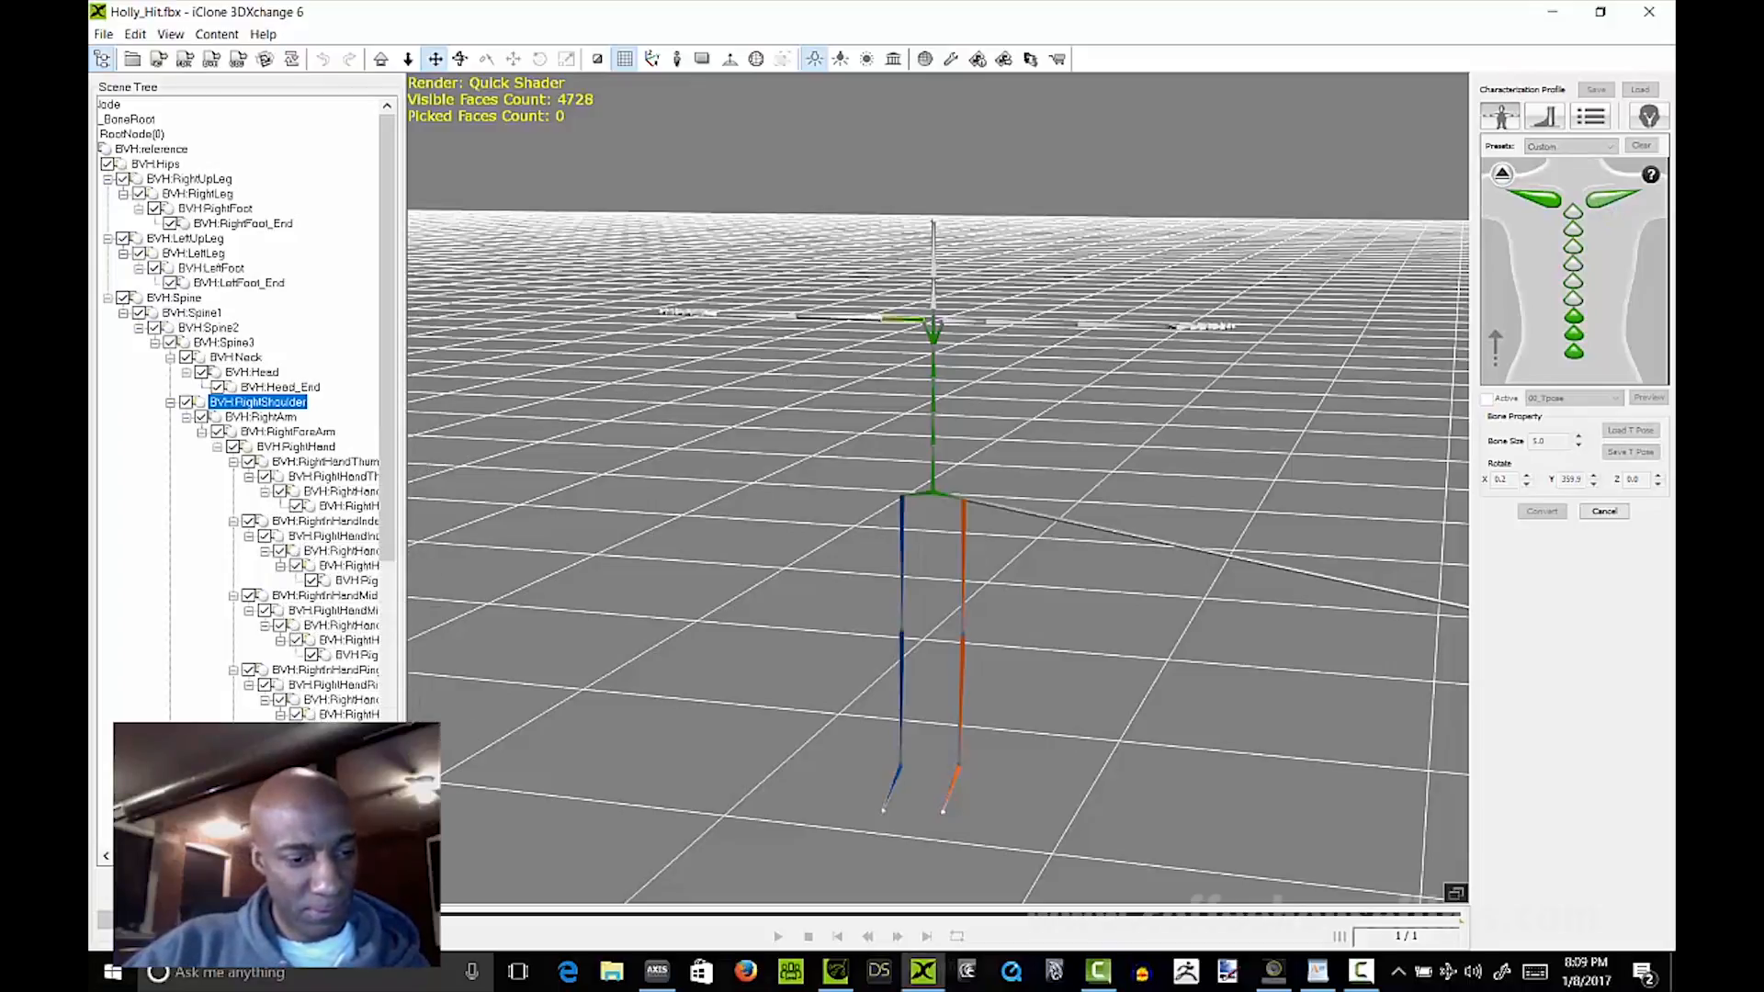
click(258, 819)
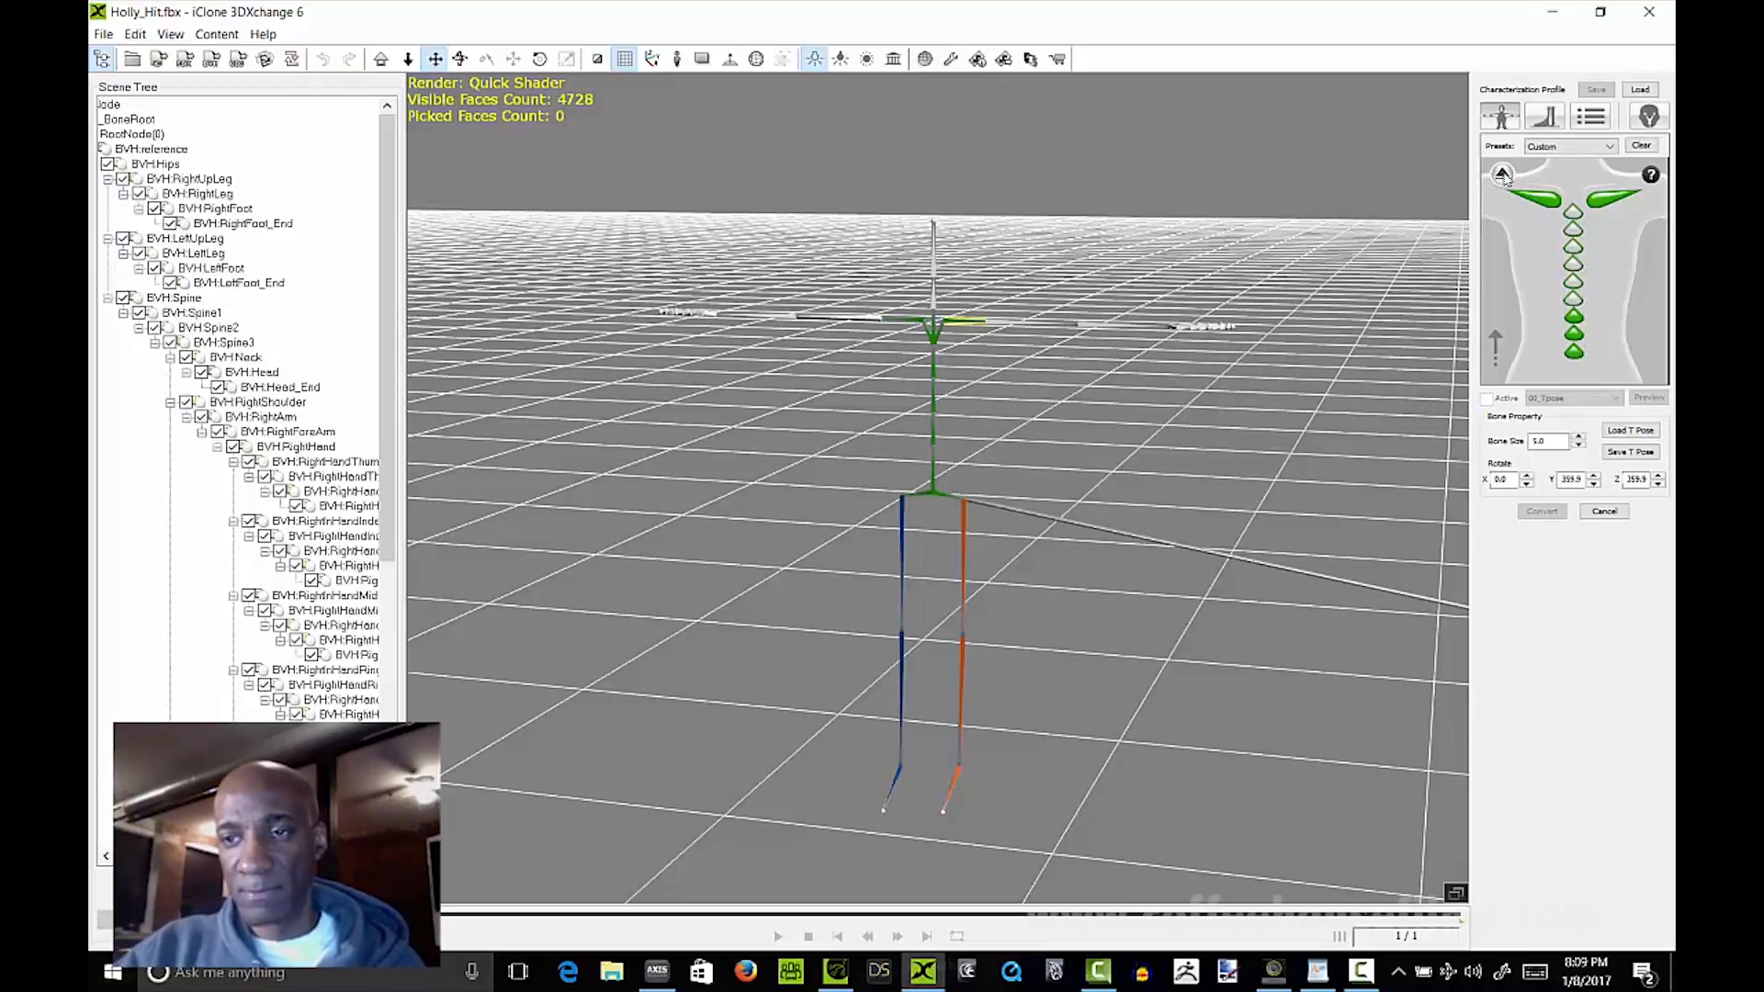
Step: Back on the full-body figure, map the left upper arm, forearm and hand to BVH:LeftArm, BVH:LeftForeArm and BVH:LeftHand
click(1503, 174)
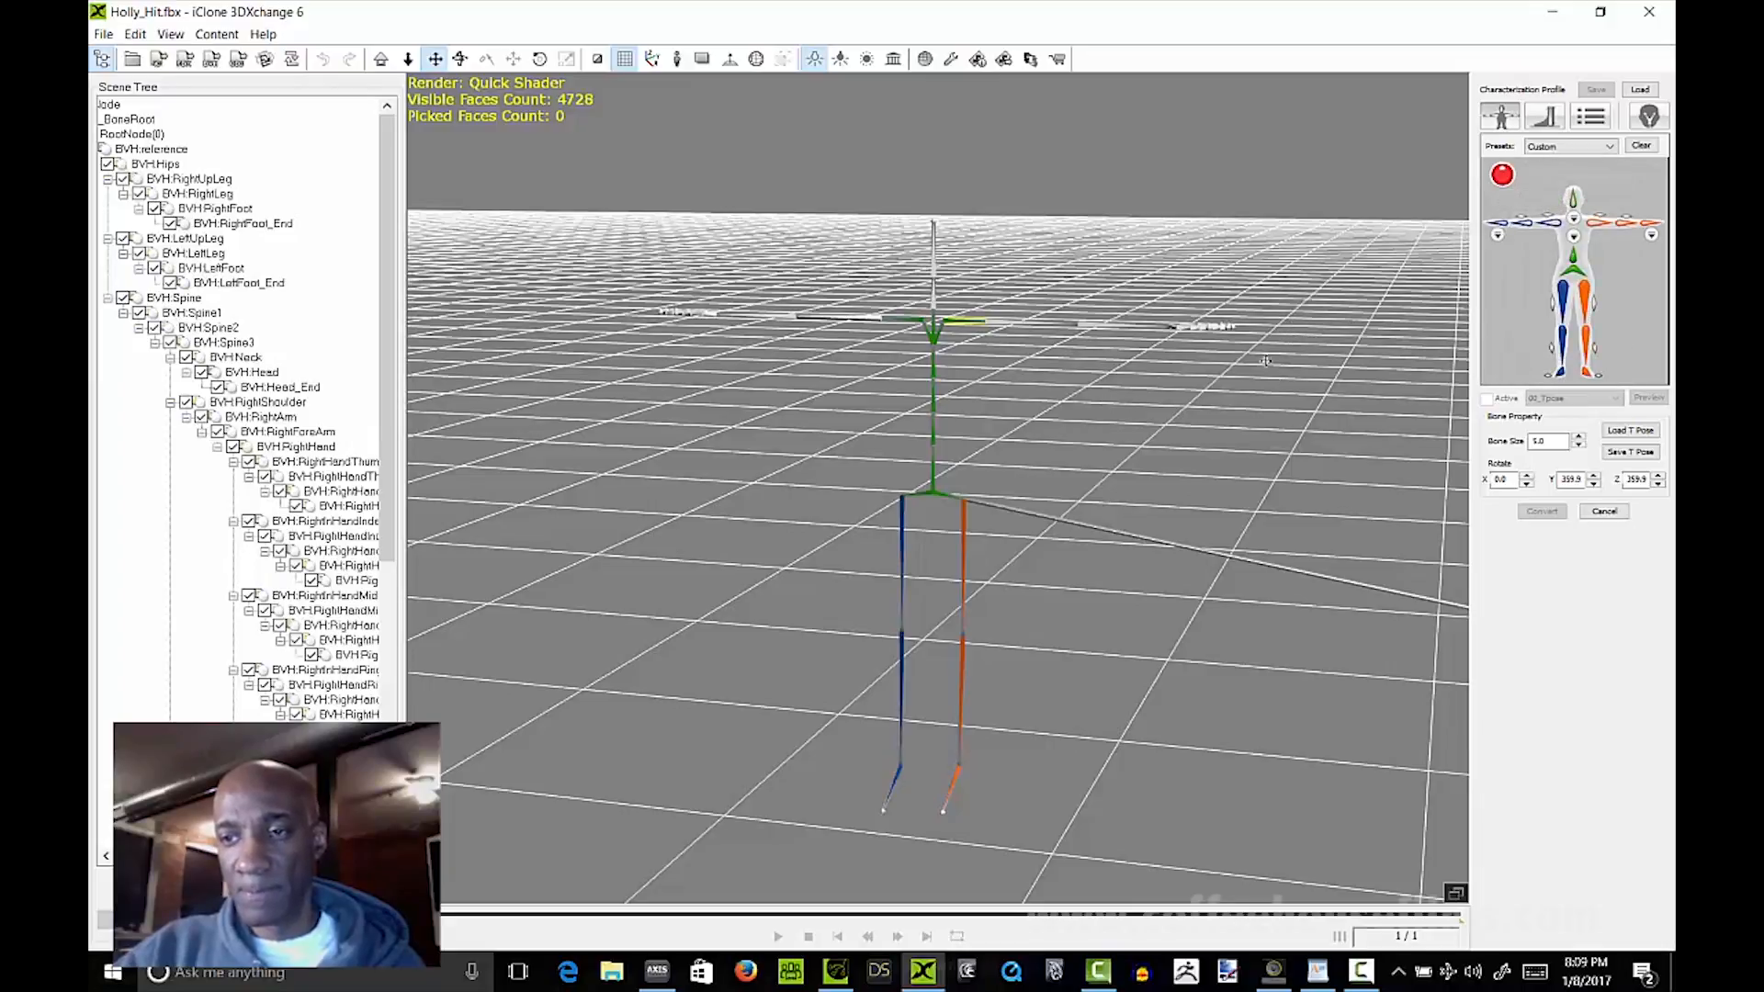
click(1594, 230)
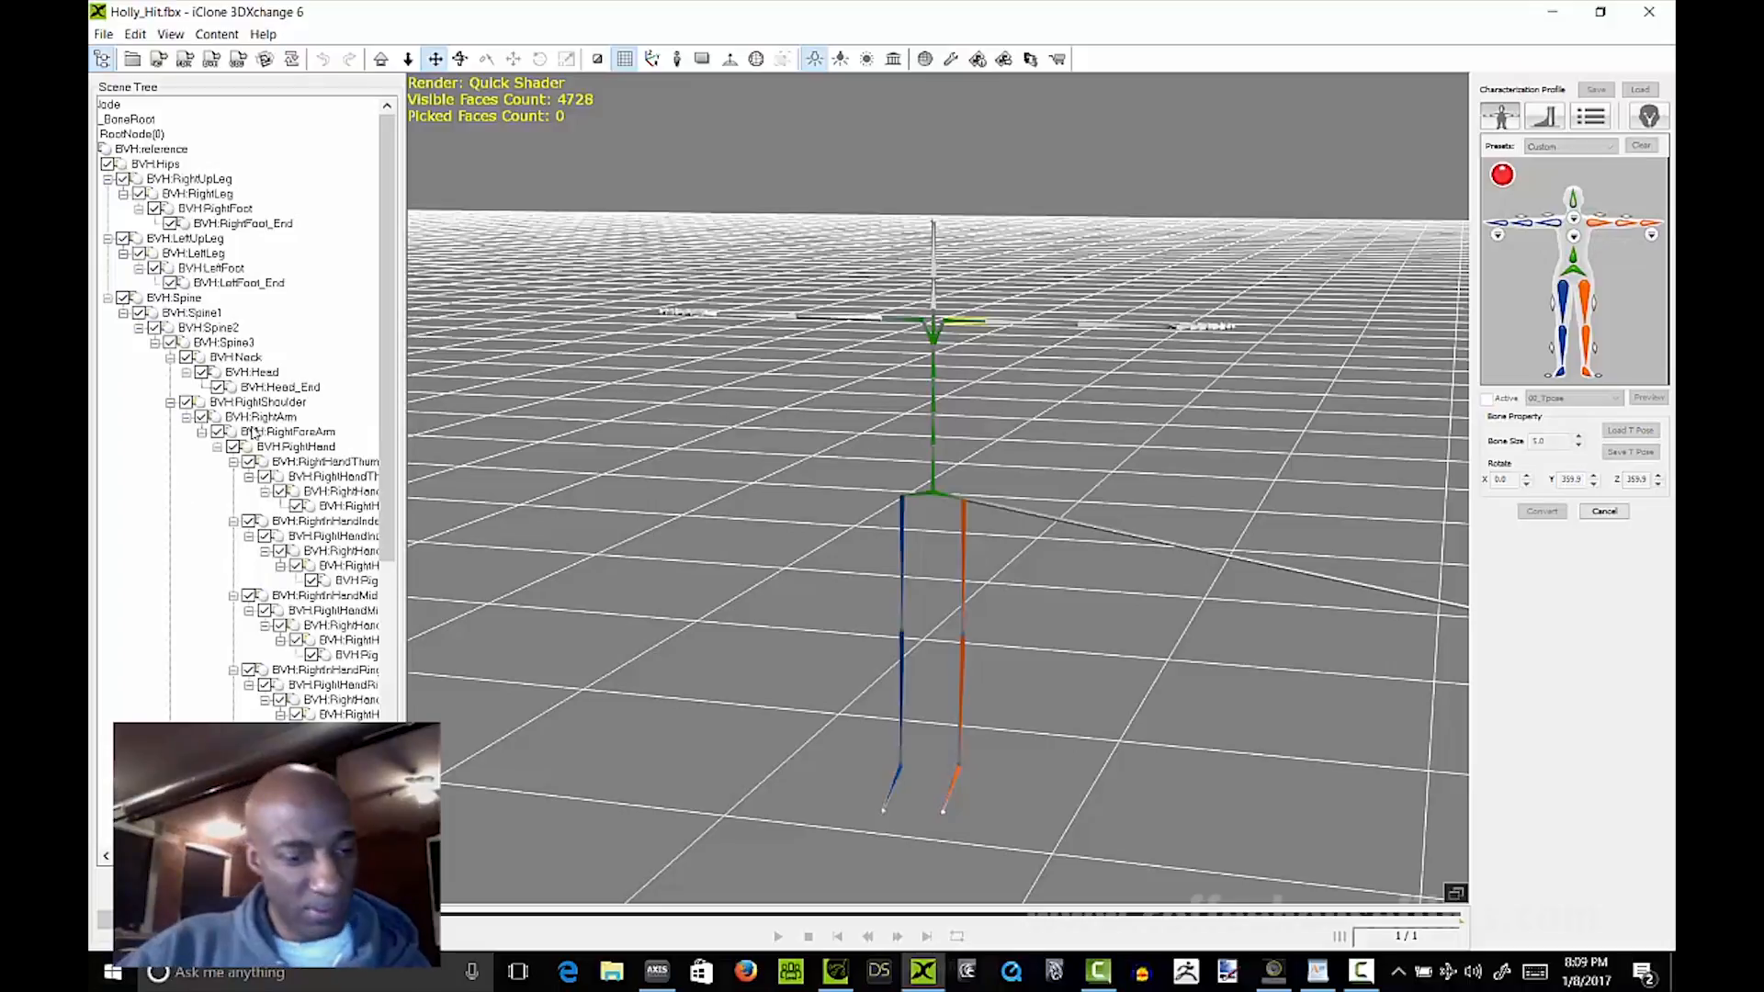
drag(384, 405, 385, 609)
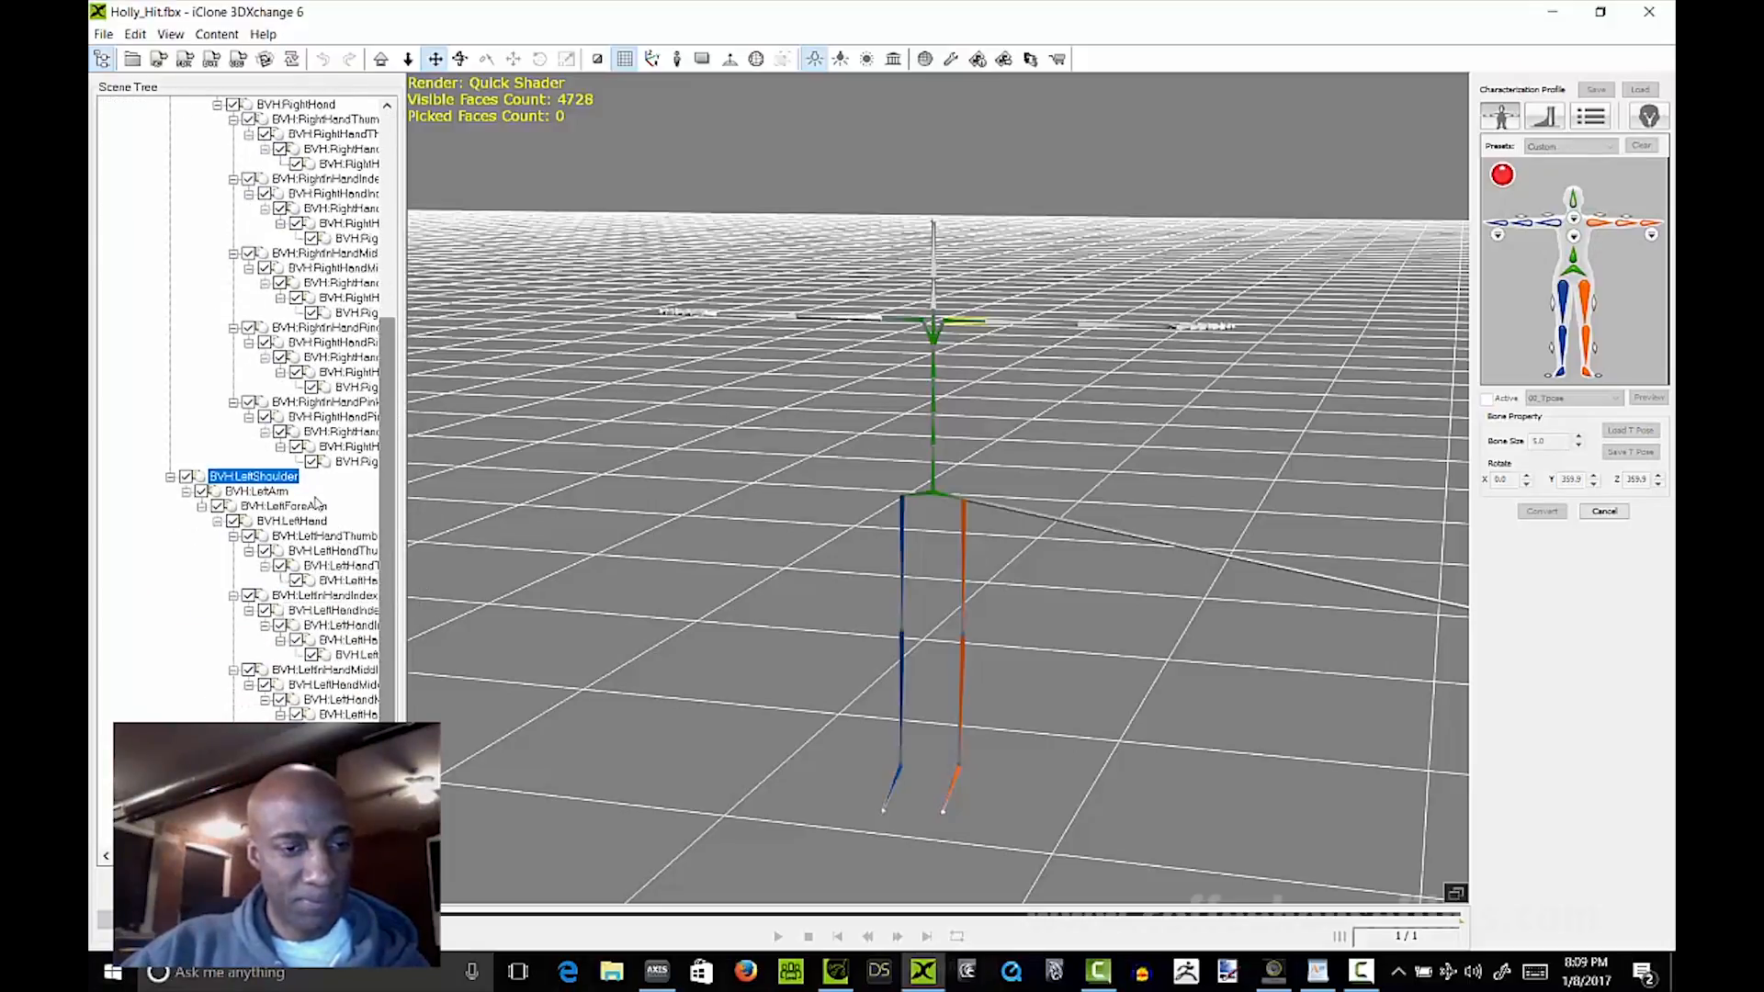
click(264, 492)
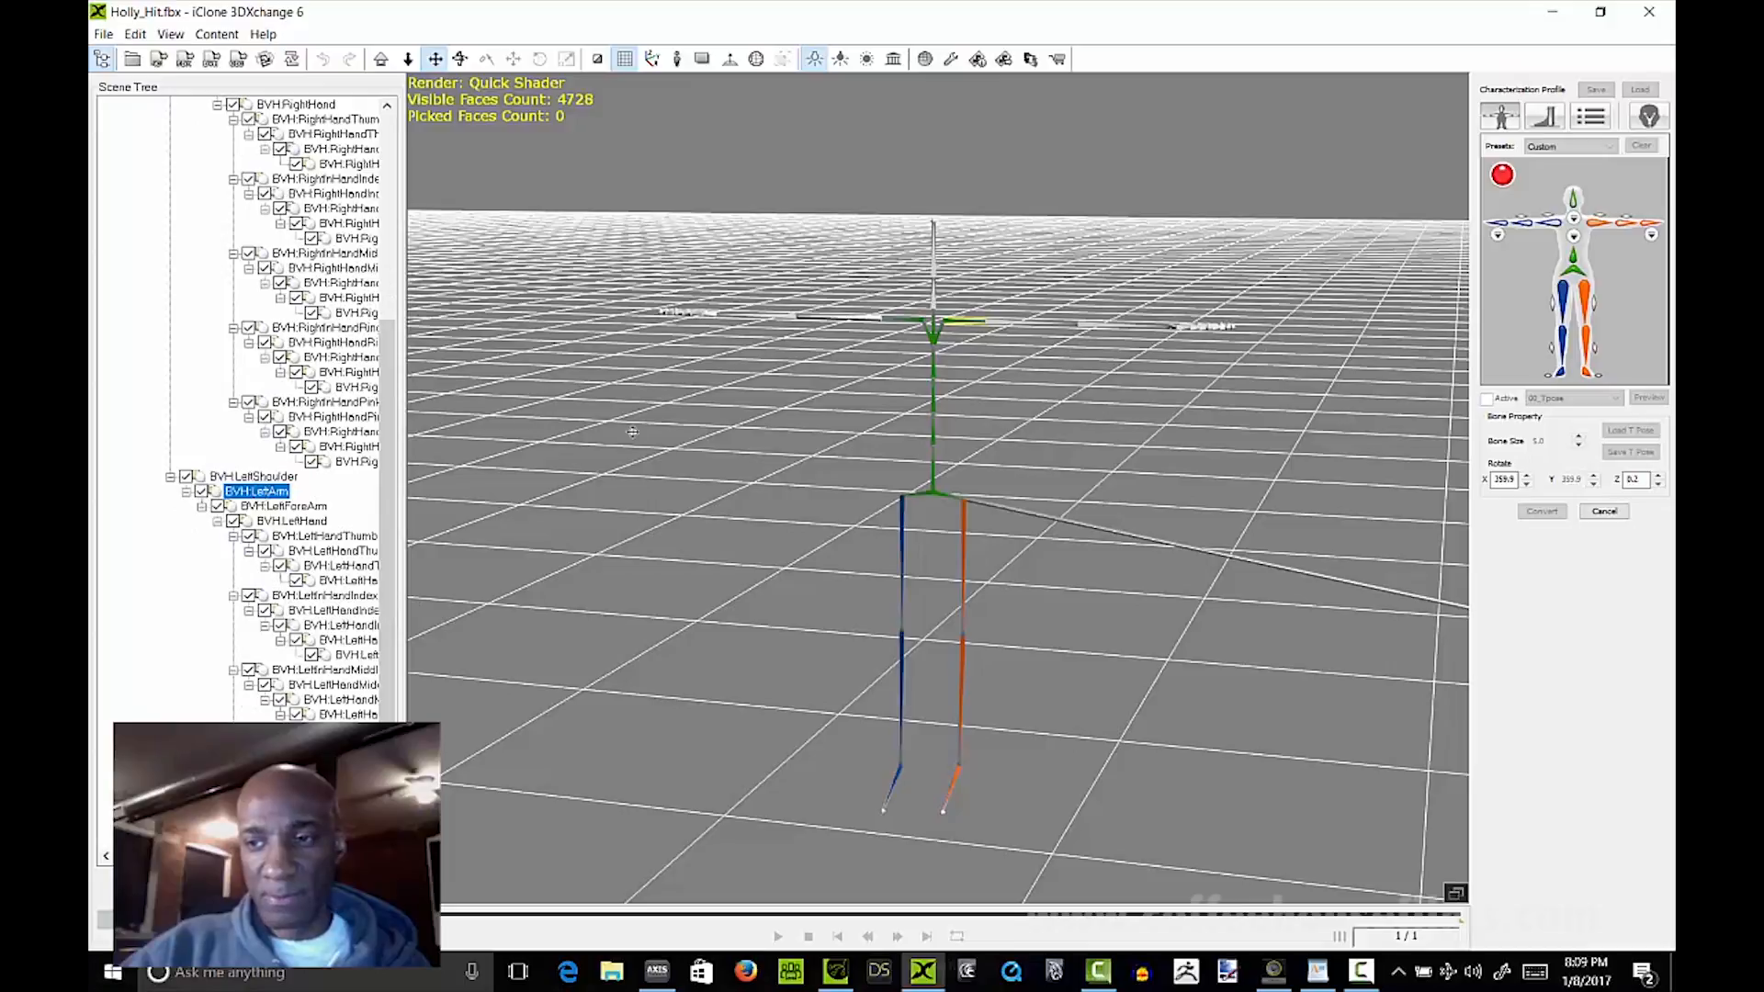
click(1626, 225)
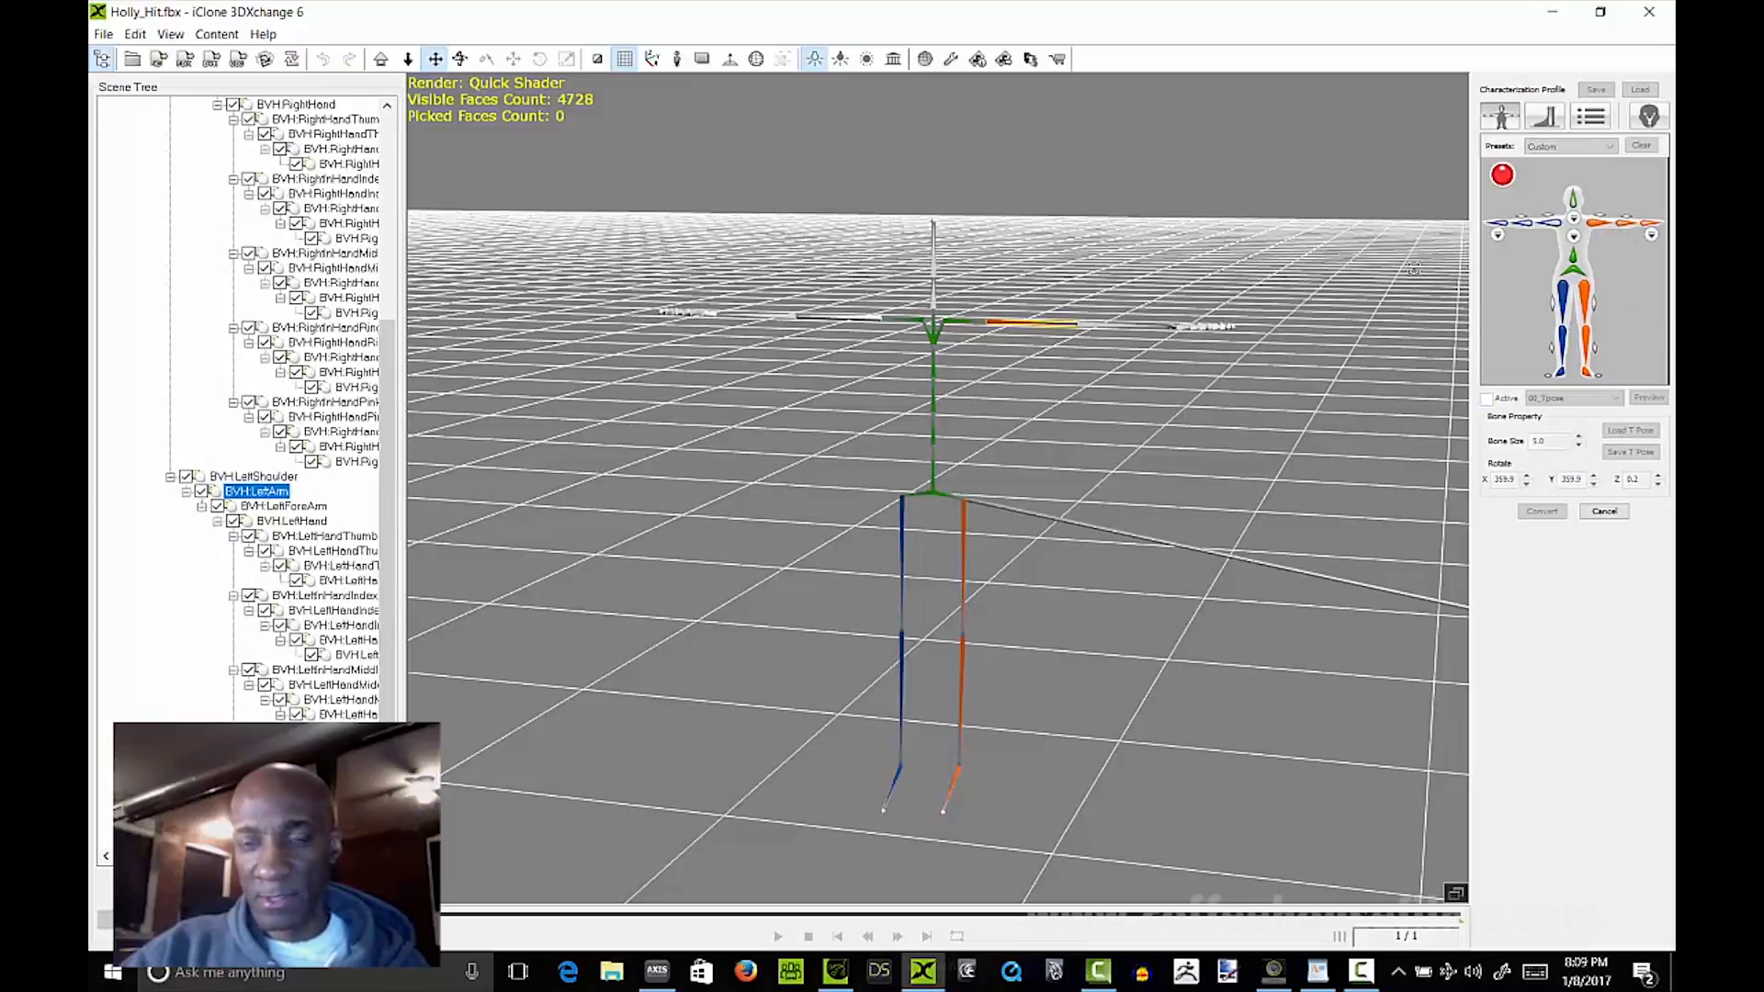
click(300, 507)
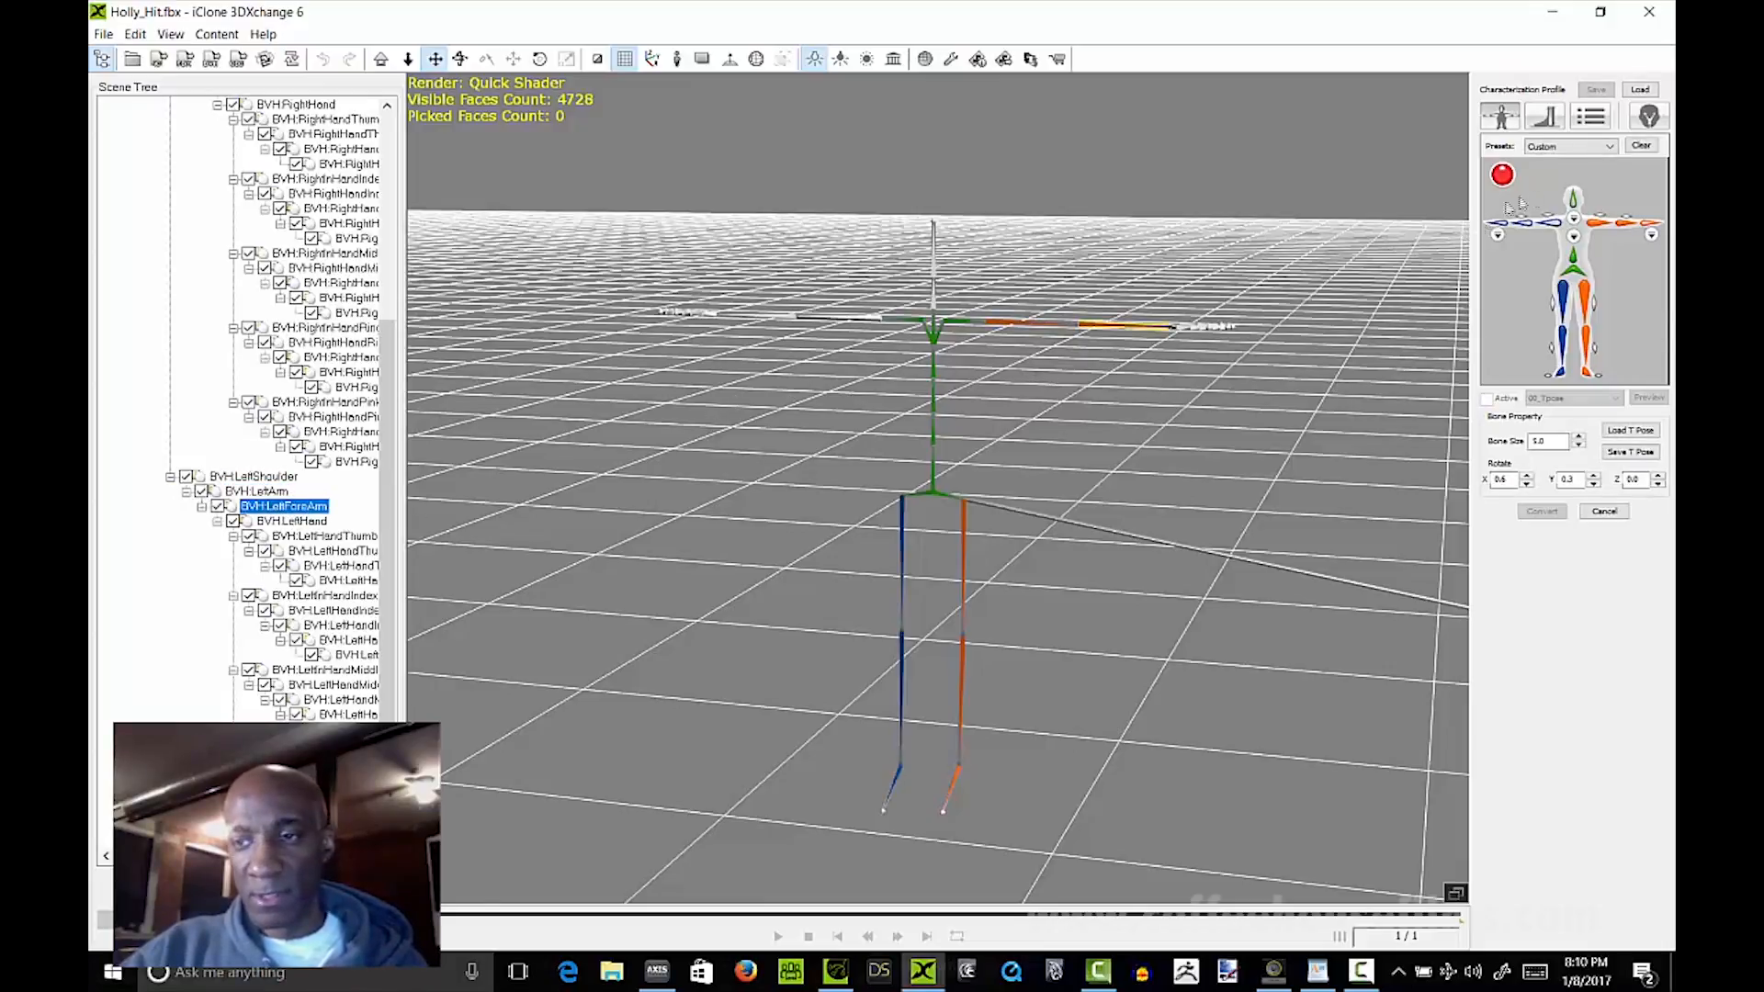
click(1651, 231)
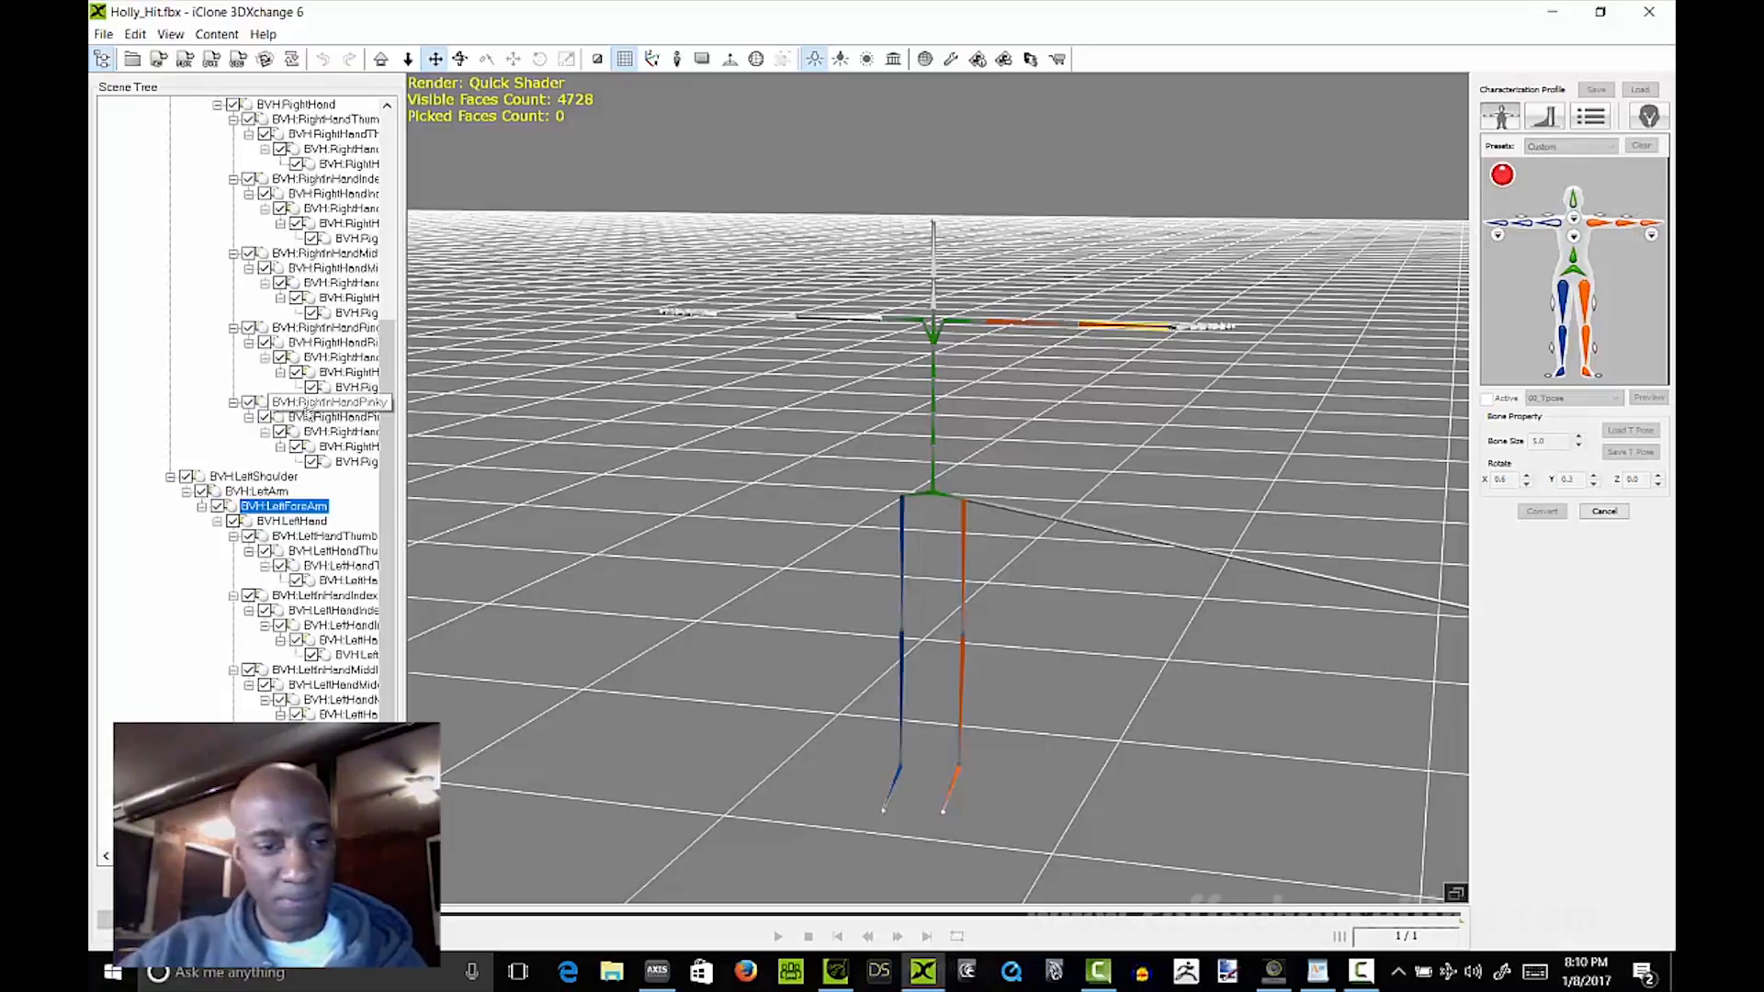
click(294, 522)
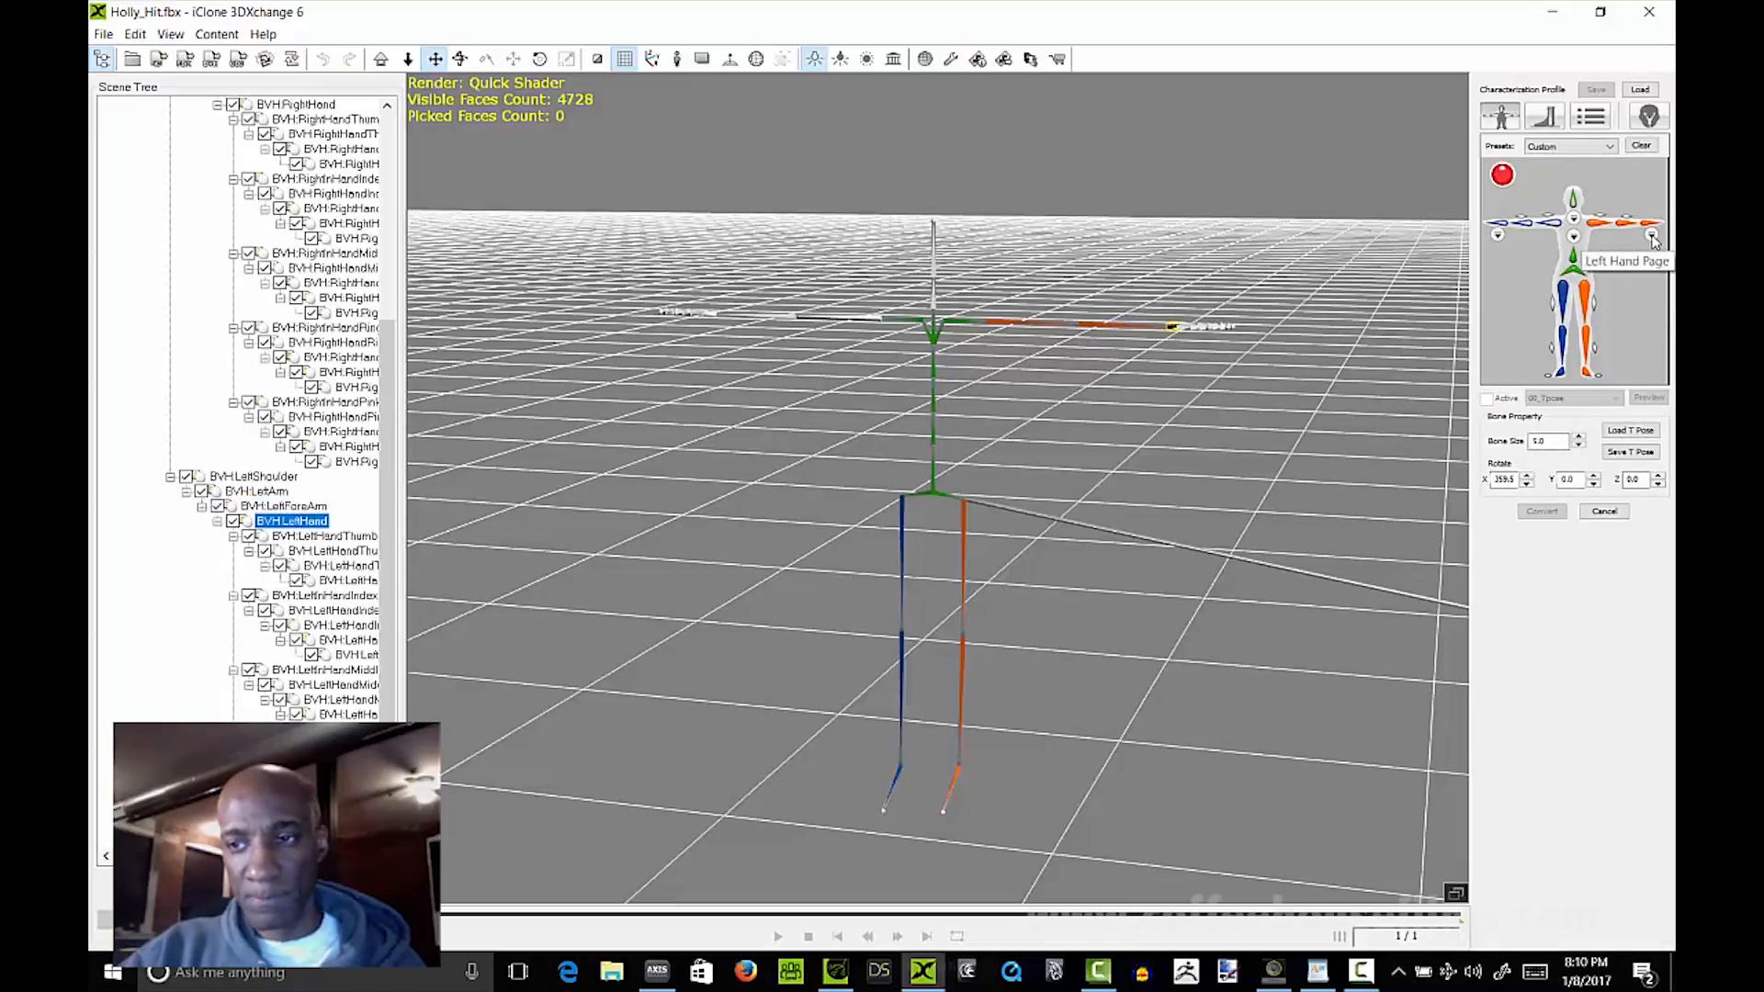
Step: In the detailed left hand, map the thumb bones from base to tip to BVH:LeftHandThumb1, BVH:LeftHandThumb2, BVH:LeftHandThumb3 and BVH:LeftHandThumb3_End
click(1651, 235)
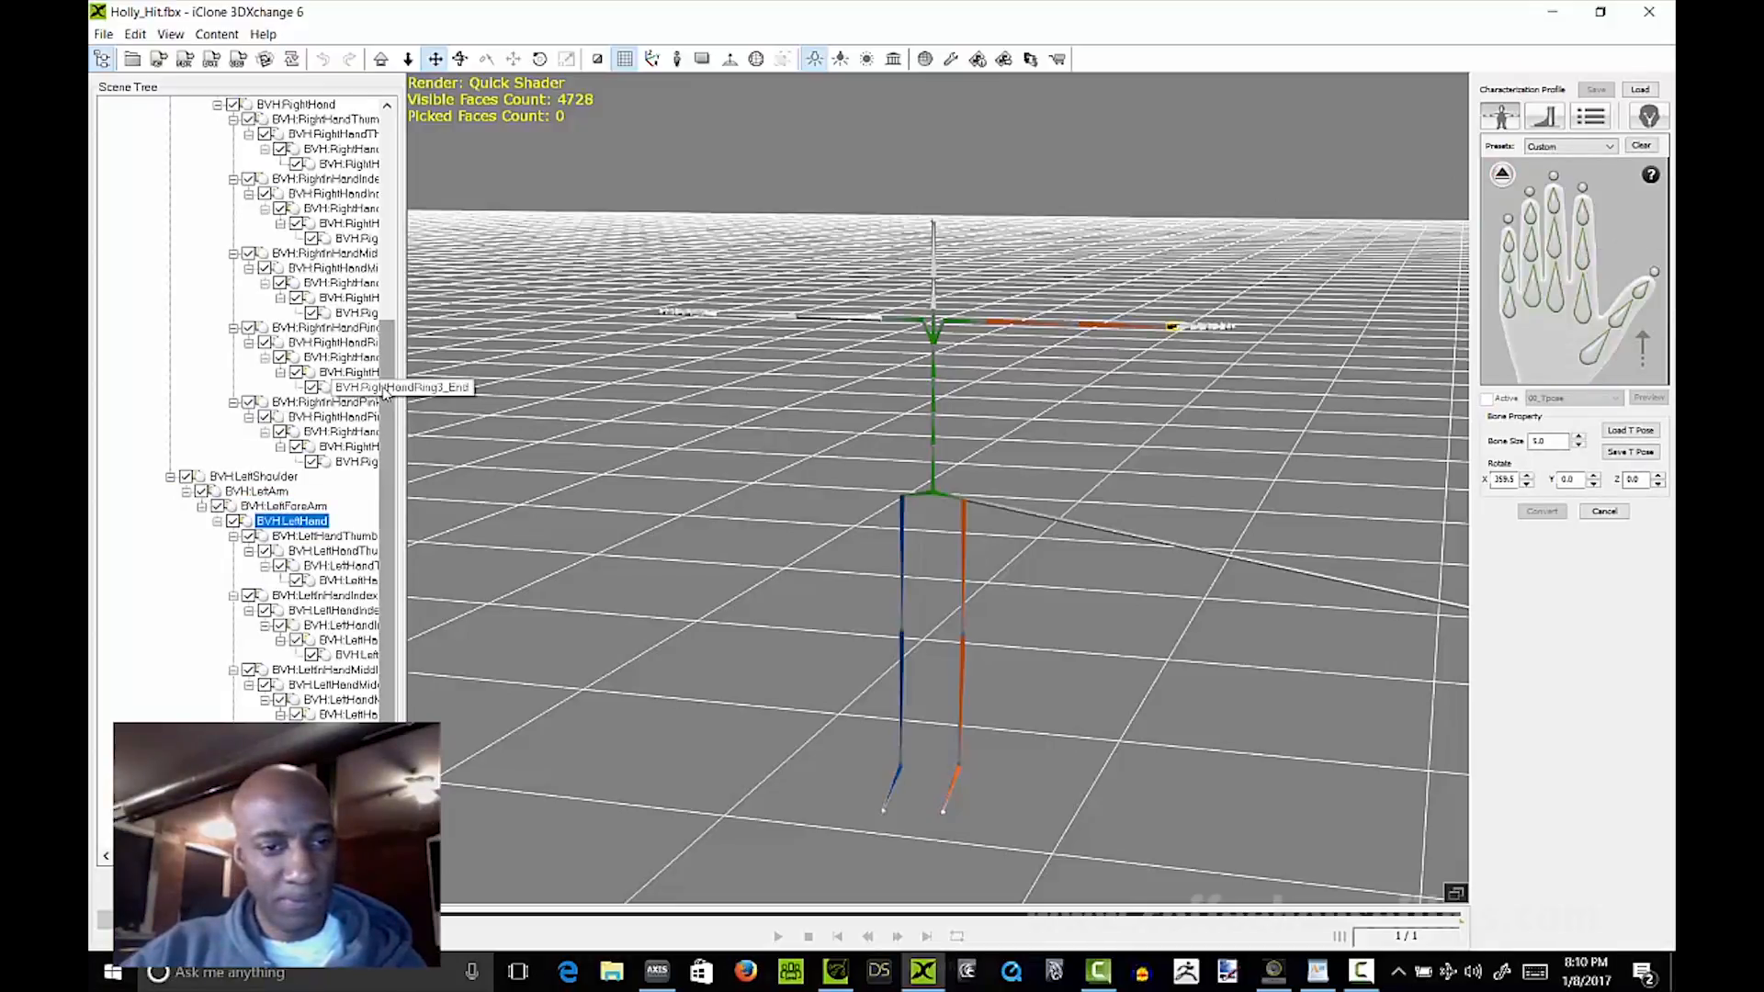
scroll(368, 404, down, 2)
drag(229, 857, 291, 857)
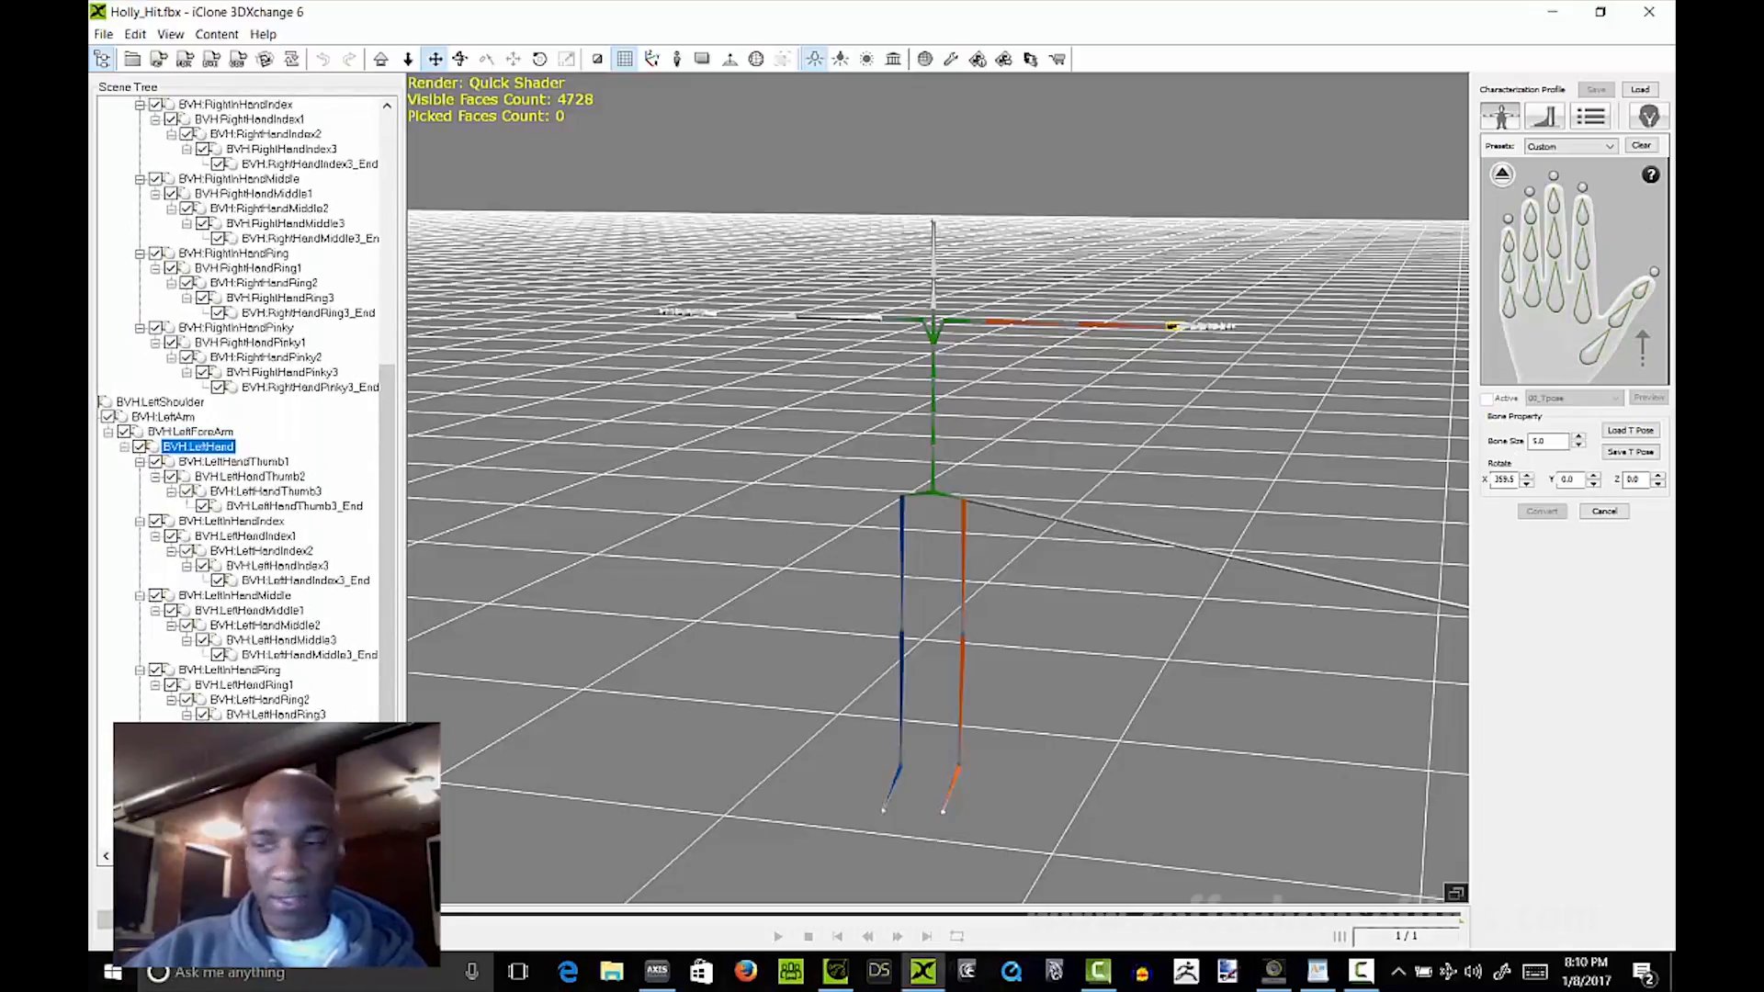
click(1599, 356)
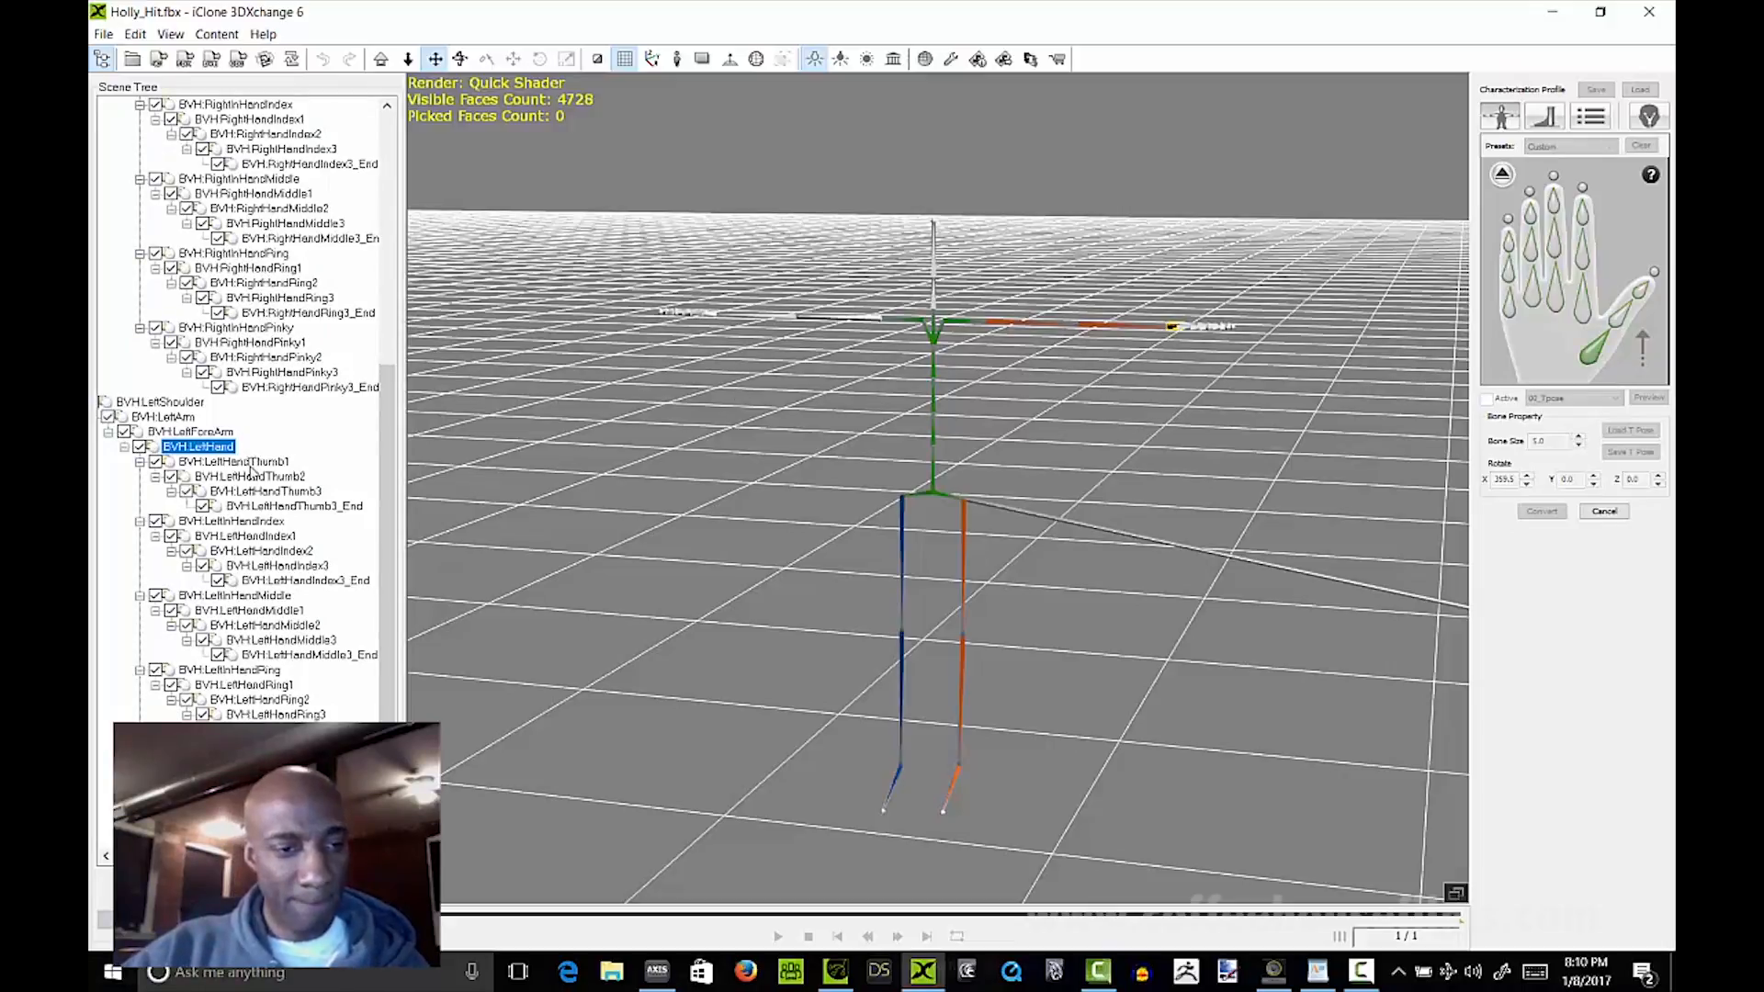
click(259, 463)
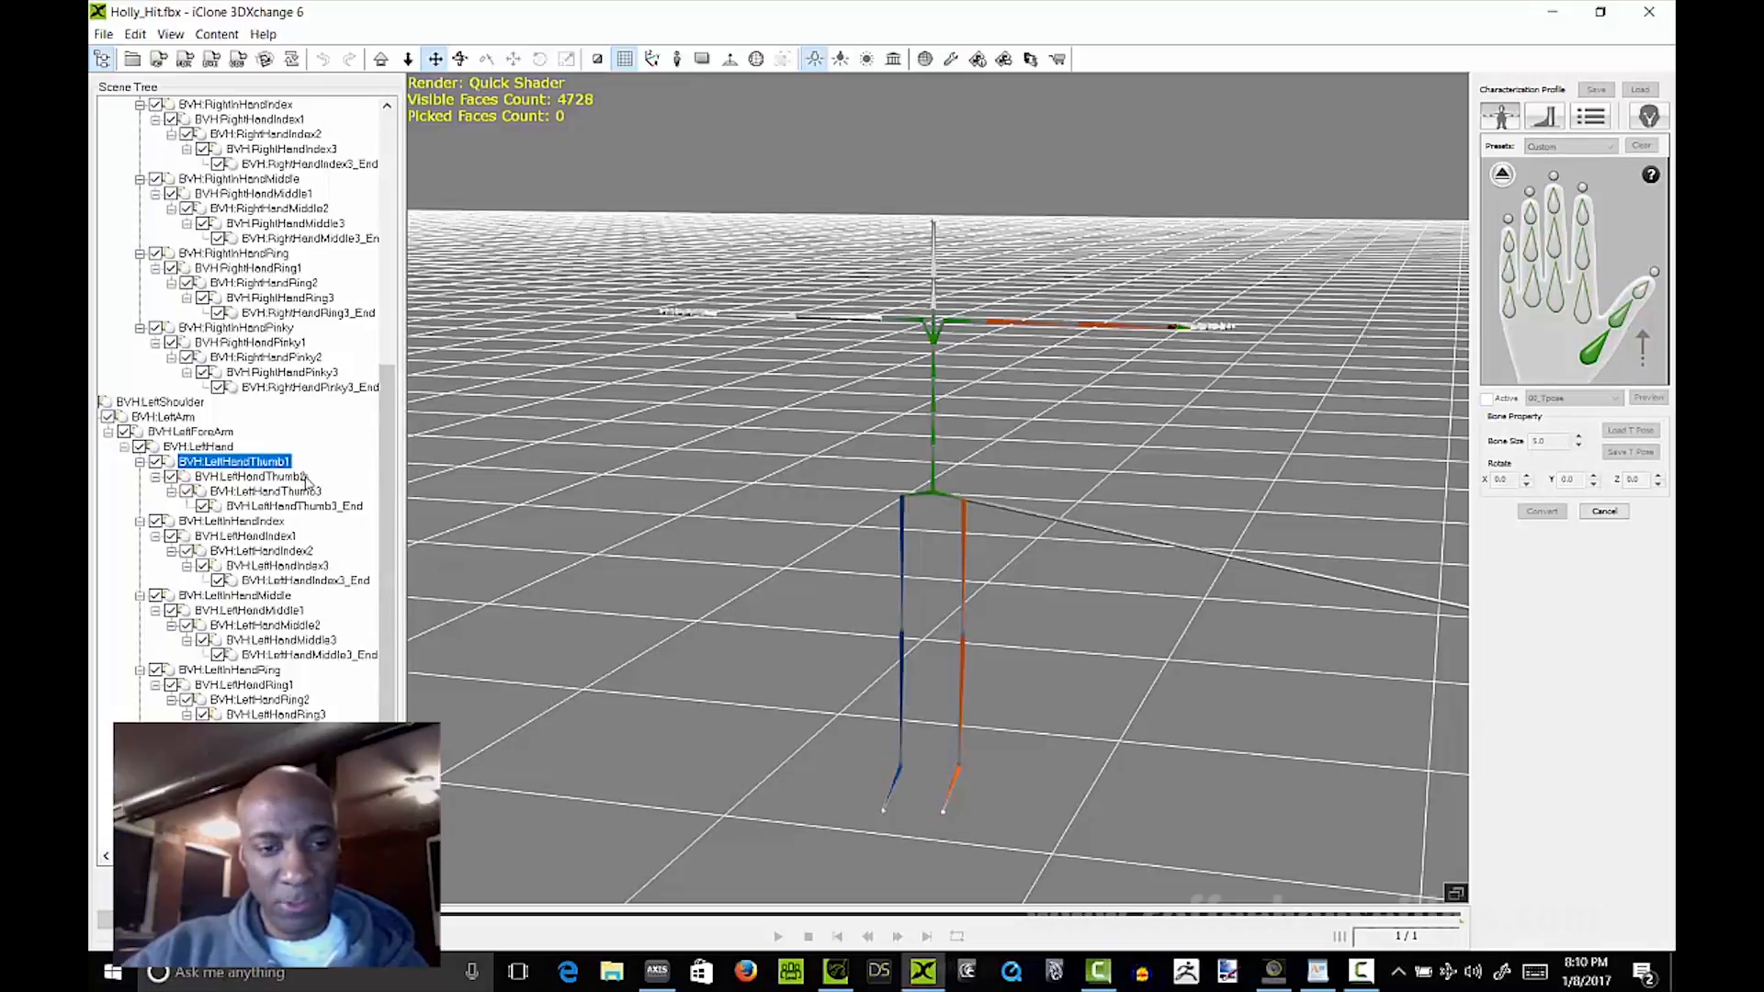
click(306, 477)
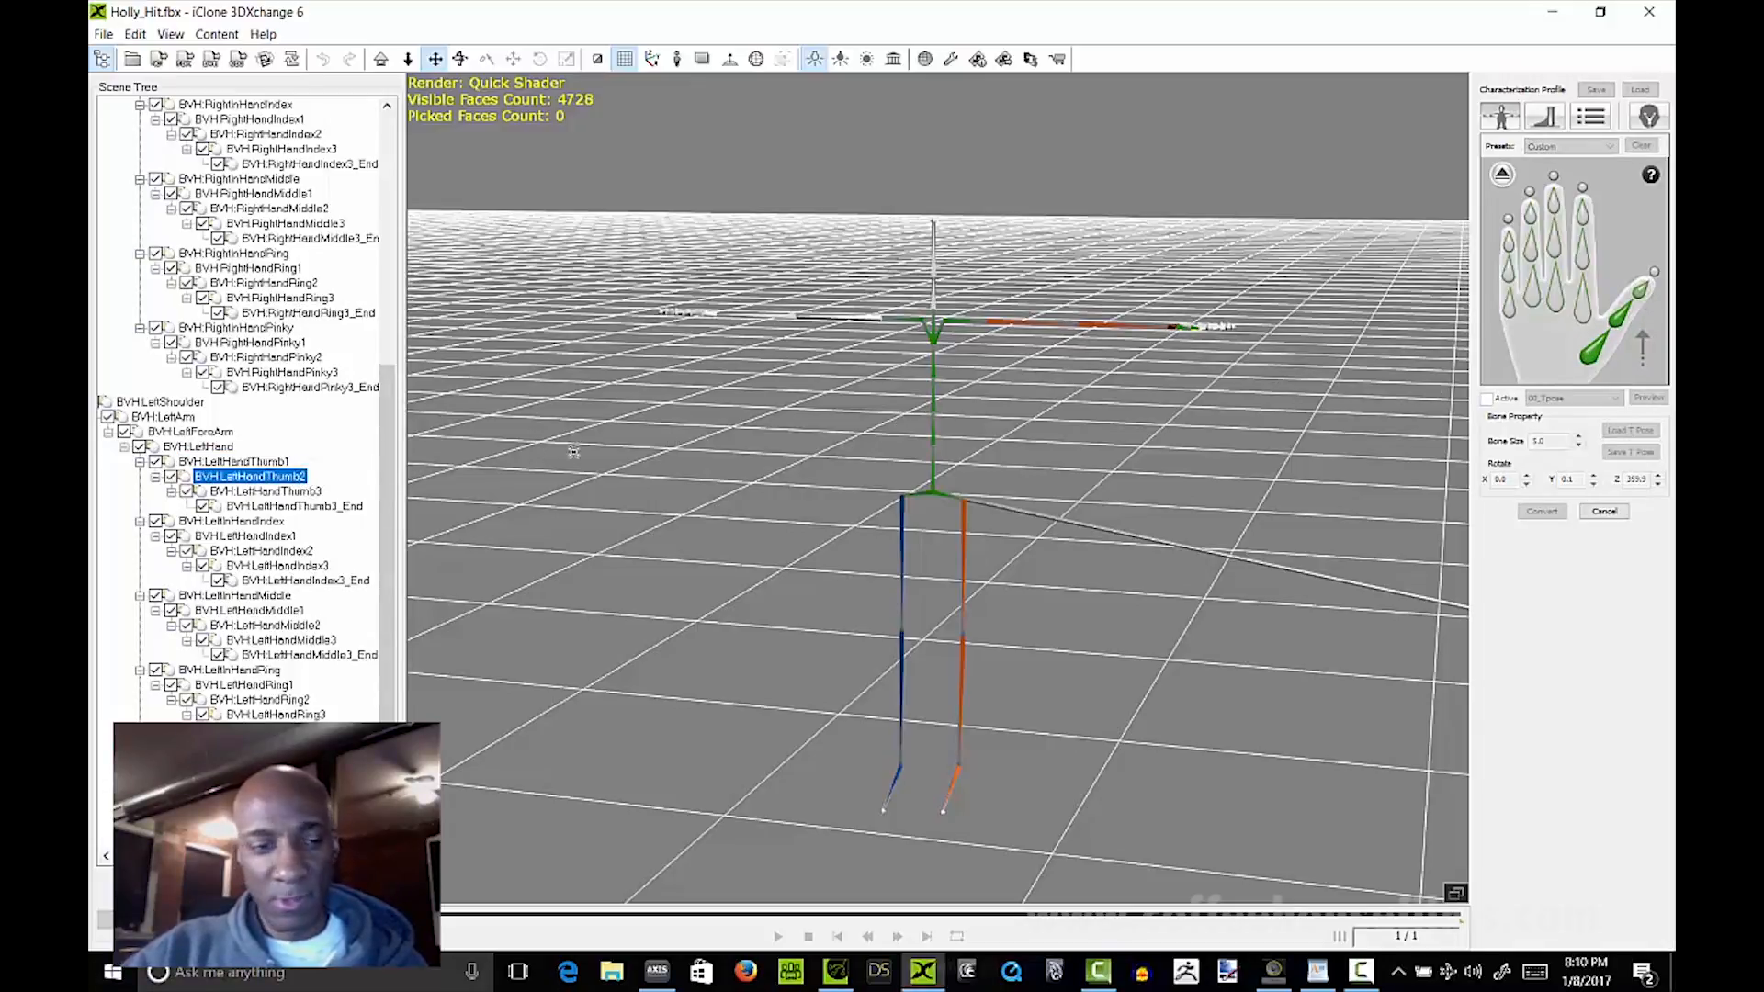
click(303, 492)
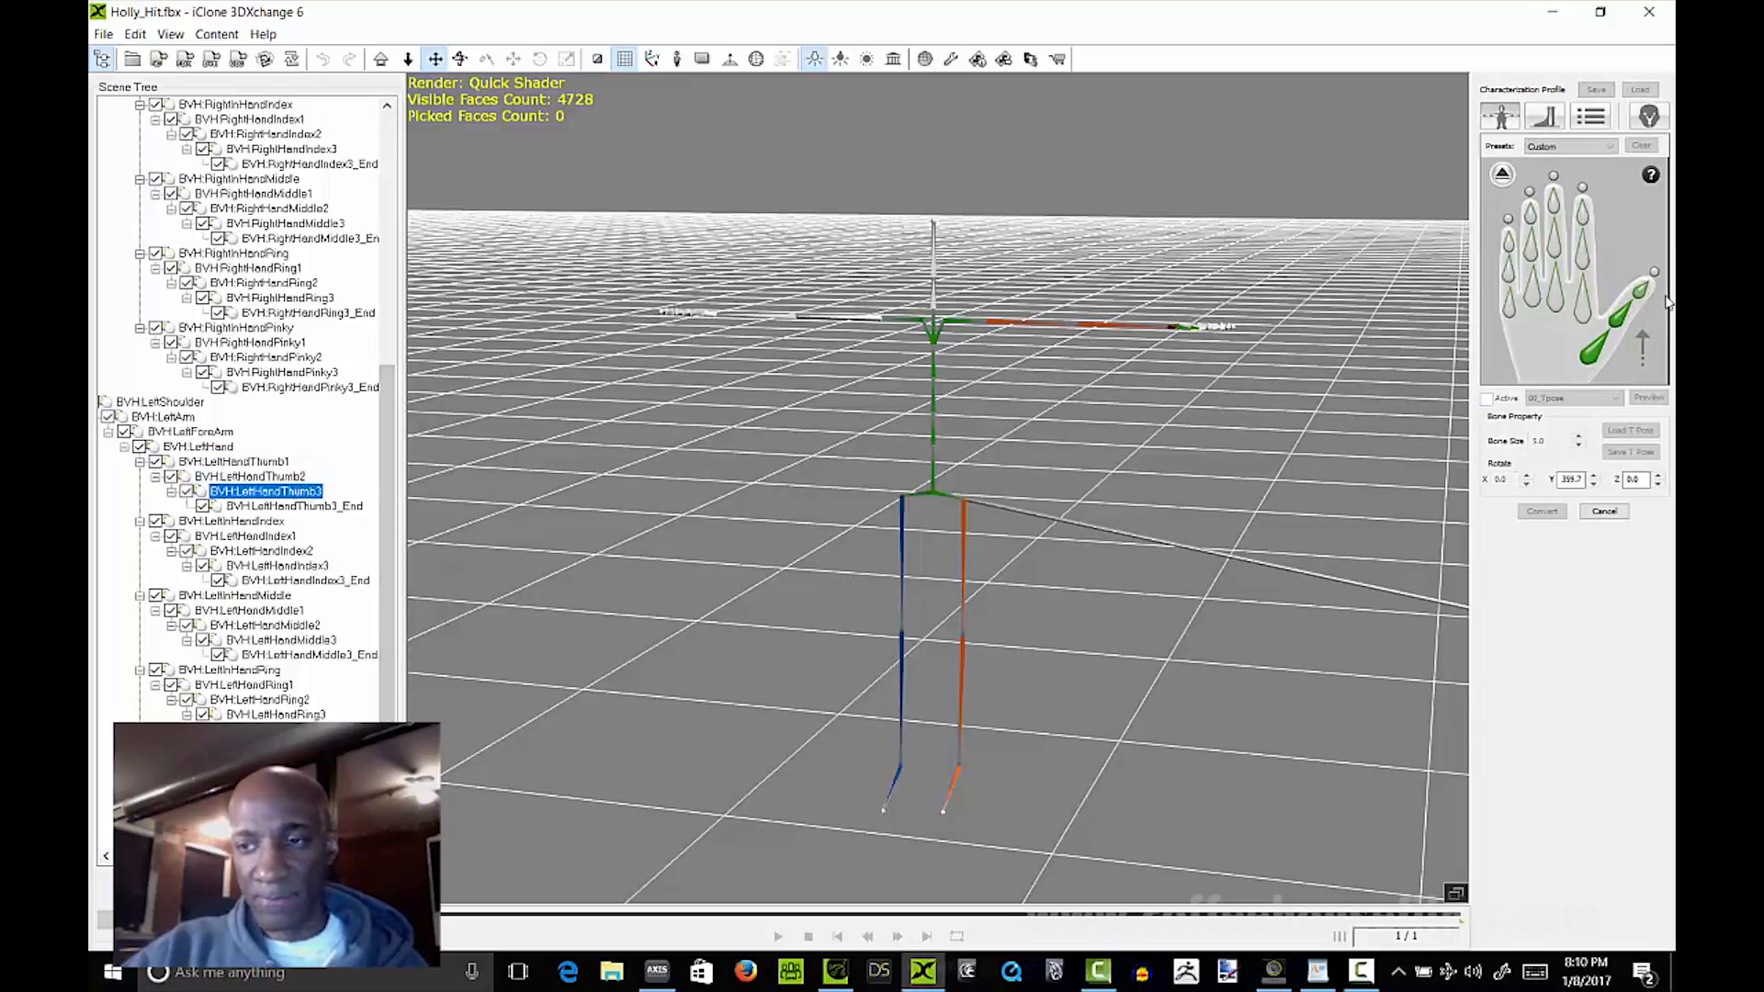
click(303, 506)
Step: Map the left index finger bones from base to tip to BVH:LeftHandIndex1, BVH:LeftHandIndex2, BVH:LeftHandIndex3 and BVH:LeftHandIndex3_End
click(1586, 312)
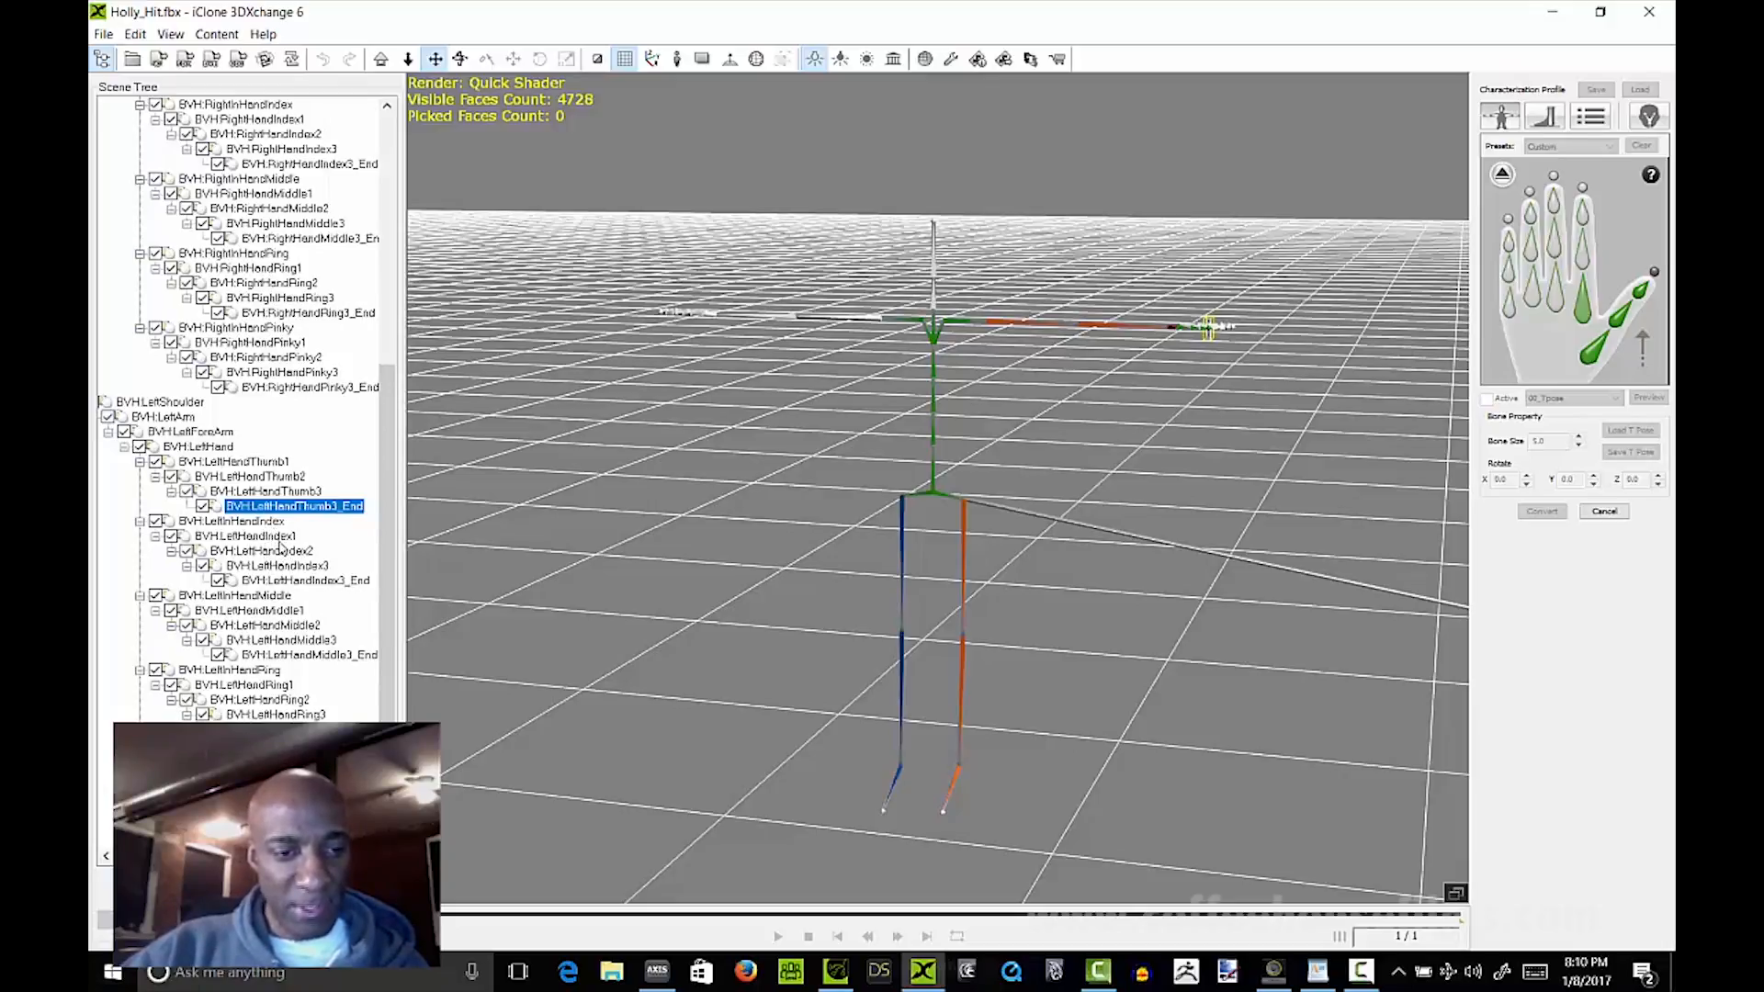
click(276, 536)
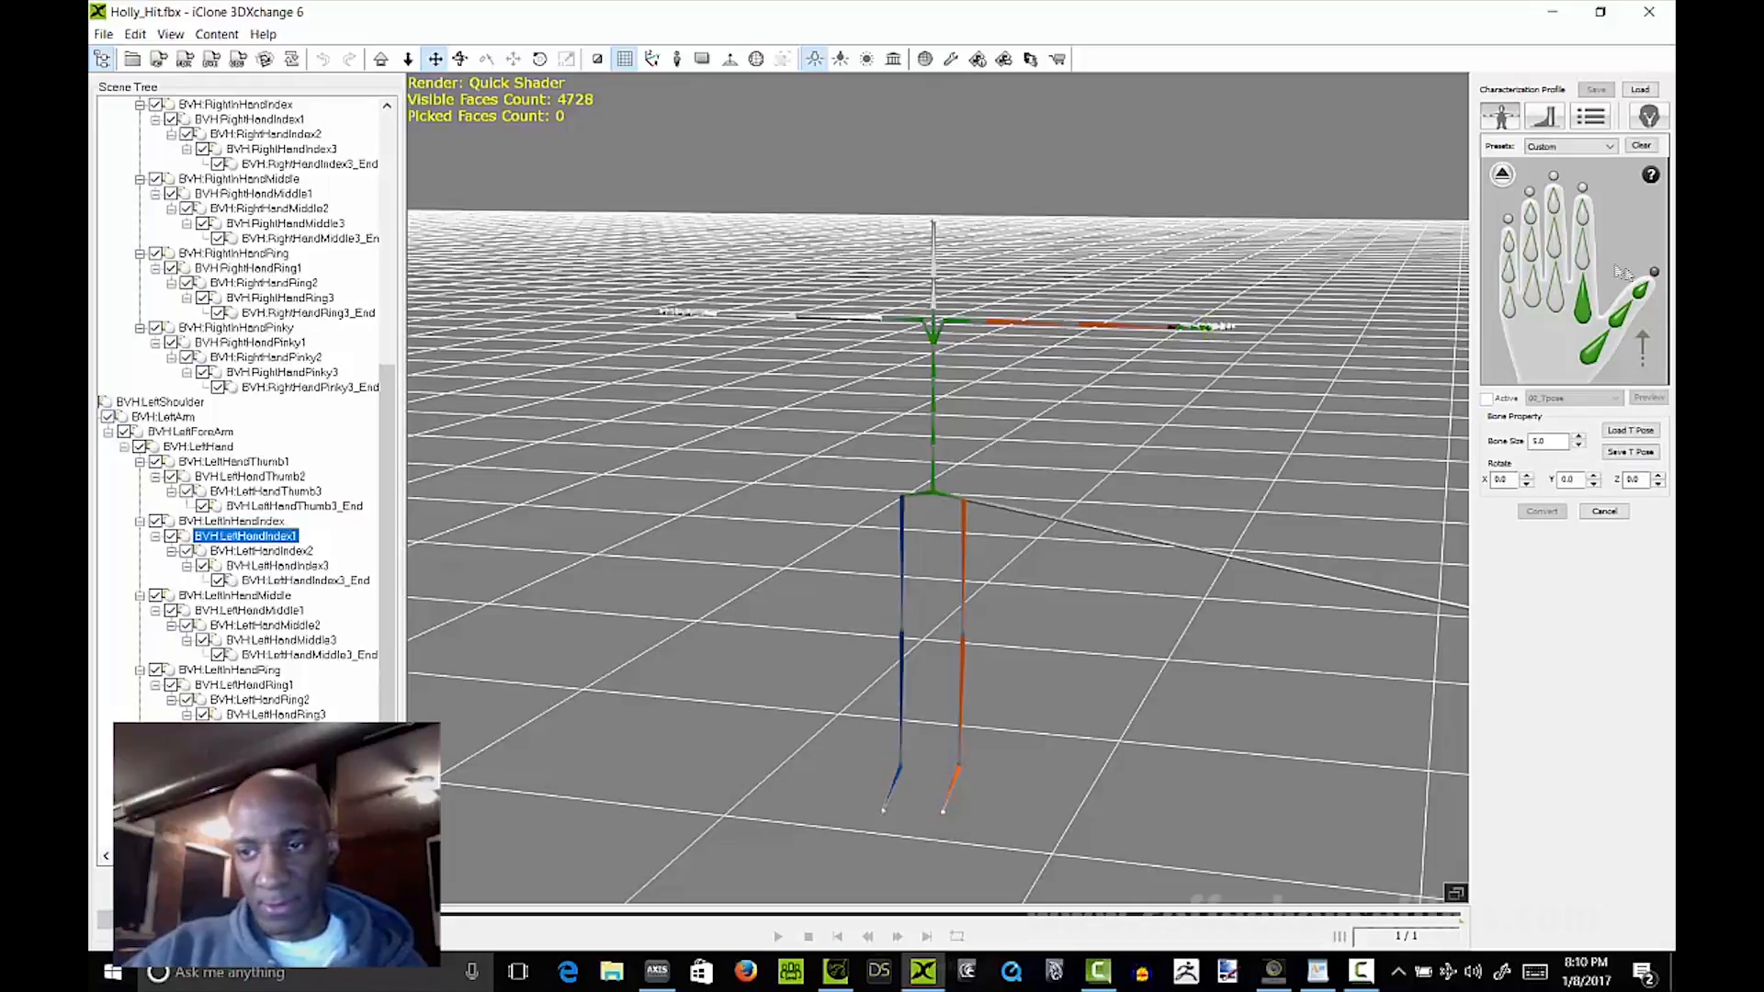
click(1585, 261)
click(281, 551)
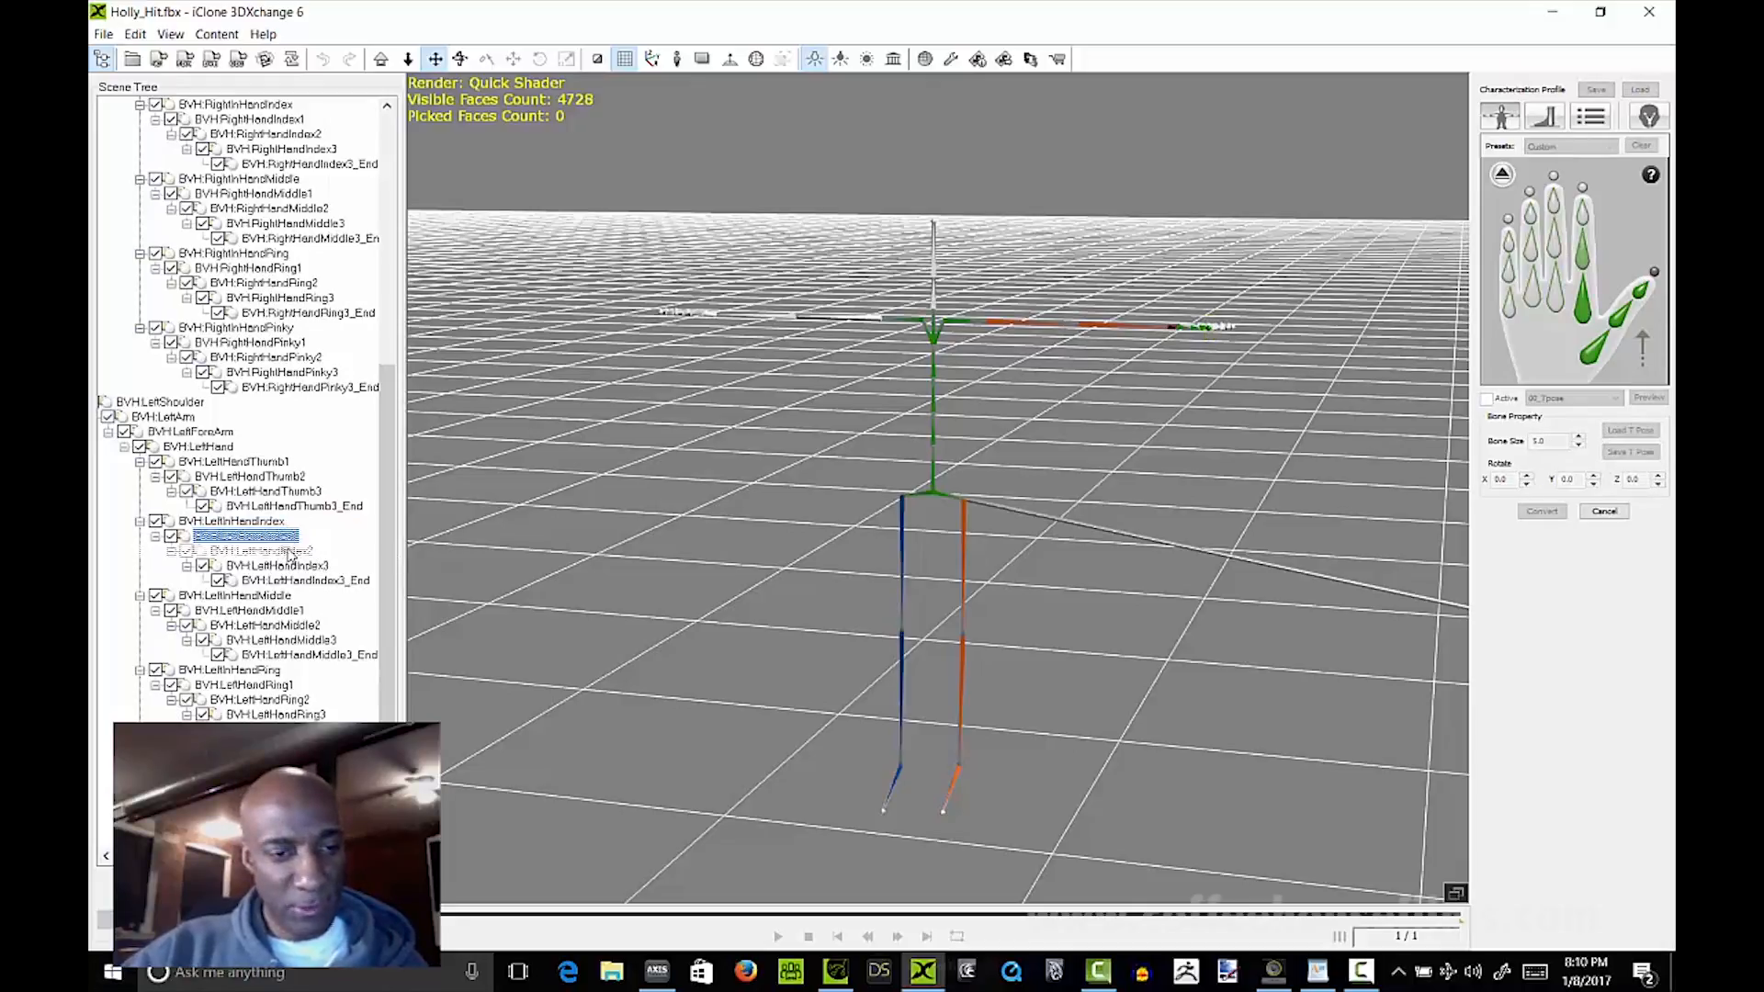
click(1583, 216)
click(296, 567)
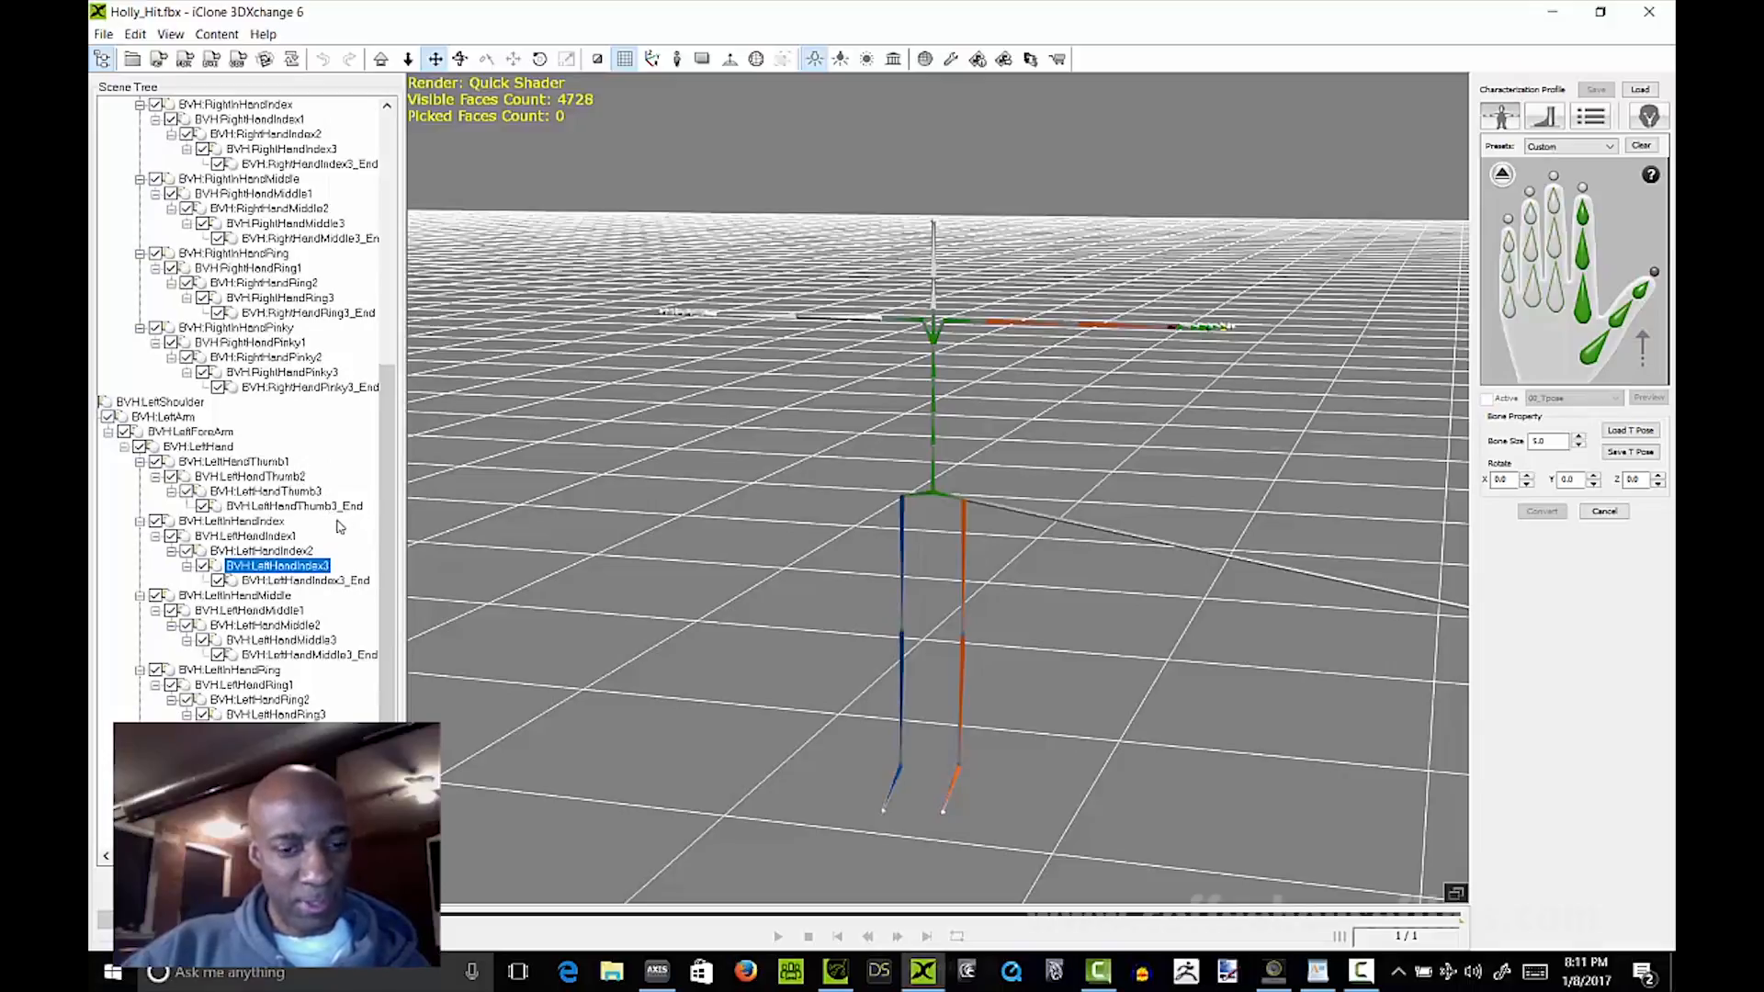
click(1583, 189)
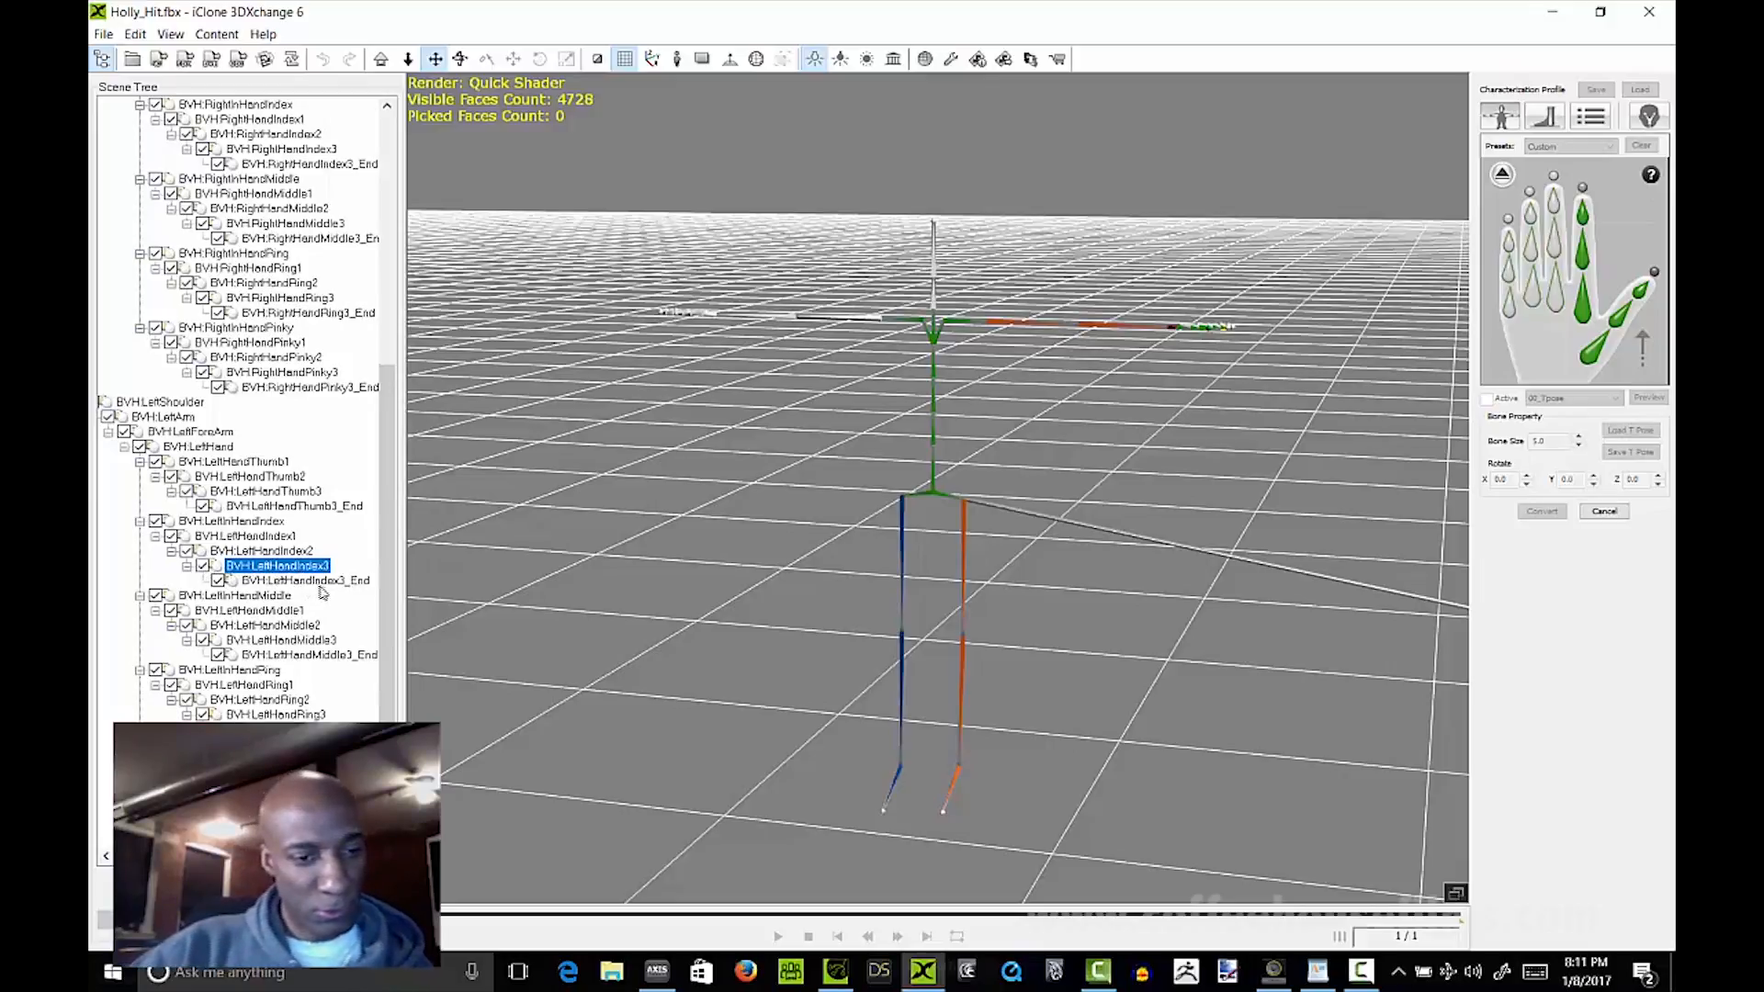
click(322, 582)
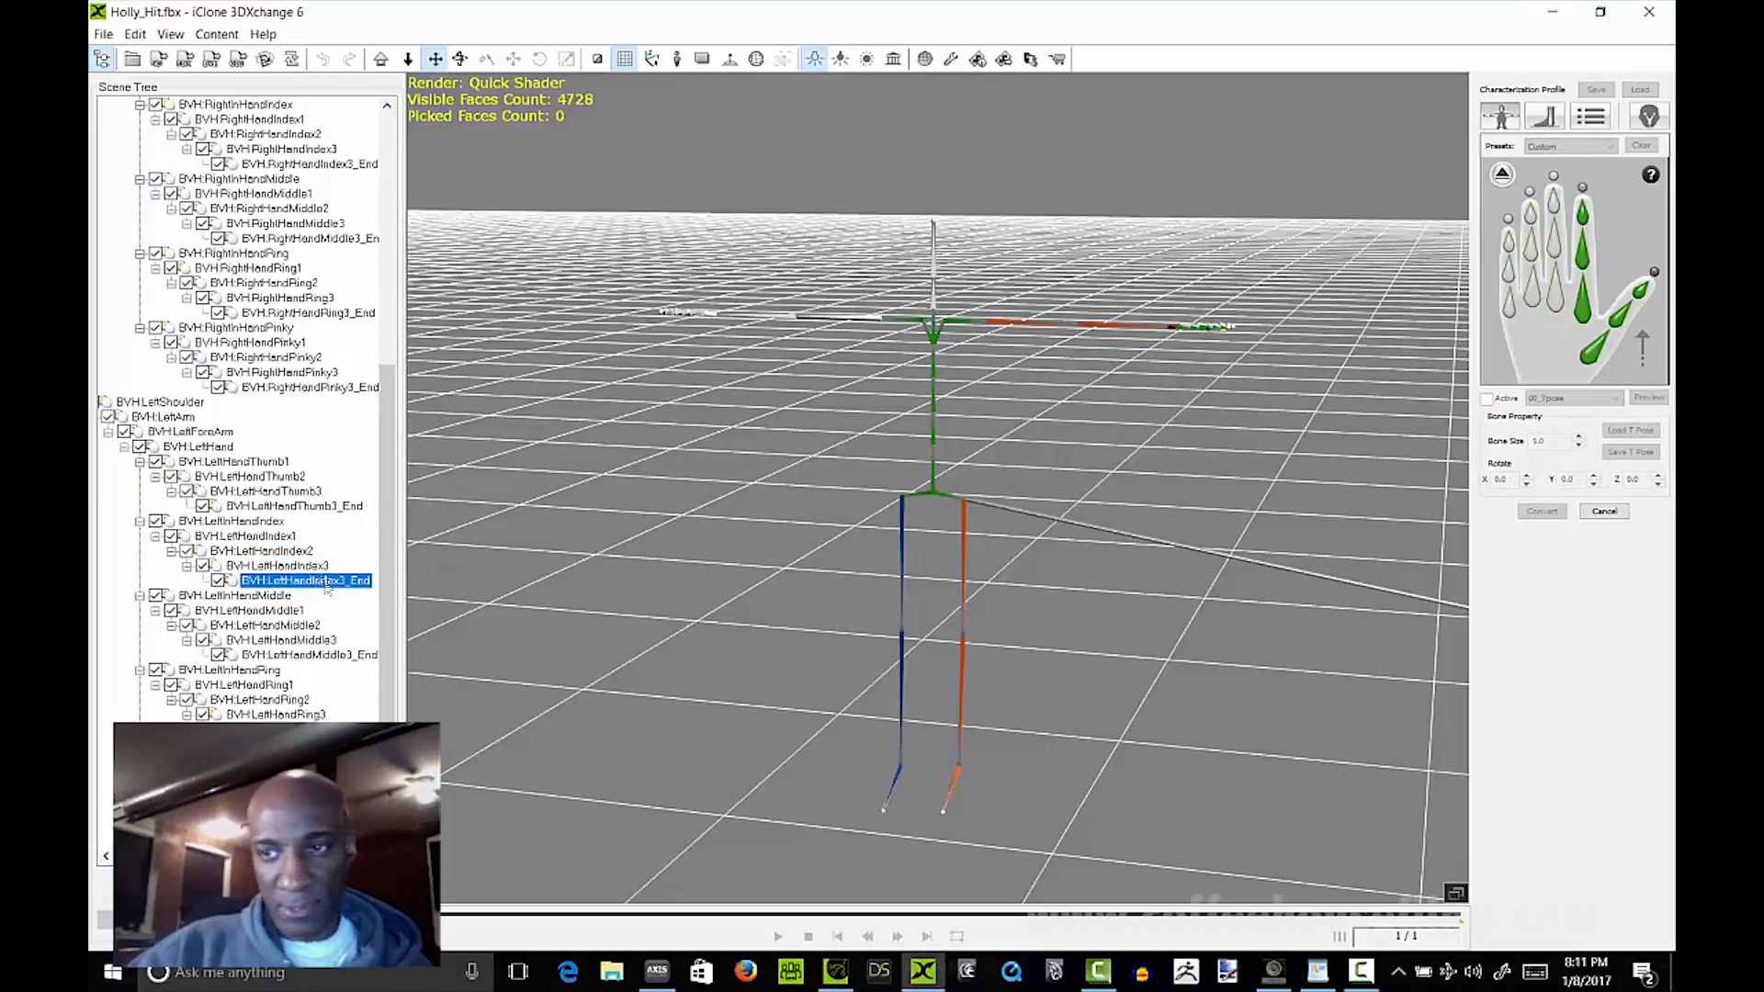
Step: Map the left middle finger bones from base to tip to BVH:LeftHandMiddle1, BVH:LeftHandMiddle2, BVH:LeftHandMiddle3 and BVH:LeftHandMiddle3_End
click(1556, 308)
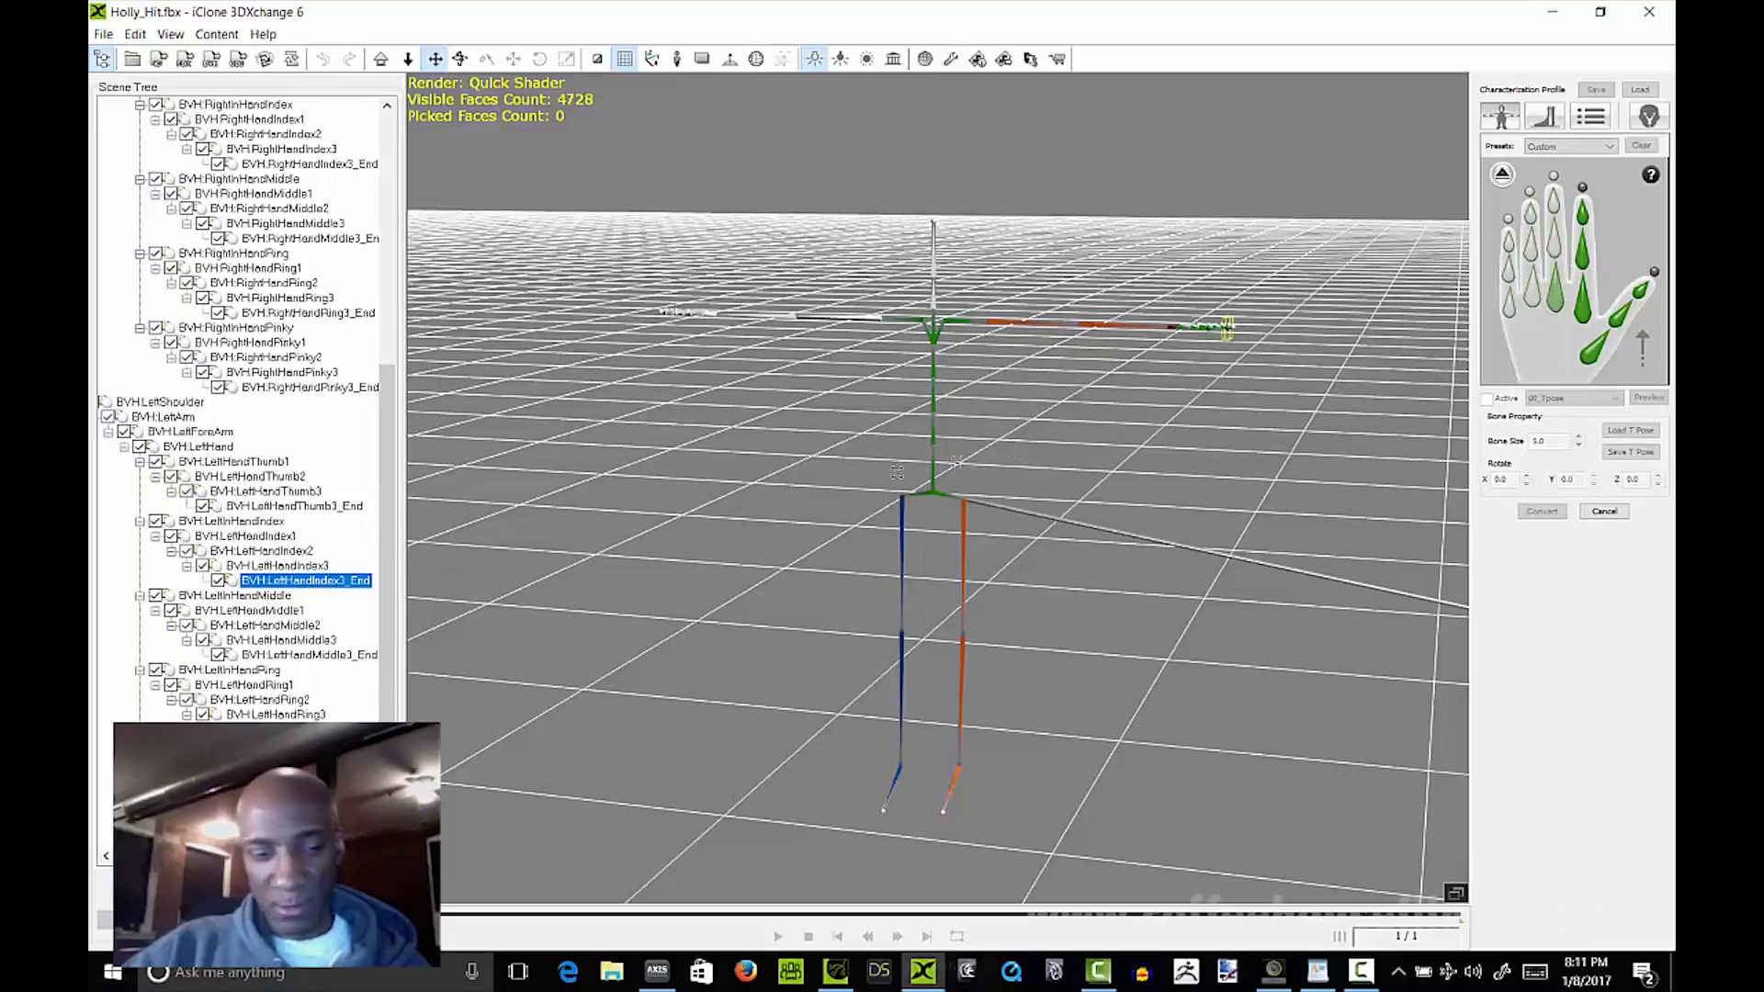
click(286, 598)
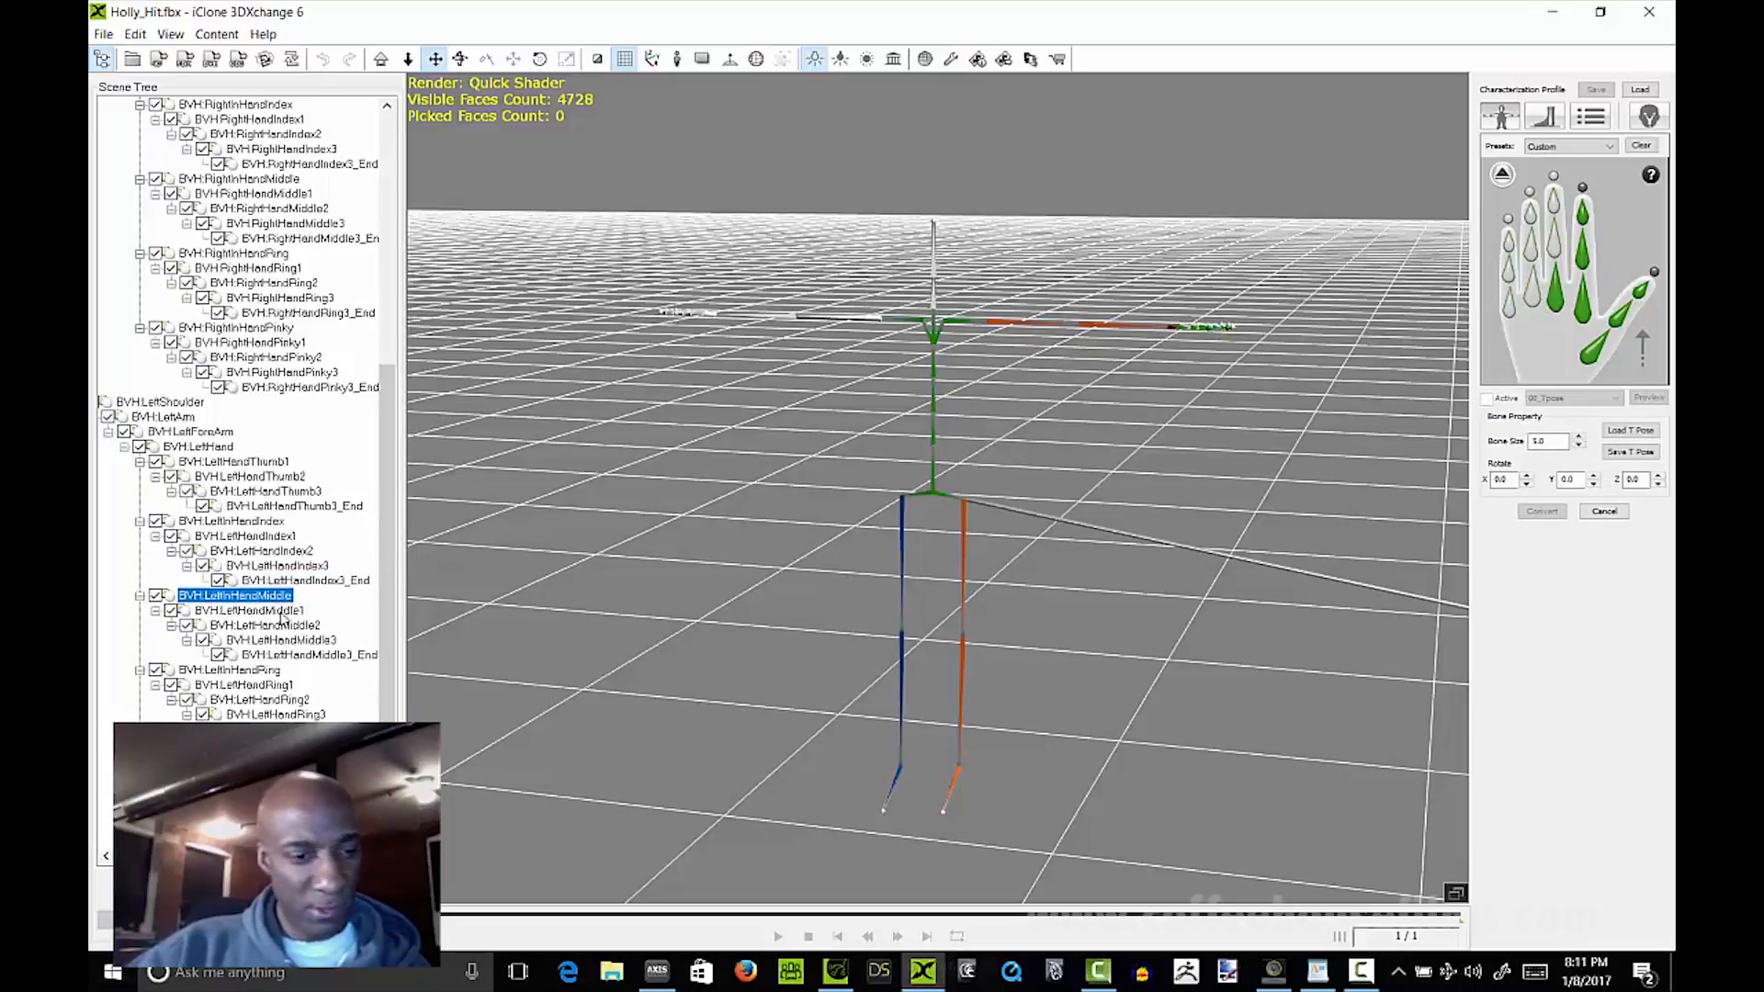
click(280, 612)
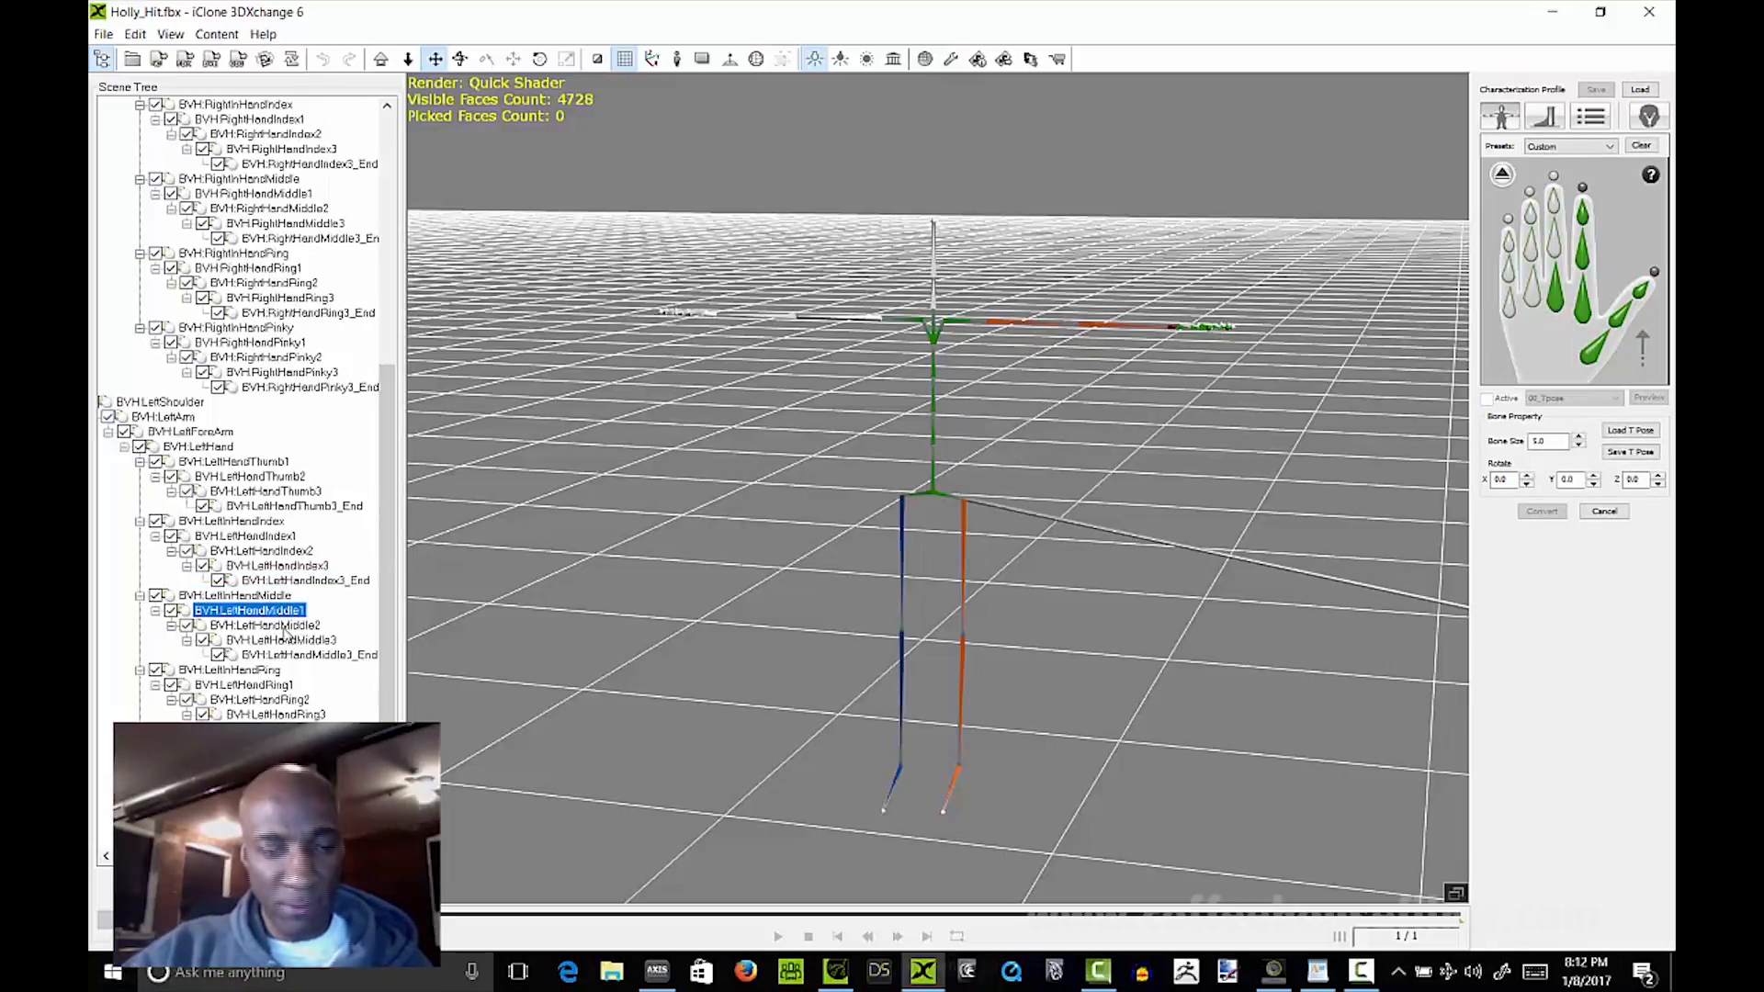
click(1555, 255)
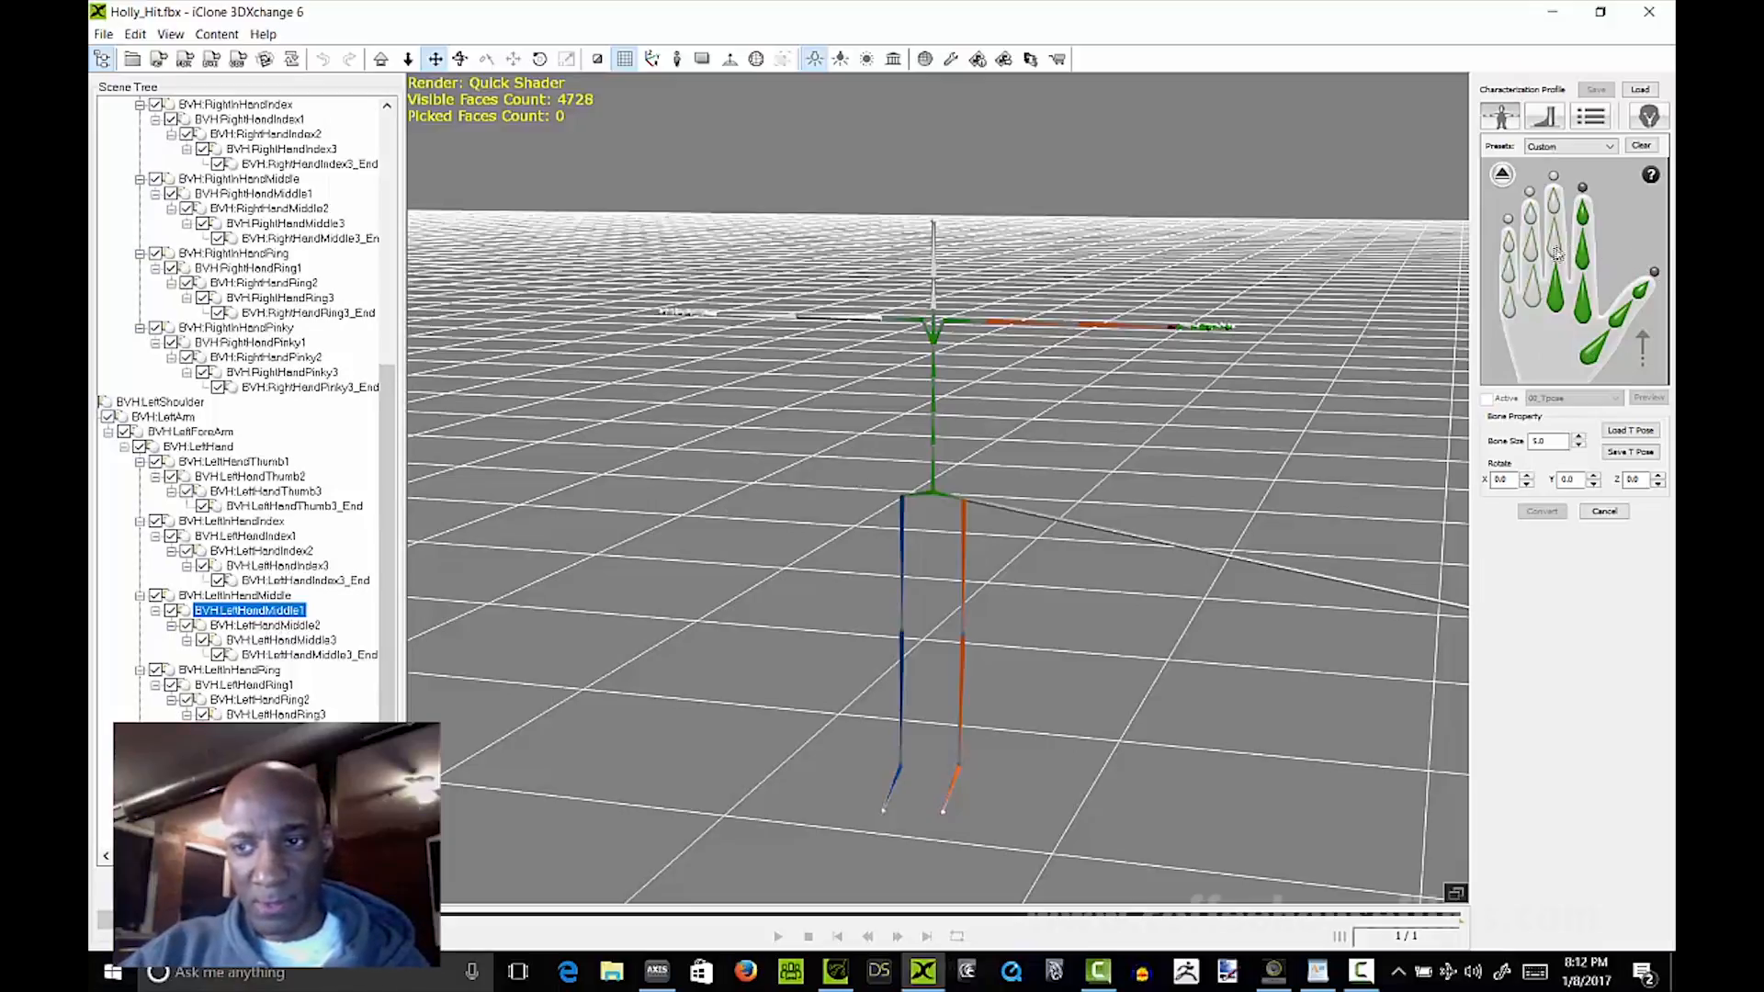
click(271, 626)
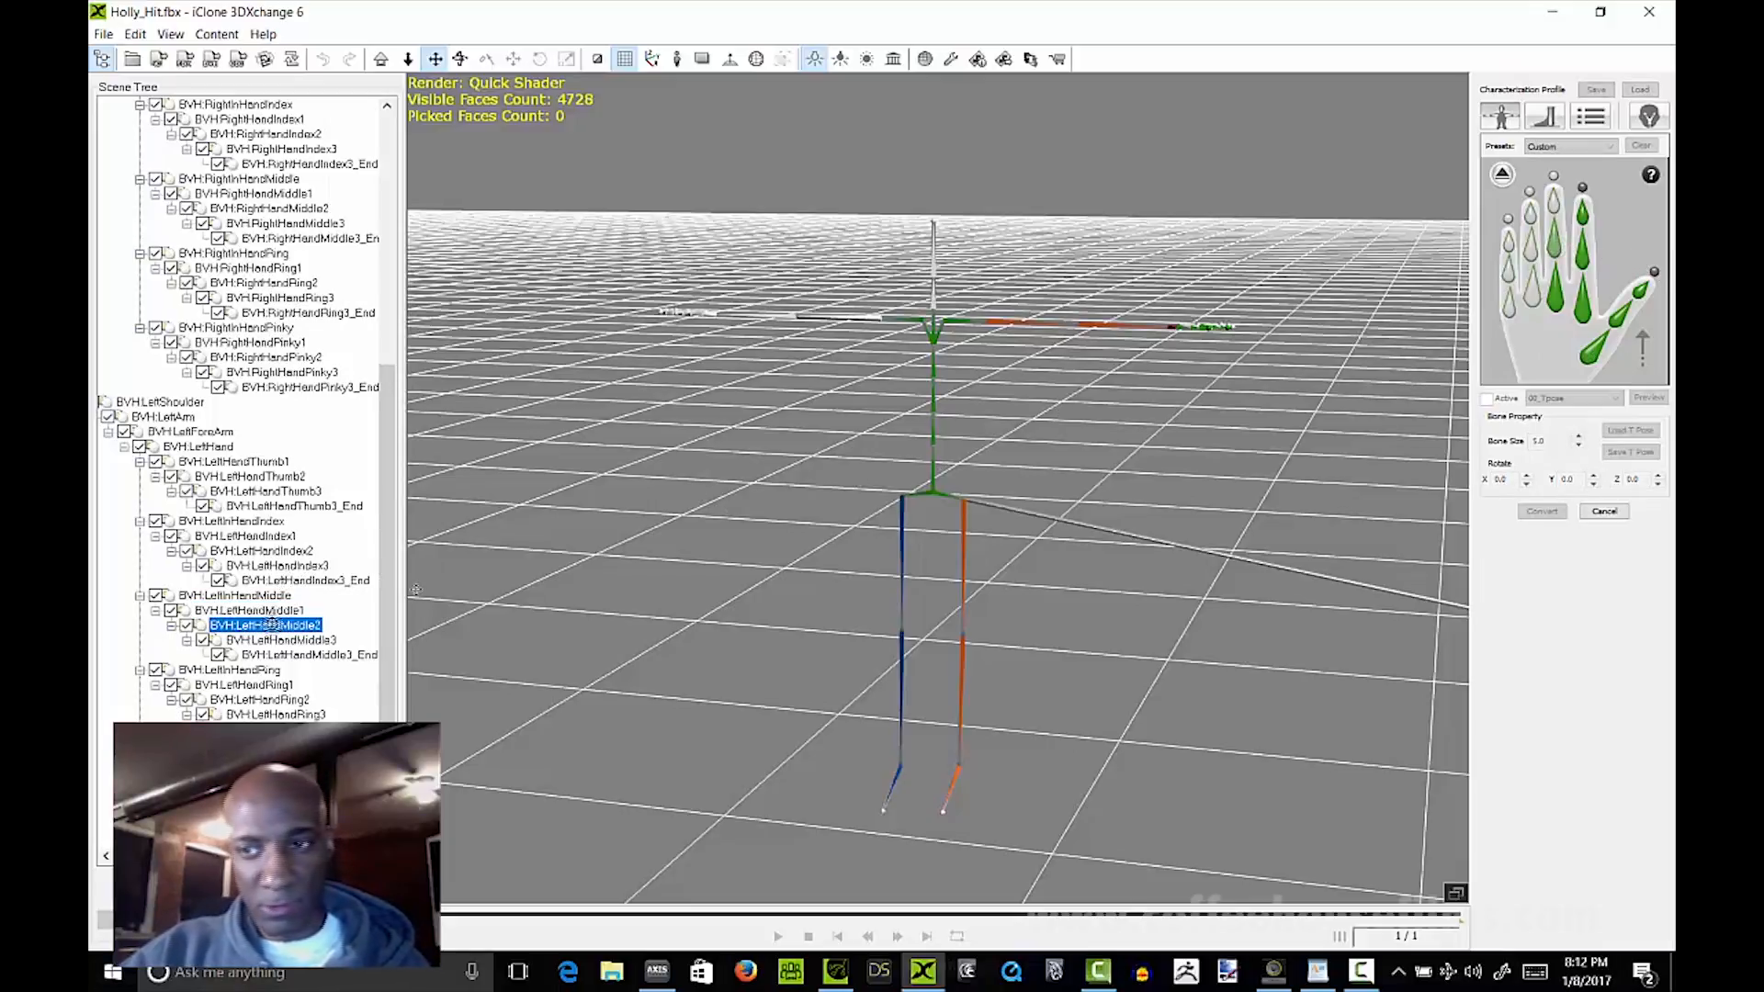
click(1553, 220)
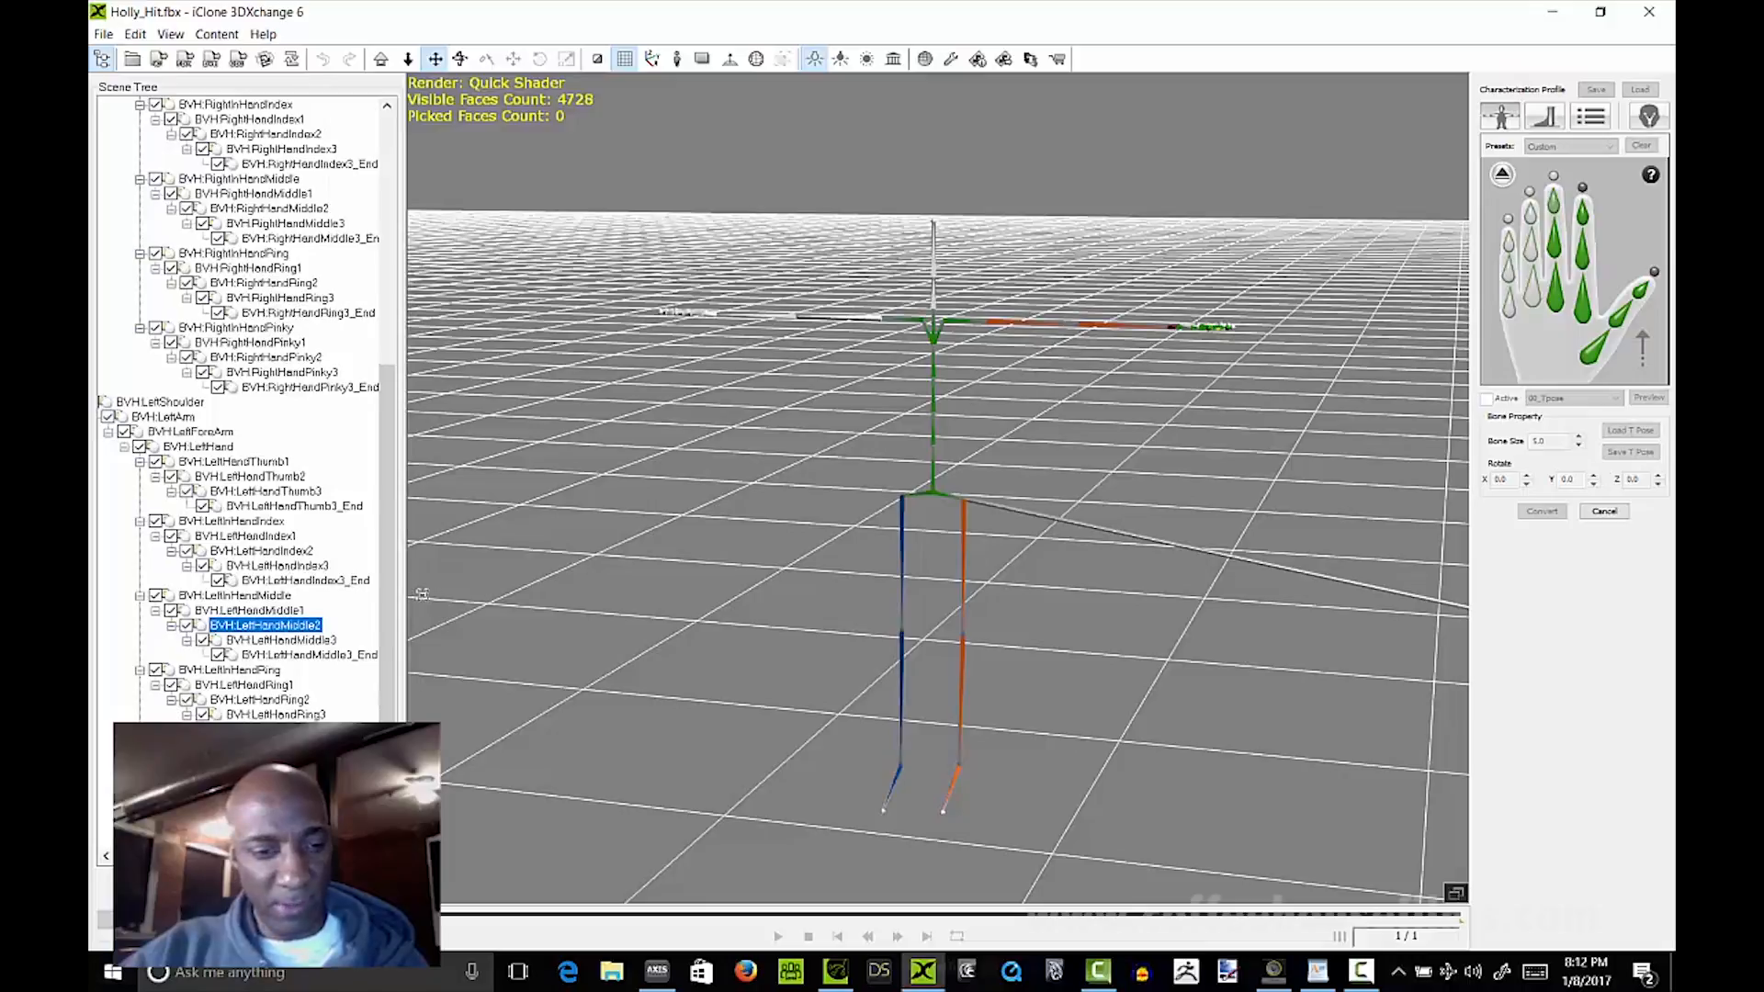
click(280, 640)
click(1555, 198)
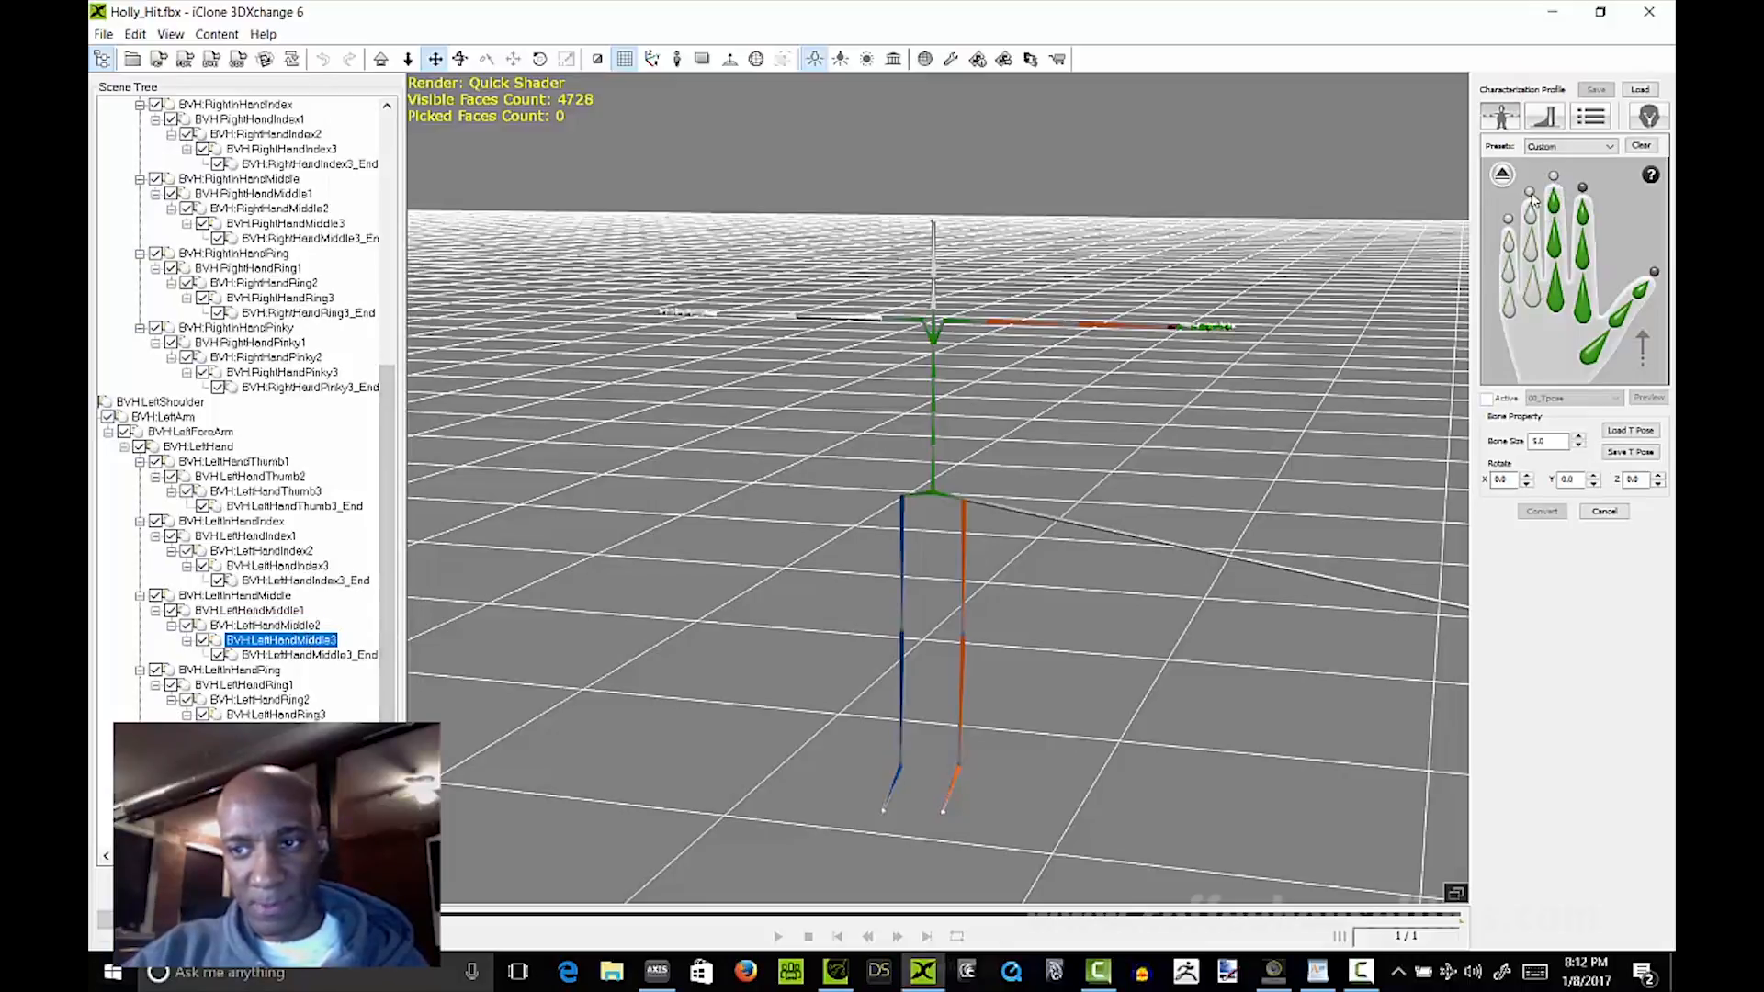
click(322, 655)
Step: Map the left ring finger bones from base to tip to BVH:LeftHandRing1, BVH:LeftHandRing2, BVH:LeftHandRing3 and BVH:LeftHandRing3_End
click(1532, 290)
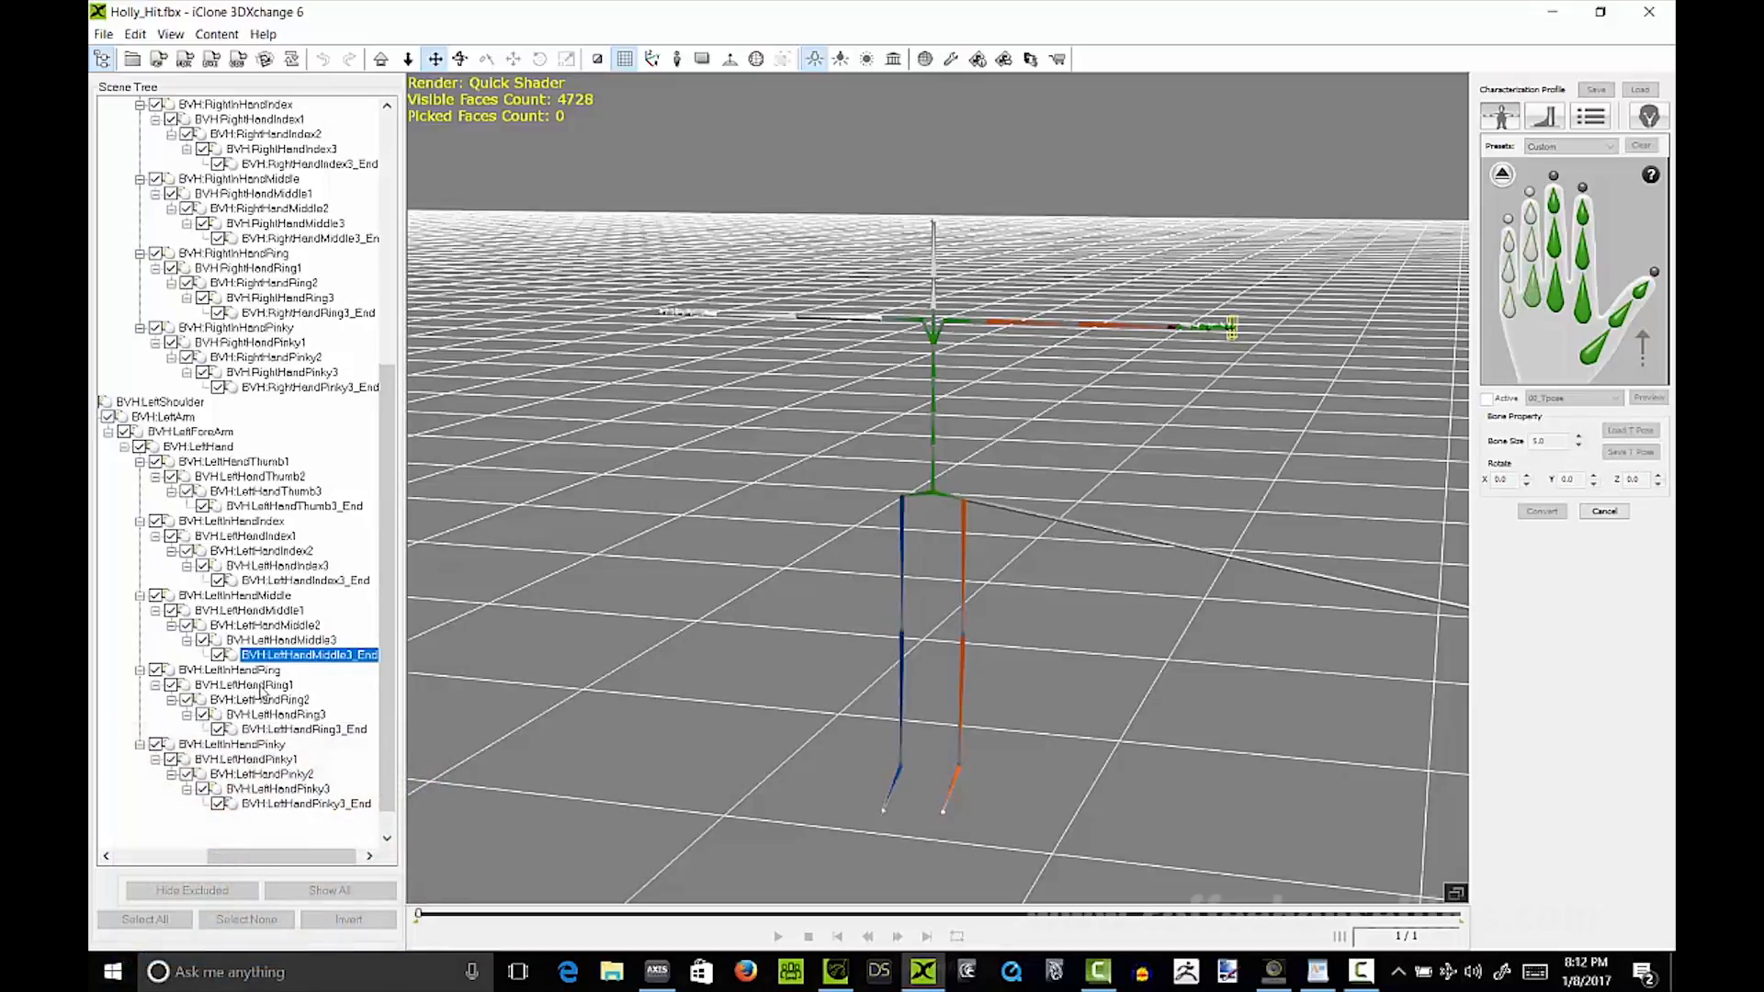
click(248, 685)
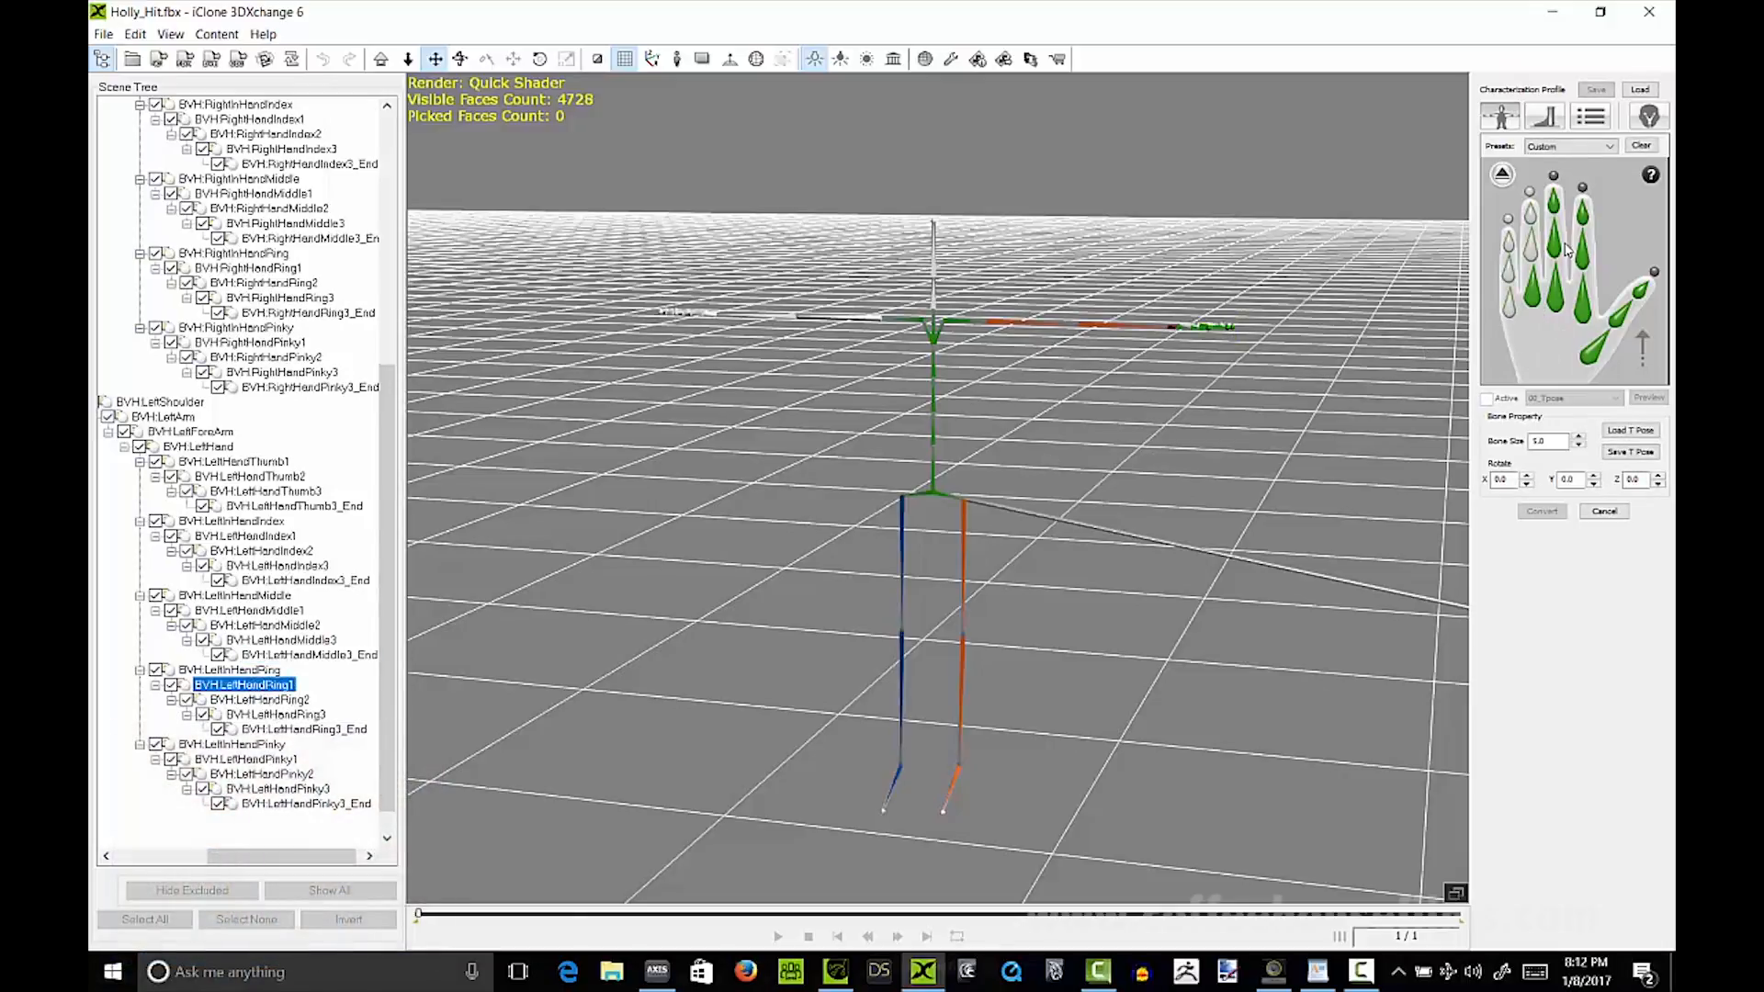
click(1532, 250)
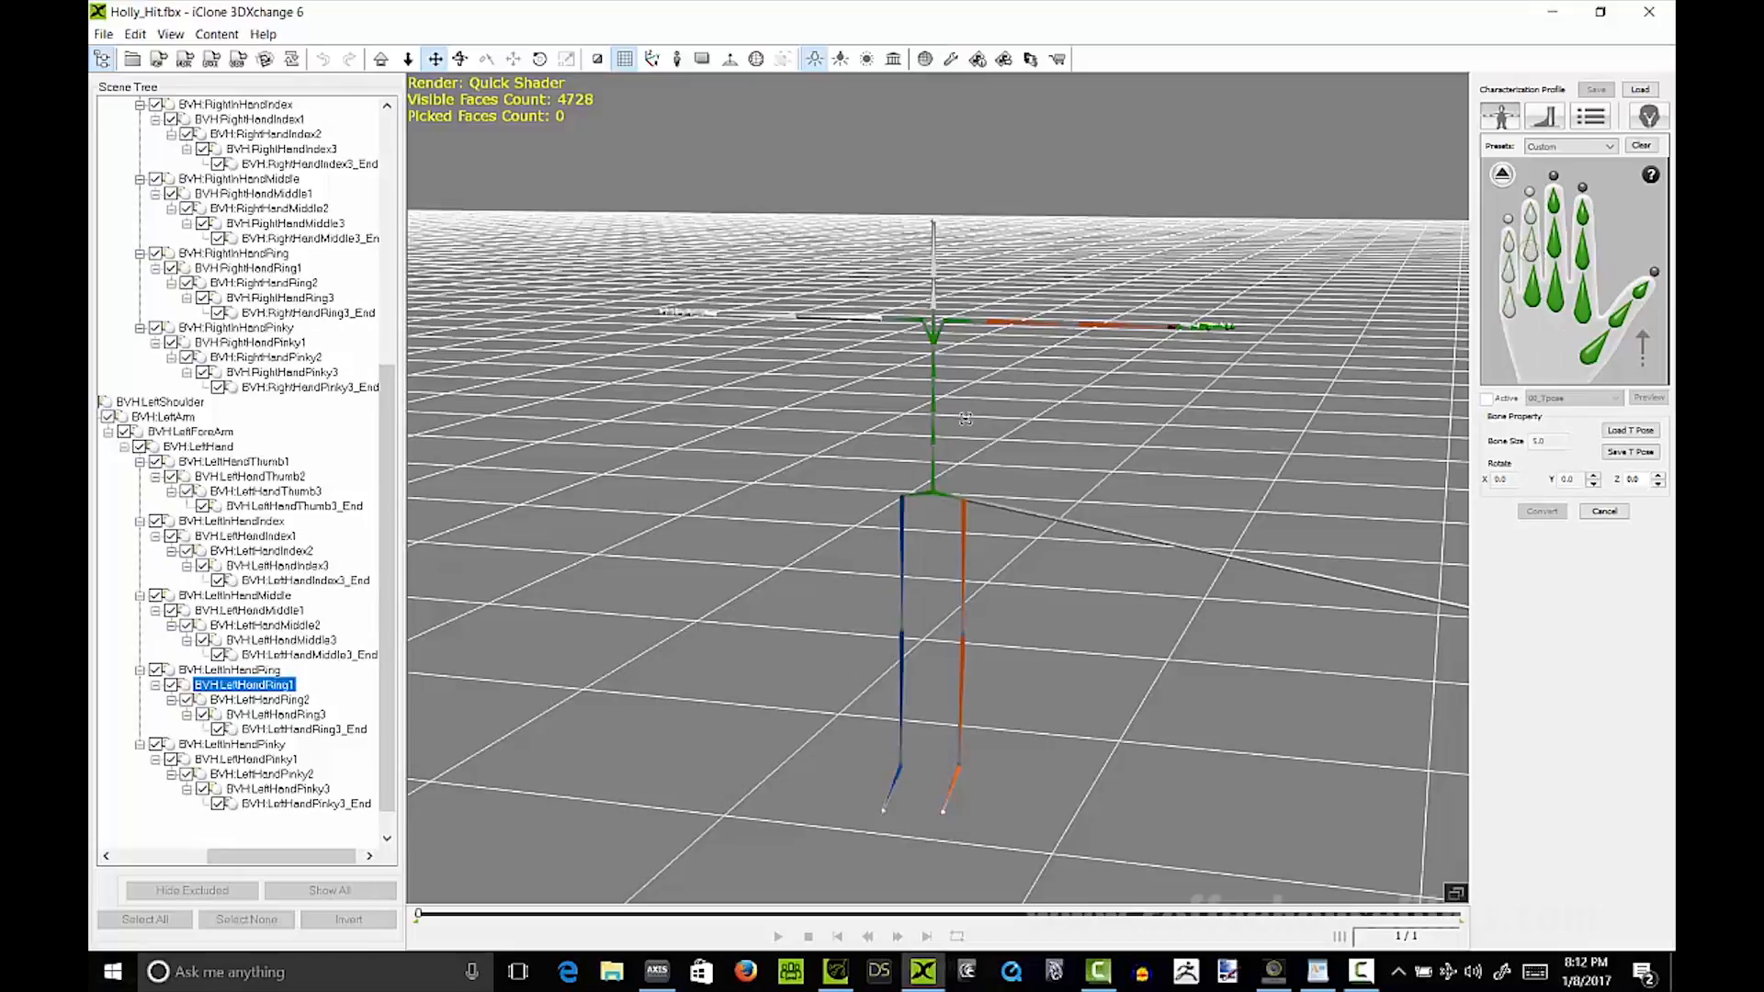
click(292, 701)
click(1530, 212)
click(276, 715)
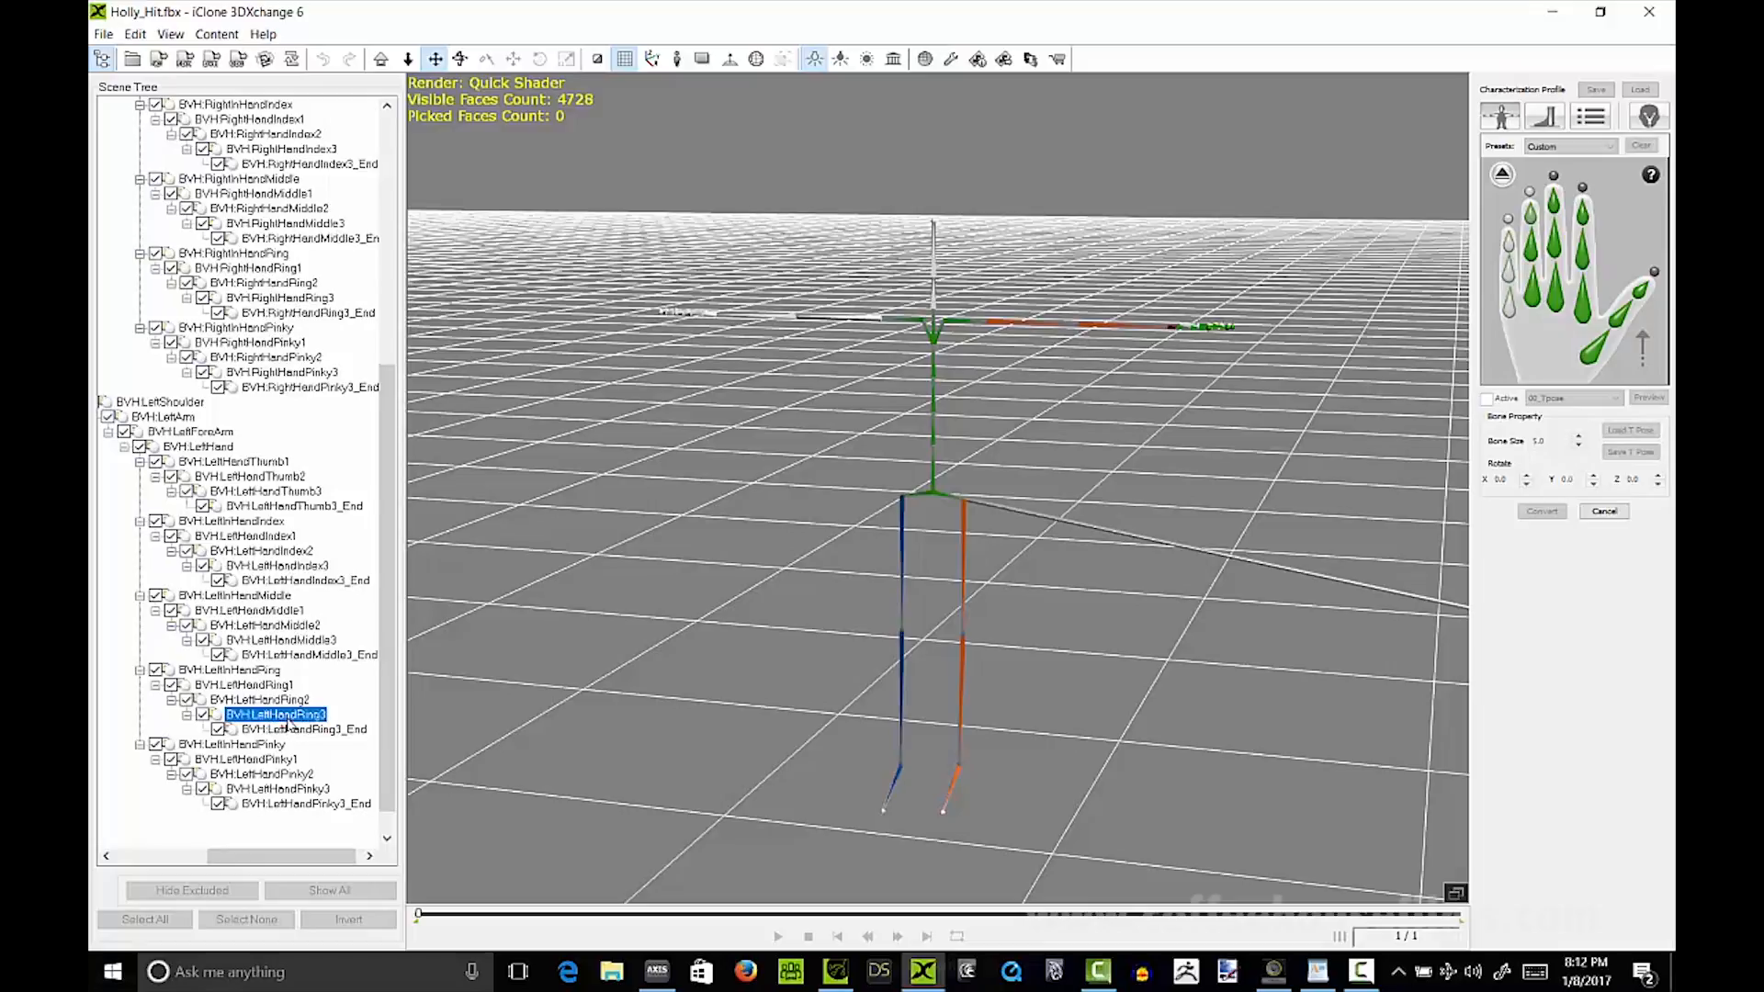
click(1531, 193)
click(313, 730)
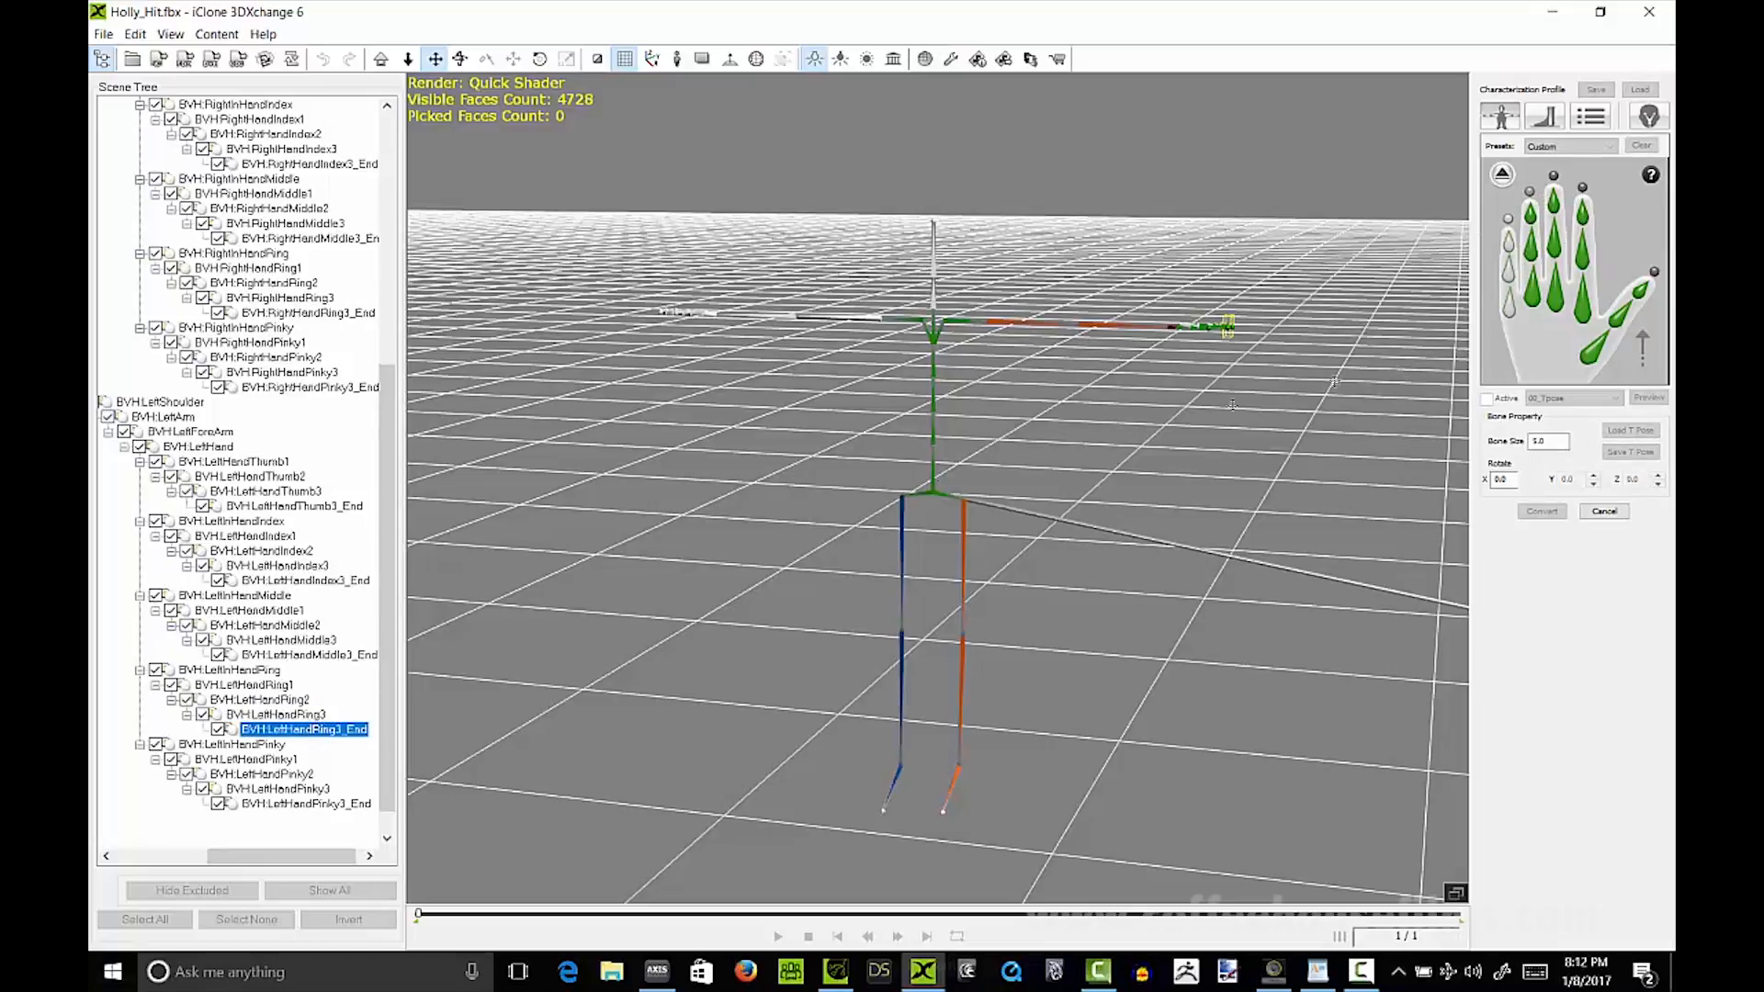
Step: Map the left pinky bones from base to tip to BVH:LeftHandPinky1, BVH:LeftHandPinky2, BVH:LeftHandPinky3 and BVH:LeftHandPinky3_End
scroll(387, 597, down, 1)
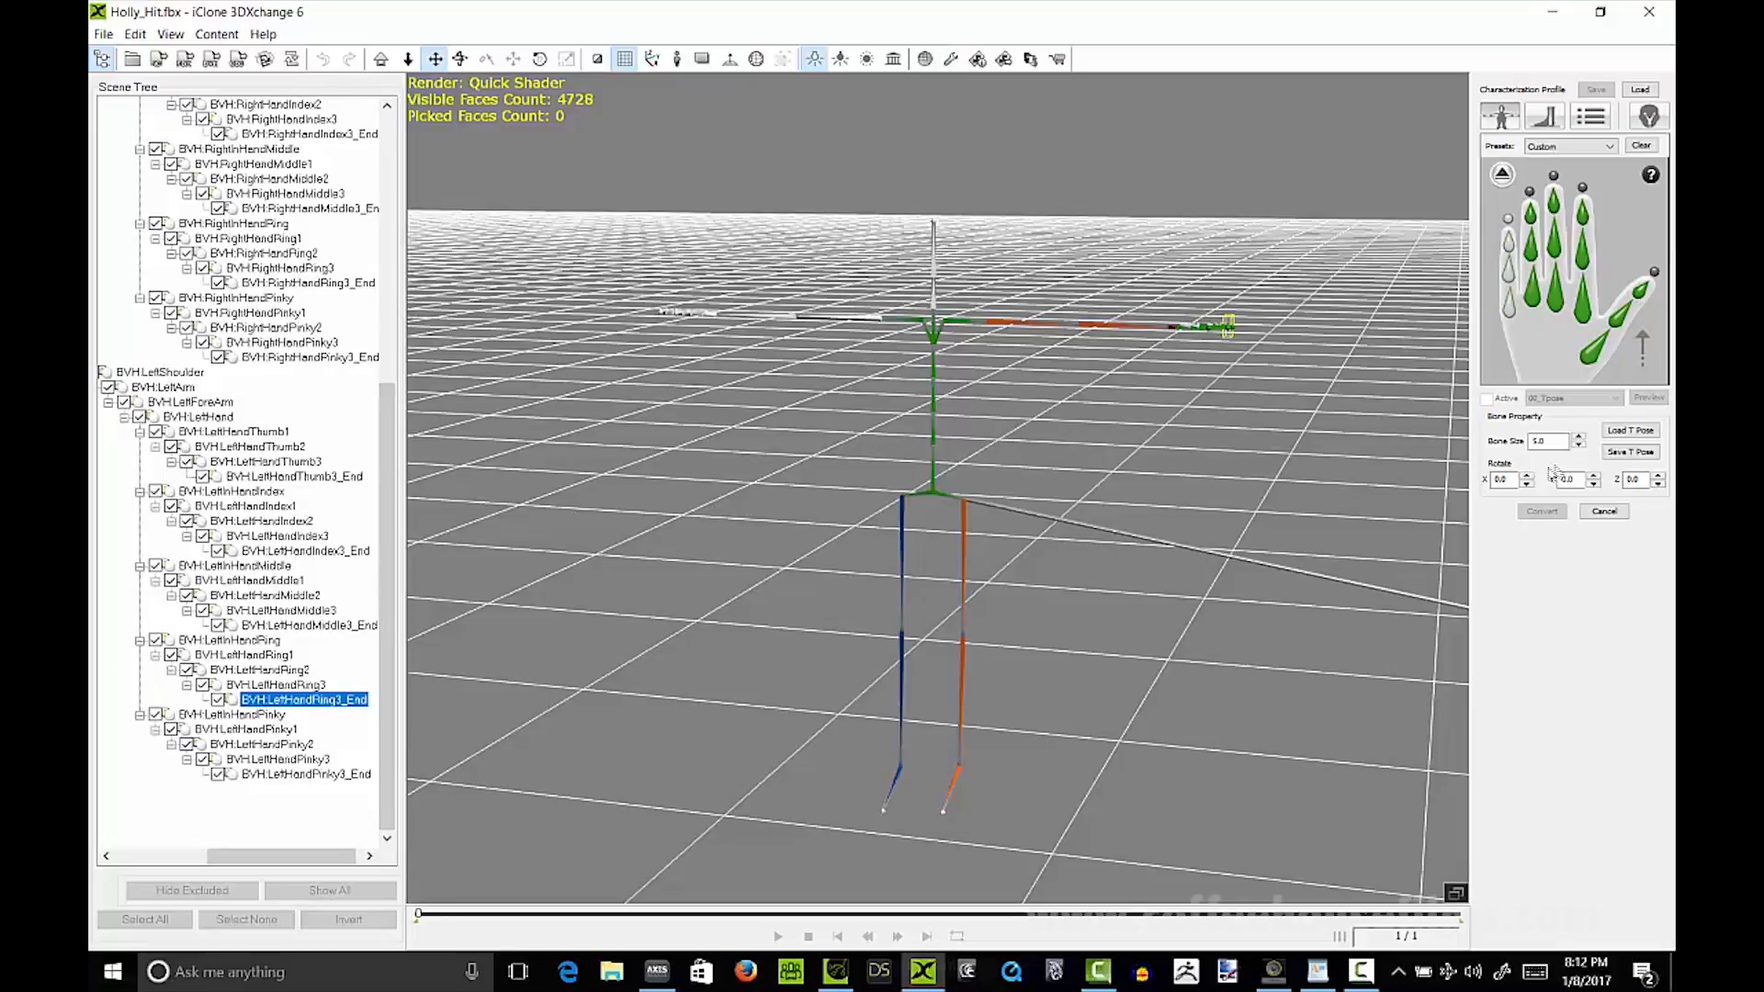
click(1509, 312)
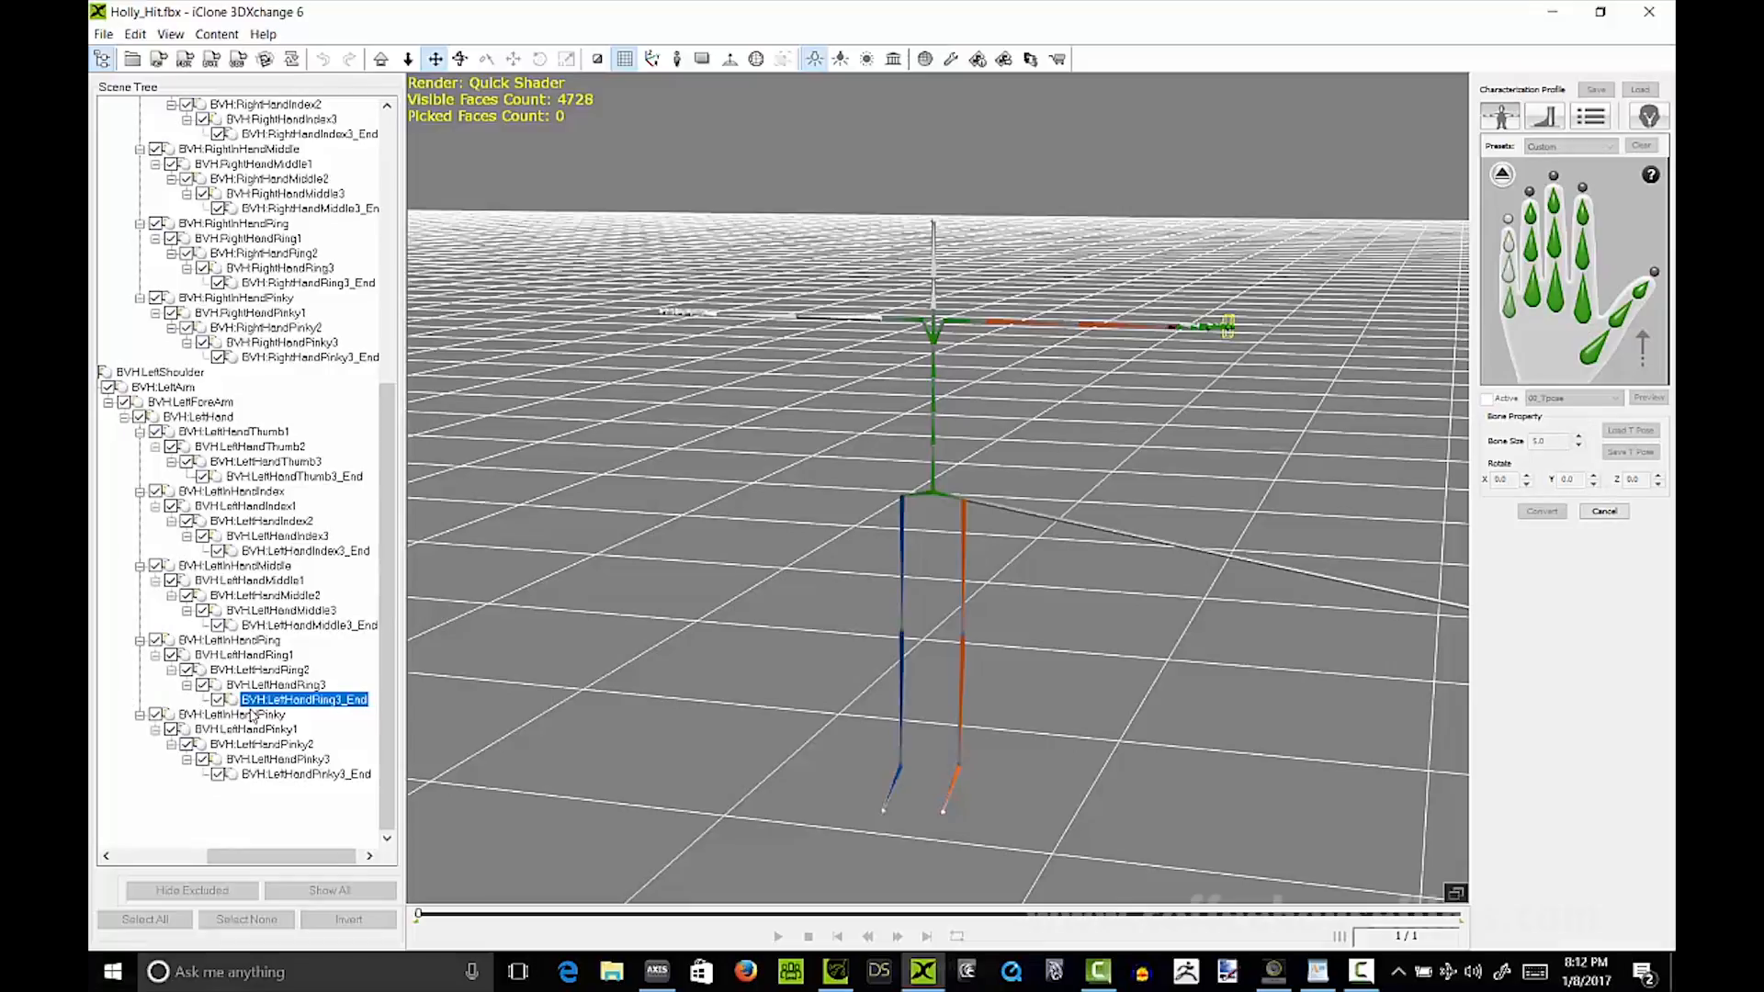
click(252, 715)
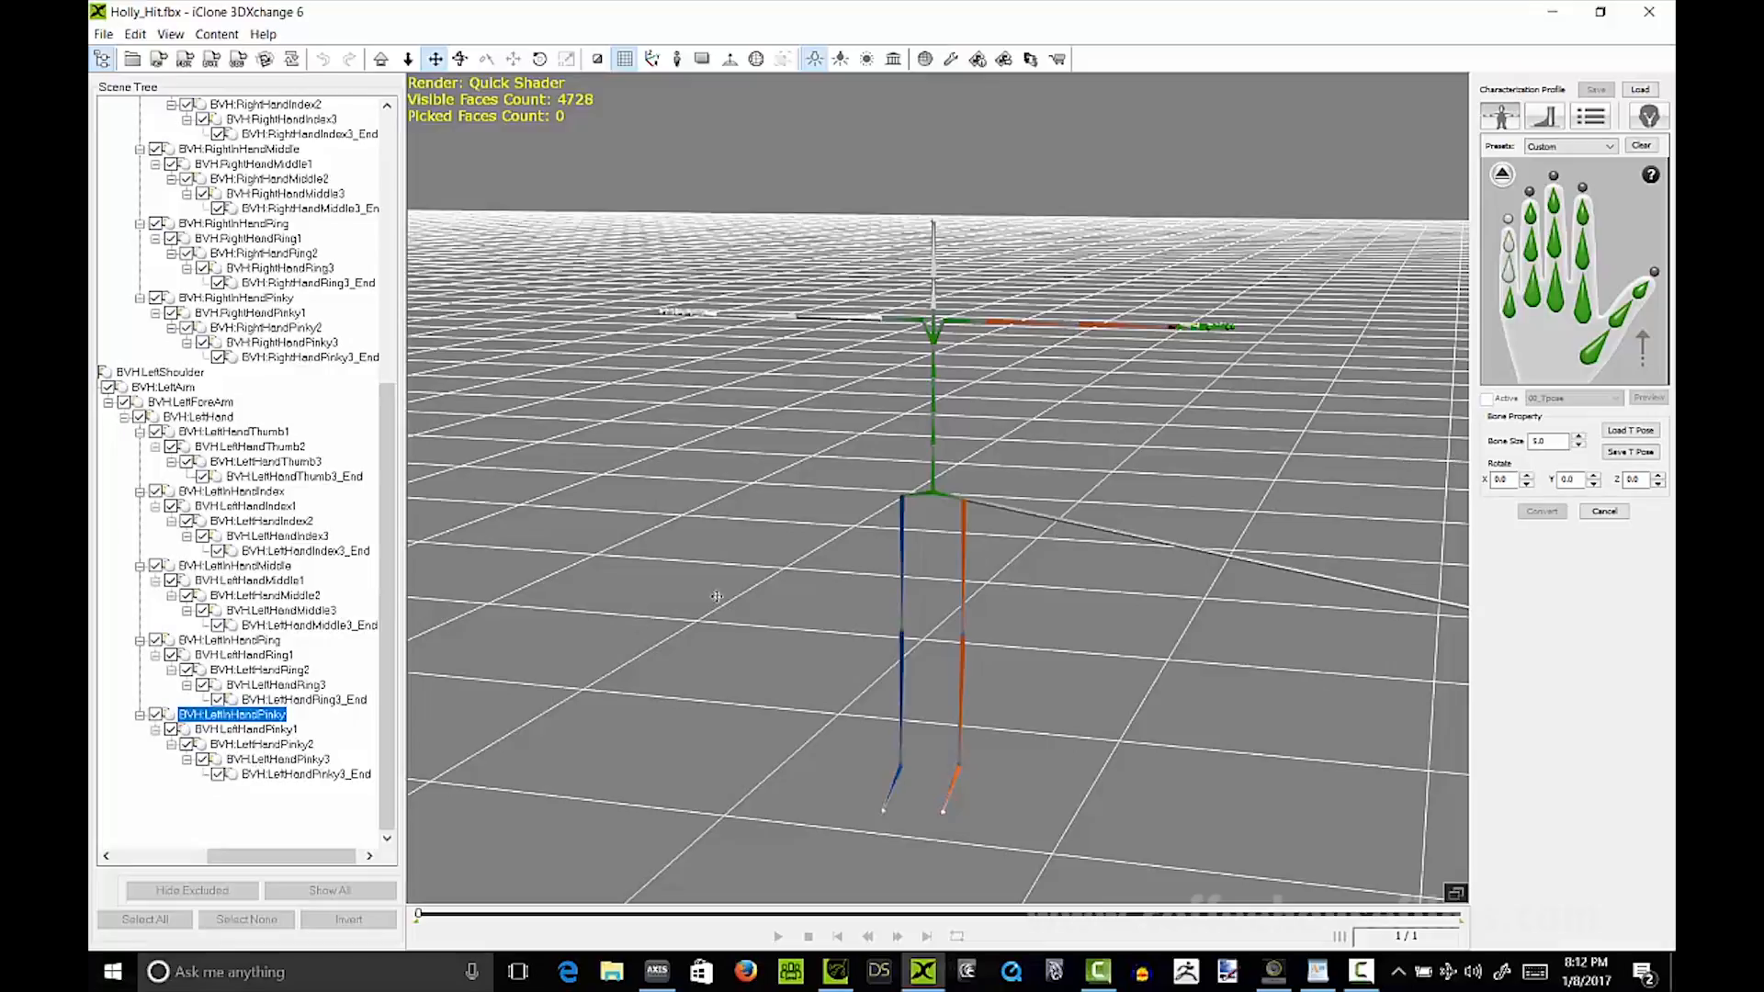
double_click(1511, 315)
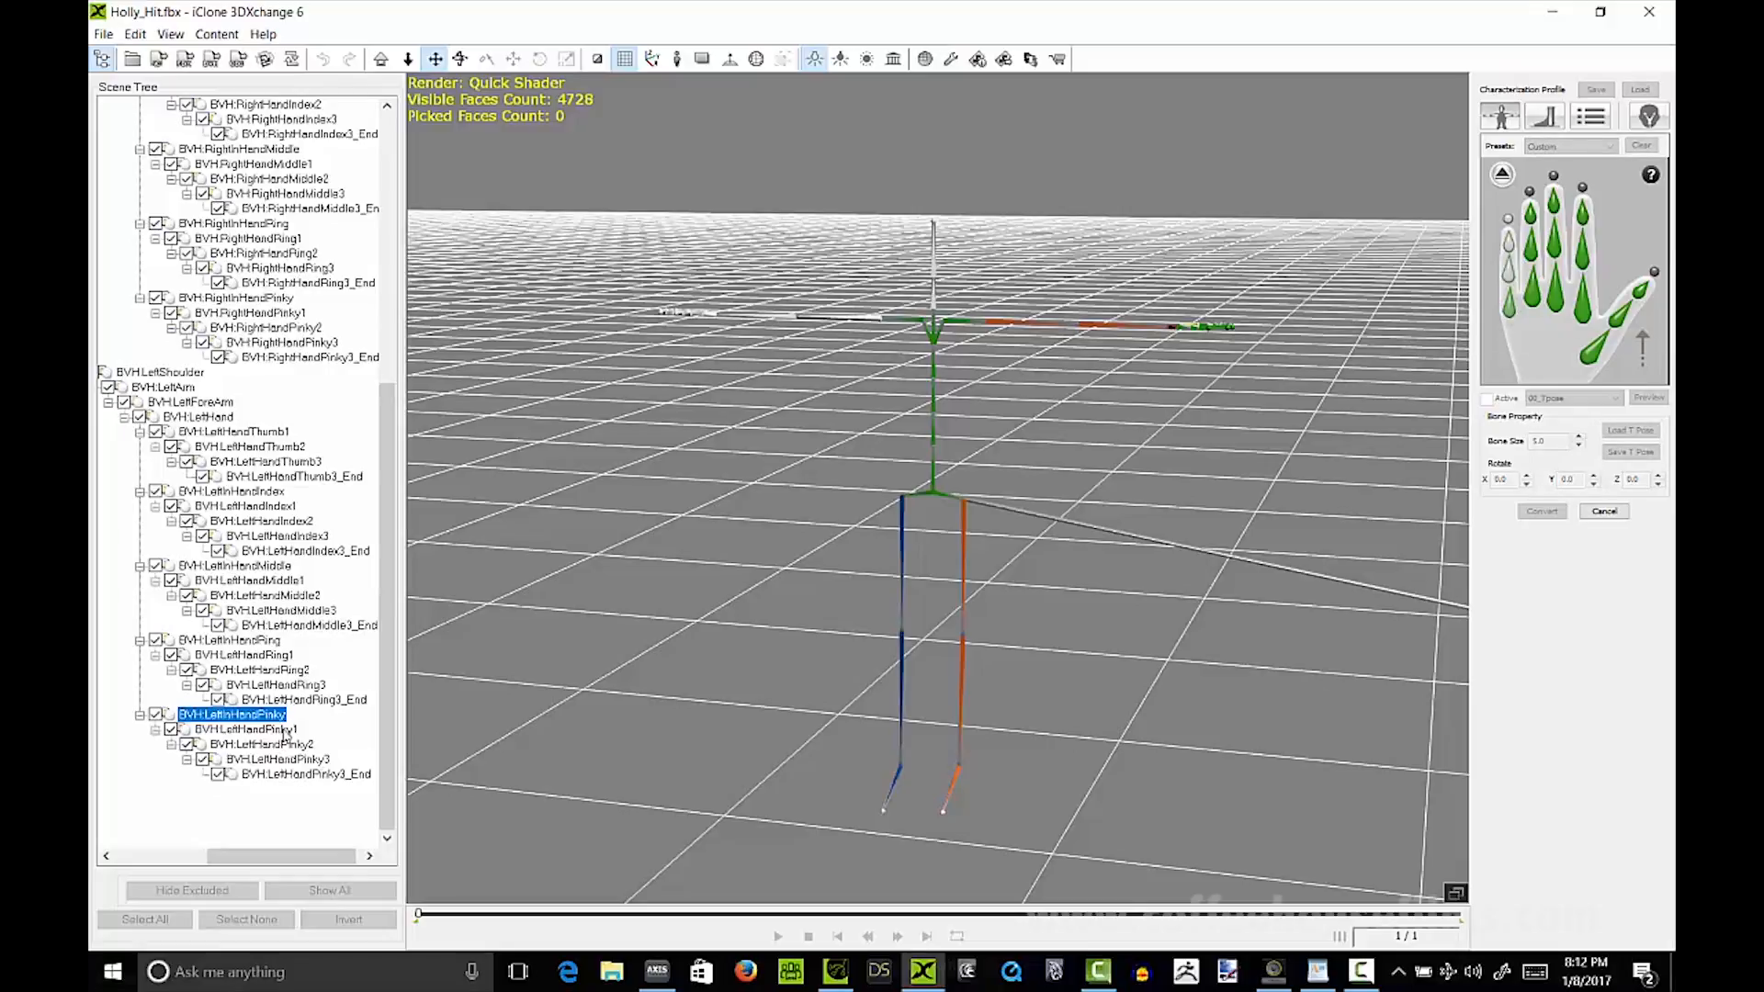
click(266, 730)
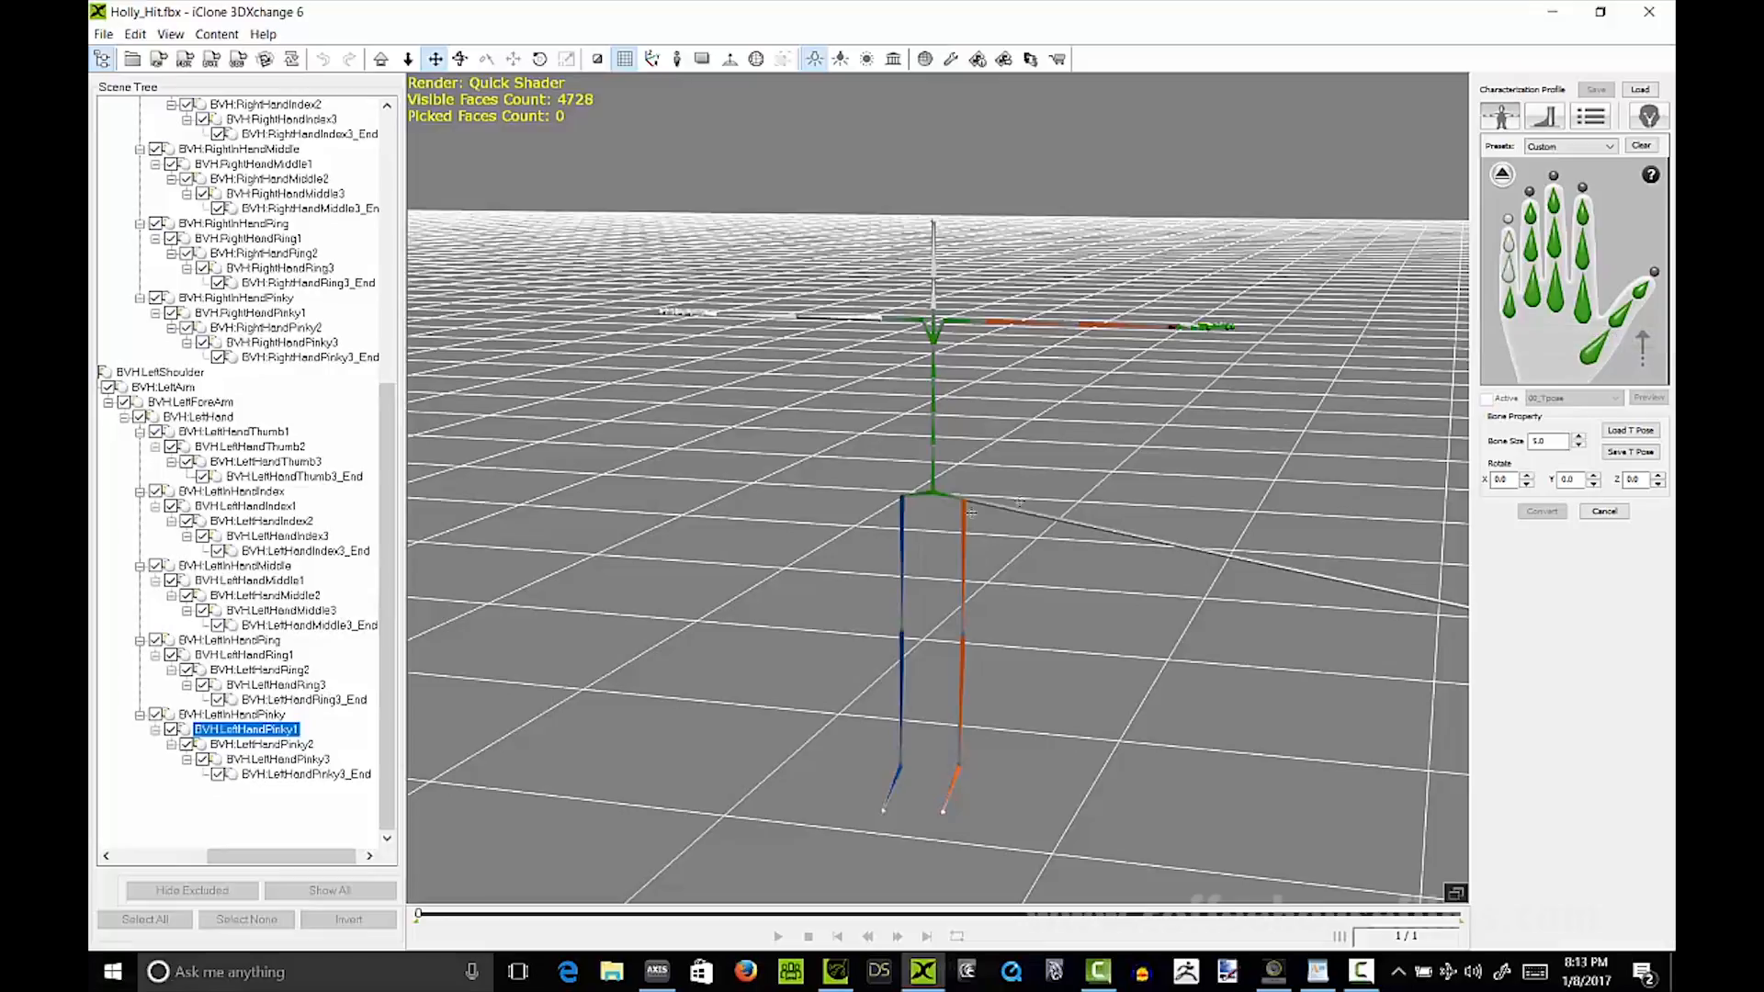
click(1510, 274)
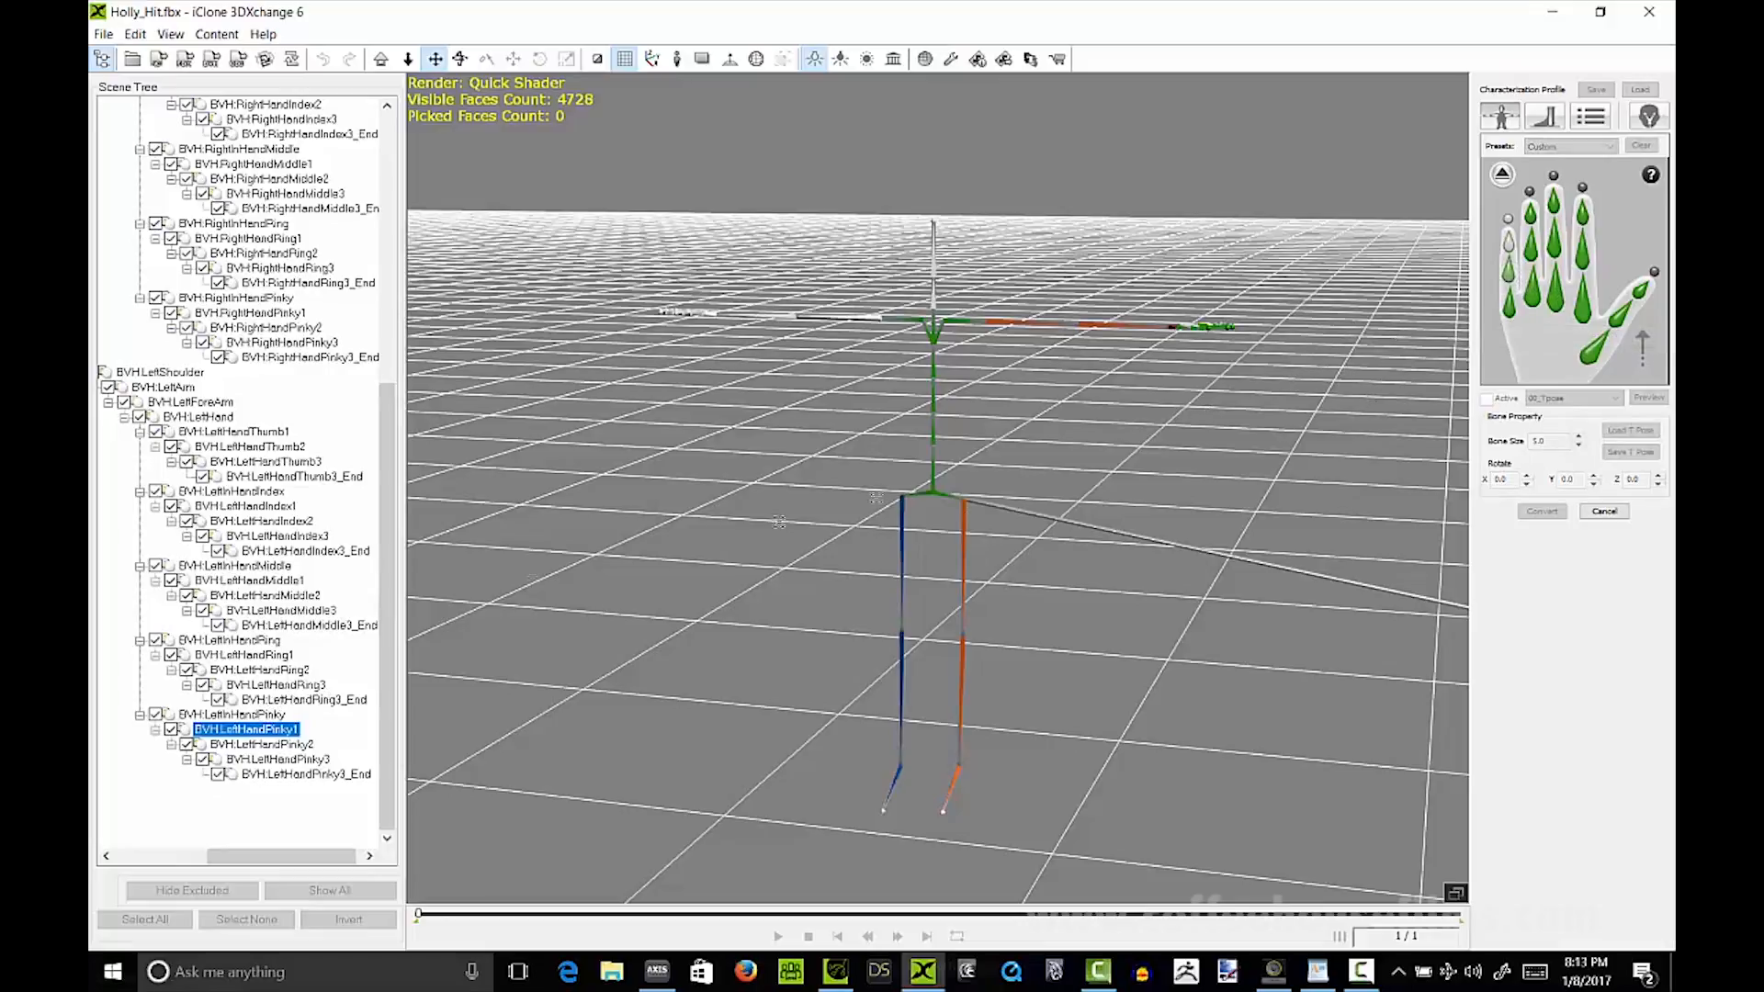
click(266, 745)
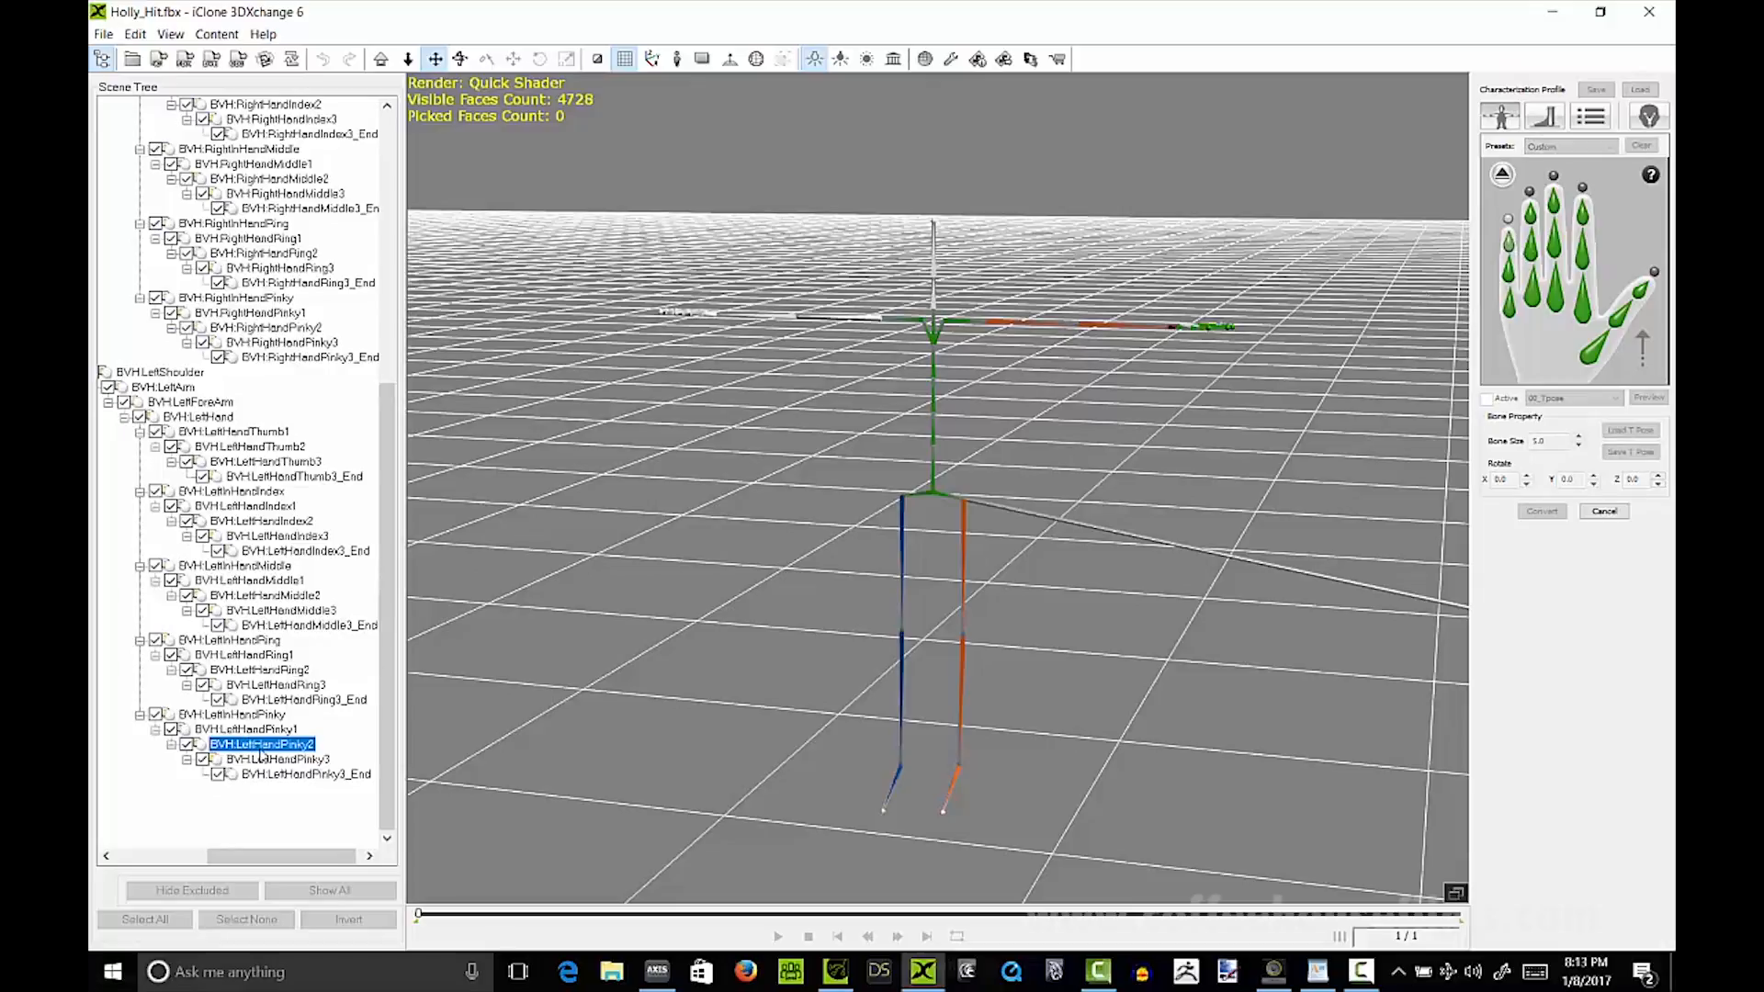
click(276, 761)
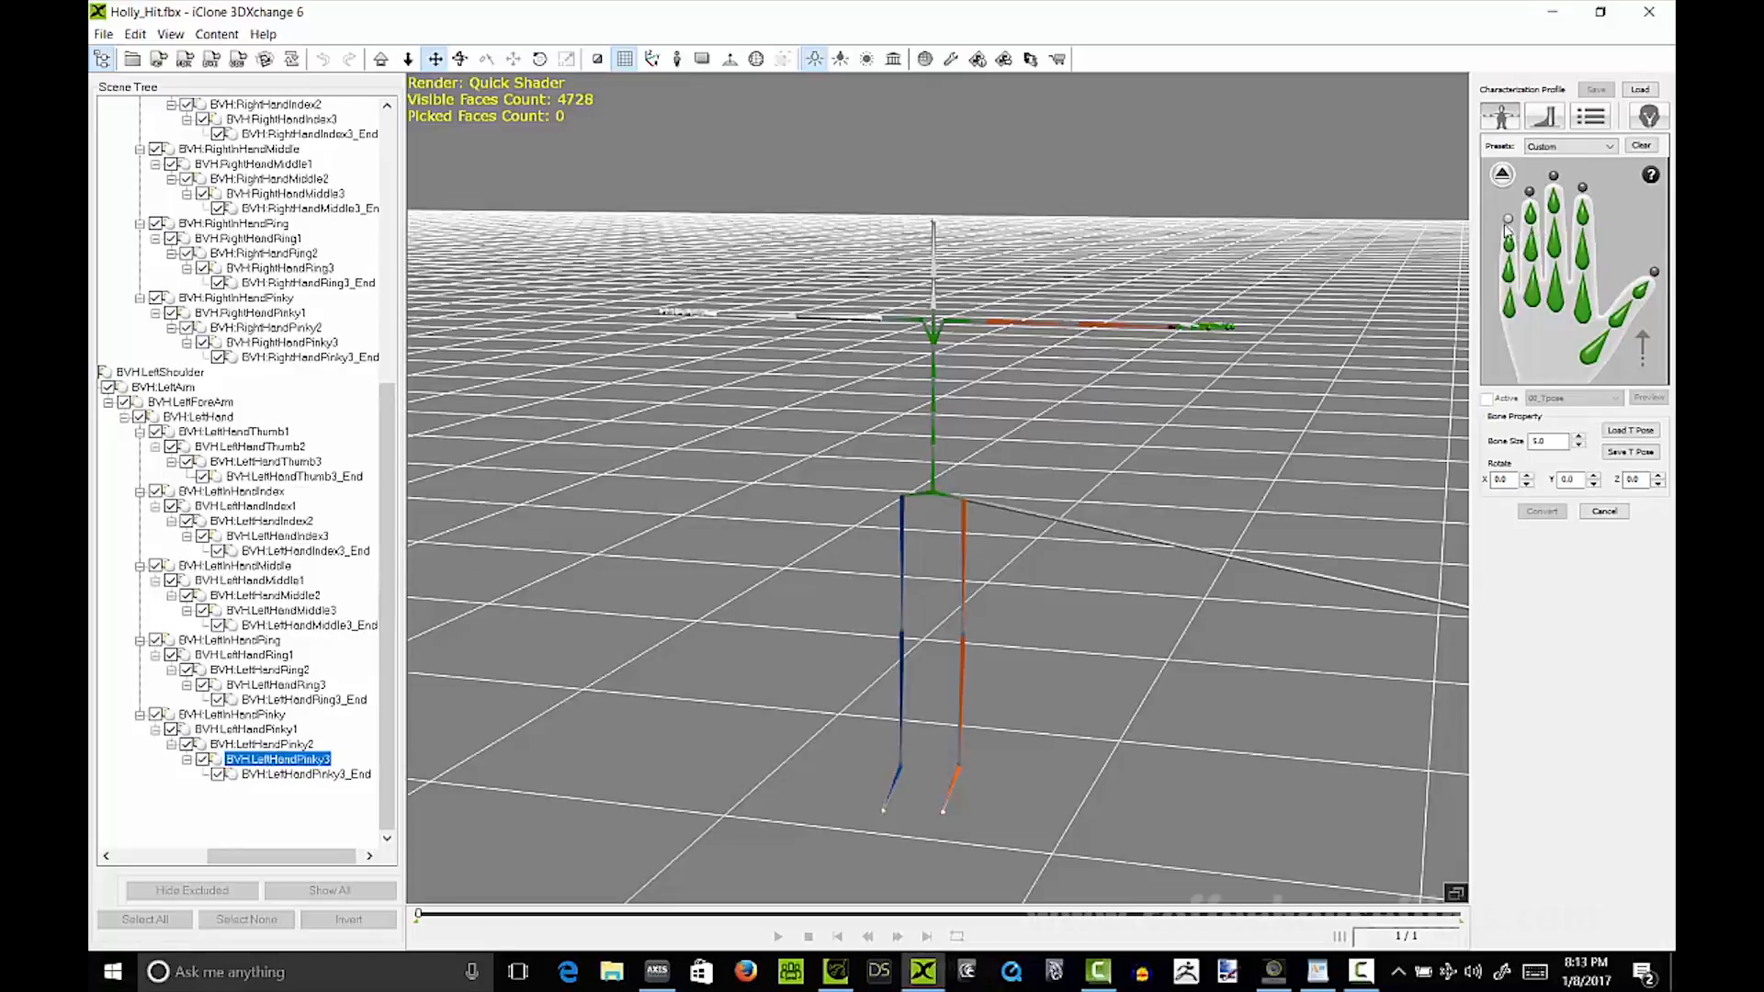
click(312, 774)
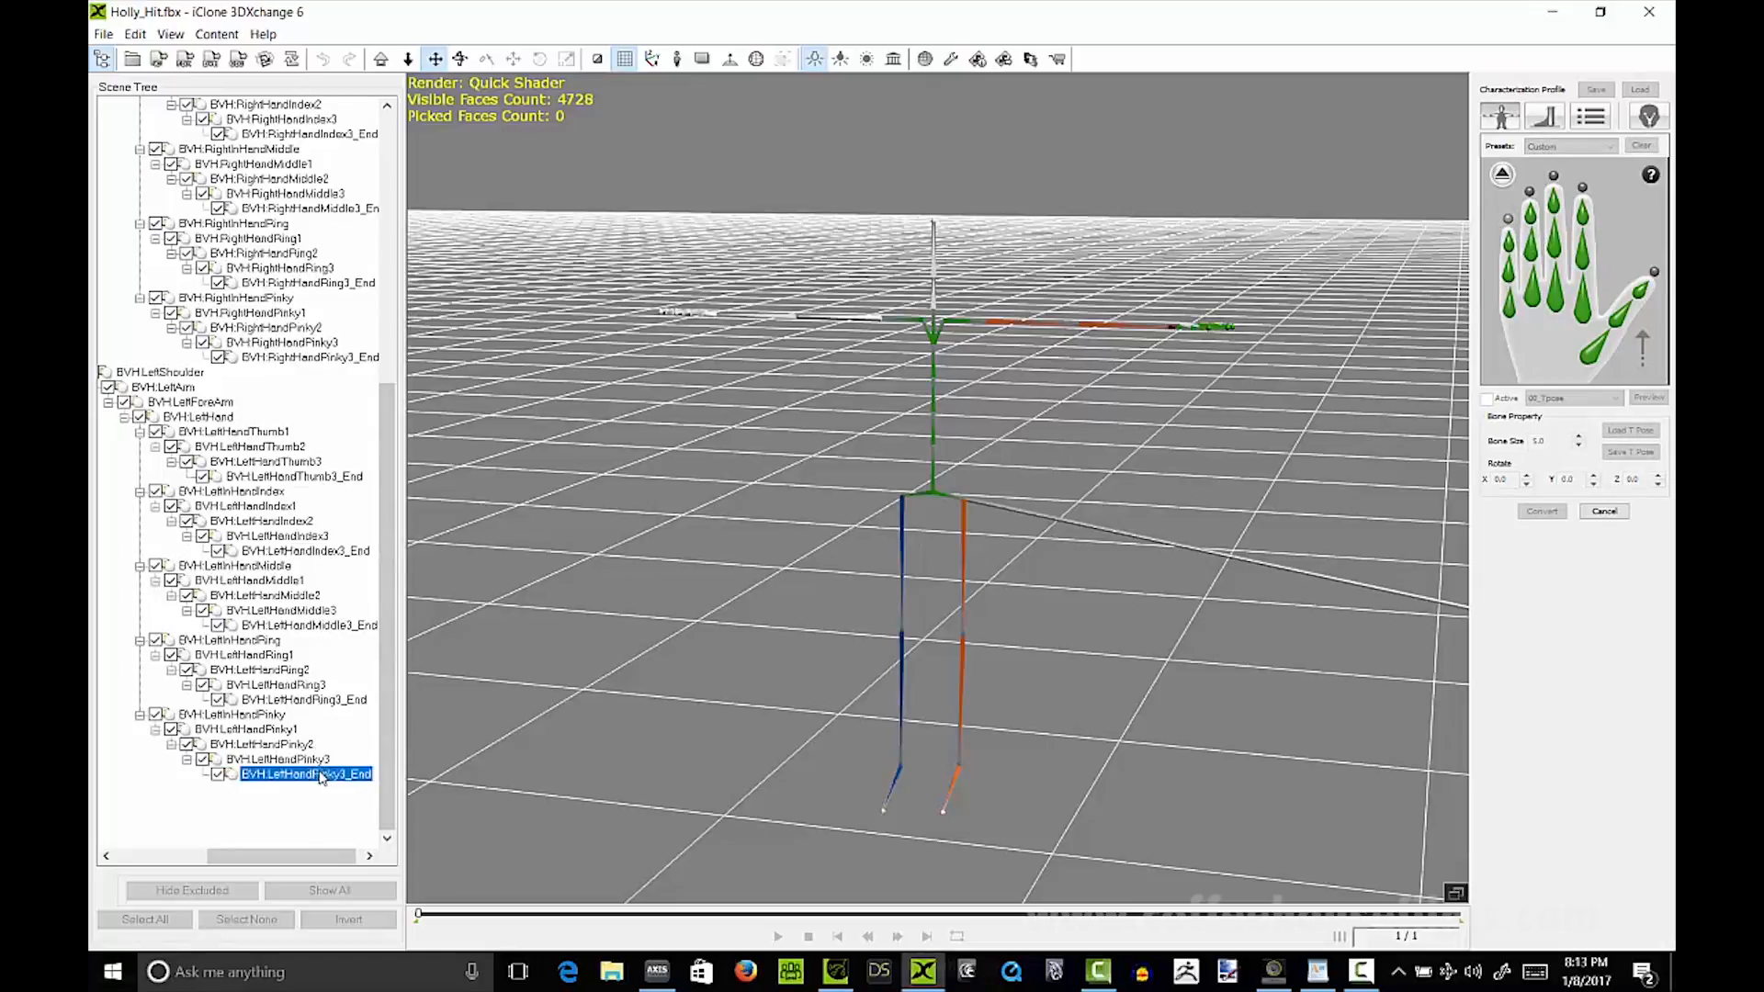
Step: Back on the full-body figure, map the right upper arm, forearm and hand to BVH:RightArm, BVH:RightForeArm and BVH:RightHand
click(1503, 175)
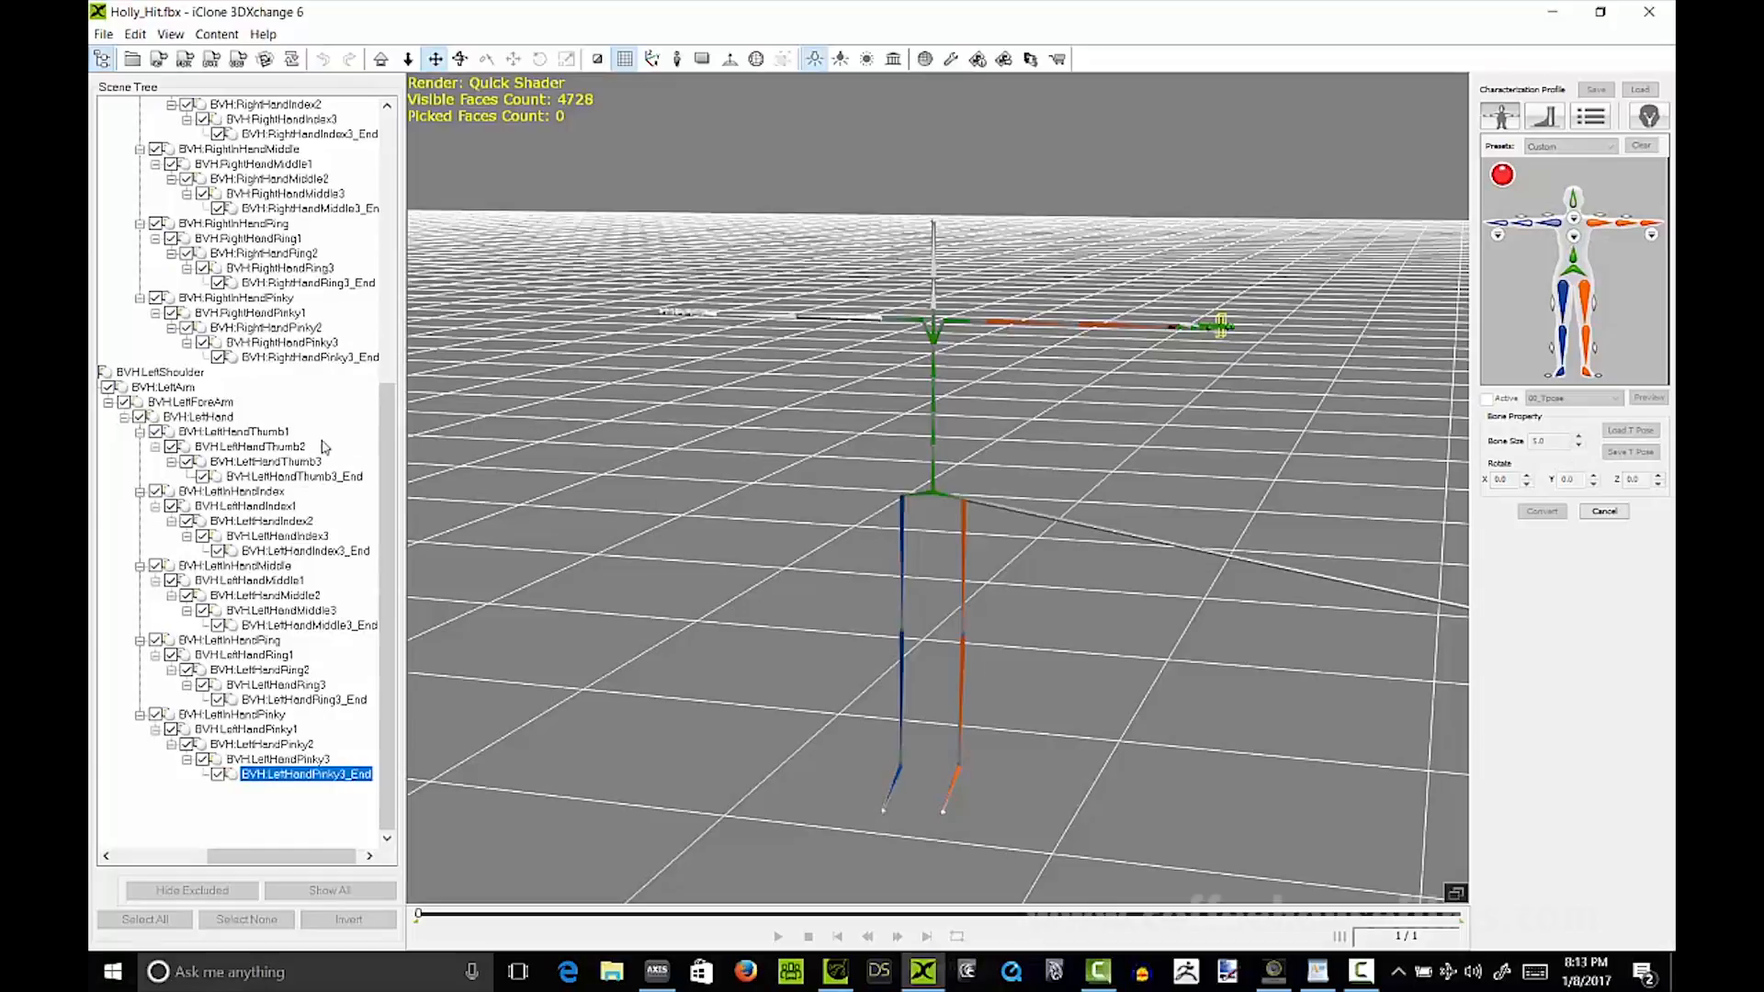
scroll(310, 420, up, 6)
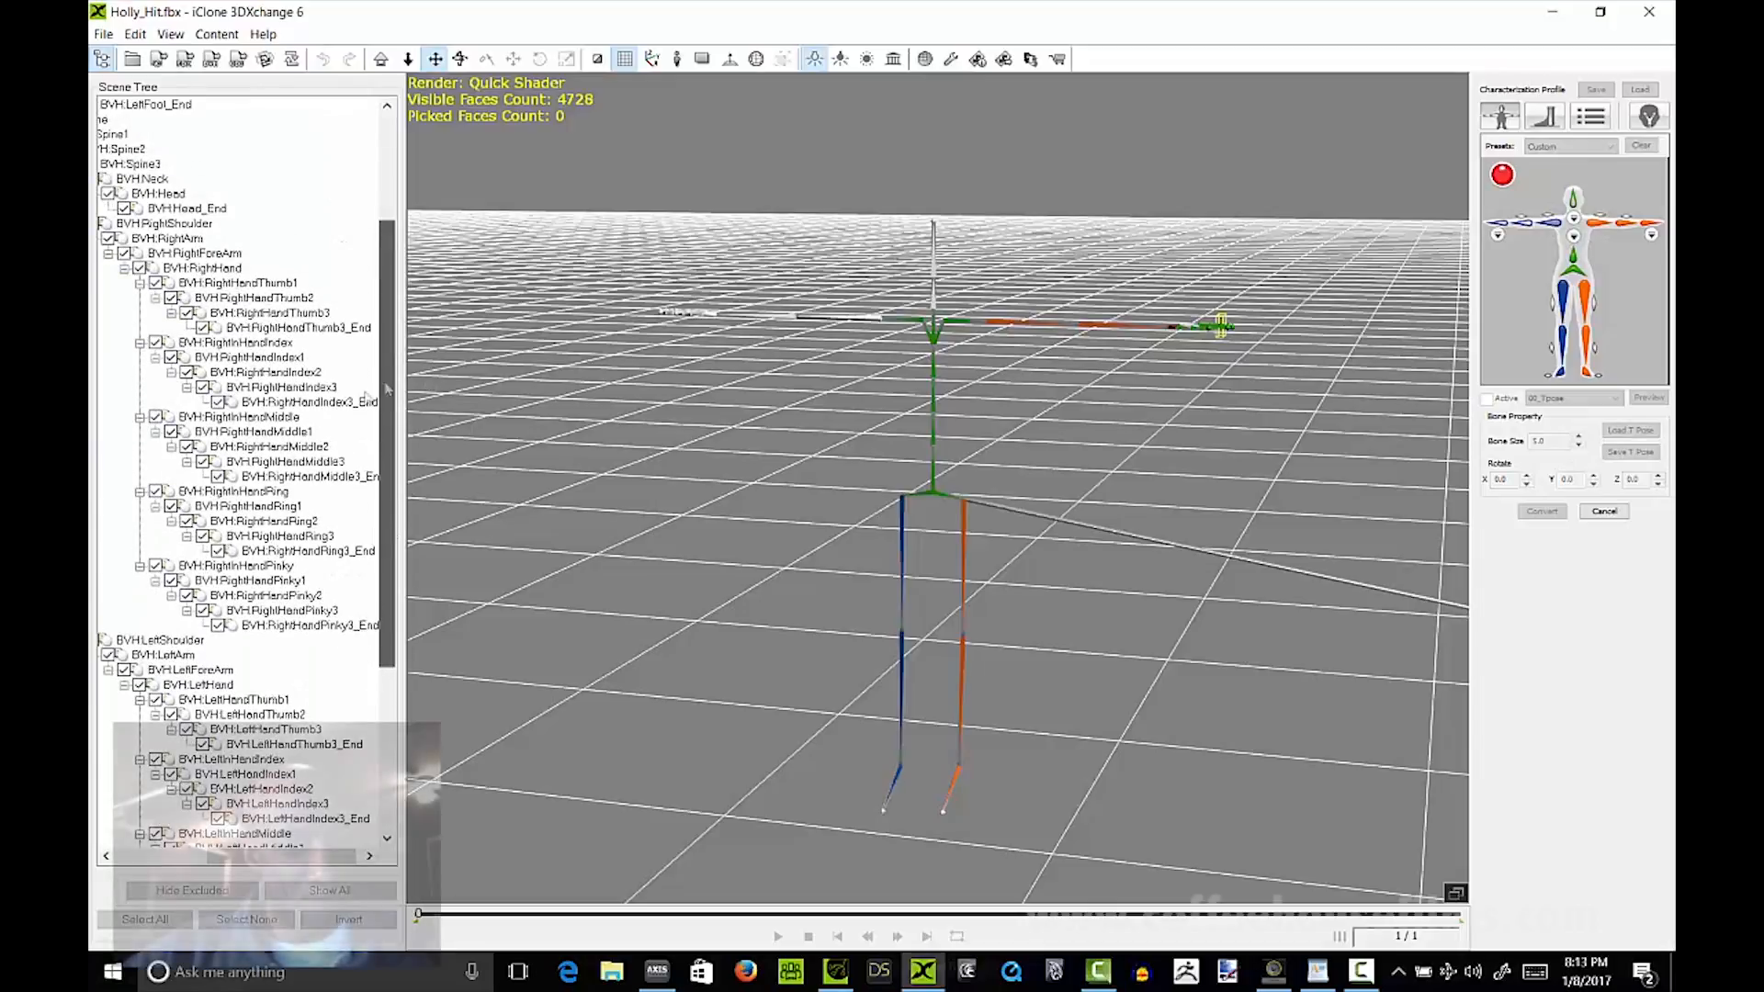
click(198, 241)
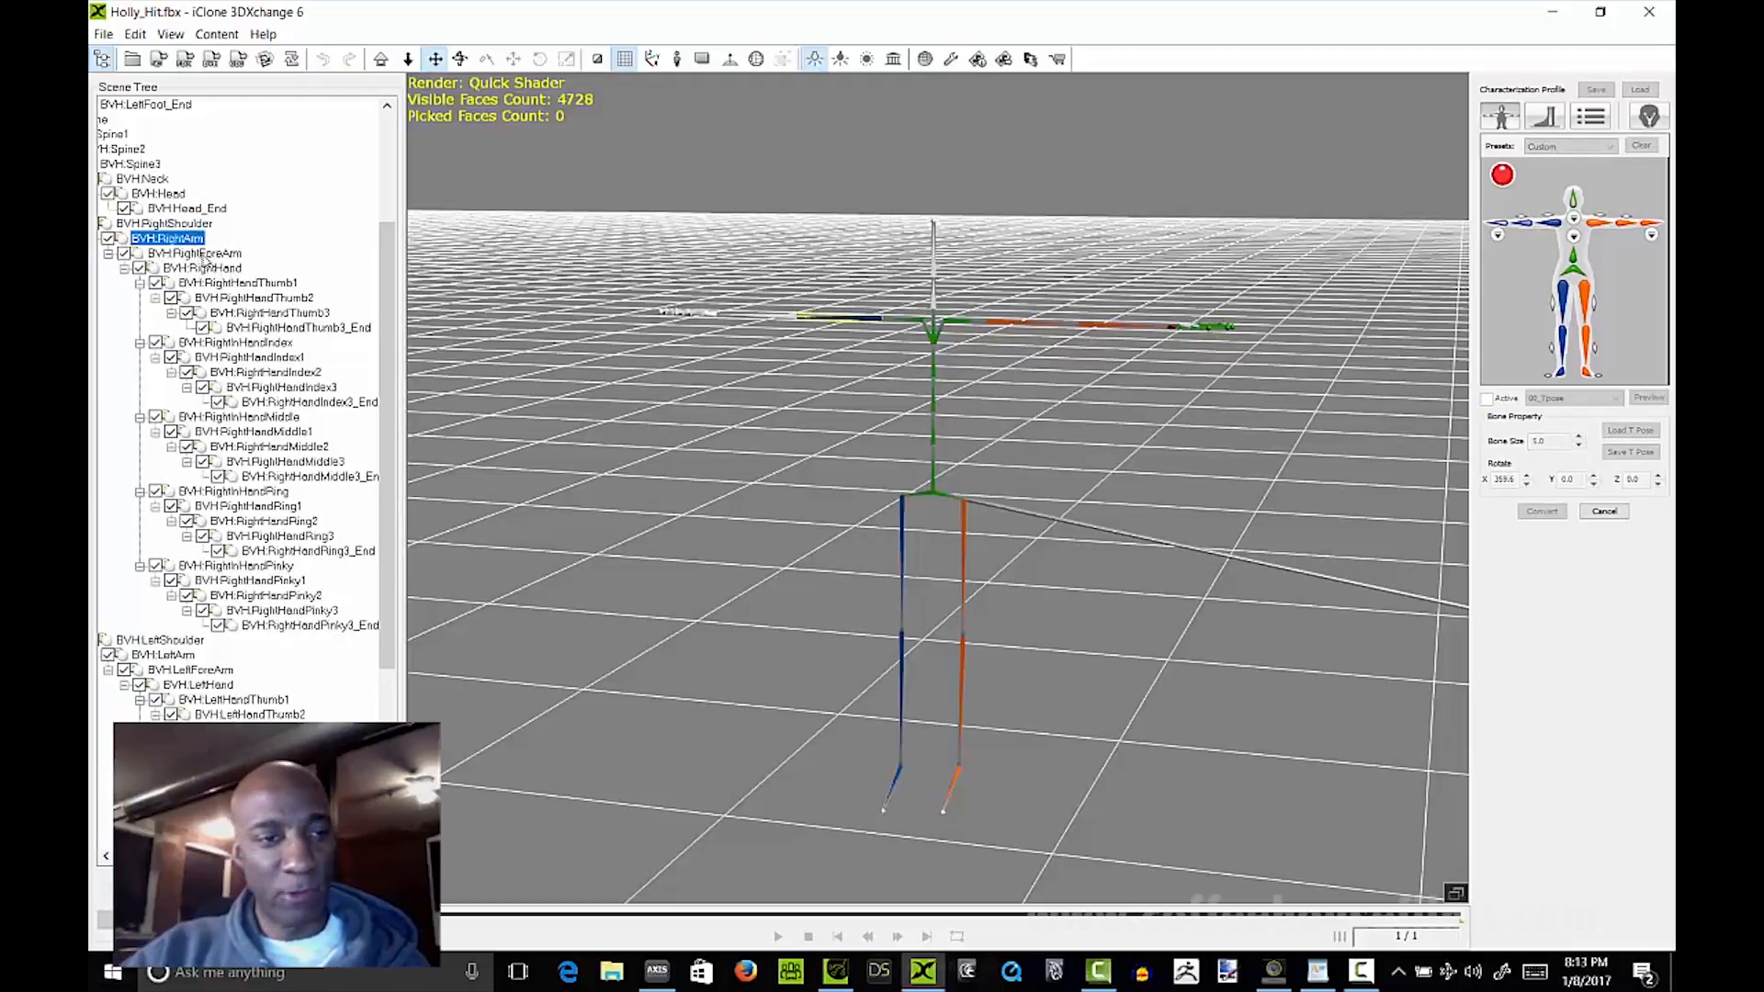
click(200, 255)
click(1498, 234)
click(228, 268)
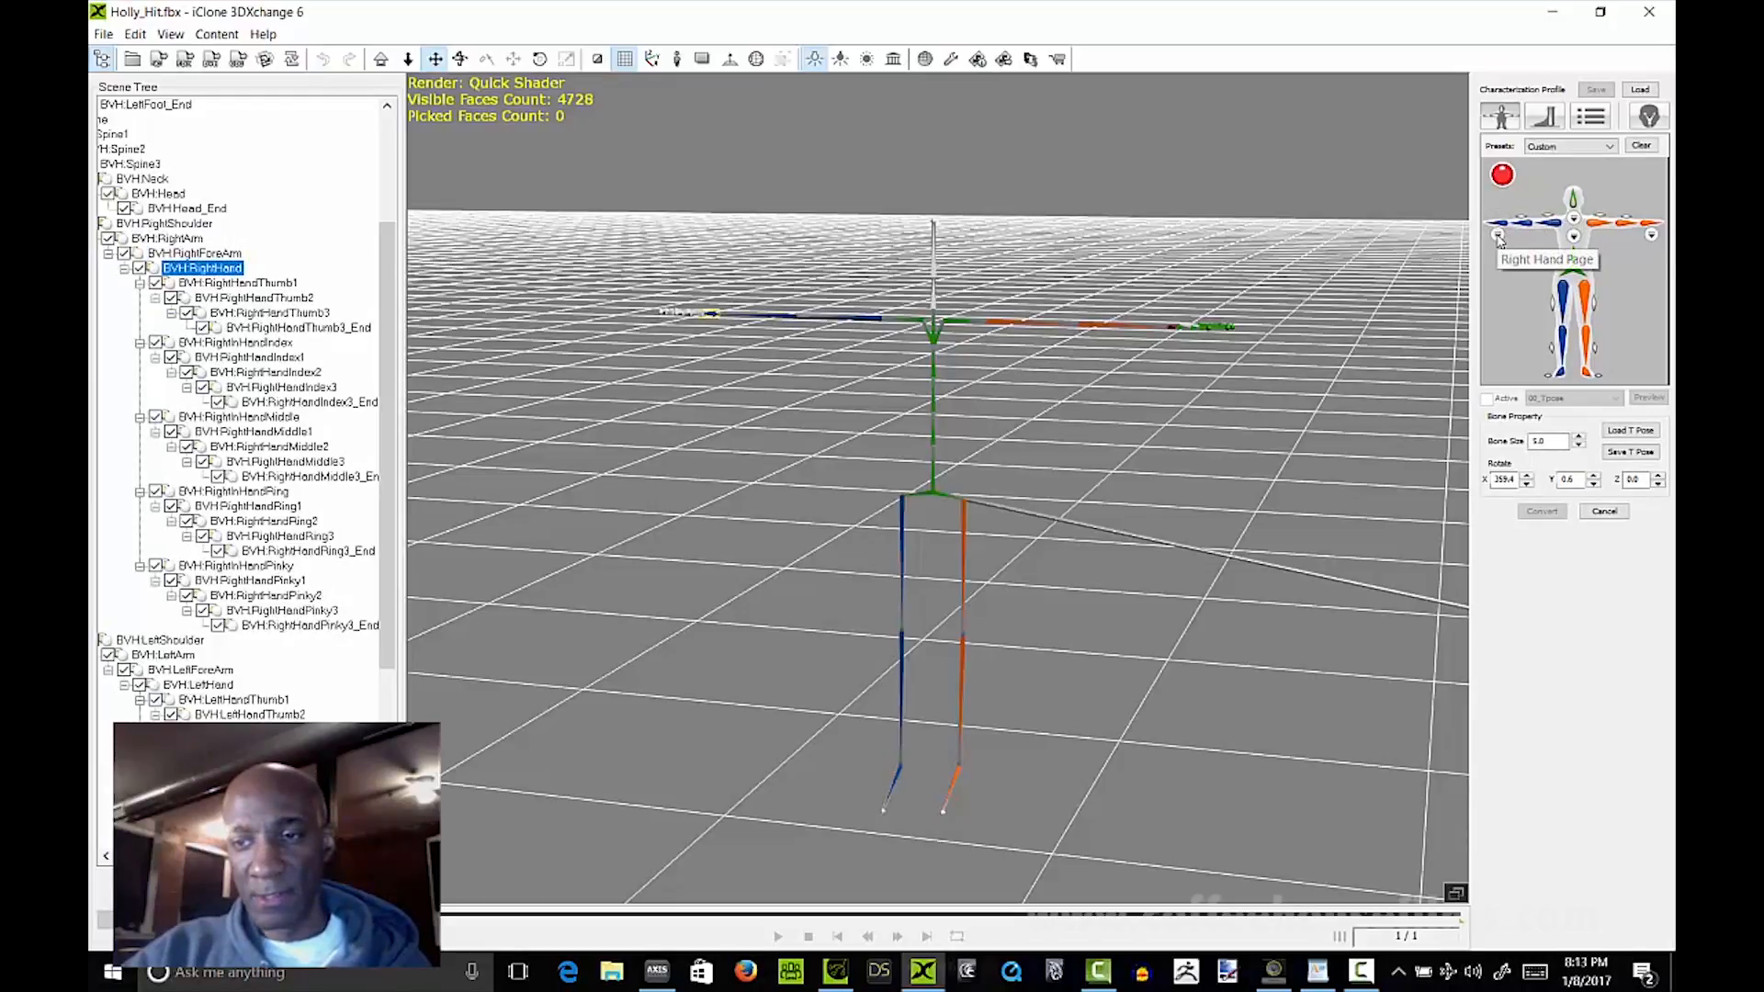
Step: In the detailed right hand, map the thumb bones from base to tip to BVH:RightHandThumb1, BVH:RightHandThumb2, BVH:RightHandThumb3 and BVH:RightHandThumb3_End
click(1497, 235)
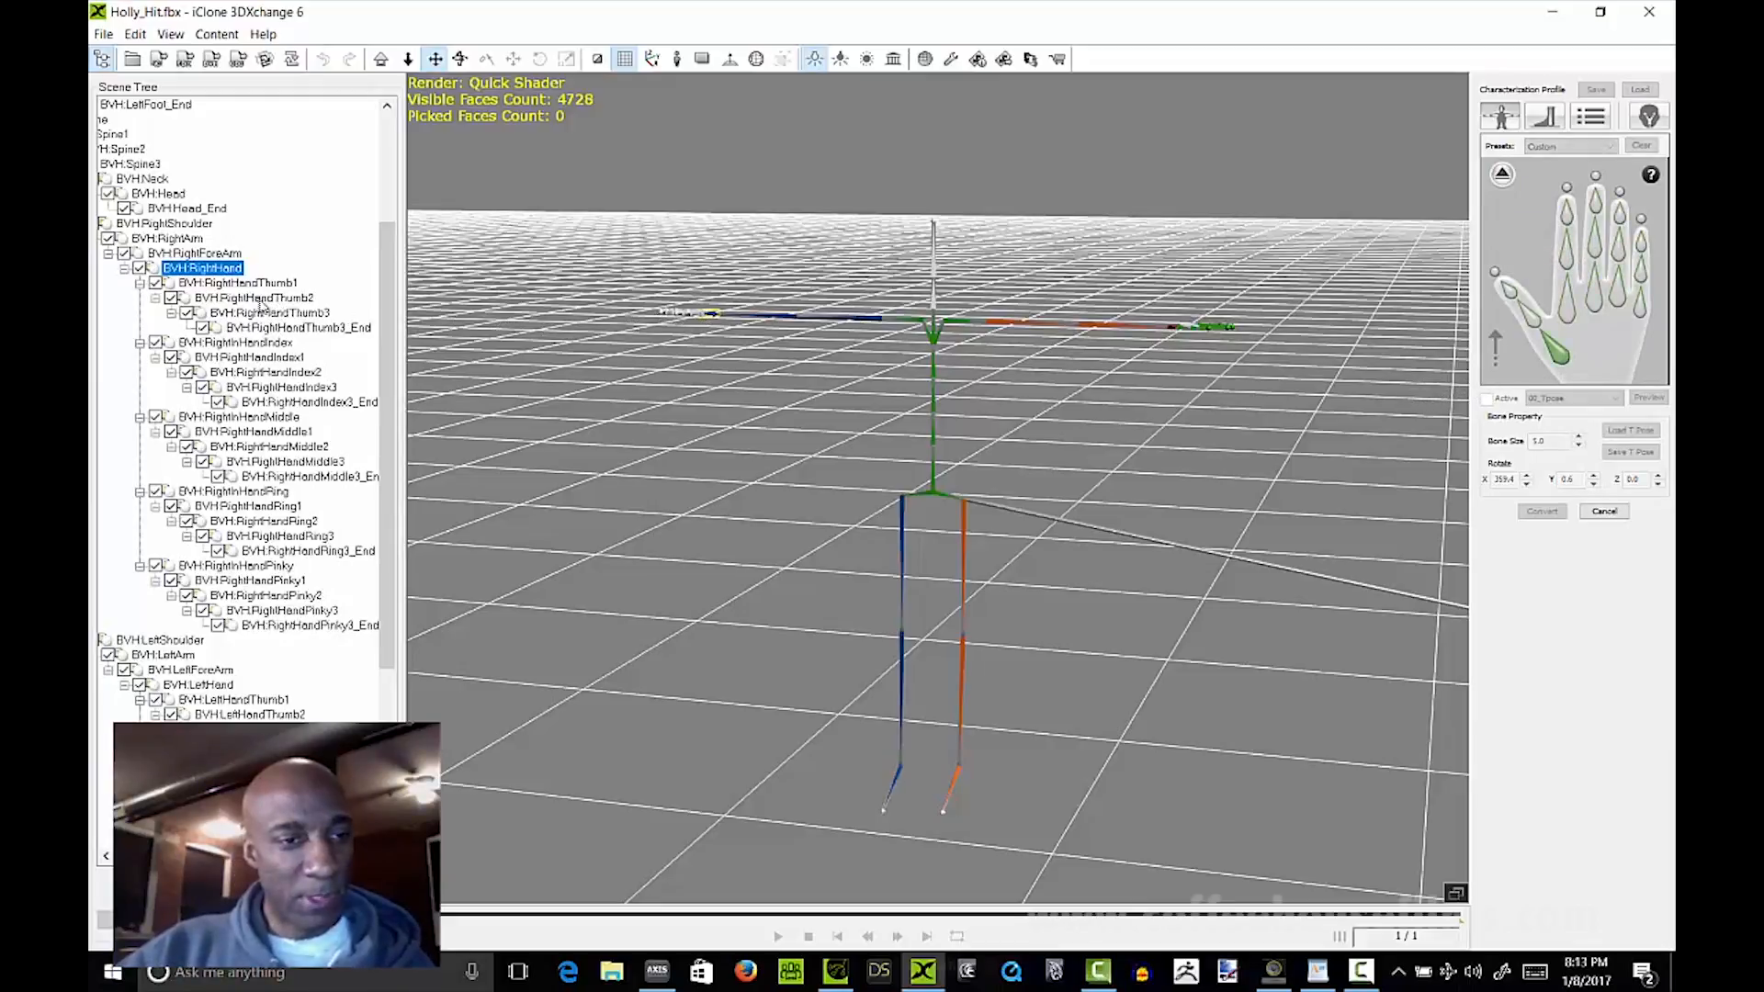
click(281, 285)
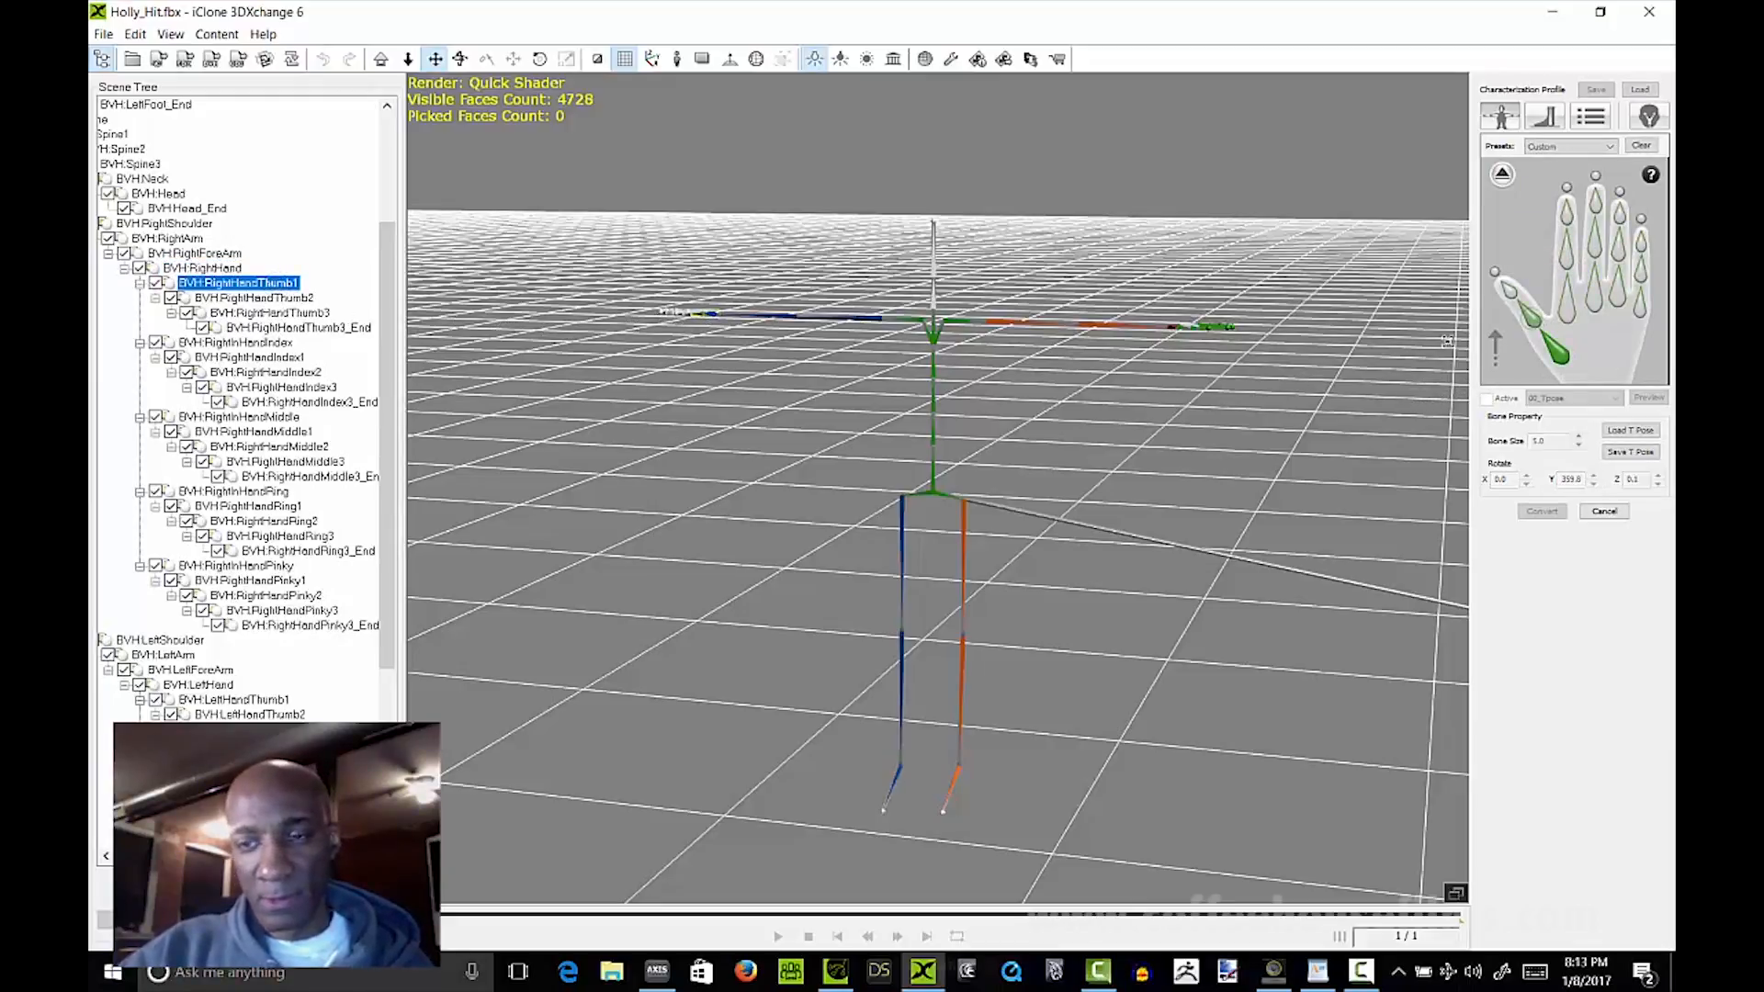
click(299, 298)
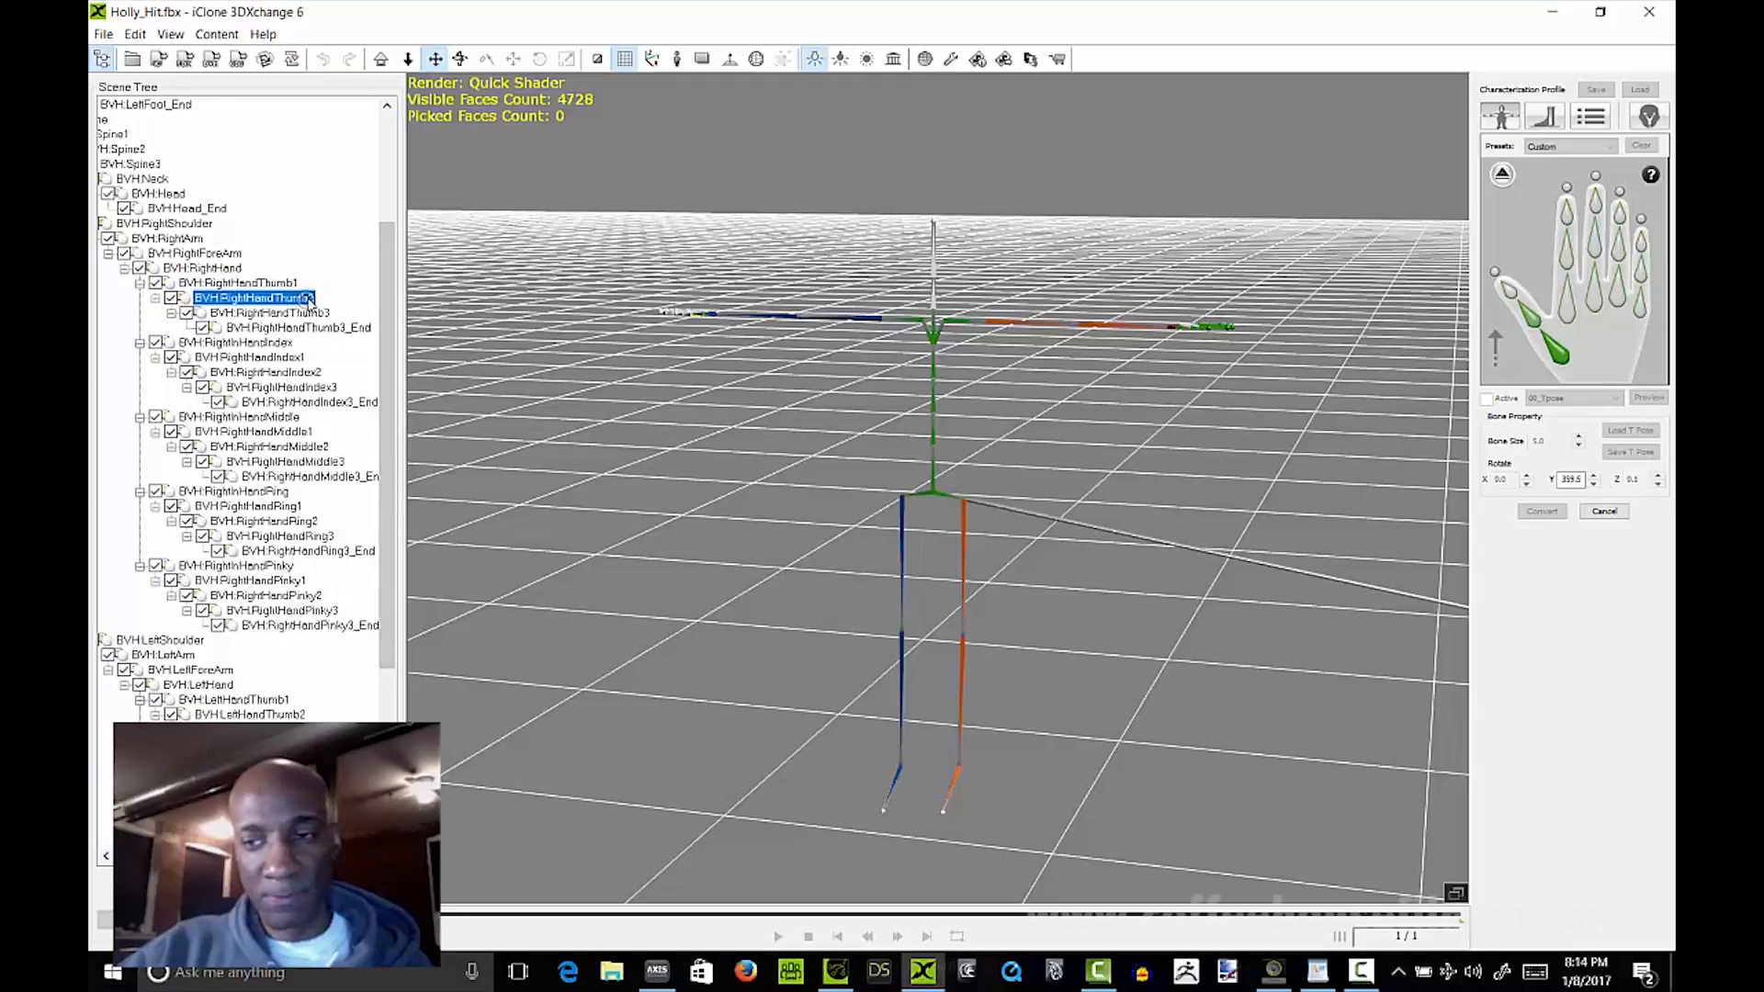
click(1510, 294)
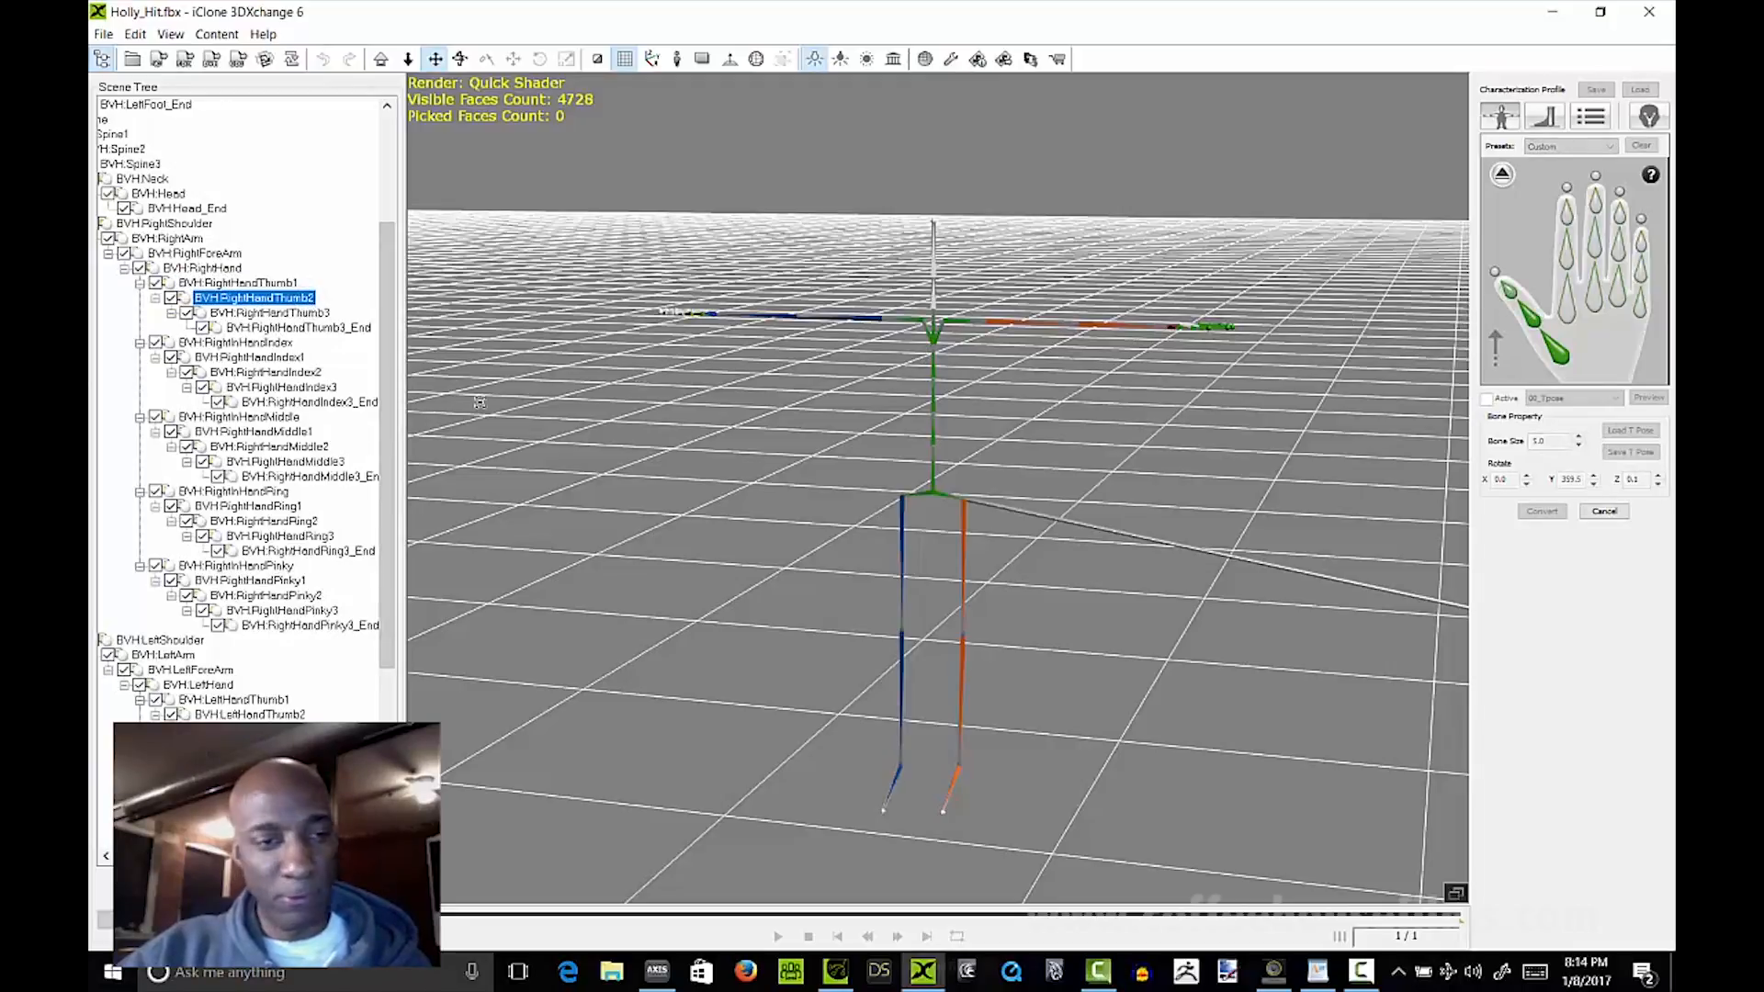
click(313, 313)
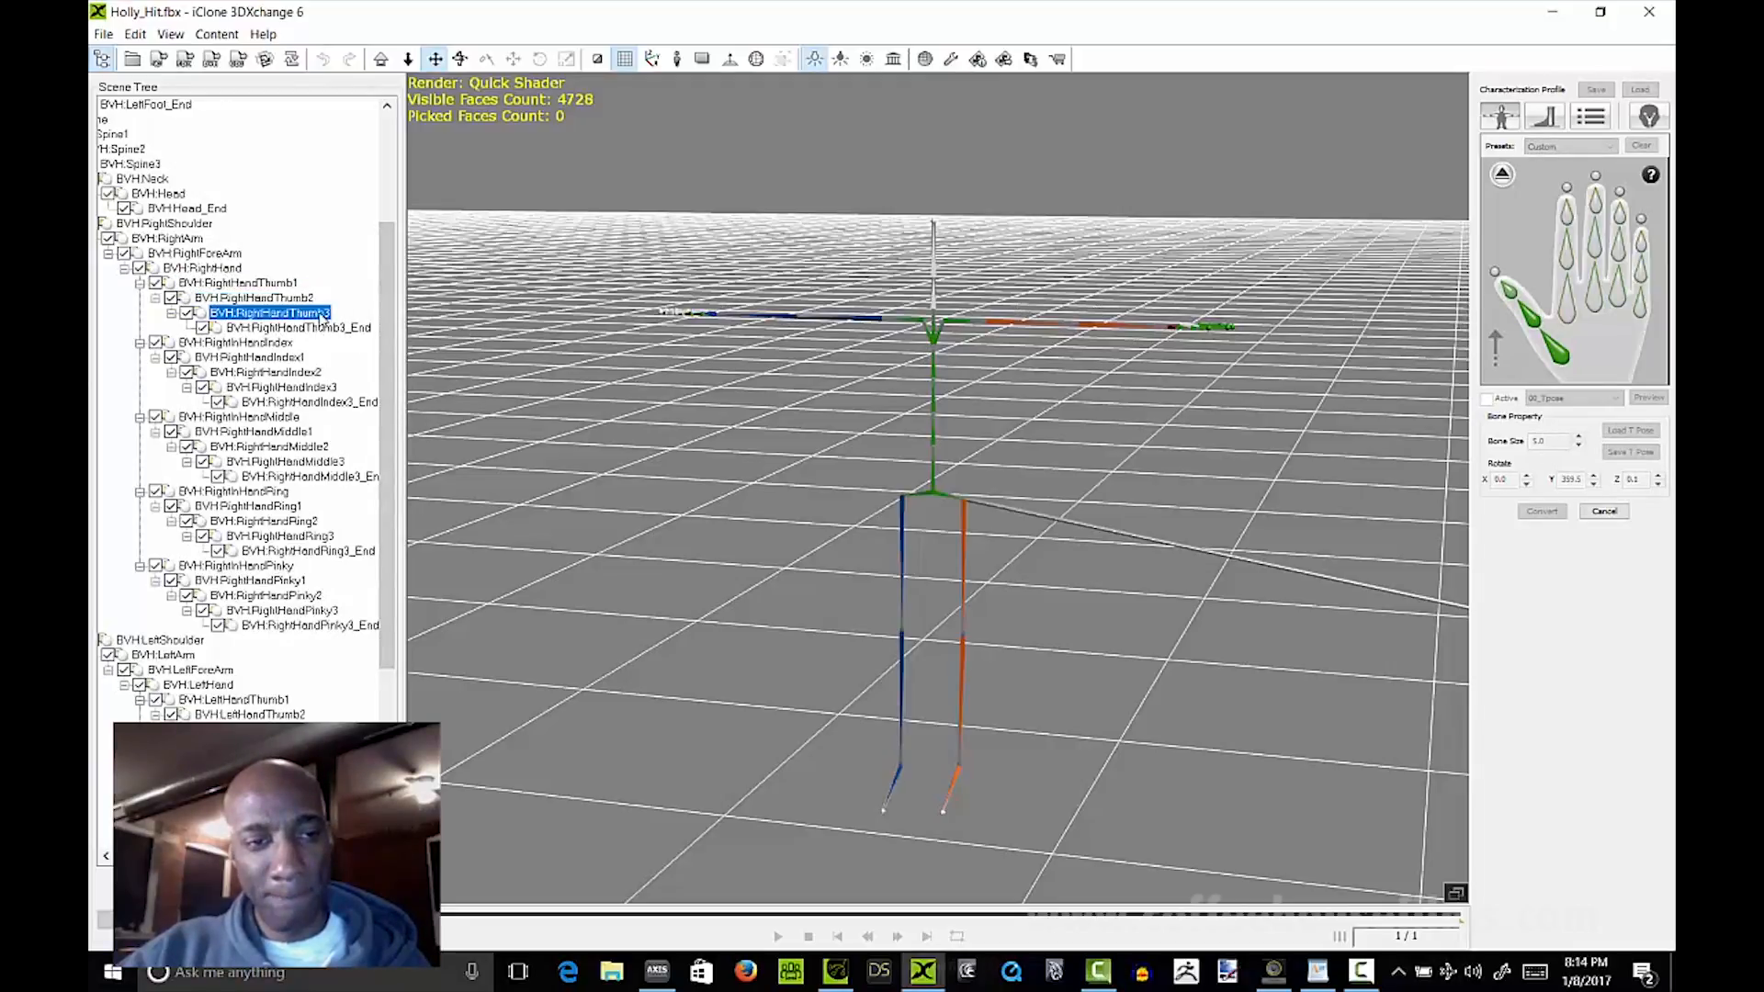
click(1505, 288)
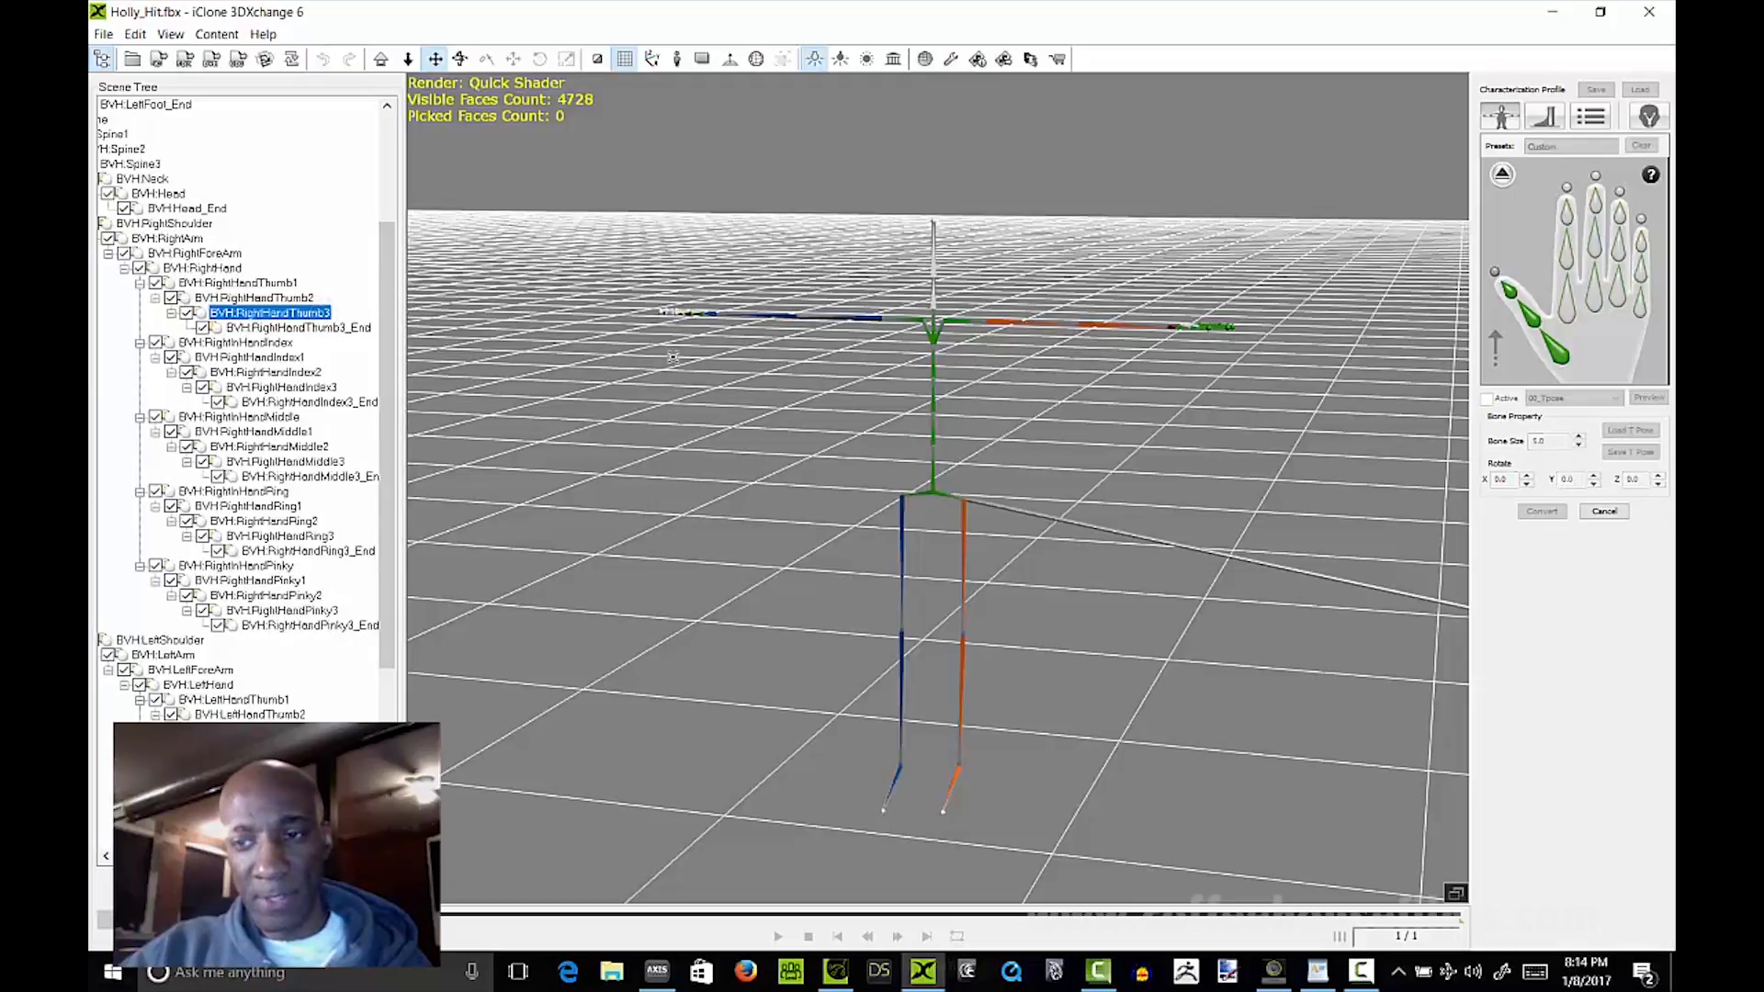
click(298, 328)
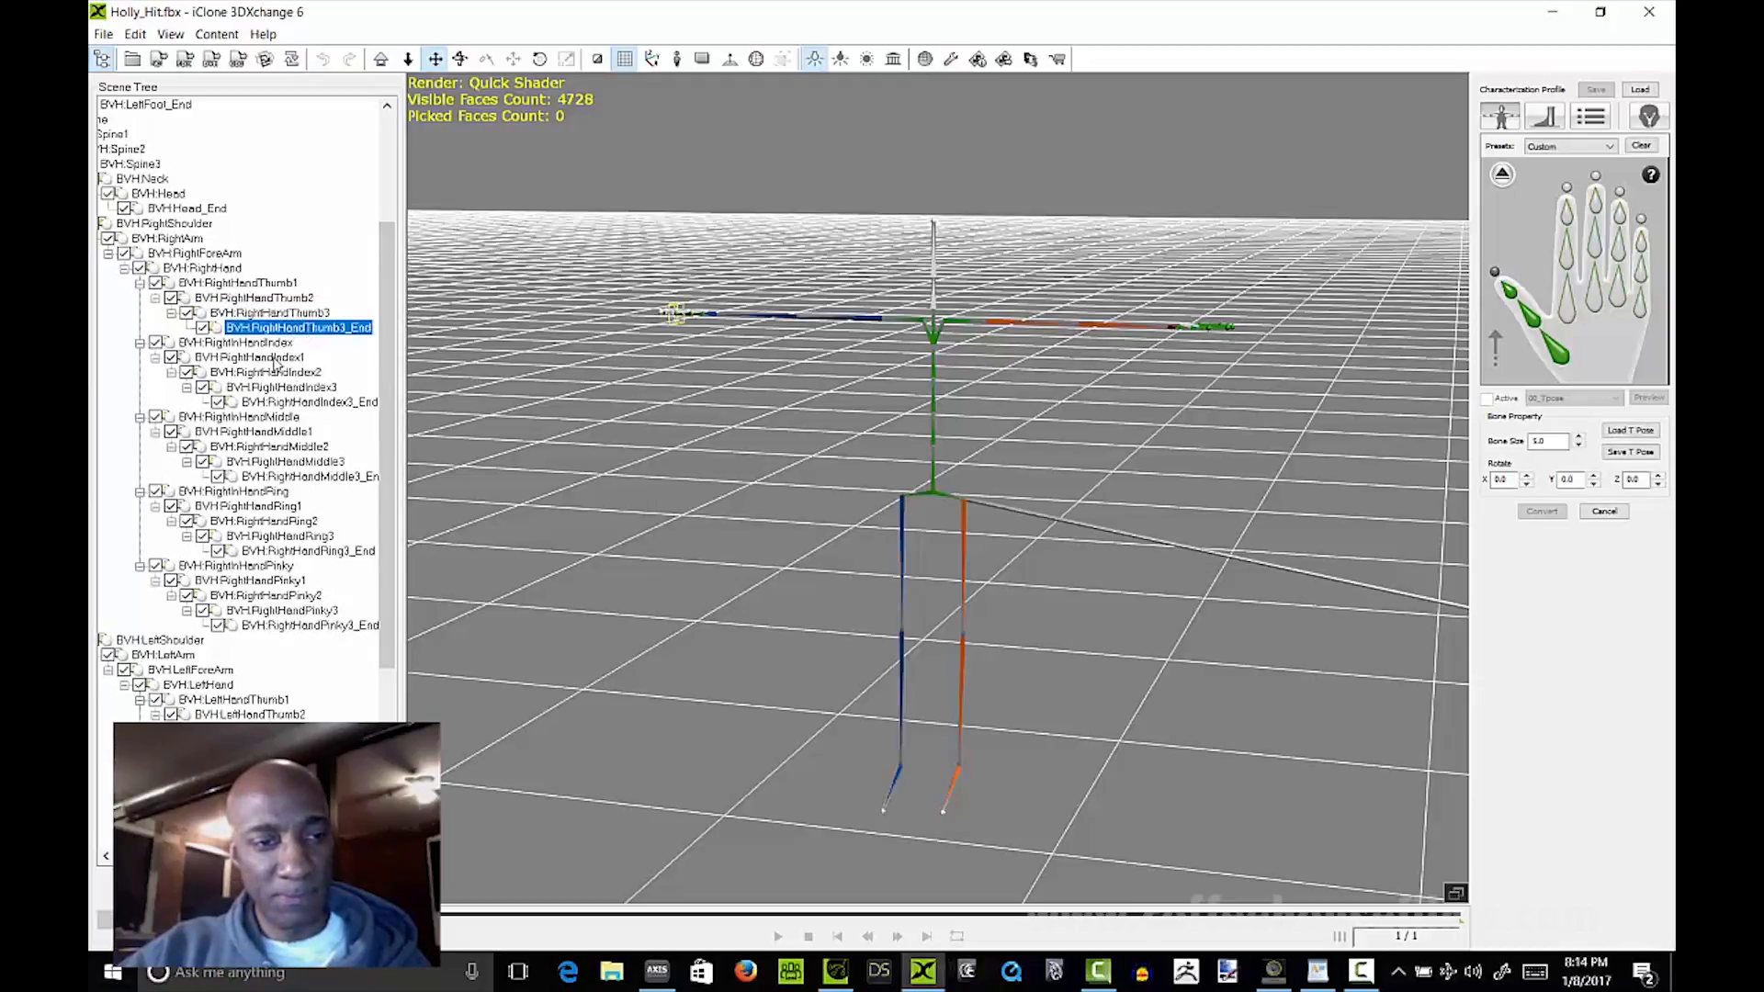
Step: Map the right index finger bones from base to tip to BVH:RightHandIndex1, BVH:RightHandIndex2, BVH:RightHandIndex3 and BVH:RightHandIndex3_End
click(1573, 309)
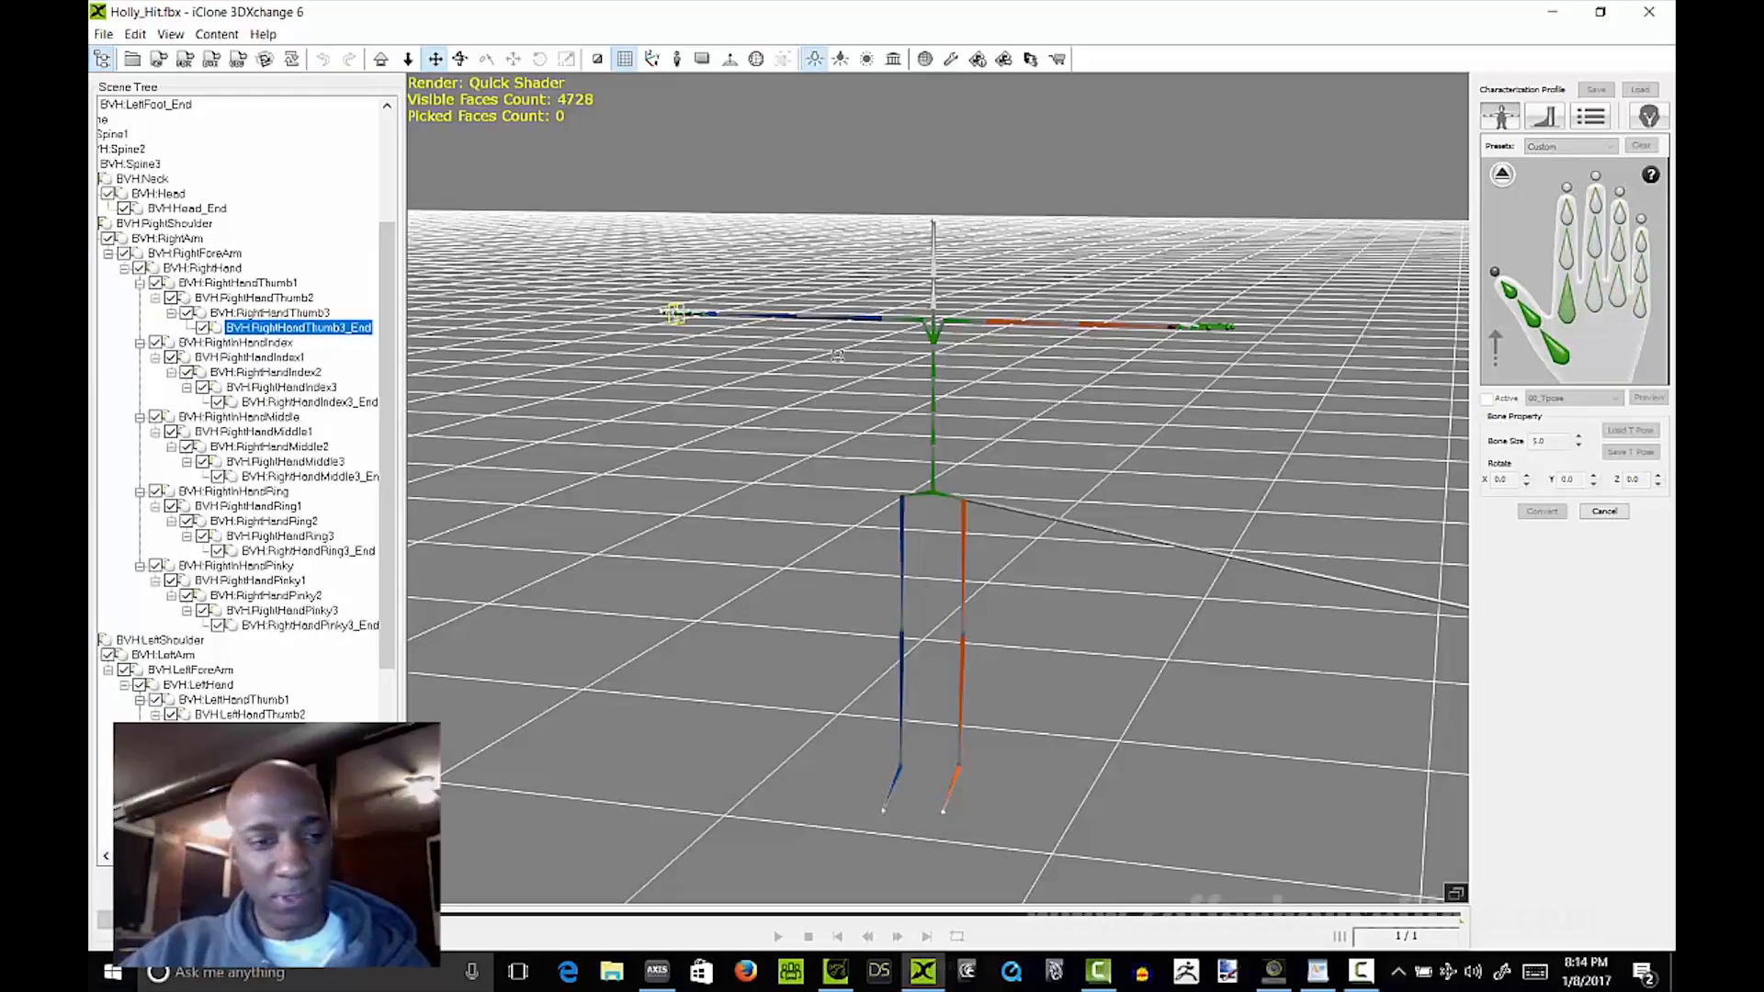
click(296, 356)
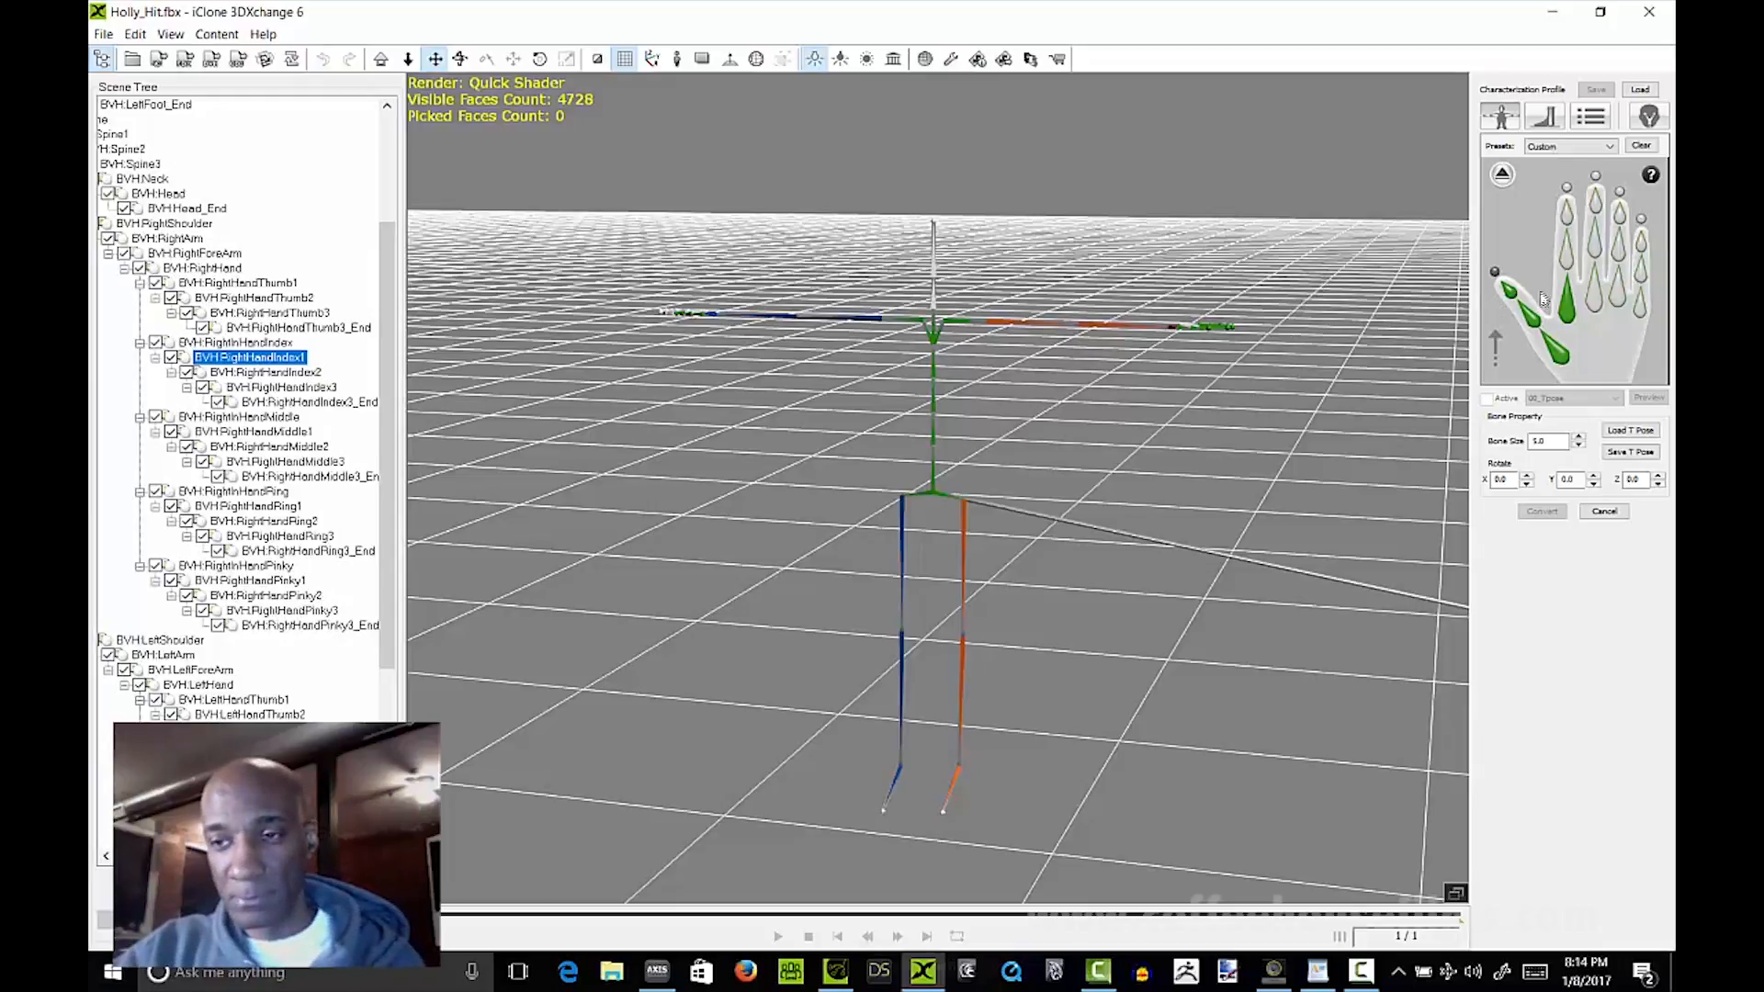
click(1563, 260)
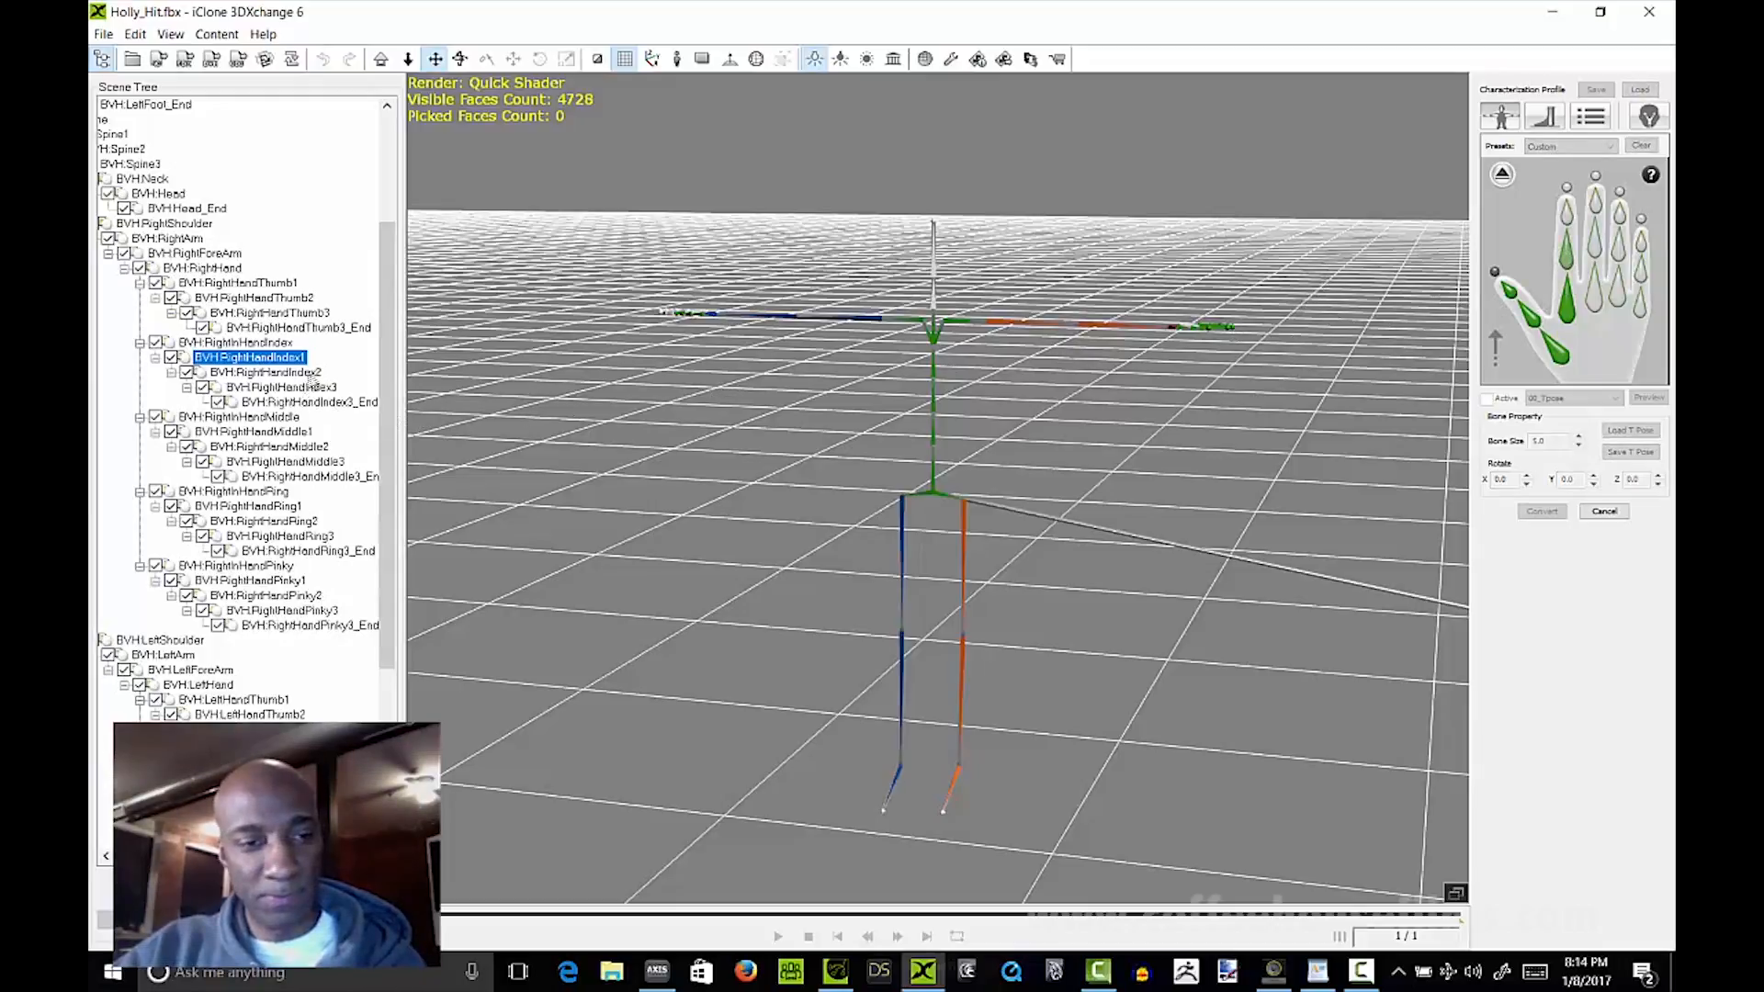
click(308, 373)
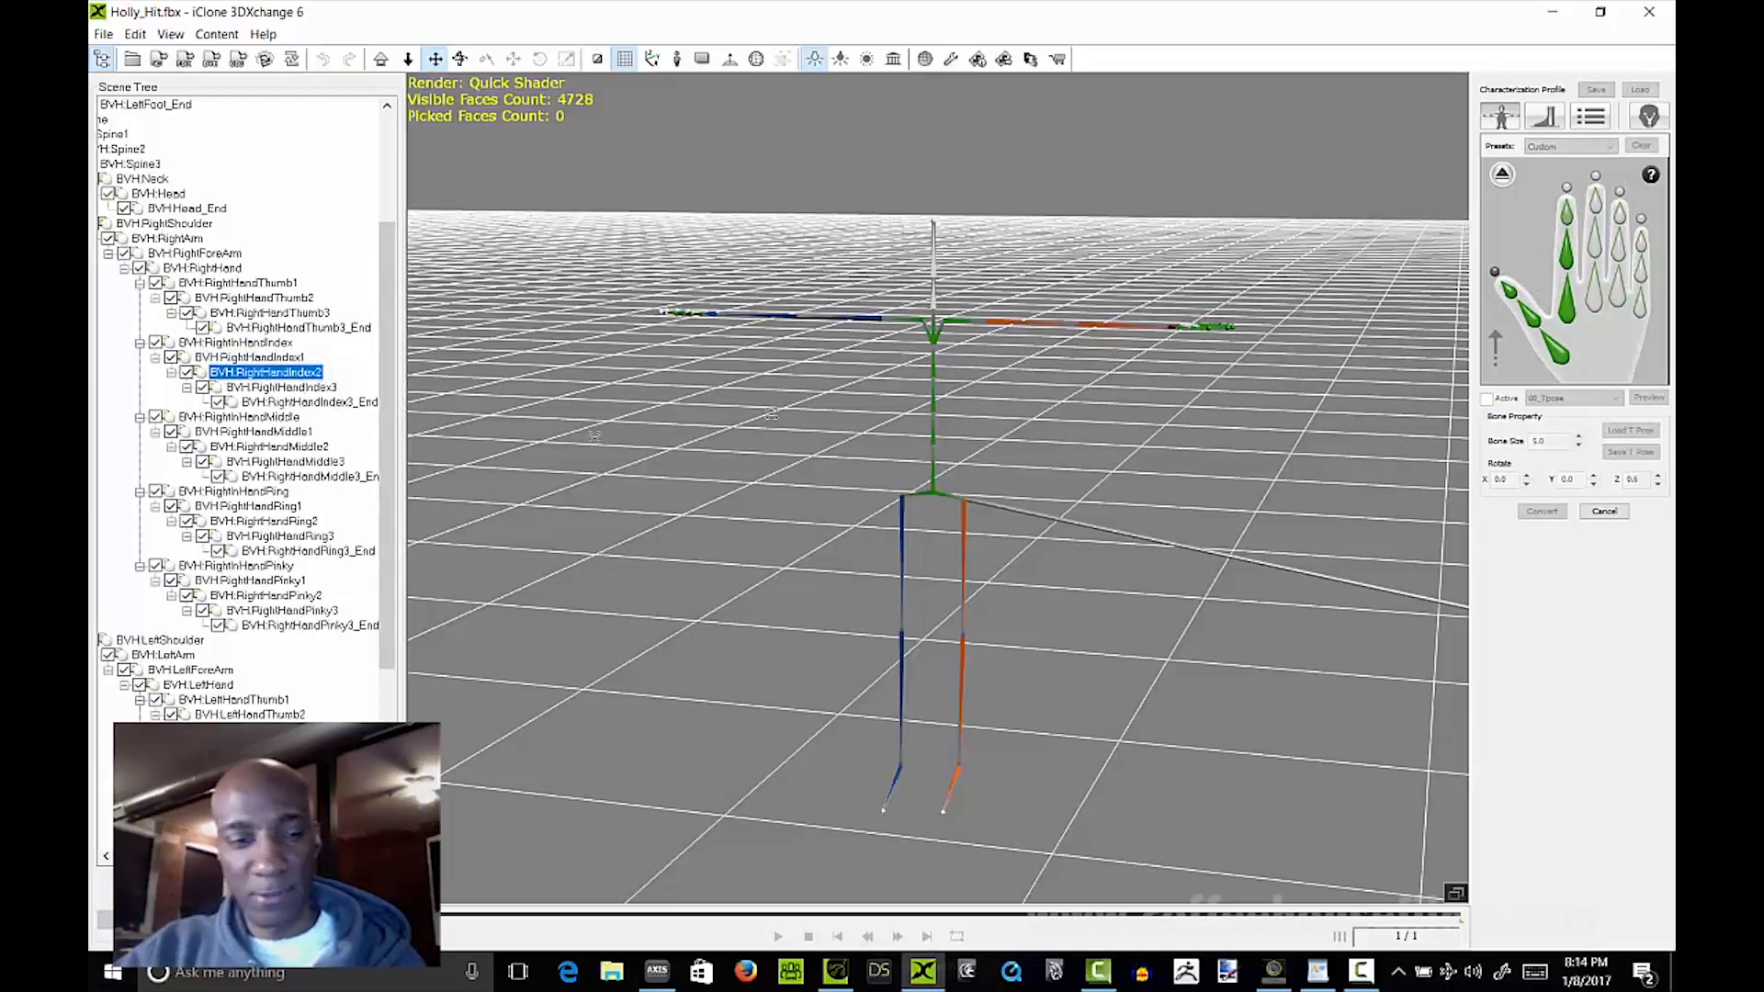
click(294, 388)
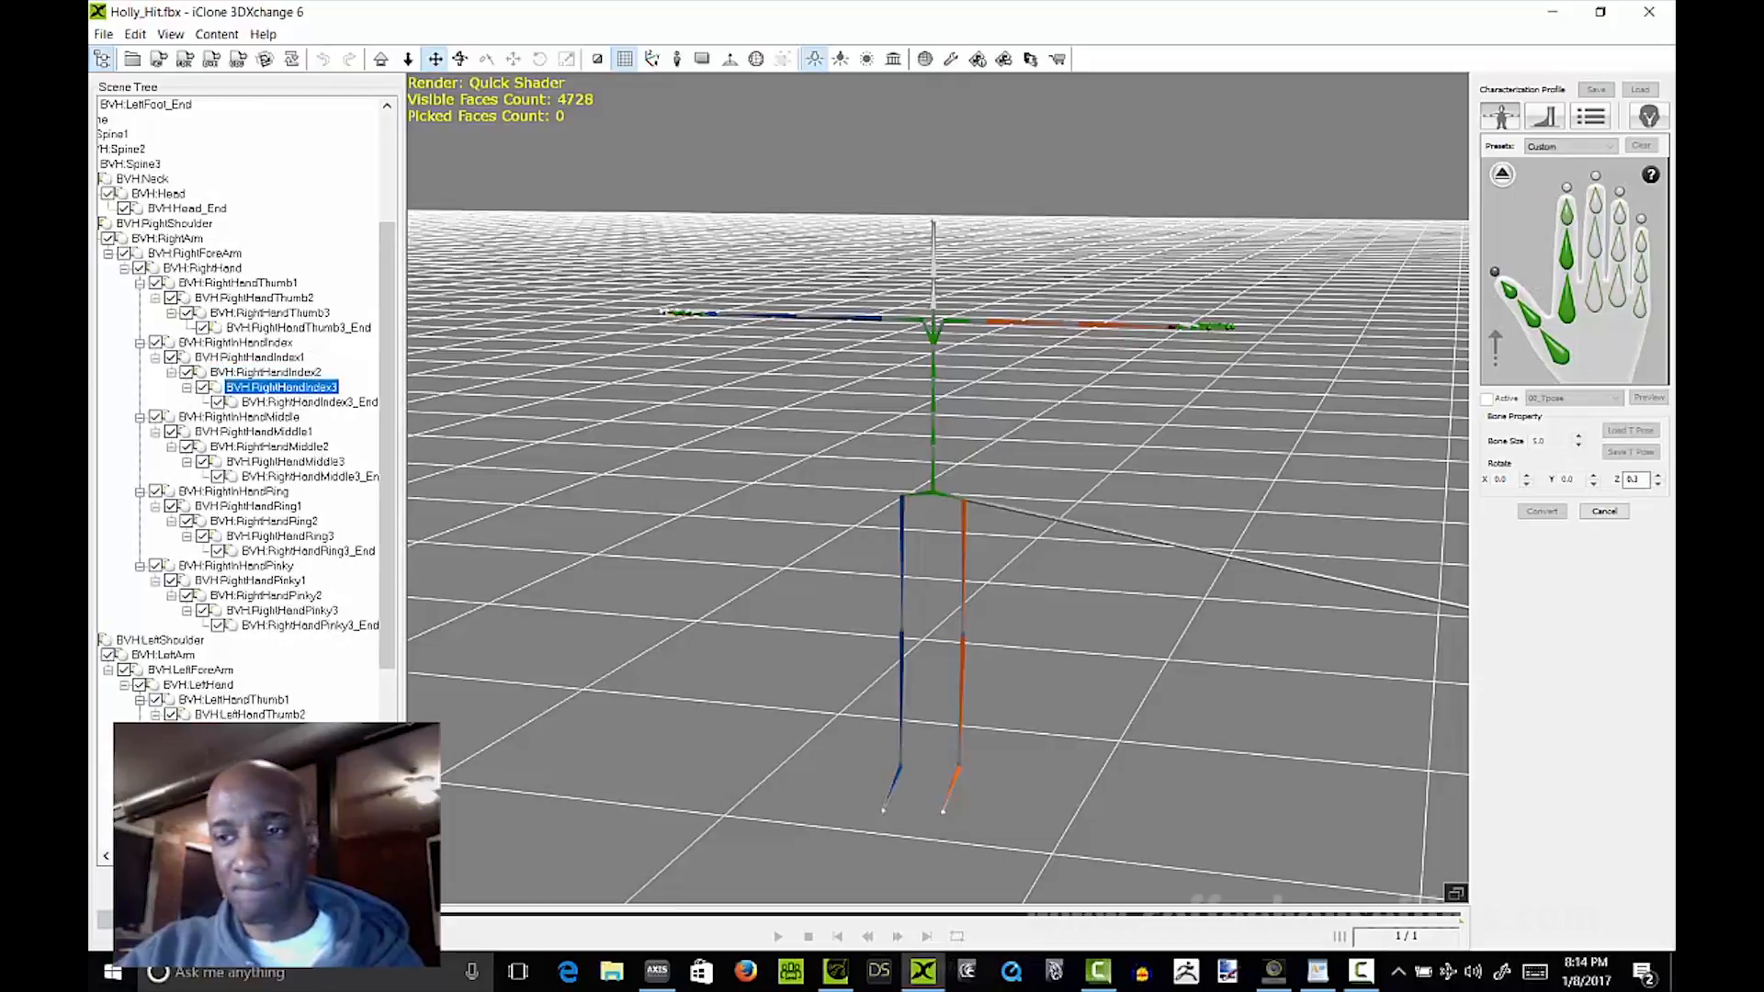
click(1567, 212)
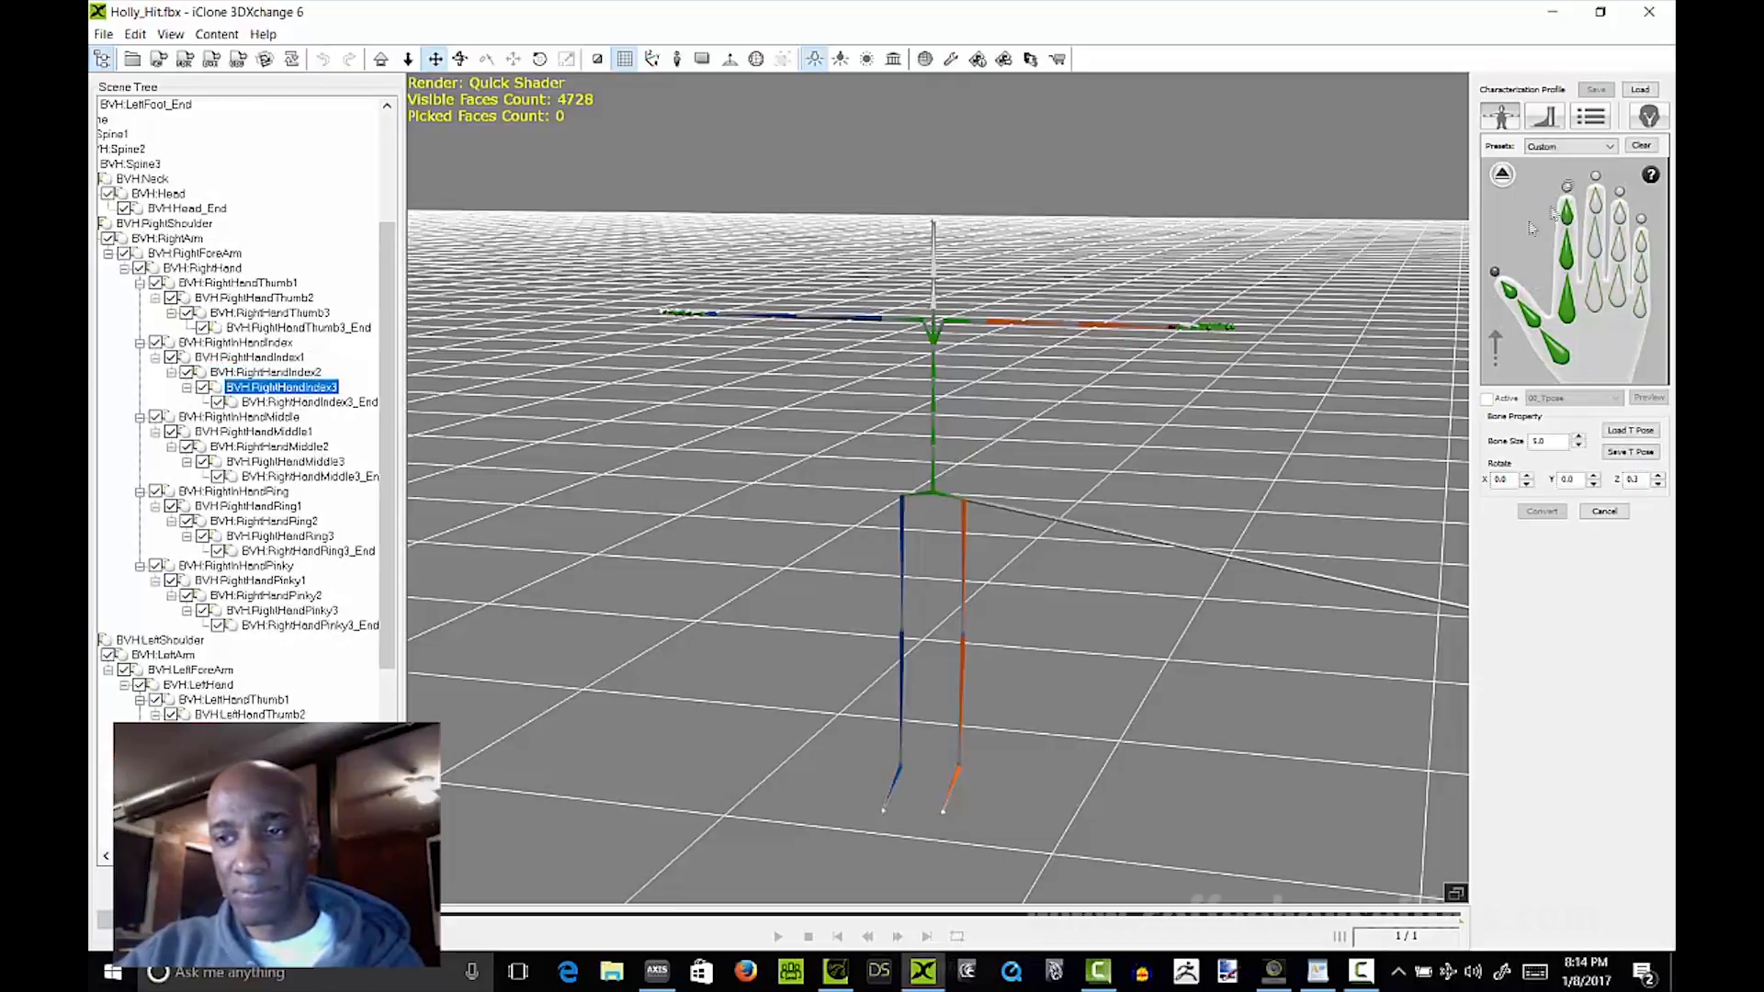
click(271, 405)
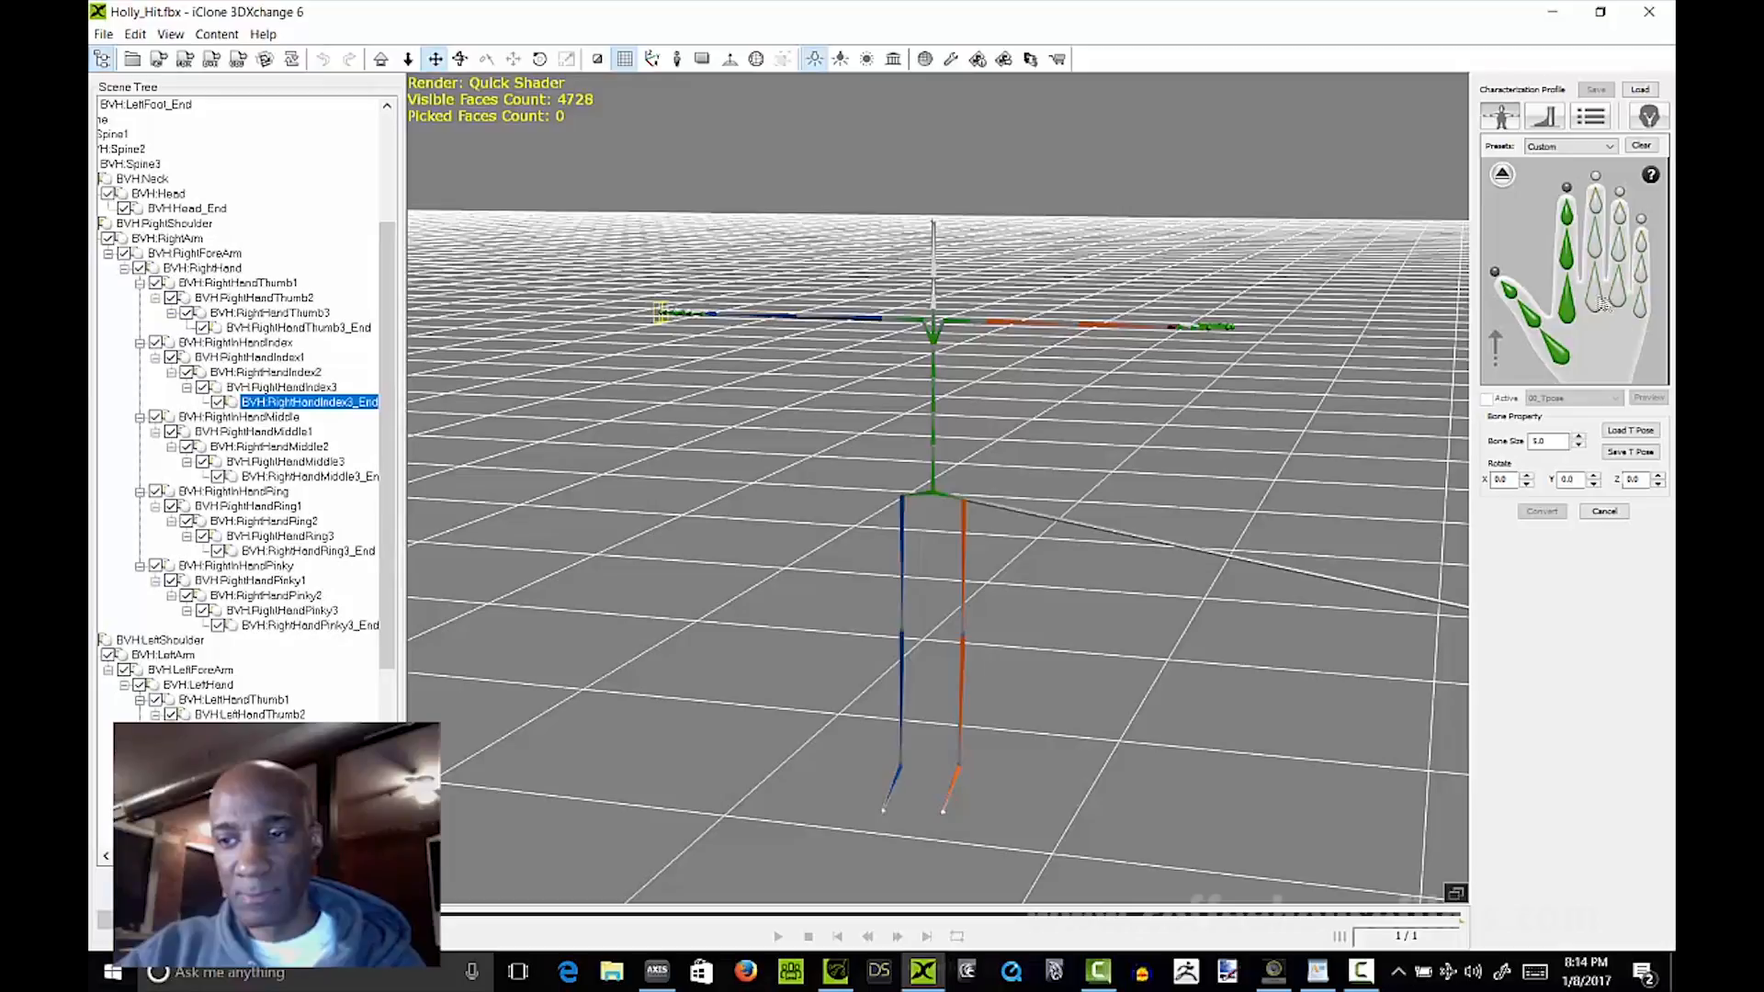
Step: Map the right middle finger bones from base to tip to BVH:RightHandMiddle1, BVH:RightHandMiddle2, BVH:RightHandMiddle3 and BVH:RightHandMiddle3_End
click(276, 430)
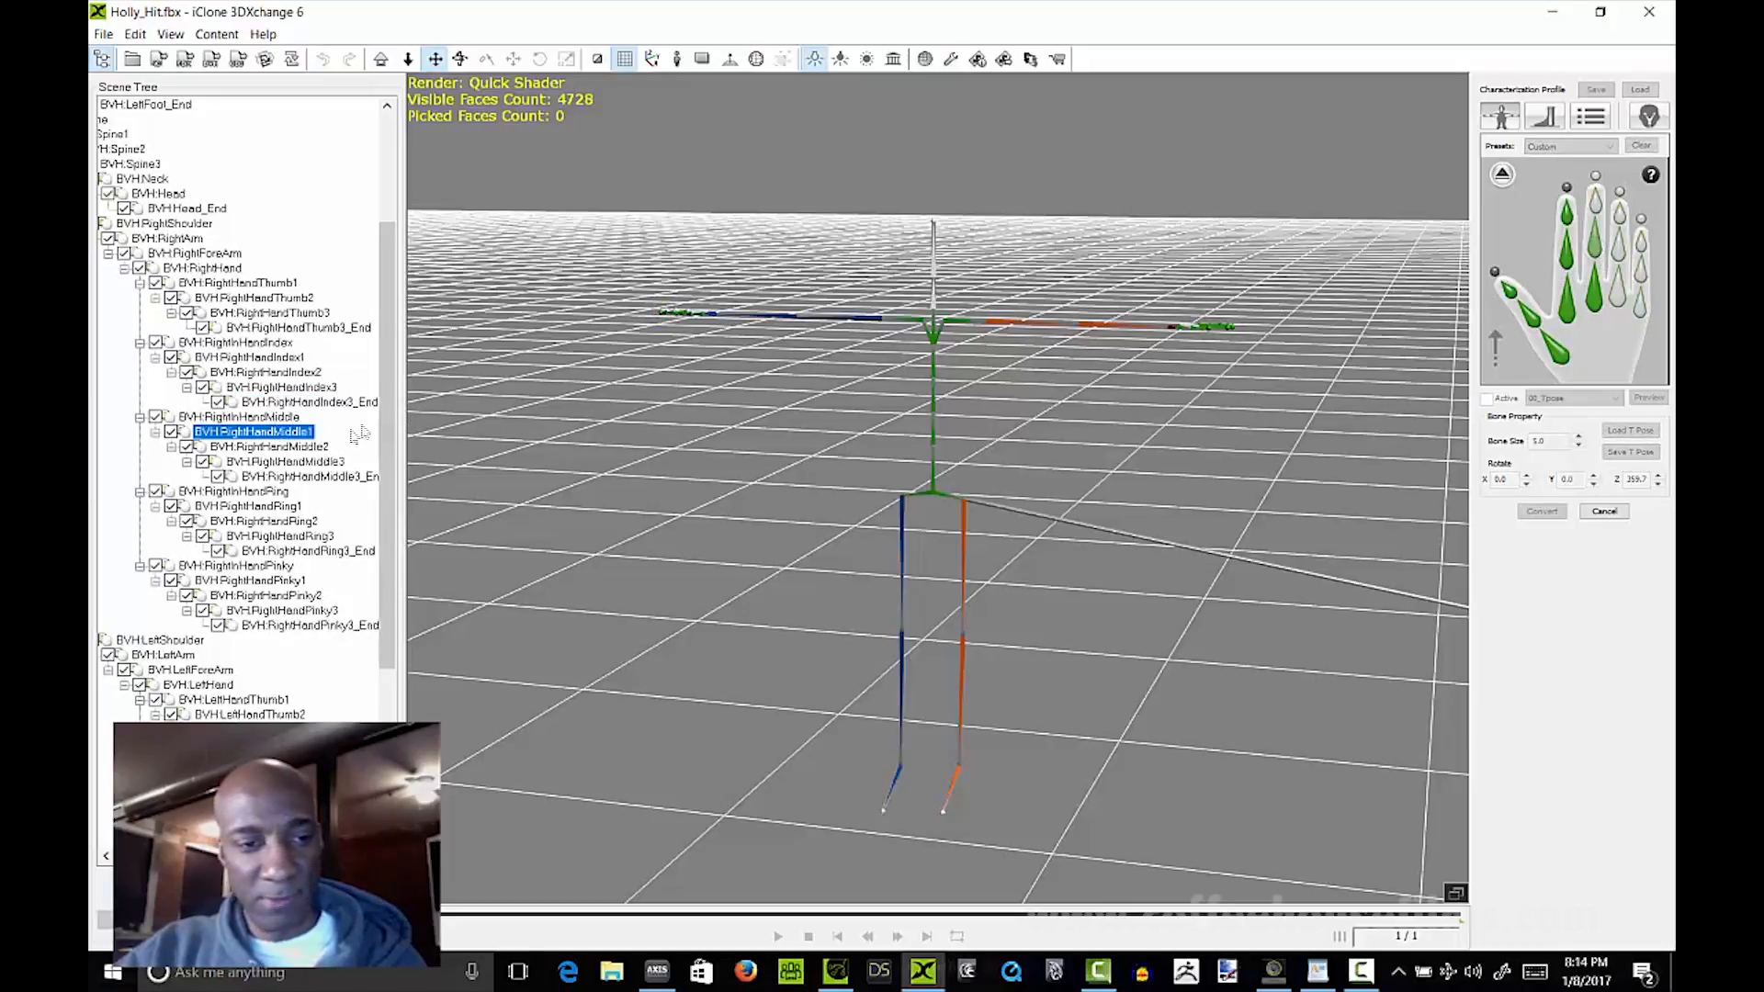
click(308, 448)
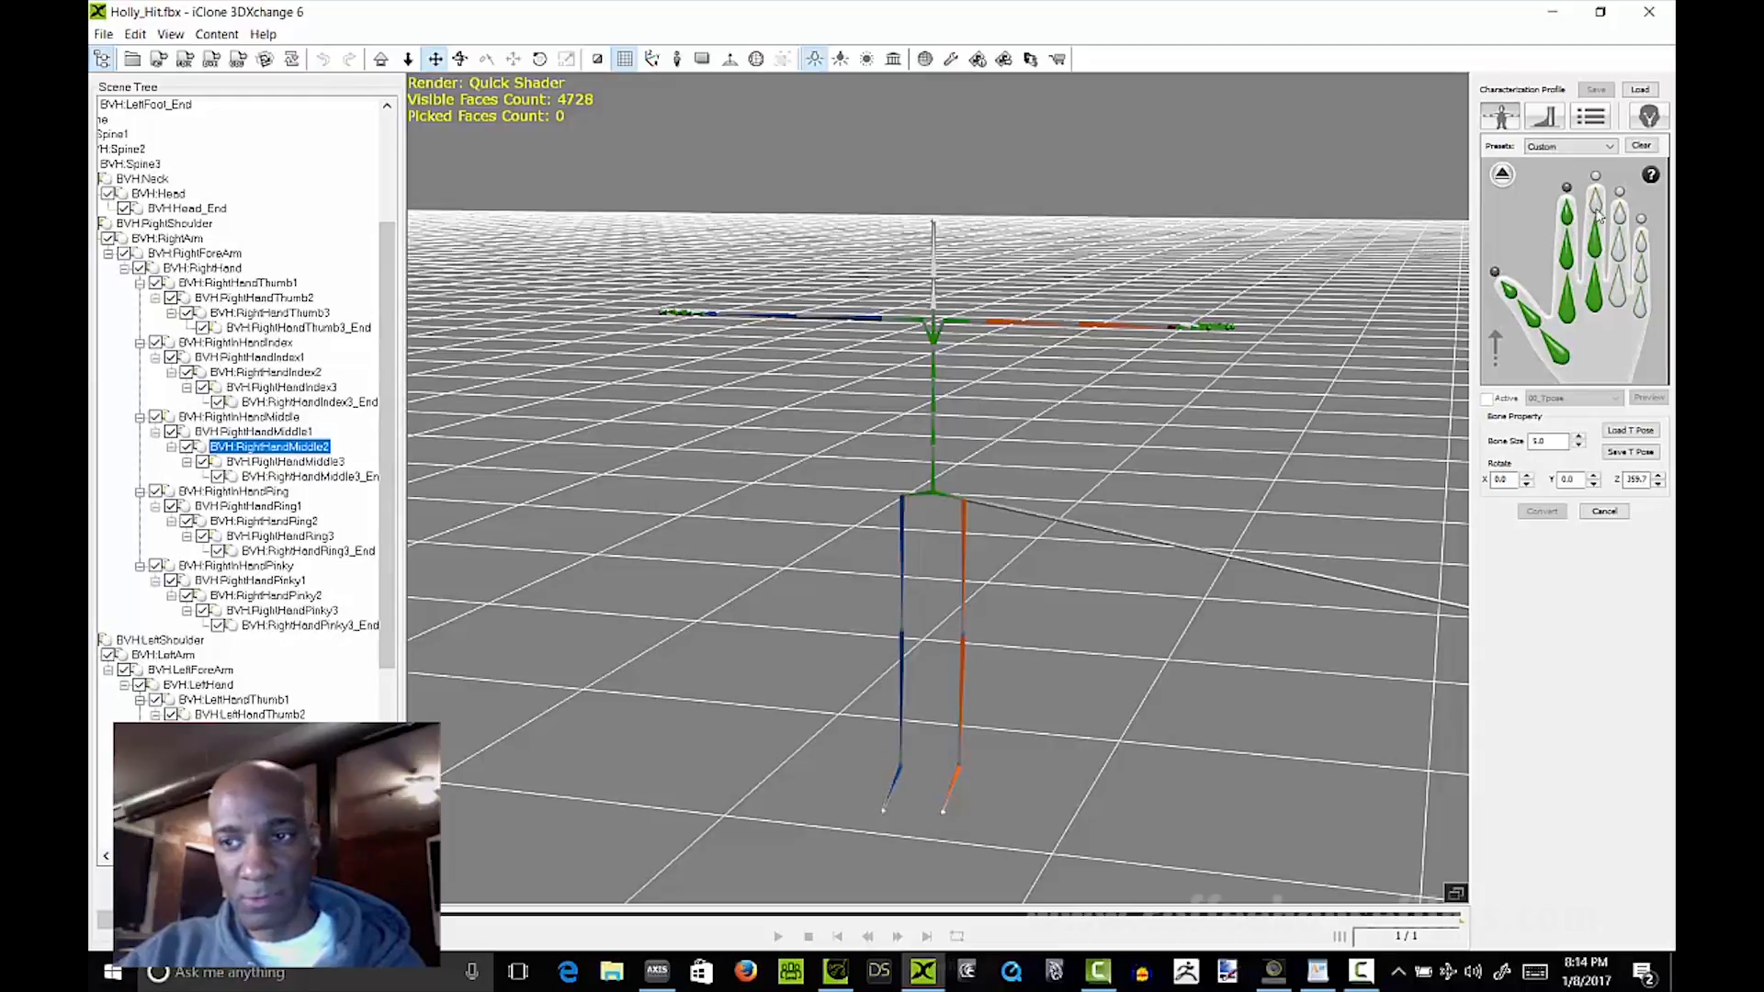
click(338, 462)
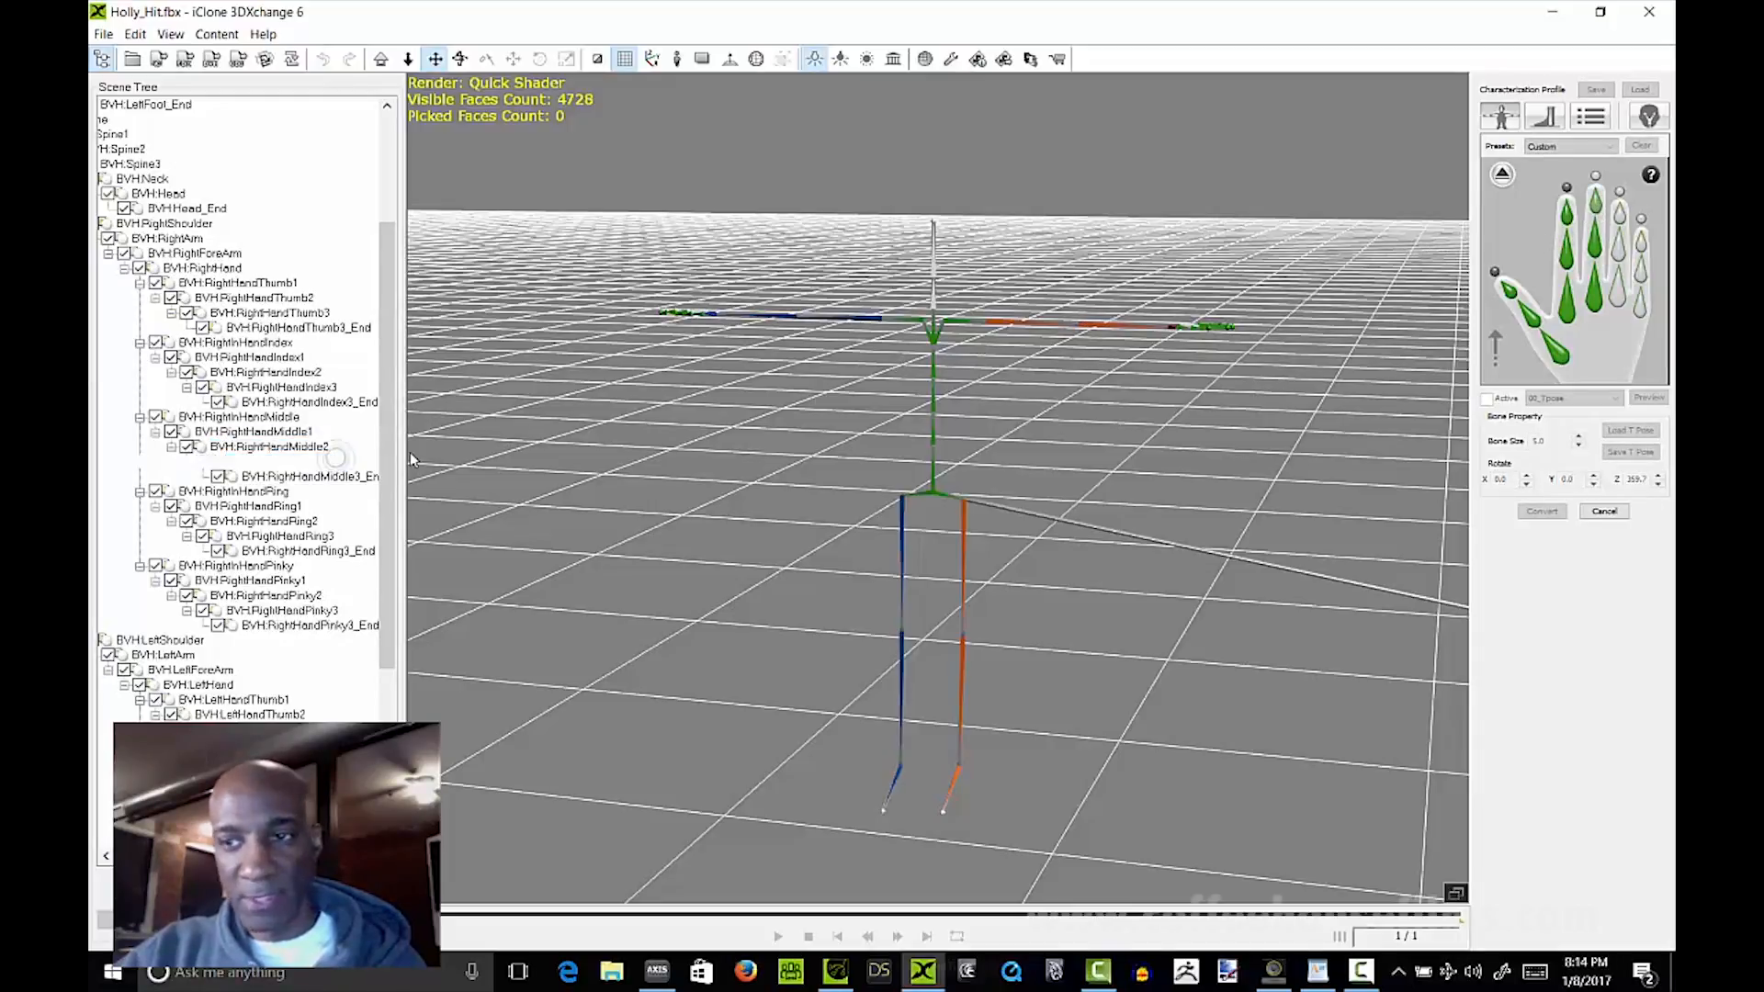
click(280, 480)
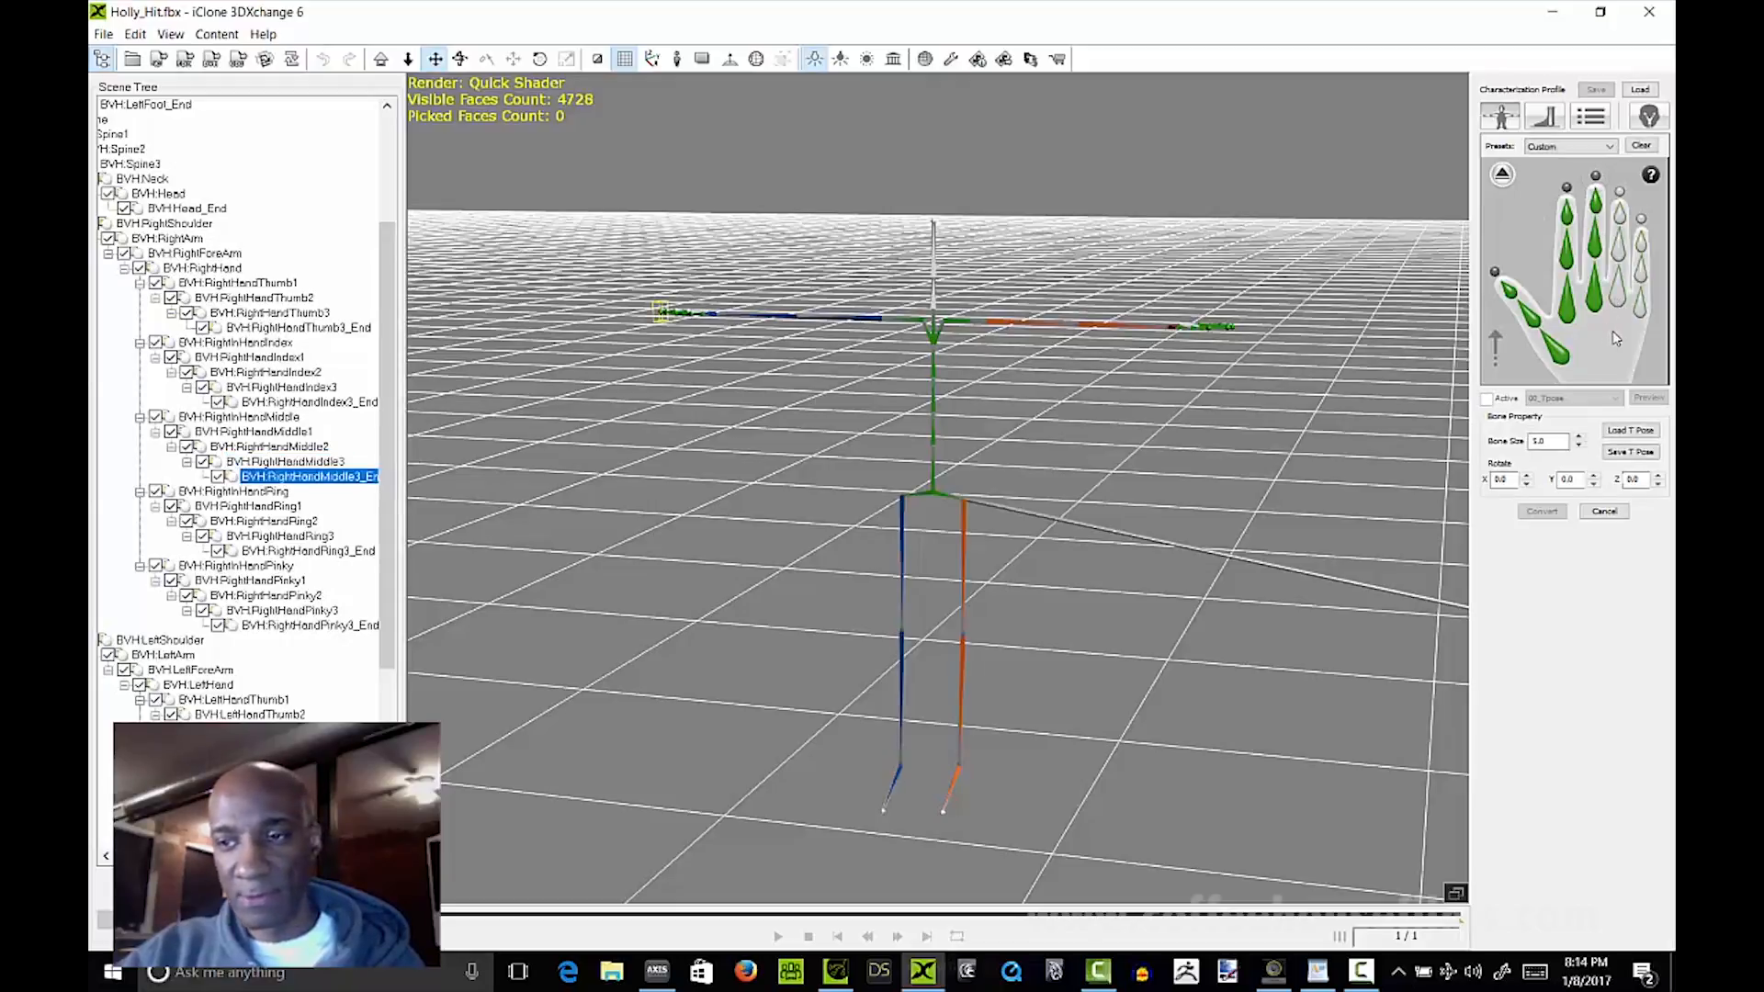
Step: Map the right ring finger bones from base to tip to BVH:RightHandRing1, BVH:RightHandRing2, BVH:RightHandRing3 and BVH:RightHandRing3_End
click(285, 507)
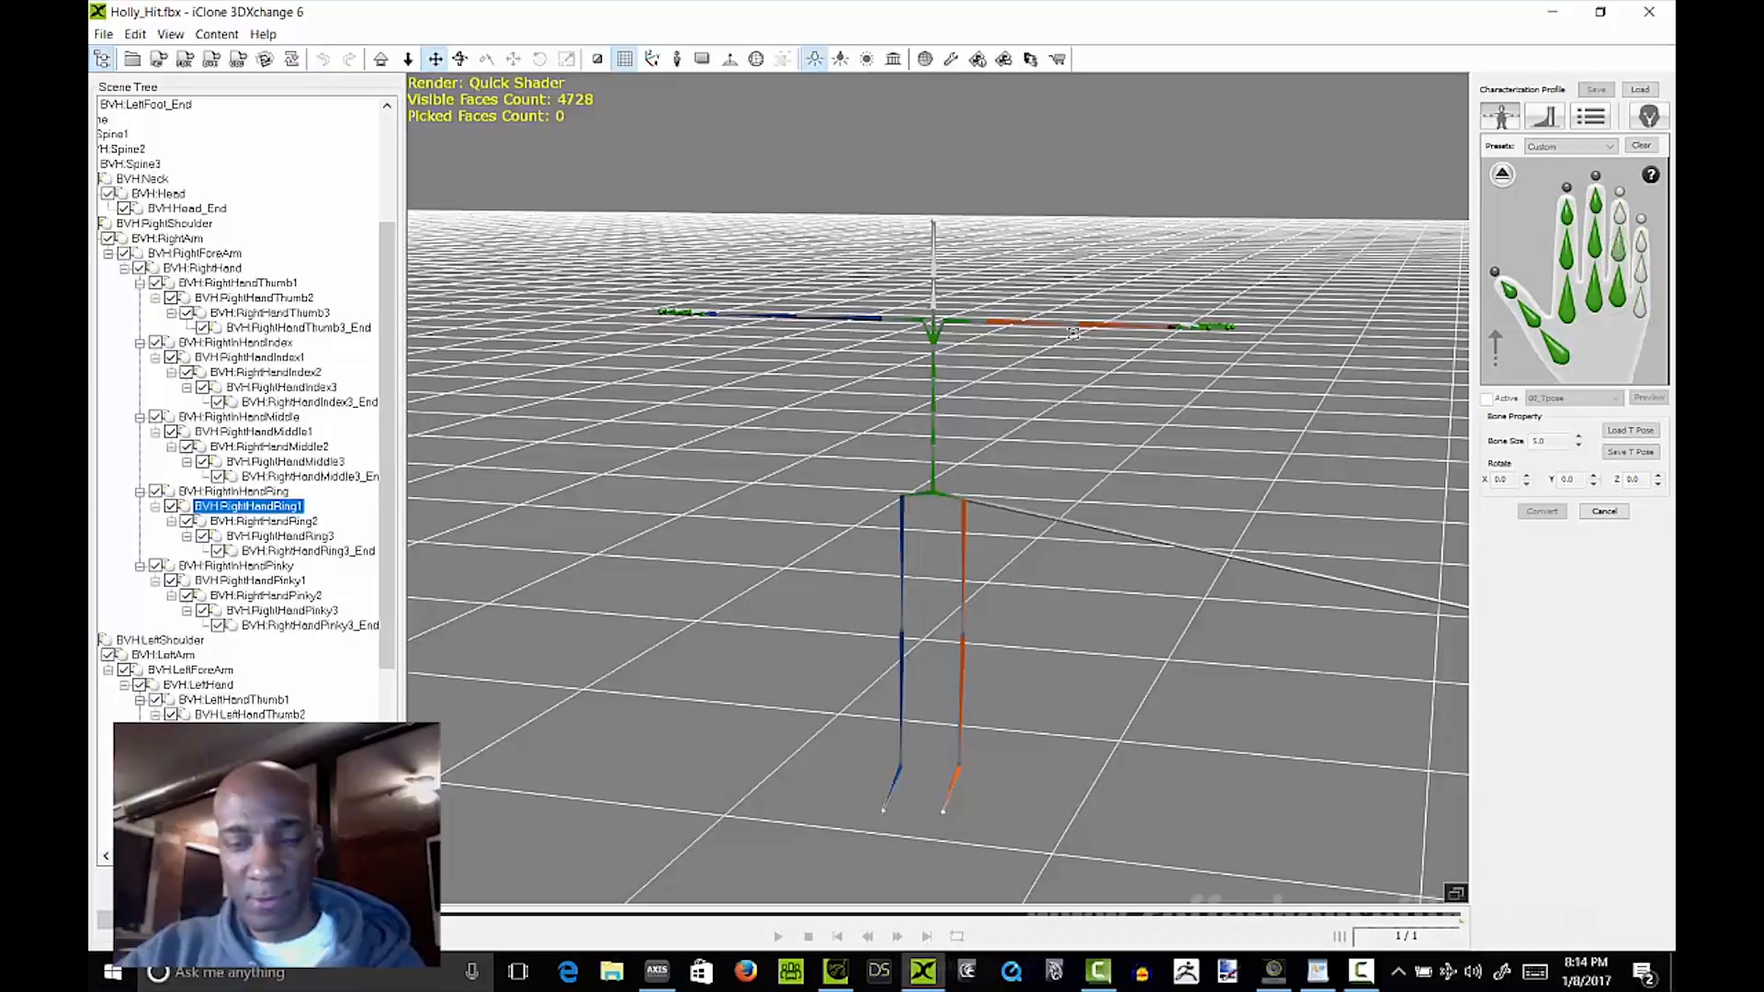
click(276, 521)
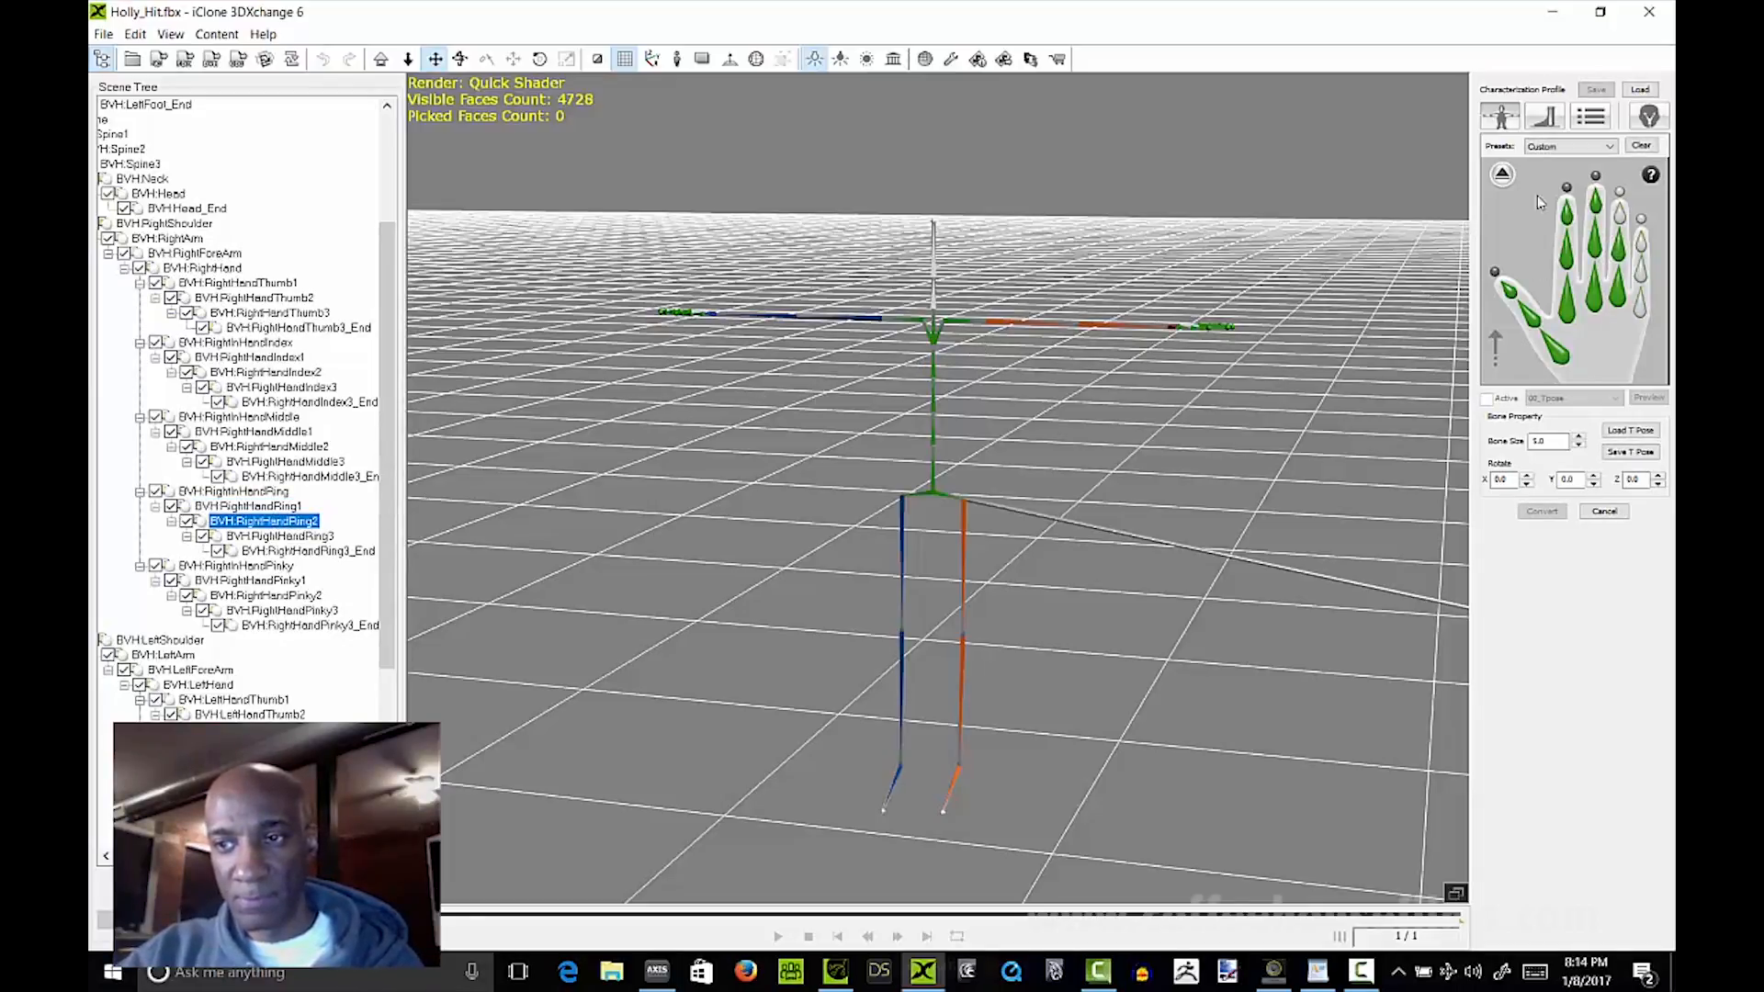
click(1621, 213)
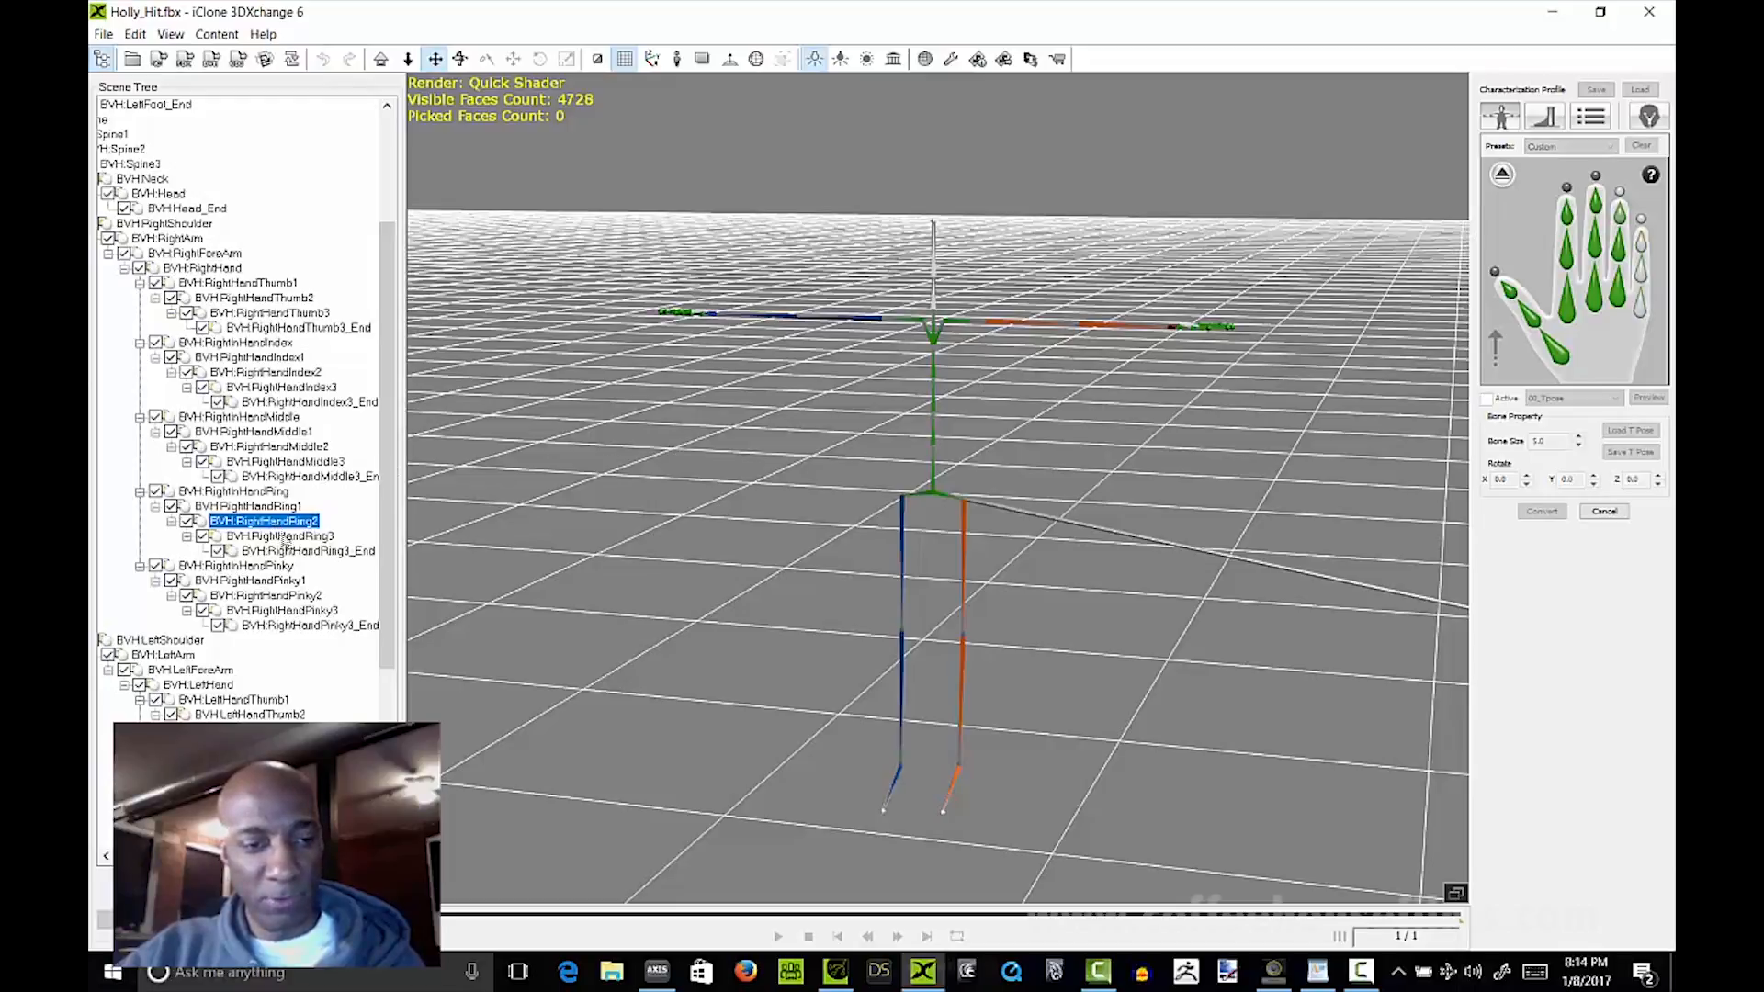
click(280, 536)
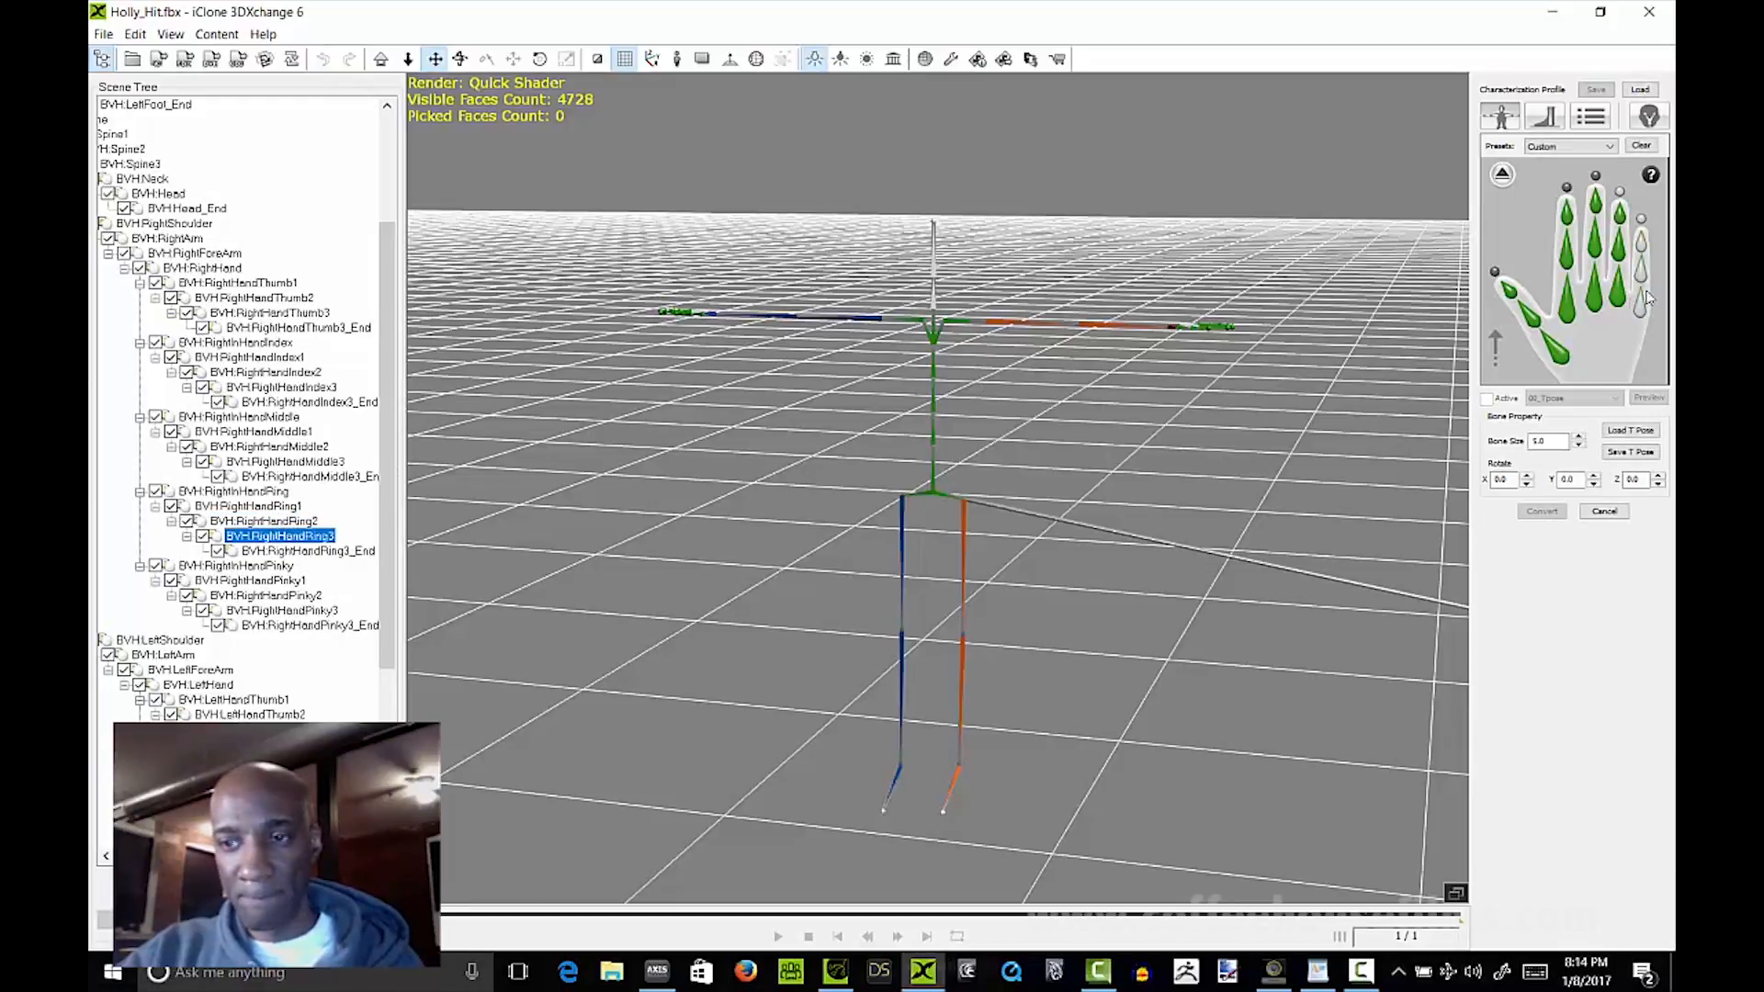
click(1621, 193)
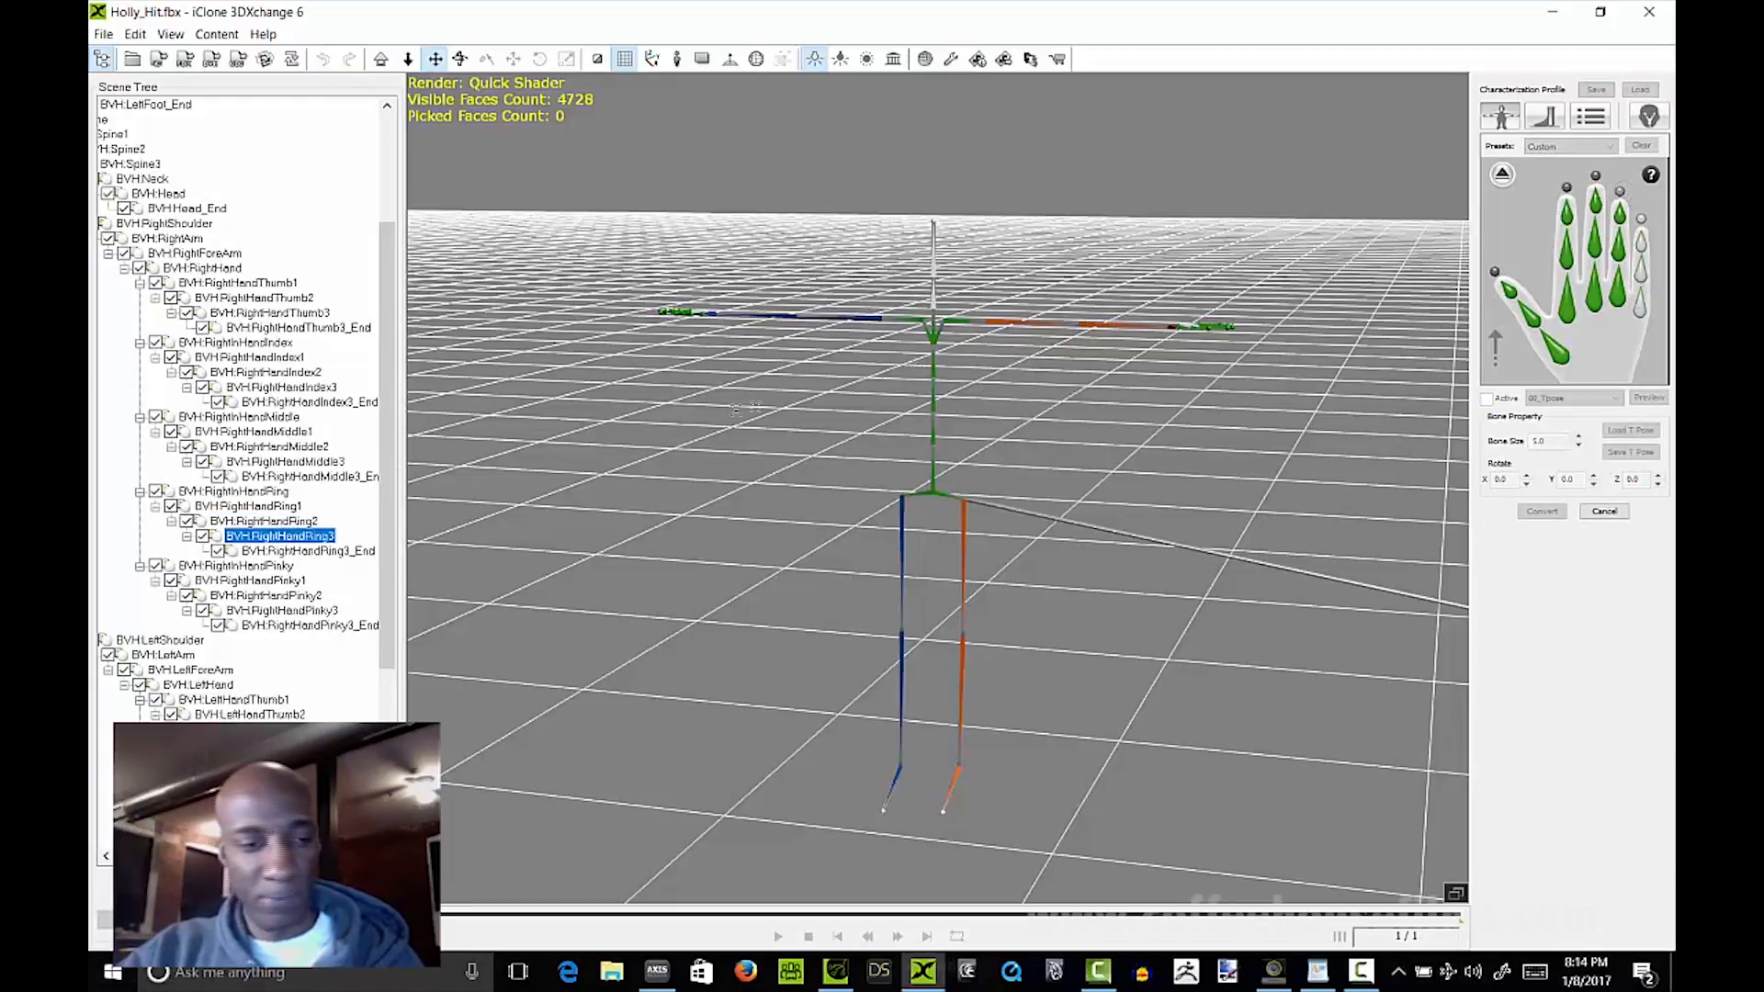
click(301, 551)
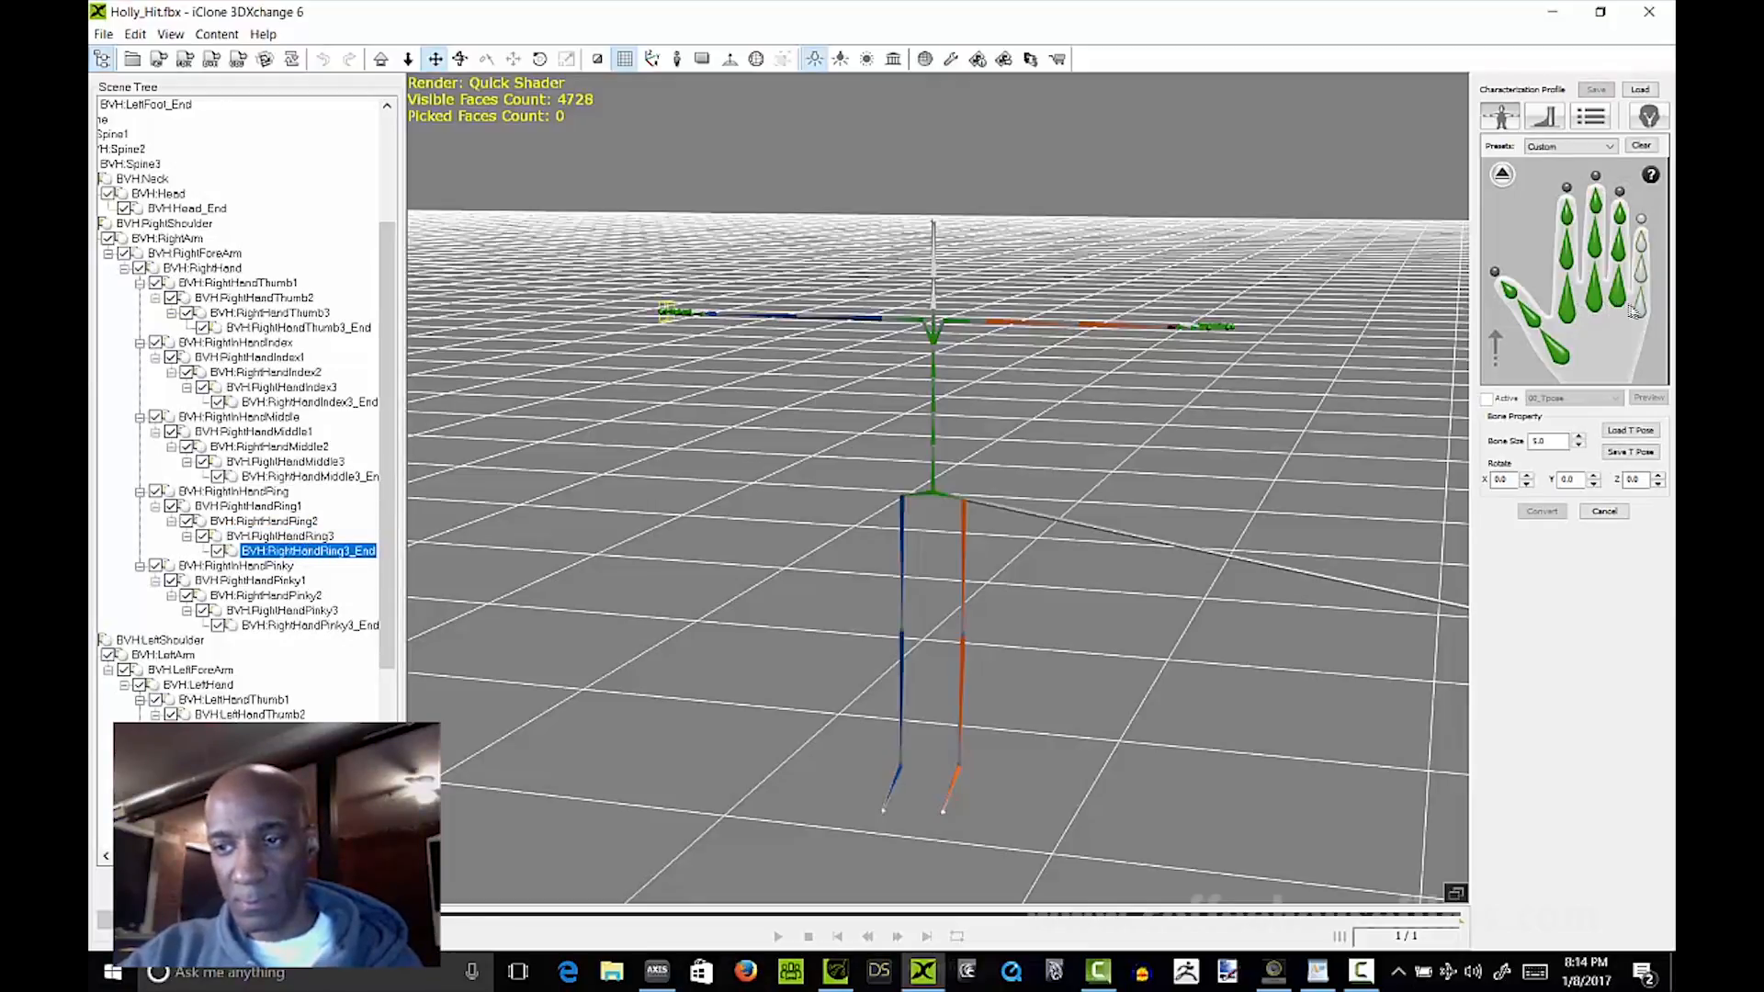
Step: Map the right pinky bones from base to tip to BVH:RightHandPinky1, BVH:RightHandPinky2, BVH:RightHandPinky3 and BVH:RightHandPinky3_End
click(299, 581)
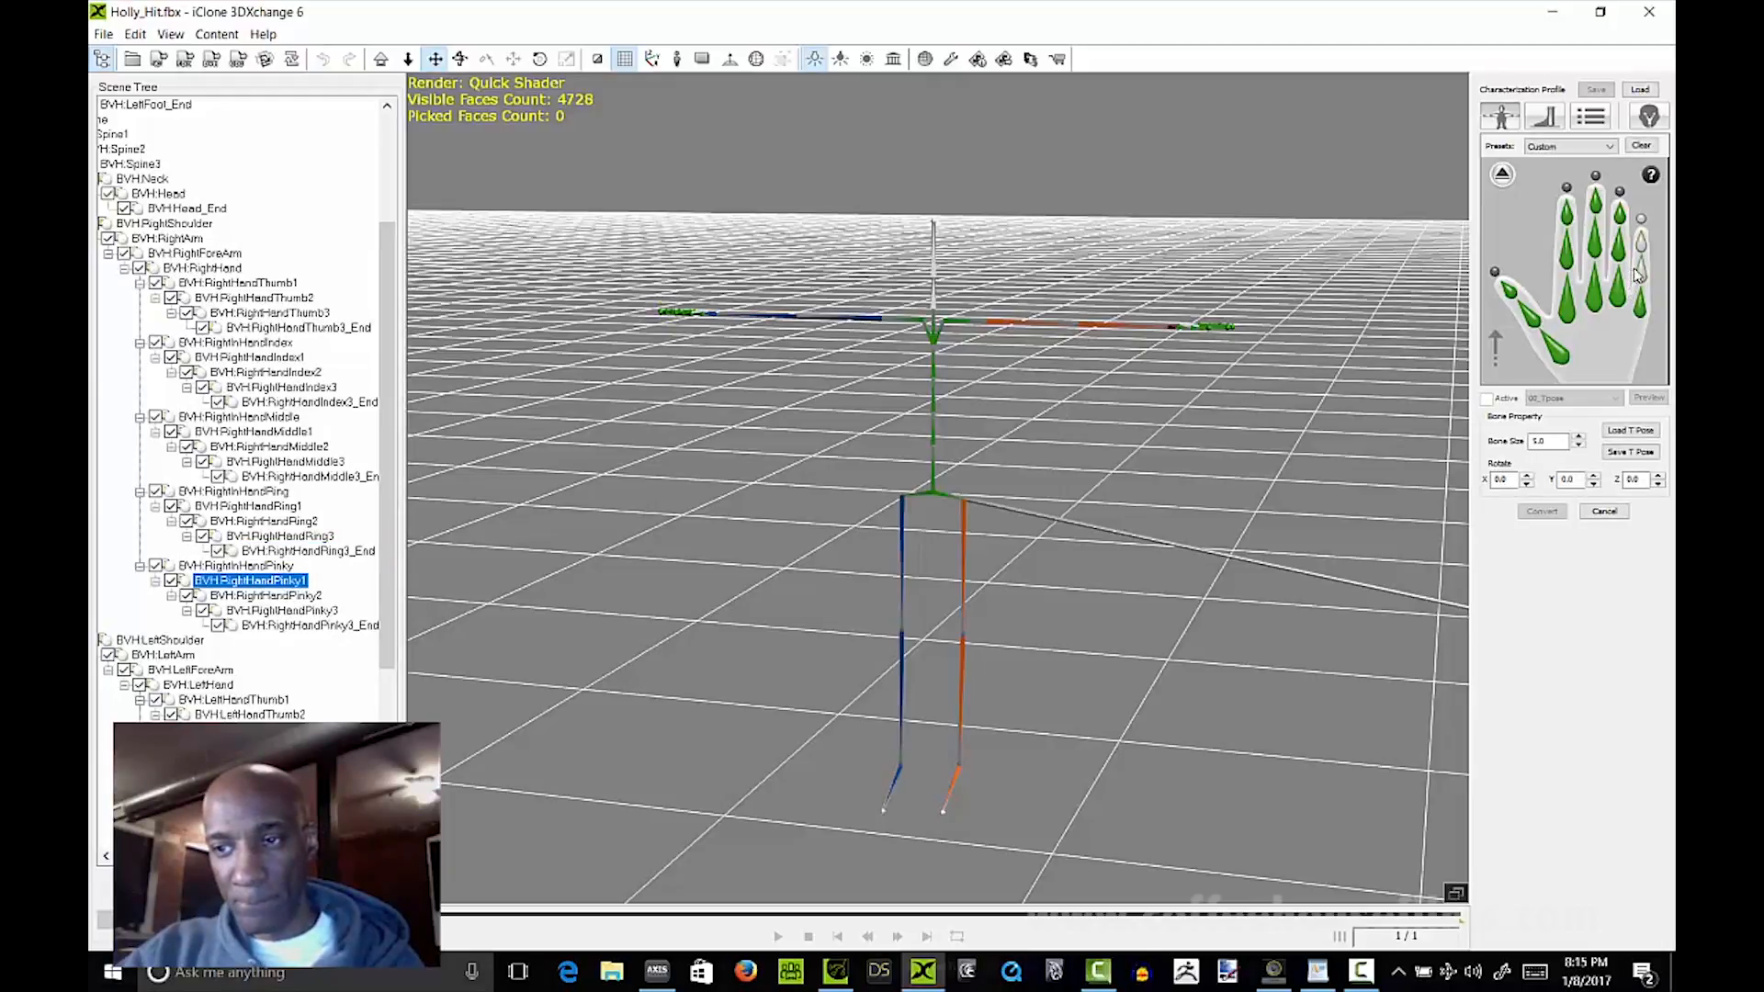
click(292, 595)
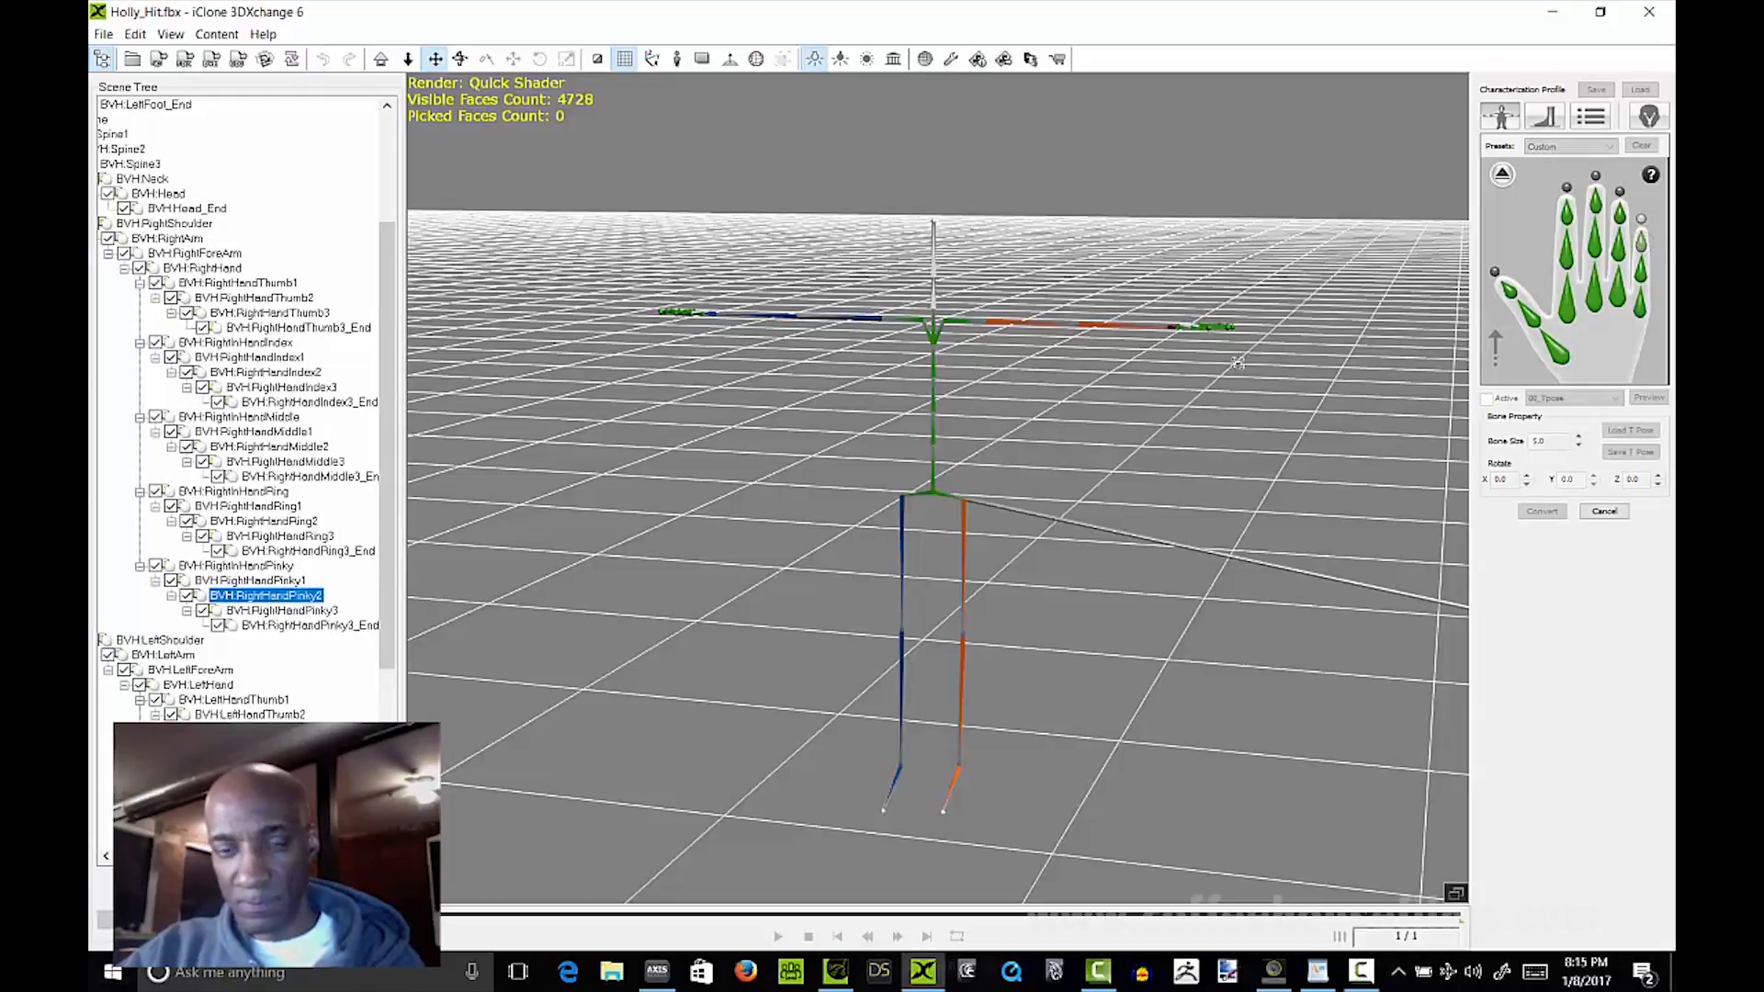
click(305, 611)
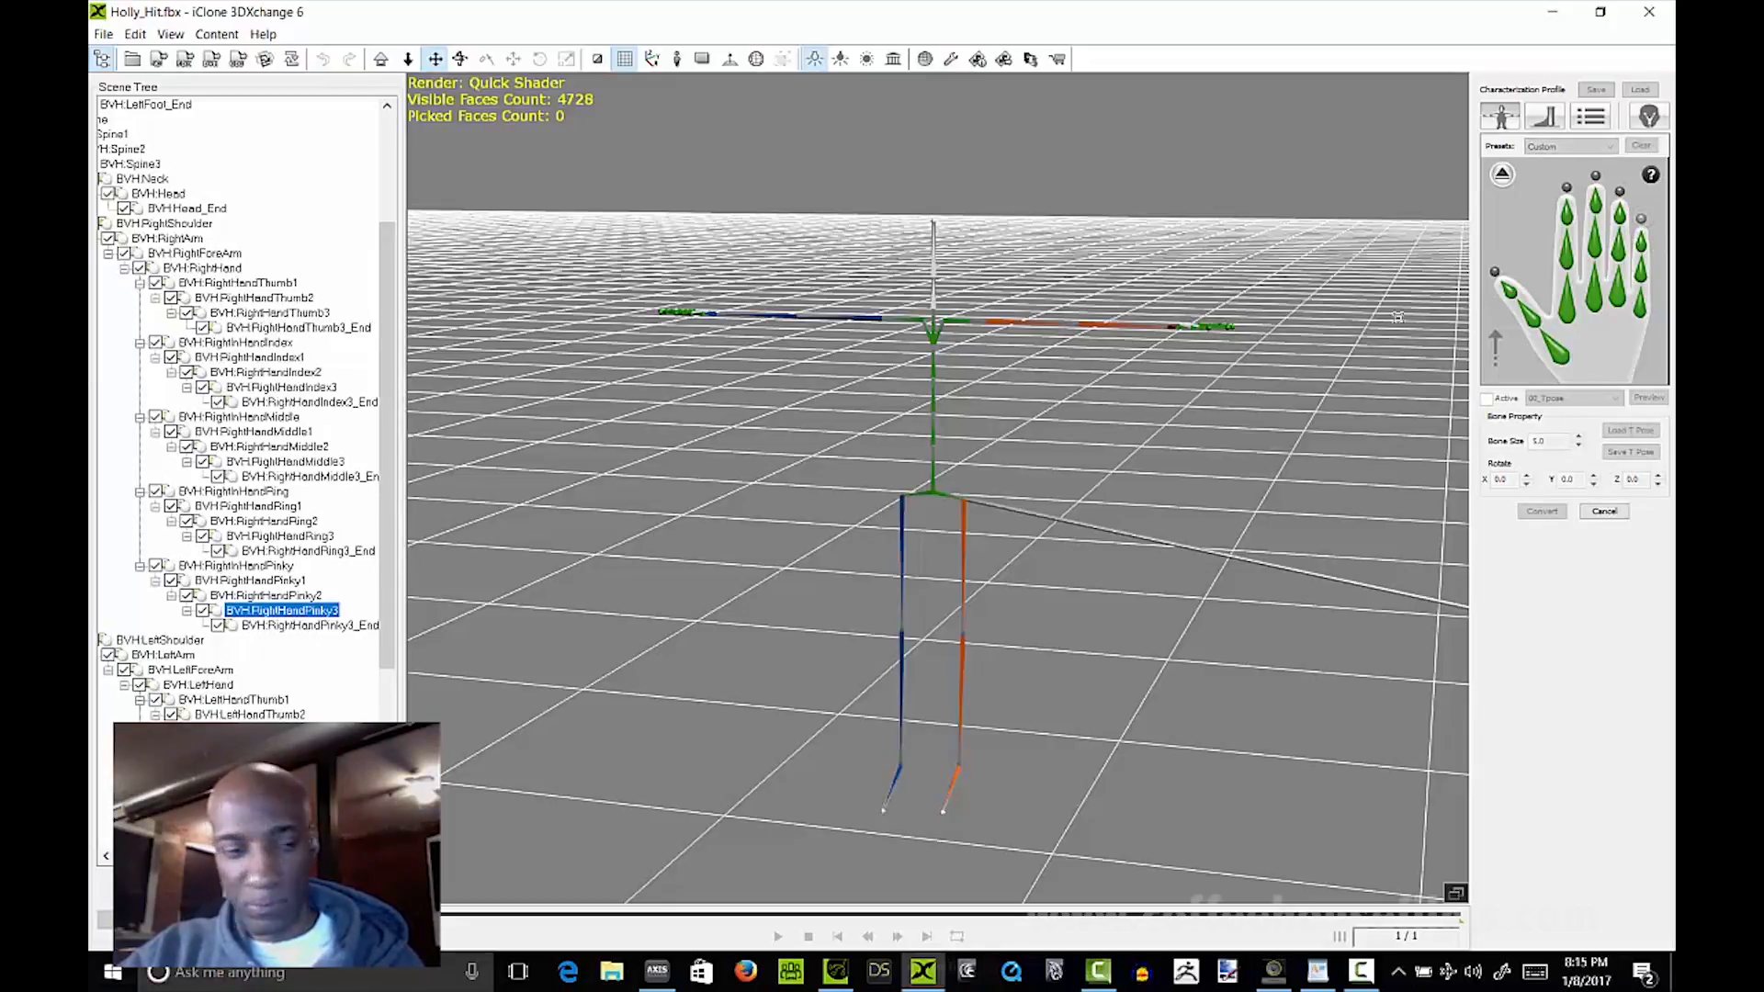
click(276, 626)
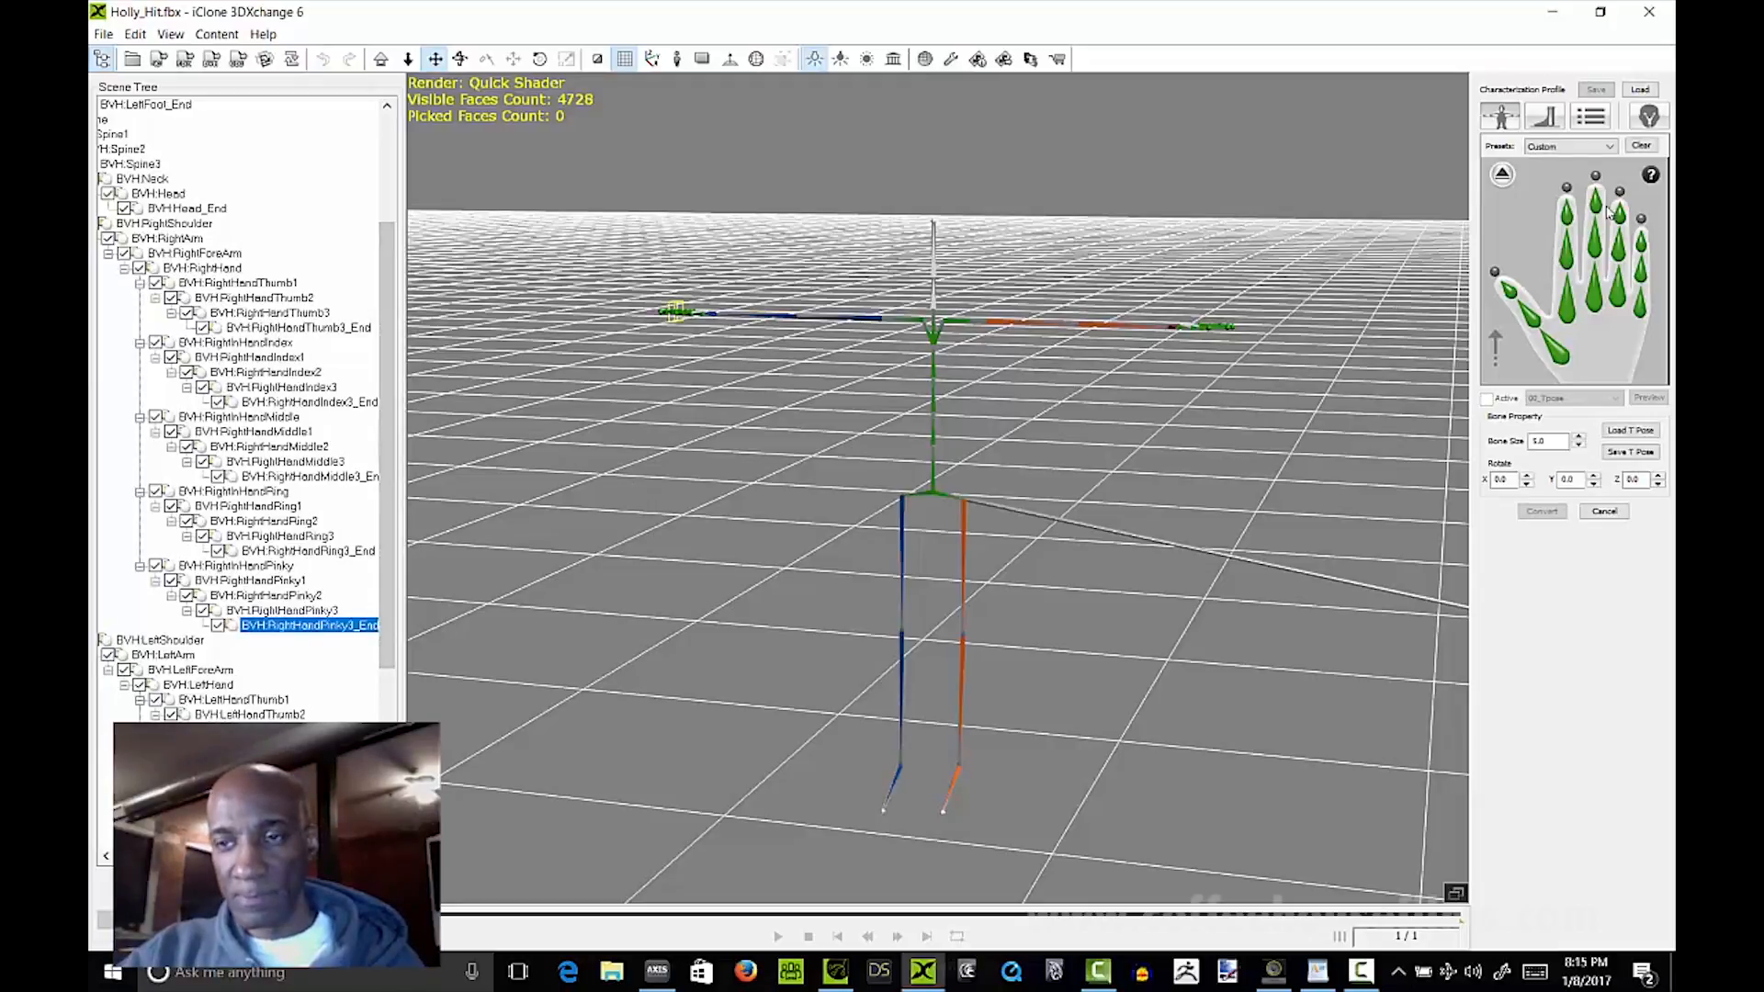
Step: Leave the hand detail, open the detailed neck, and map its lowest bone to BVH:Neck
click(1502, 175)
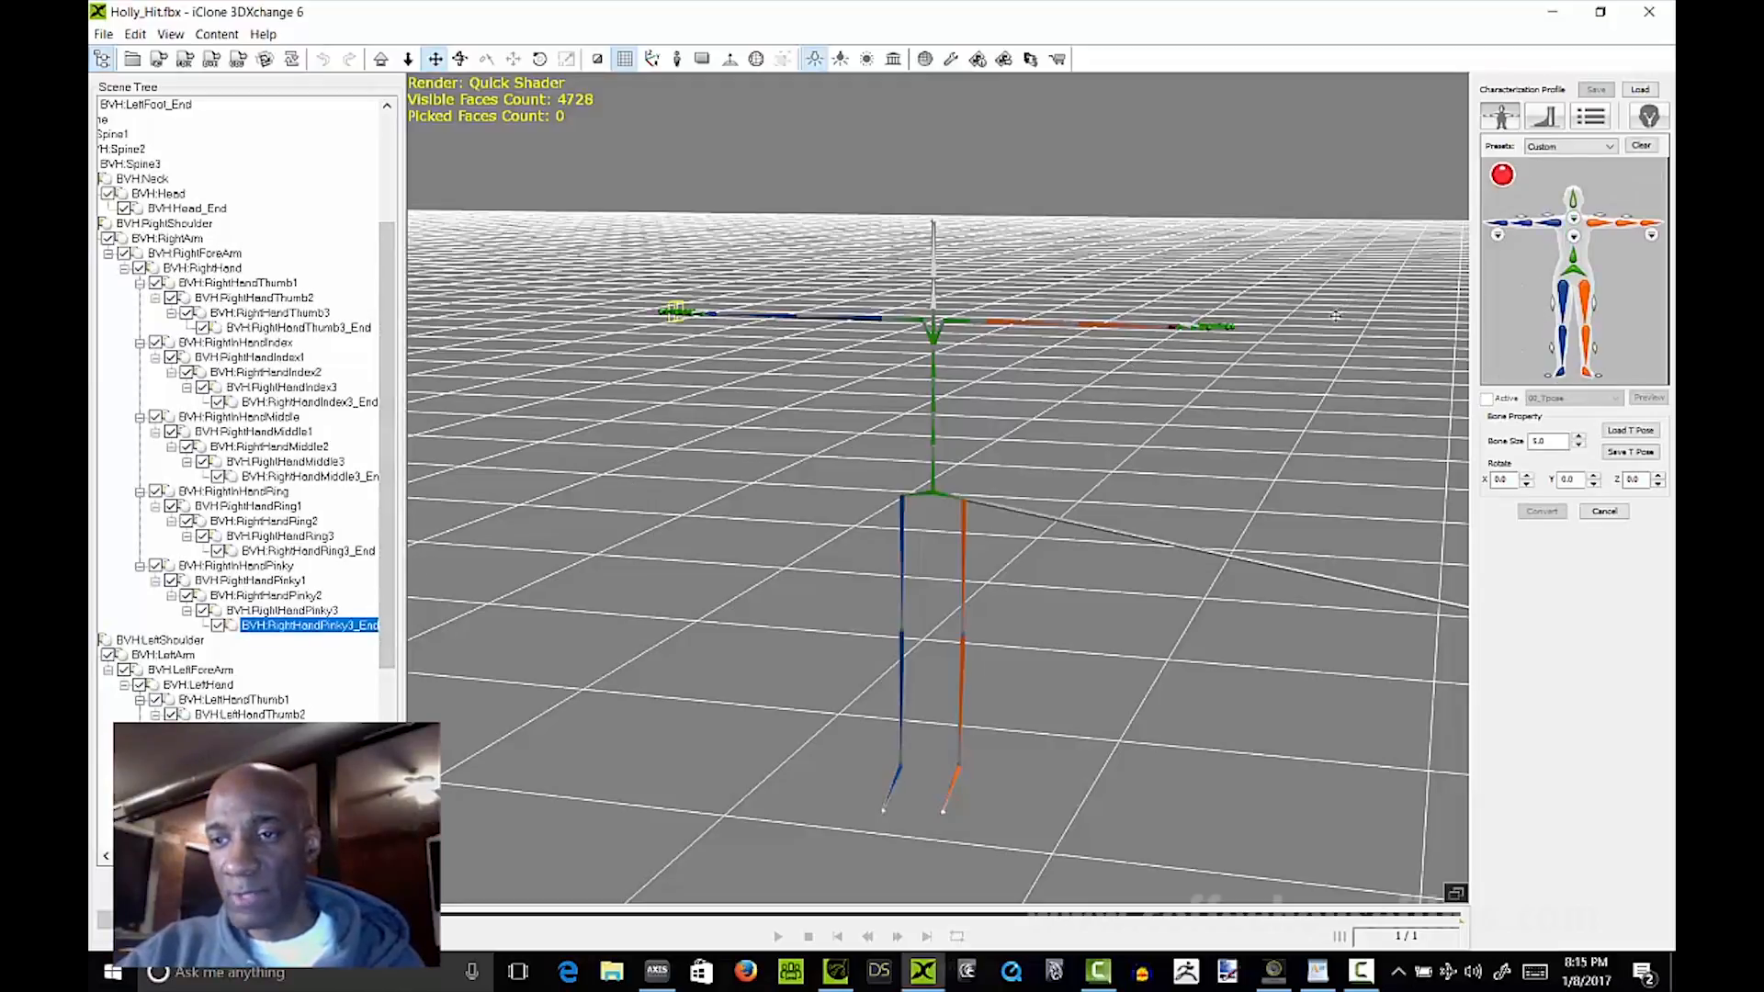
click(1574, 227)
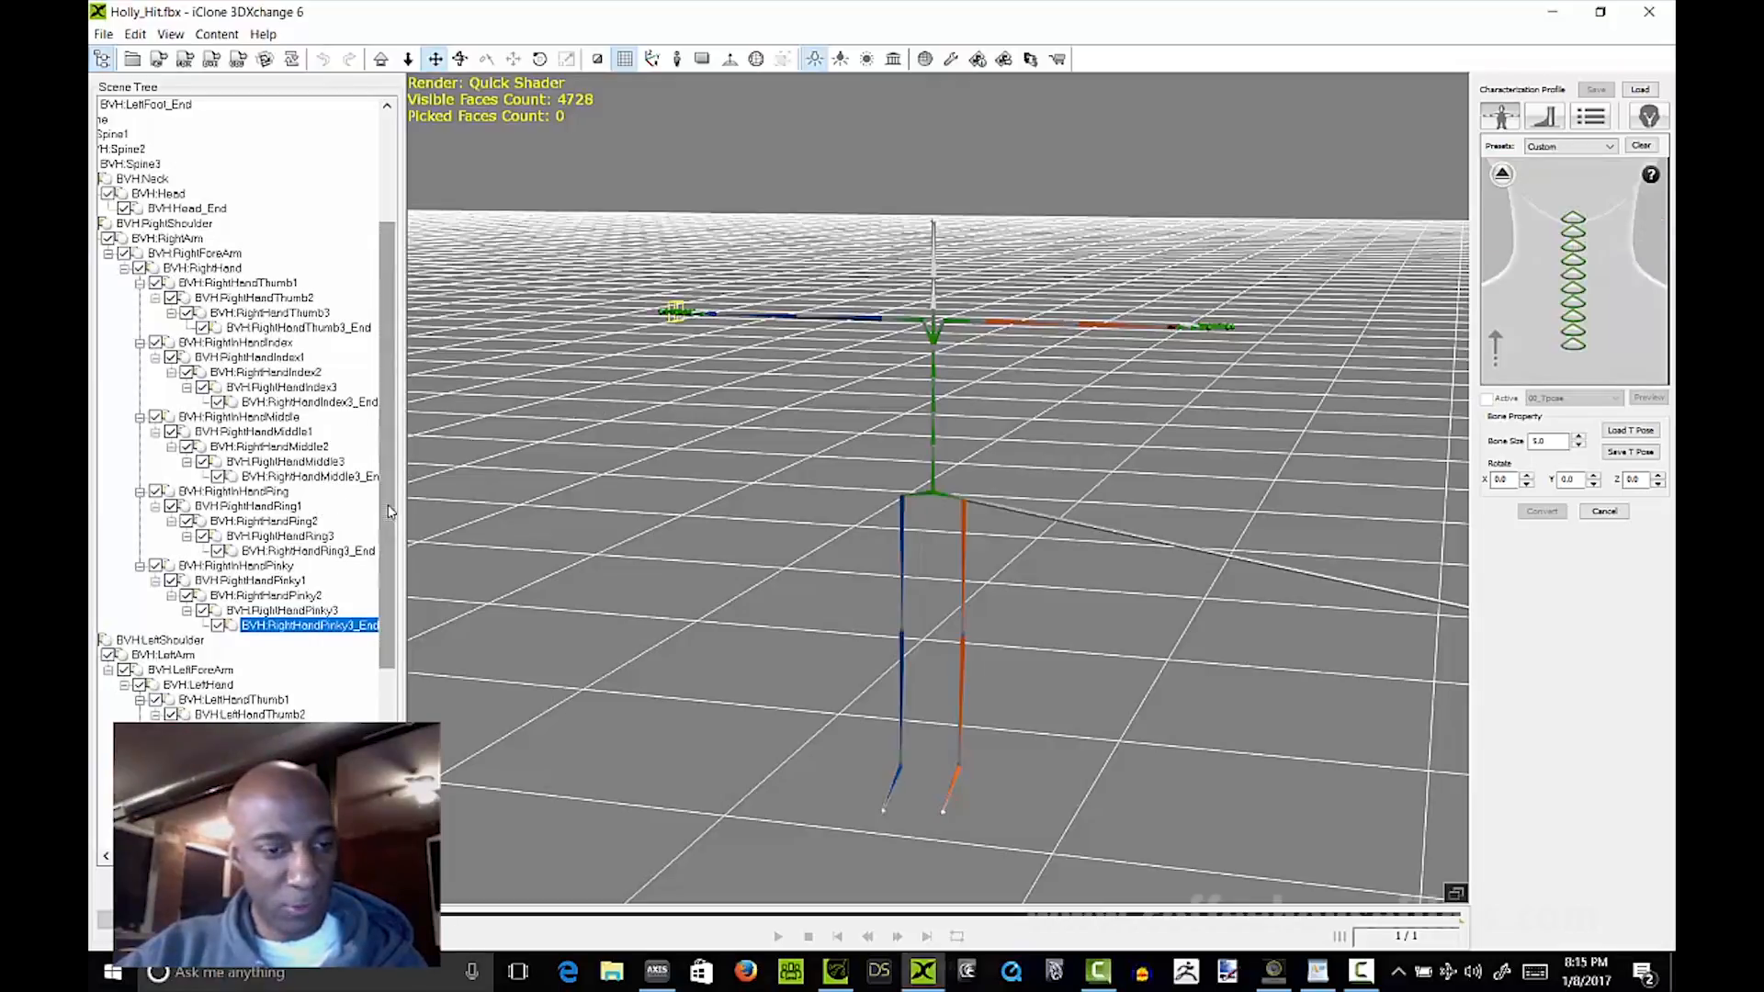
scroll(374, 565, down, 2)
scroll(374, 568, up, 6)
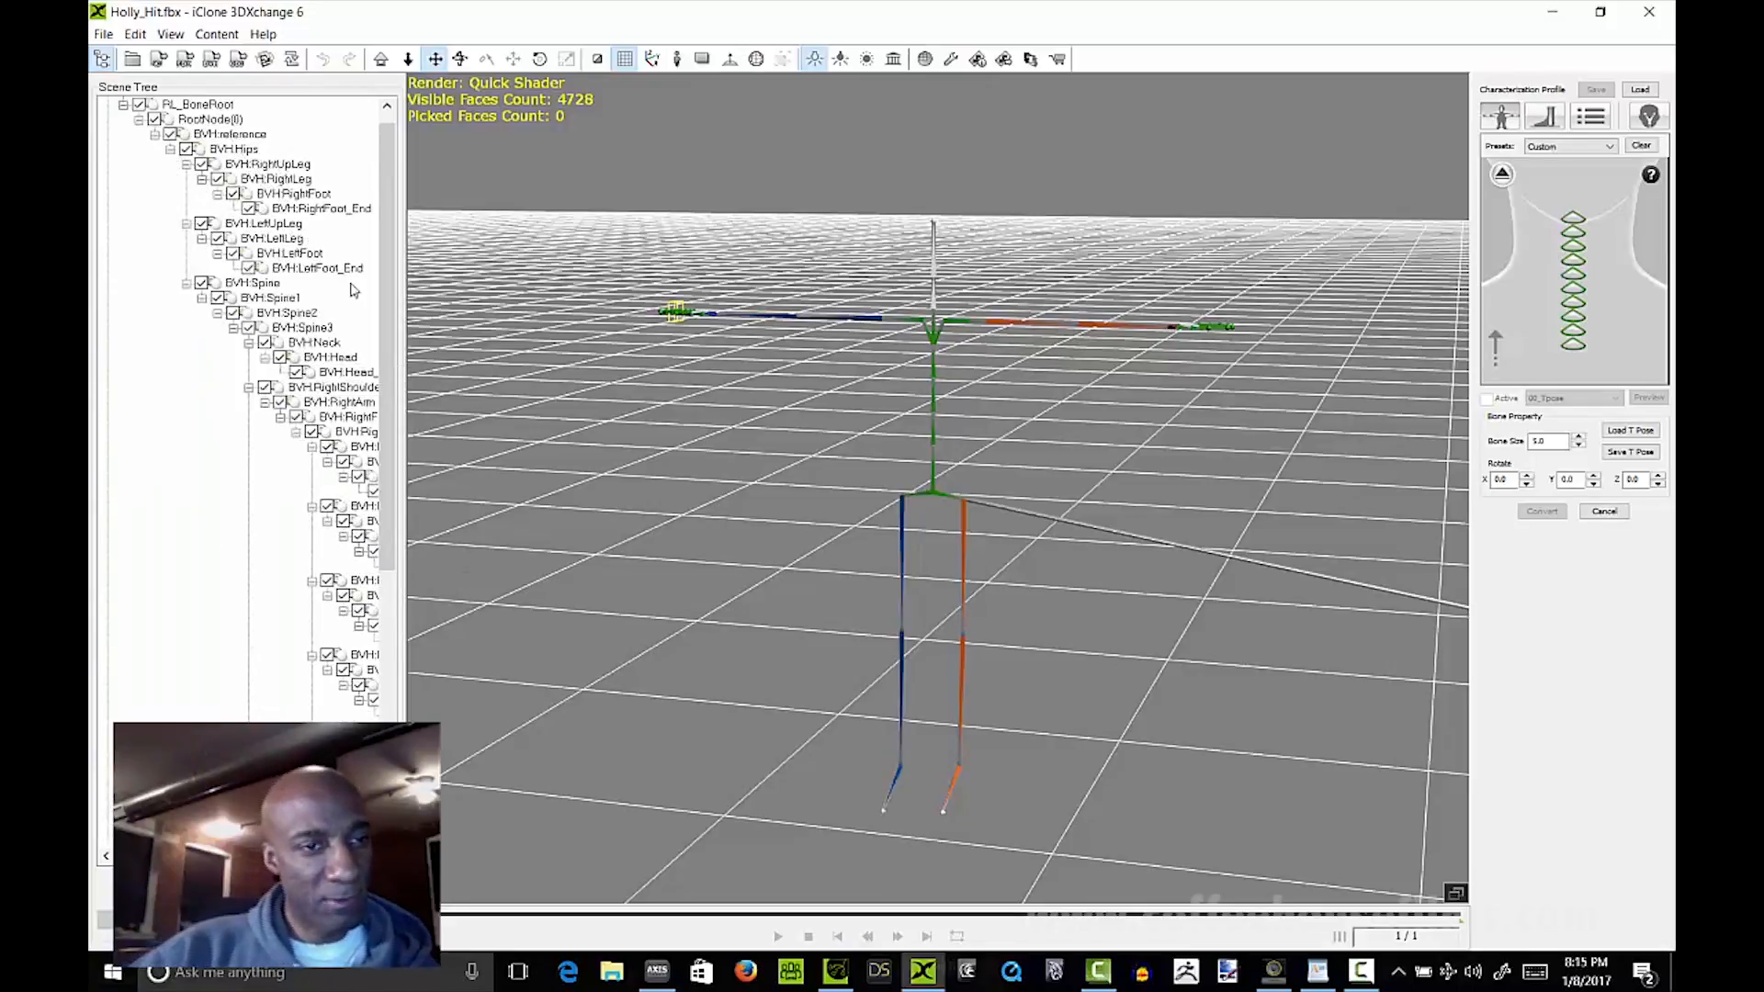
click(318, 345)
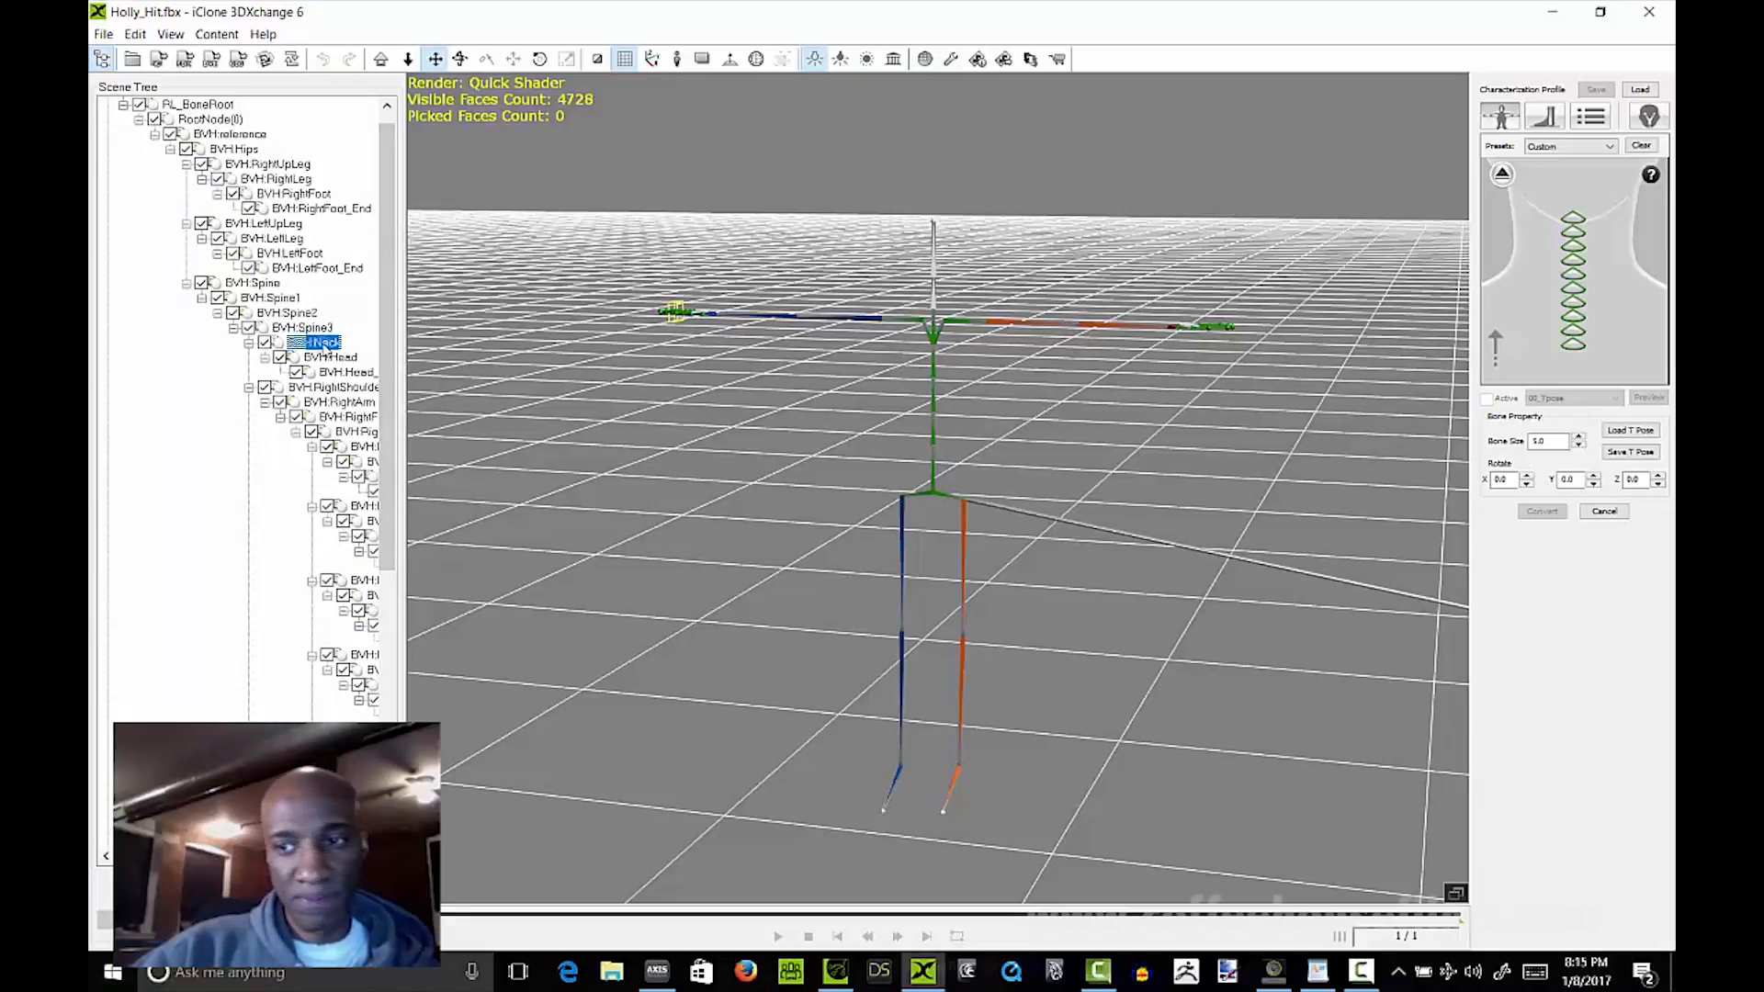
click(1570, 347)
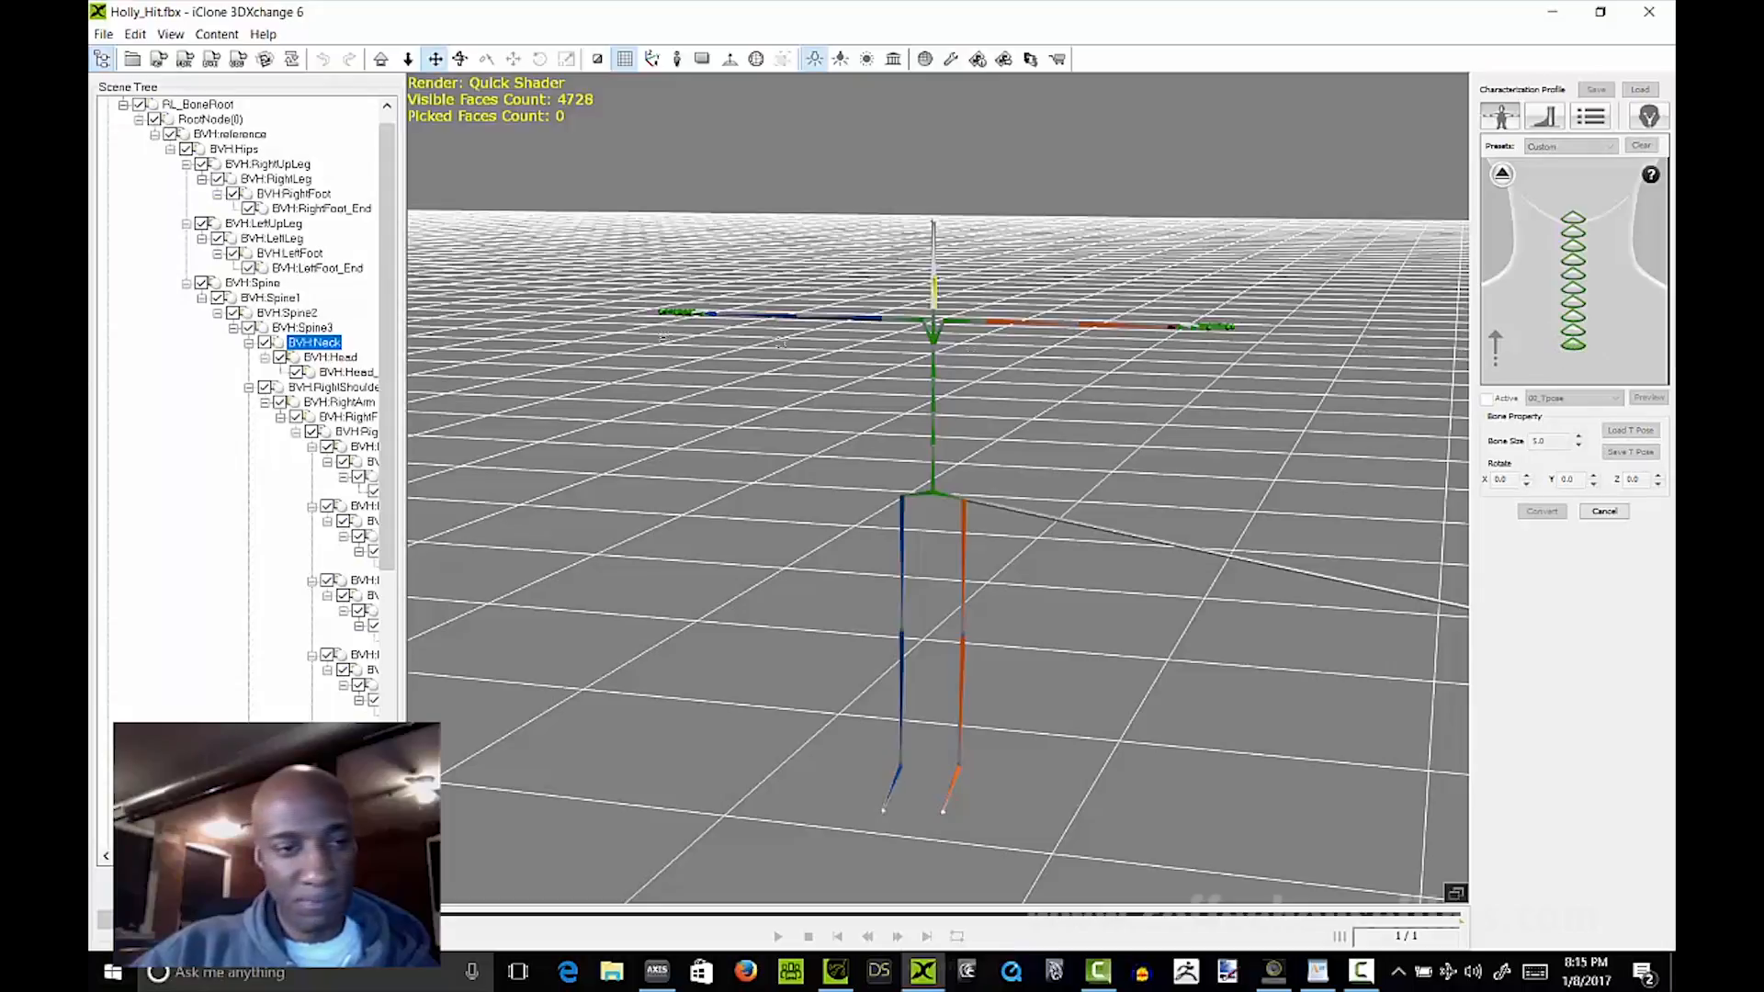
click(306, 340)
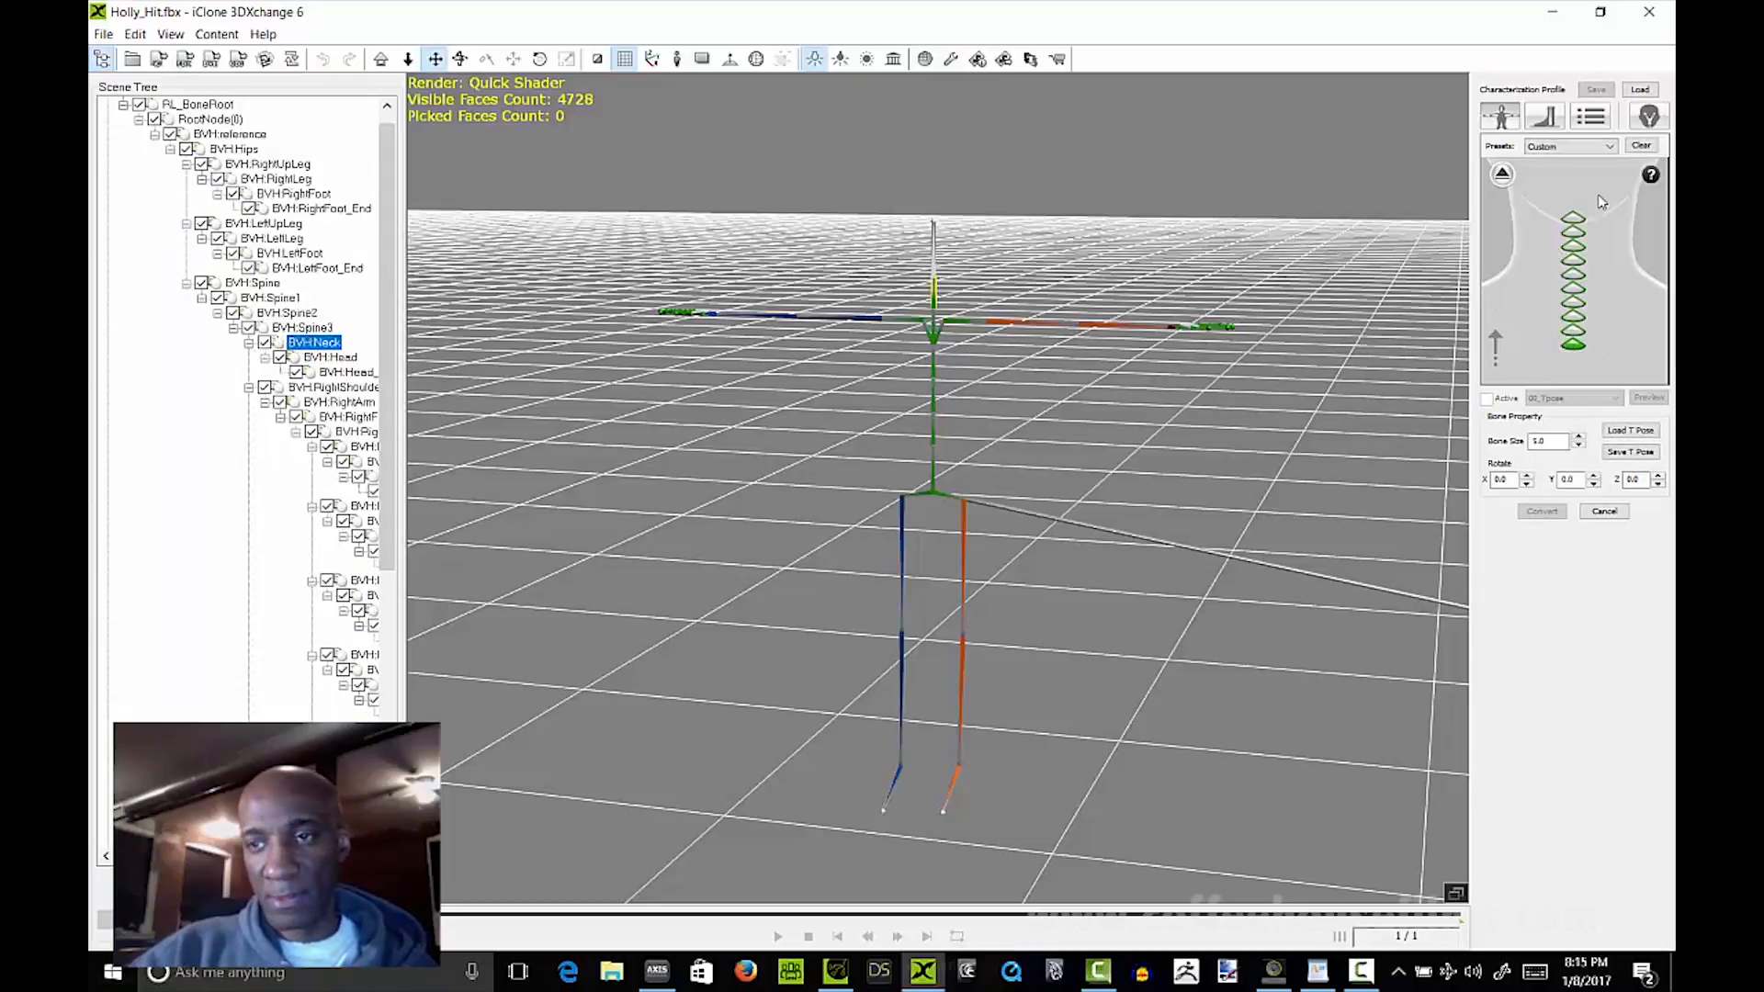
Step: Back on the full-body figure, map the head bone to BVH:Head
click(1501, 175)
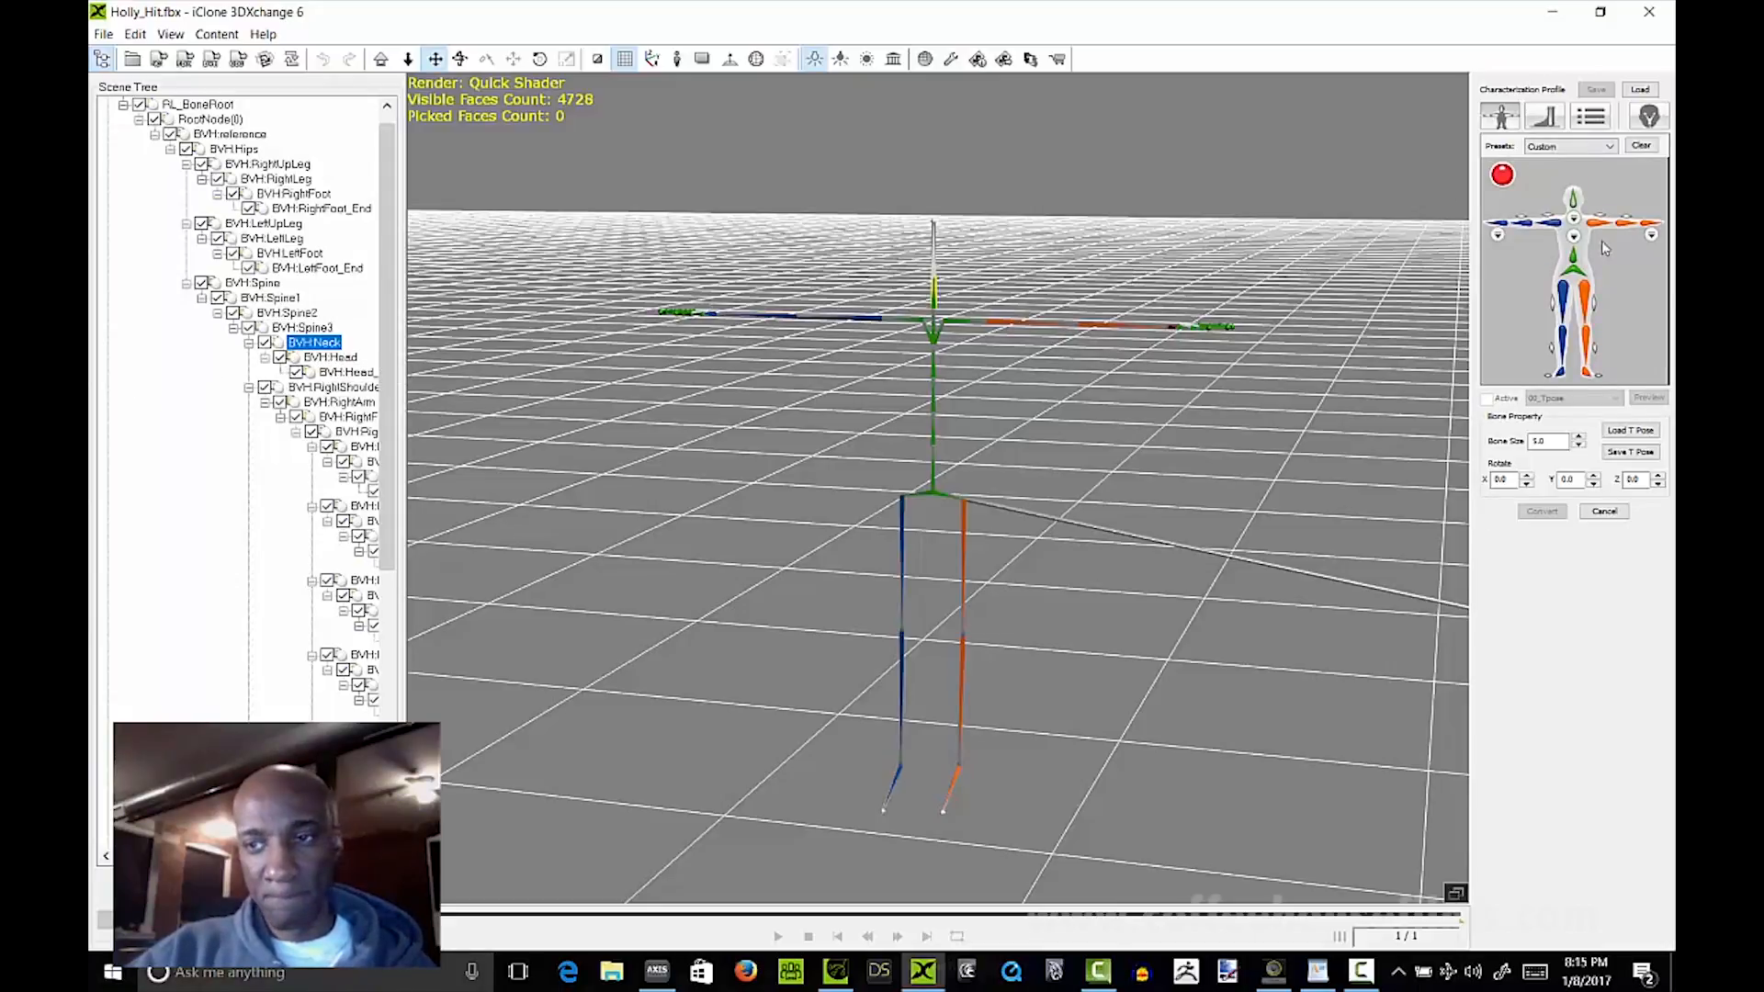
click(1555, 221)
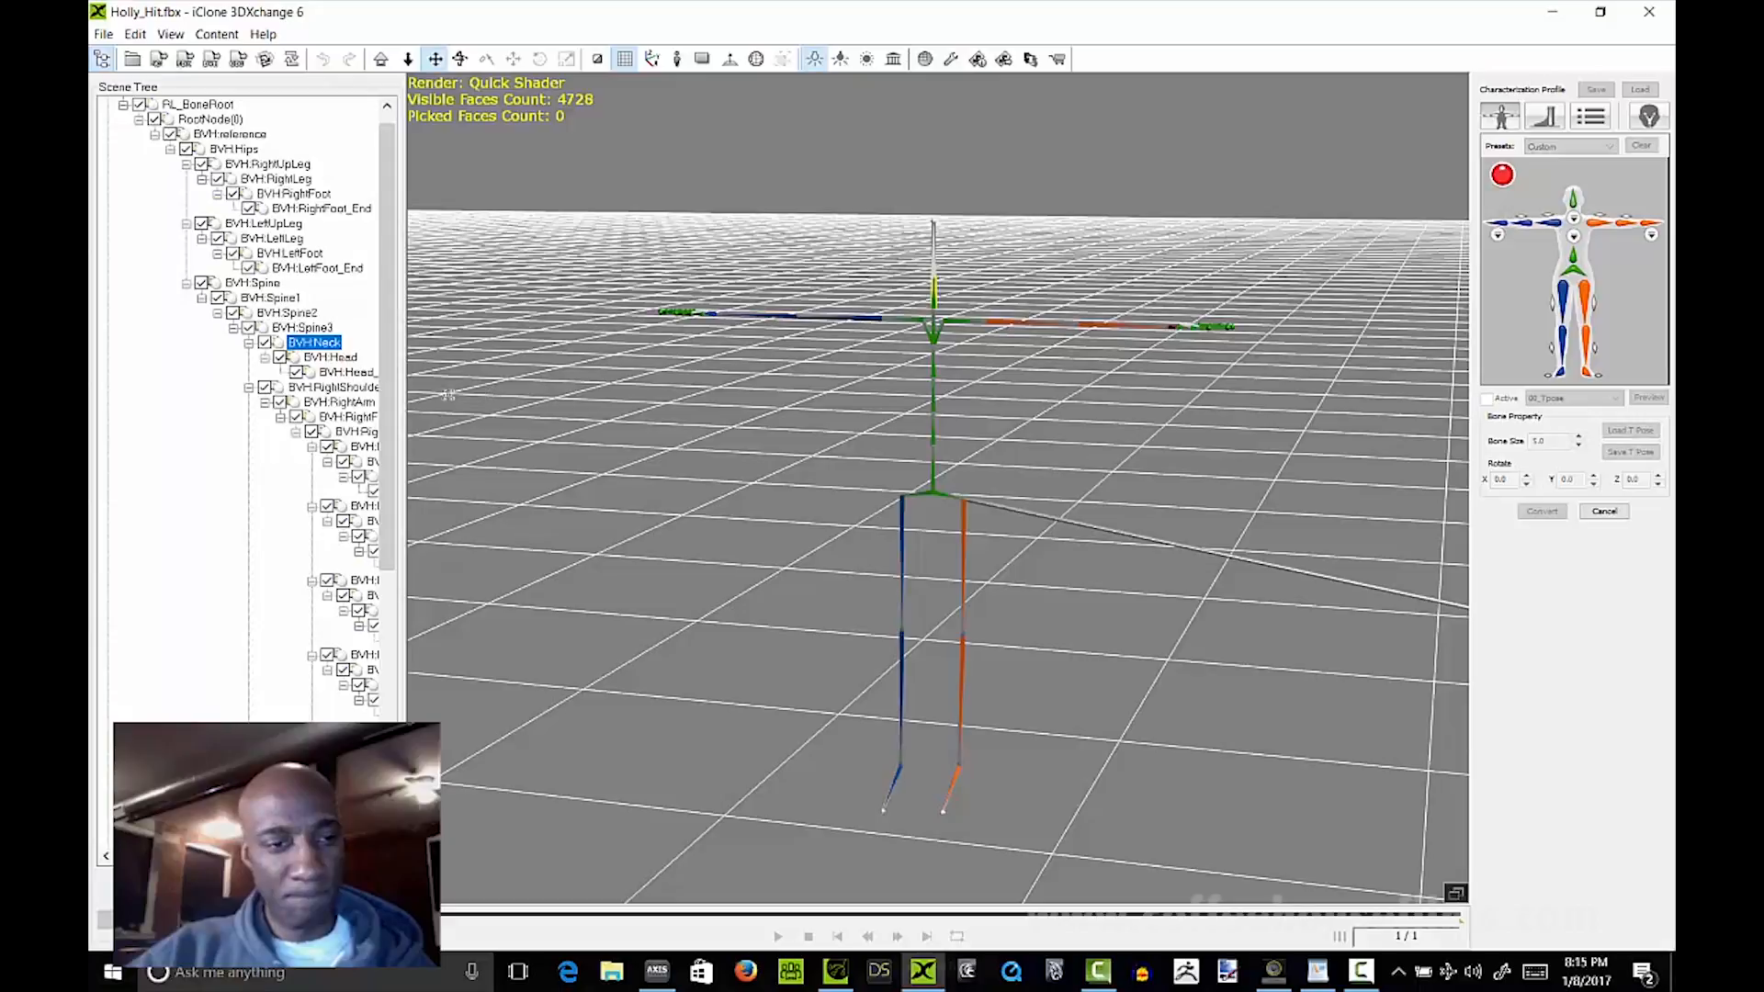
click(329, 356)
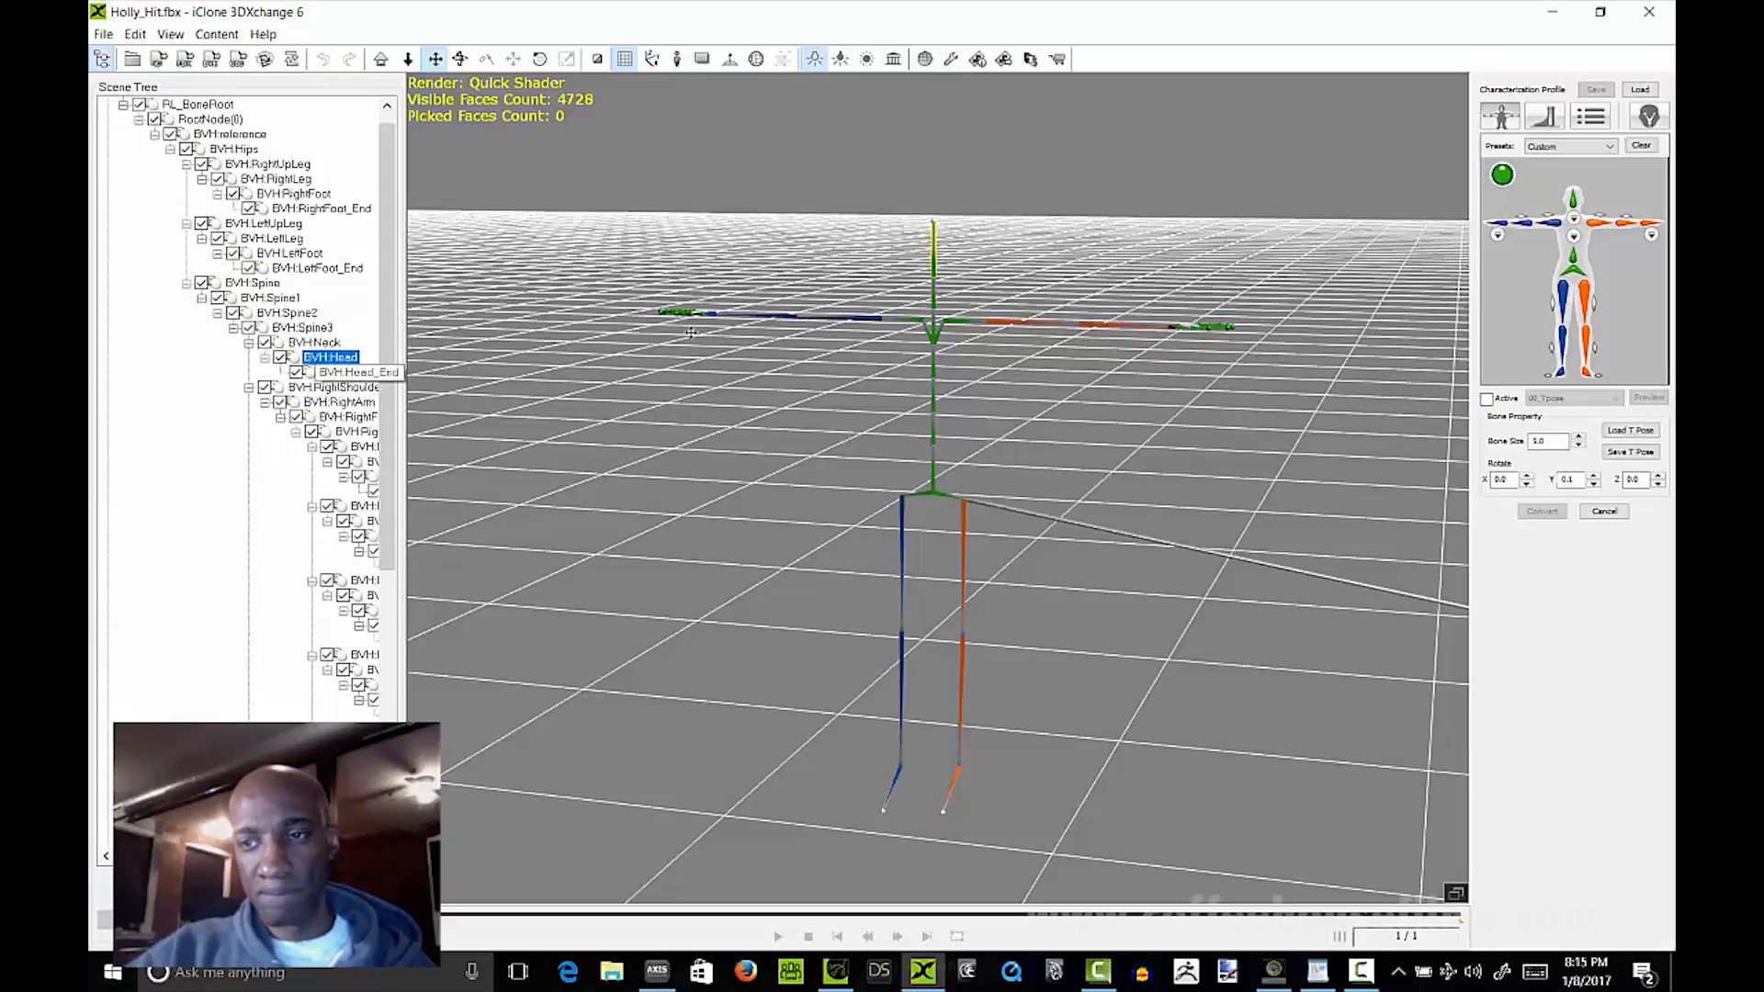
click(1499, 239)
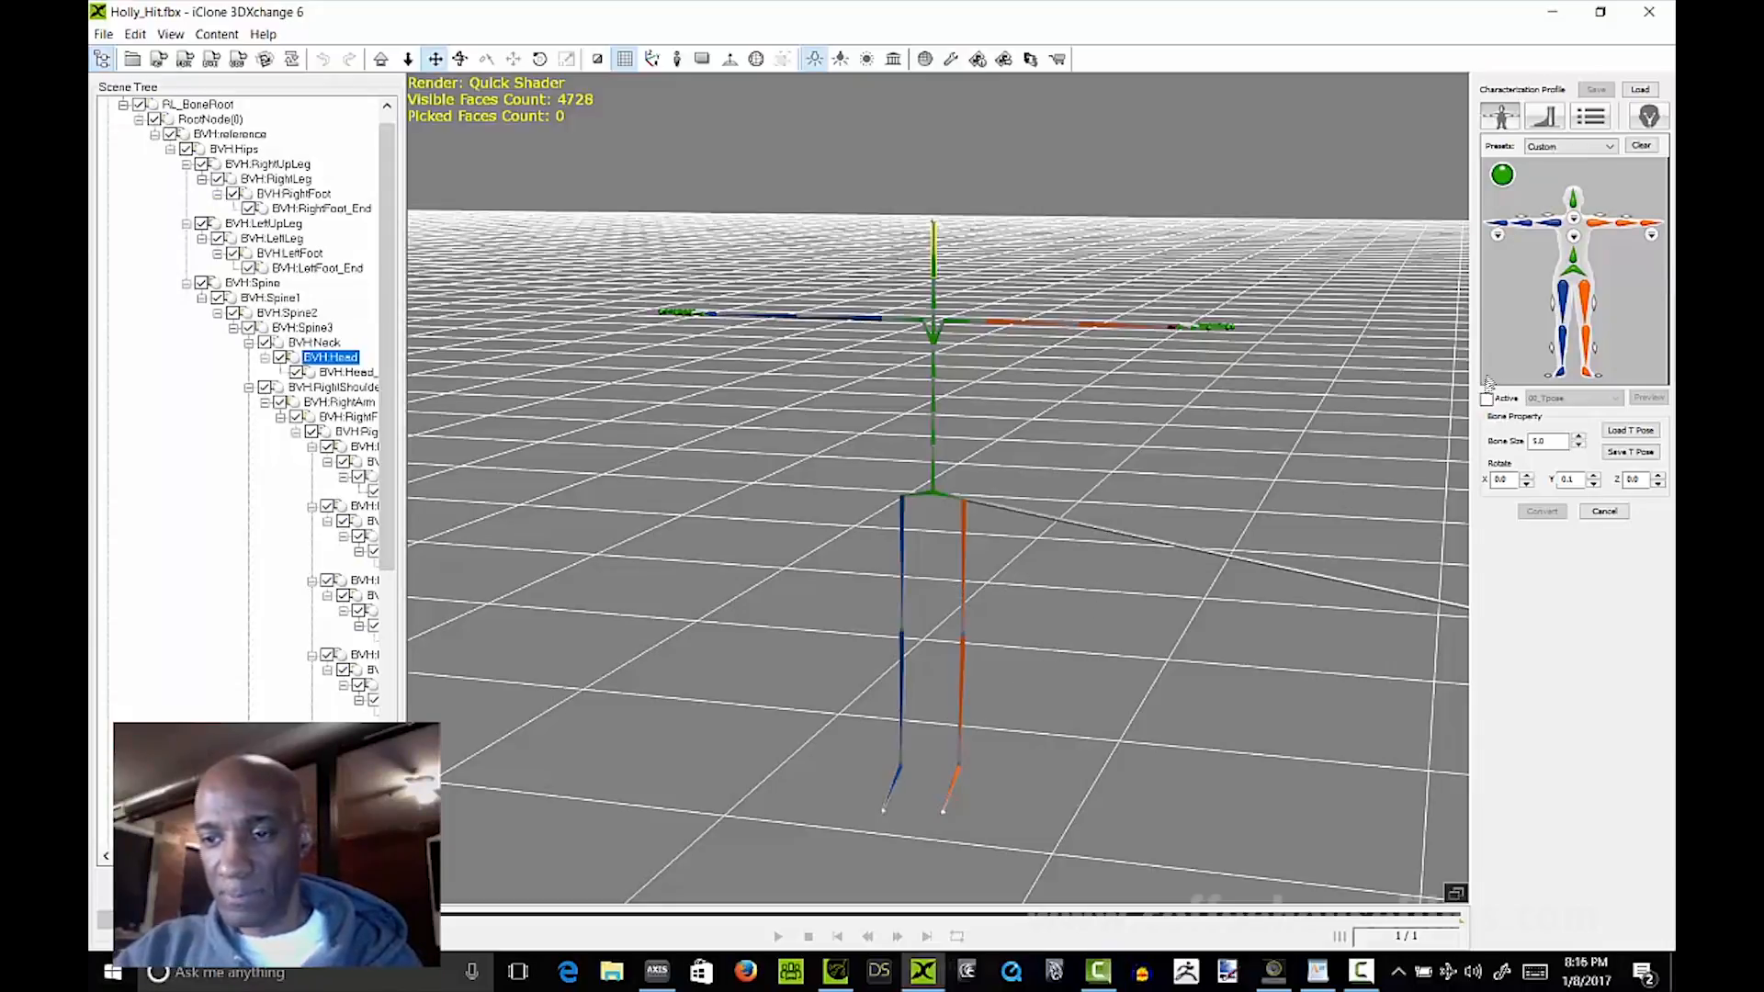
Step: Activate the characterization, preview the skeleton with the 09_Basic Run motion, and stop the playback
click(1487, 400)
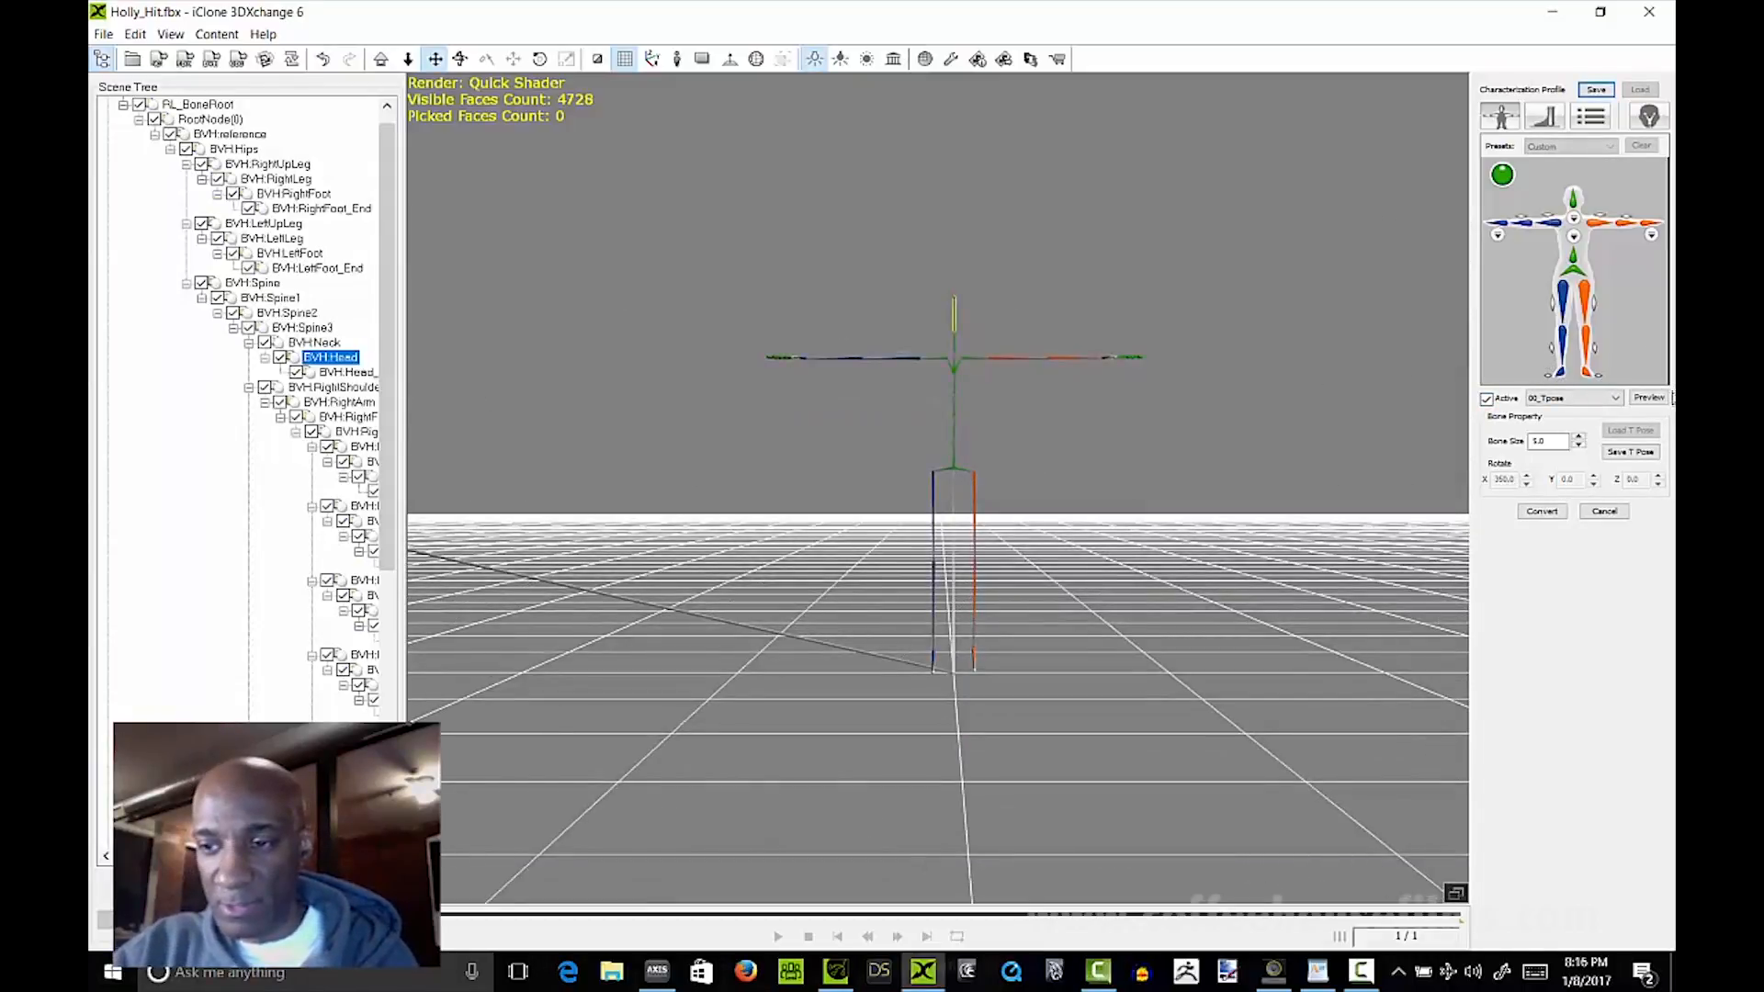
click(1650, 399)
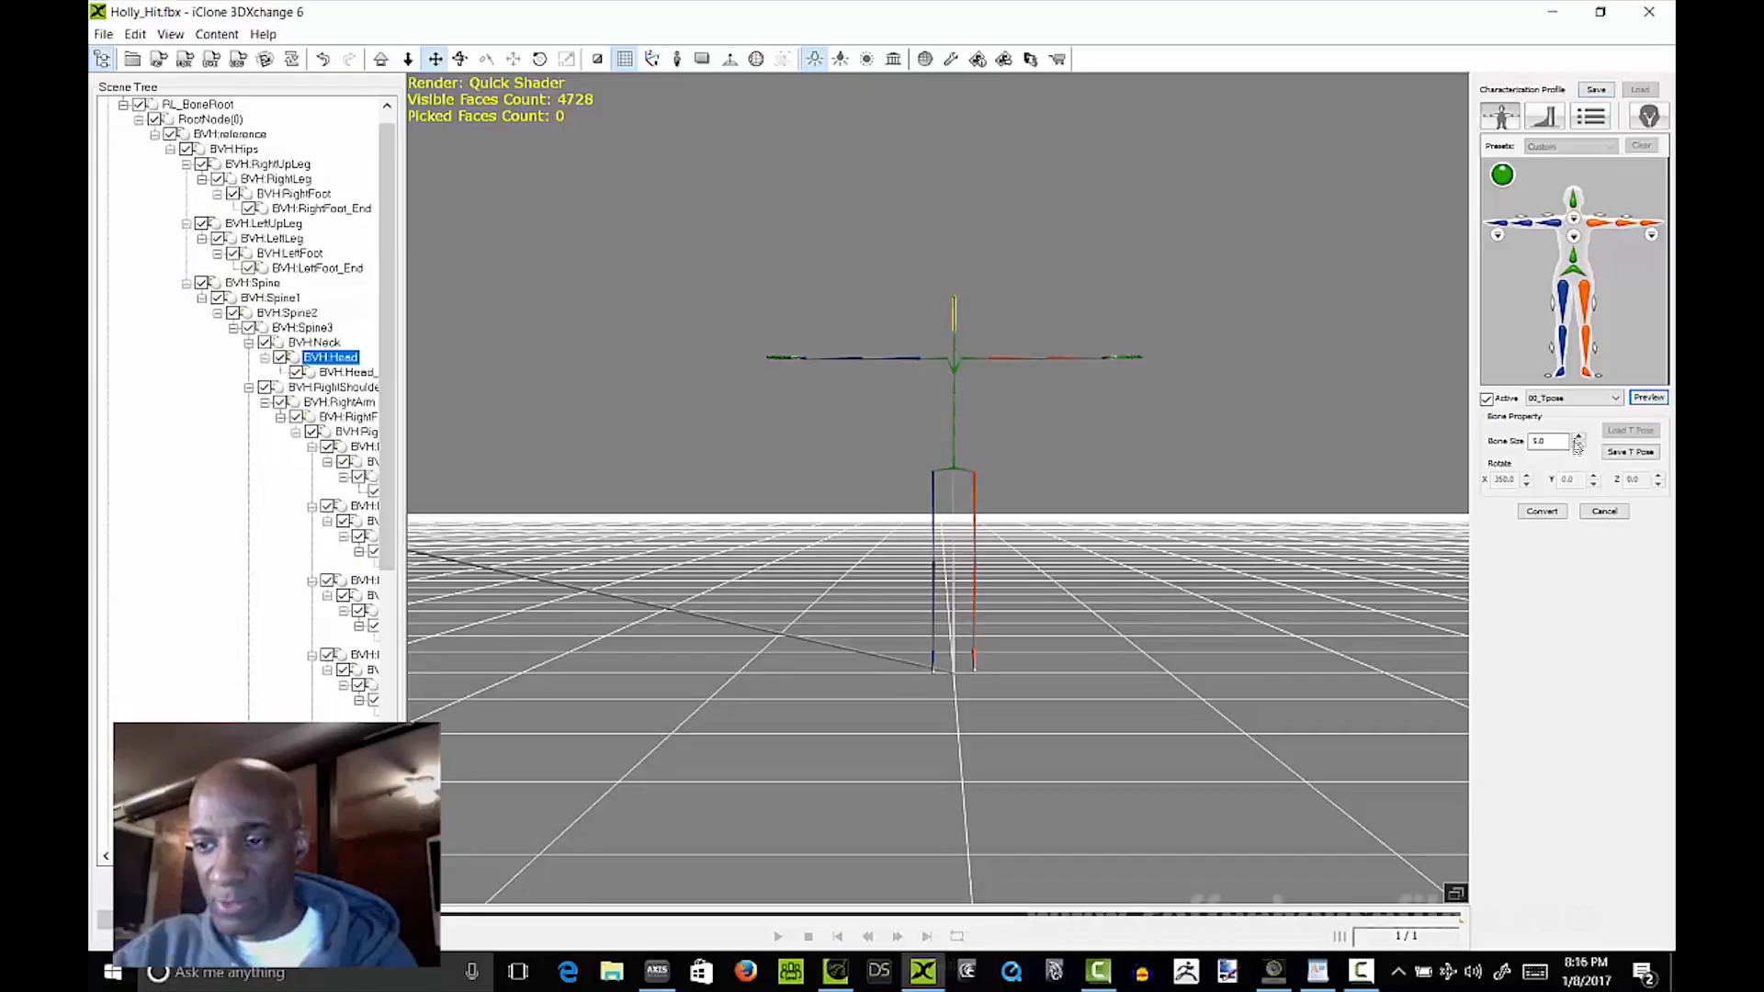
click(1614, 398)
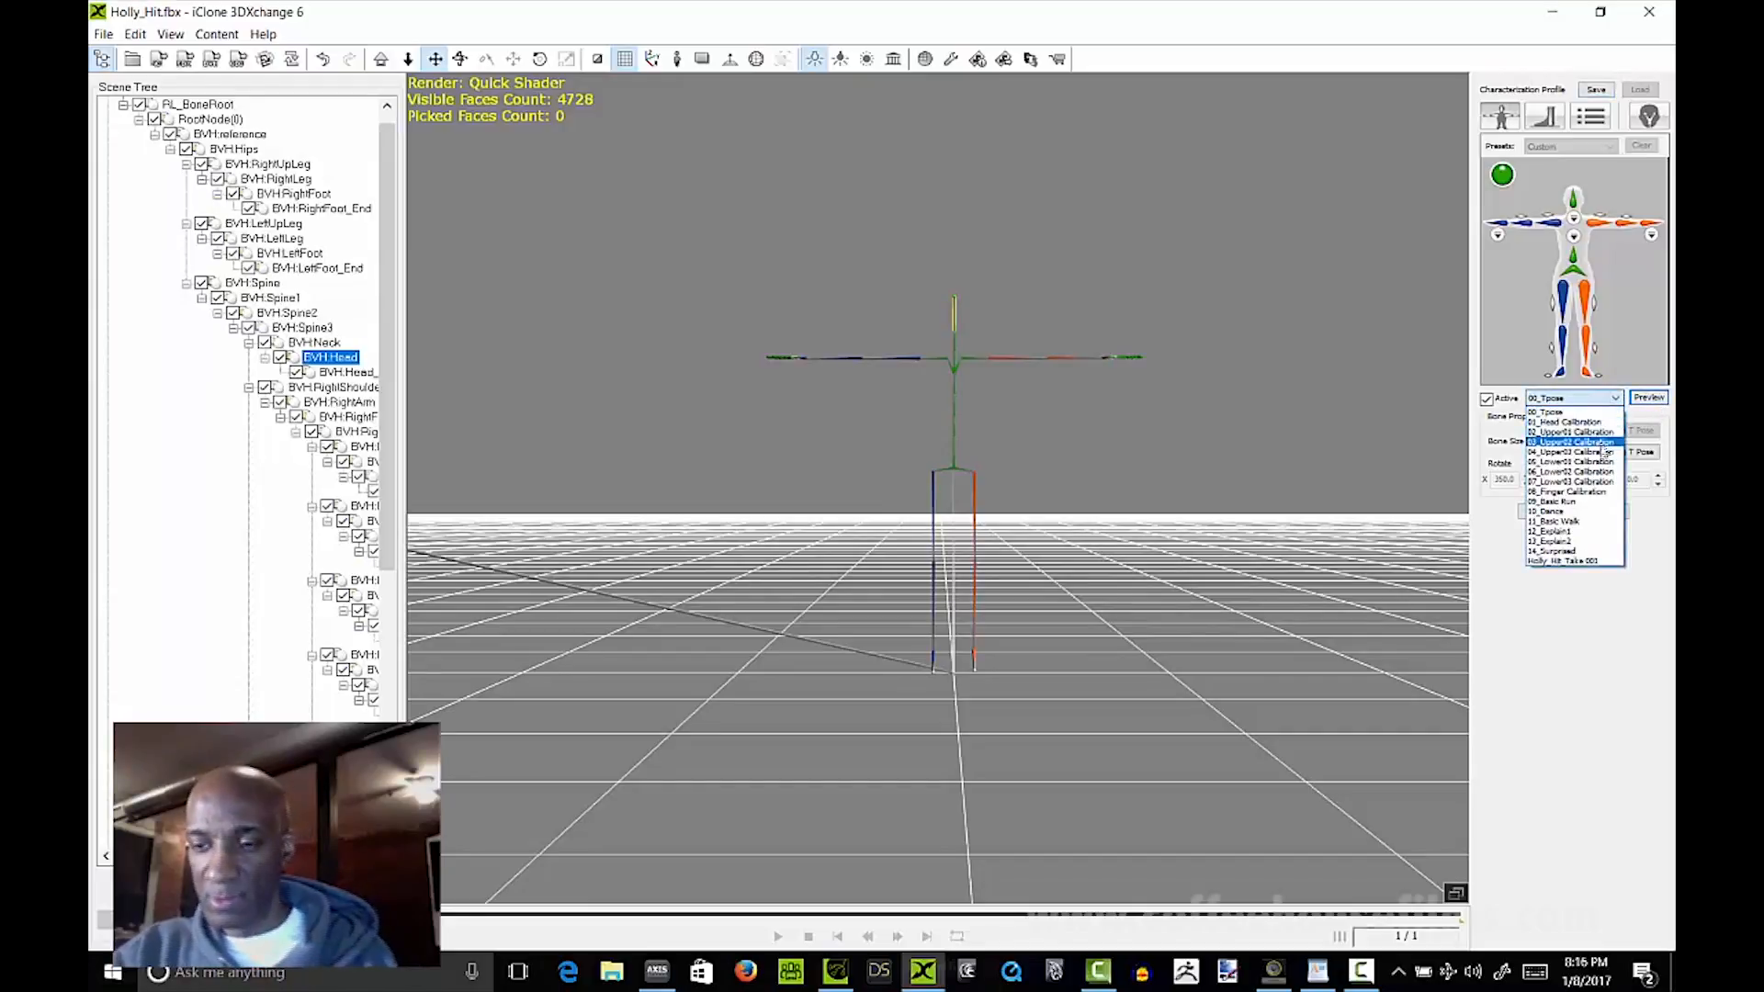
click(1591, 500)
click(1648, 397)
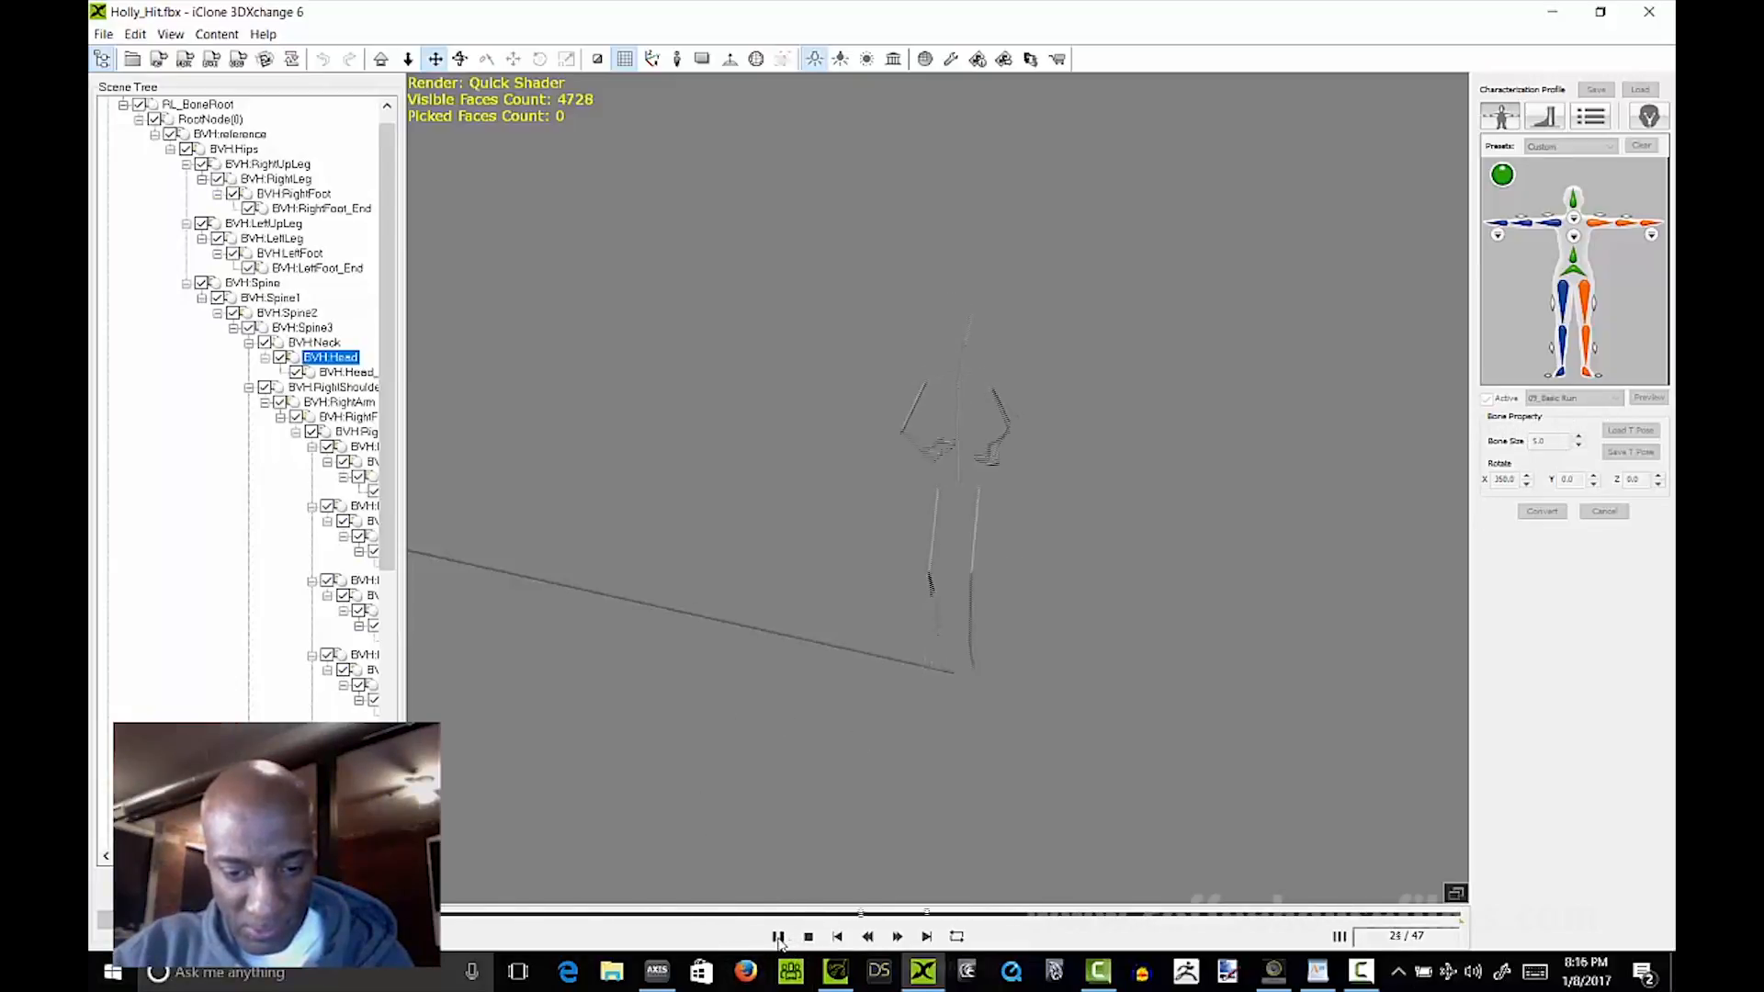
click(807, 937)
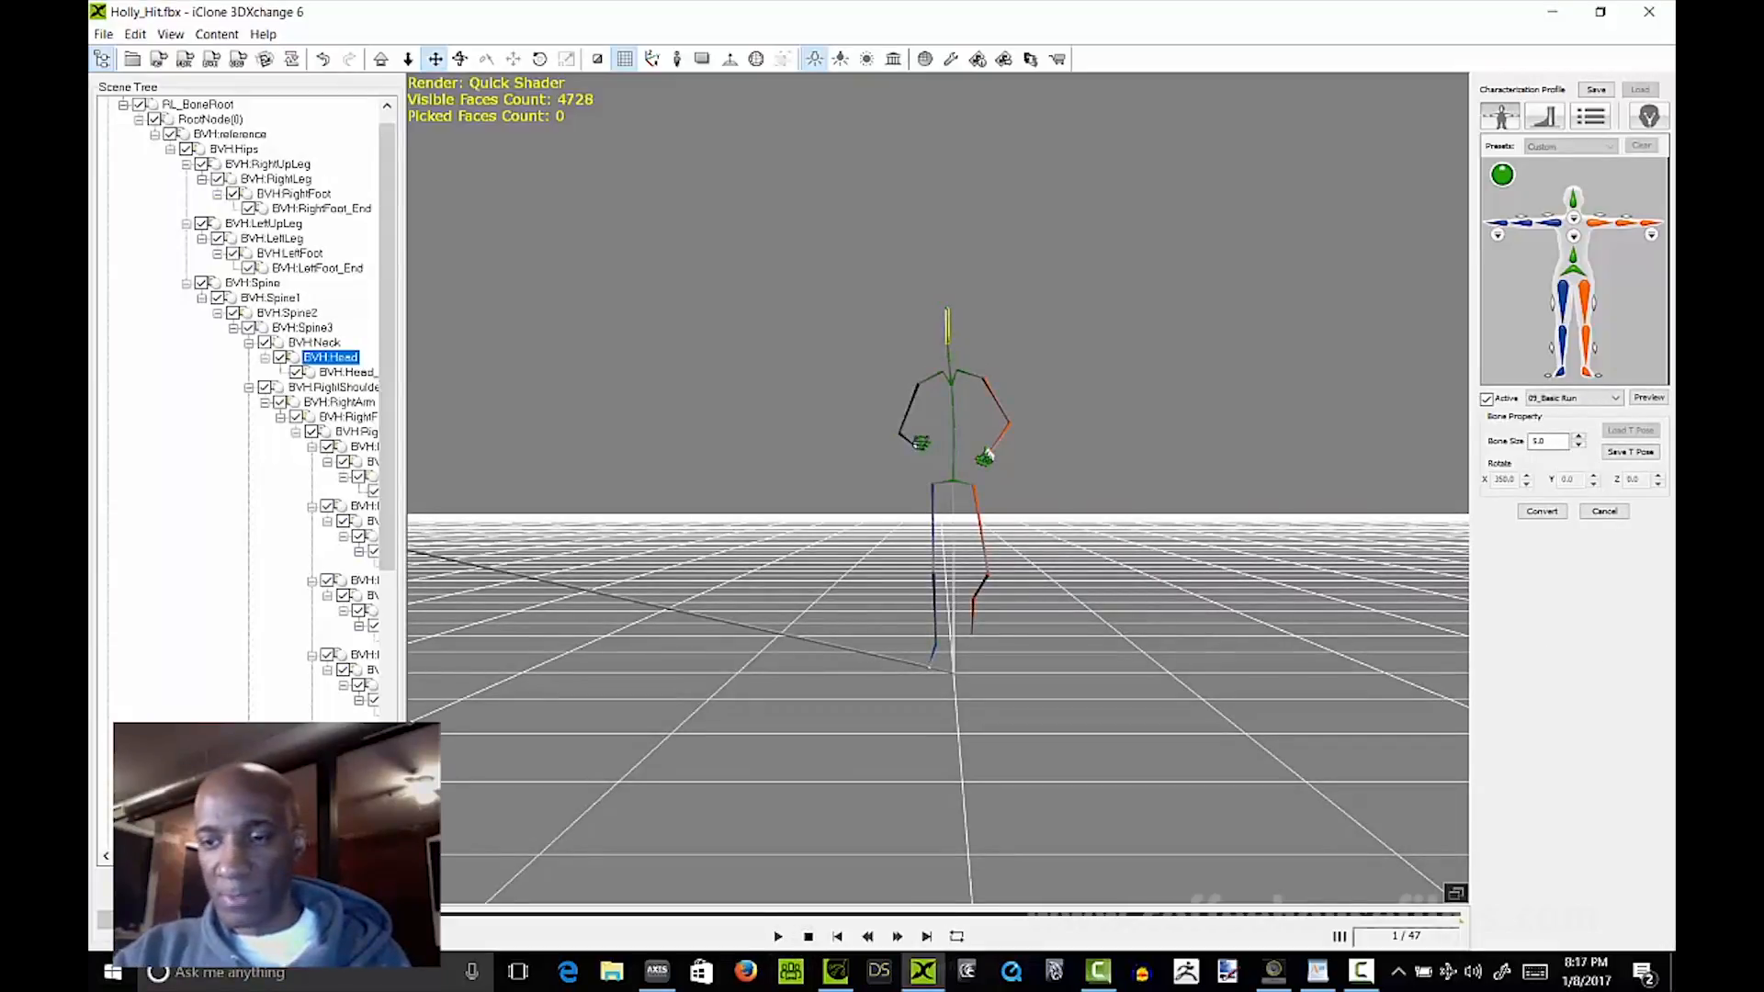
Step: Switch the preview motion back to 00_Tpose and preview the skeleton in that pose
click(1599, 401)
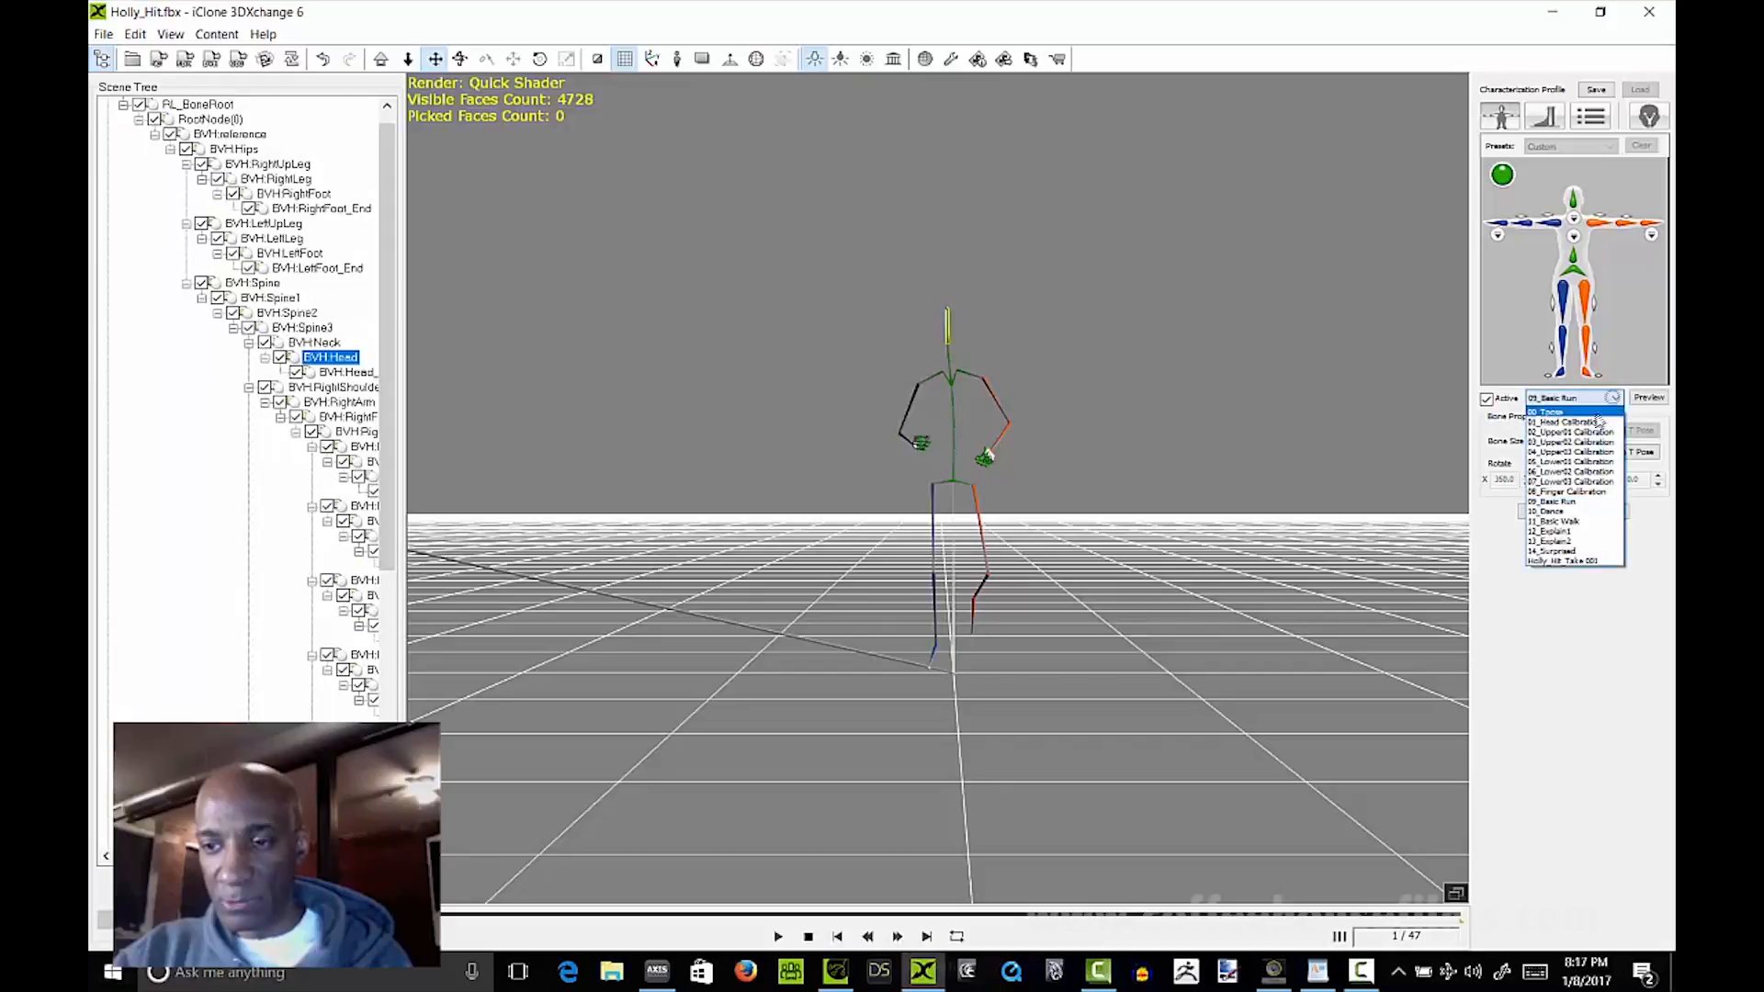
click(1573, 412)
click(1650, 398)
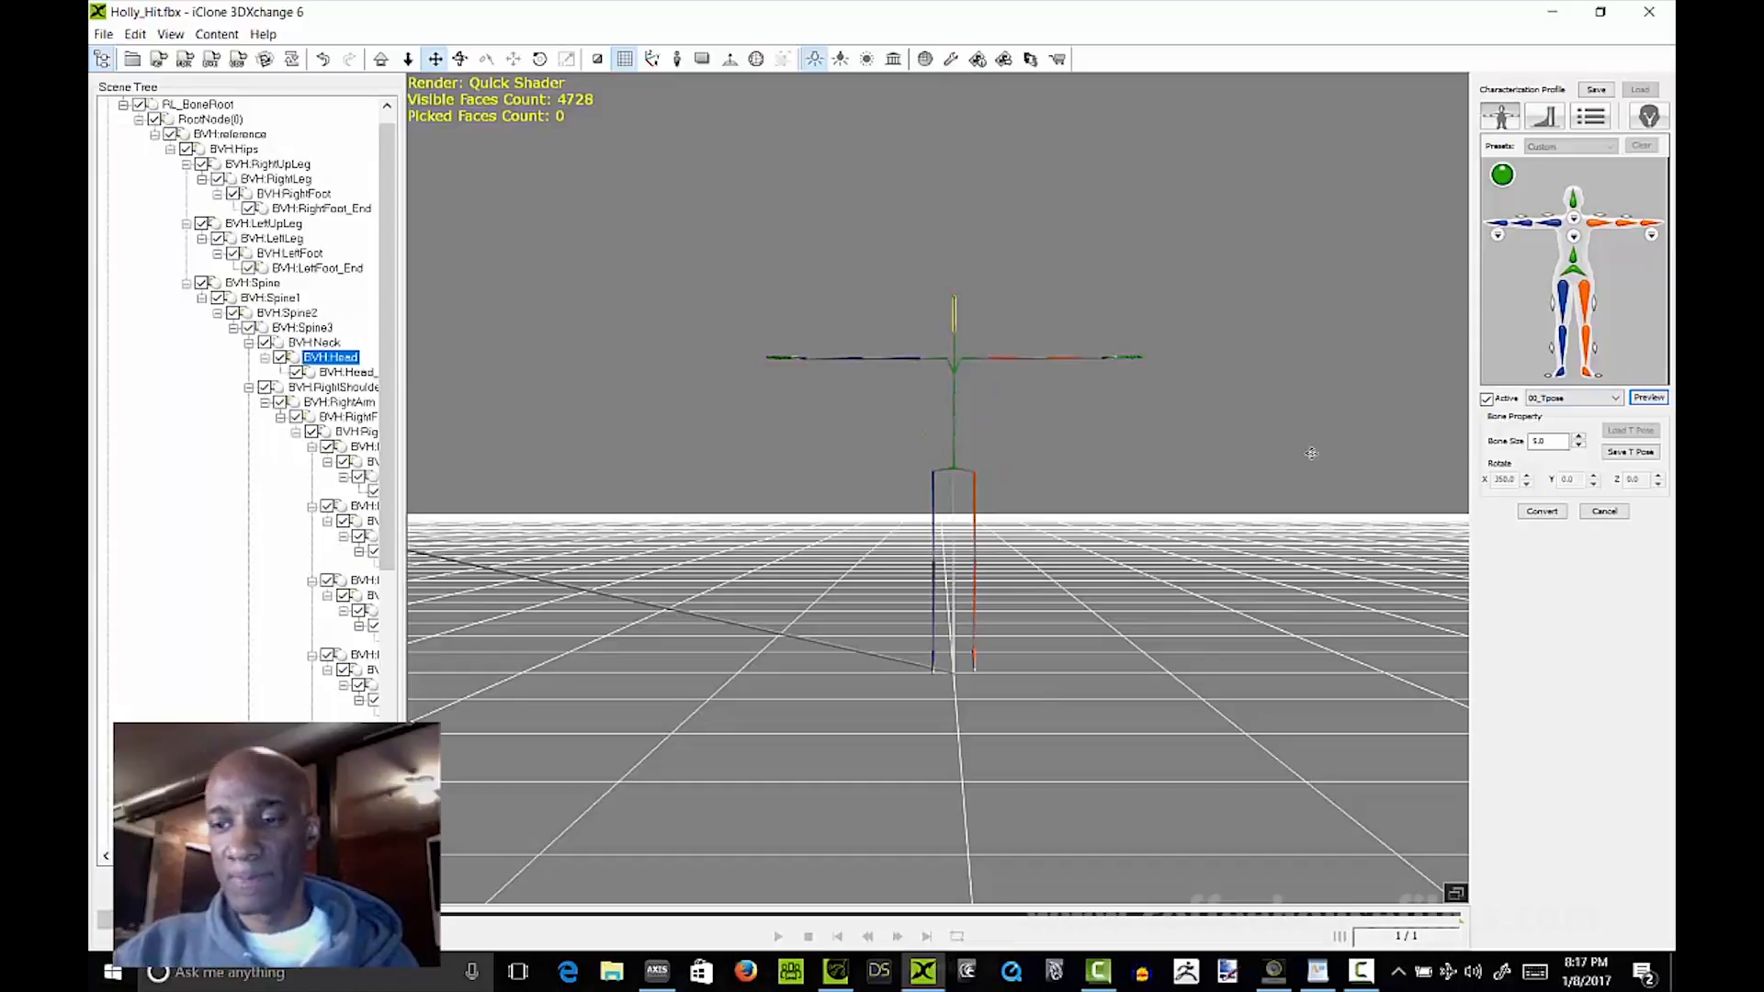
Step: Save the characterization profile as HollyHit_Characterization_Profile in the KENALI_TAL_4_iCLONE folder
click(1597, 90)
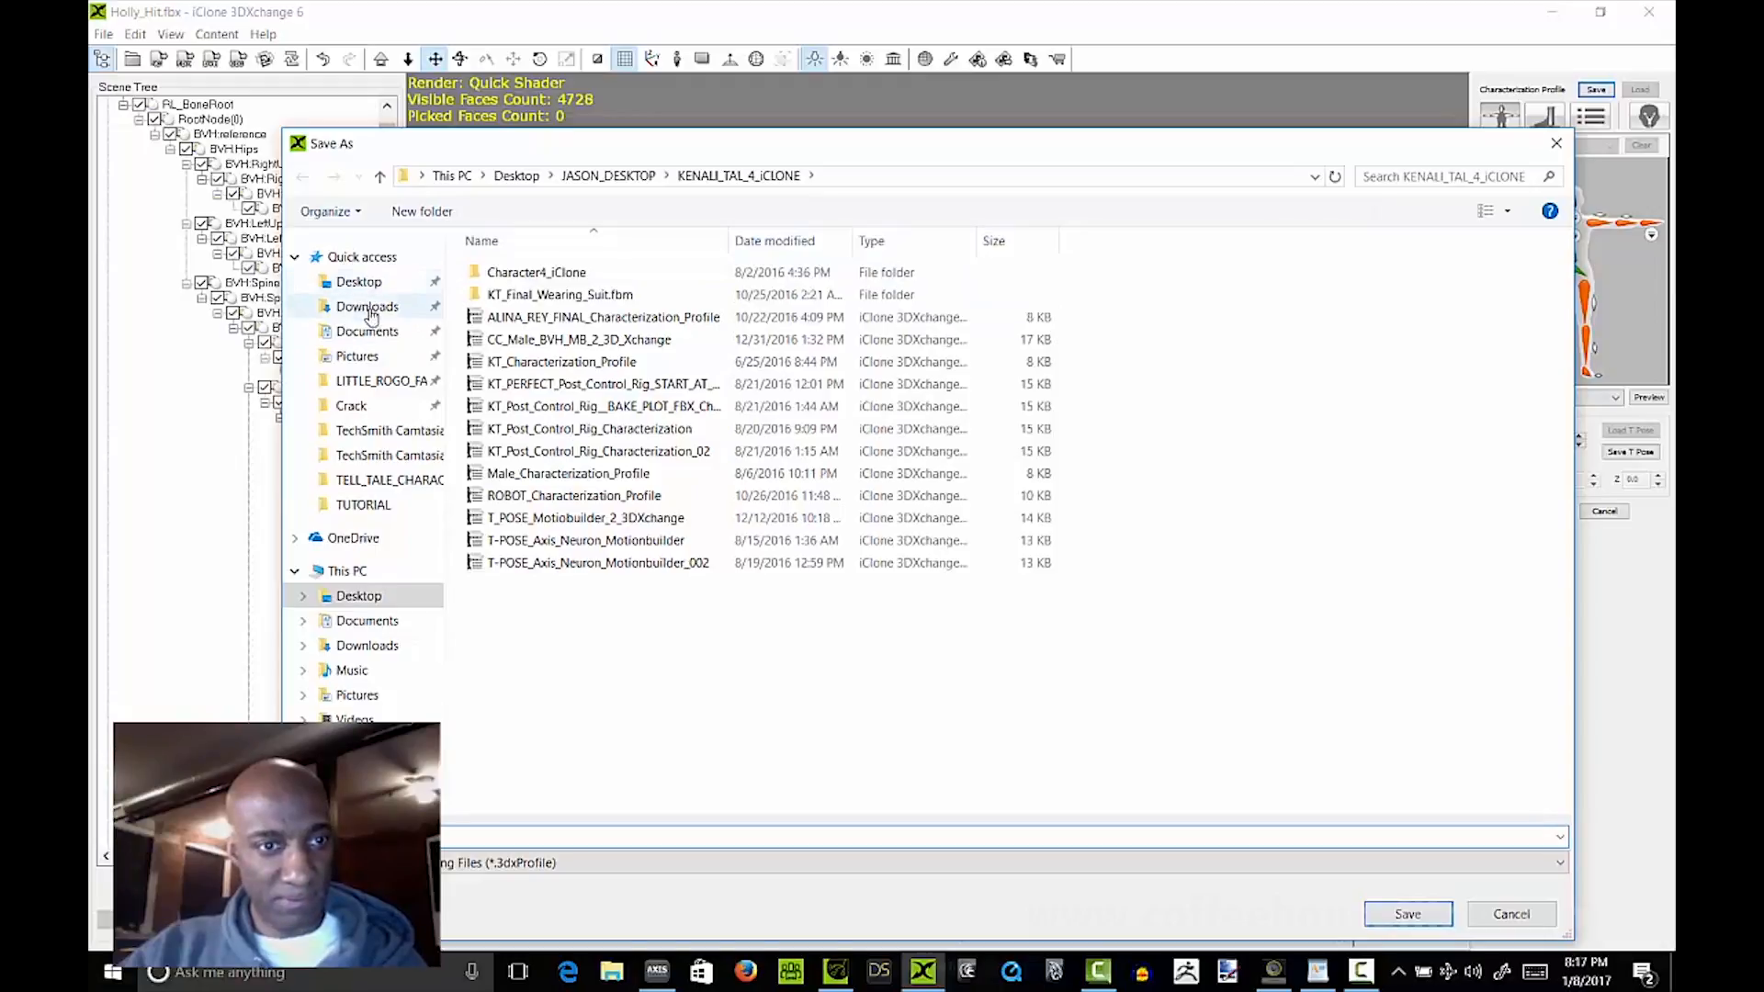
click(464, 835)
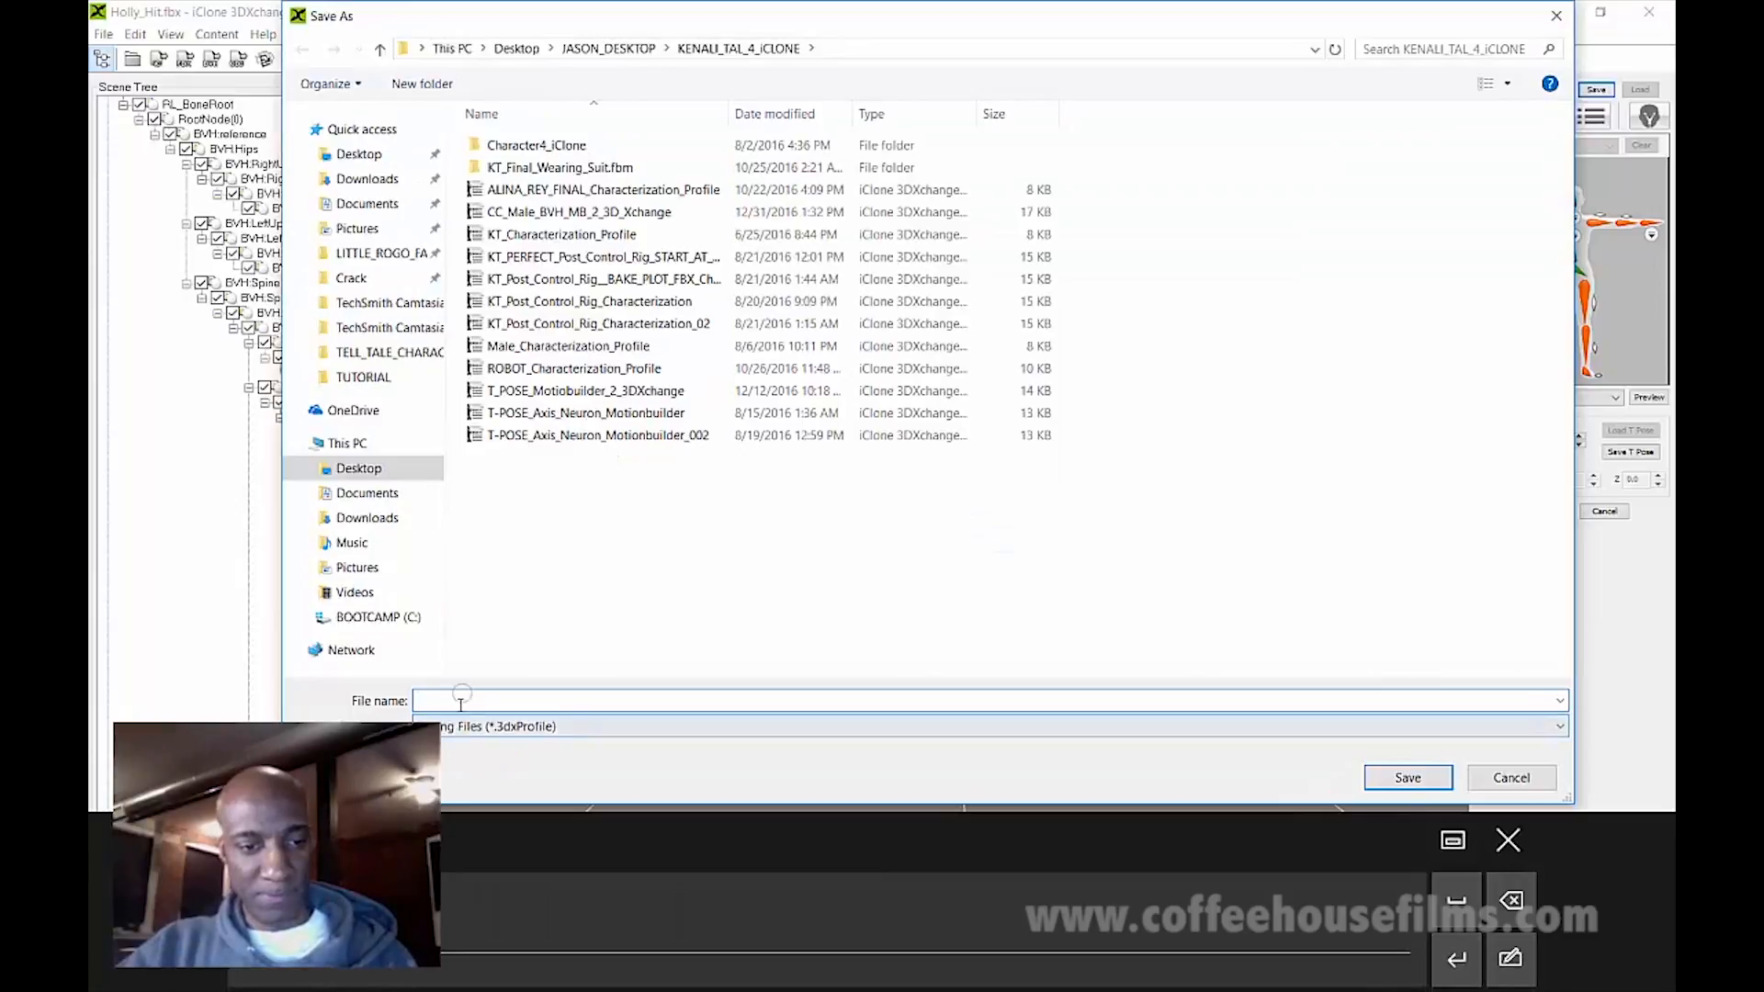
text(HollyHit)
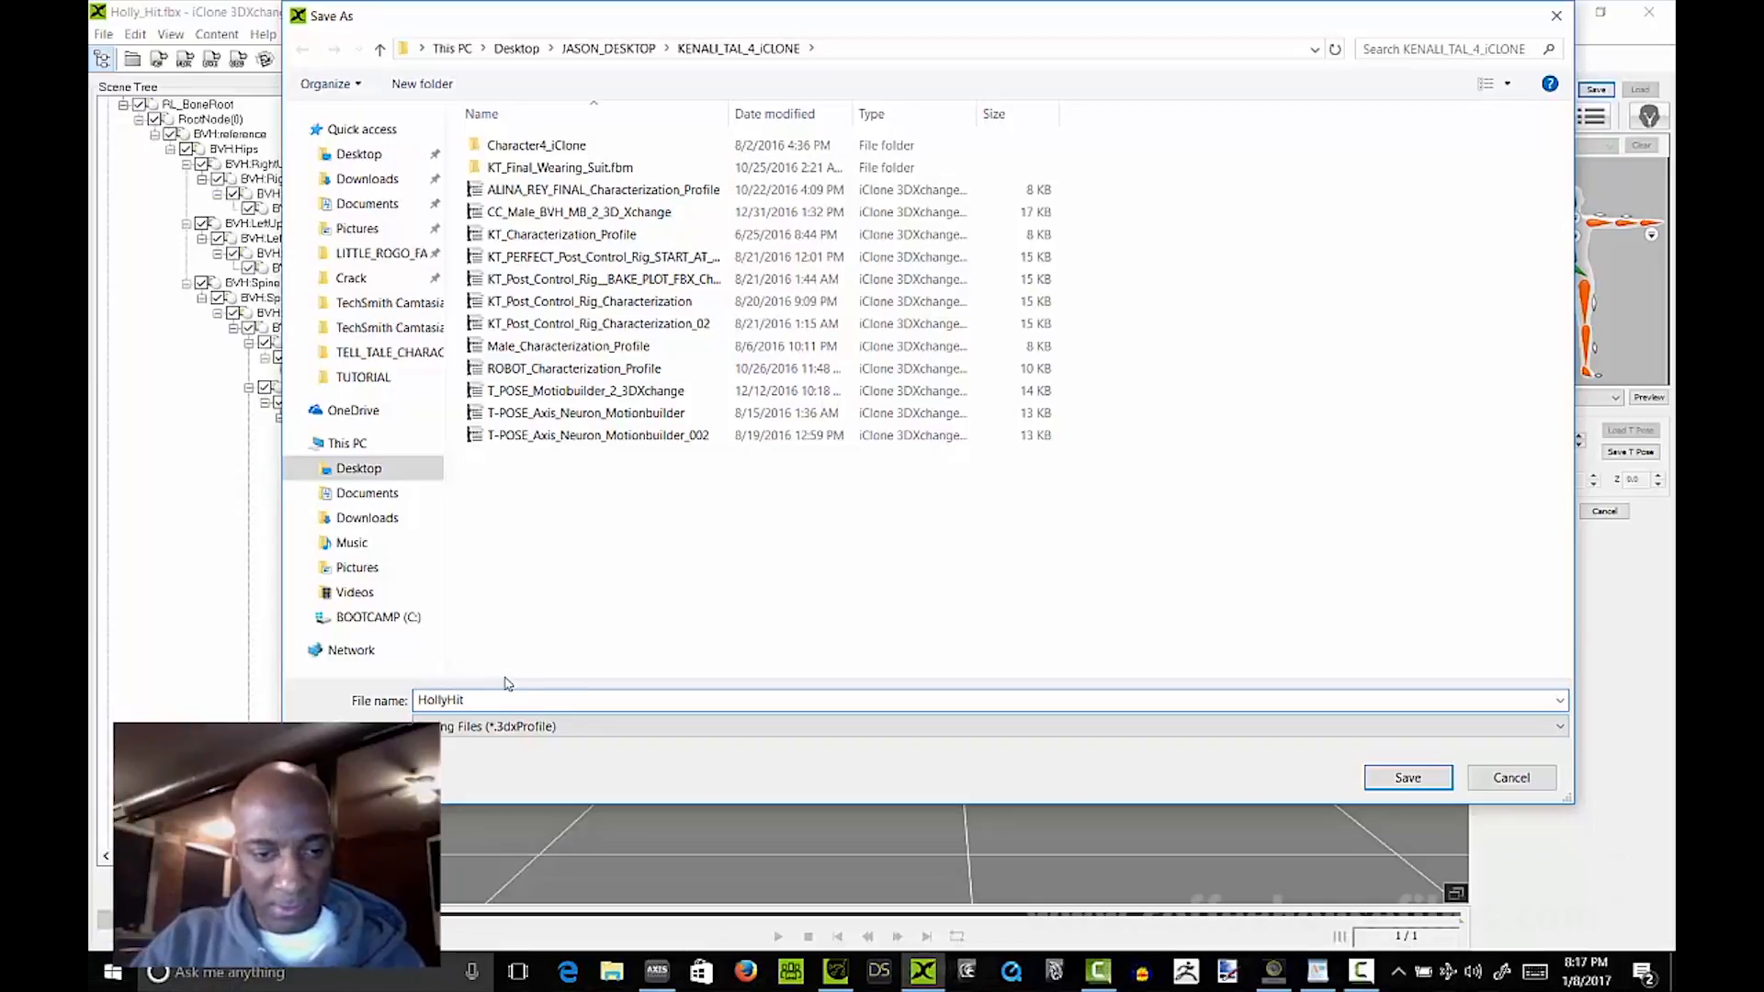
text(CHara)
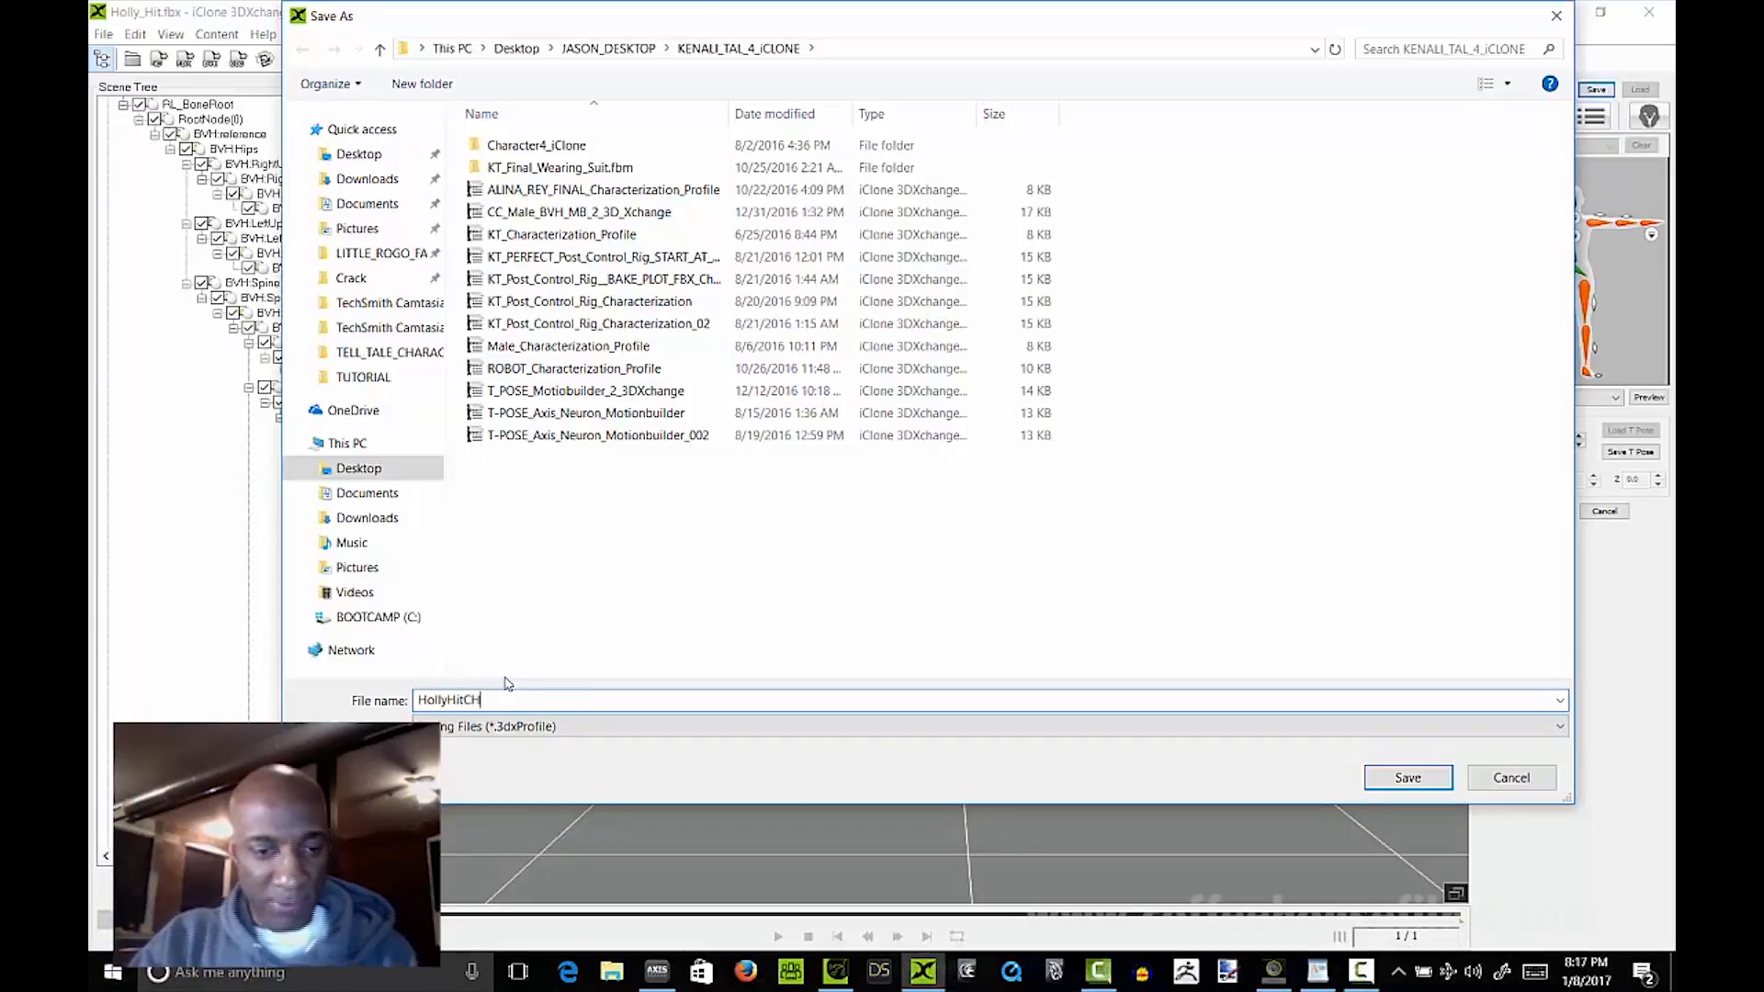
key(BackSpace)
key(BackSpace)
key(BackSpace)
key(BackSpace)
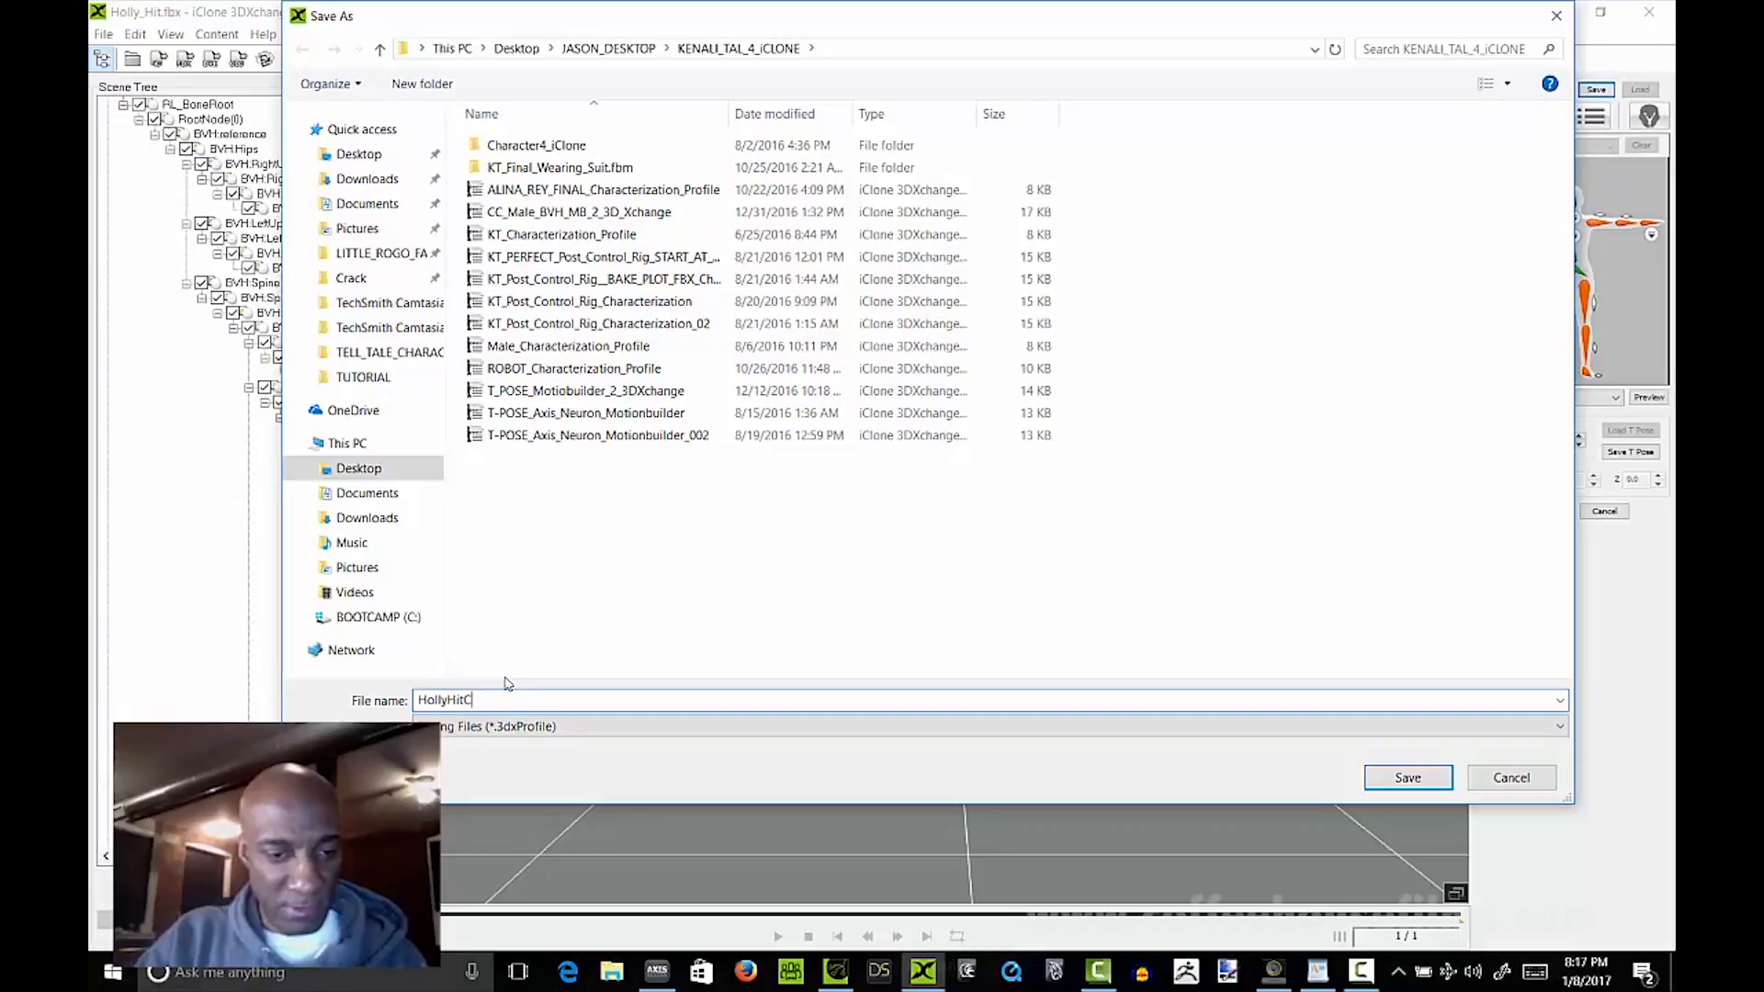
text(_Characterization_Profile)
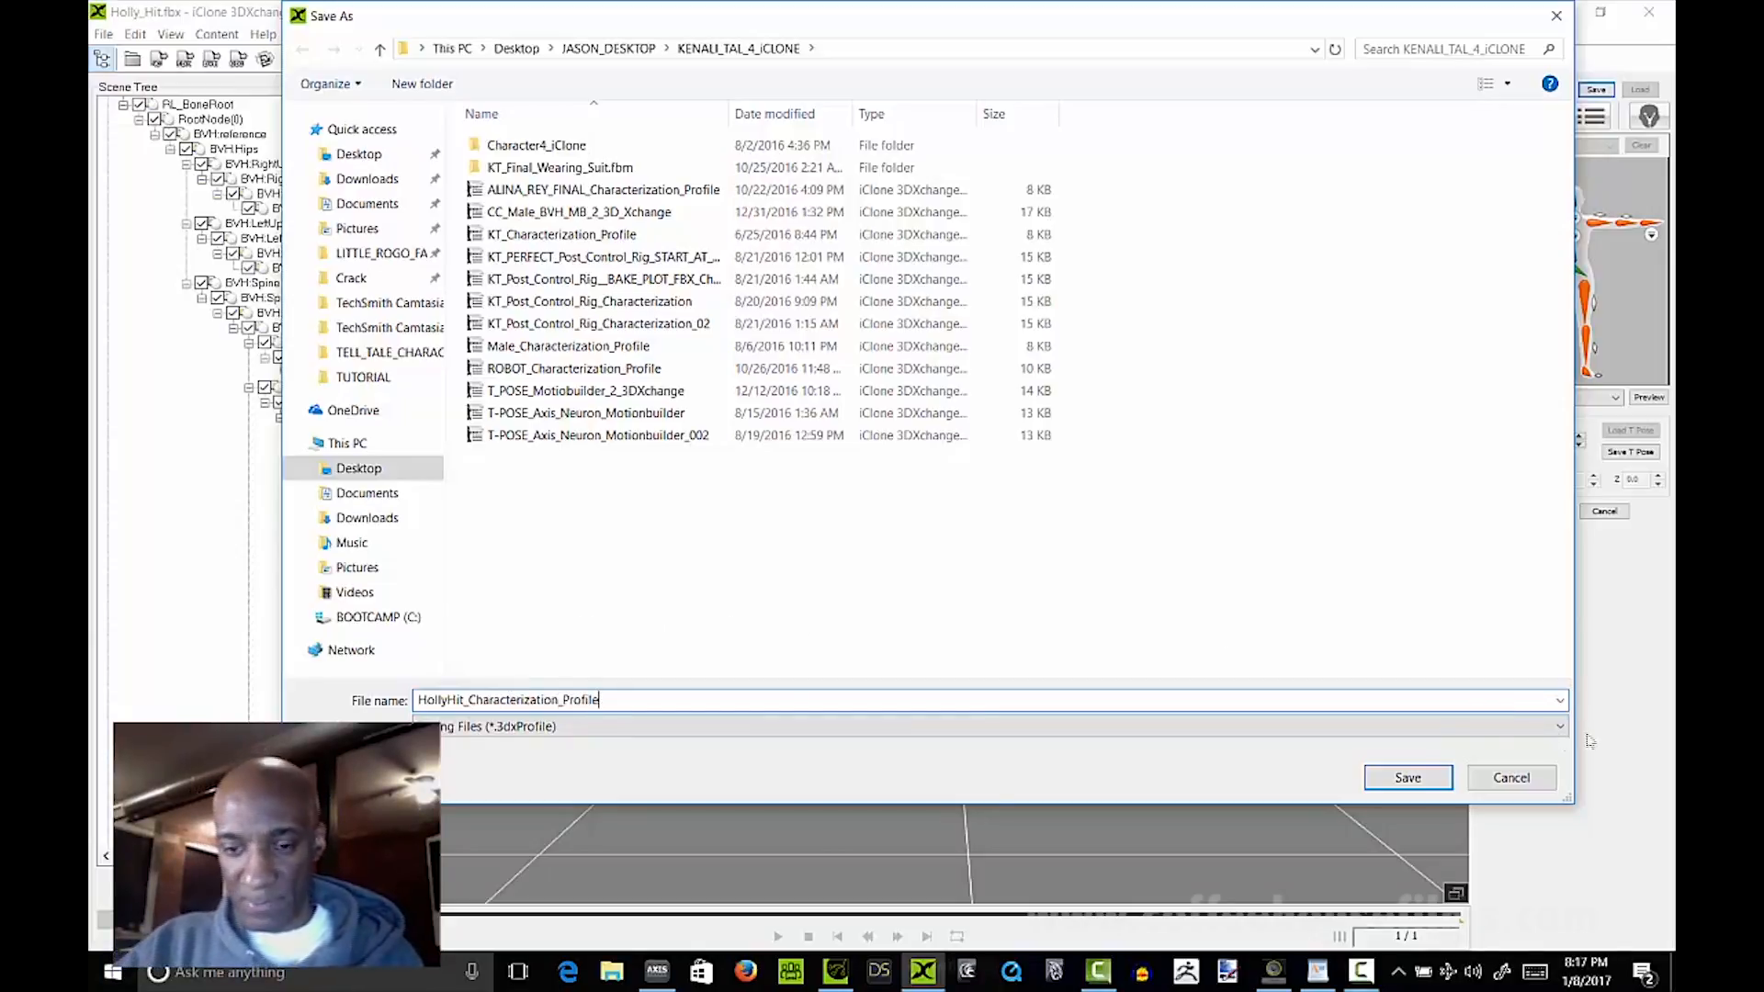
click(1391, 775)
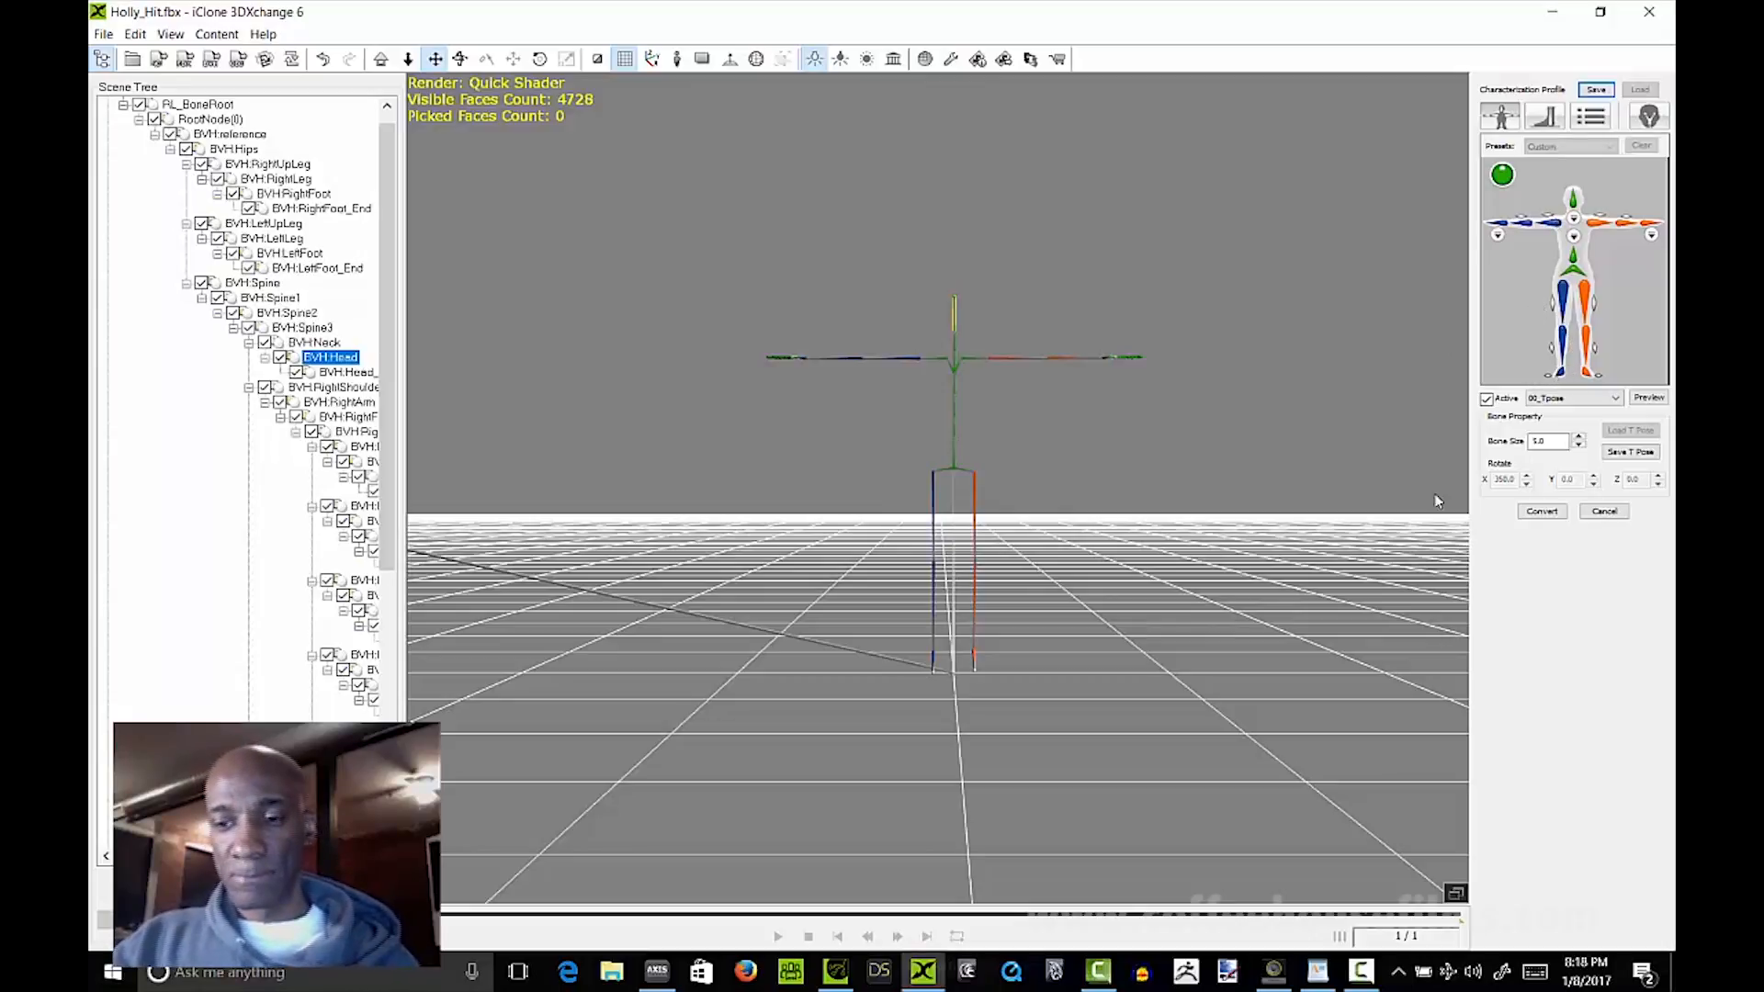
Step: Convert the characterized skeleton and start a new empty scene, discarding the data without exporting it
click(1548, 513)
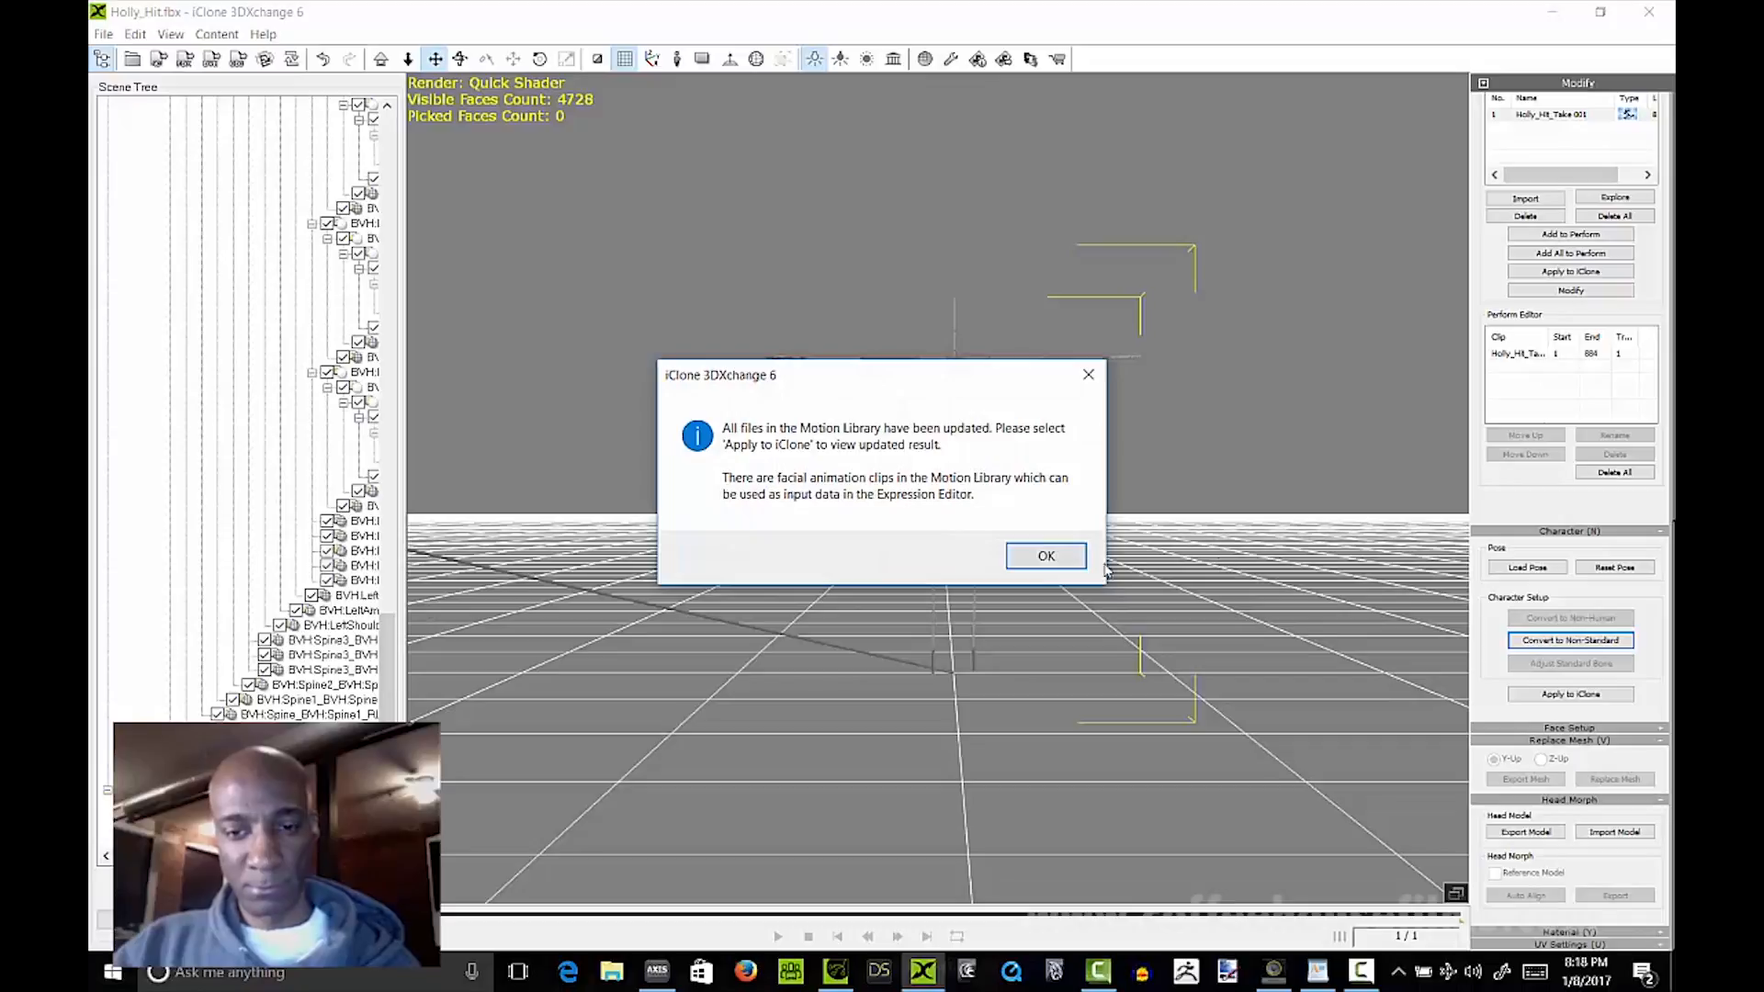
click(1046, 557)
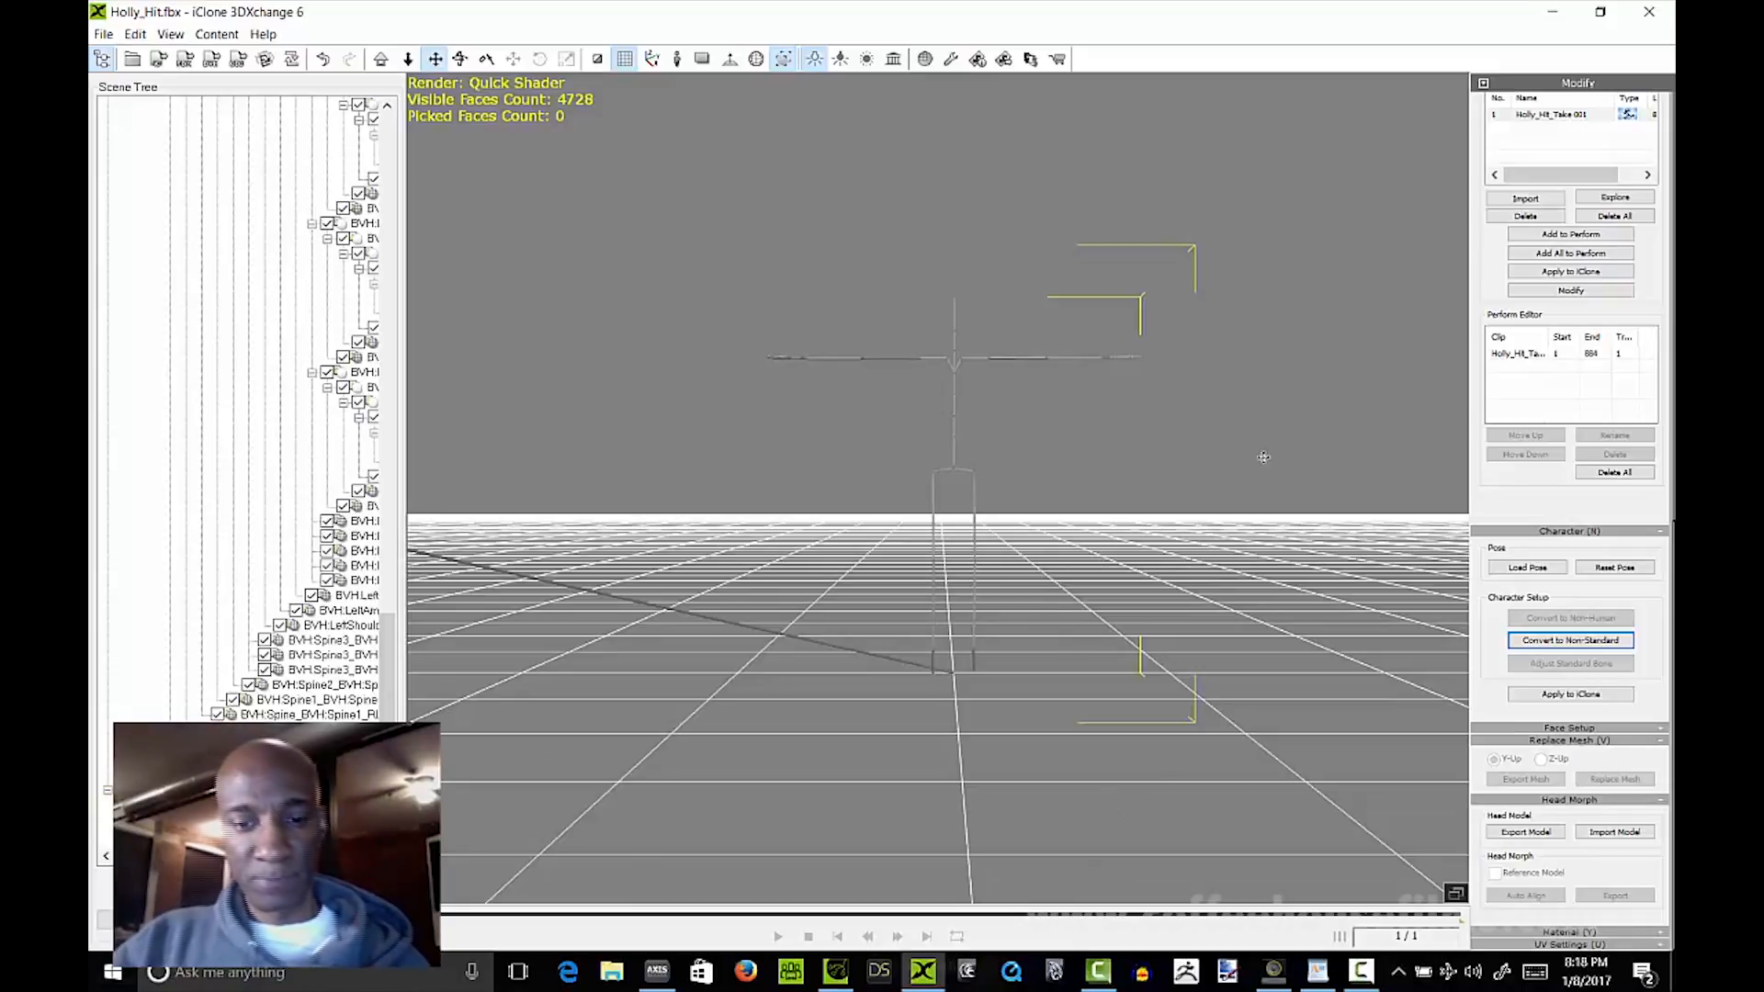
click(103, 35)
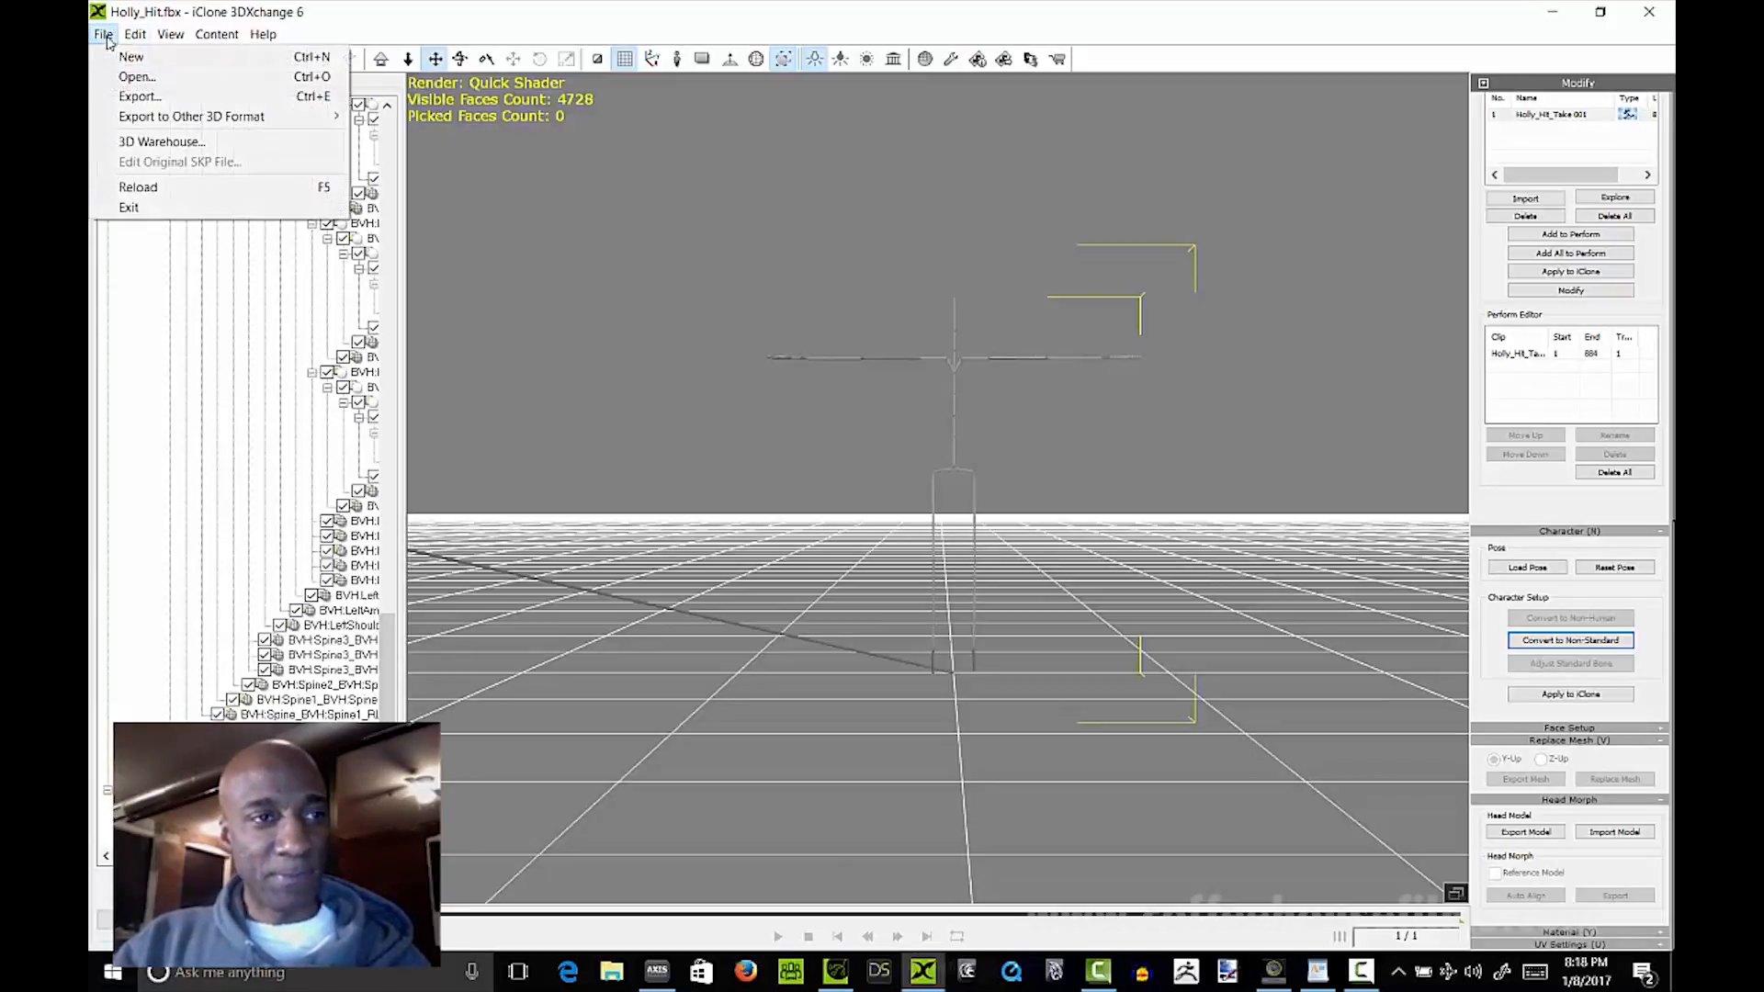
click(689, 177)
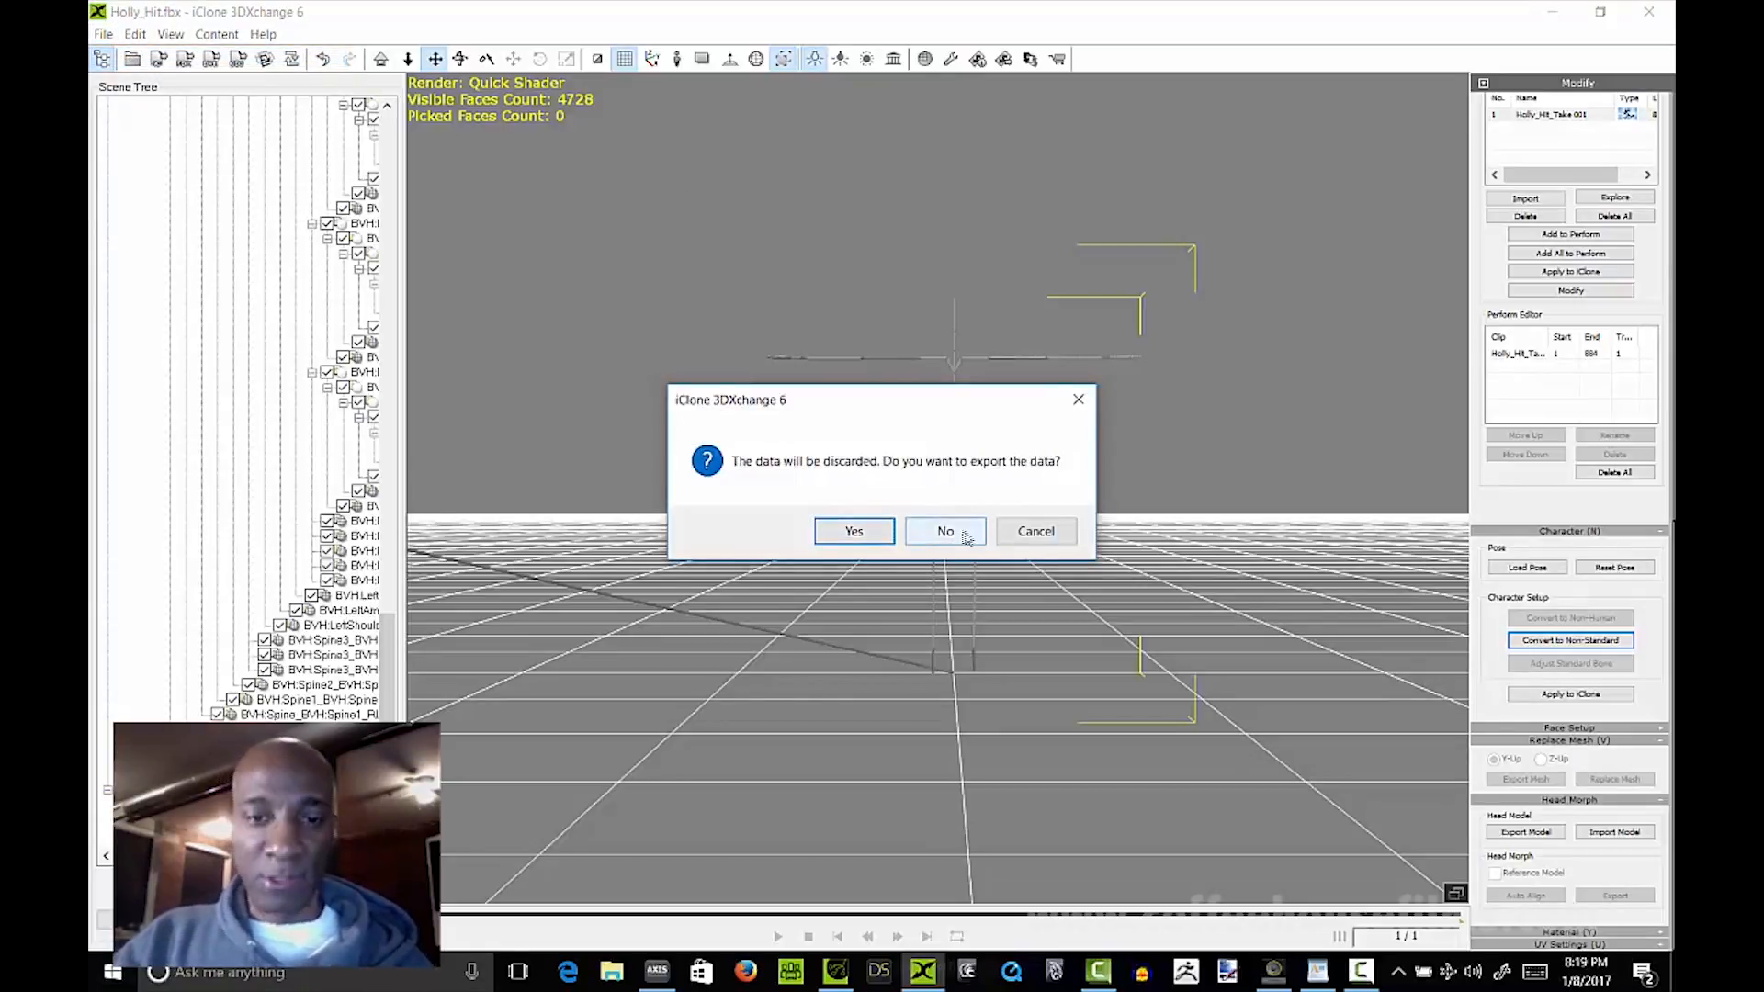
click(946, 533)
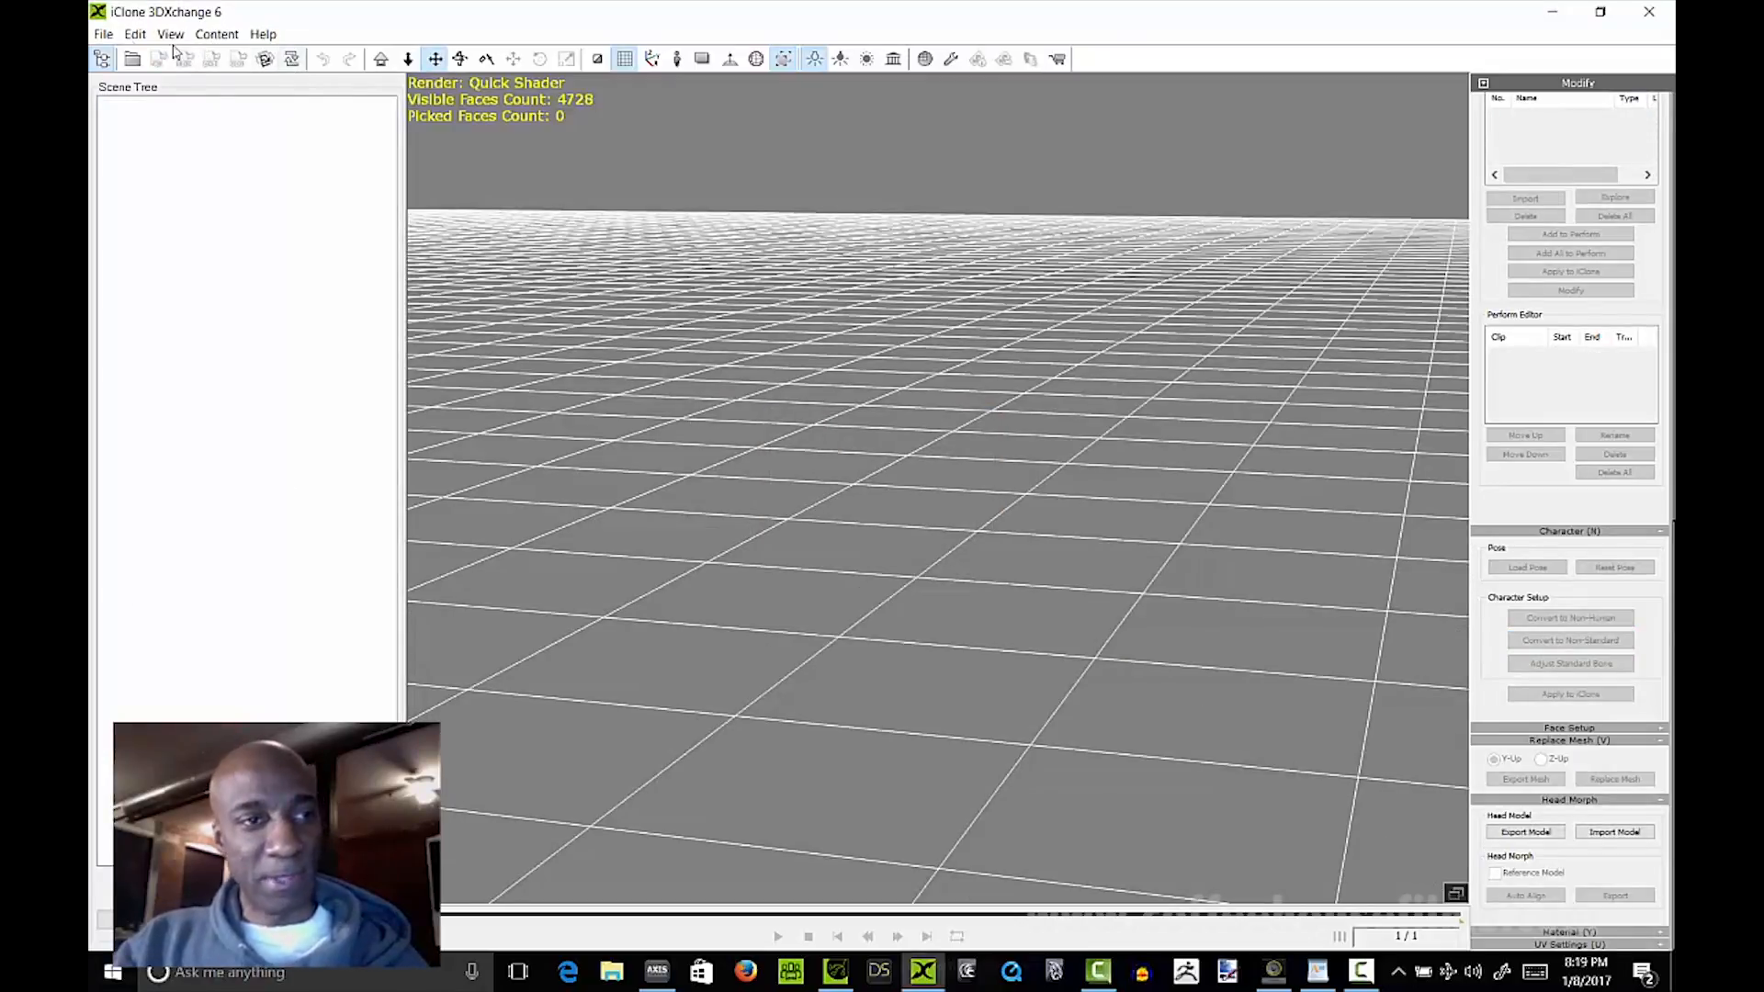
Step: Open the Holly_Hit FBX file from the TUTORIAL folder, importing its animation at 12 samples per second
click(104, 34)
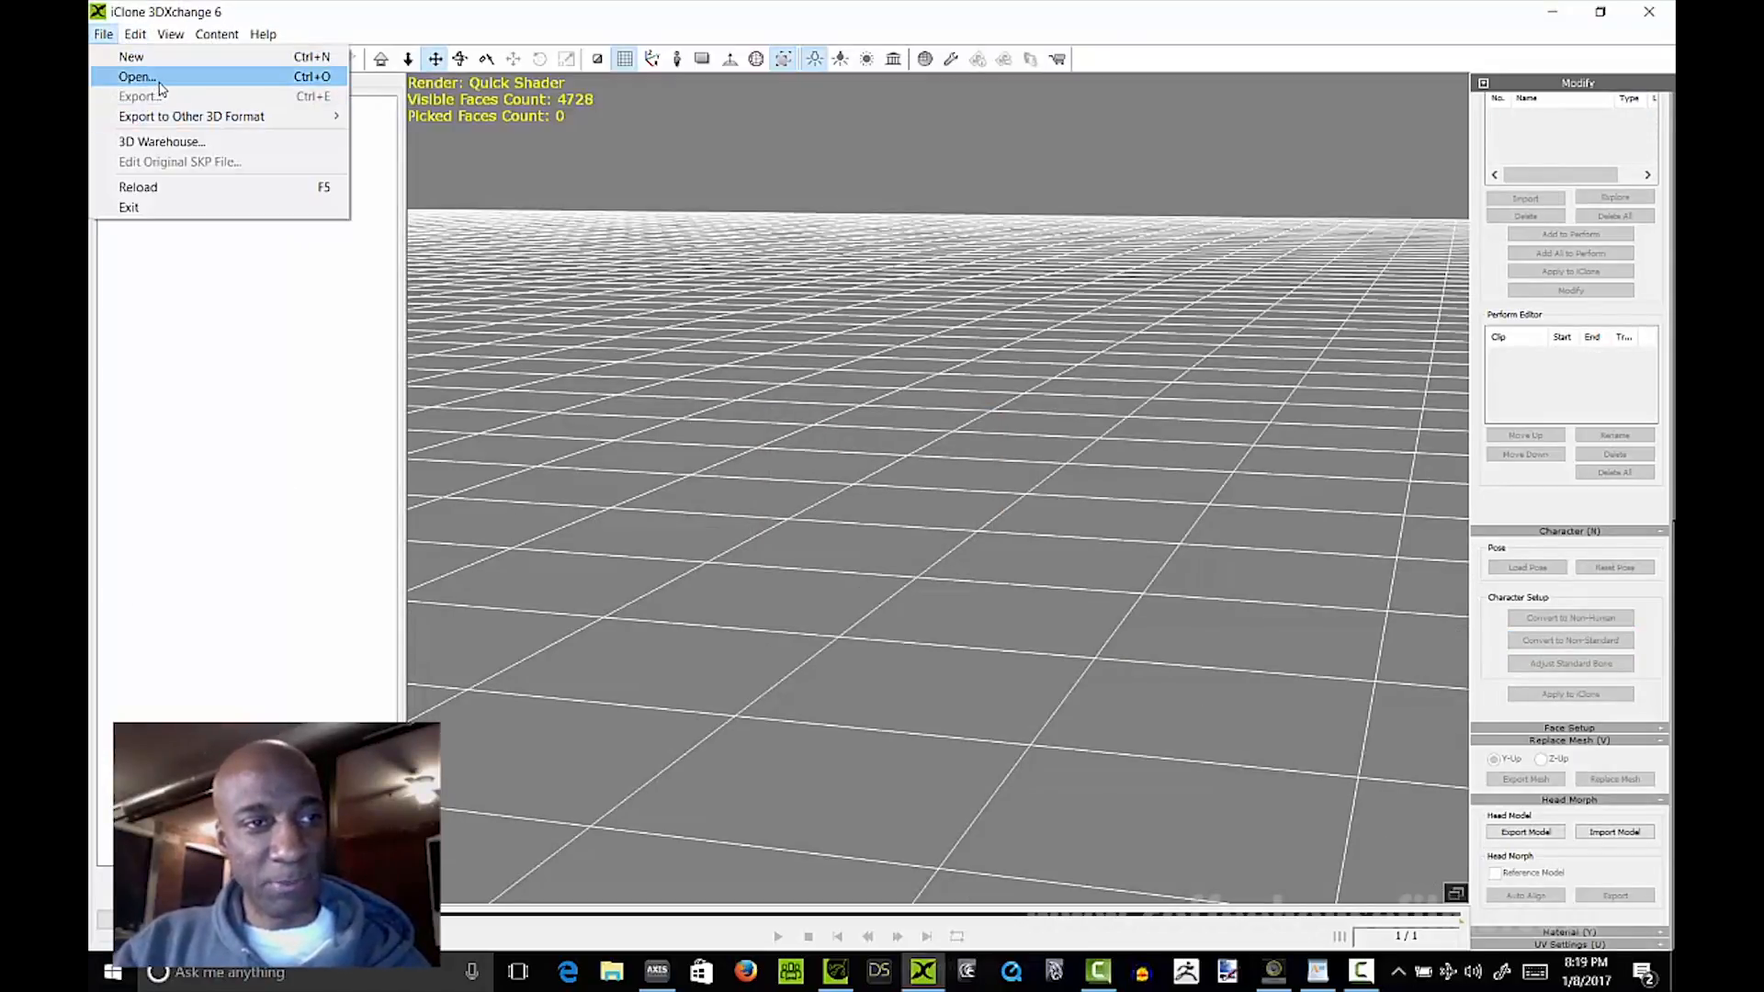
click(168, 79)
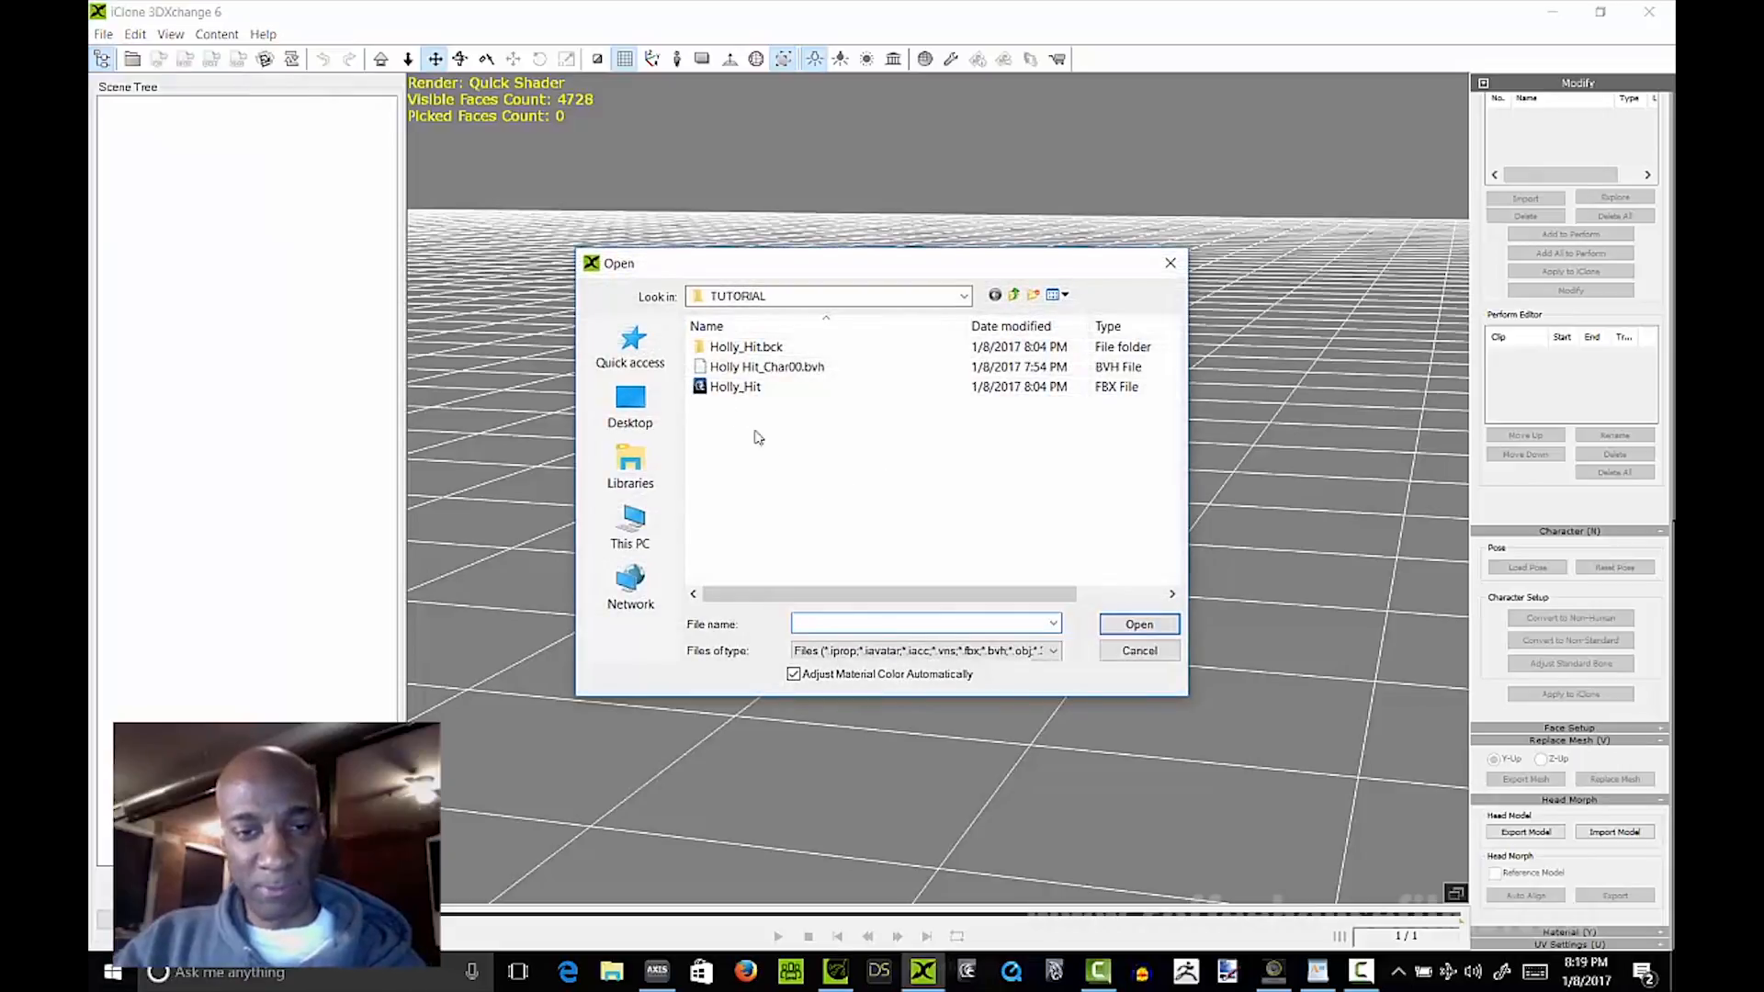
click(739, 387)
click(1137, 626)
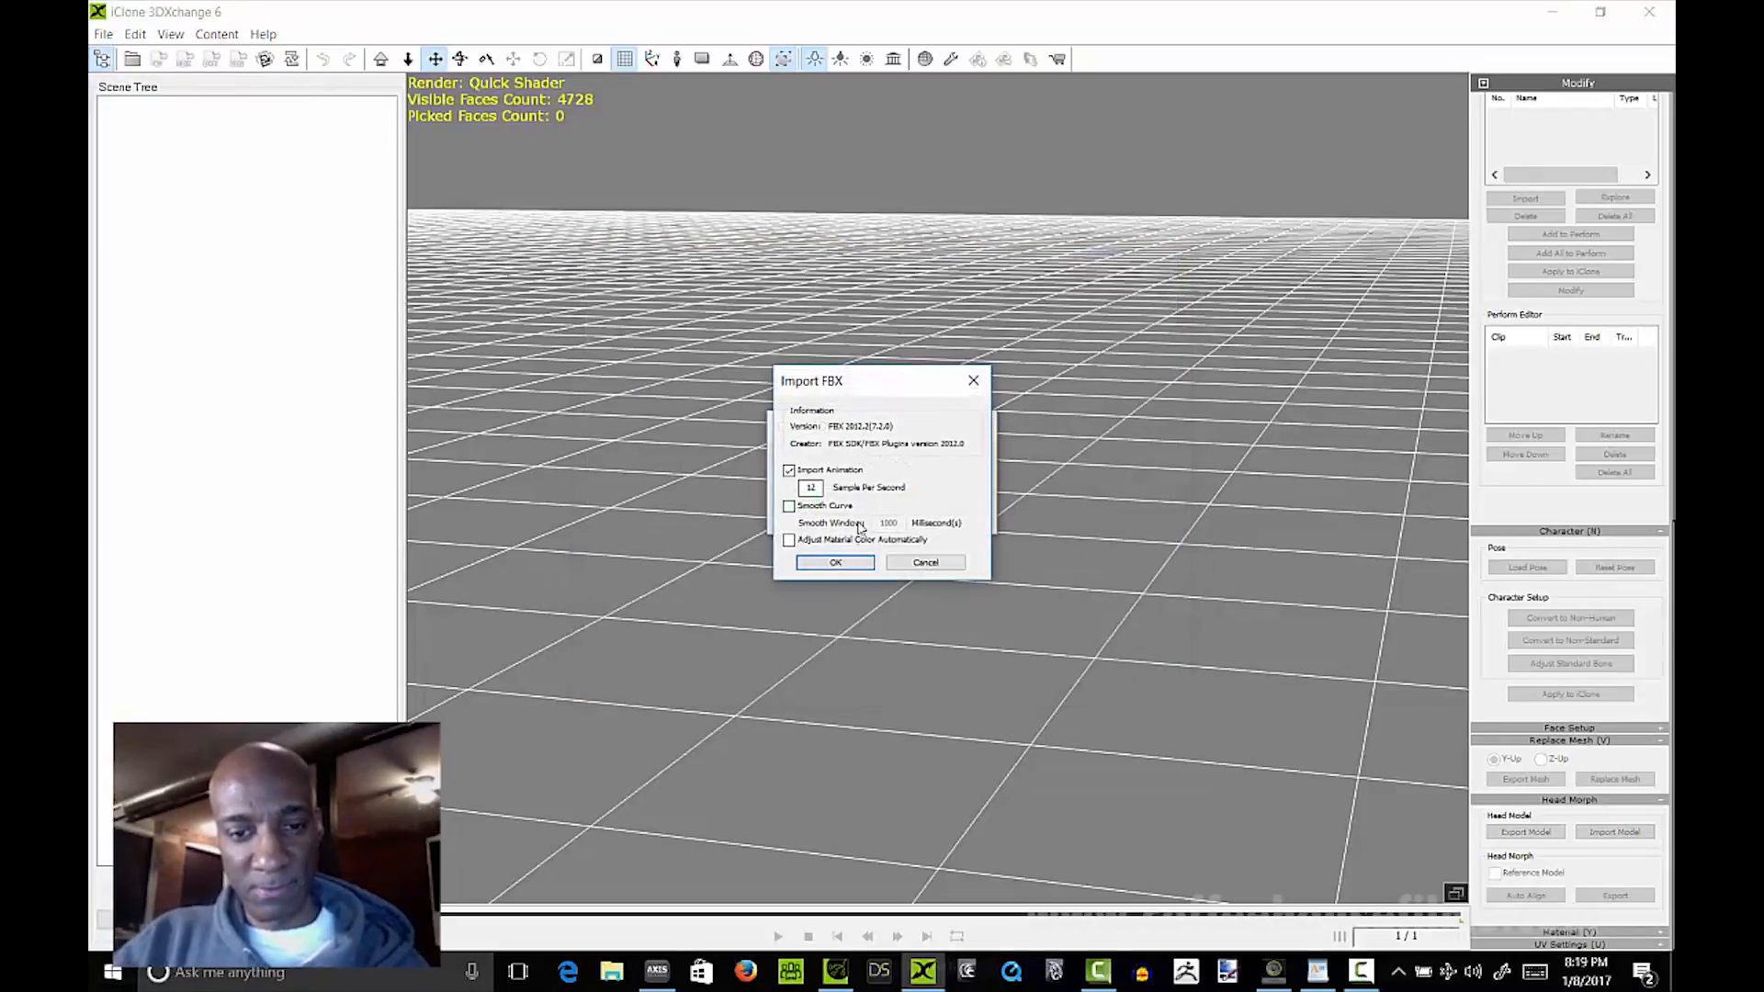
click(836, 563)
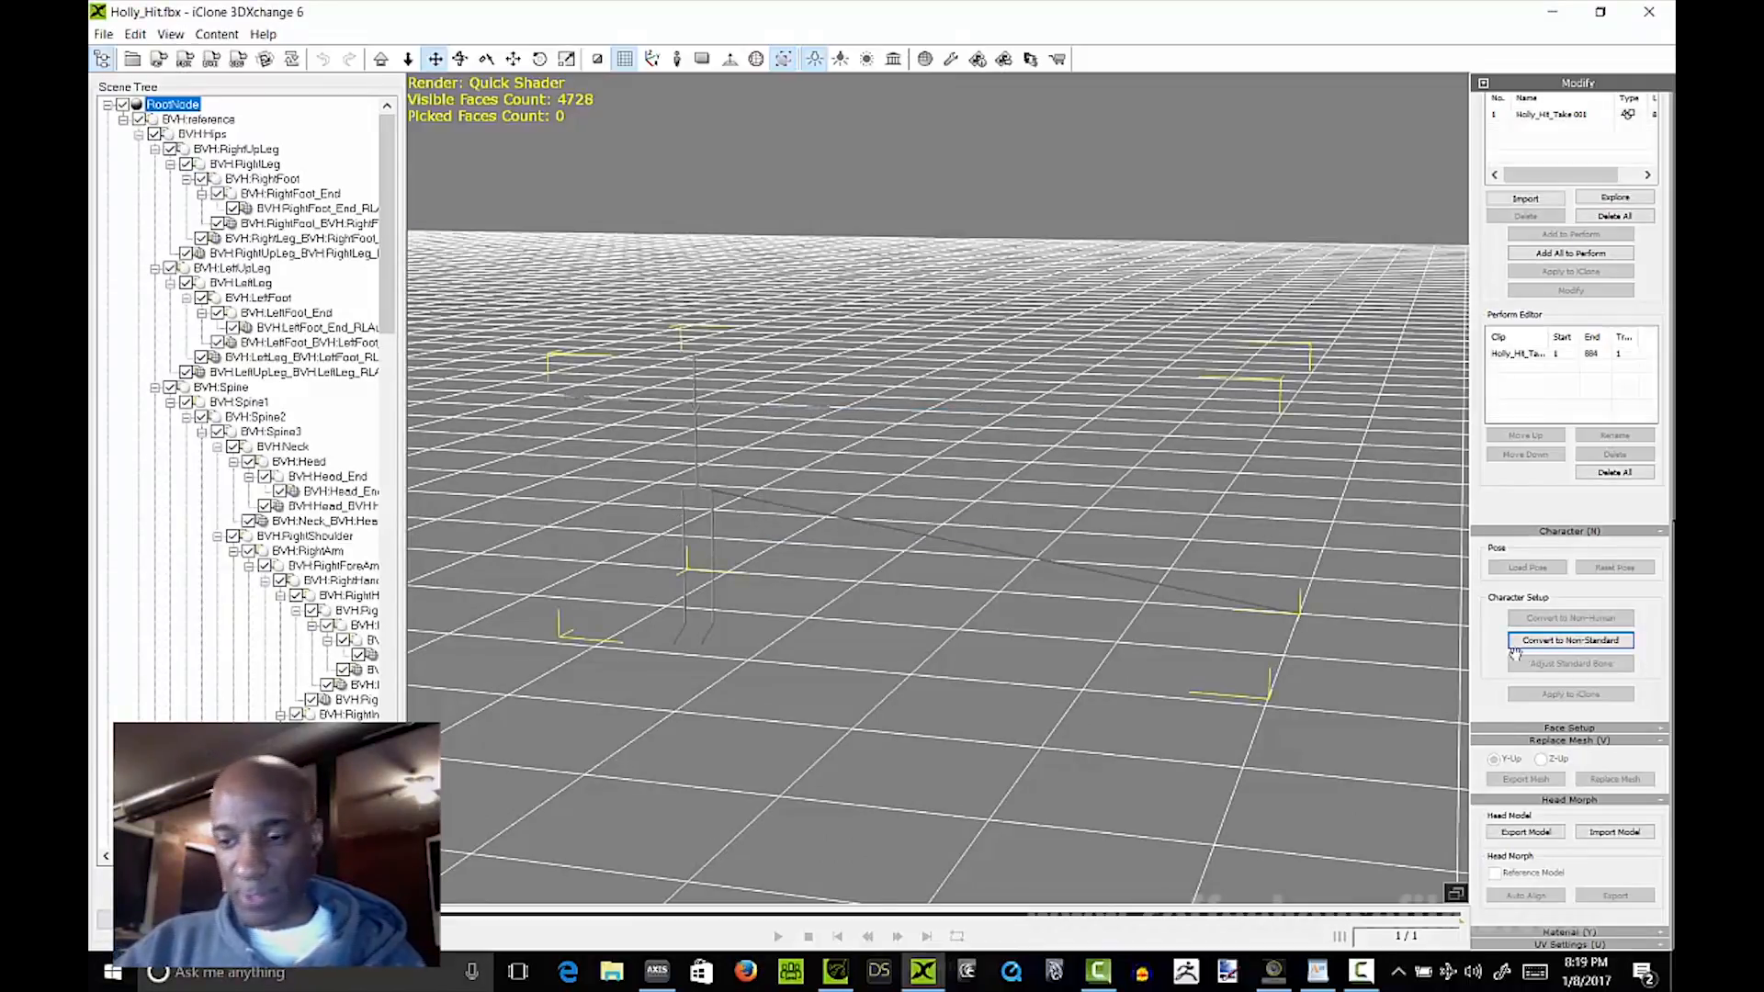
Step: Set the skeleton up as non-standard by loading HollyHit_Characterization_Profile, and convert it
click(1575, 642)
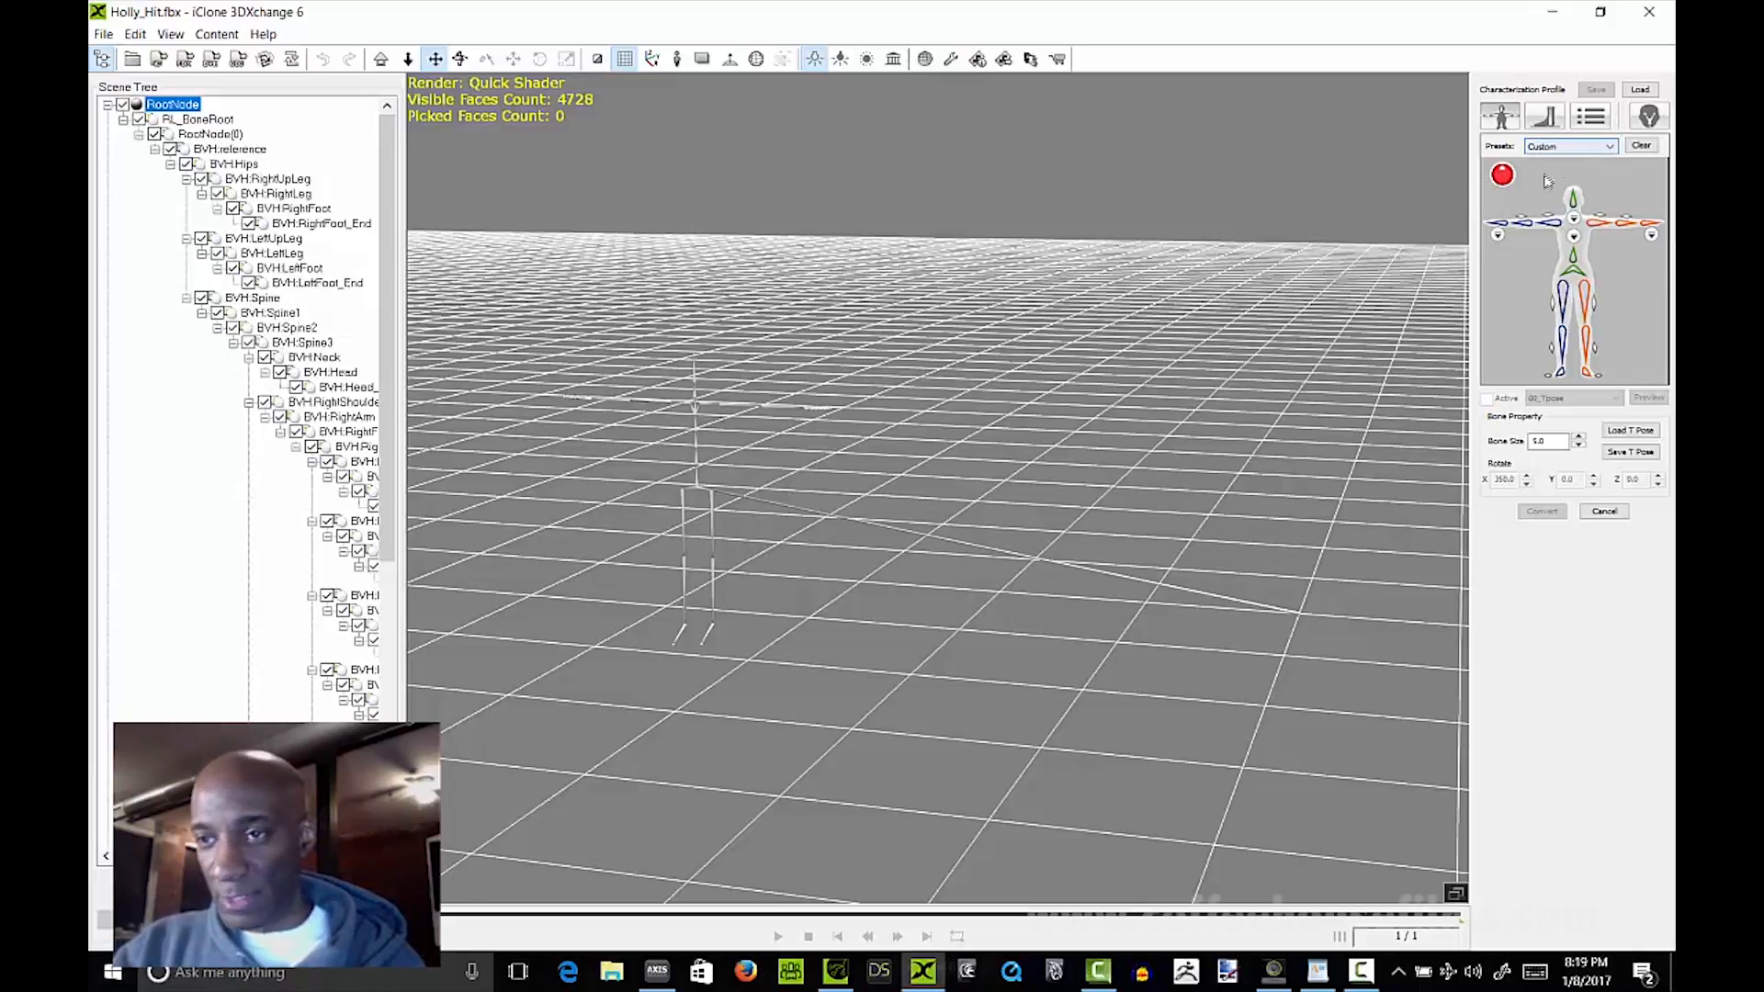
click(1640, 89)
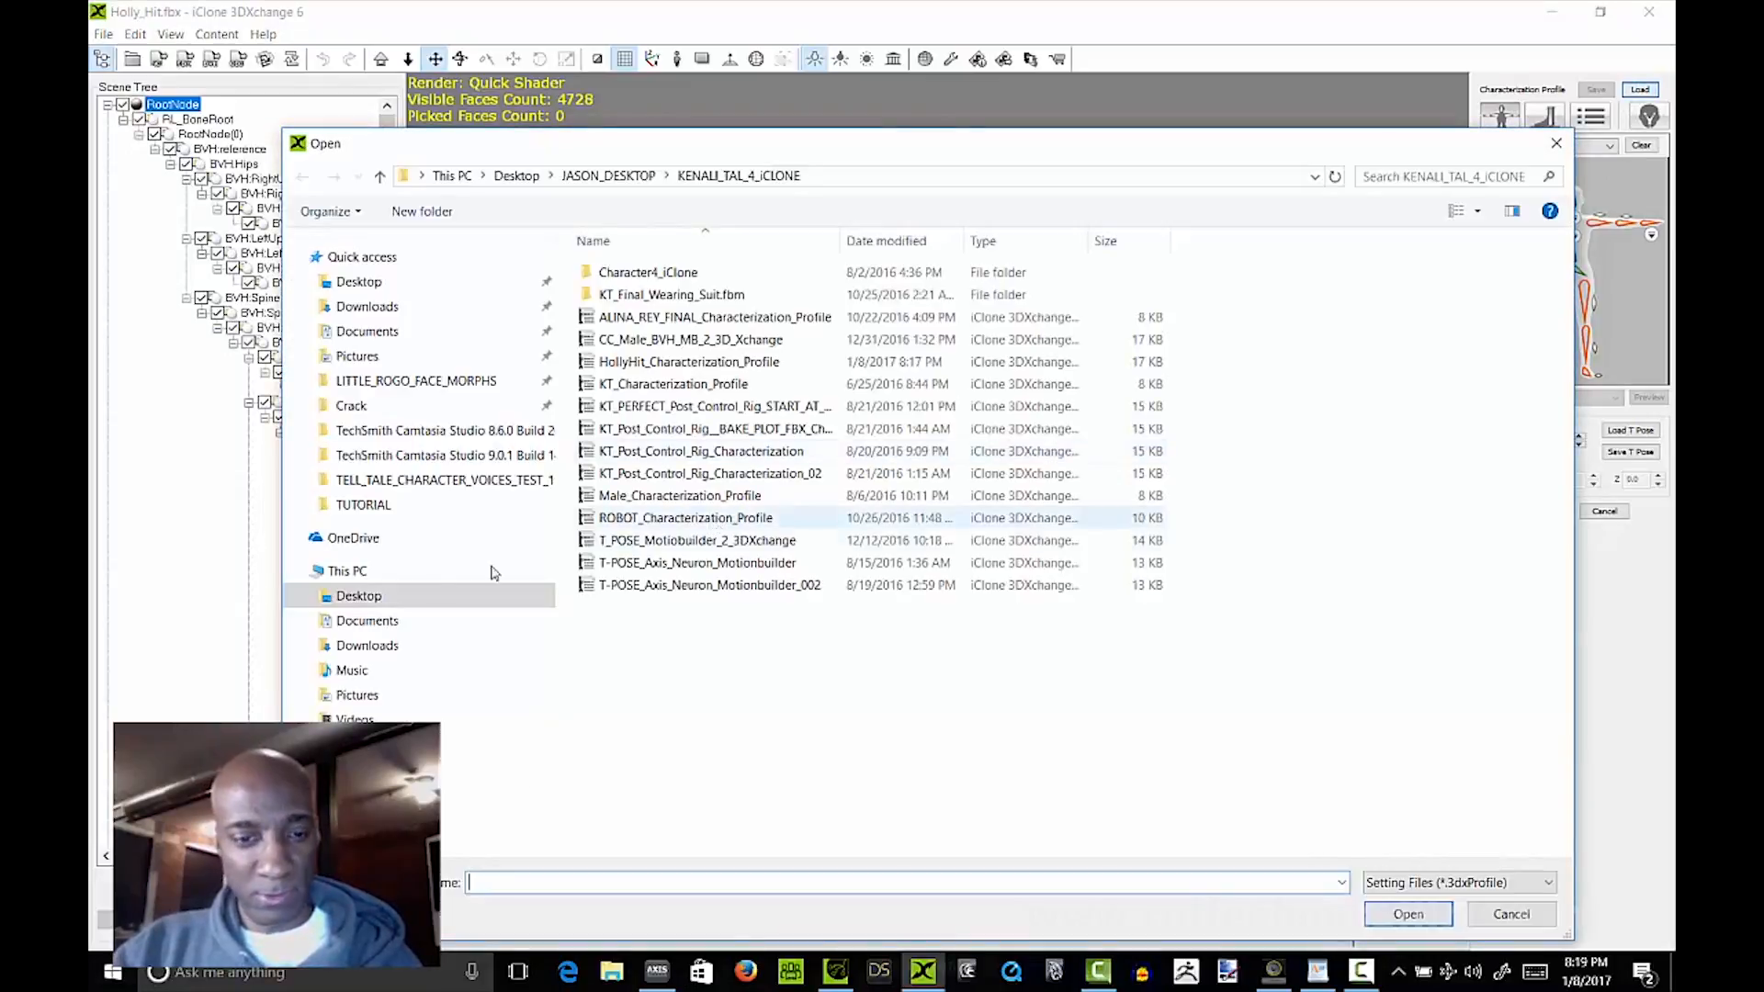
click(643, 363)
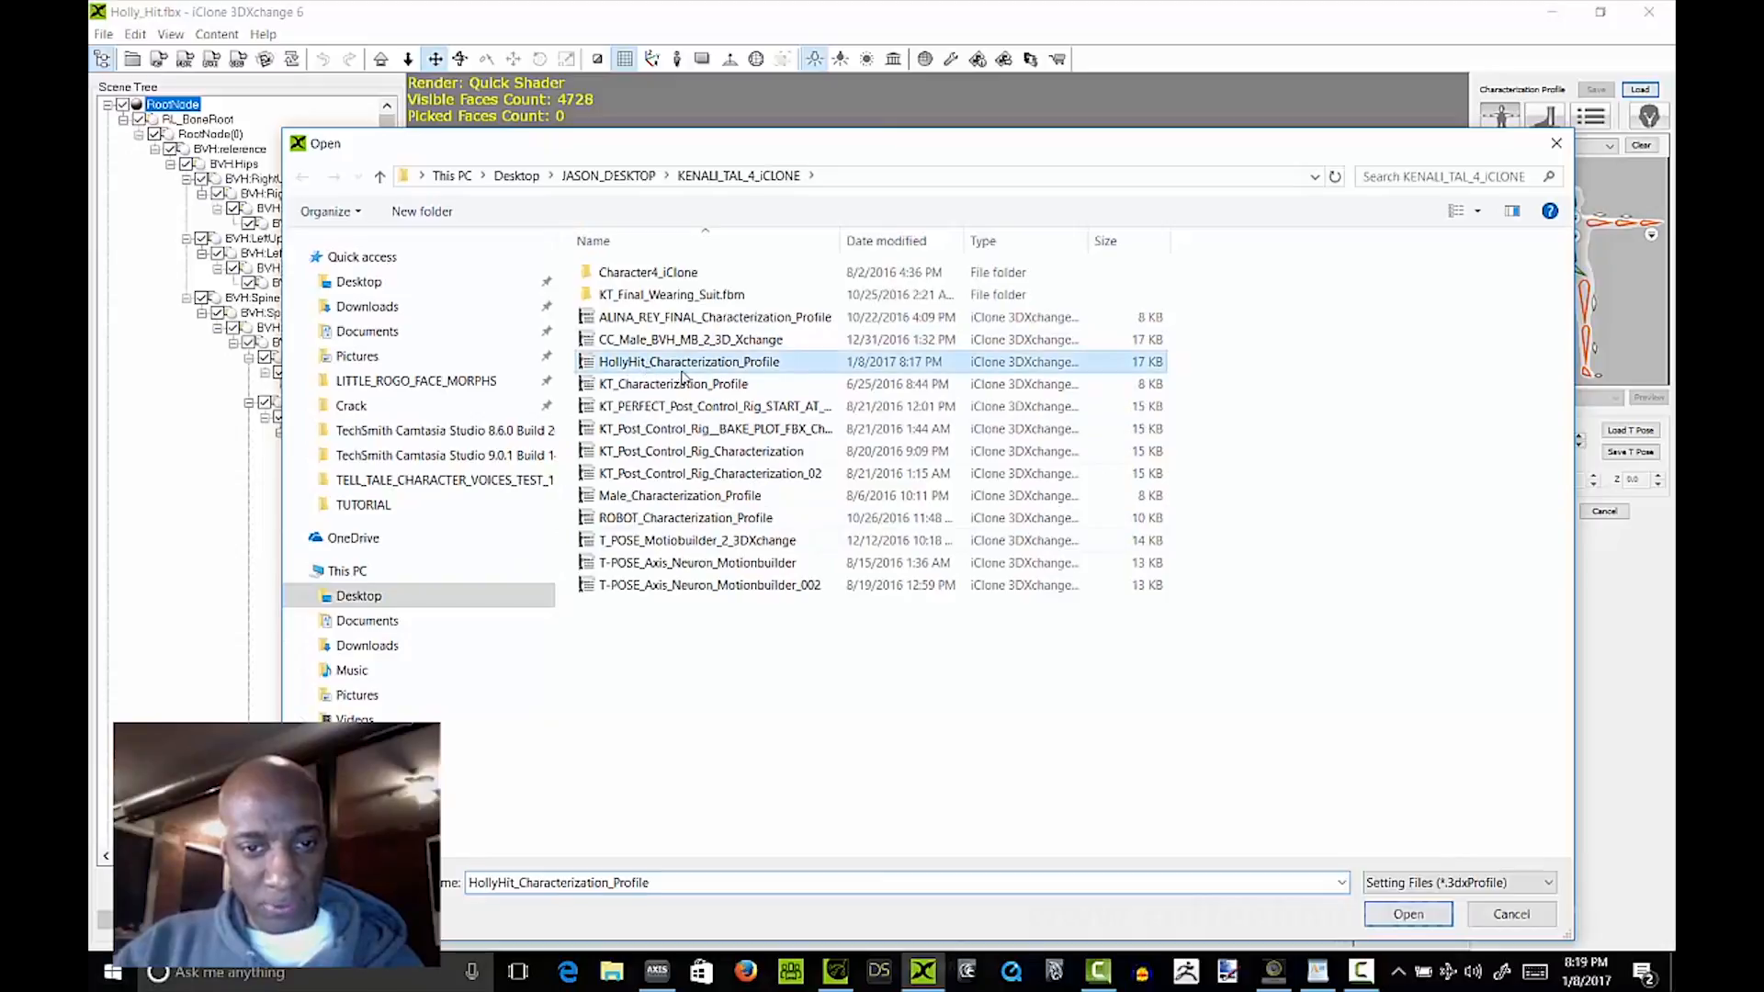
click(1409, 915)
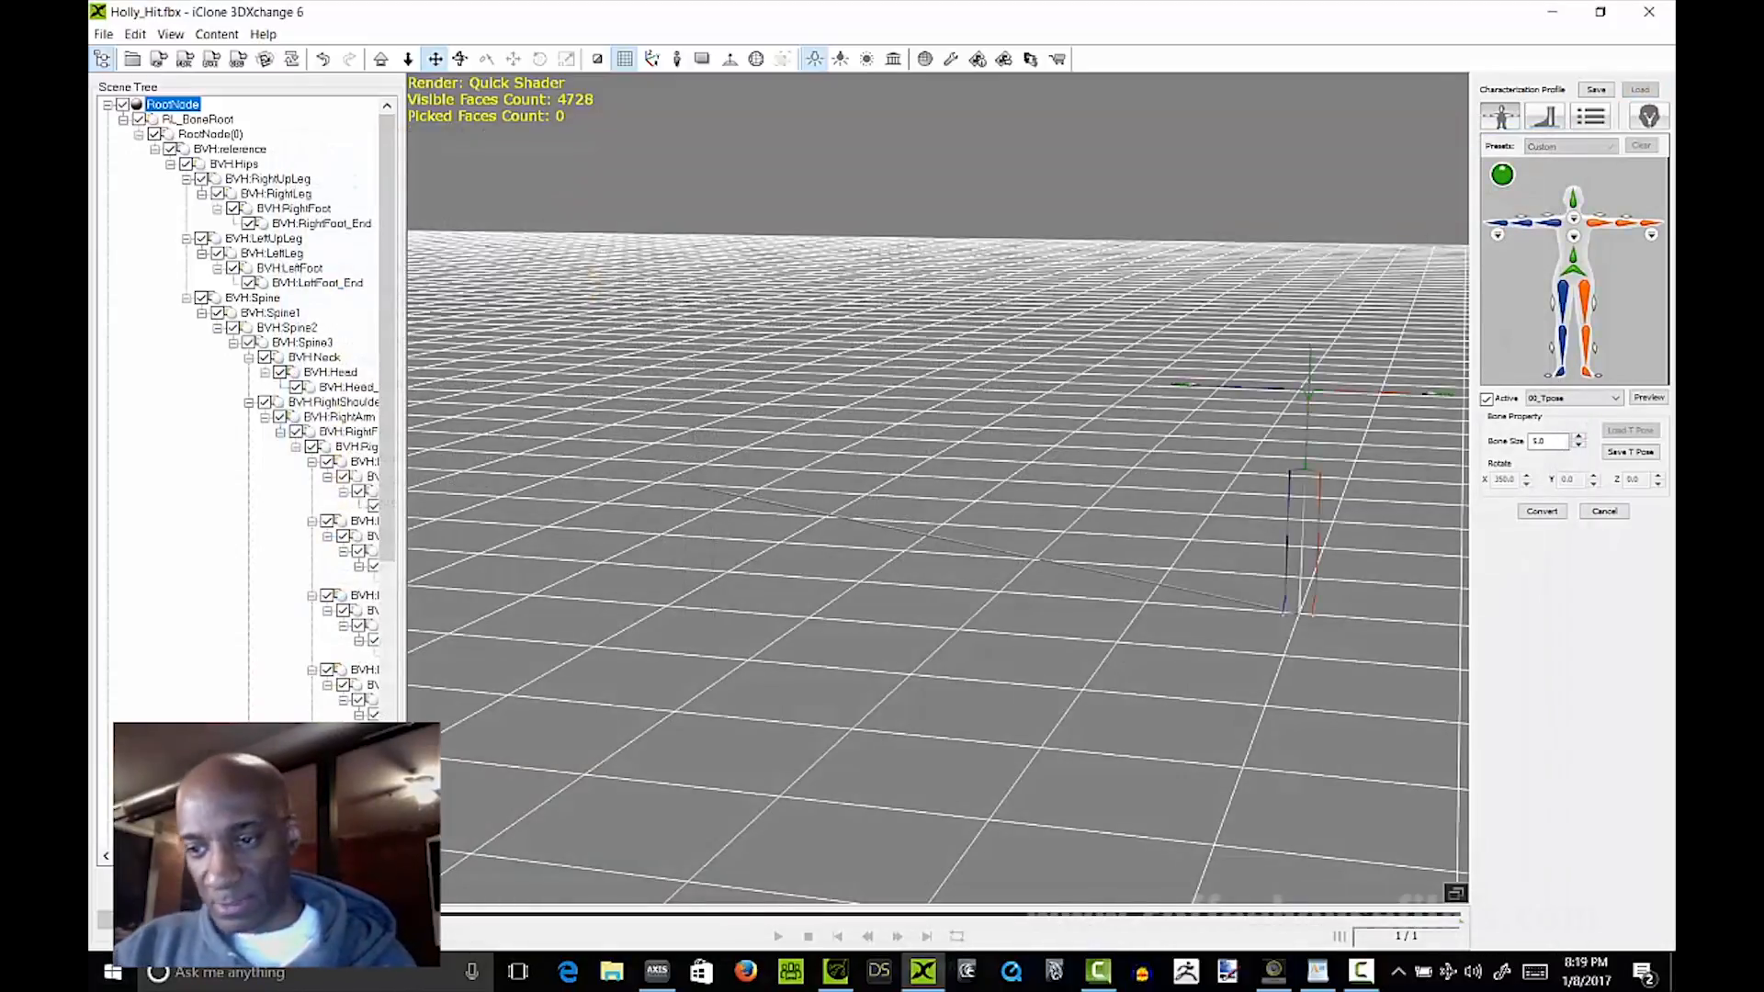
click(1545, 511)
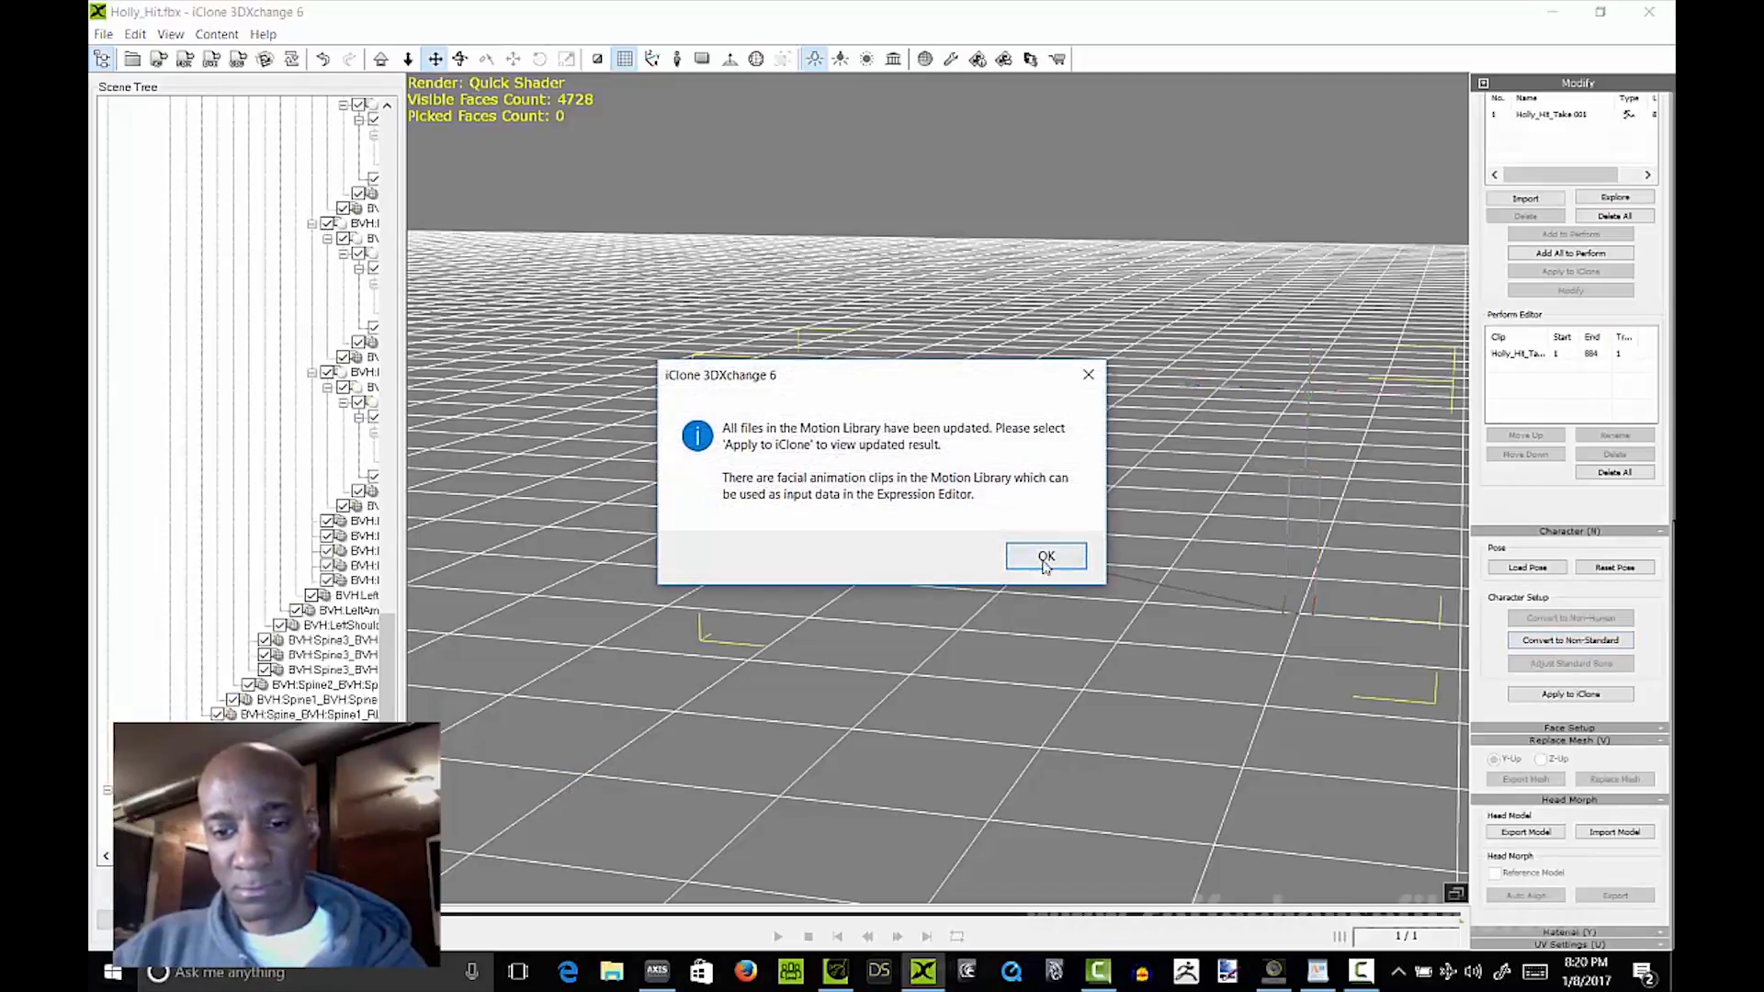
click(1047, 557)
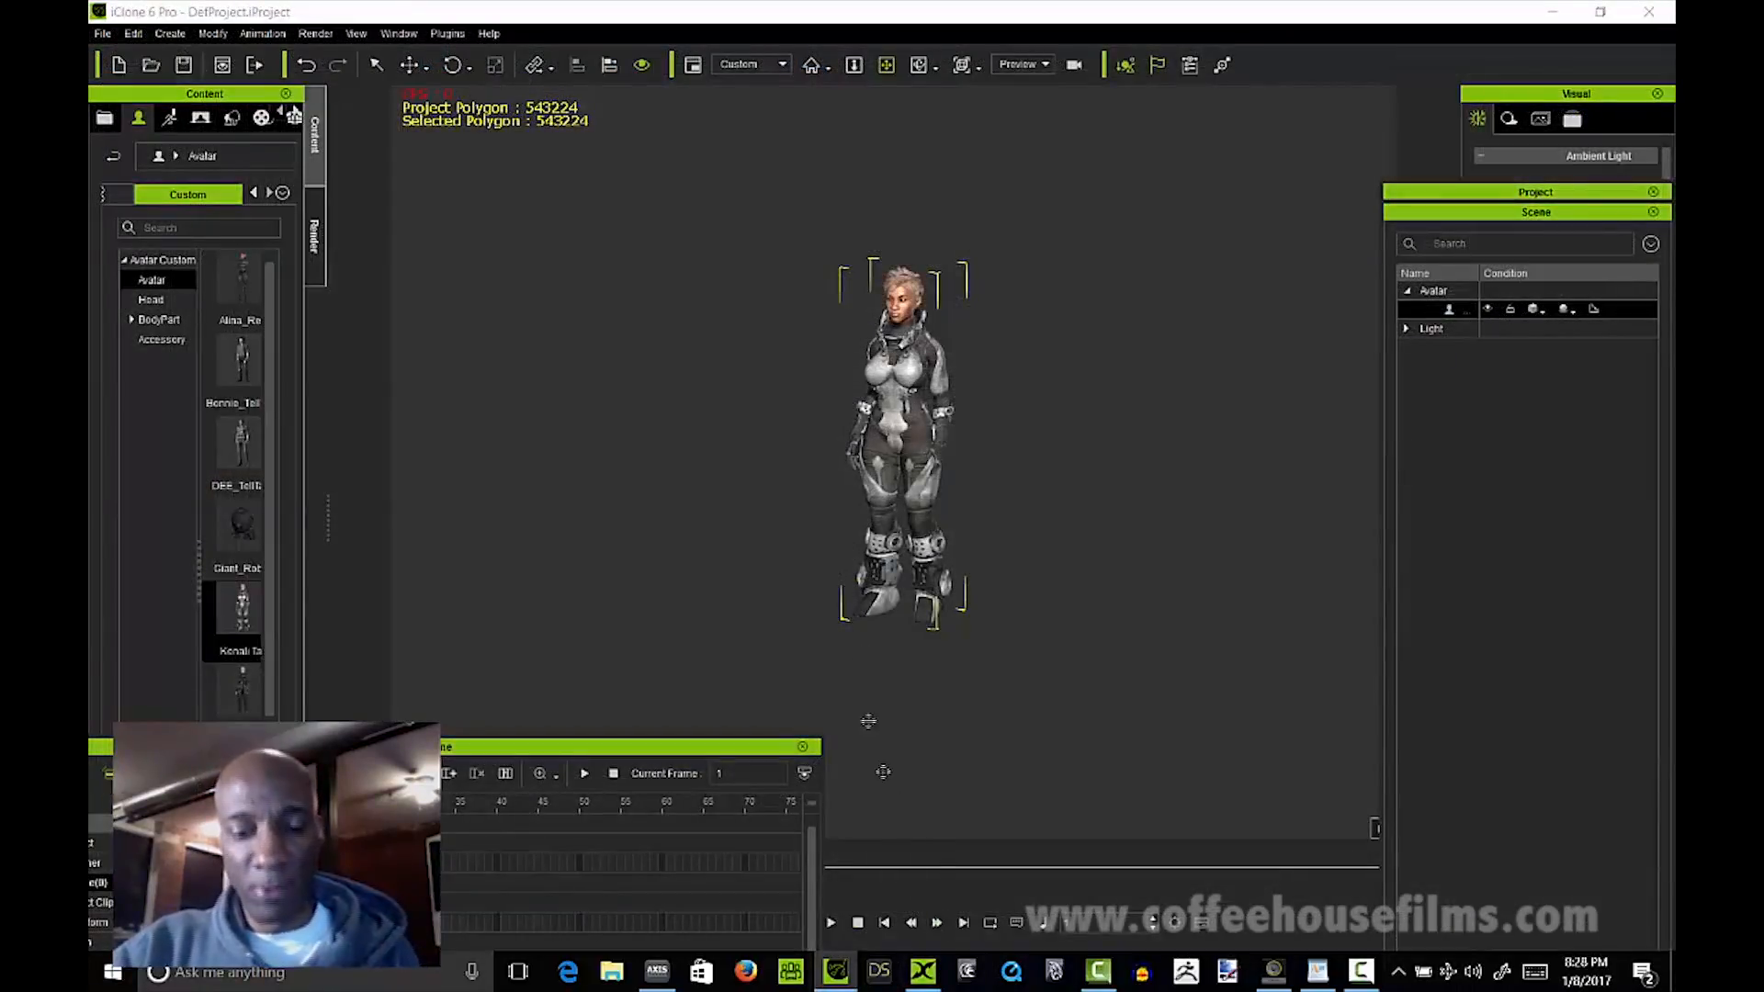
Step: Back in 3DXchange, apply the Holly_Hit_Take 001 clip from the motion library to the avatar in iClone, and switch to iClone
mouse_move(924, 972)
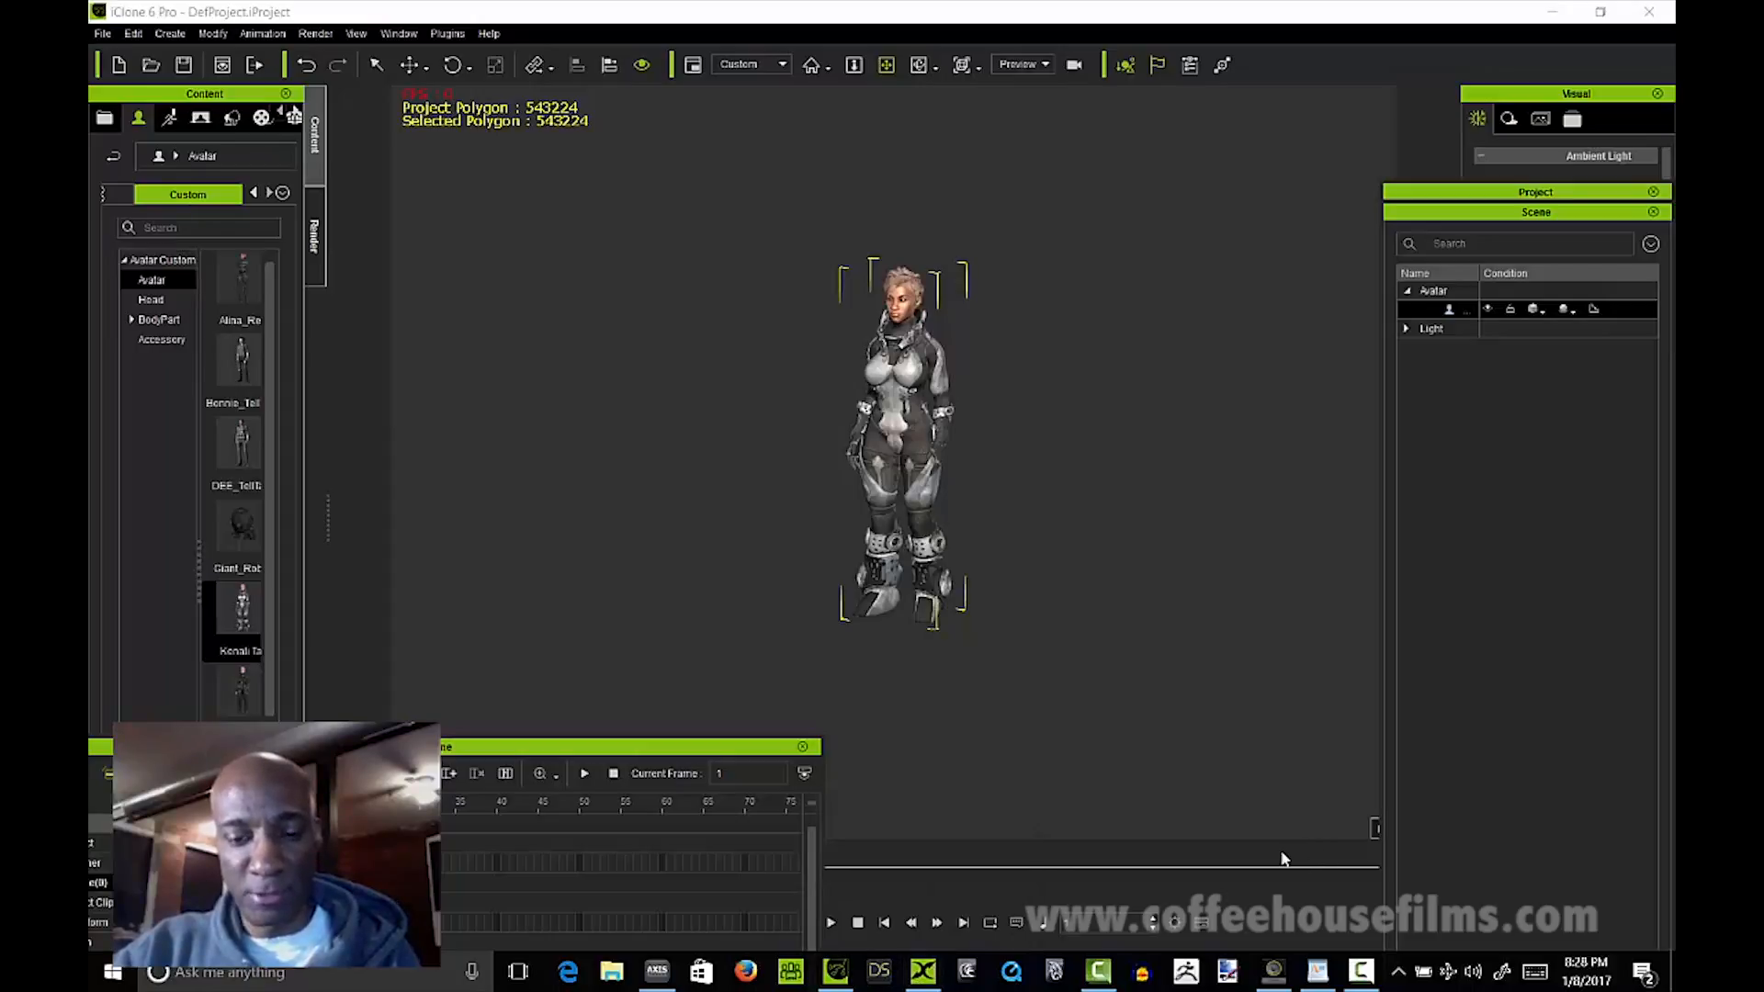
click(924, 972)
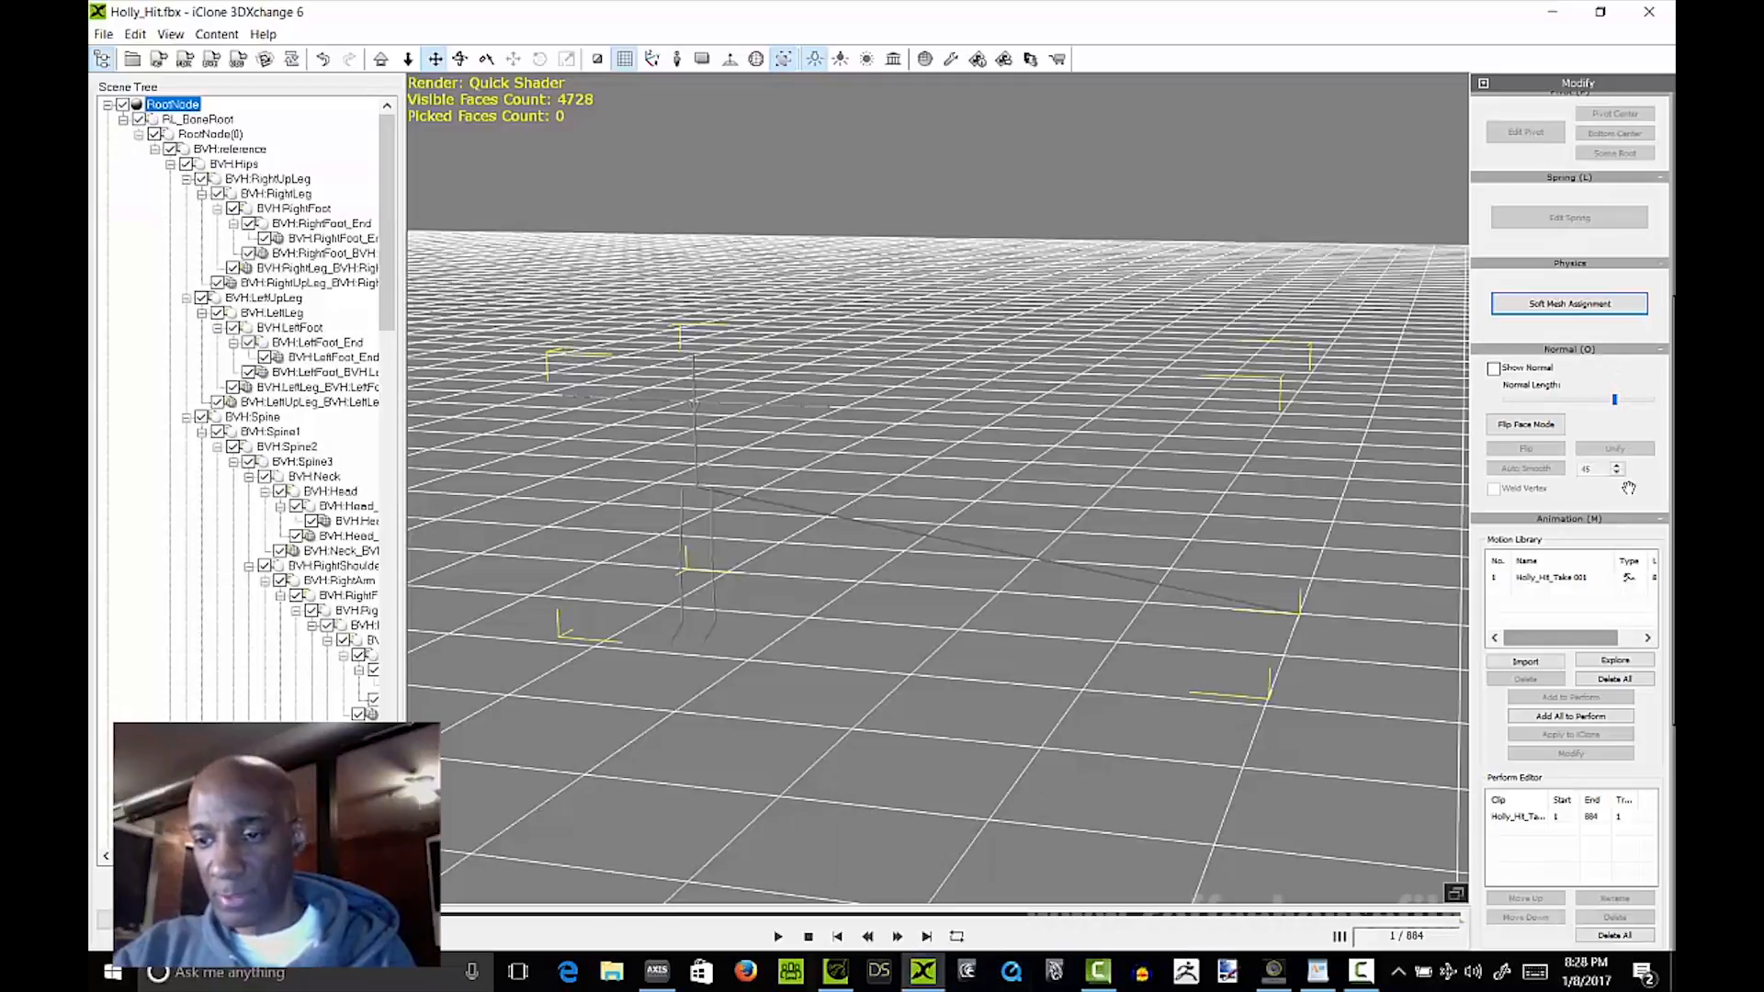
scroll(1654, 491, down, 1)
drag(1646, 429, 1646, 376)
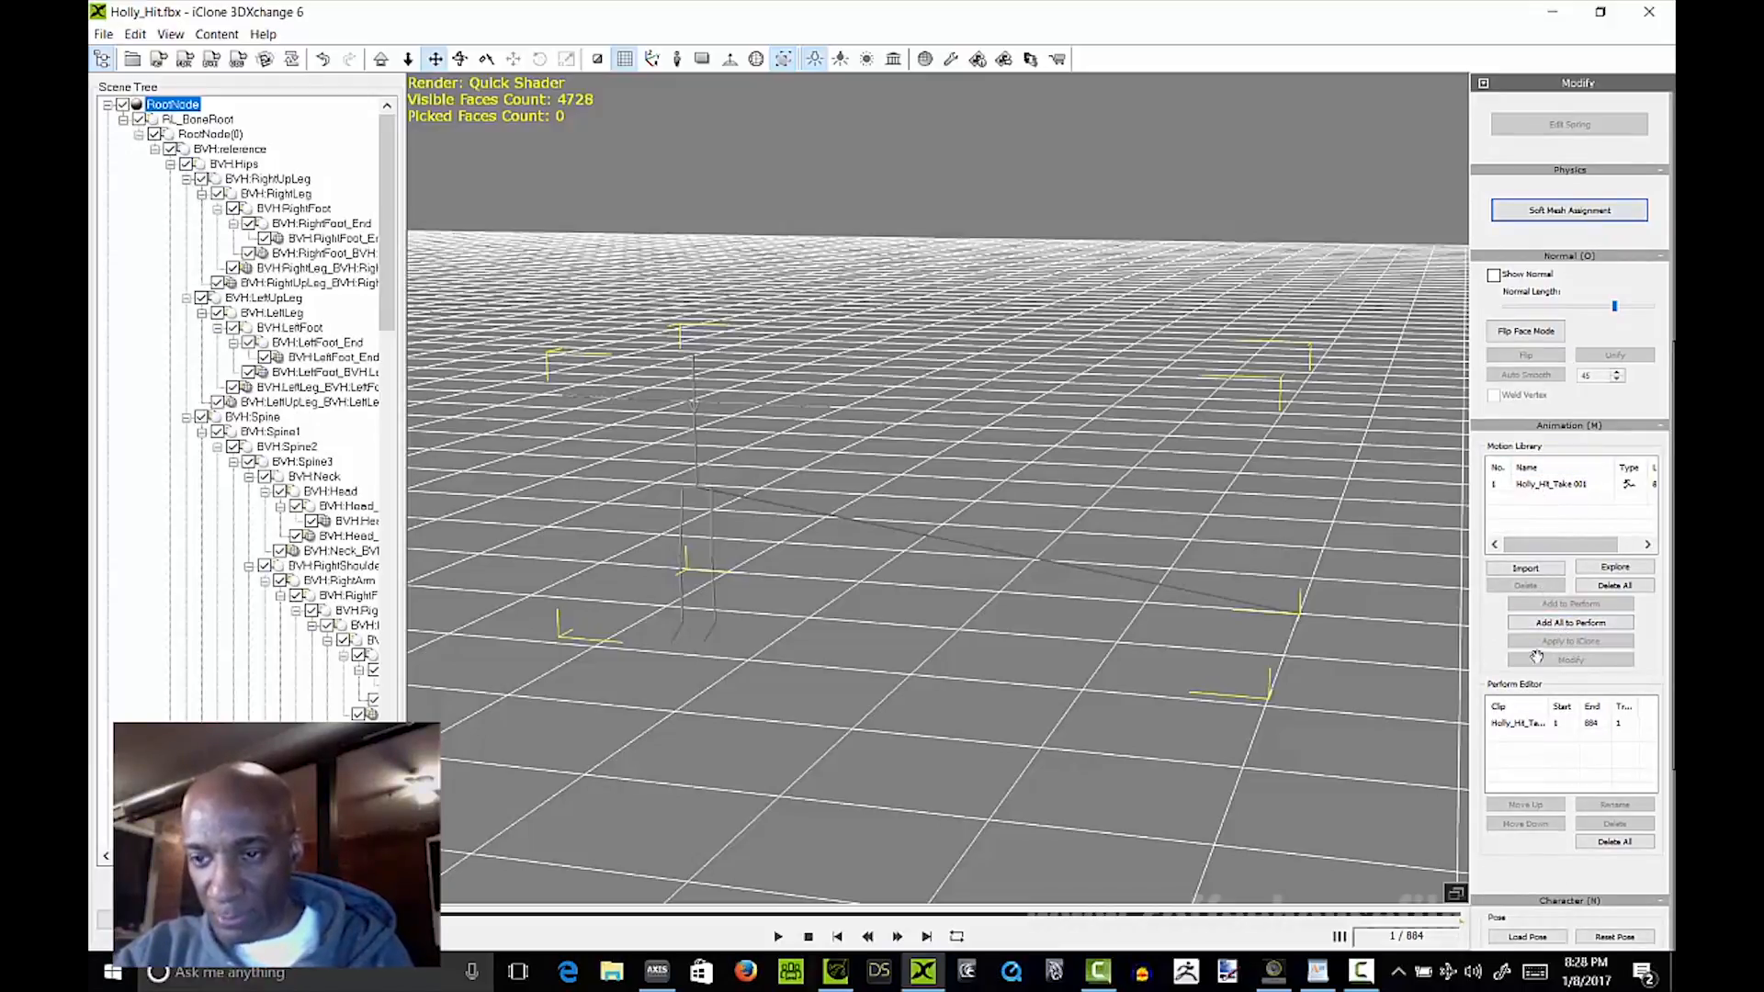
click(1539, 488)
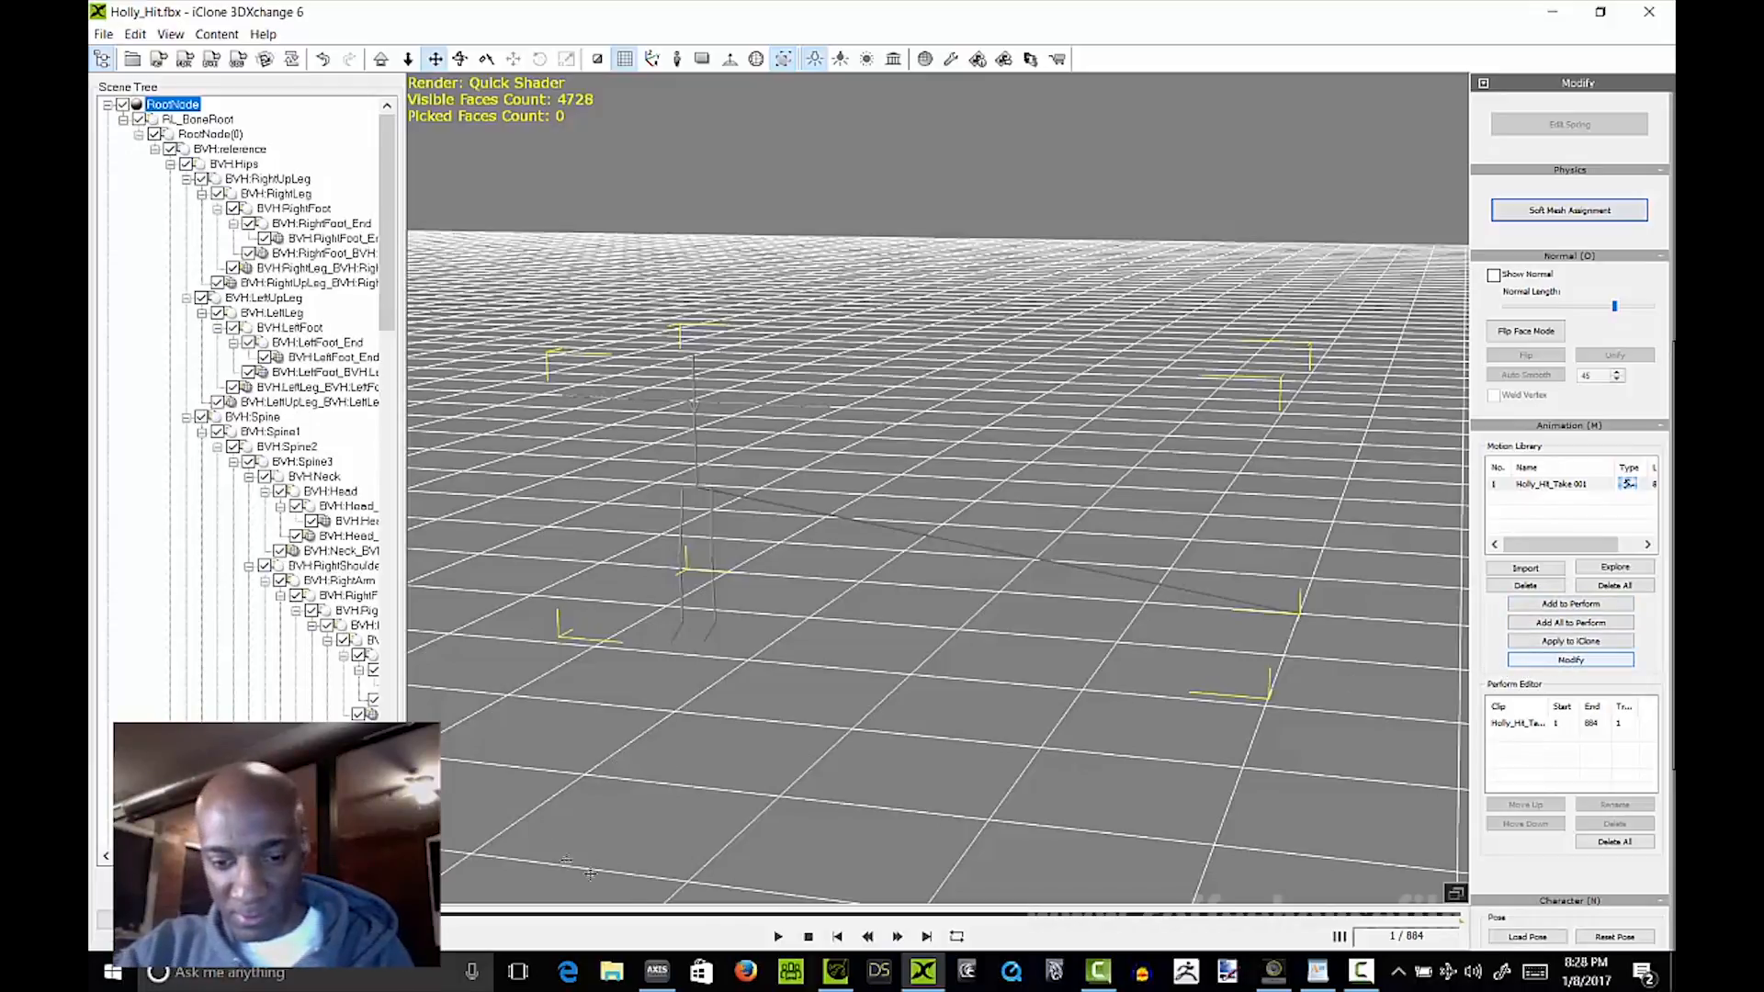
click(1570, 641)
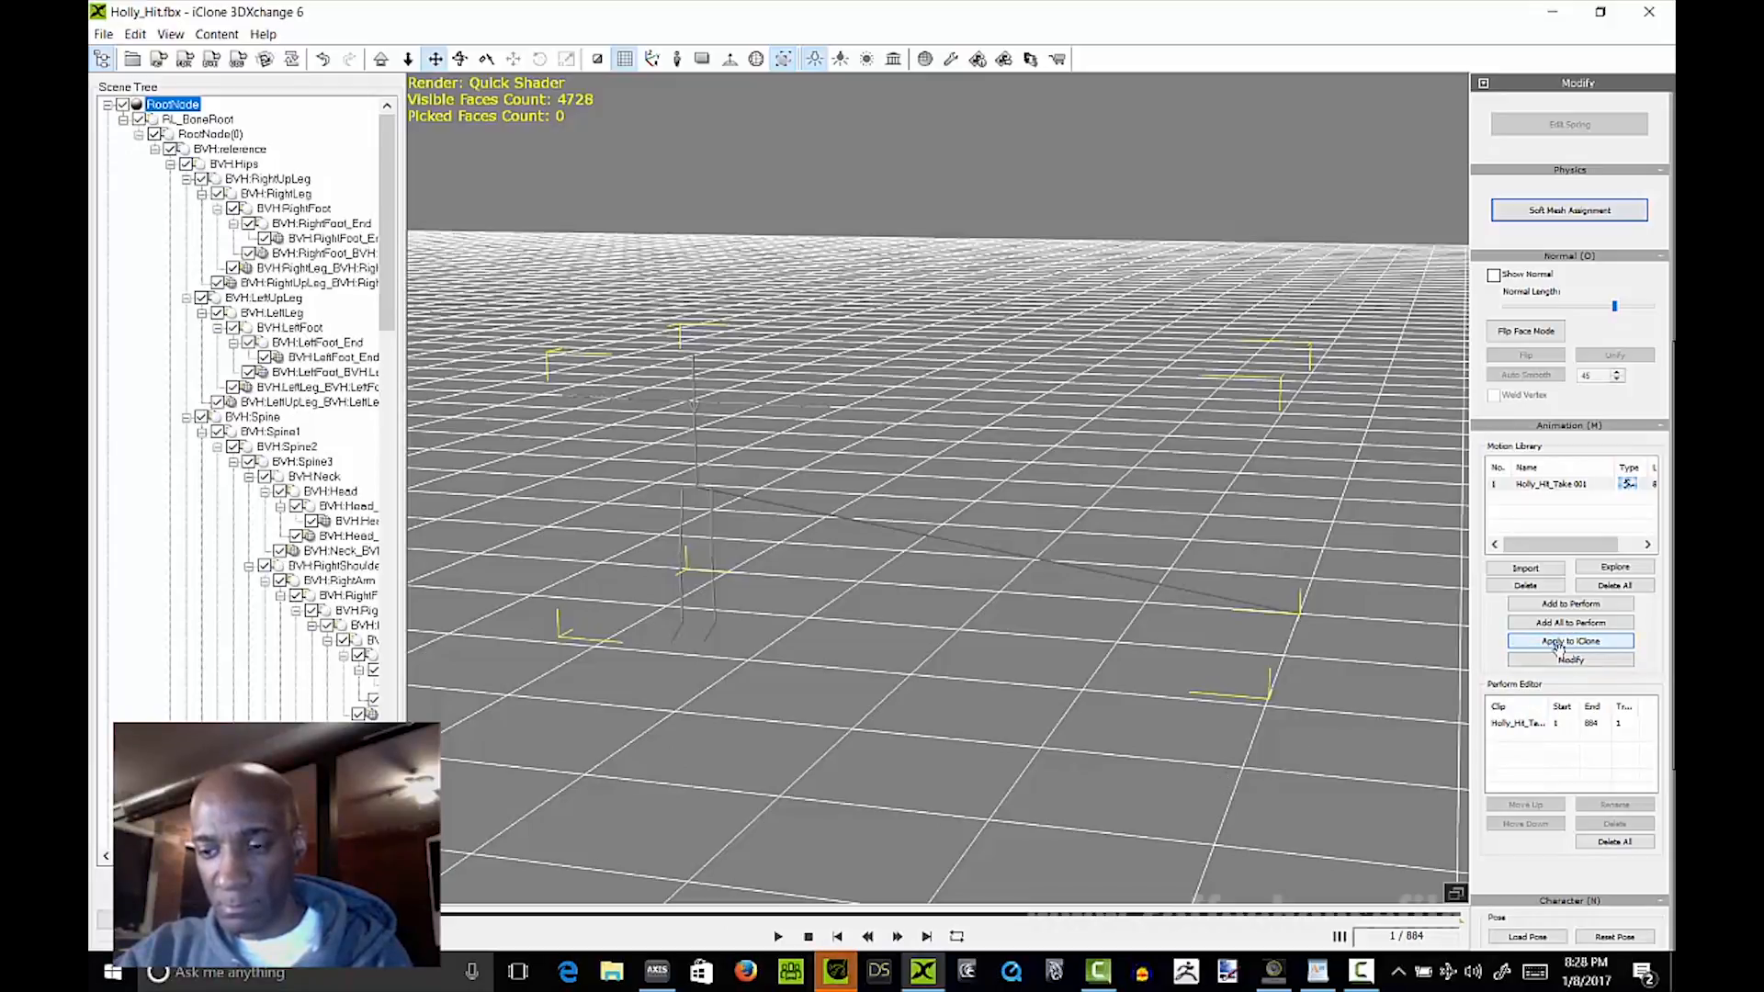
click(836, 972)
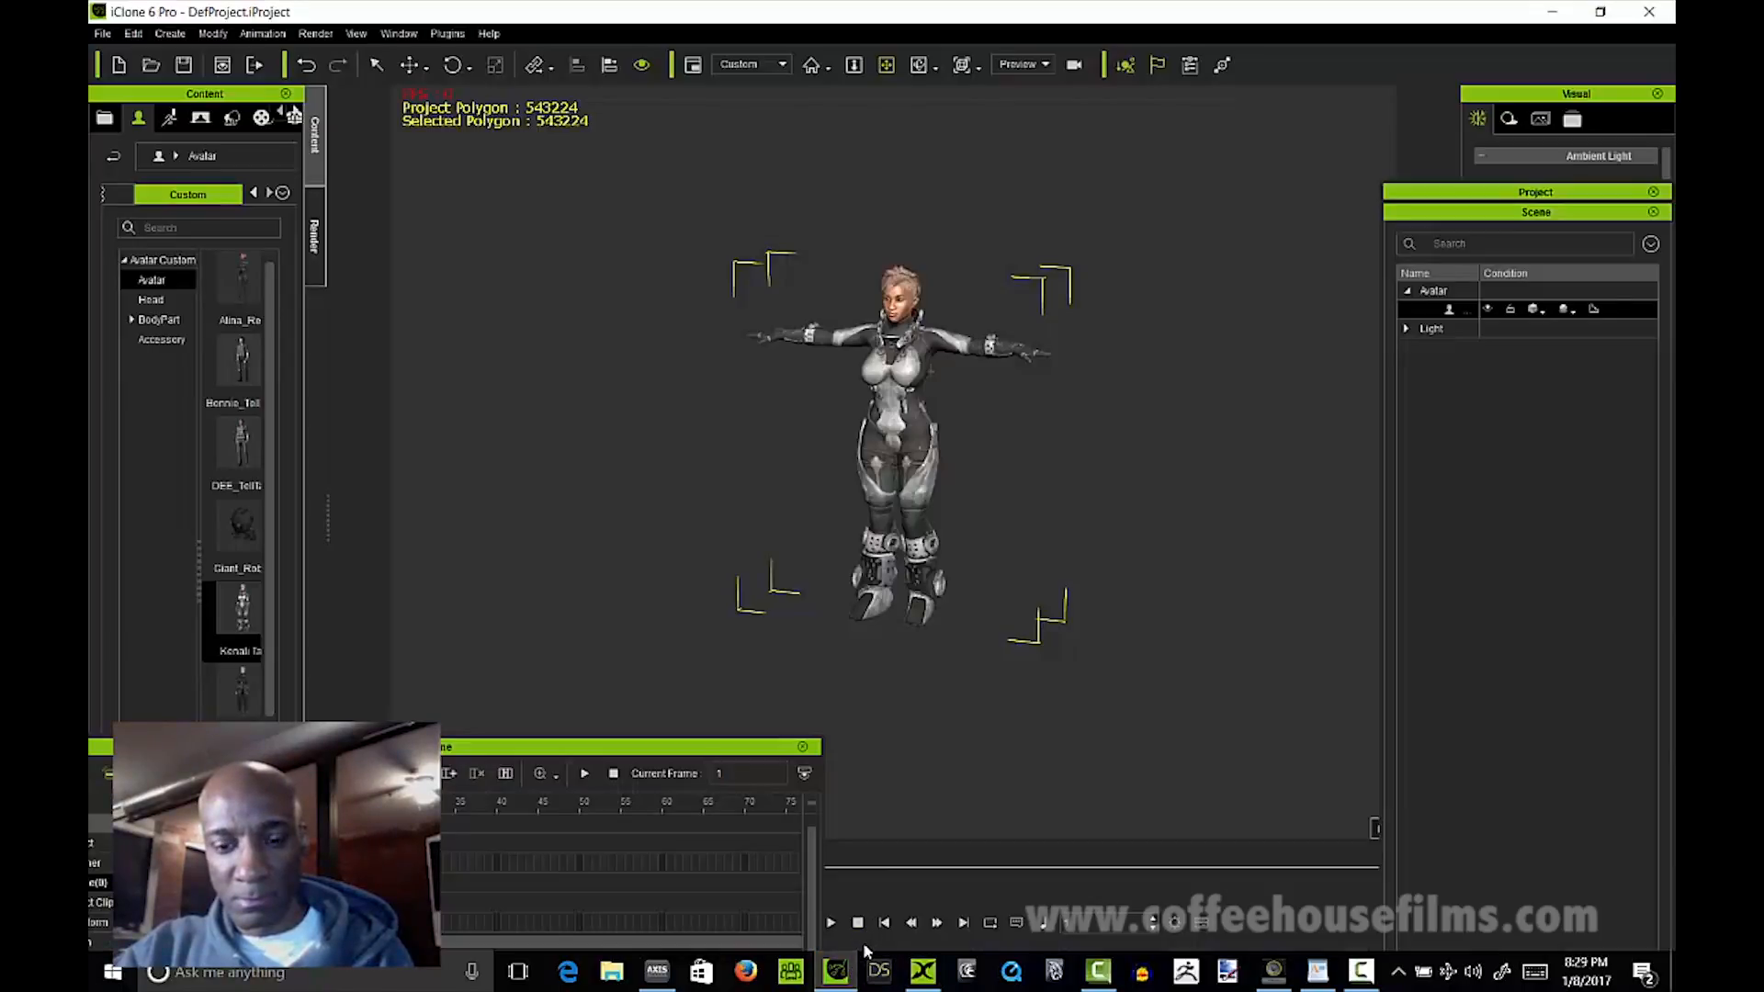
Step: Return to 3DXchange, send the Holly_Hit_Take 001 clip to iClone once more, and switch back to iClone
click(924, 971)
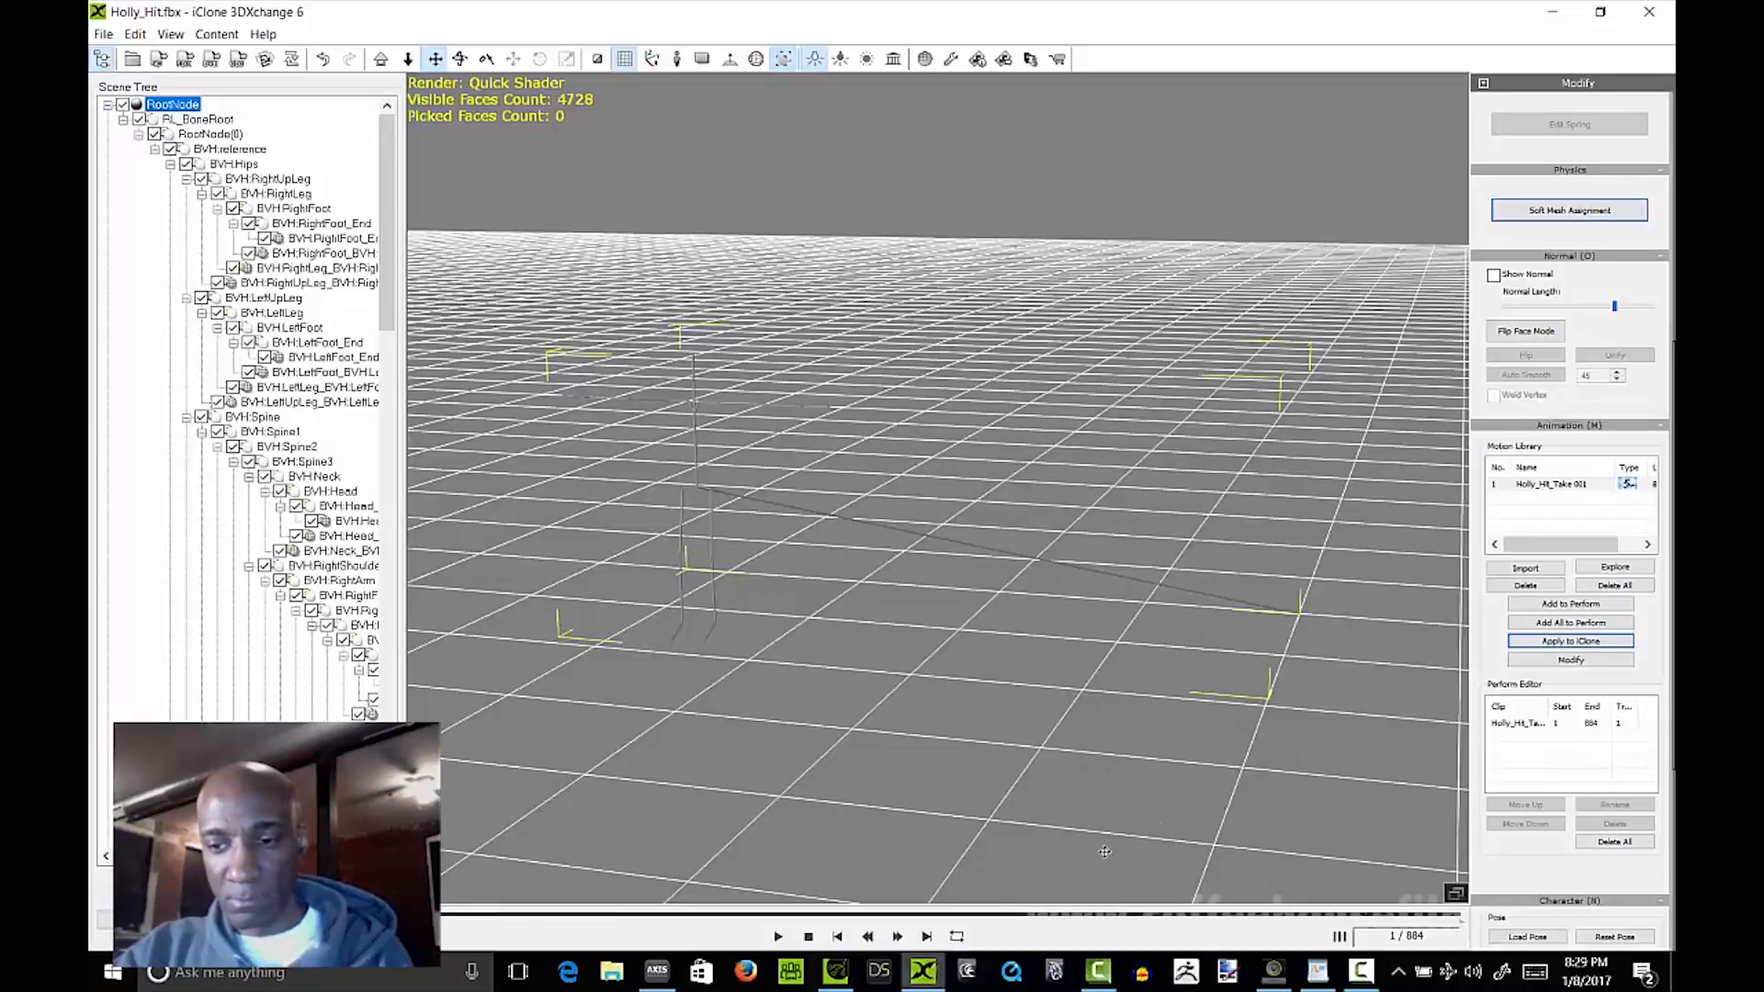
click(1567, 643)
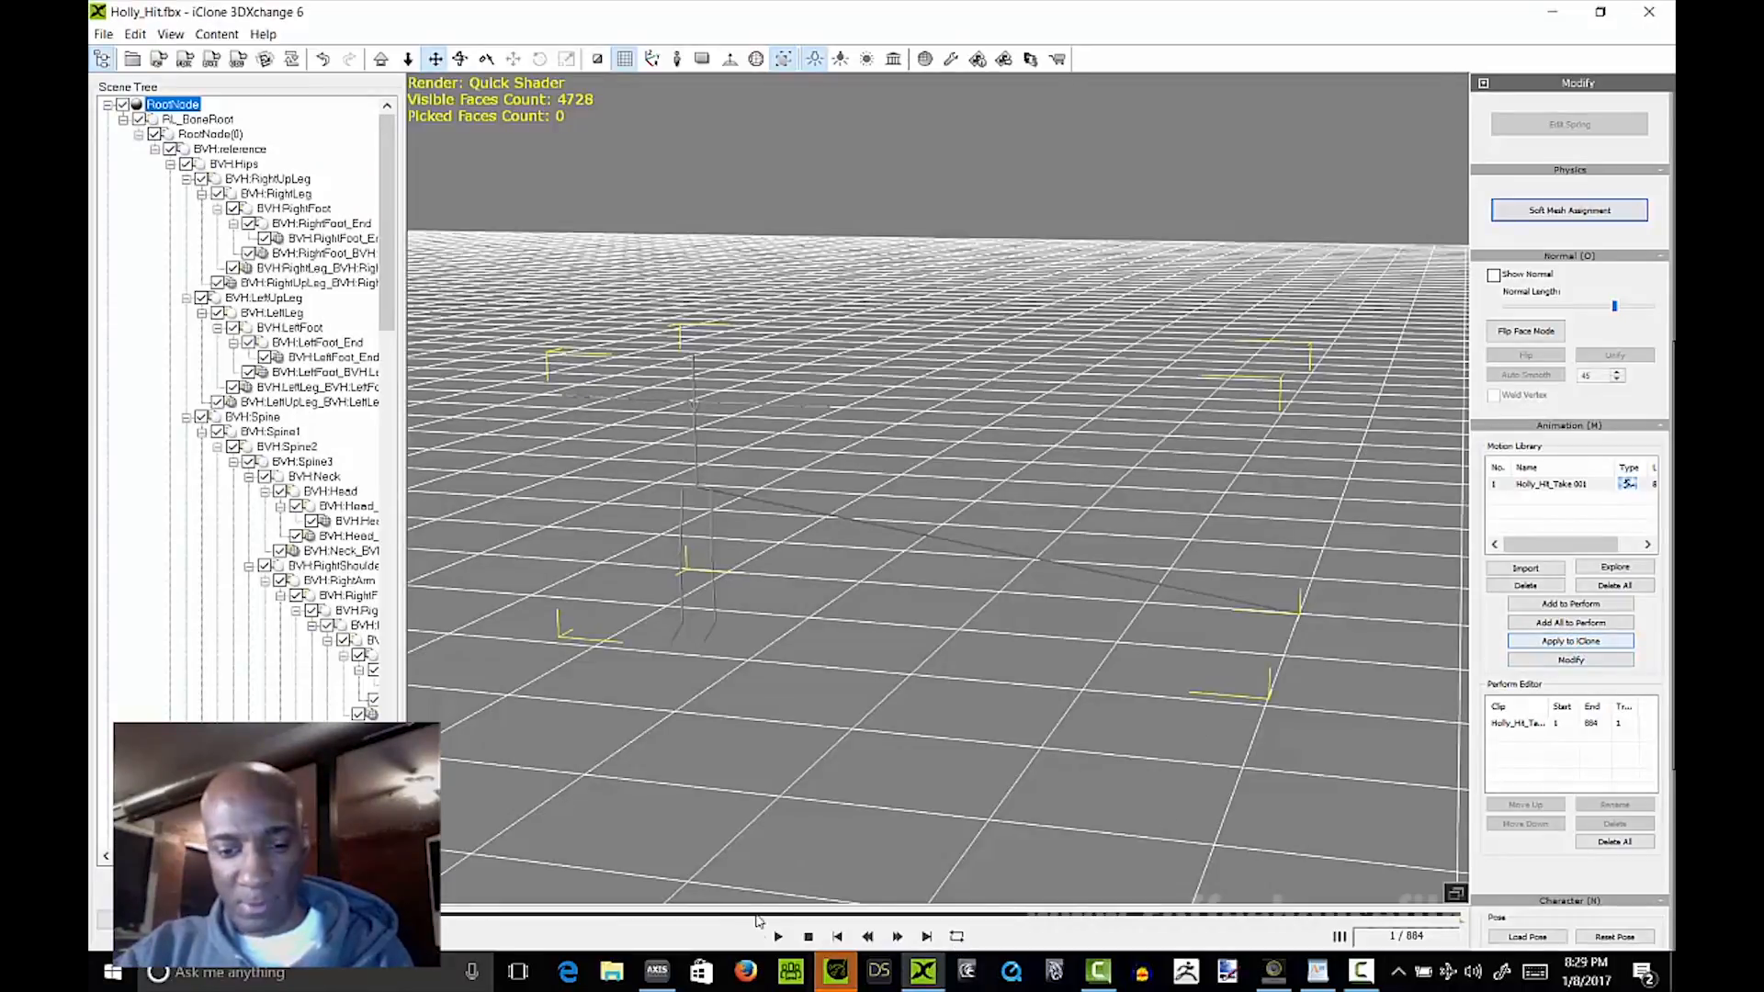
click(836, 971)
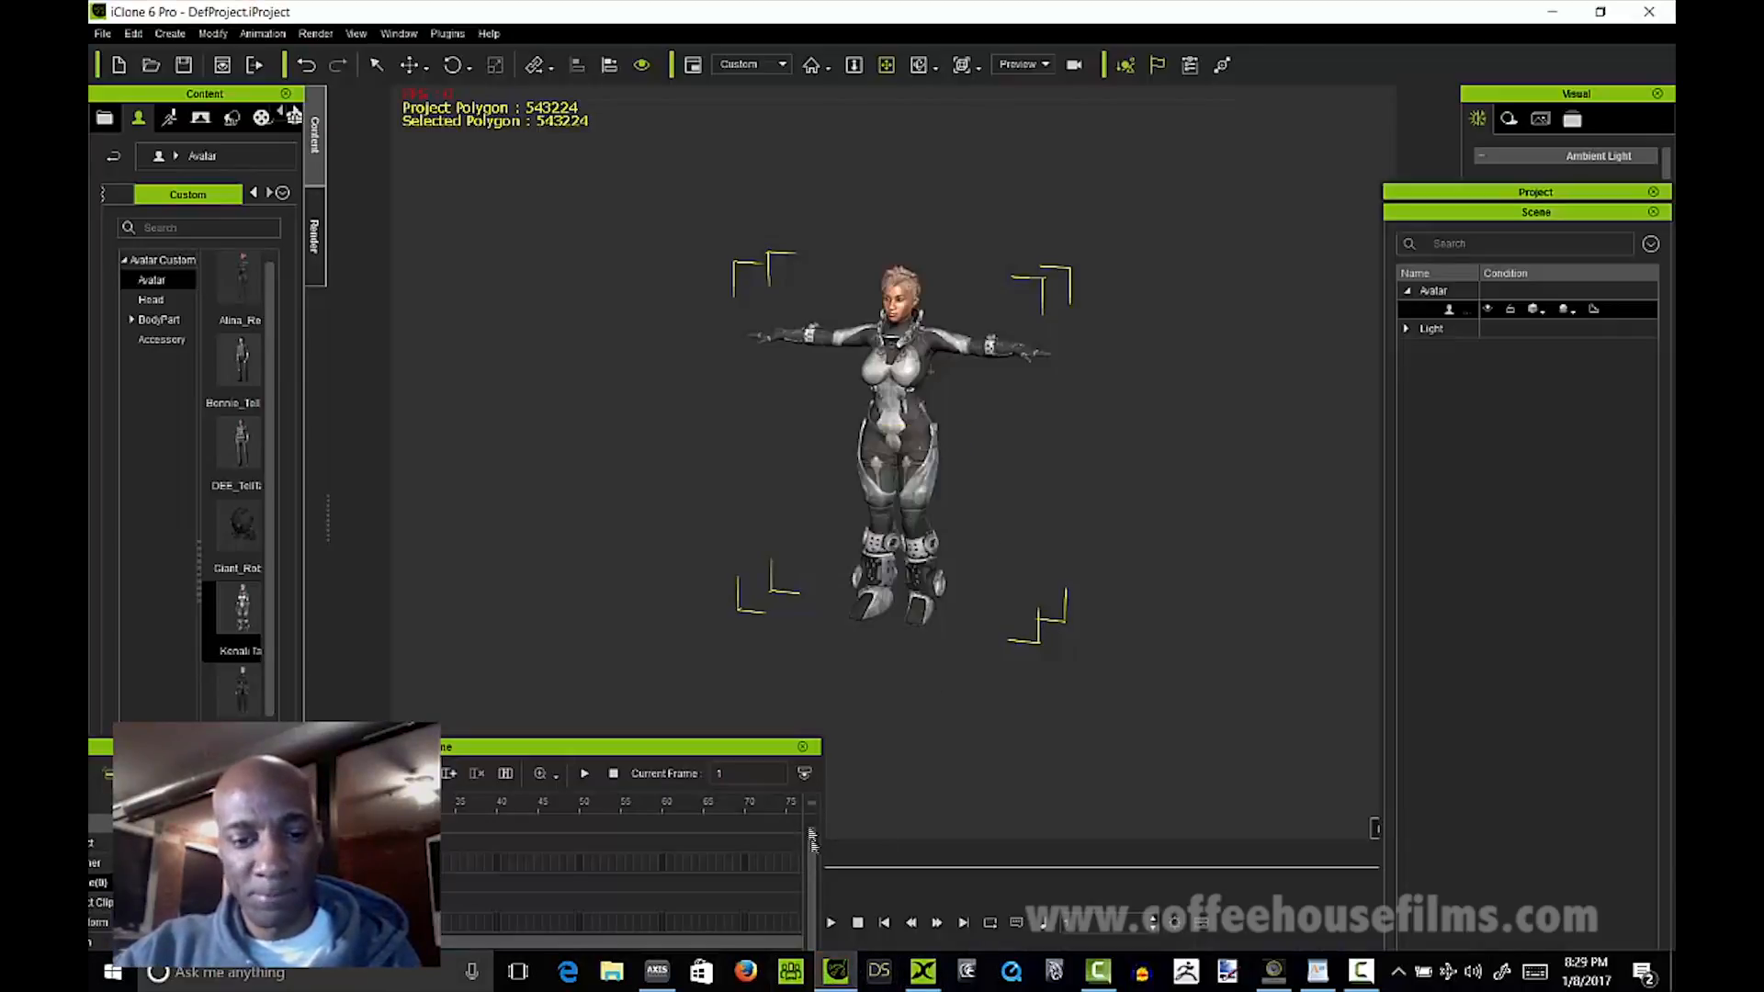
Step: Move the floating Timeline window clear of the playback bar and set the project's total frames to 33000
drag(735, 748, 514, 863)
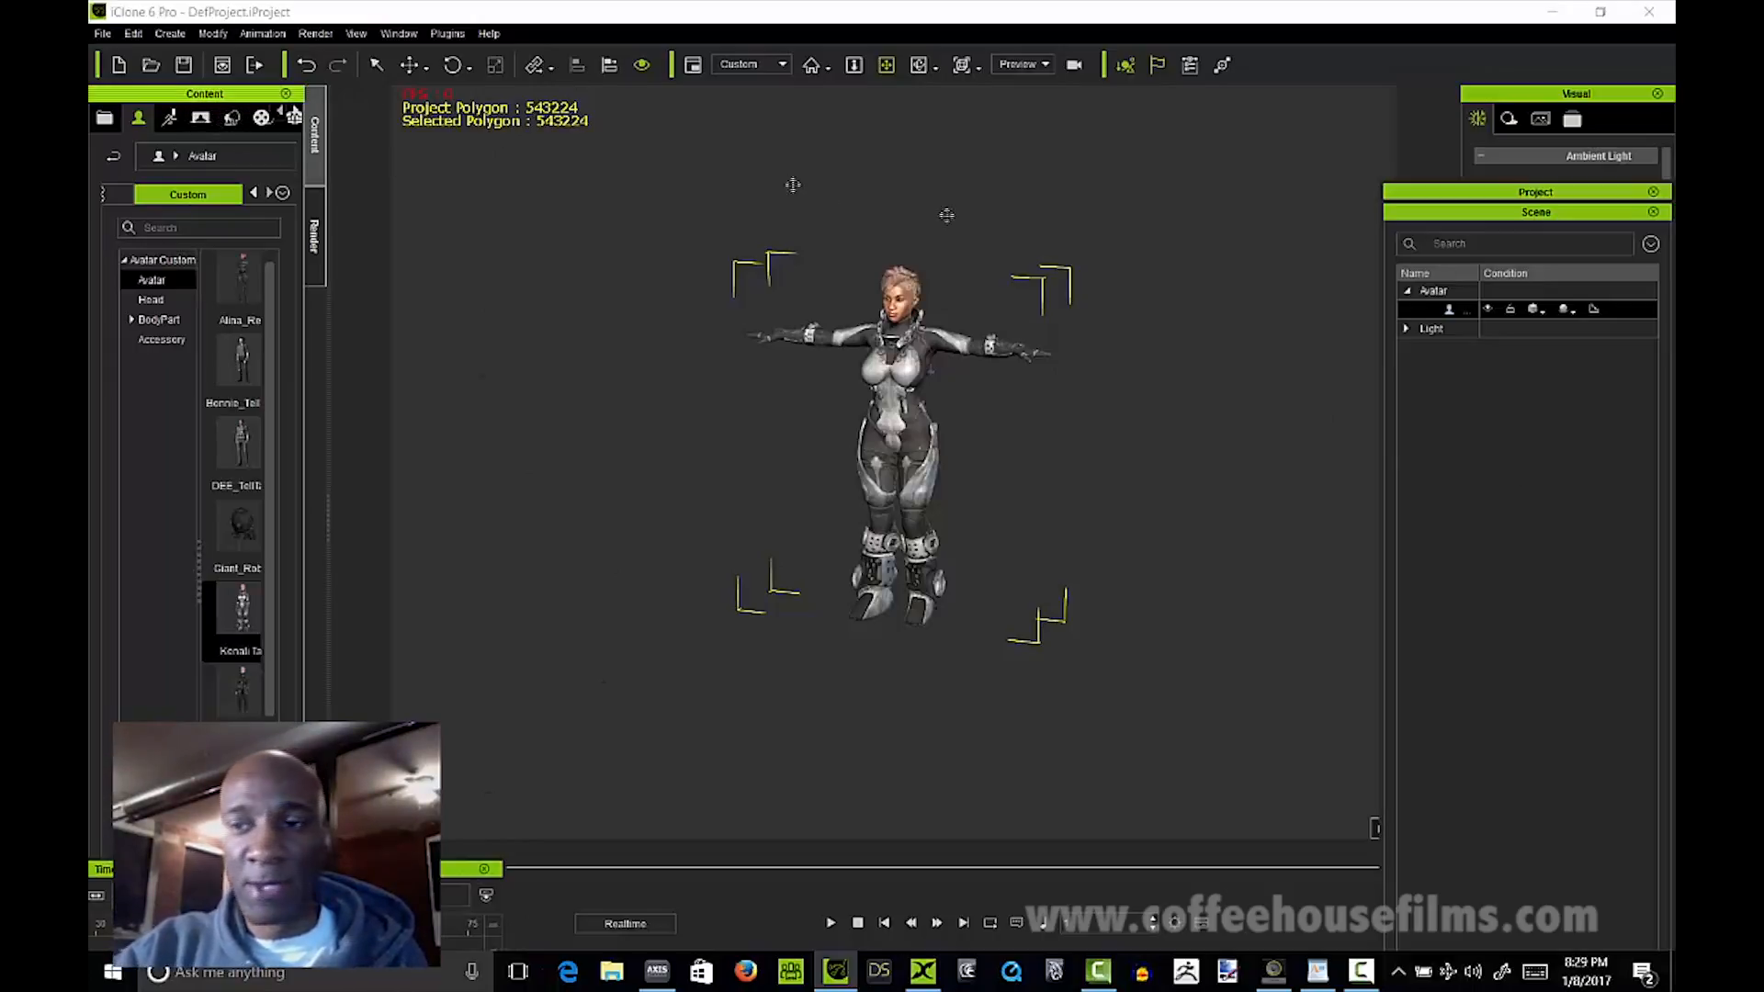
click(1505, 237)
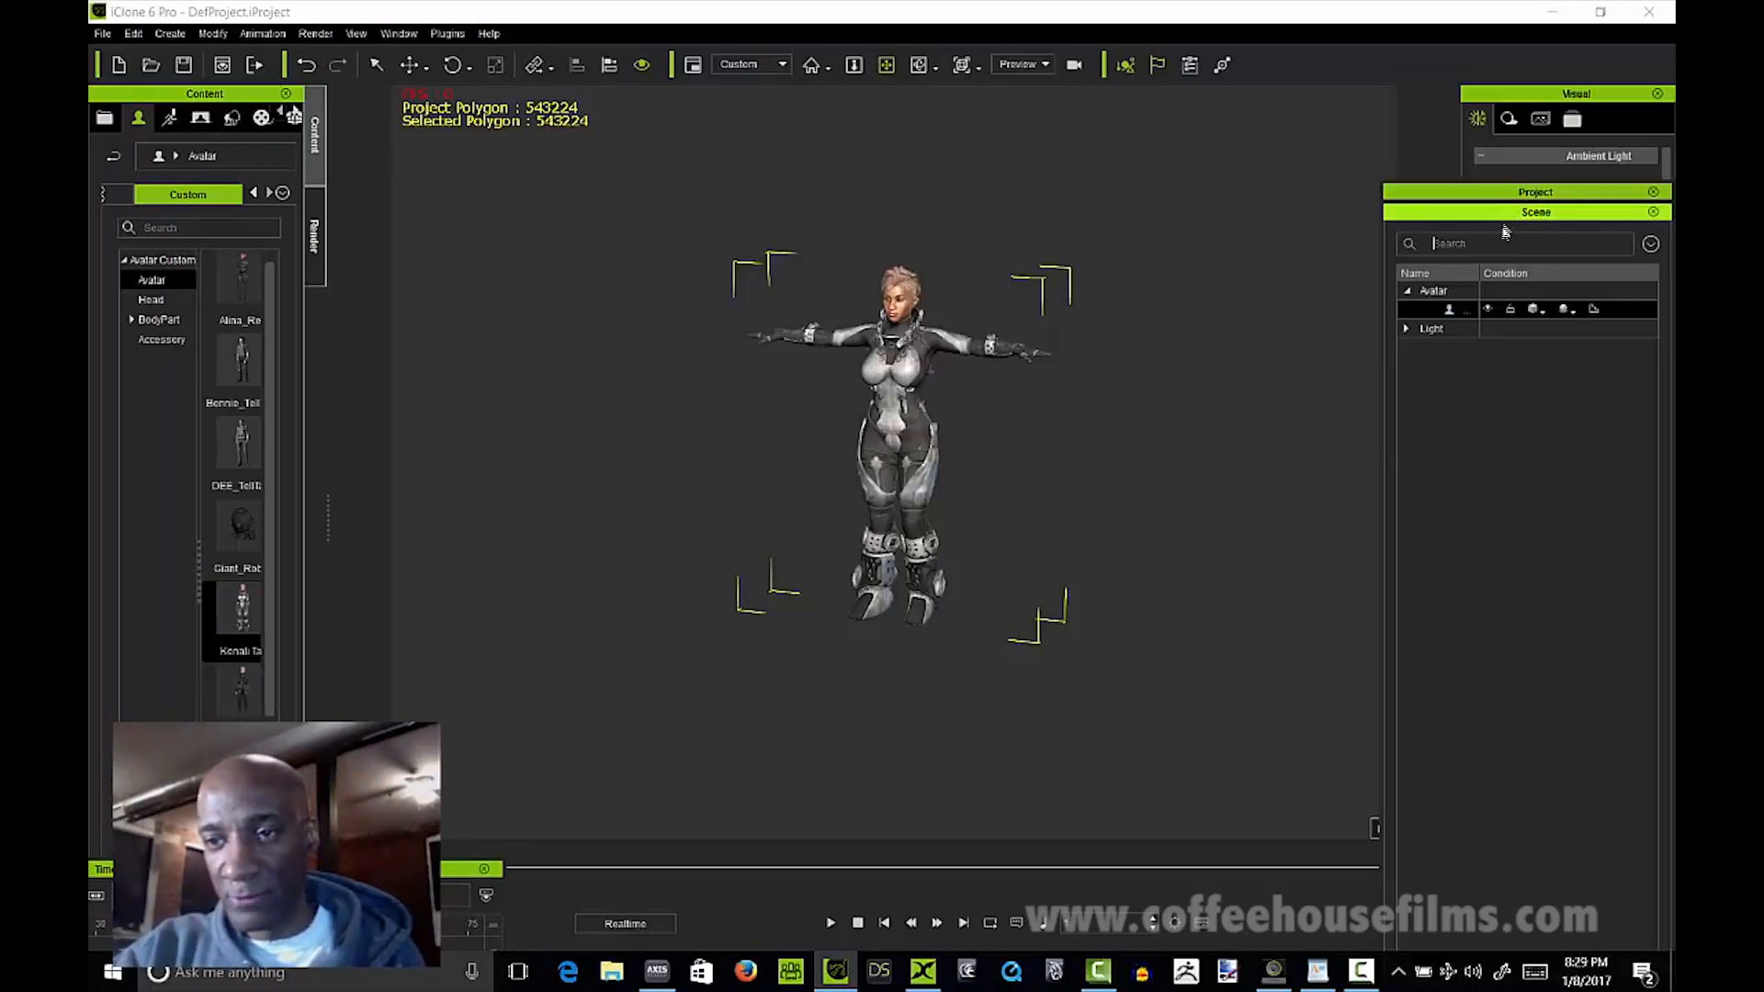
click(1516, 192)
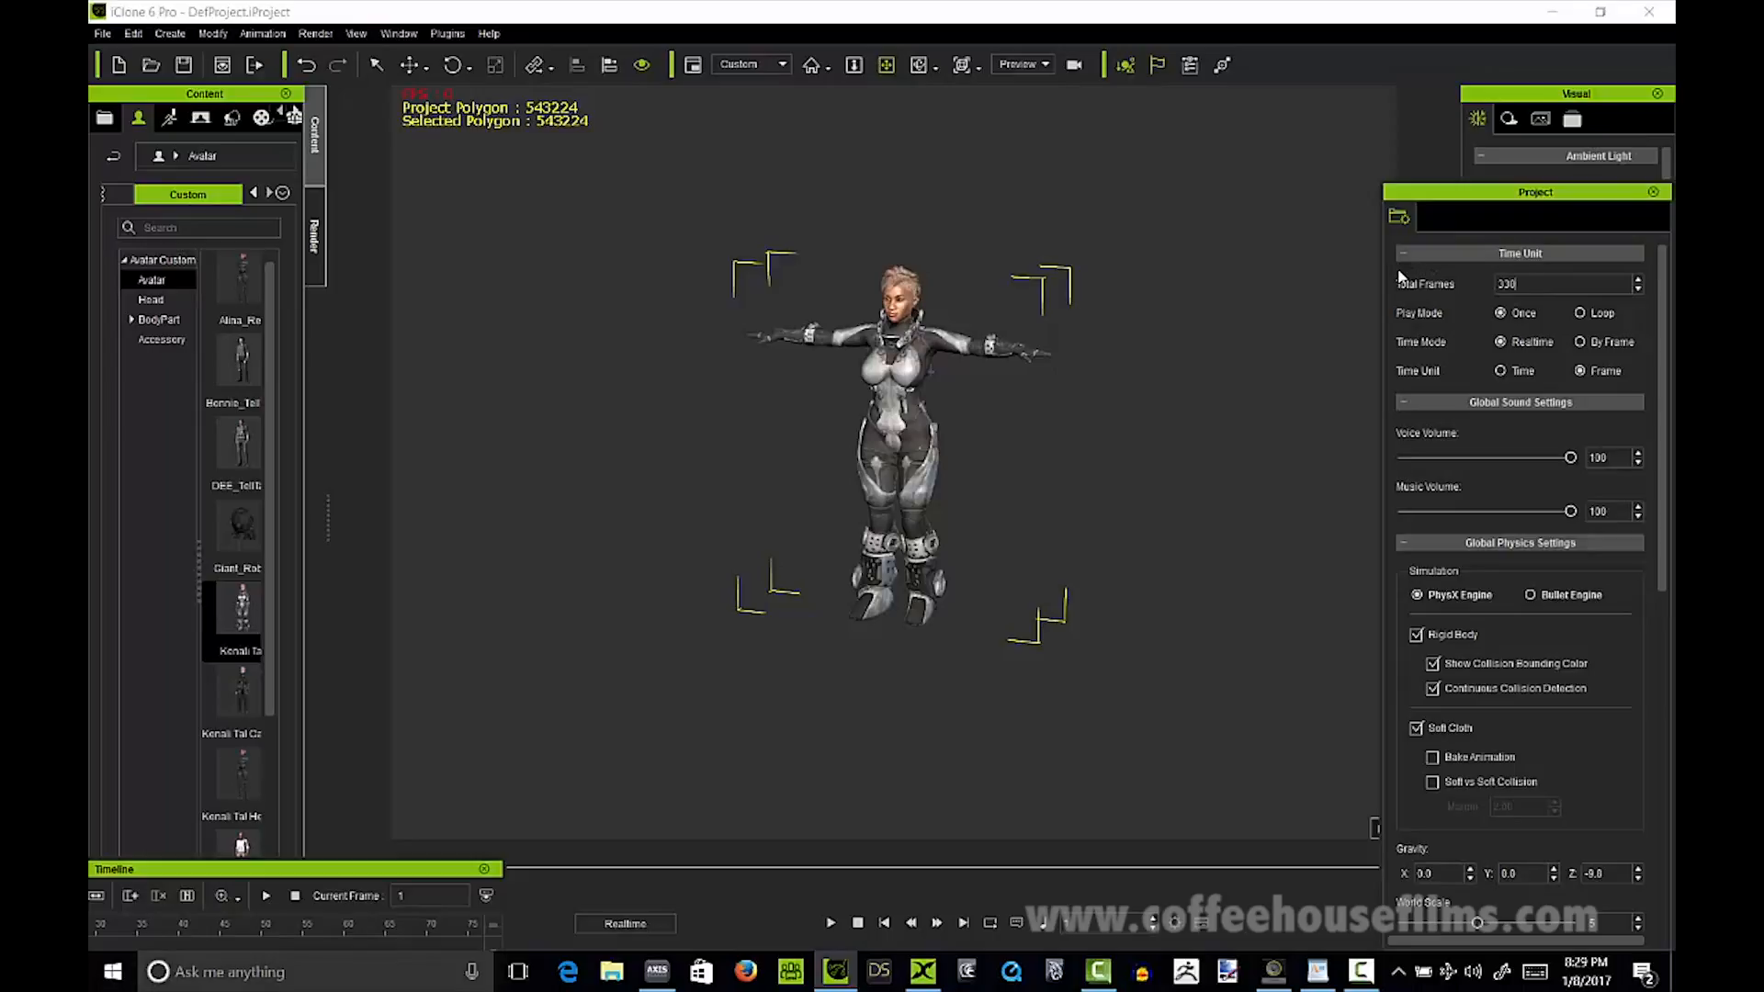
drag(319, 879, 291, 938)
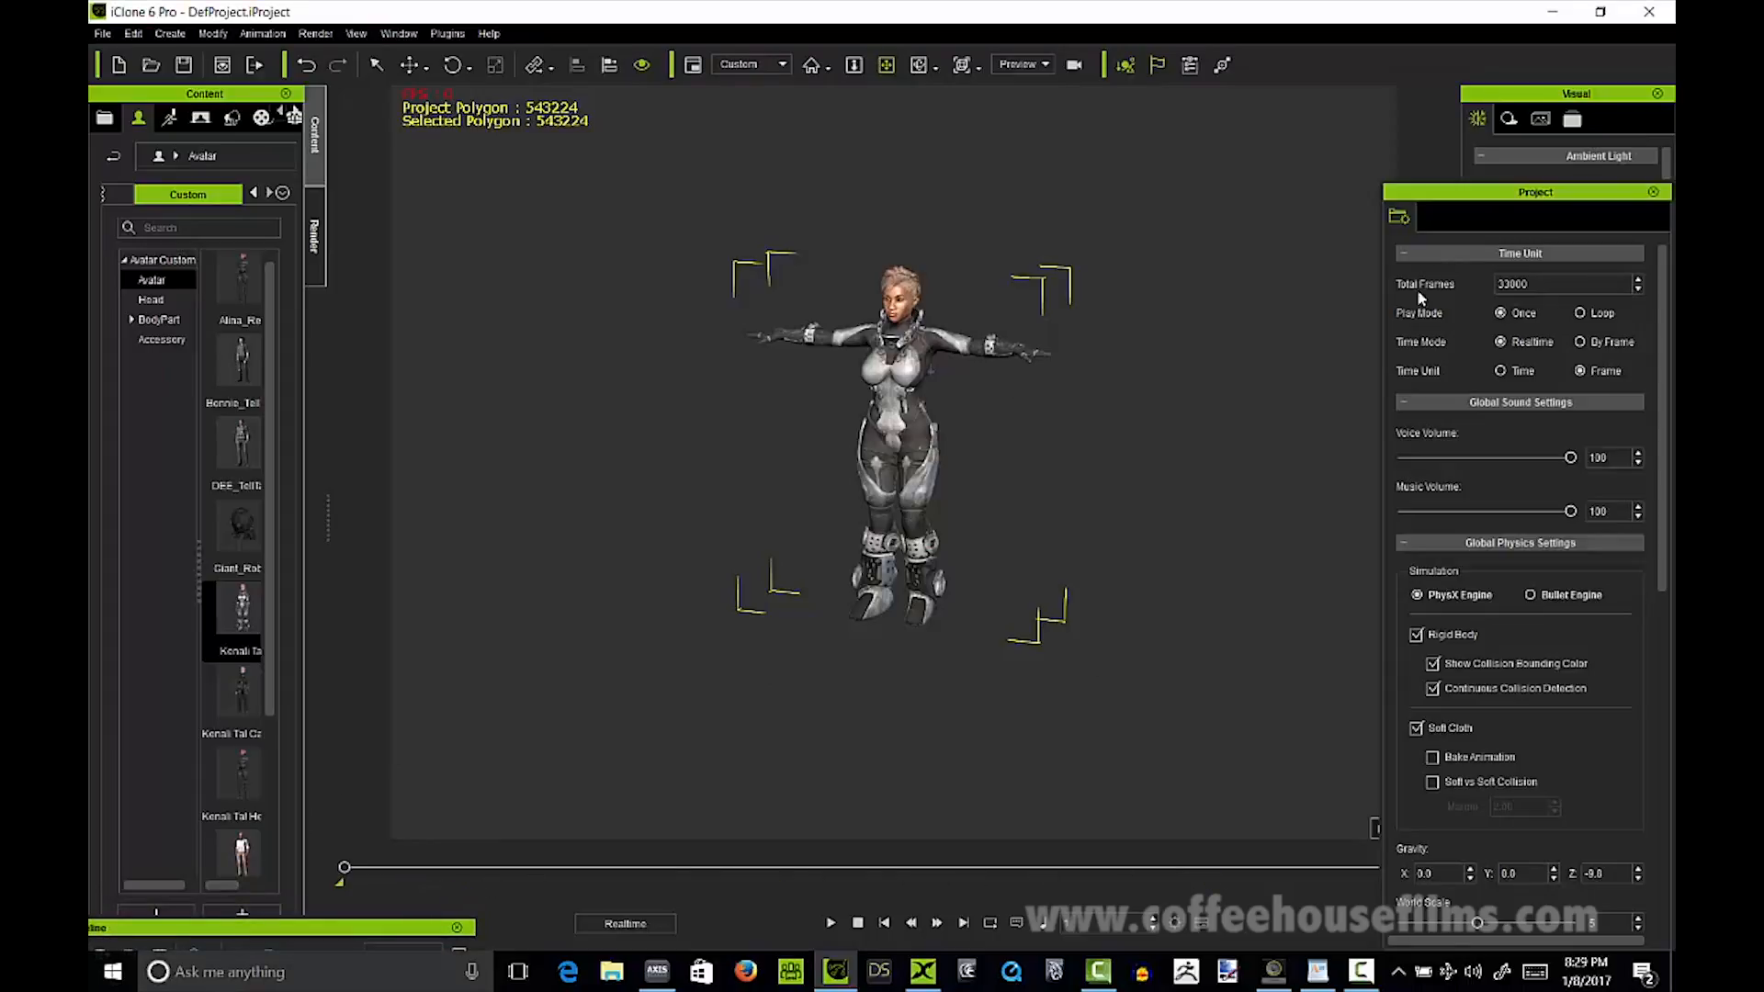
Step: Dock the floating Project panel and play back the applied motion on the avatar
double_click(1457, 194)
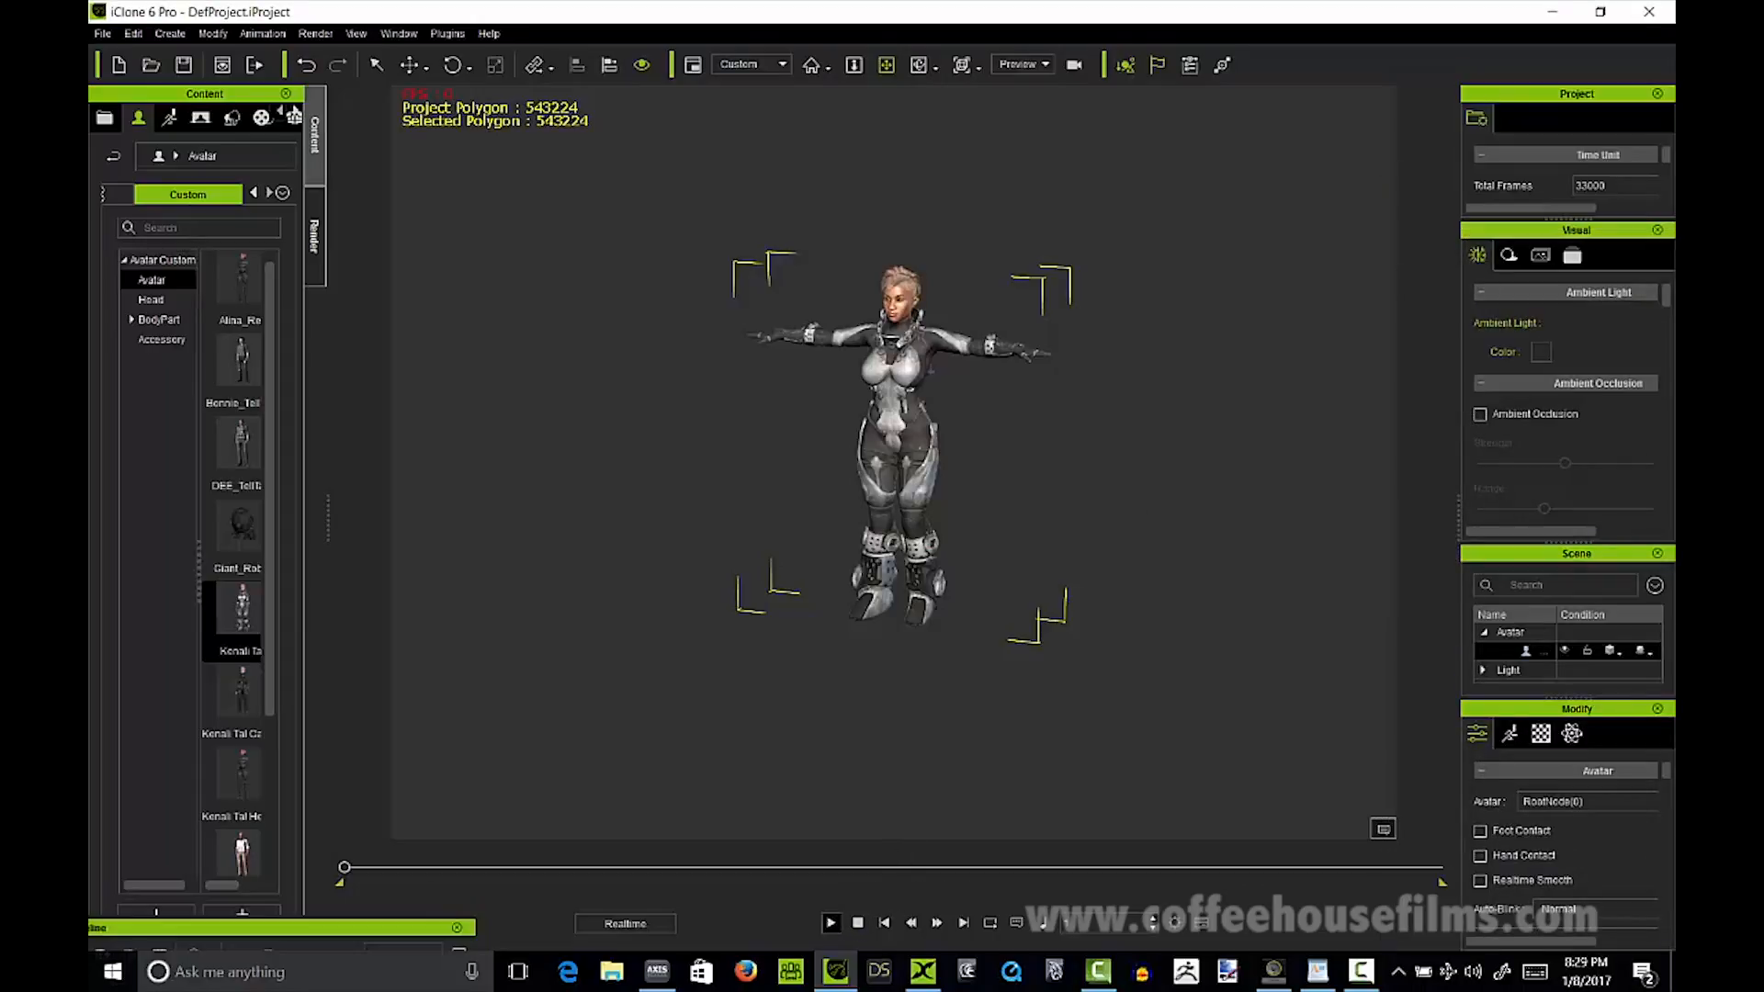
key(space)
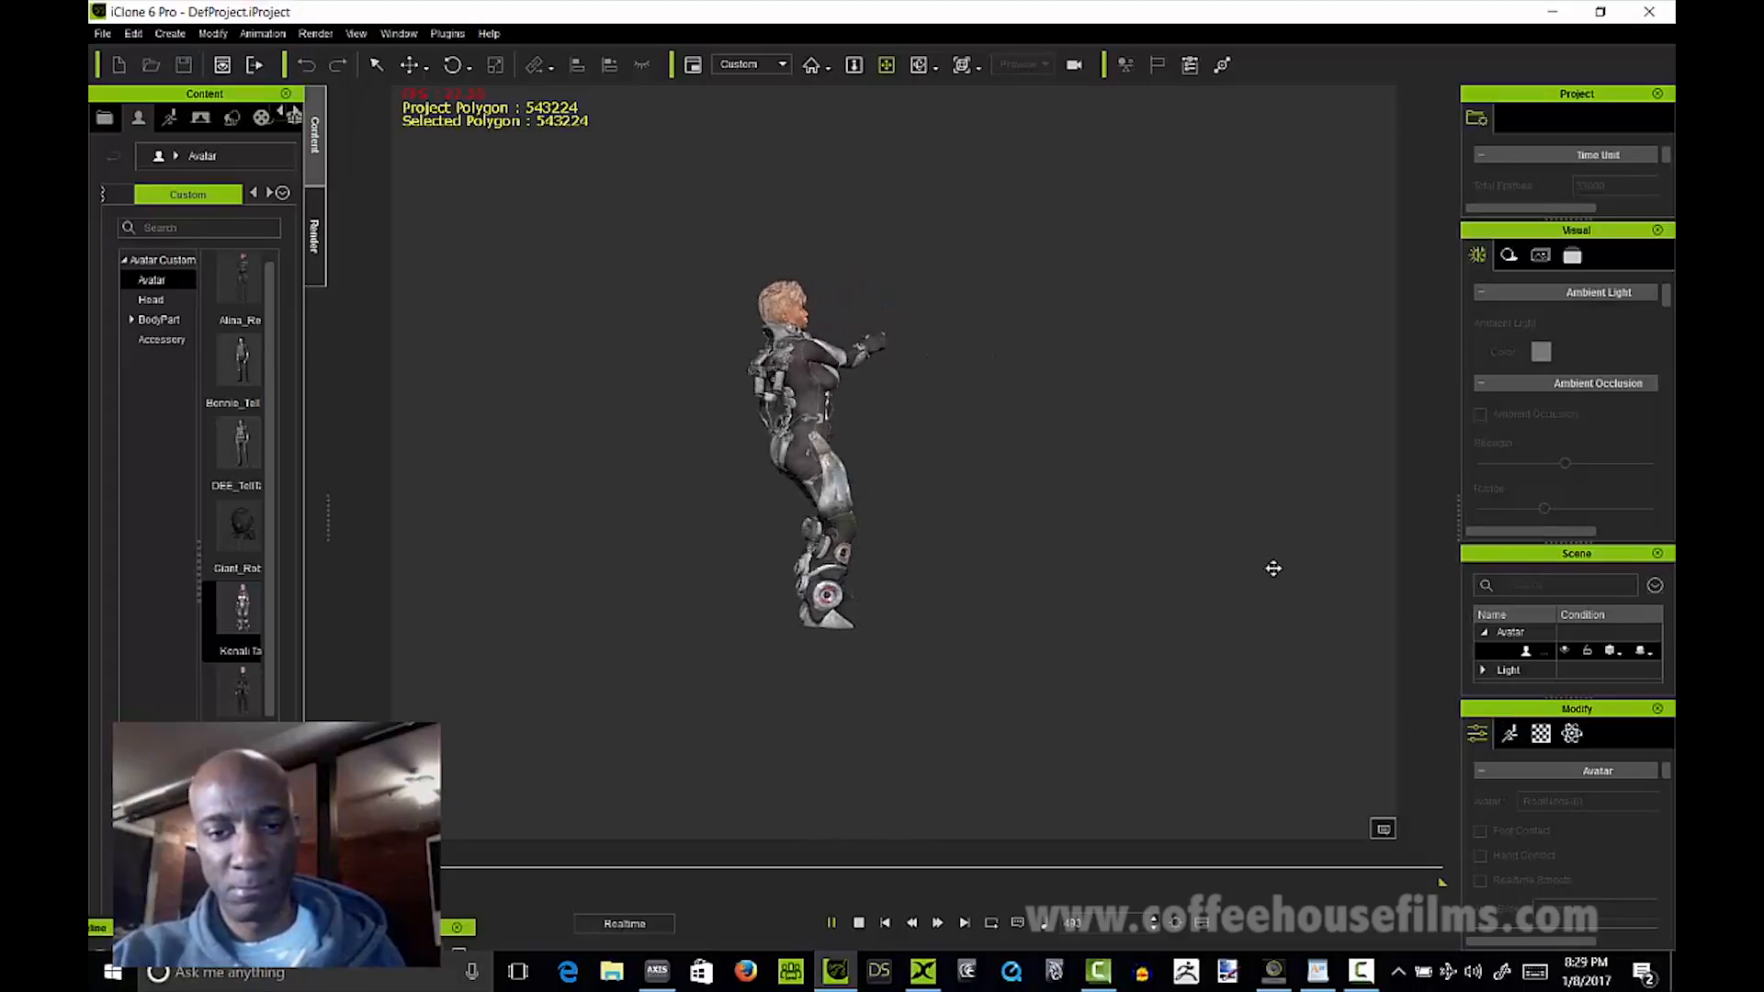
scroll(1263, 570, up, 5)
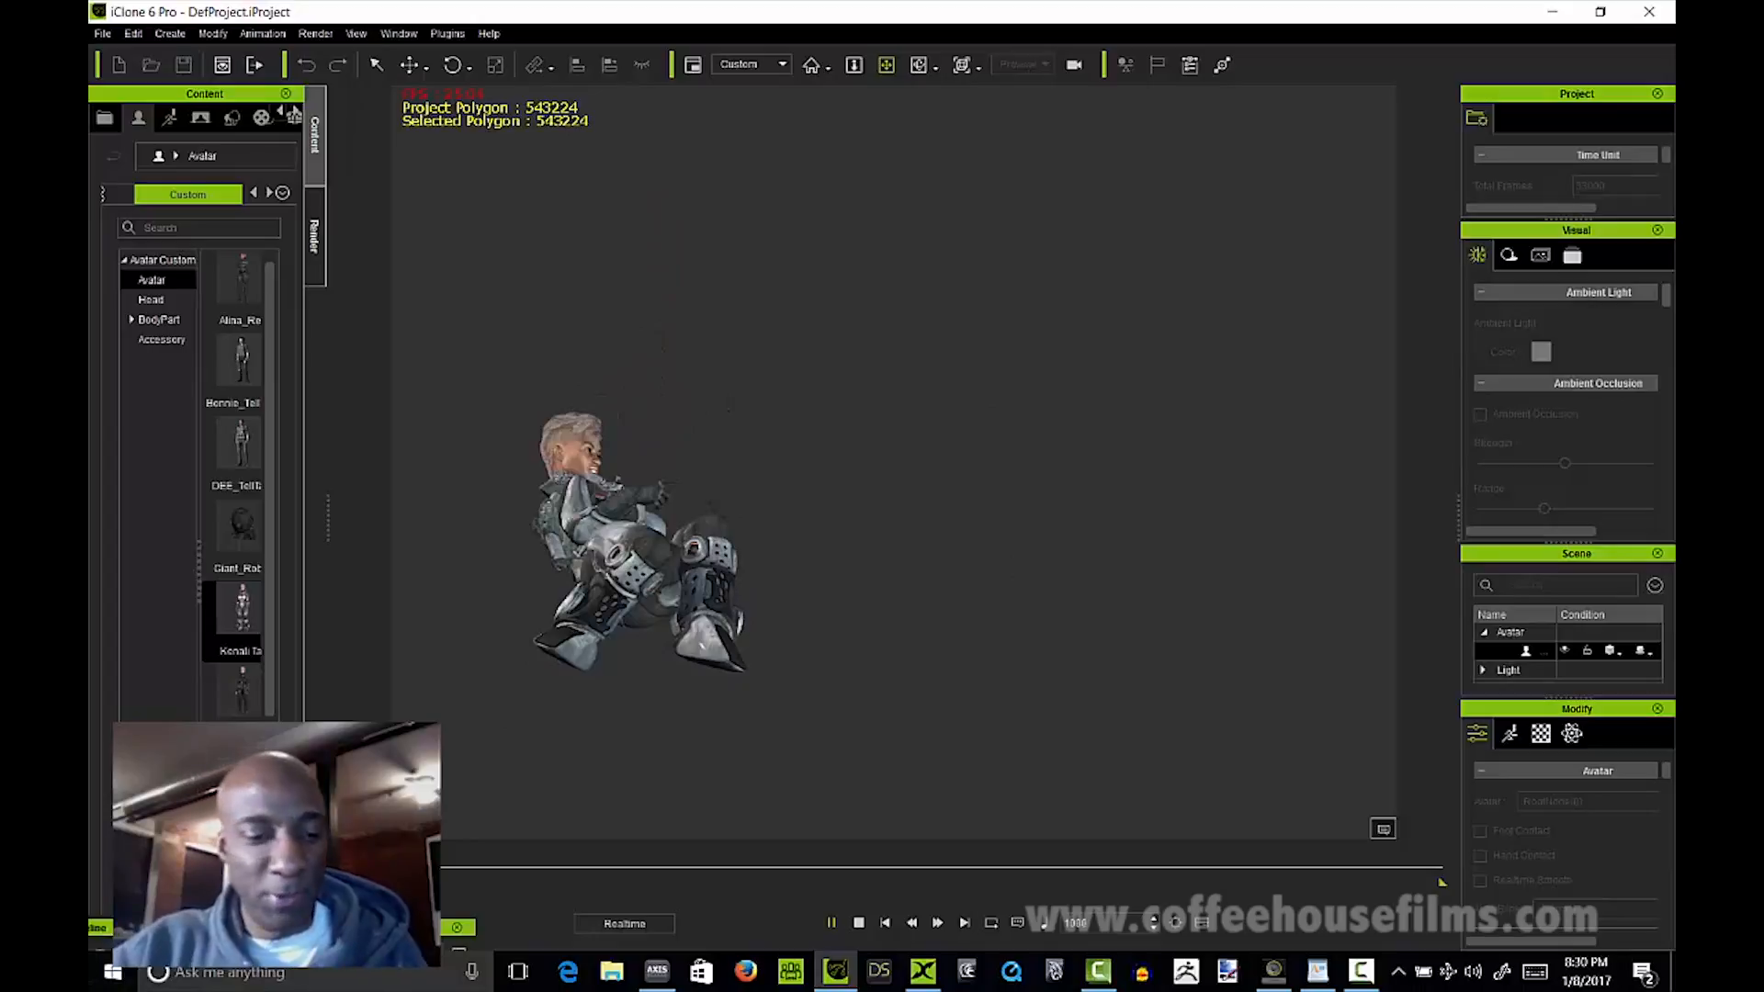
click(833, 925)
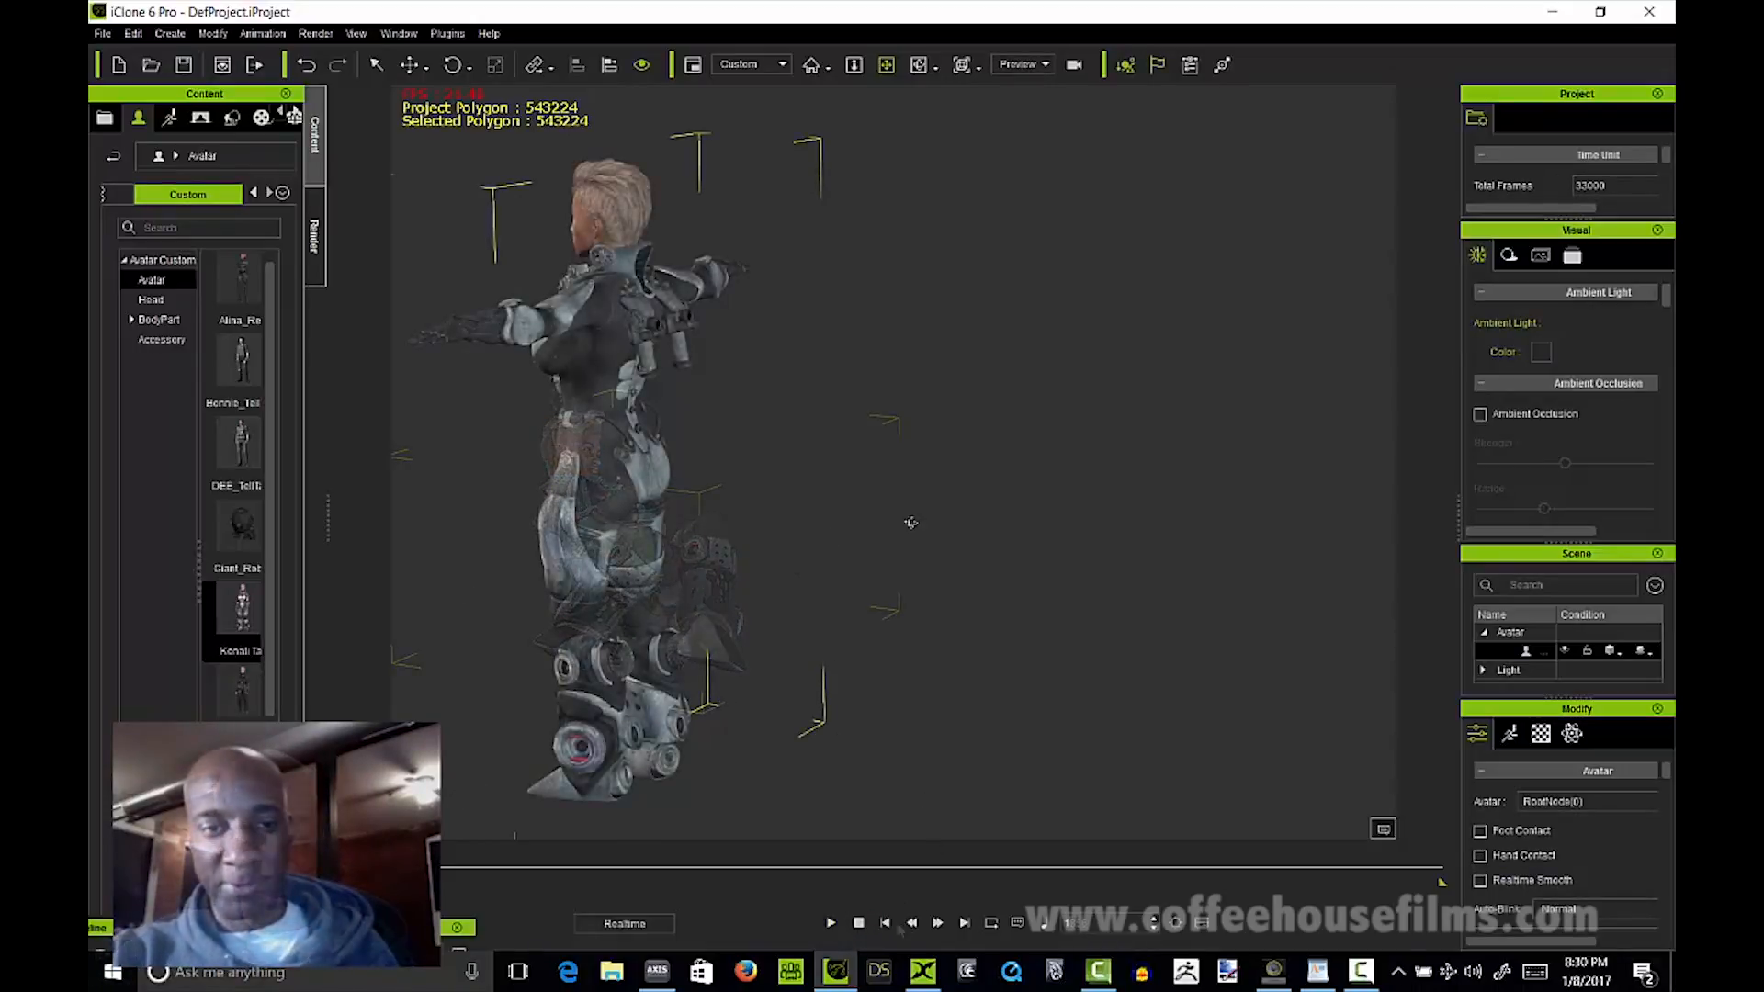
Step: Reframe the viewport to show the whole avatar from the front
right_drag(1155, 469, 811, 524)
right_drag(965, 485, 1047, 424)
middle_drag(1047, 423, 1122, 405)
key(super)
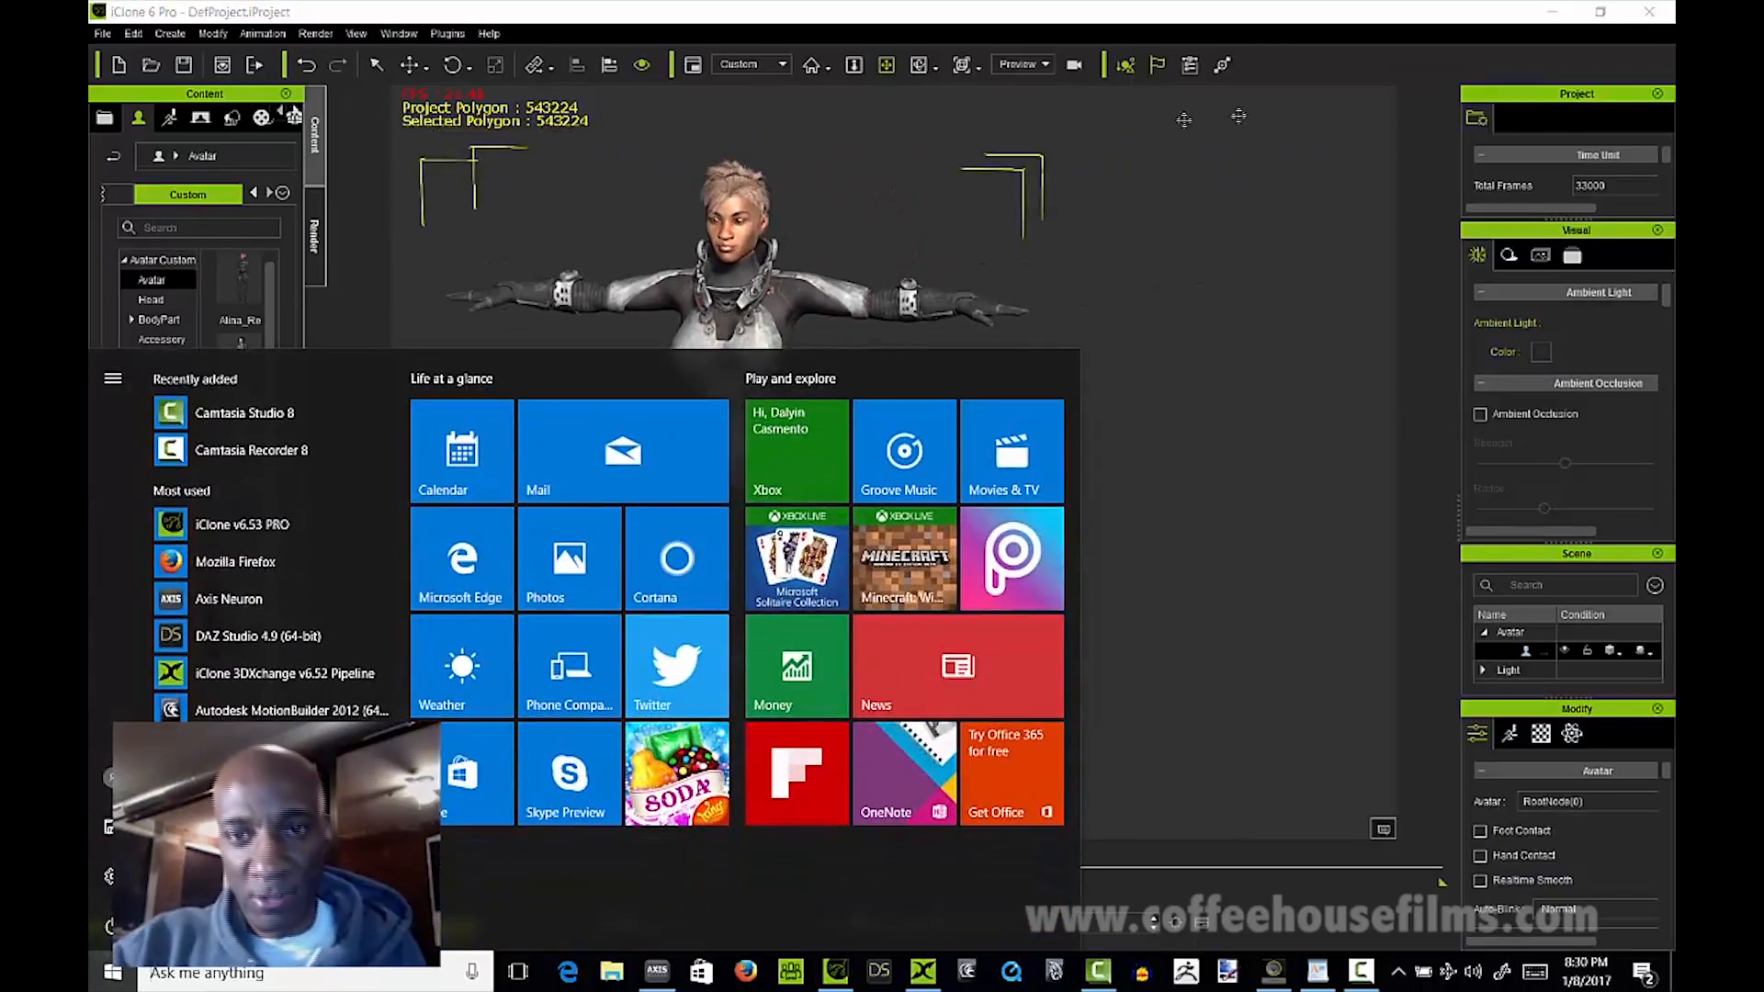
click(1265, 21)
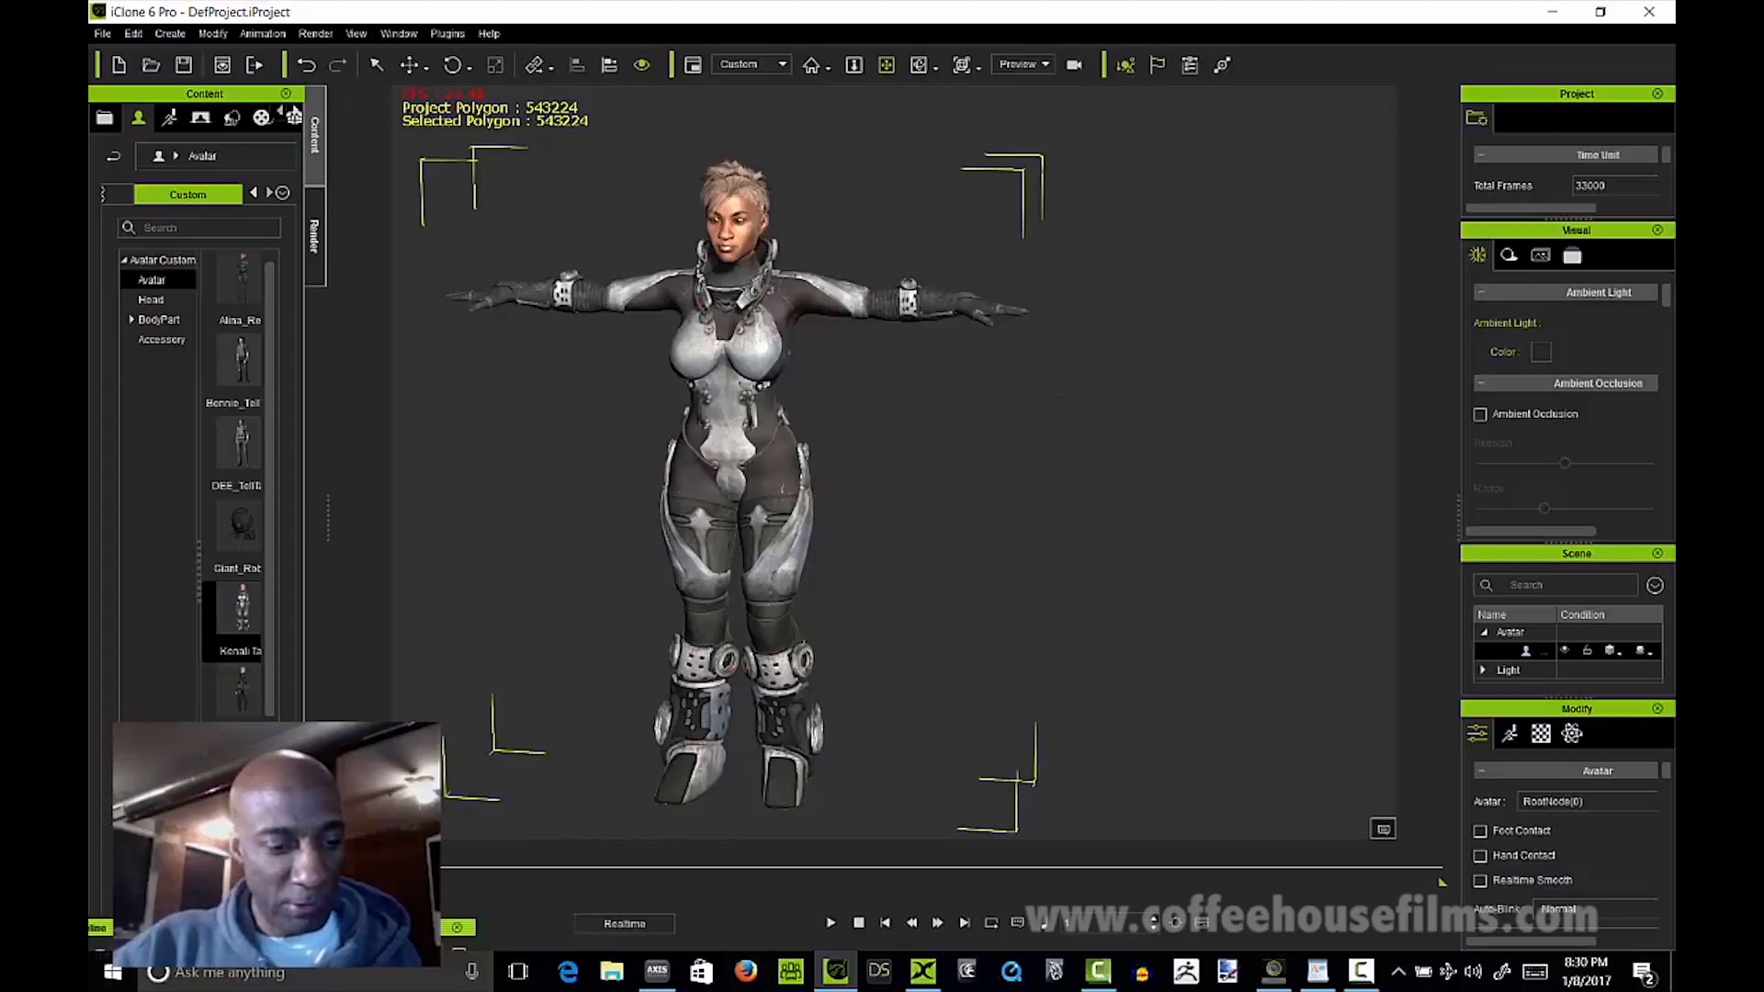
Step: Bring the Timeline window into view and rename the avatar from RootNode(0) to Kenali Tal
drag(278, 926, 905, 398)
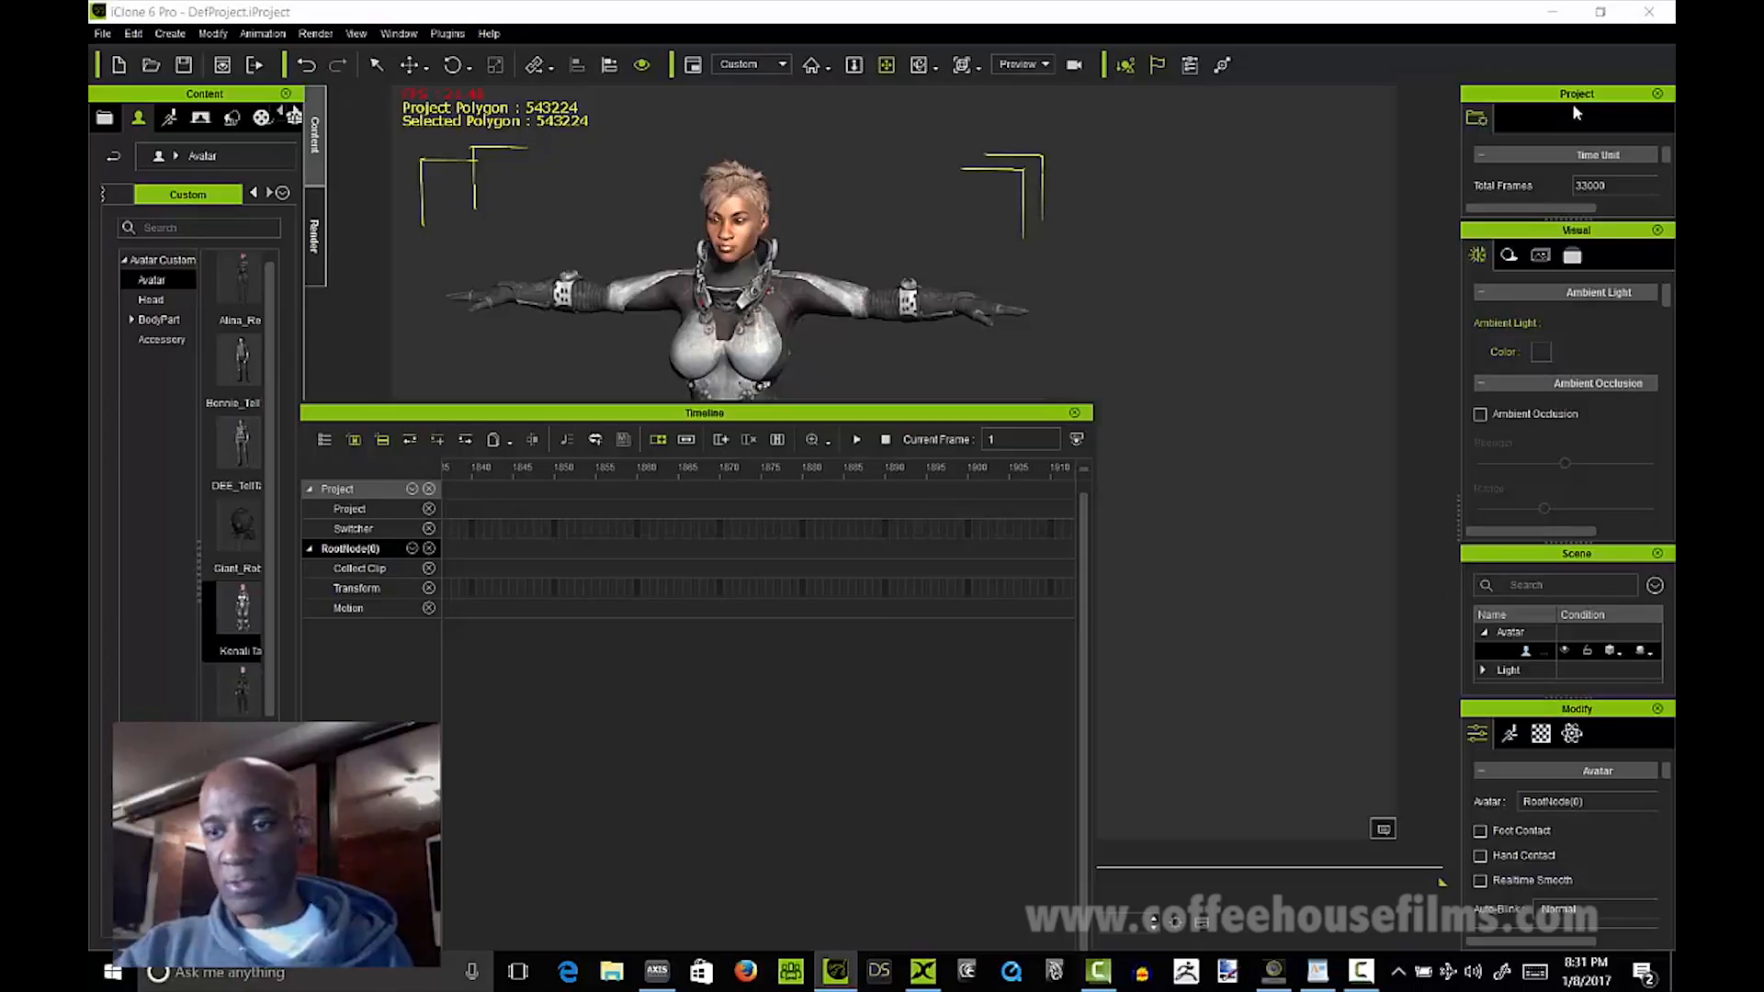
drag(1529, 703, 1418, 382)
drag(1365, 465, 1356, 451)
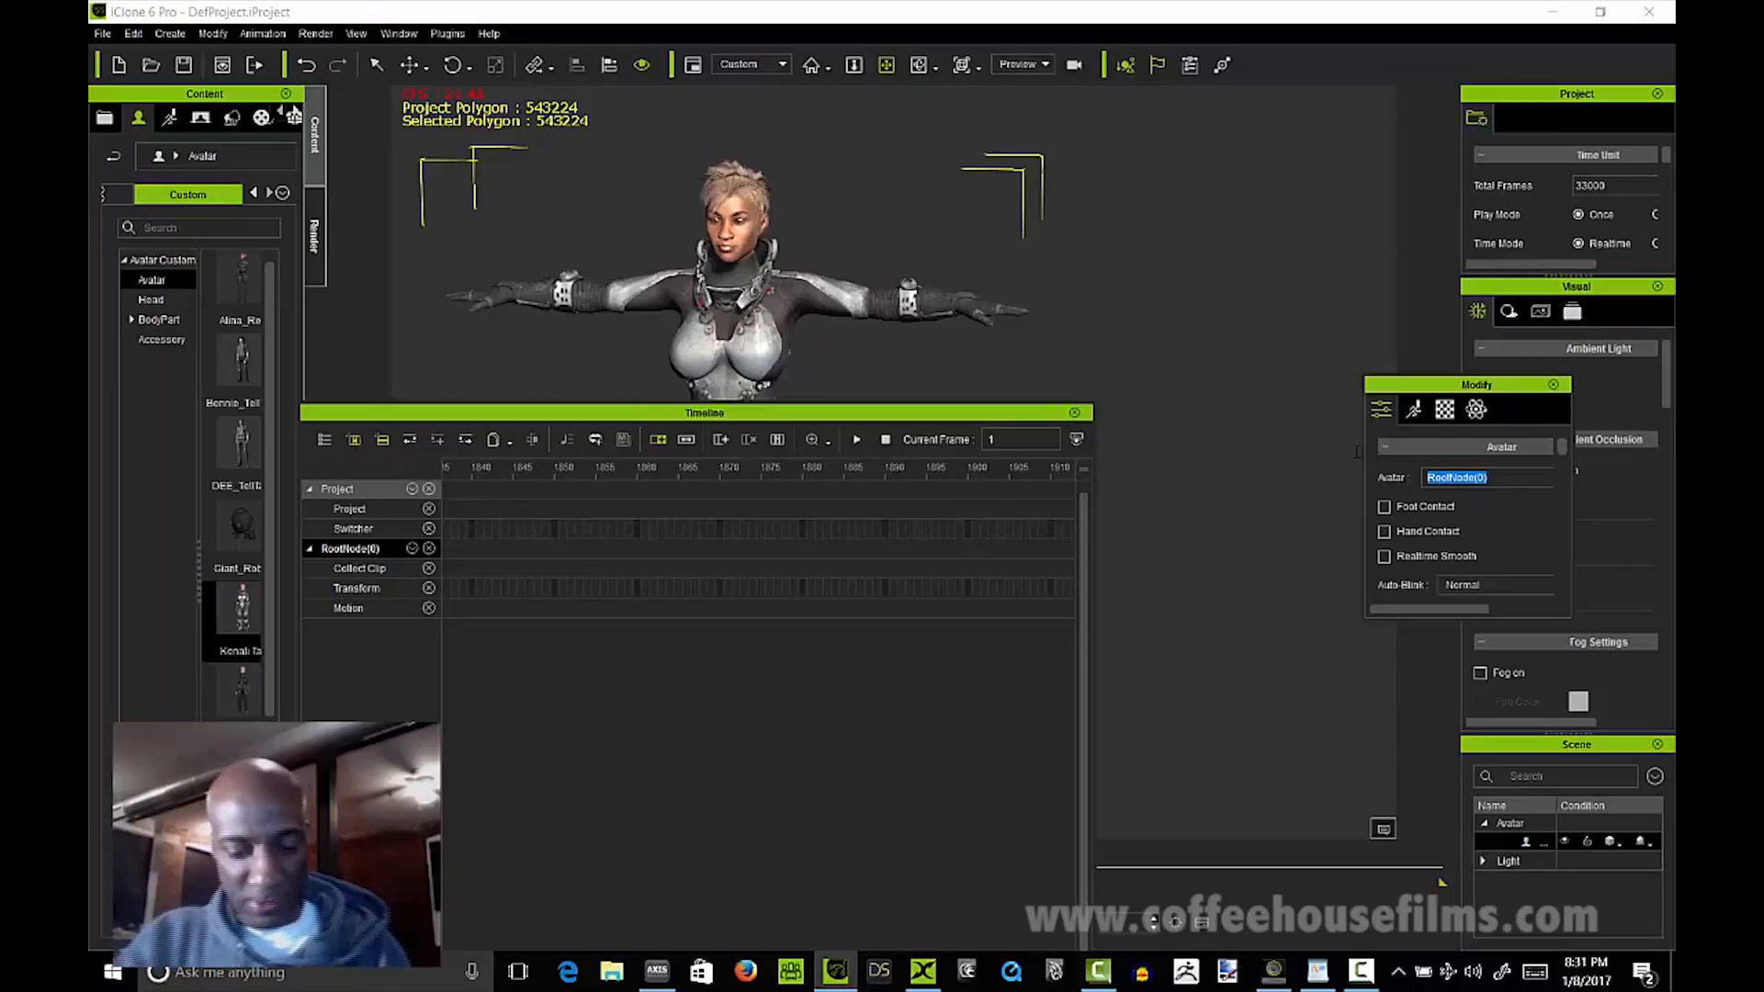
text(Kenali Tal)
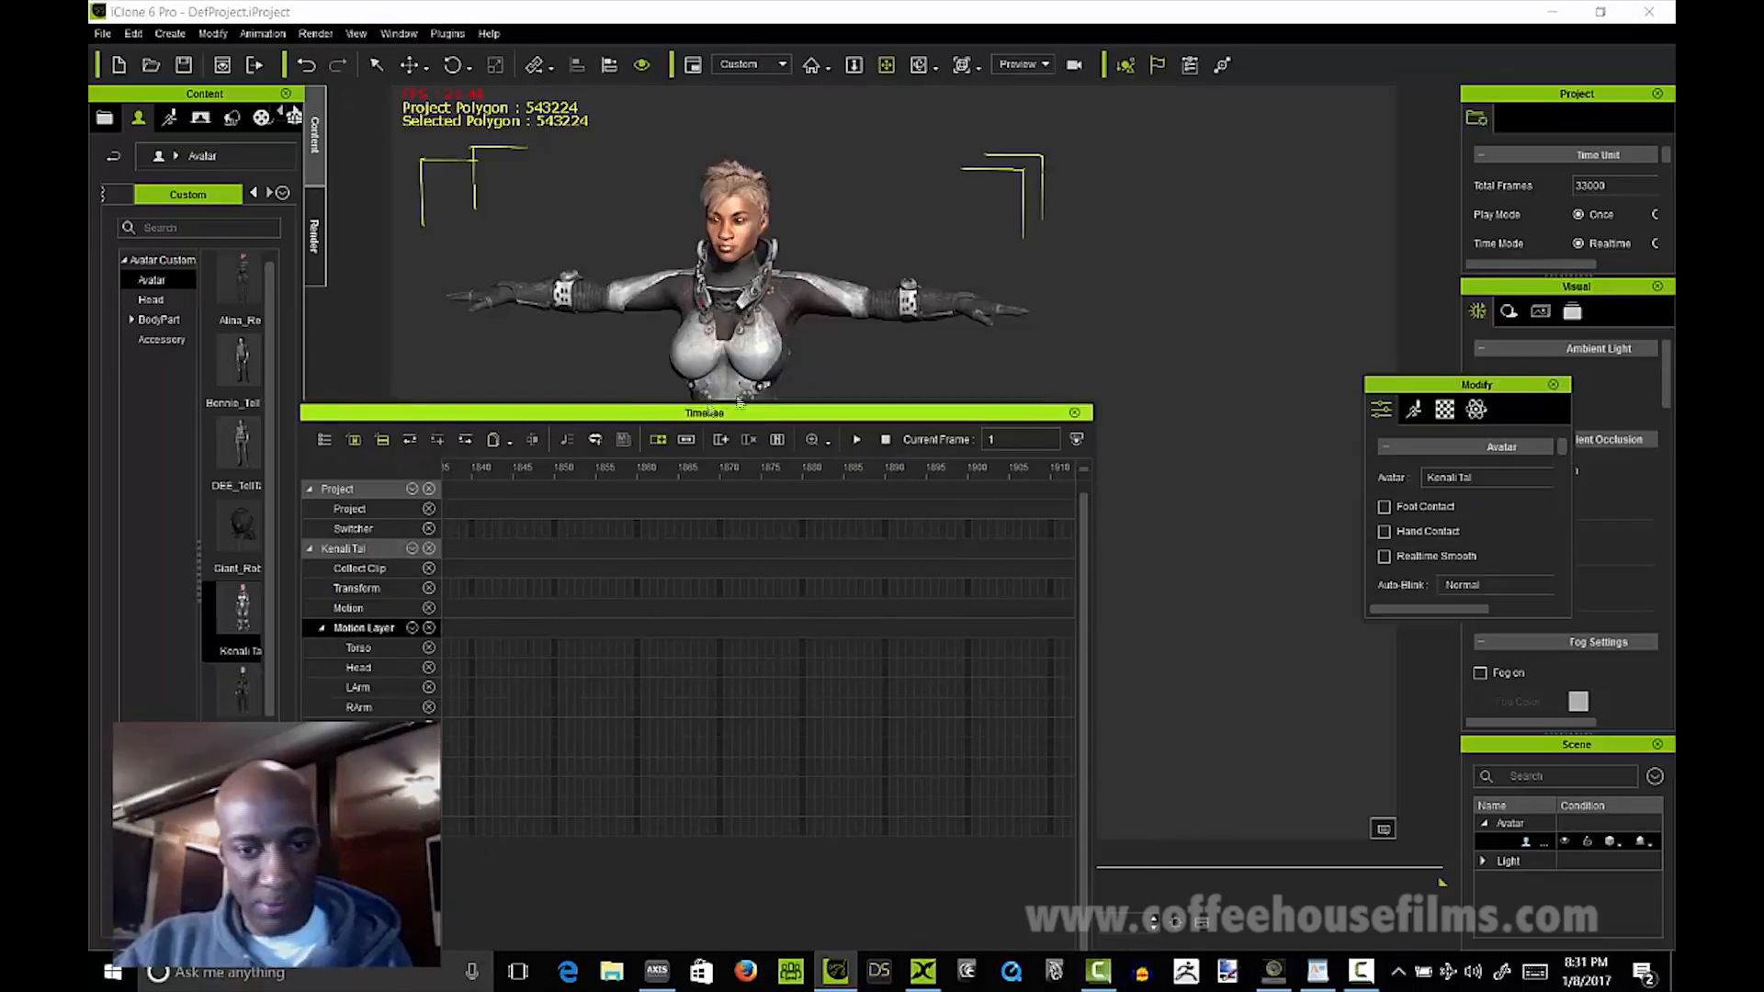
Step: Reposition the Timeline window and widen it across the workspace, zooming its tracks out one level
drag(631, 413, 873, 237)
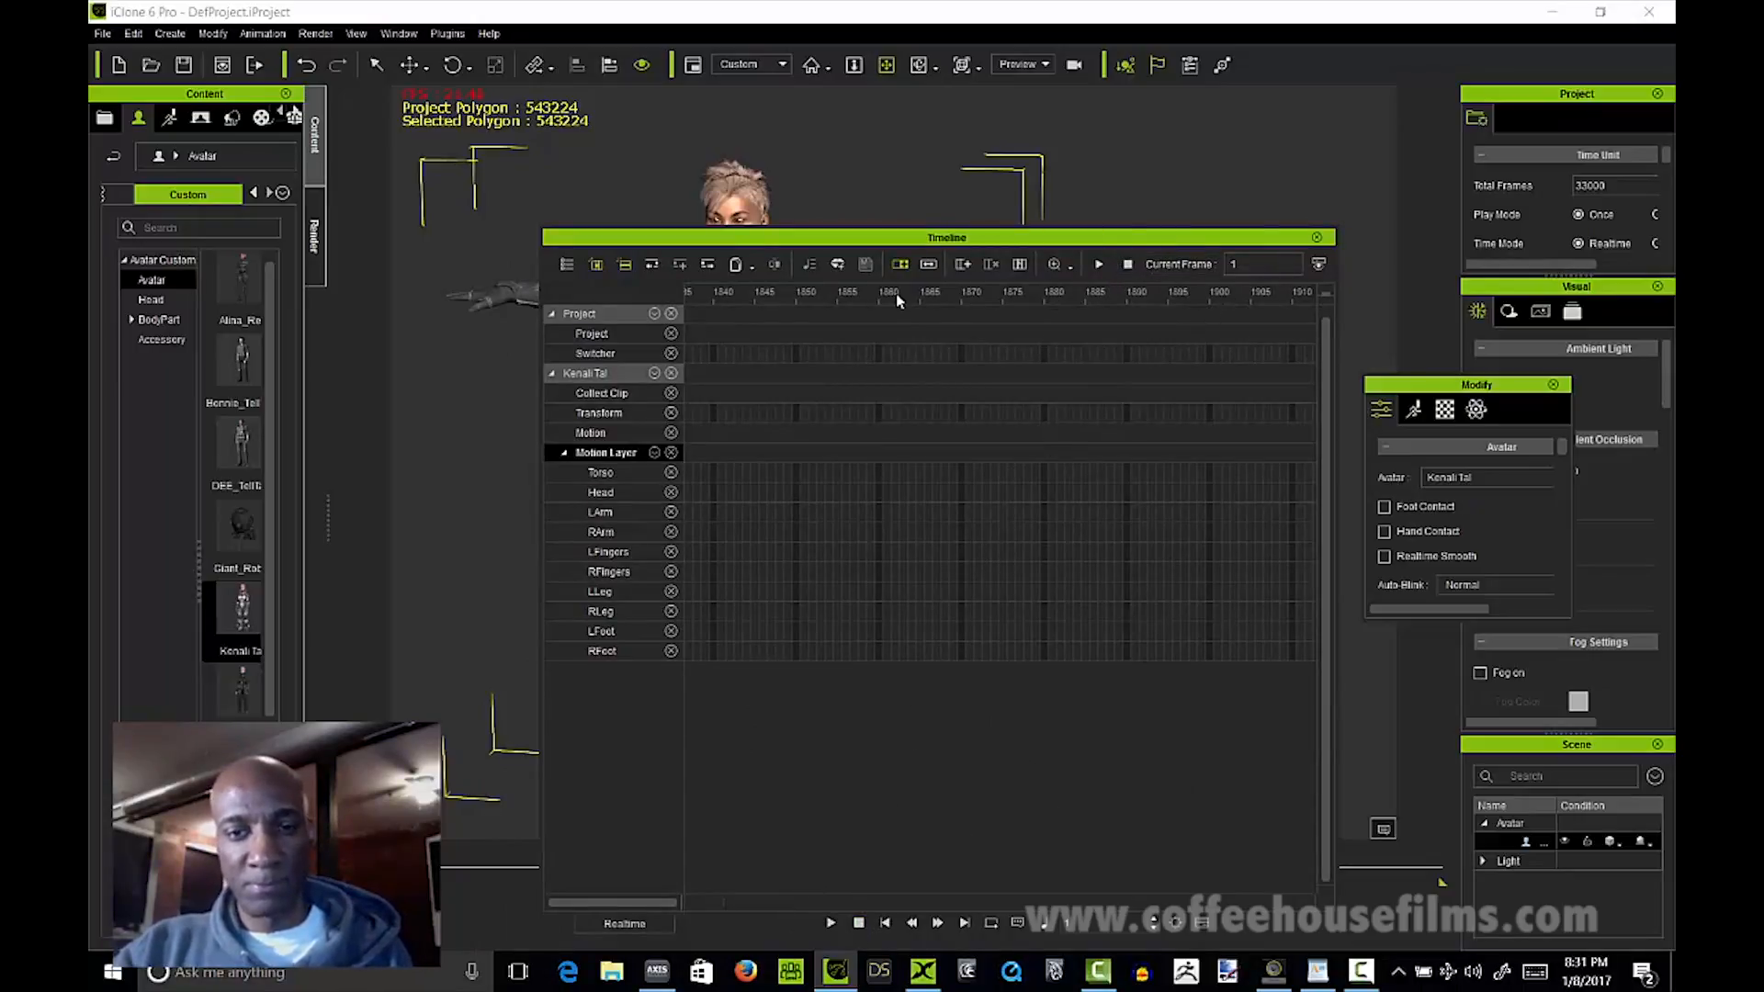
click(1069, 268)
click(1075, 322)
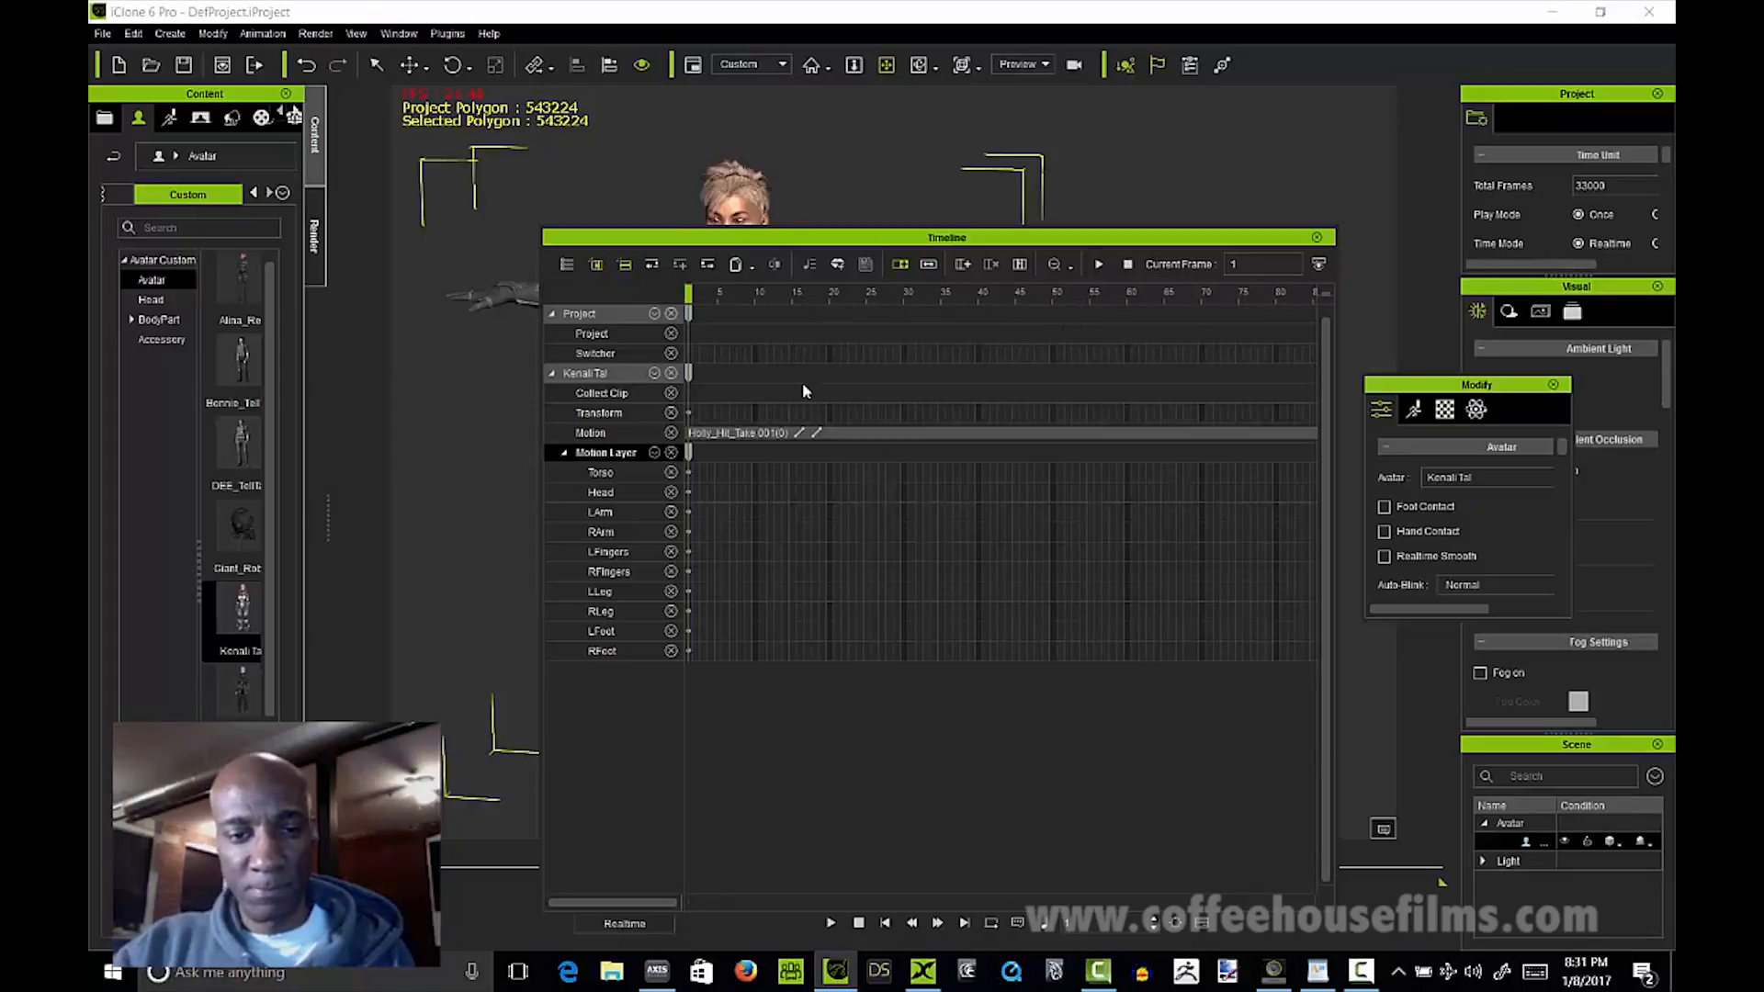
drag(893, 237, 597, 237)
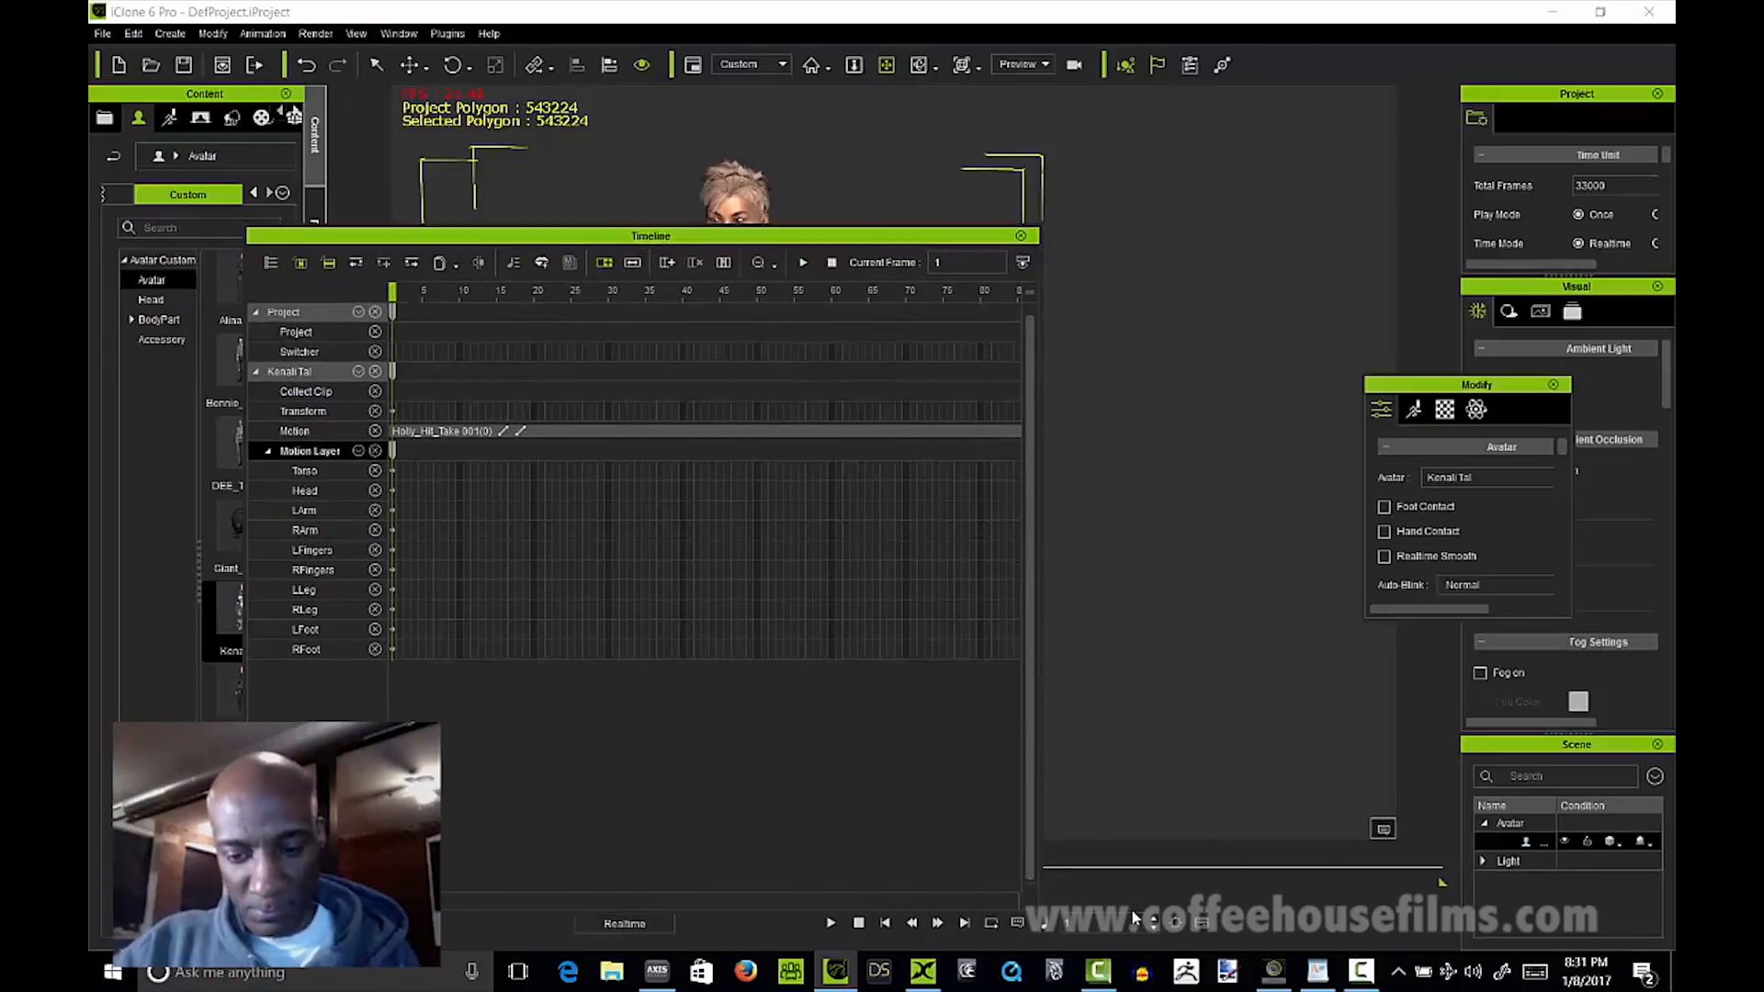
drag(1039, 914, 1628, 933)
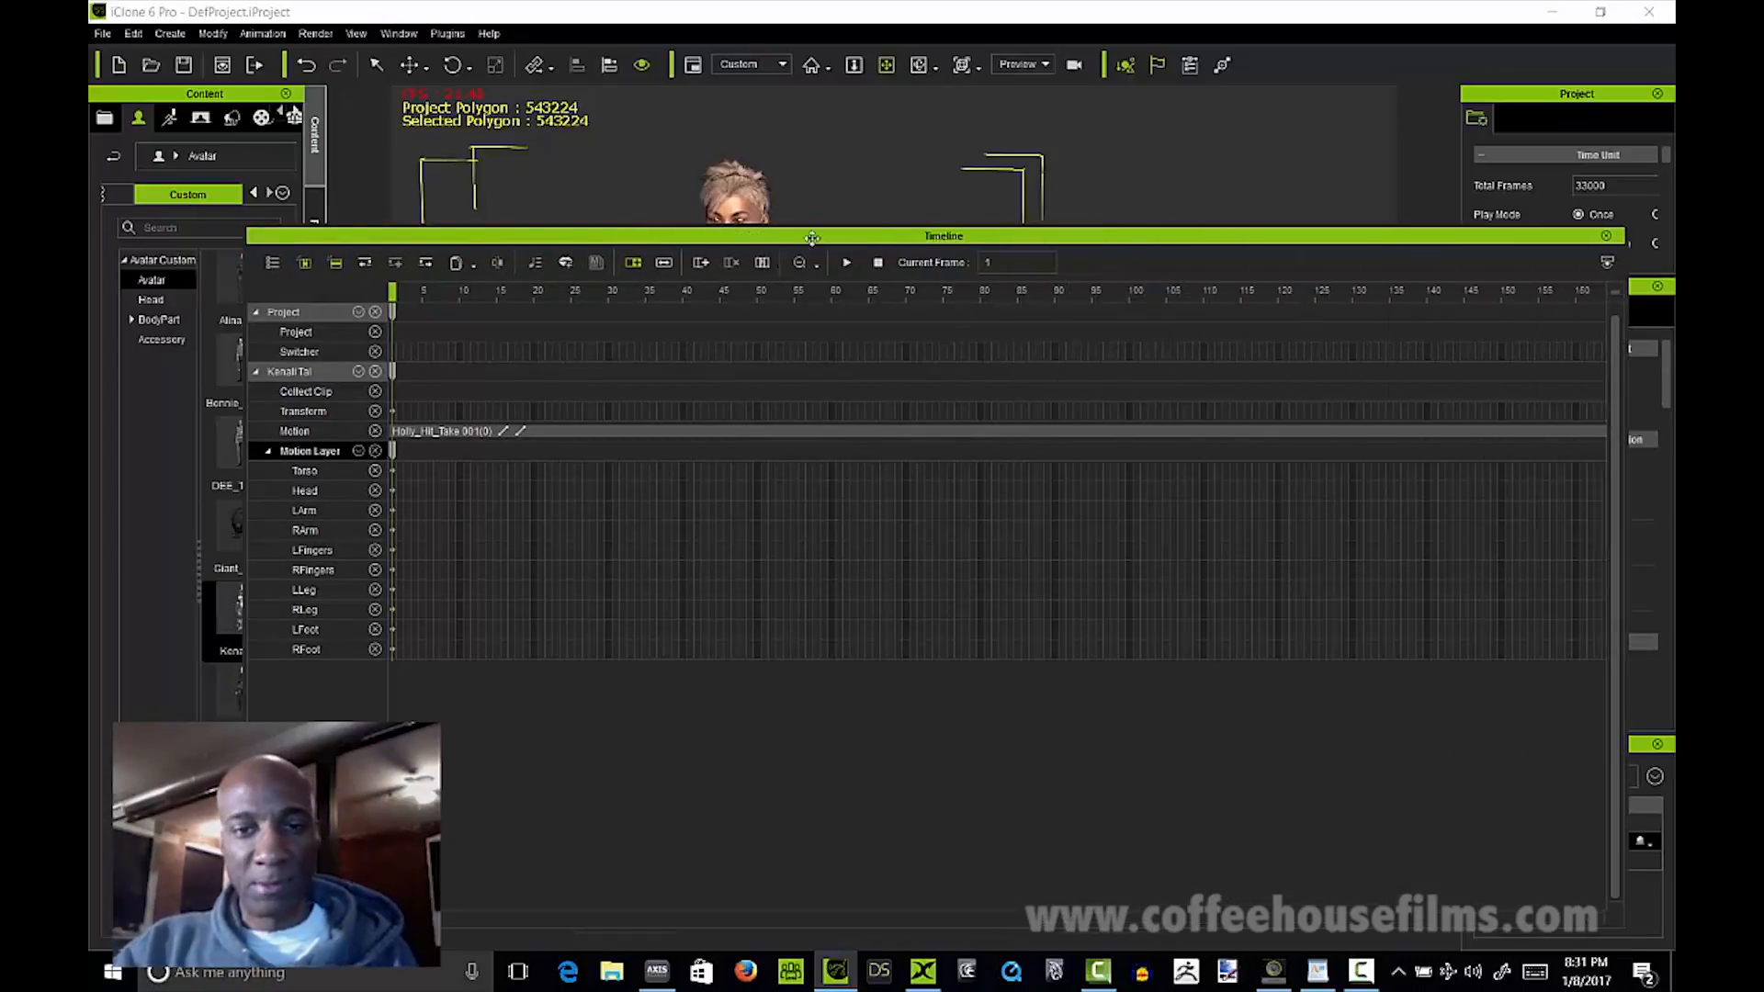
Step: Zoom out the timeline until the full length of the Holly_Hit_Take 001 motion clip fits
click(816, 265)
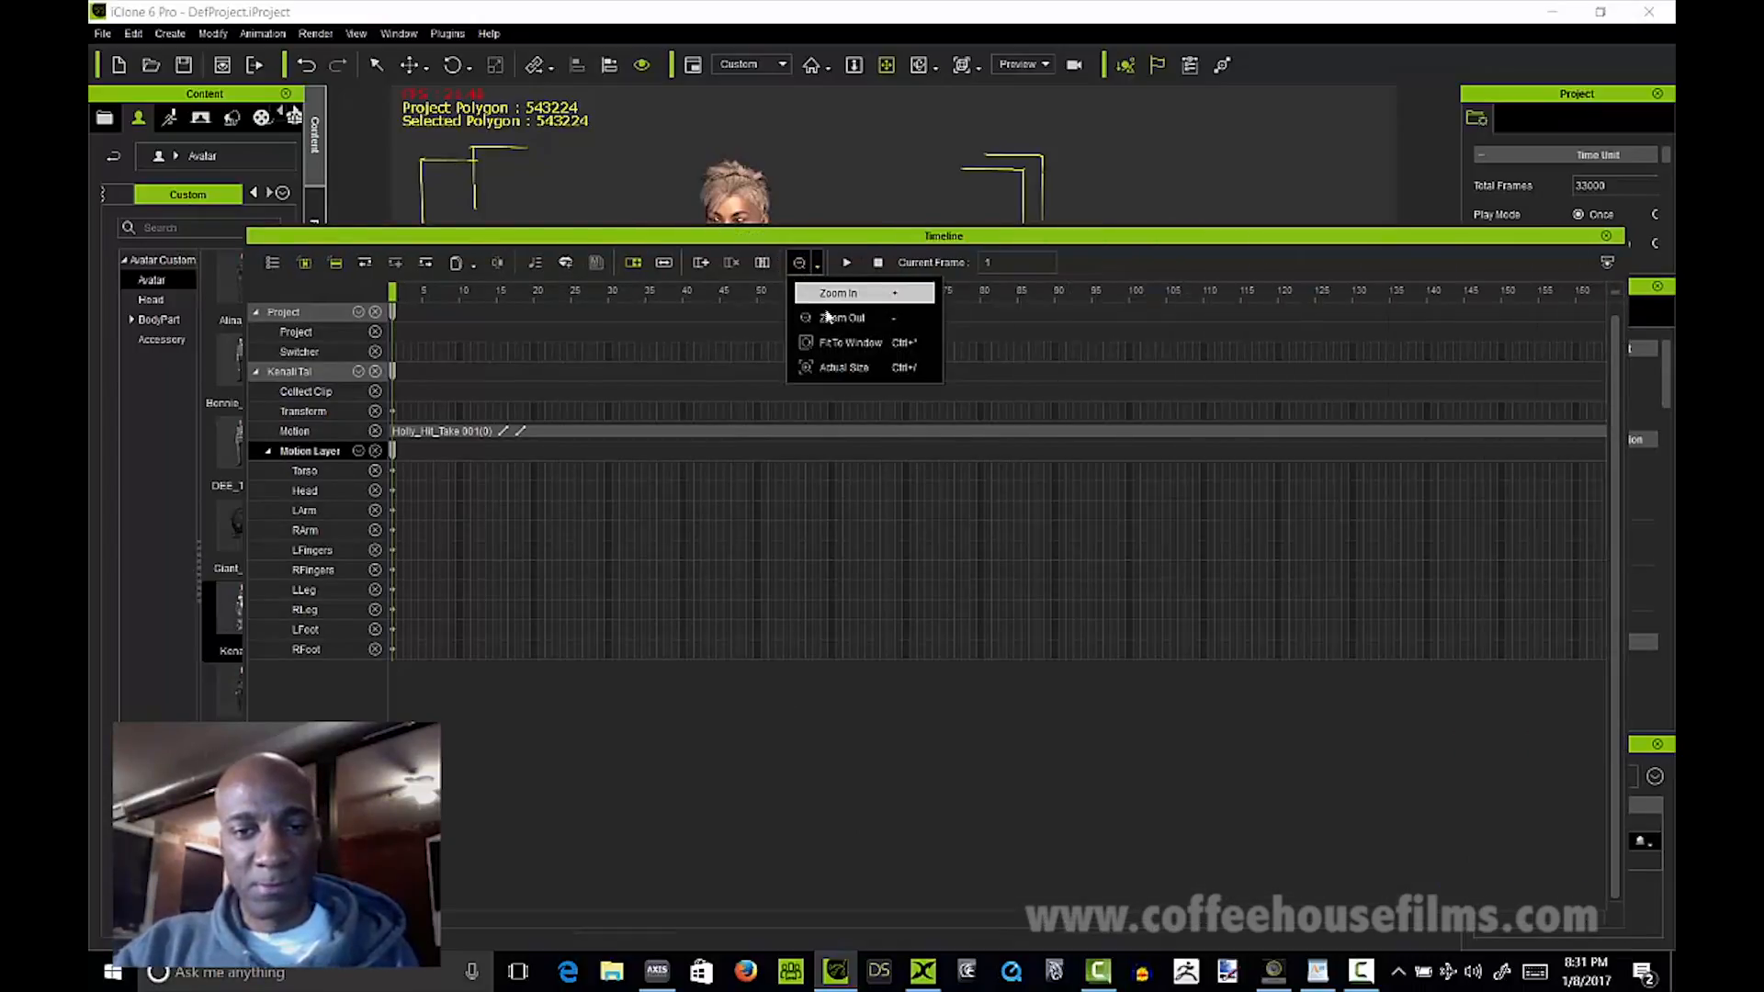
click(827, 319)
click(799, 264)
click(800, 264)
click(799, 264)
click(799, 265)
click(799, 265)
click(799, 264)
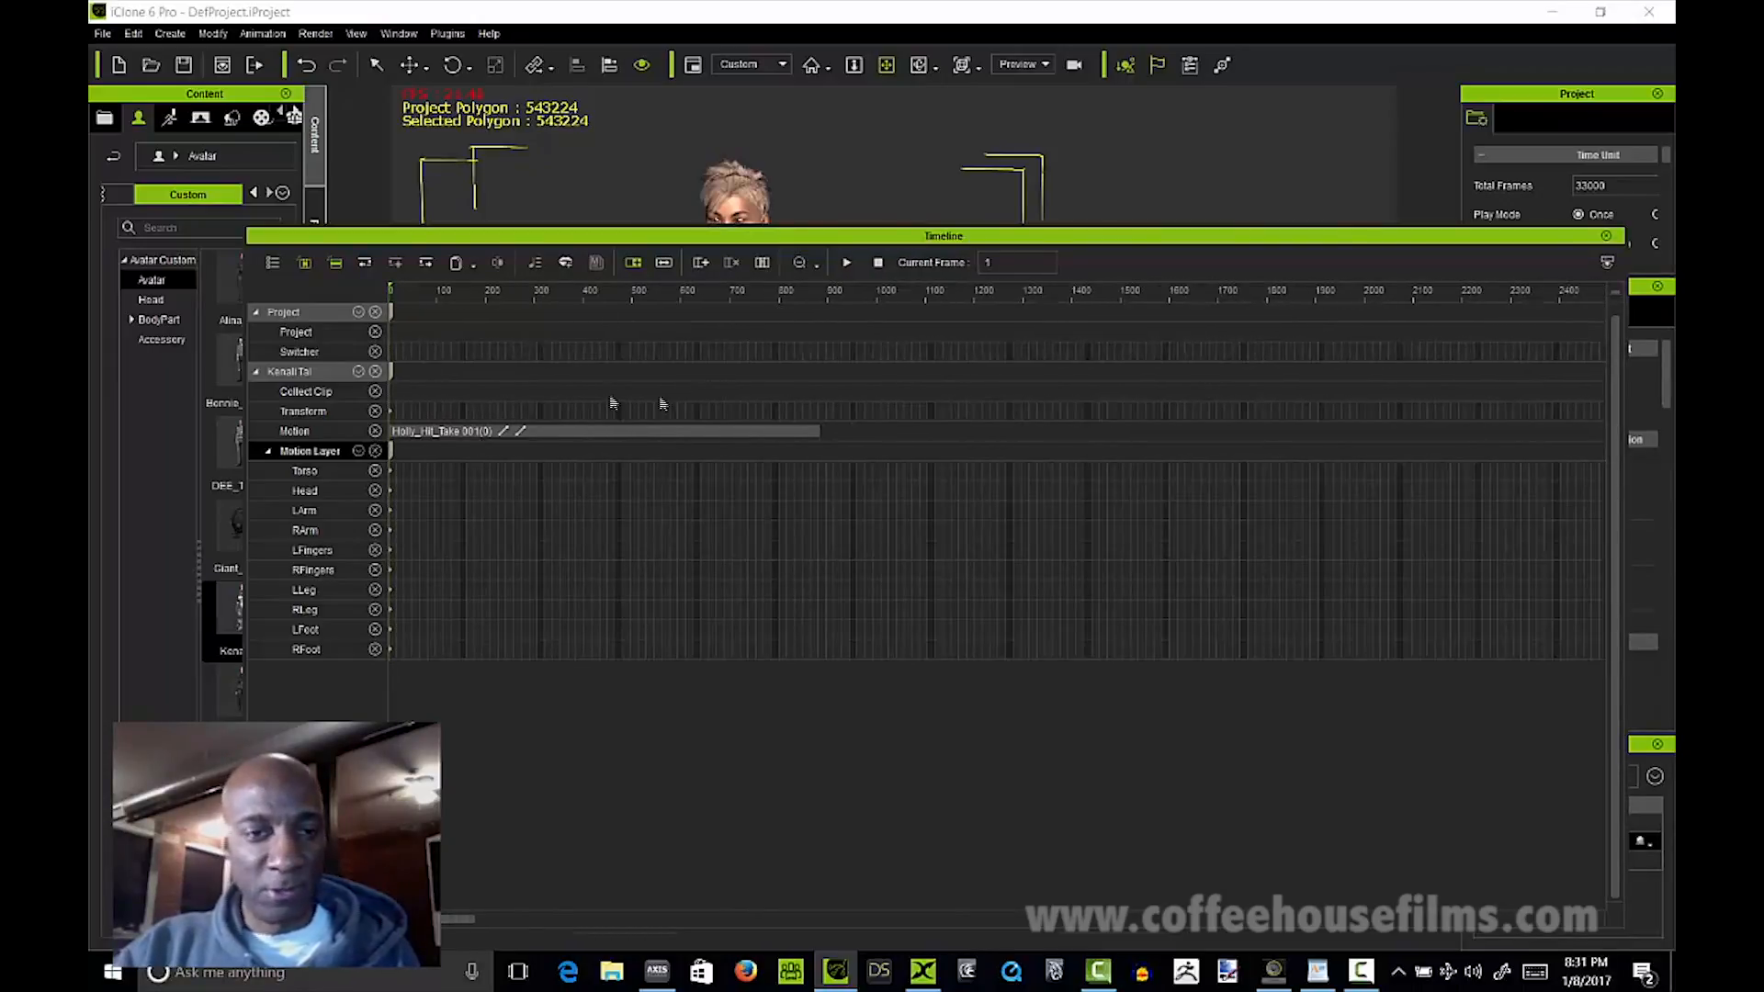
Step: Move the Timeline window clear of the avatar and break the Holly_Hit_Take 001 motion clip at frame 134
drag(697, 241, 1243, 490)
mouse_move(1018, 551)
mouse_down()
mouse_move(913, 552)
mouse_move(1071, 557)
mouse_move(958, 557)
mouse_move(1018, 554)
mouse_move(1004, 559)
mouse_up()
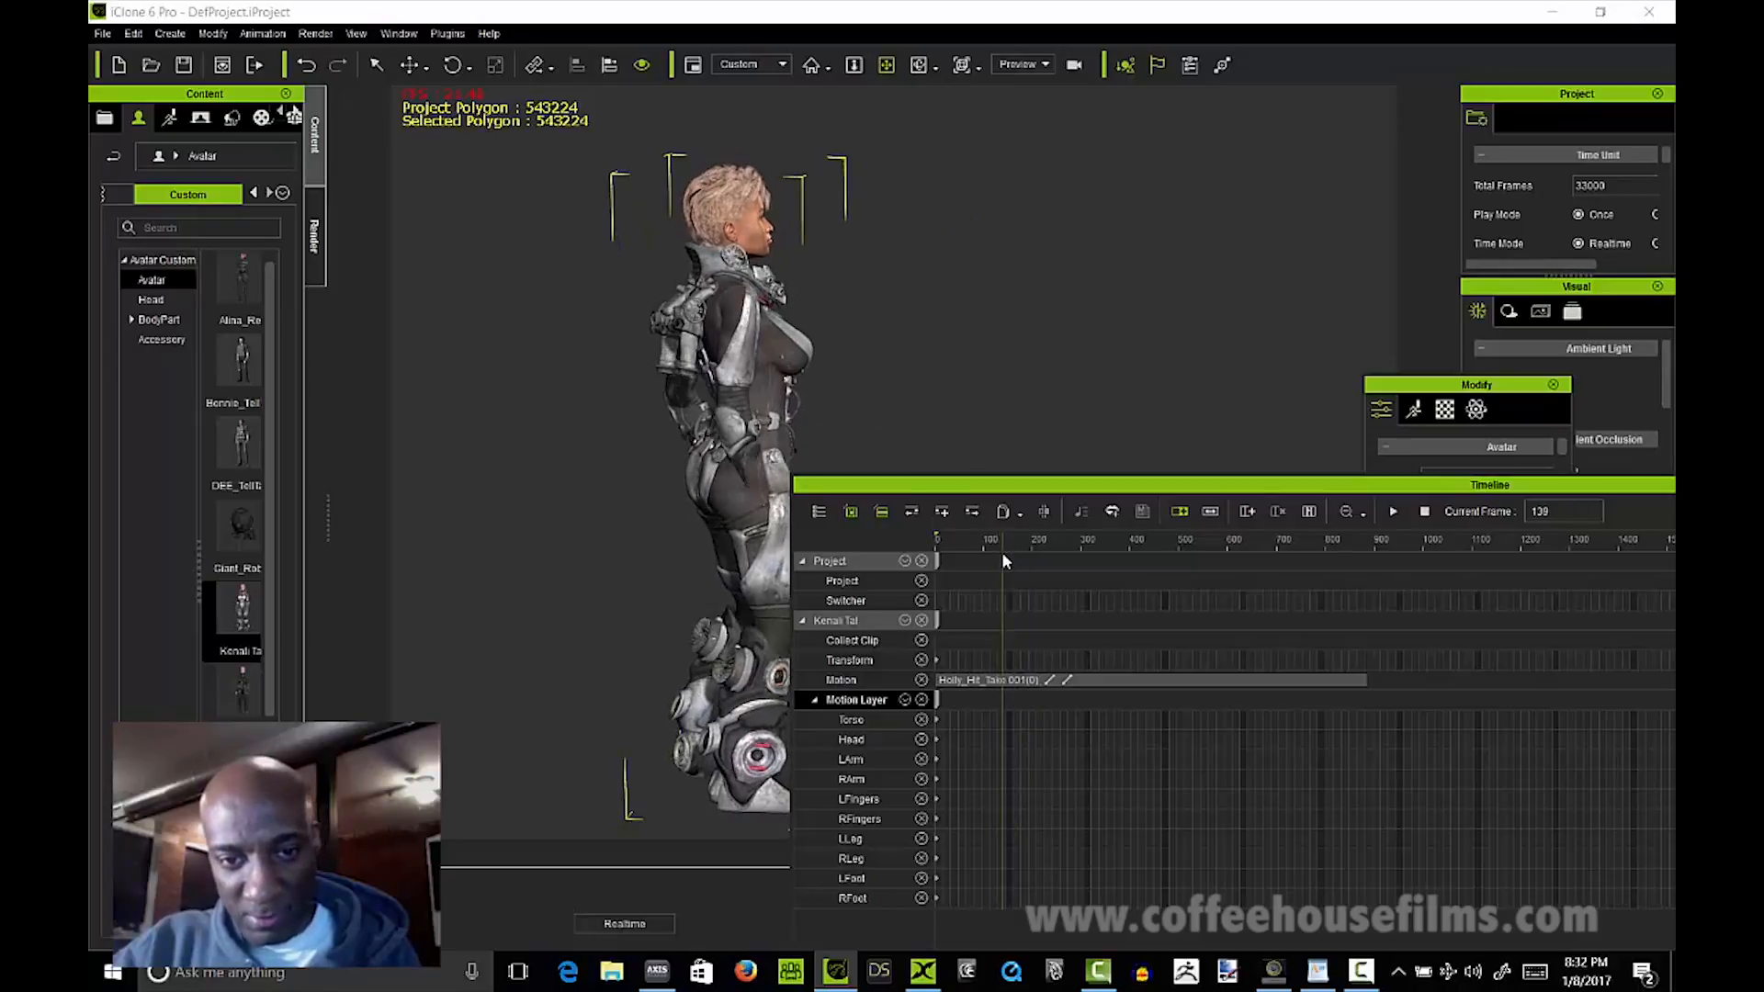
click(1004, 682)
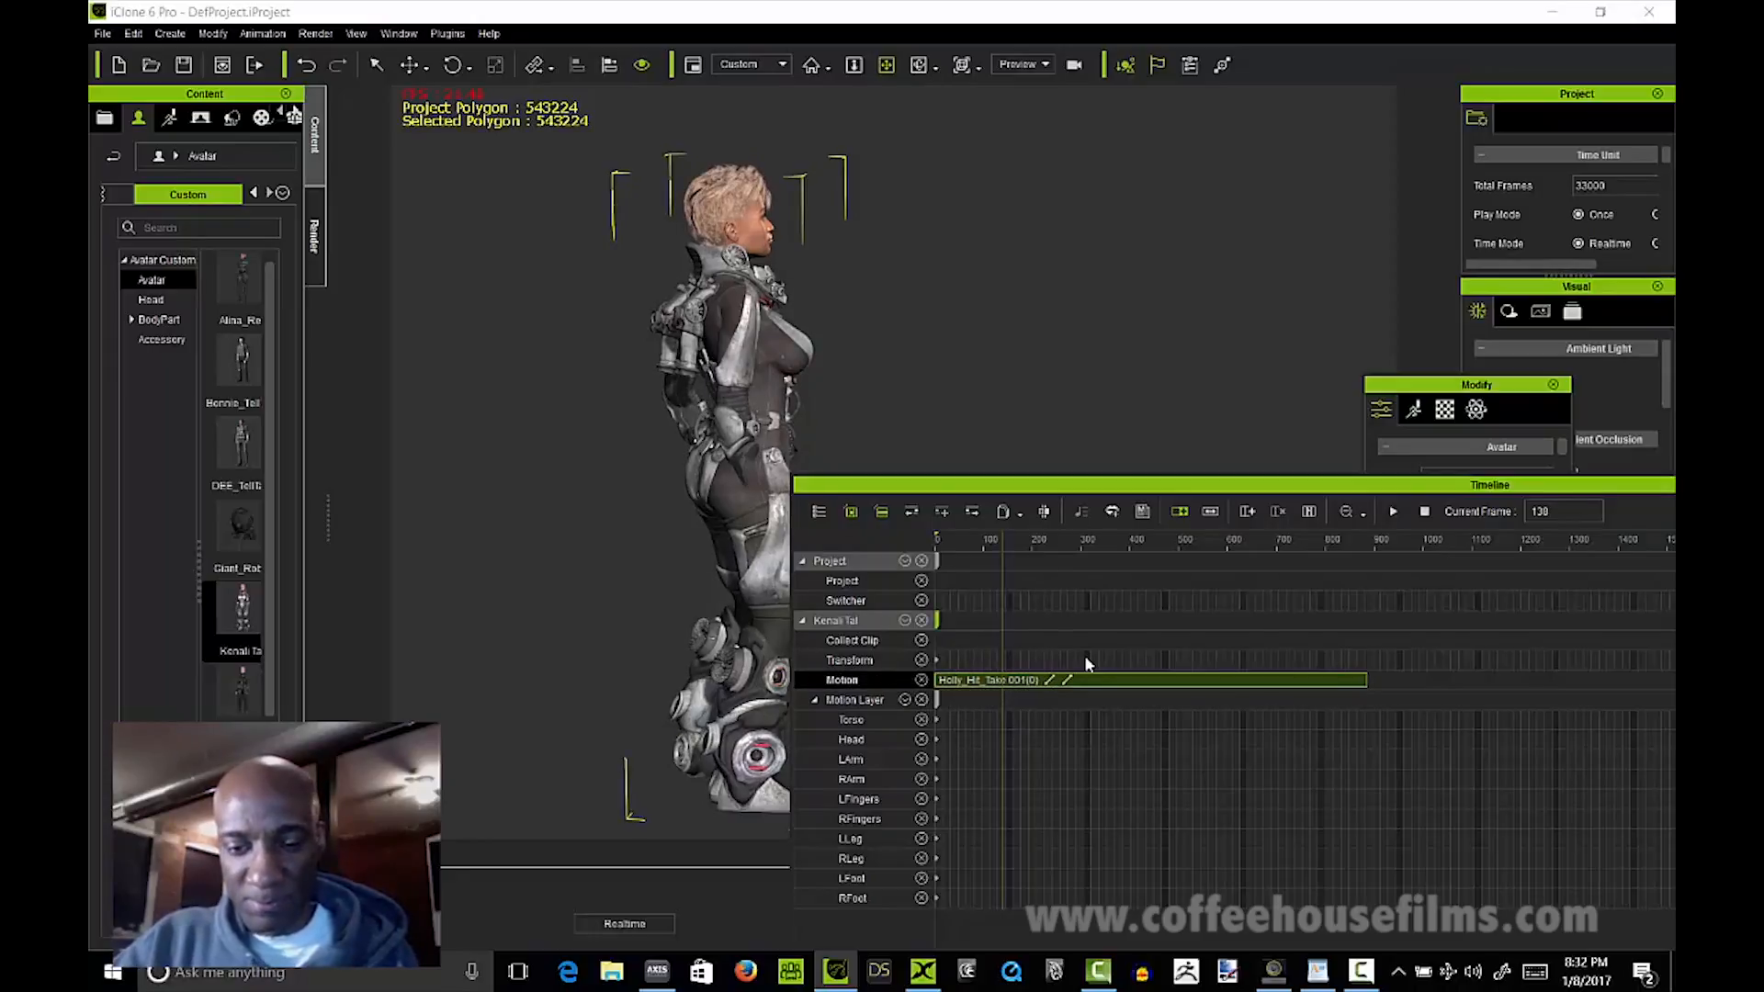
right_click(1001, 684)
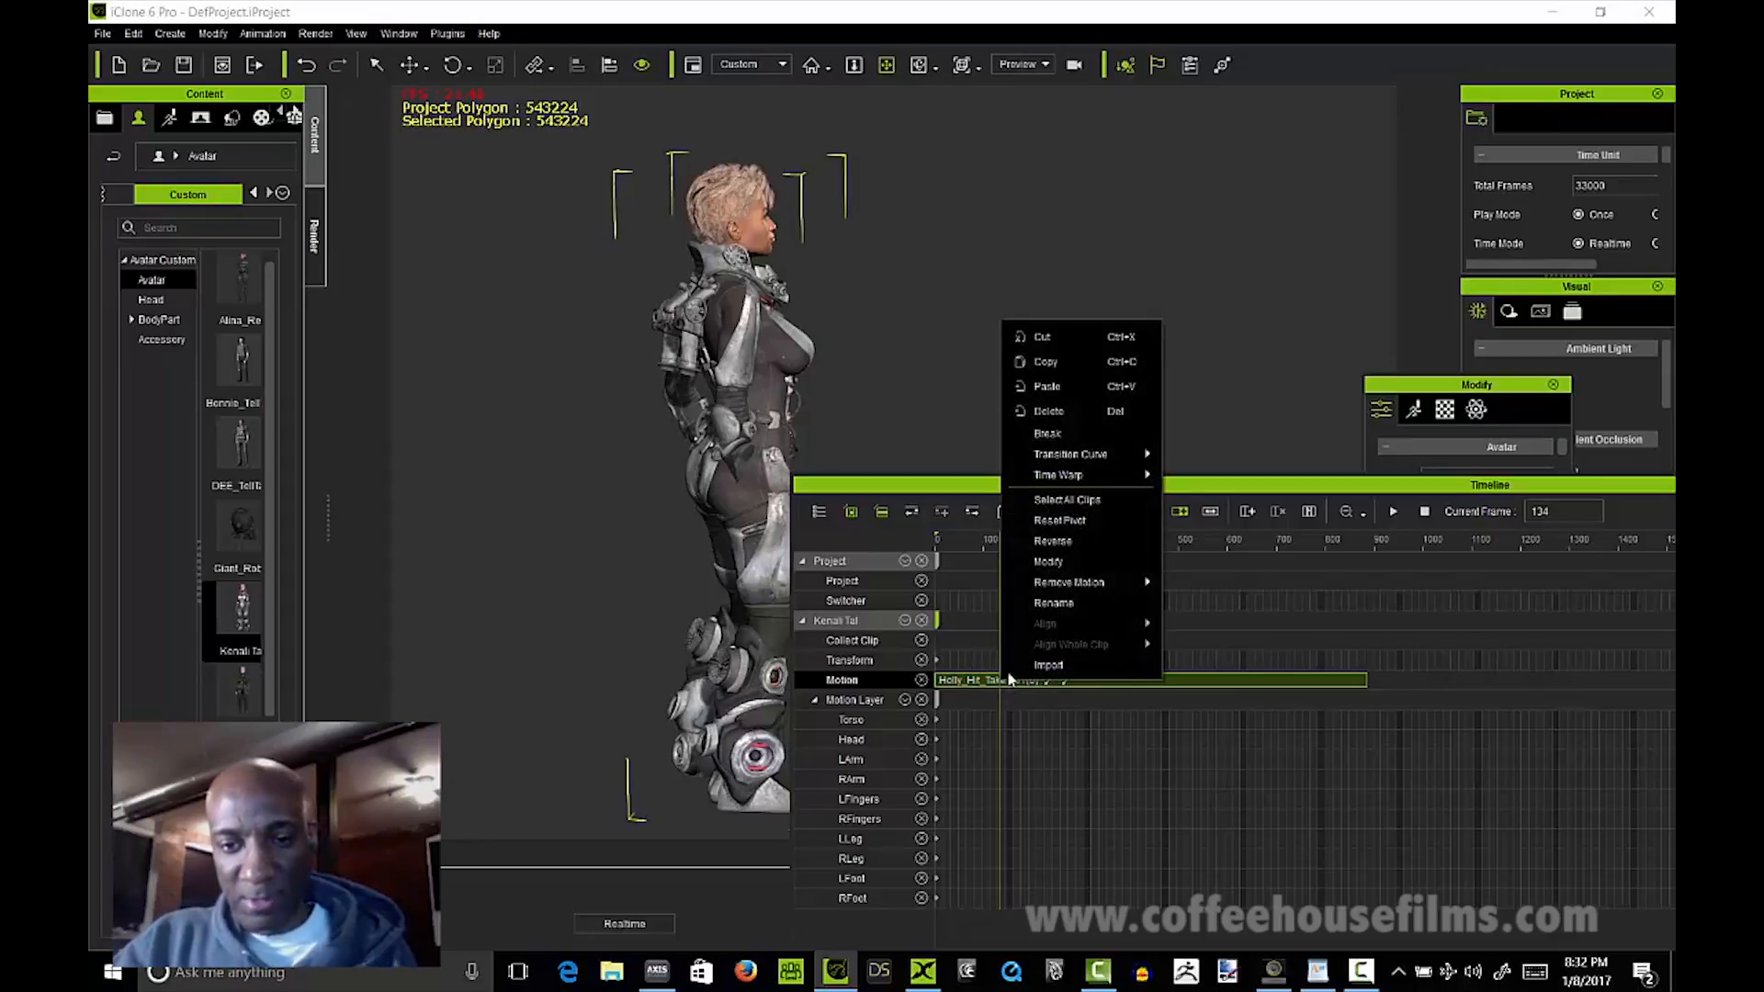
click(1070, 435)
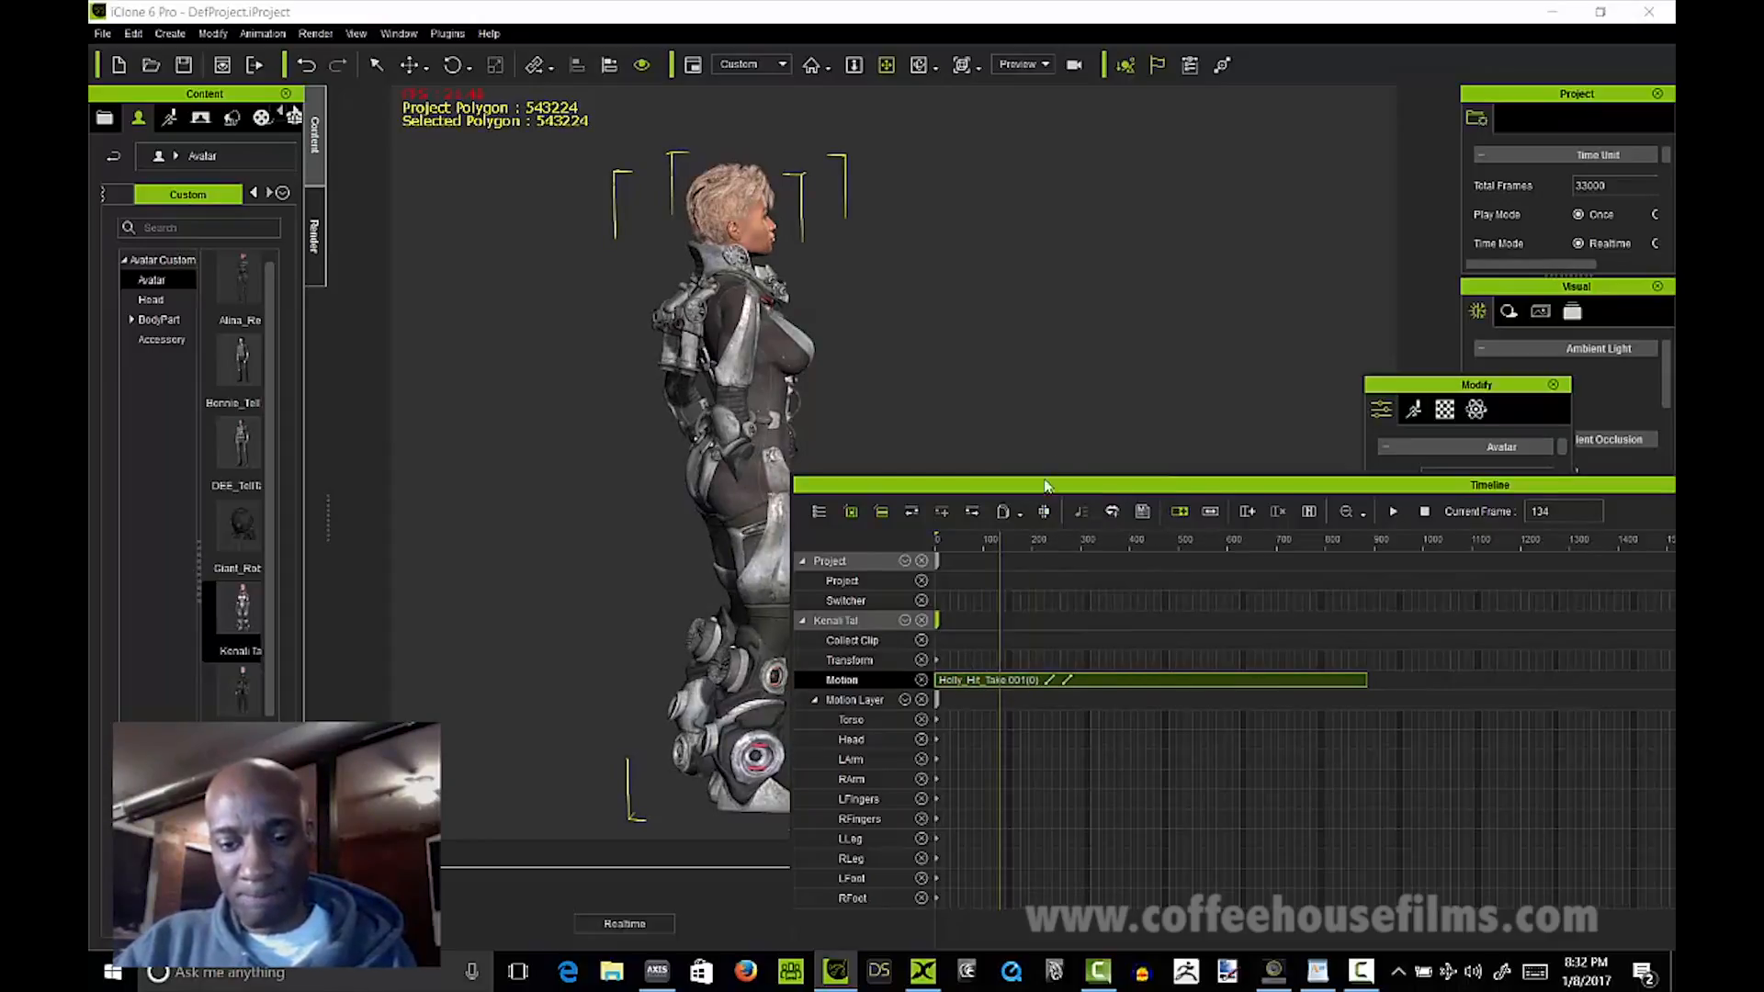
Step: Delete the first part of the split motion clip and move the remaining clip to the start of the timeline
click(978, 692)
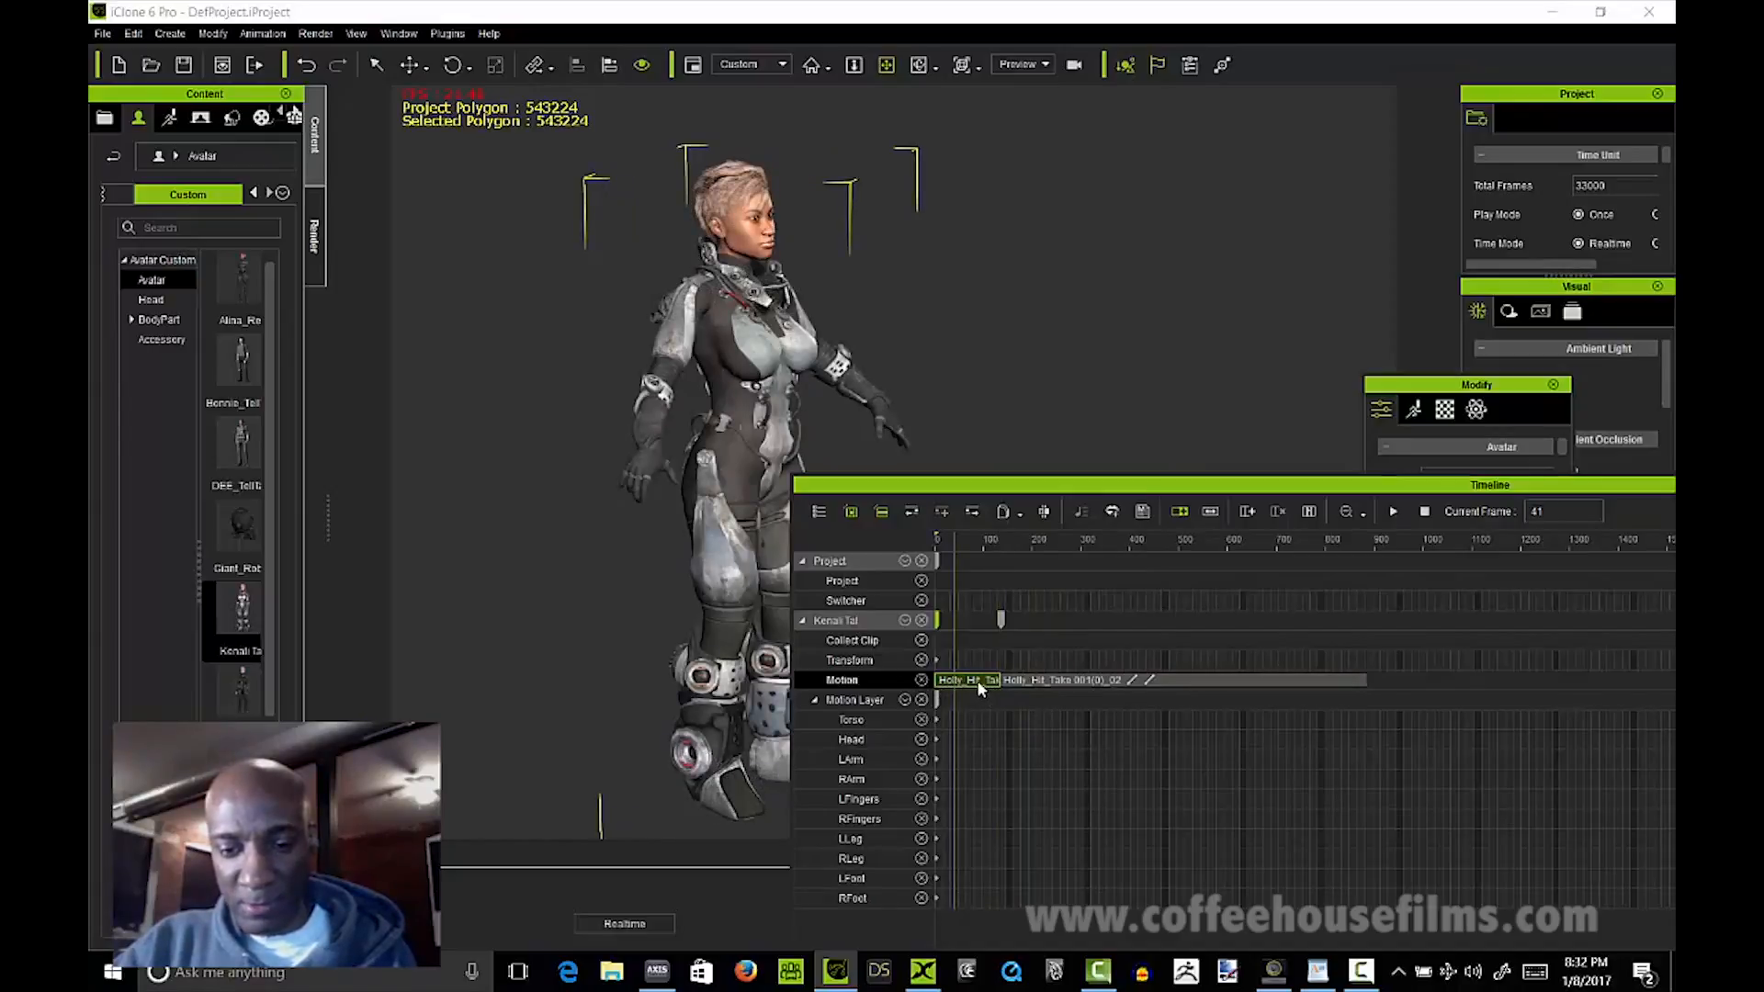
right_click(985, 688)
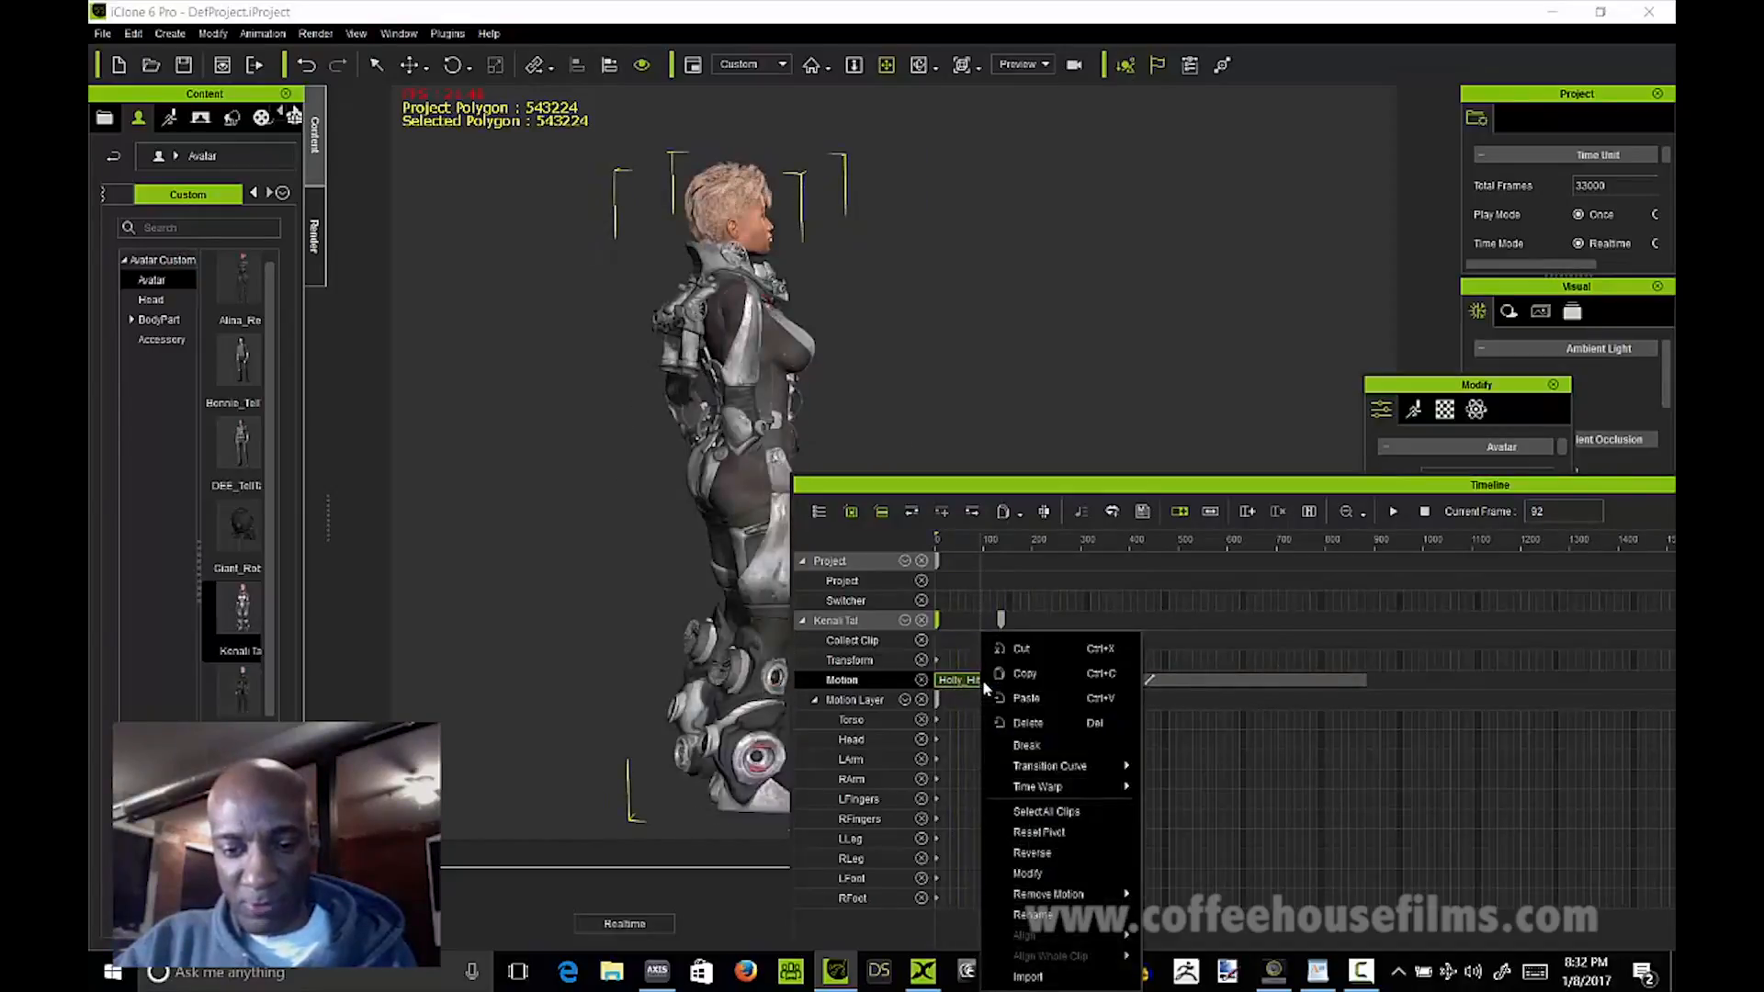
click(1025, 724)
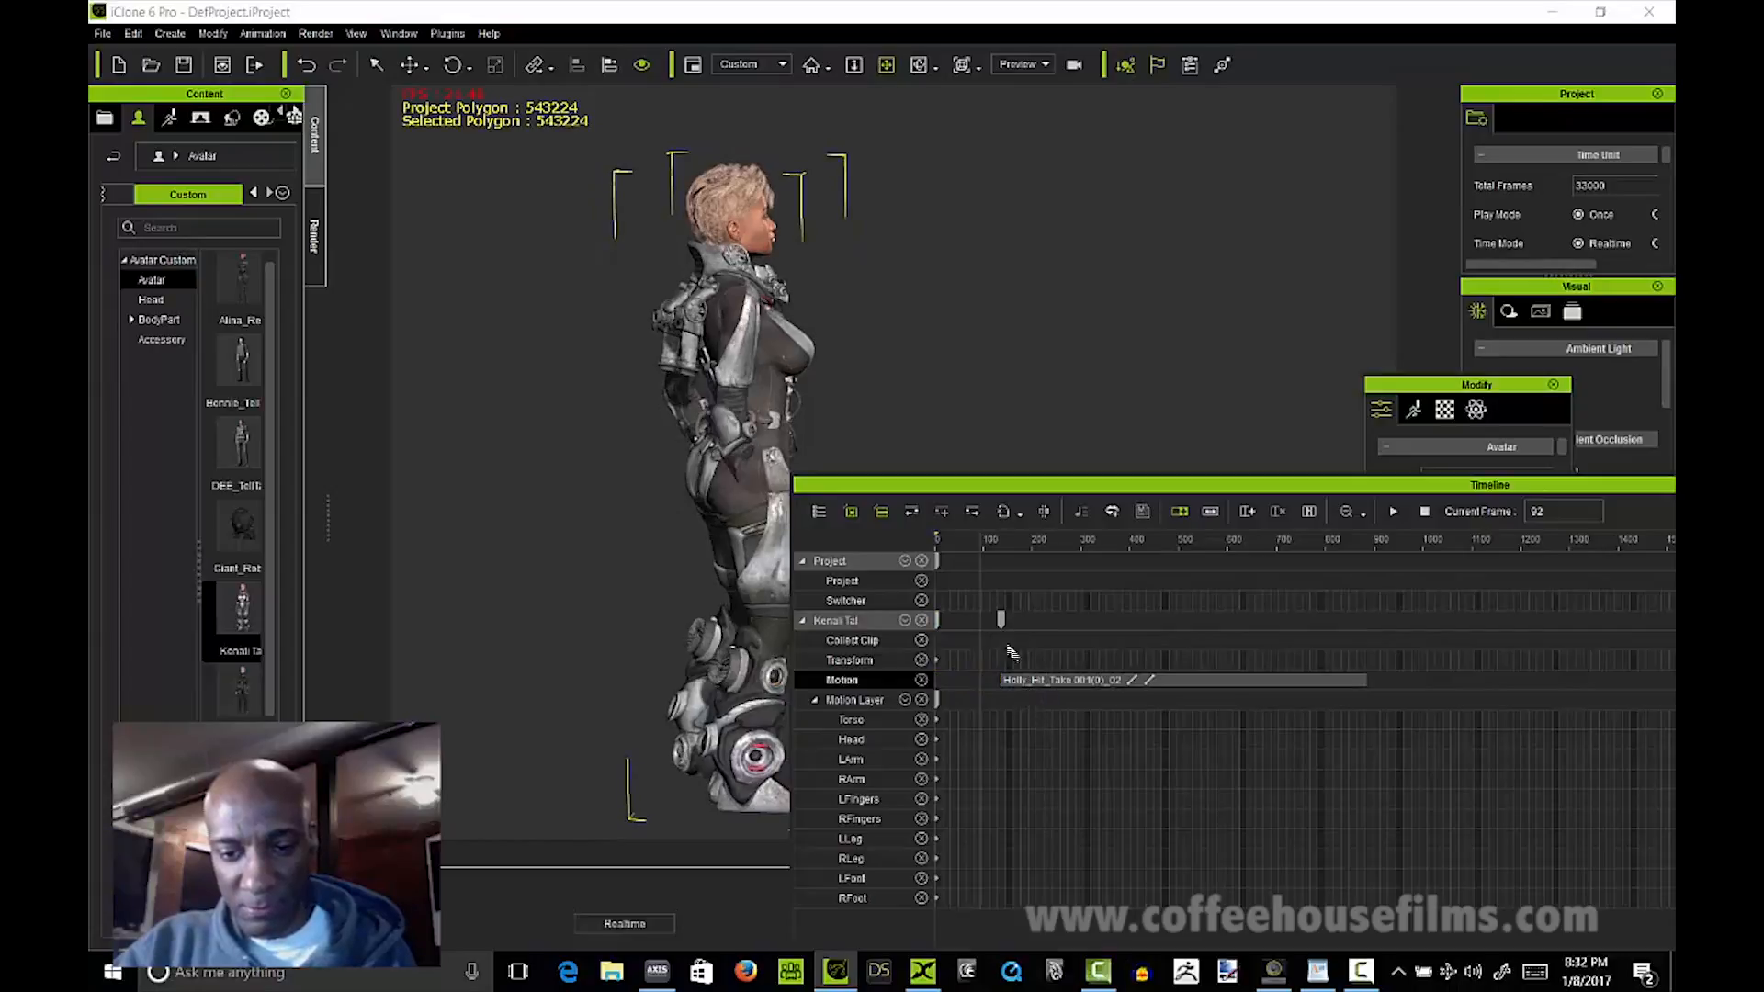
drag(1028, 687, 907, 666)
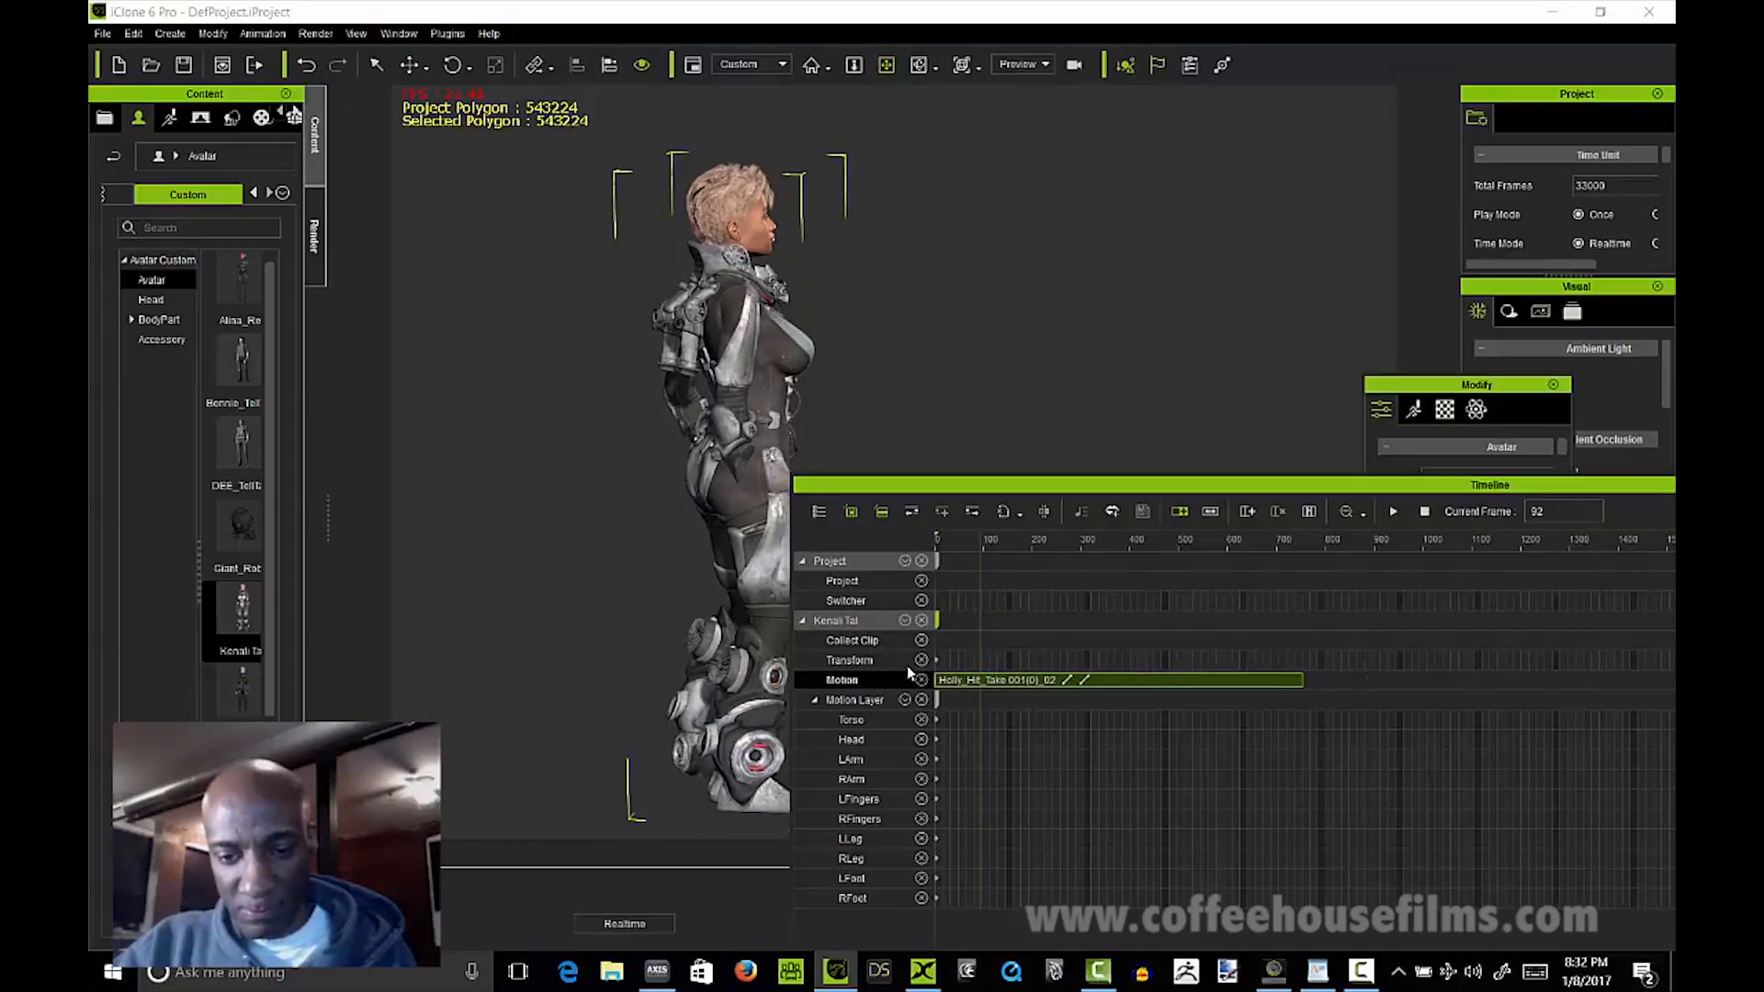
click(938, 544)
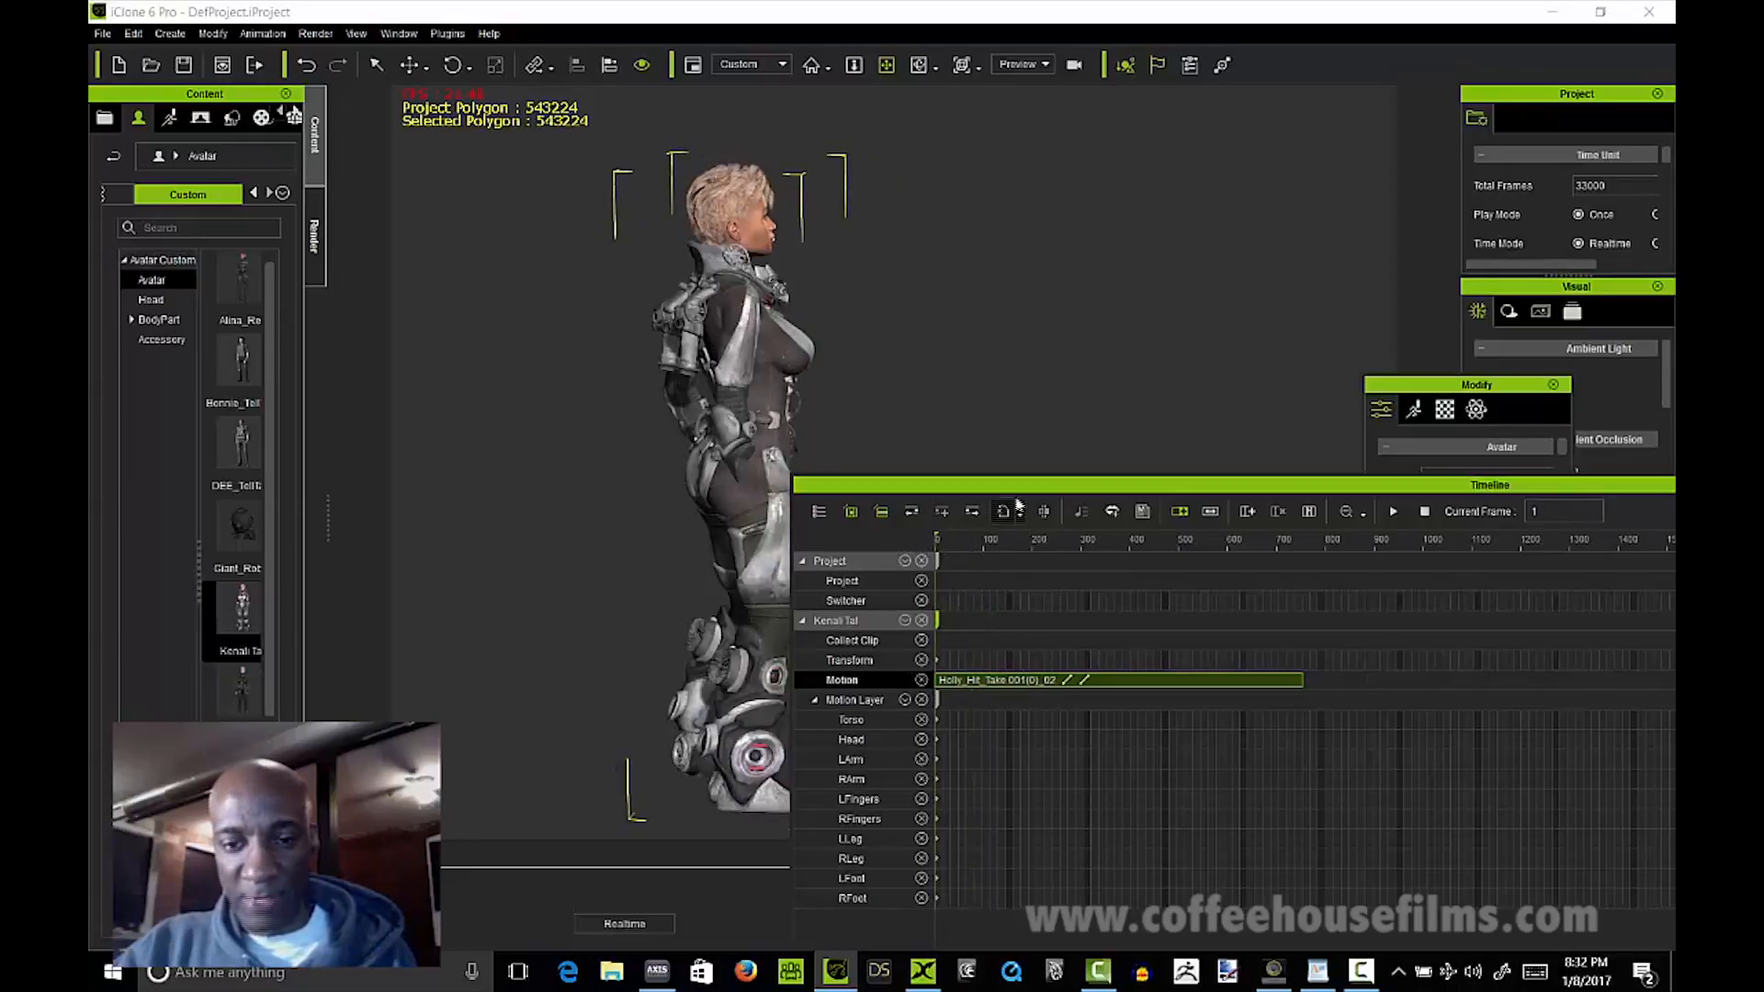
Step: Mark a Collect Clip range covering the full length of the trimmed motion clip
drag(1010, 492, 1000, 536)
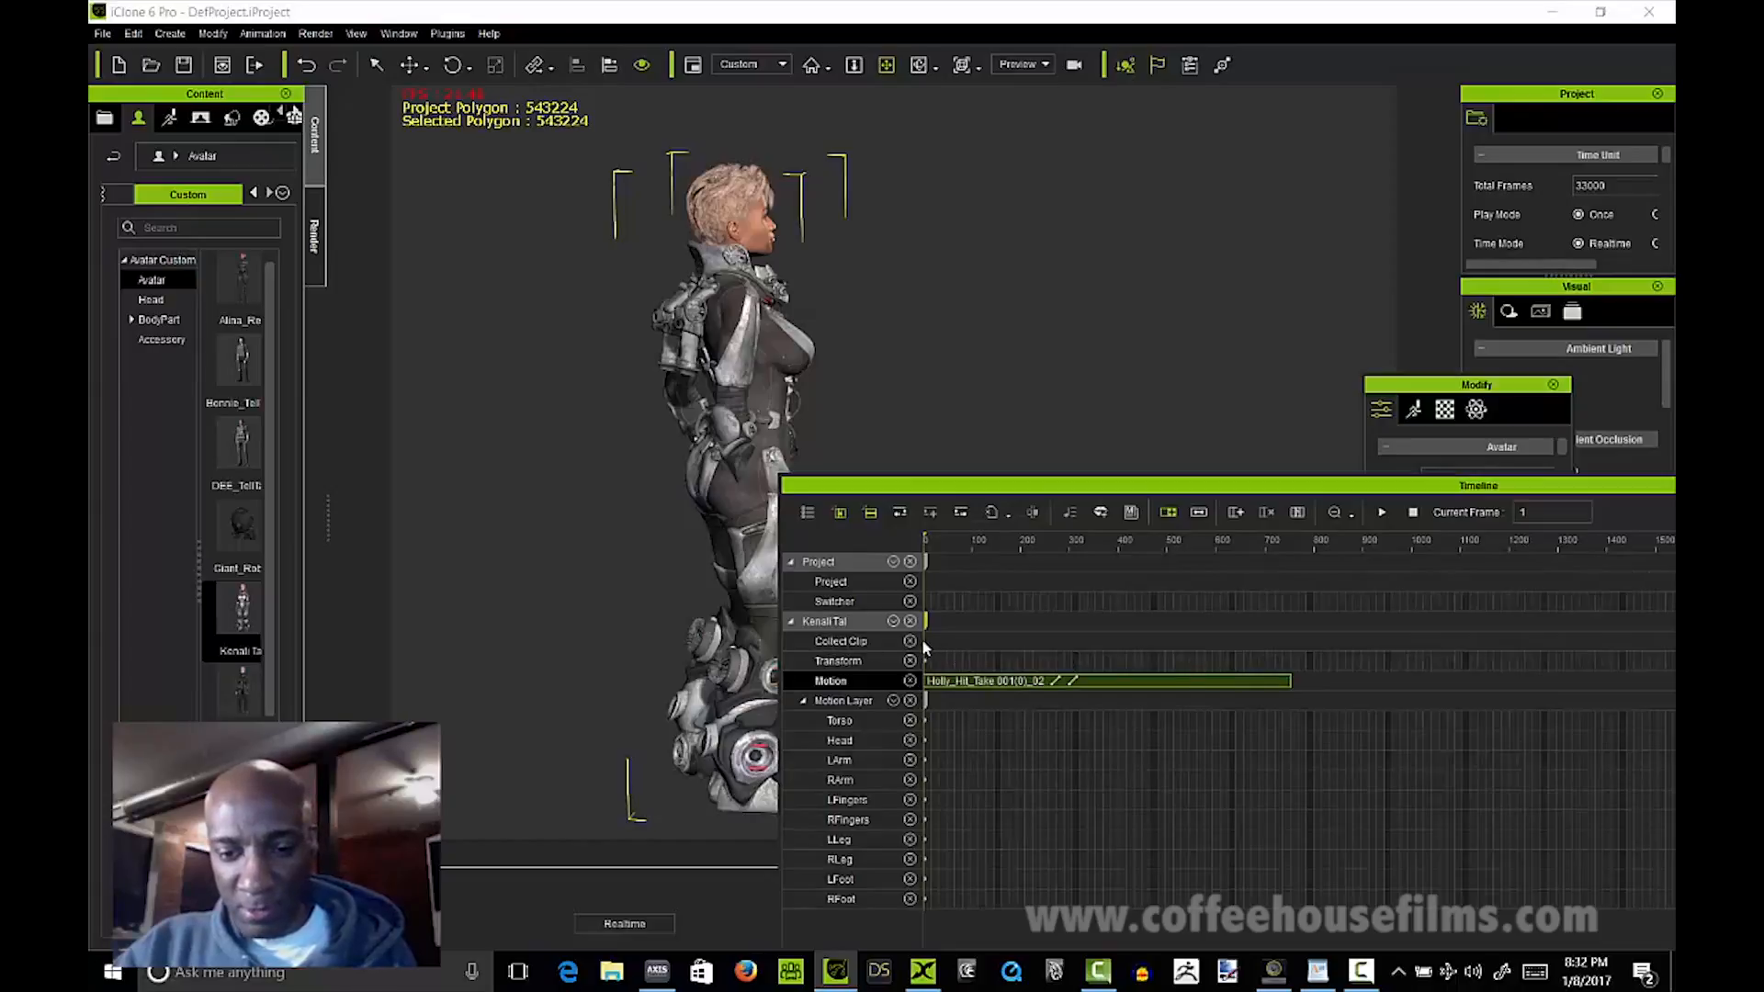
click(1287, 644)
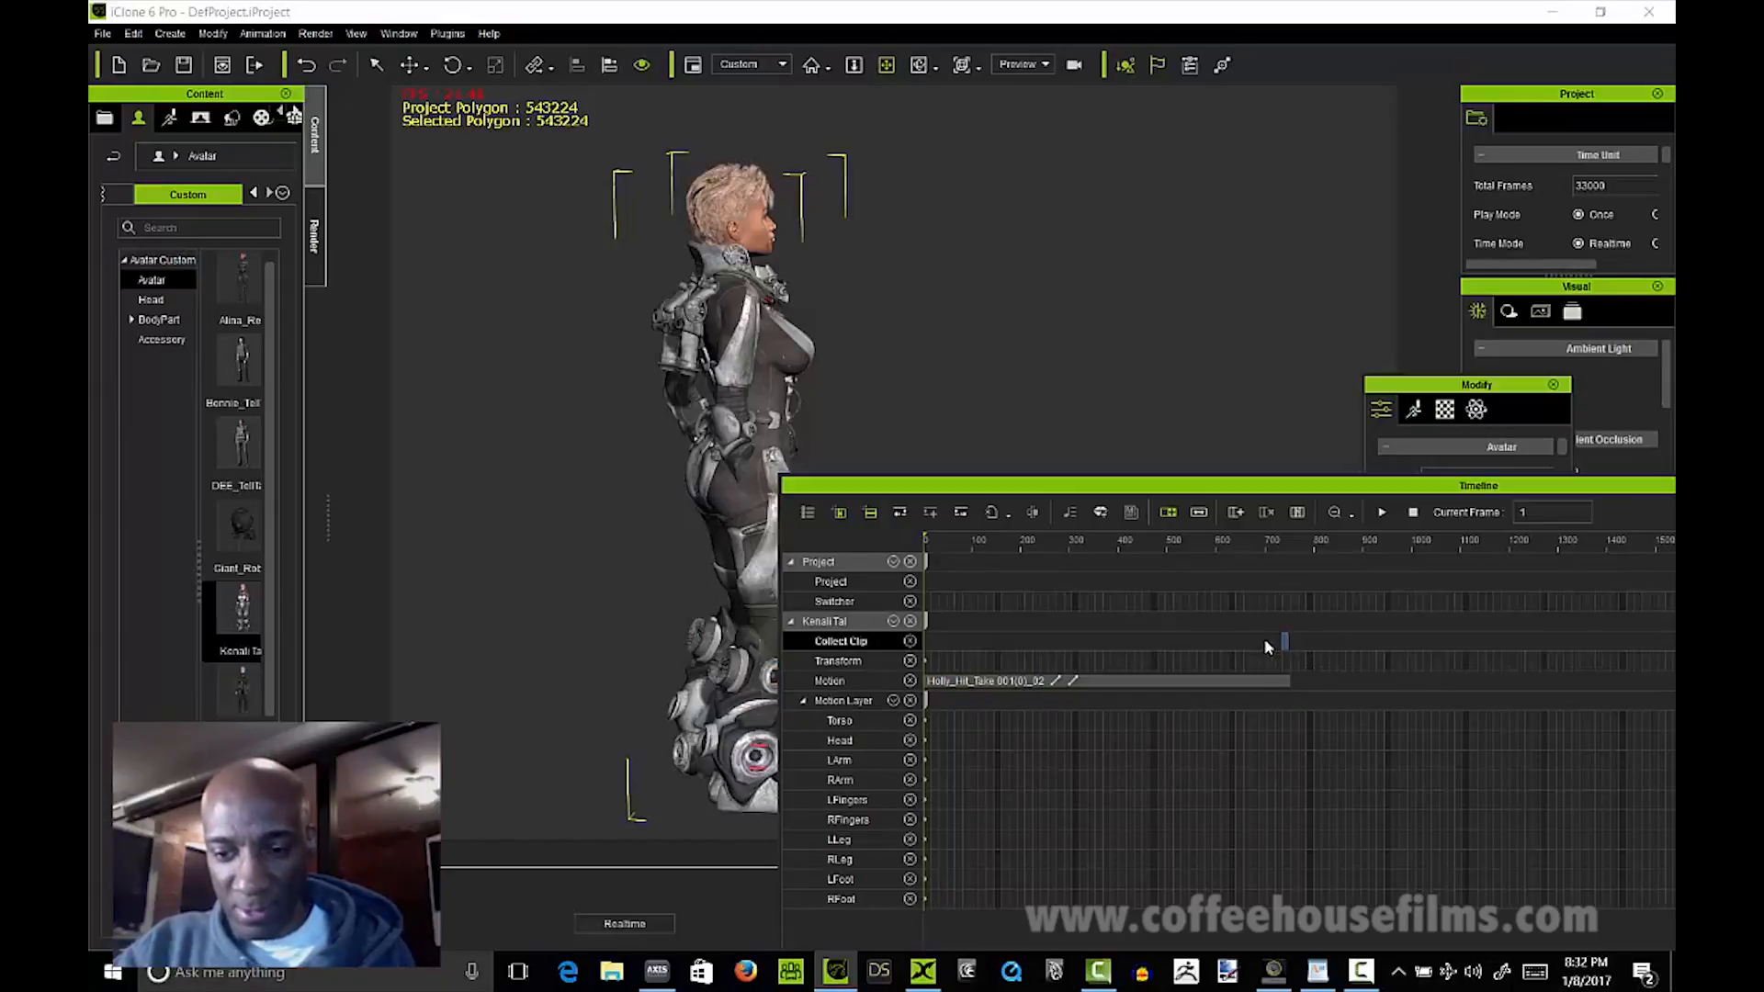
drag(1065, 636, 850, 628)
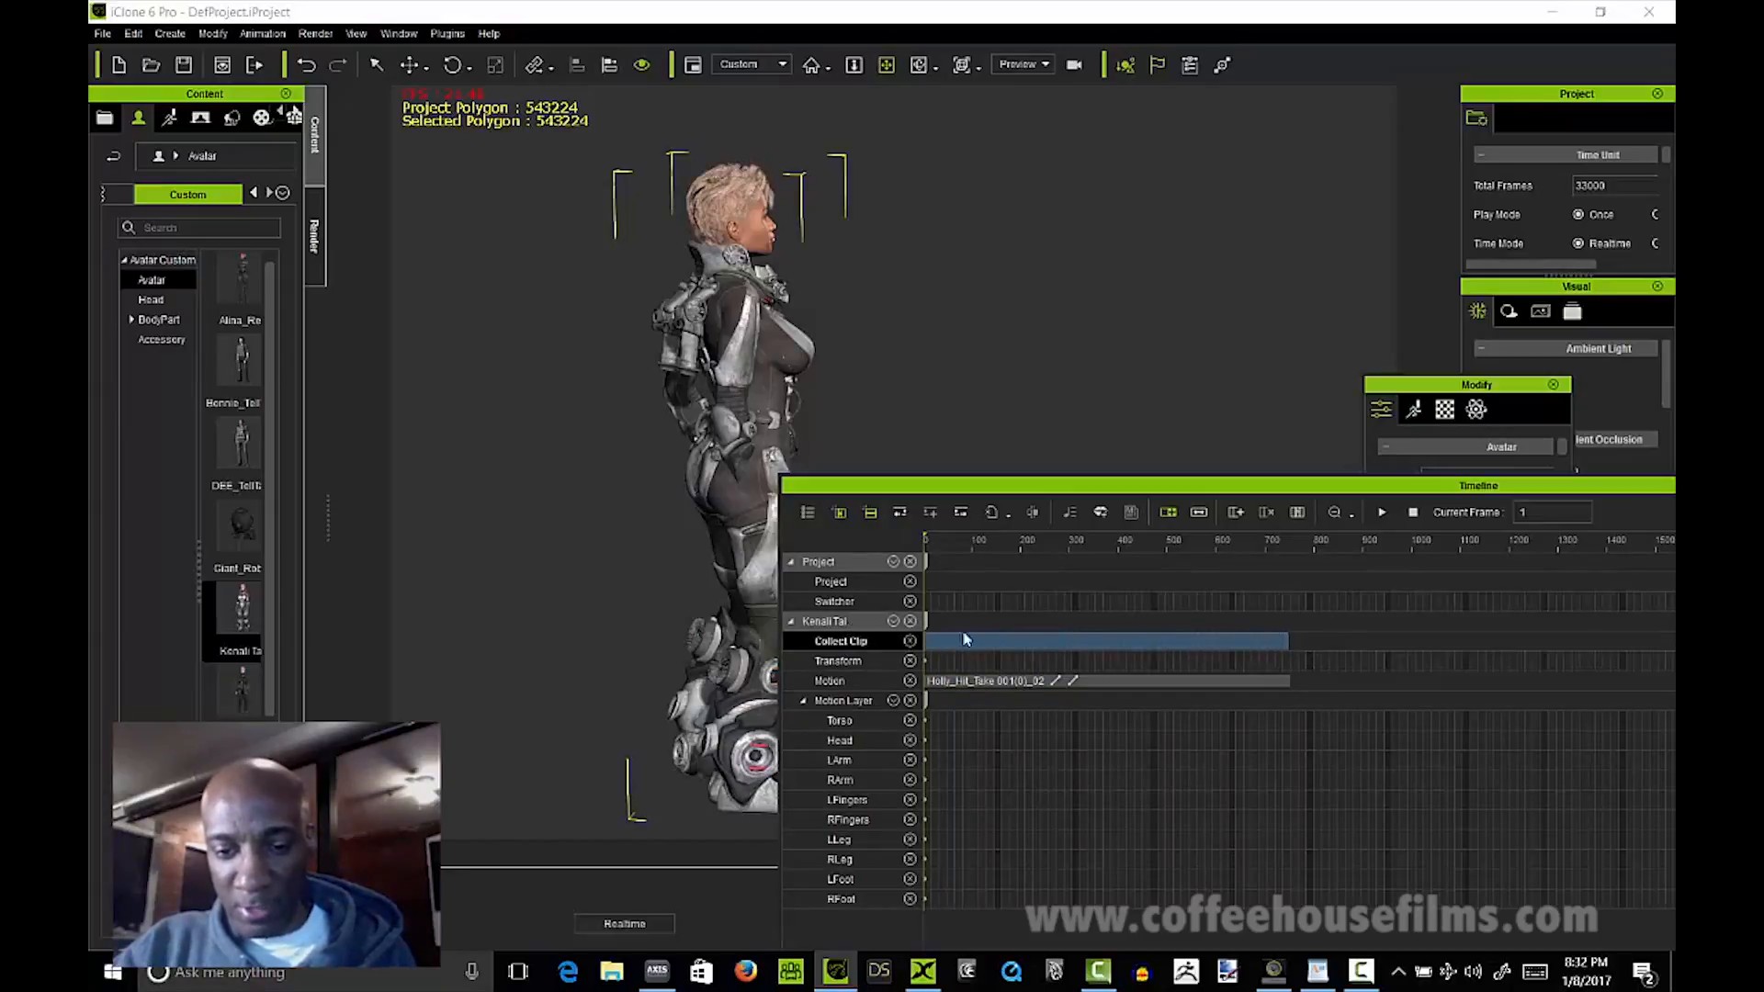
Step: Add the collected range to the library as MotionPlus, with Facial Animation left out of the motion data
right_click(1186, 645)
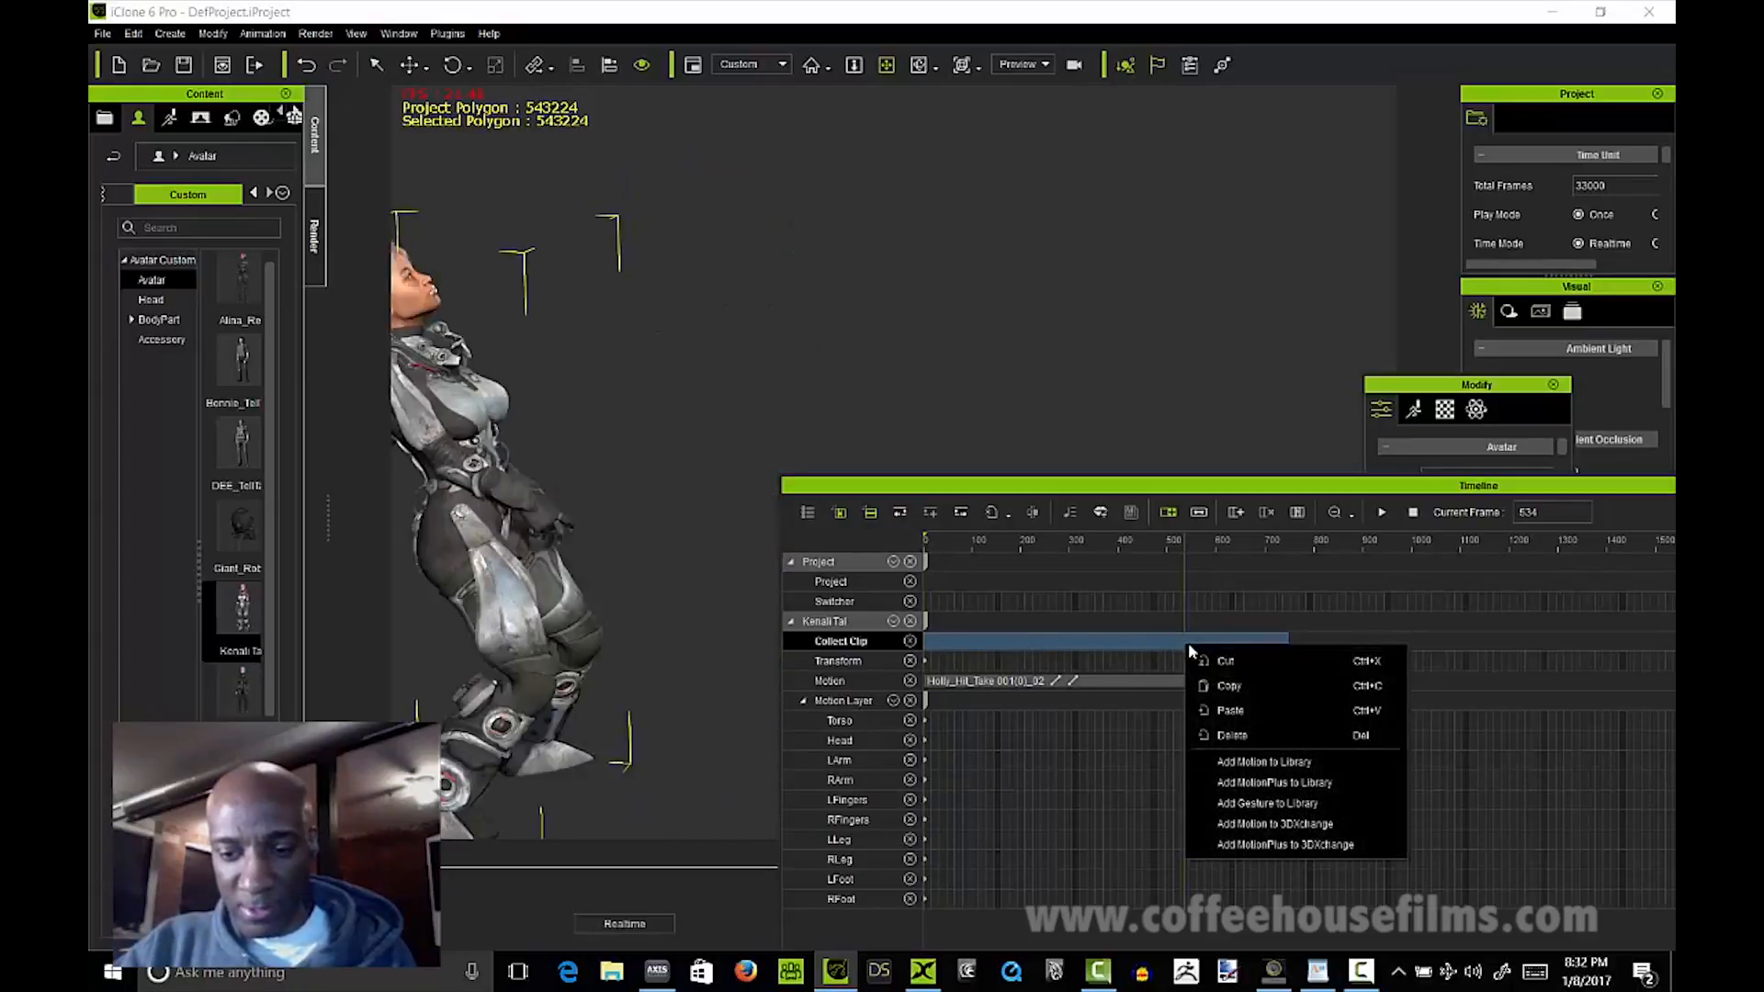
click(1271, 783)
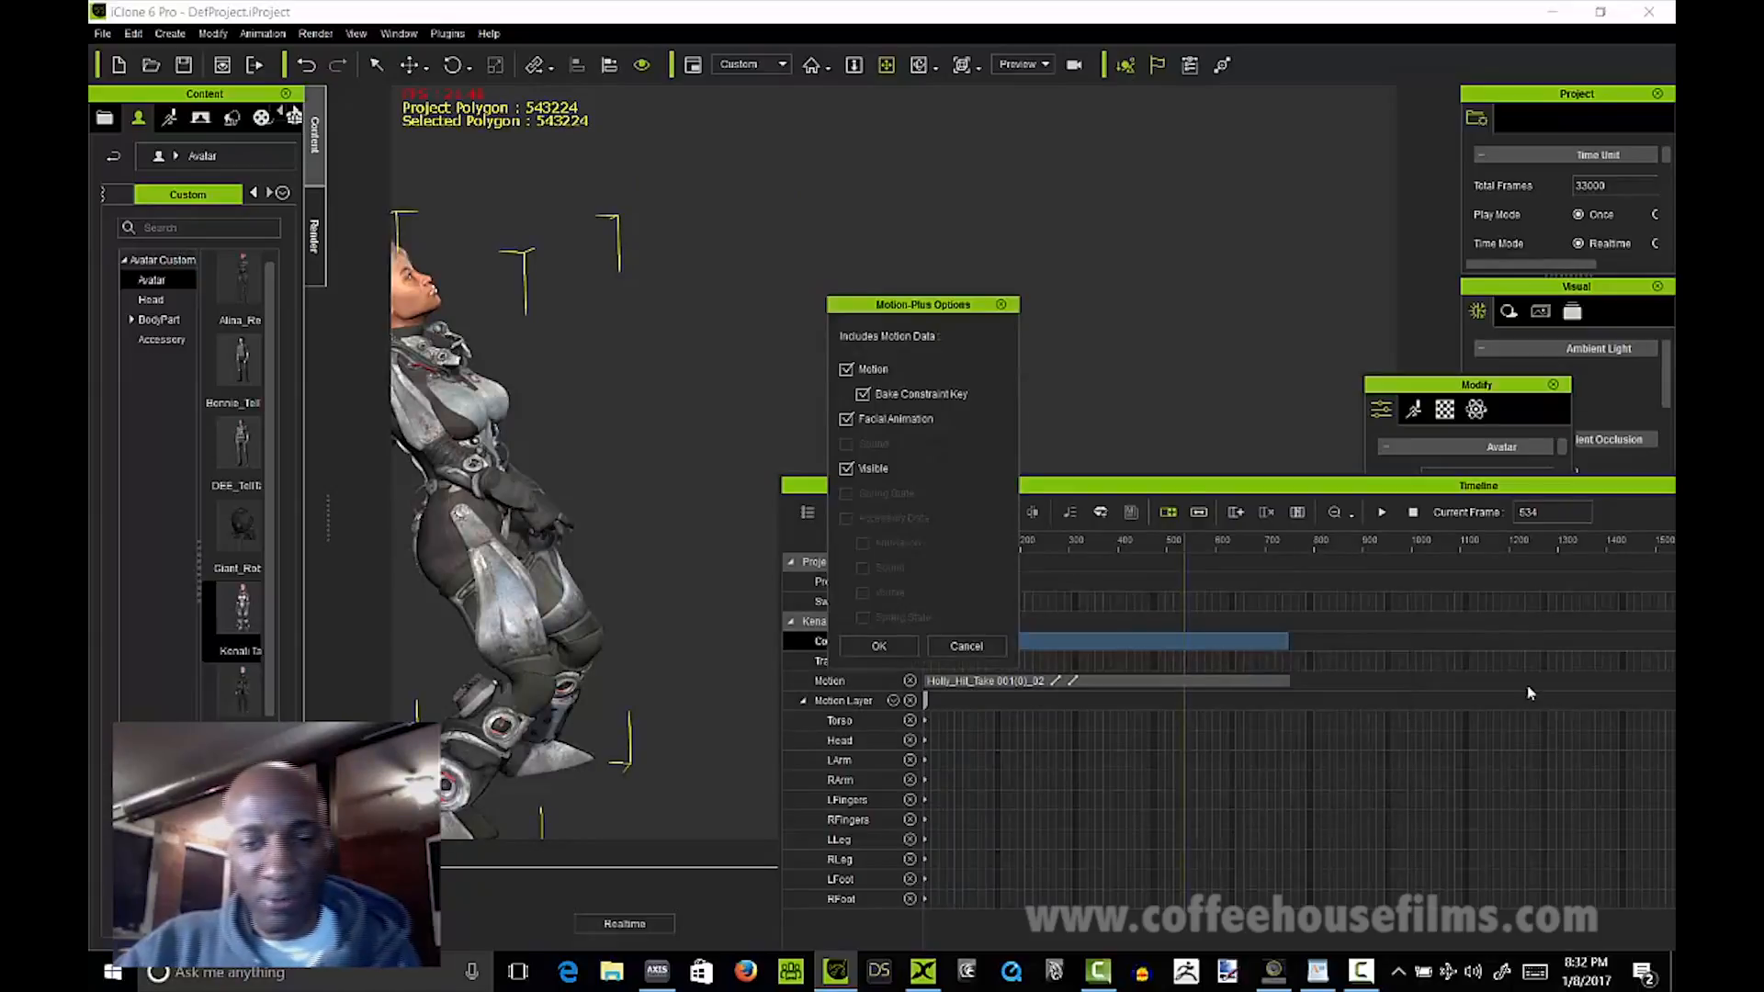
click(846, 419)
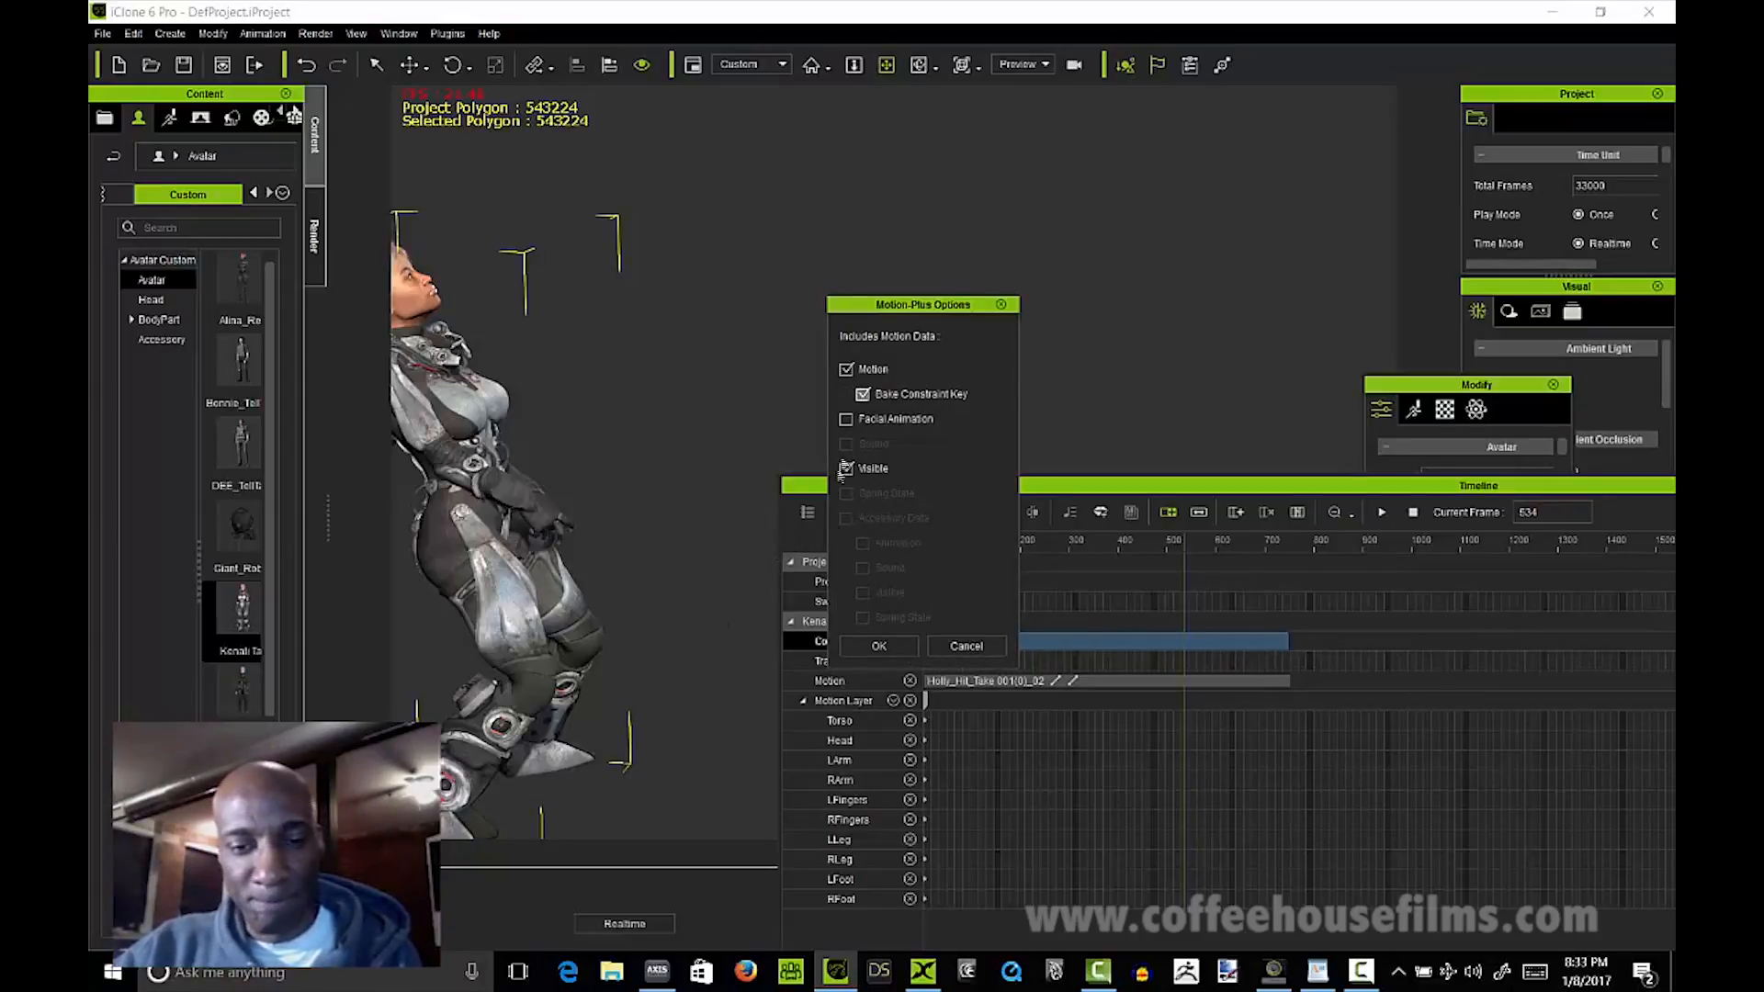
click(878, 647)
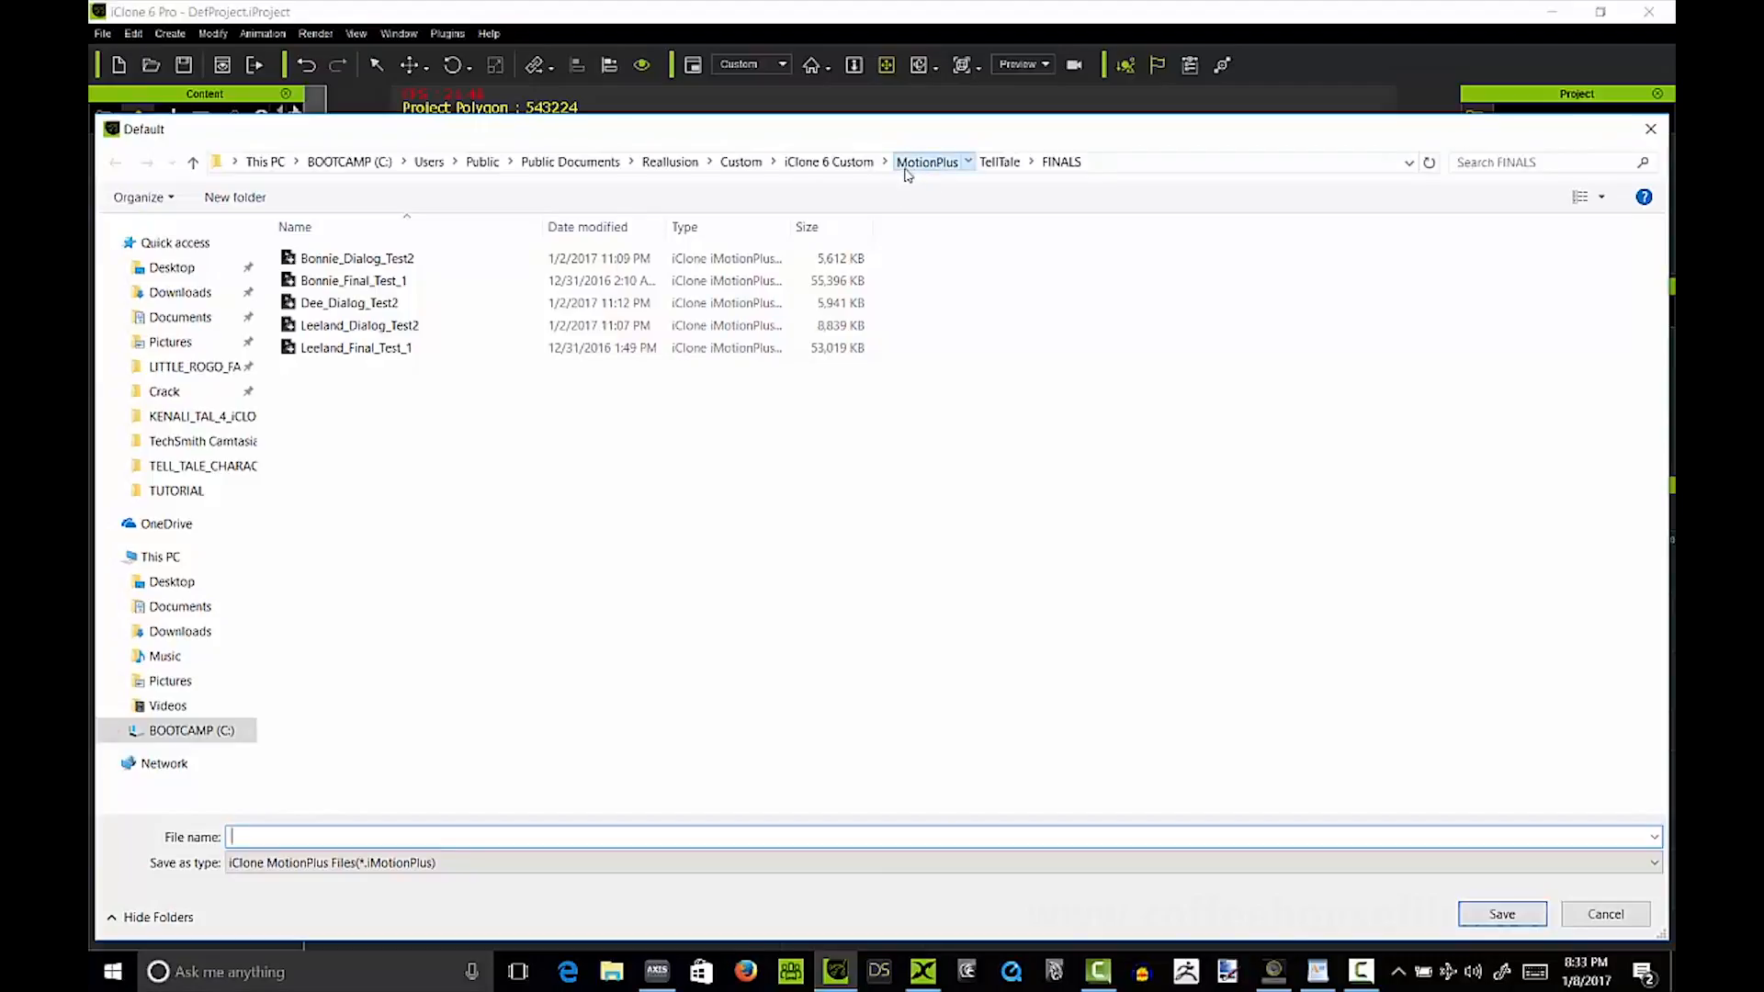
Step: Save the motion file as Kenali_Hit in the MotionPlus folder
click(922, 166)
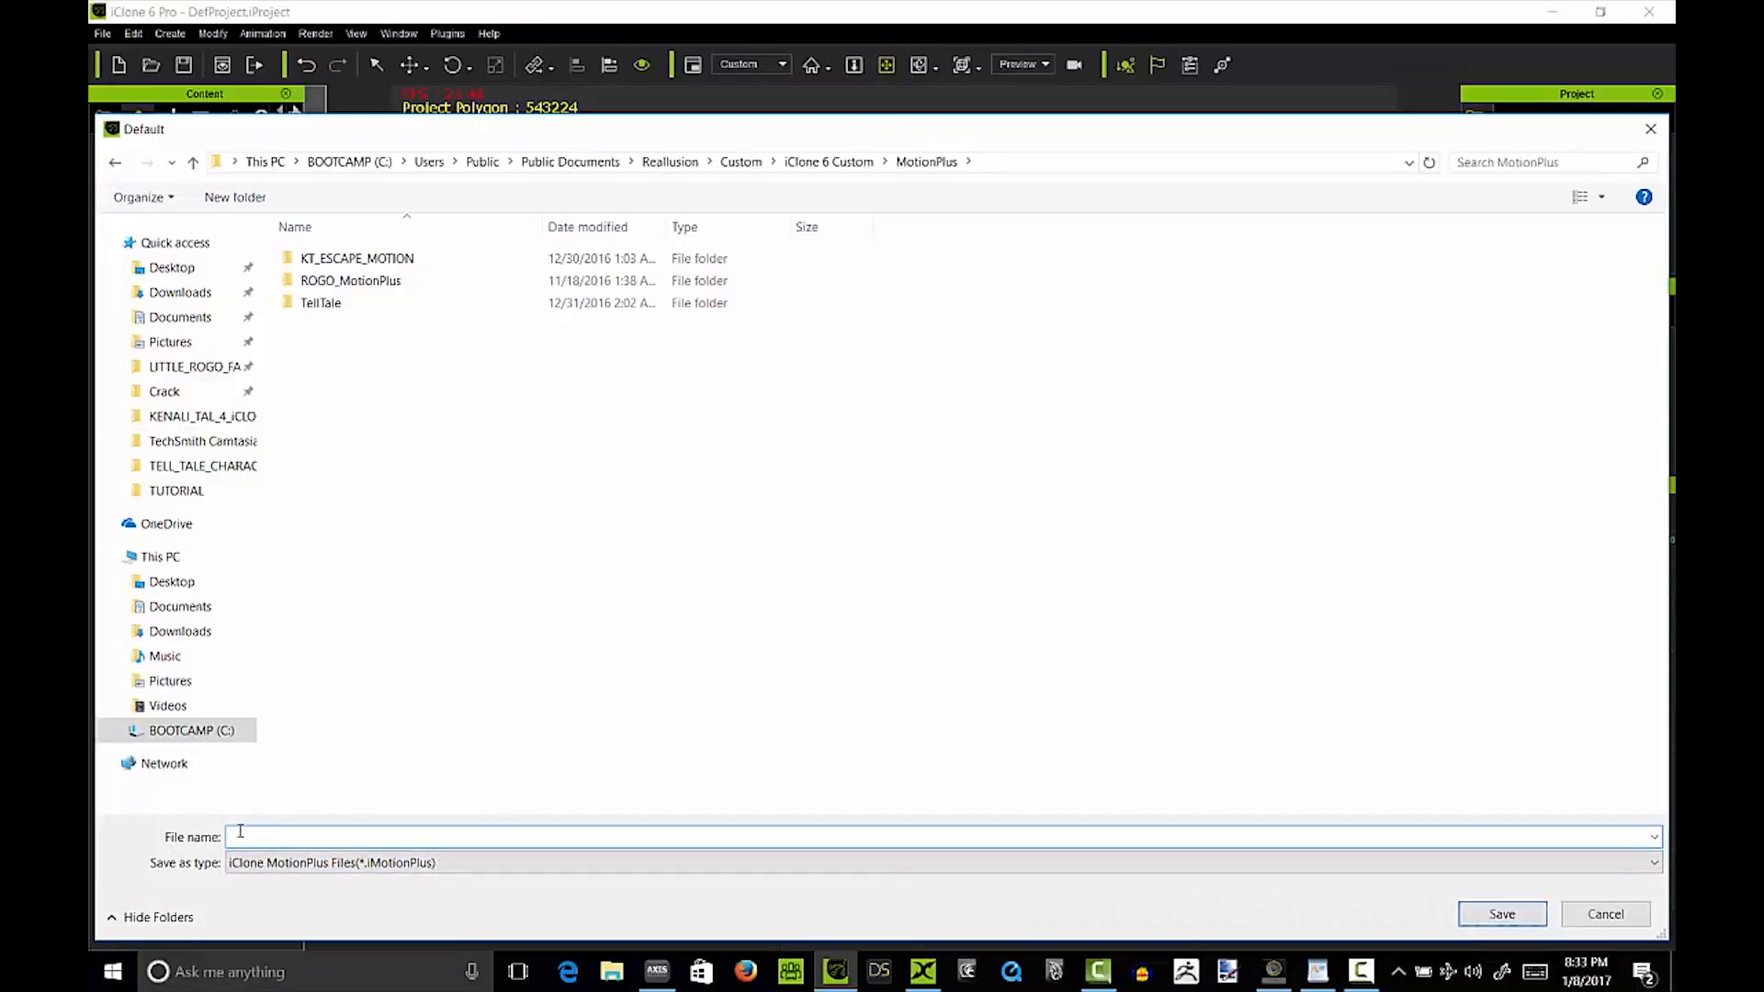
text(enali)
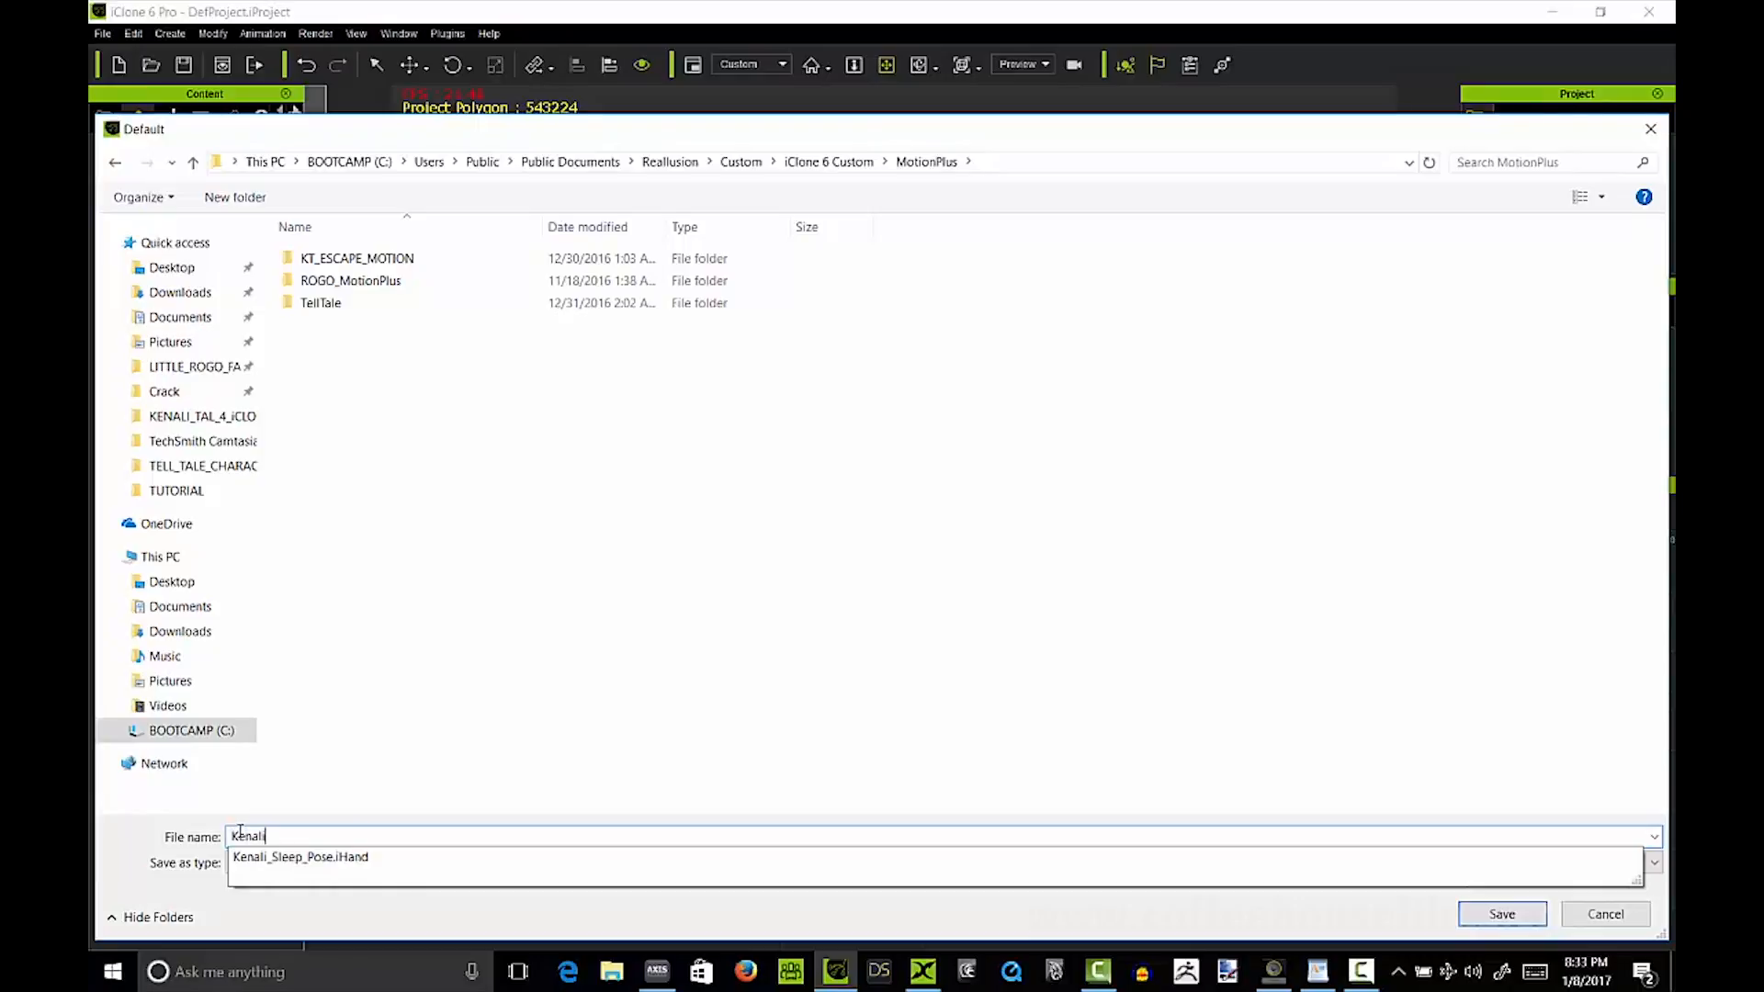
text(_Hit)
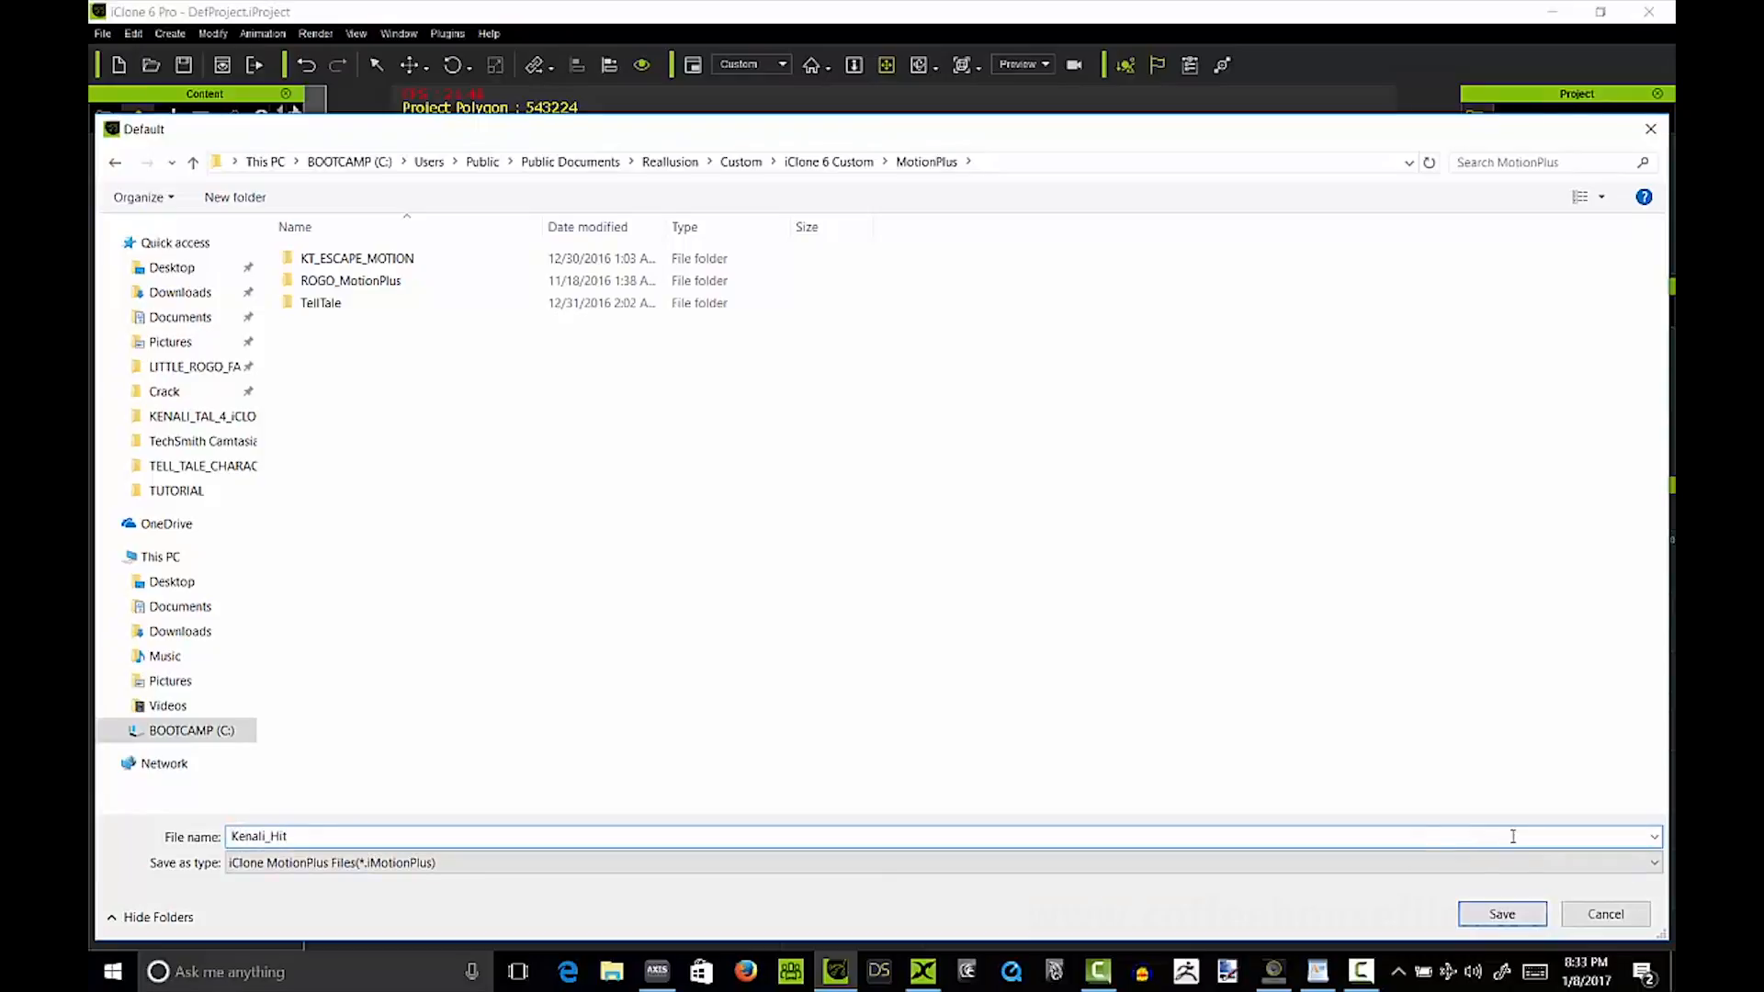
click(1470, 921)
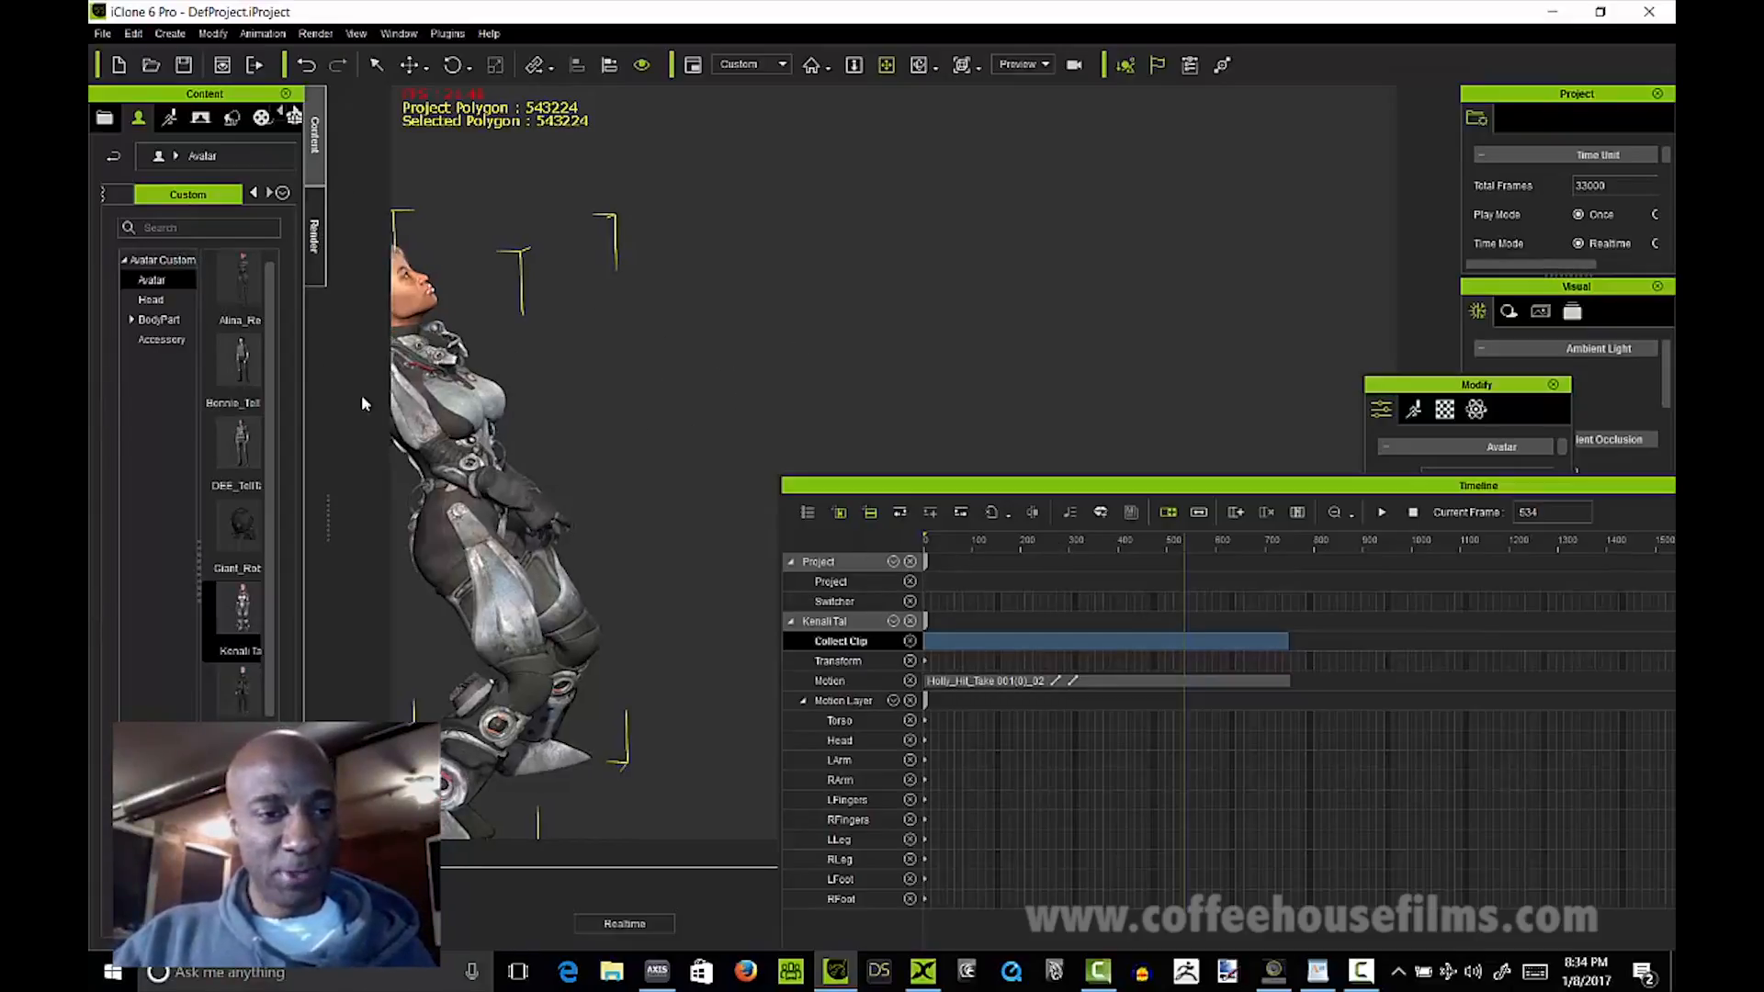
Step: Start a new project without saving the current one and load the red-haired avatar in the black suit into the scene
click(103, 33)
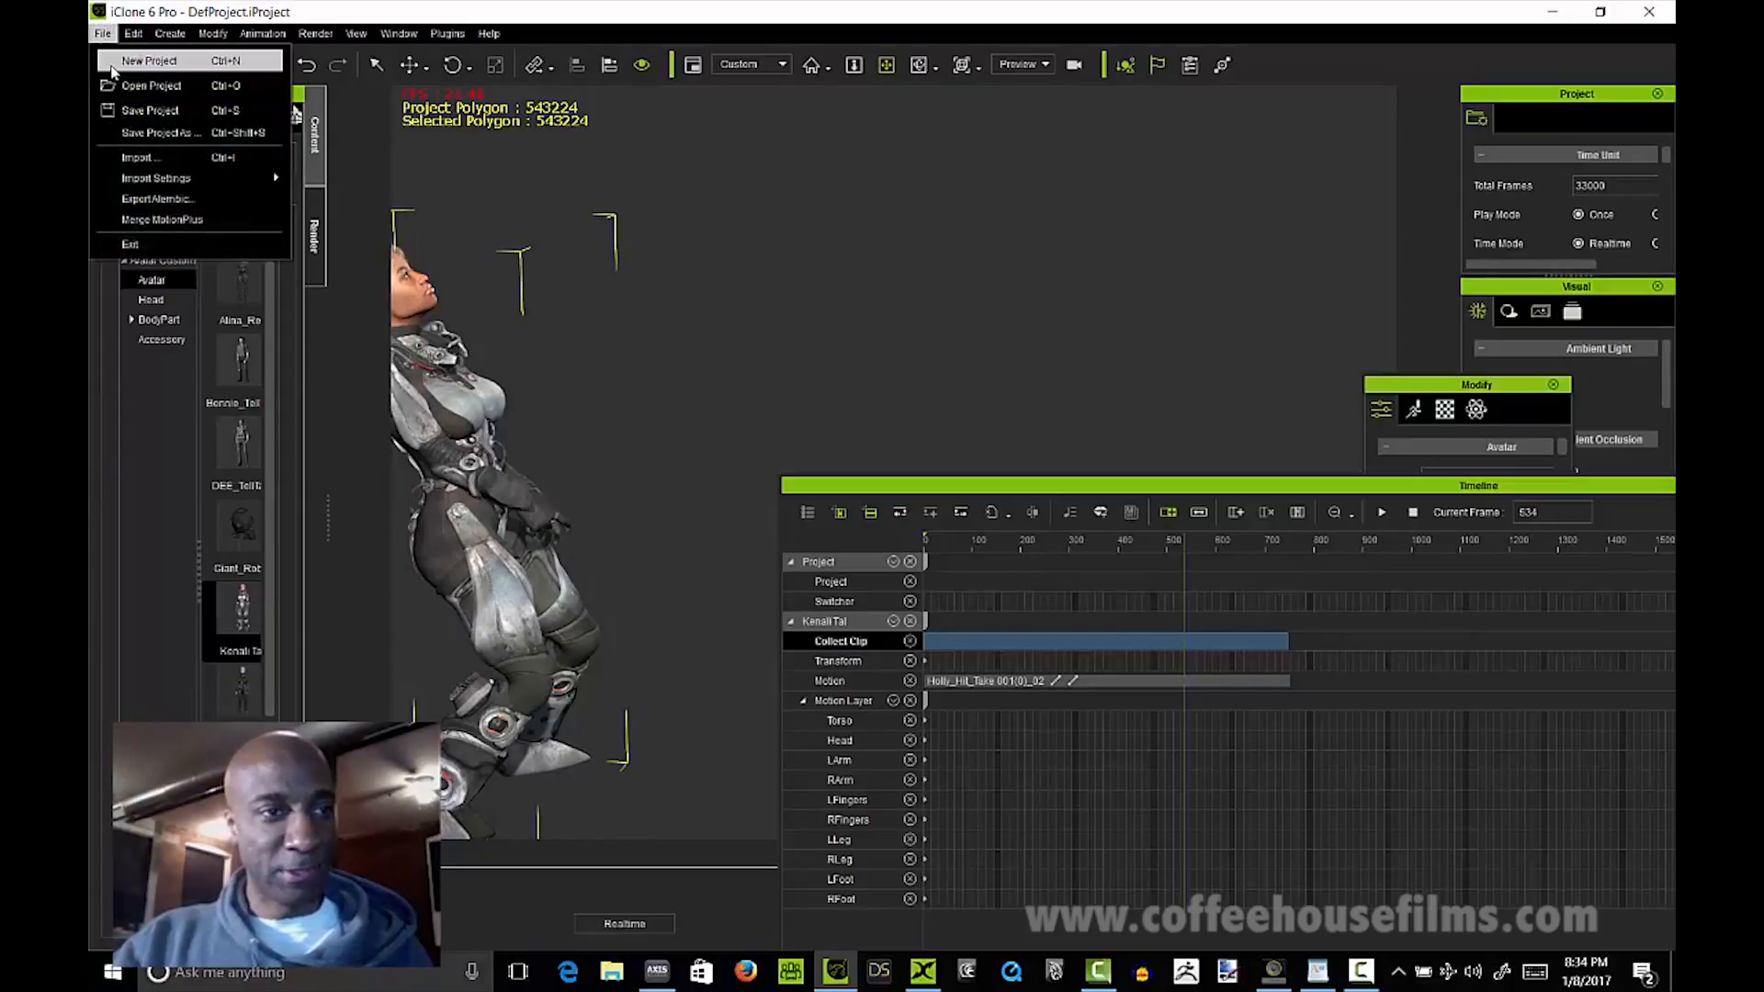
click(119, 62)
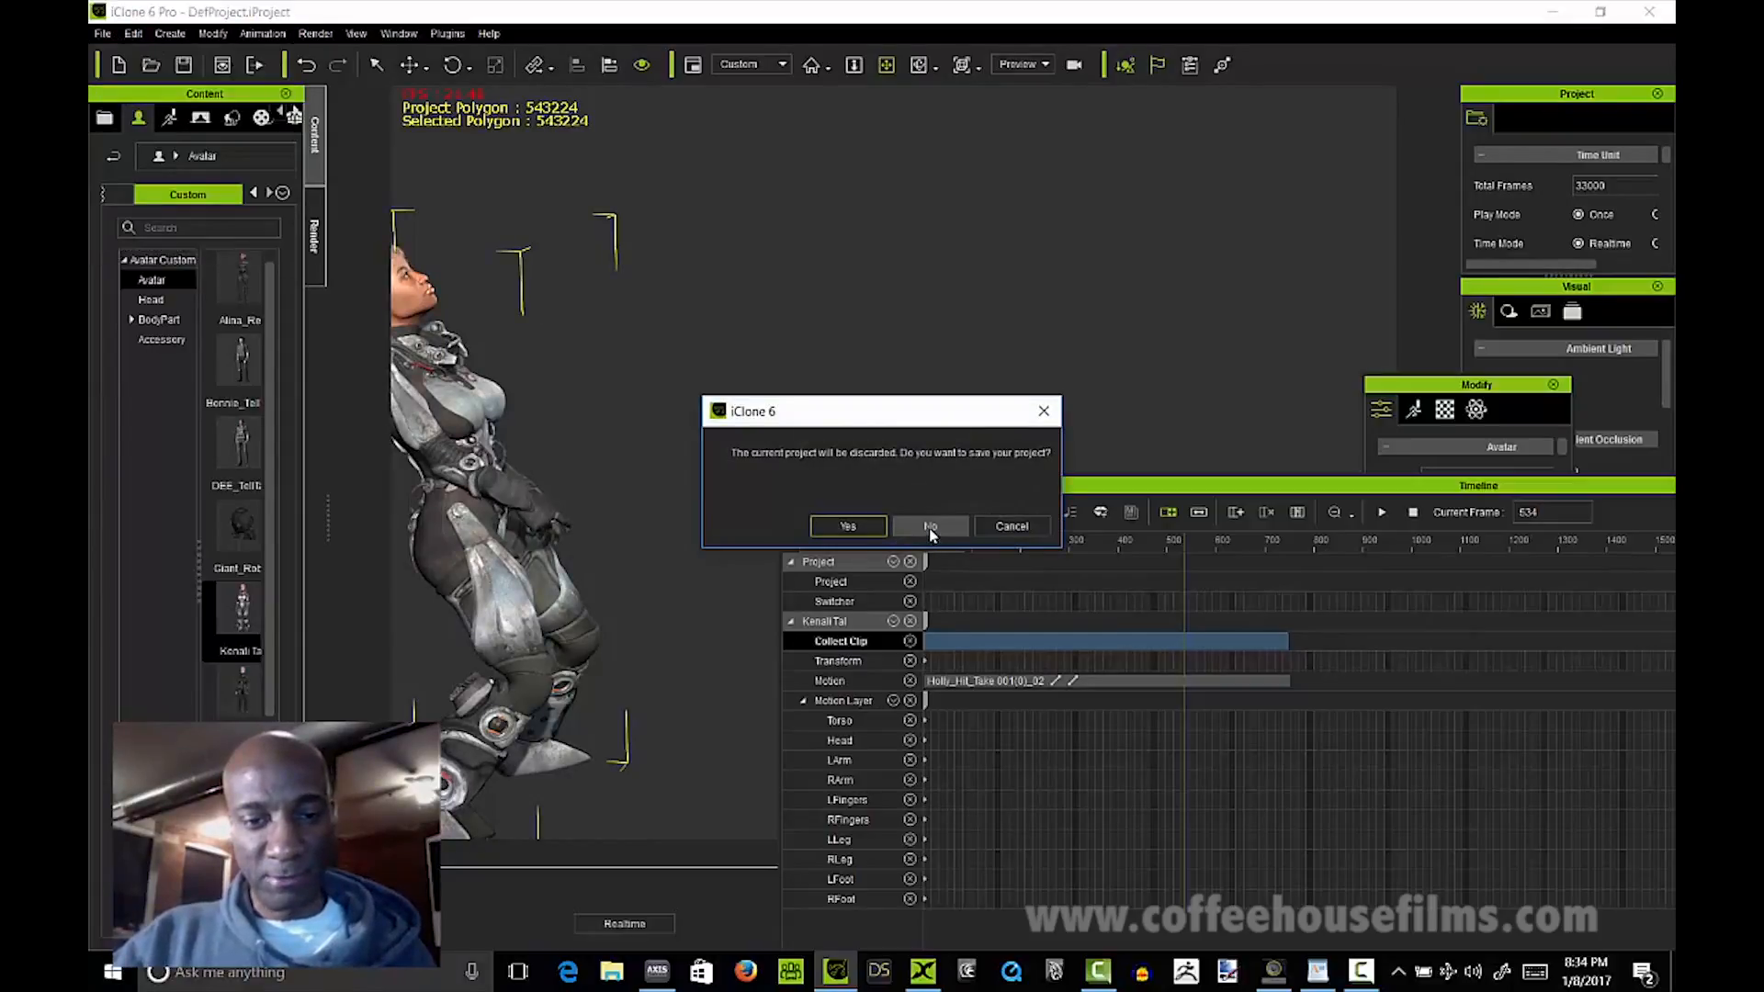
click(930, 527)
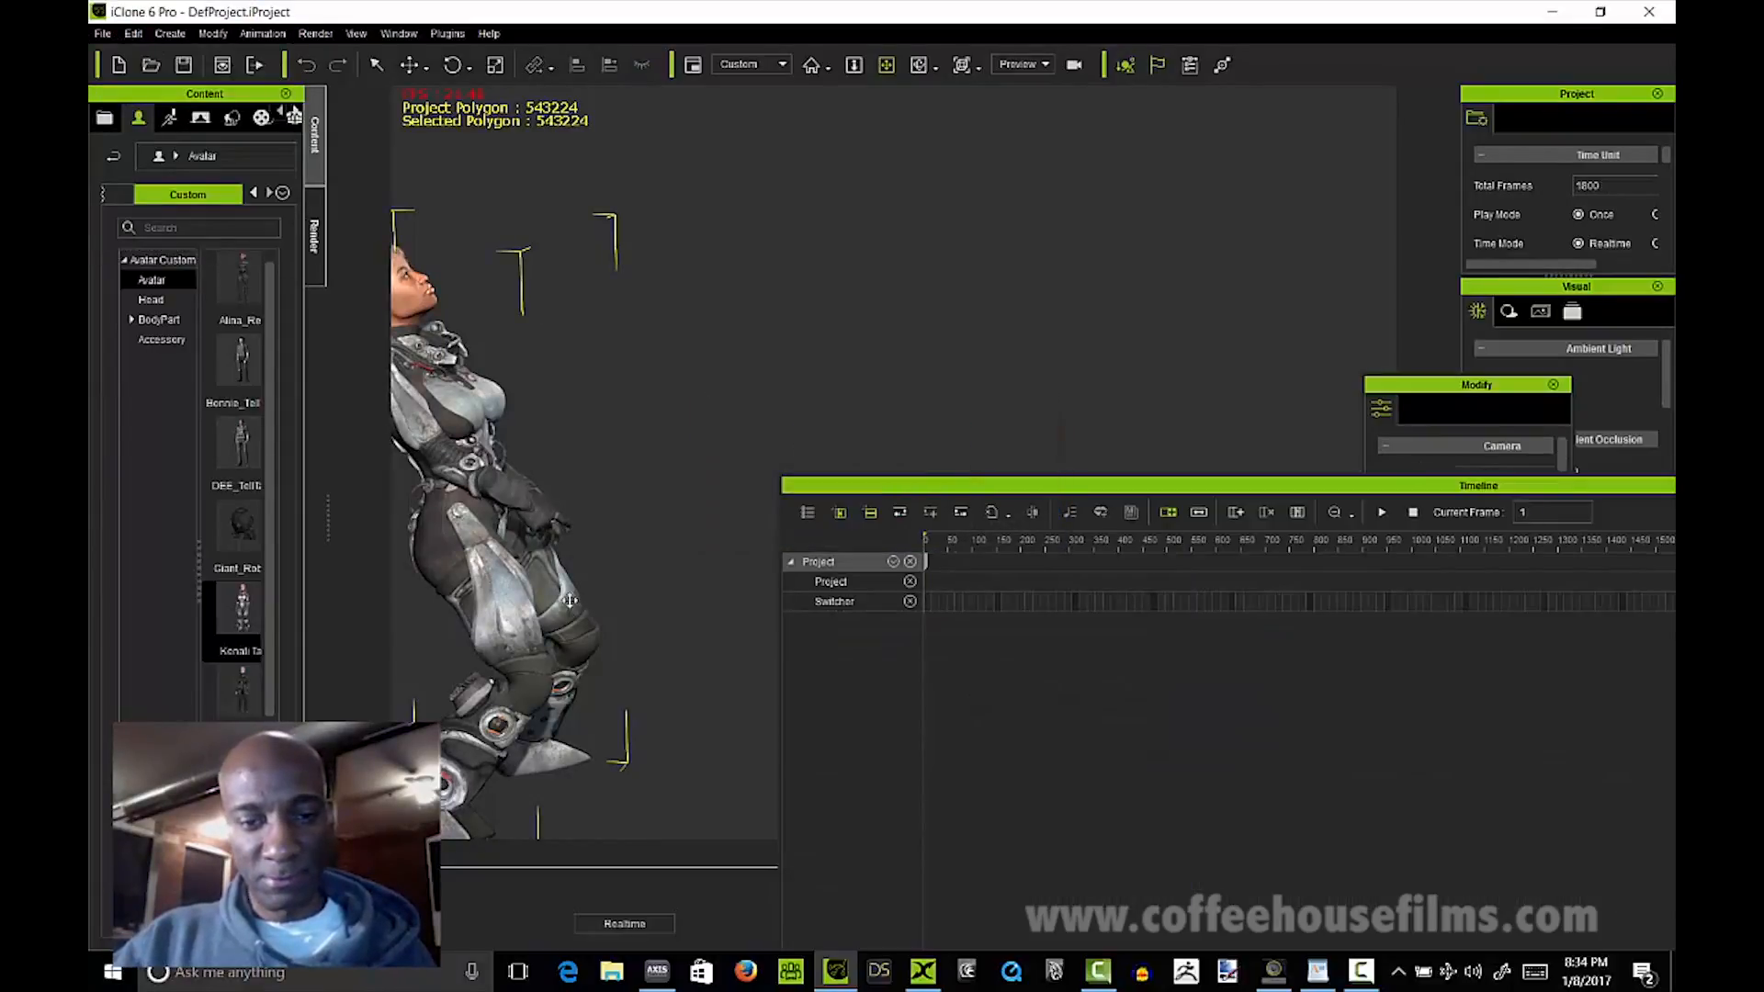
drag(241, 276, 401, 379)
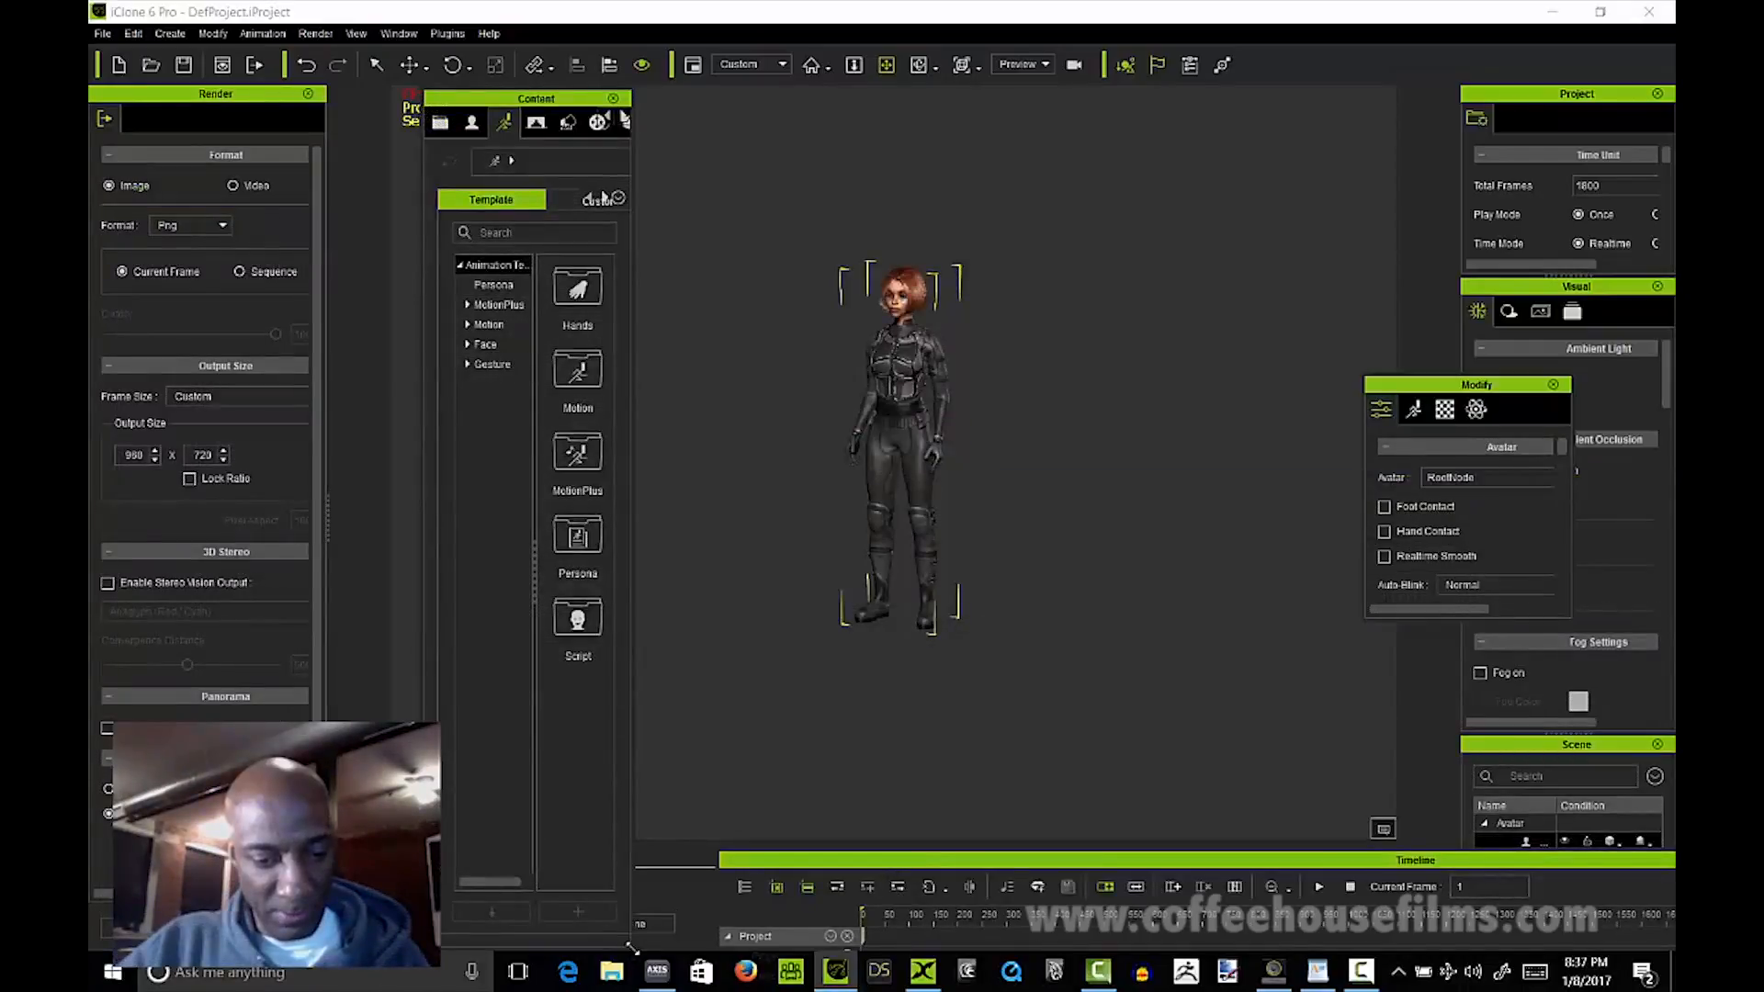
Step: Enlarge the floating Content window and move it clear of the avatar in the viewport
drag(634, 946, 786, 177)
drag(640, 98, 157, 68)
drag(463, 76, 484, 68)
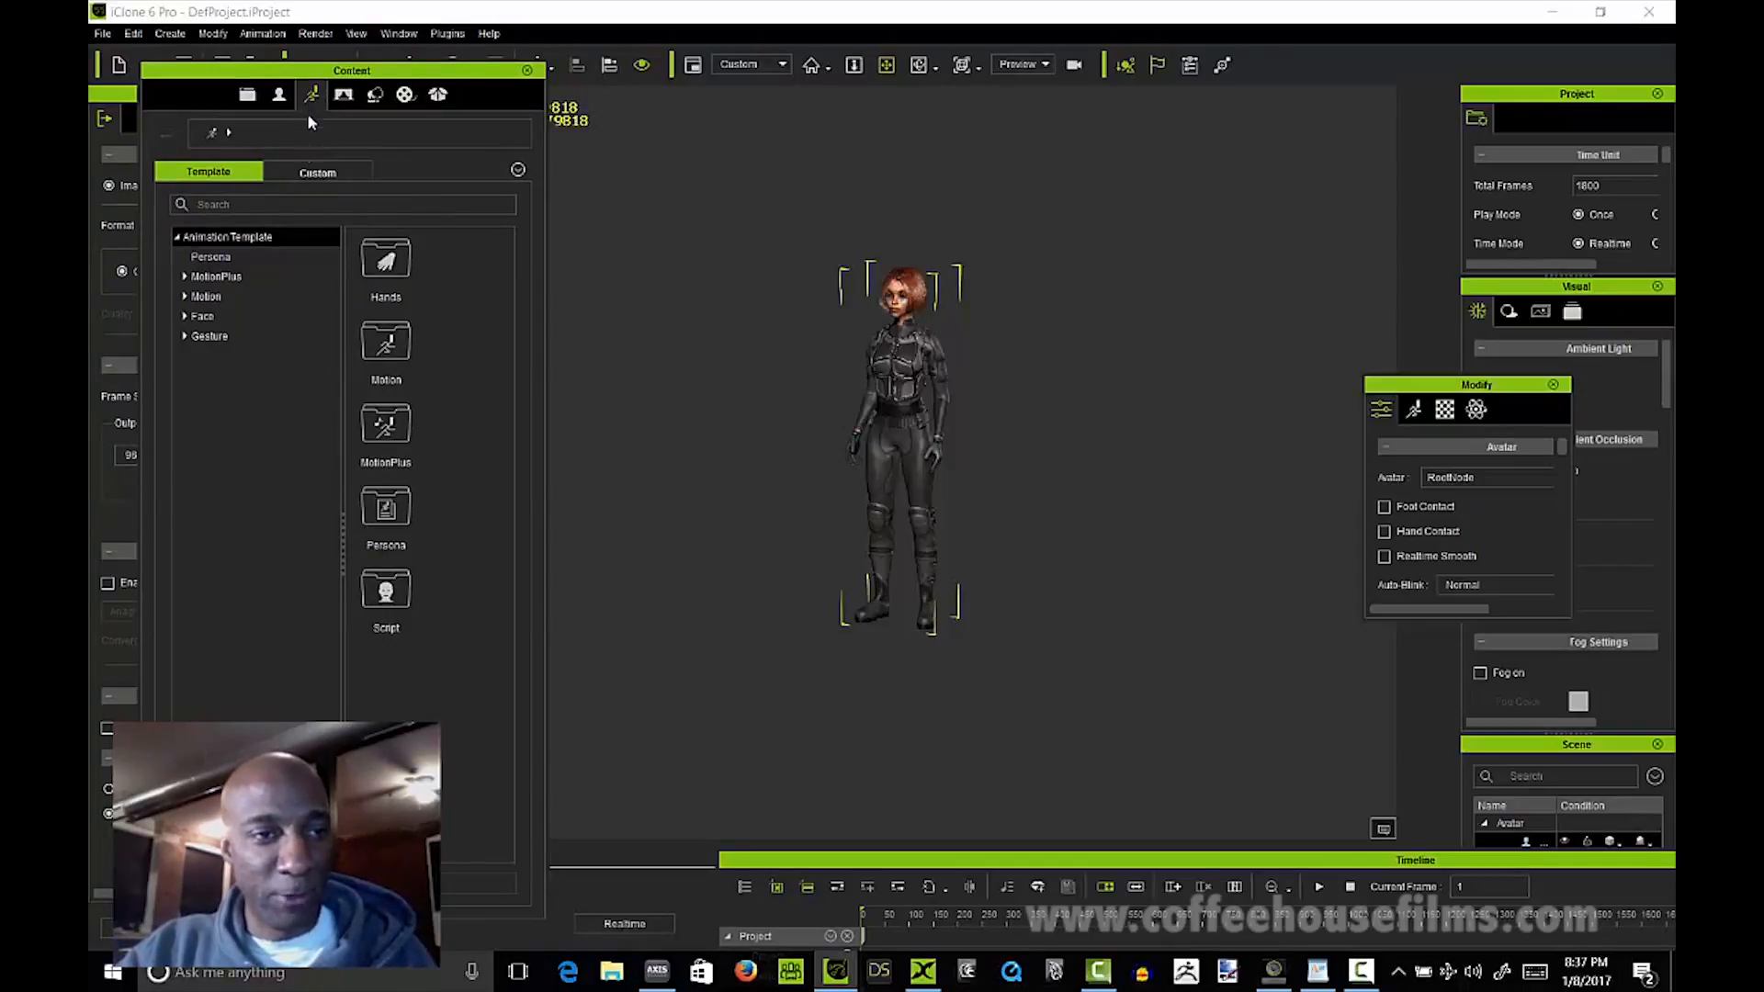
Step: Apply the custom MotionPlus file Kenali_Hit from the animation library to the red-haired avatar
click(283, 176)
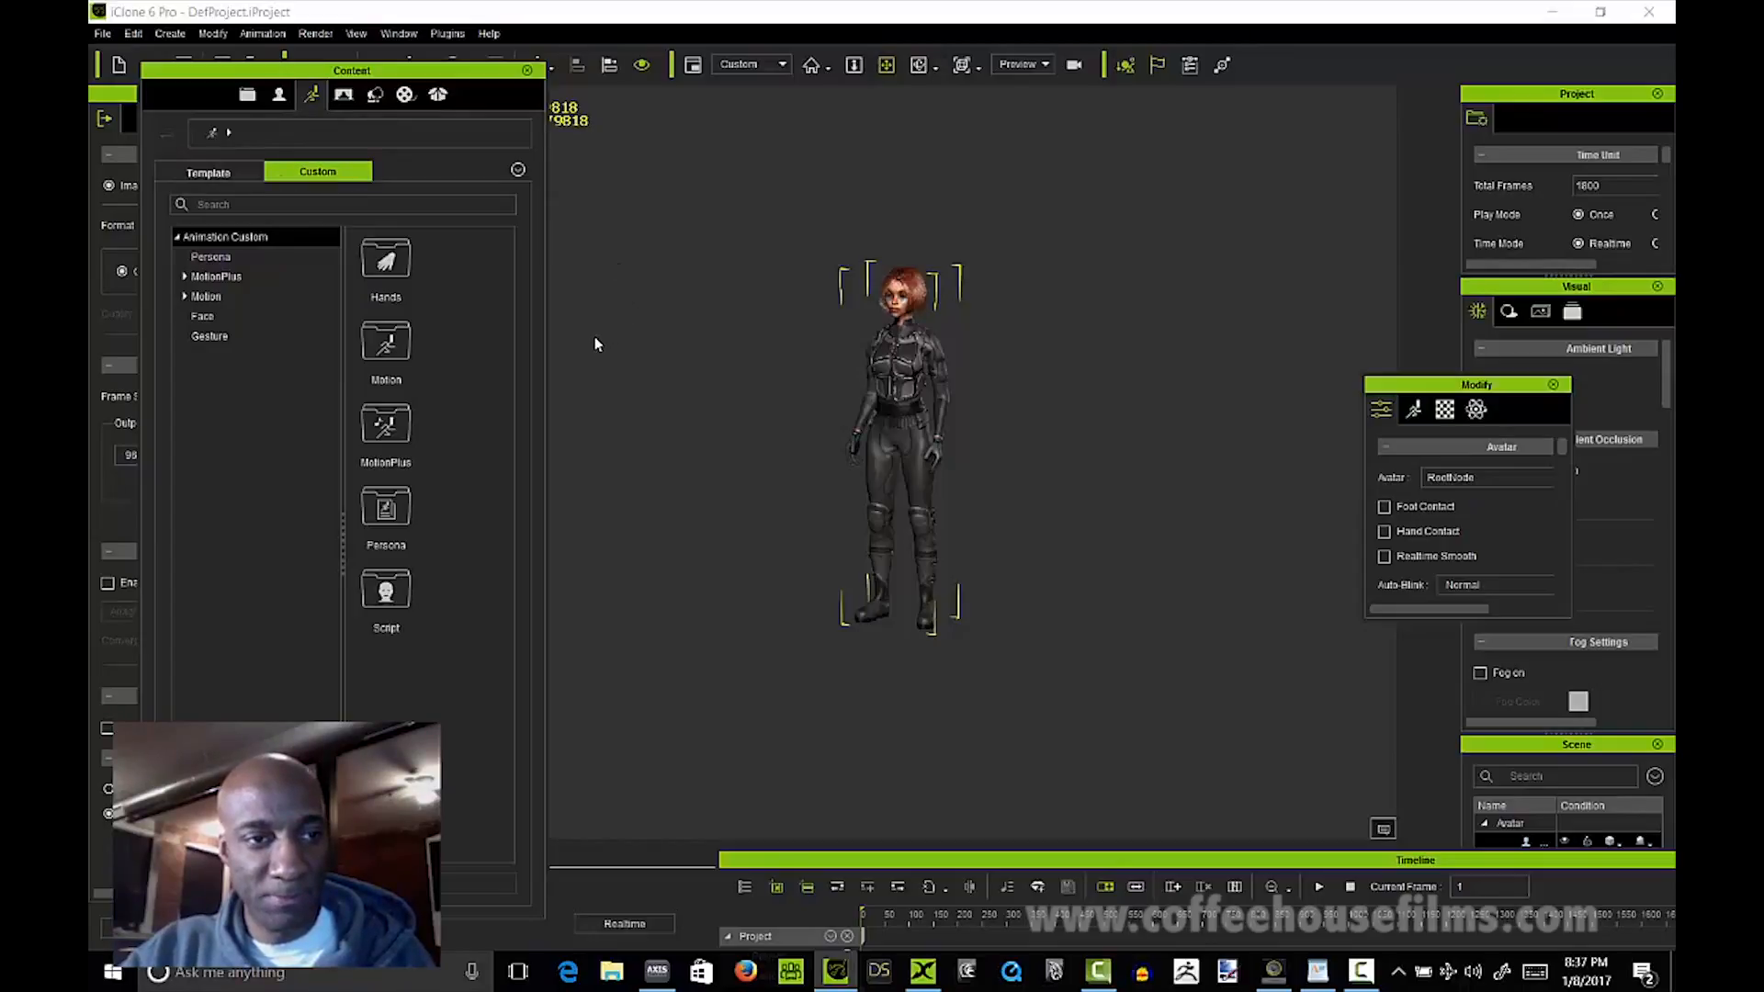
click(232, 279)
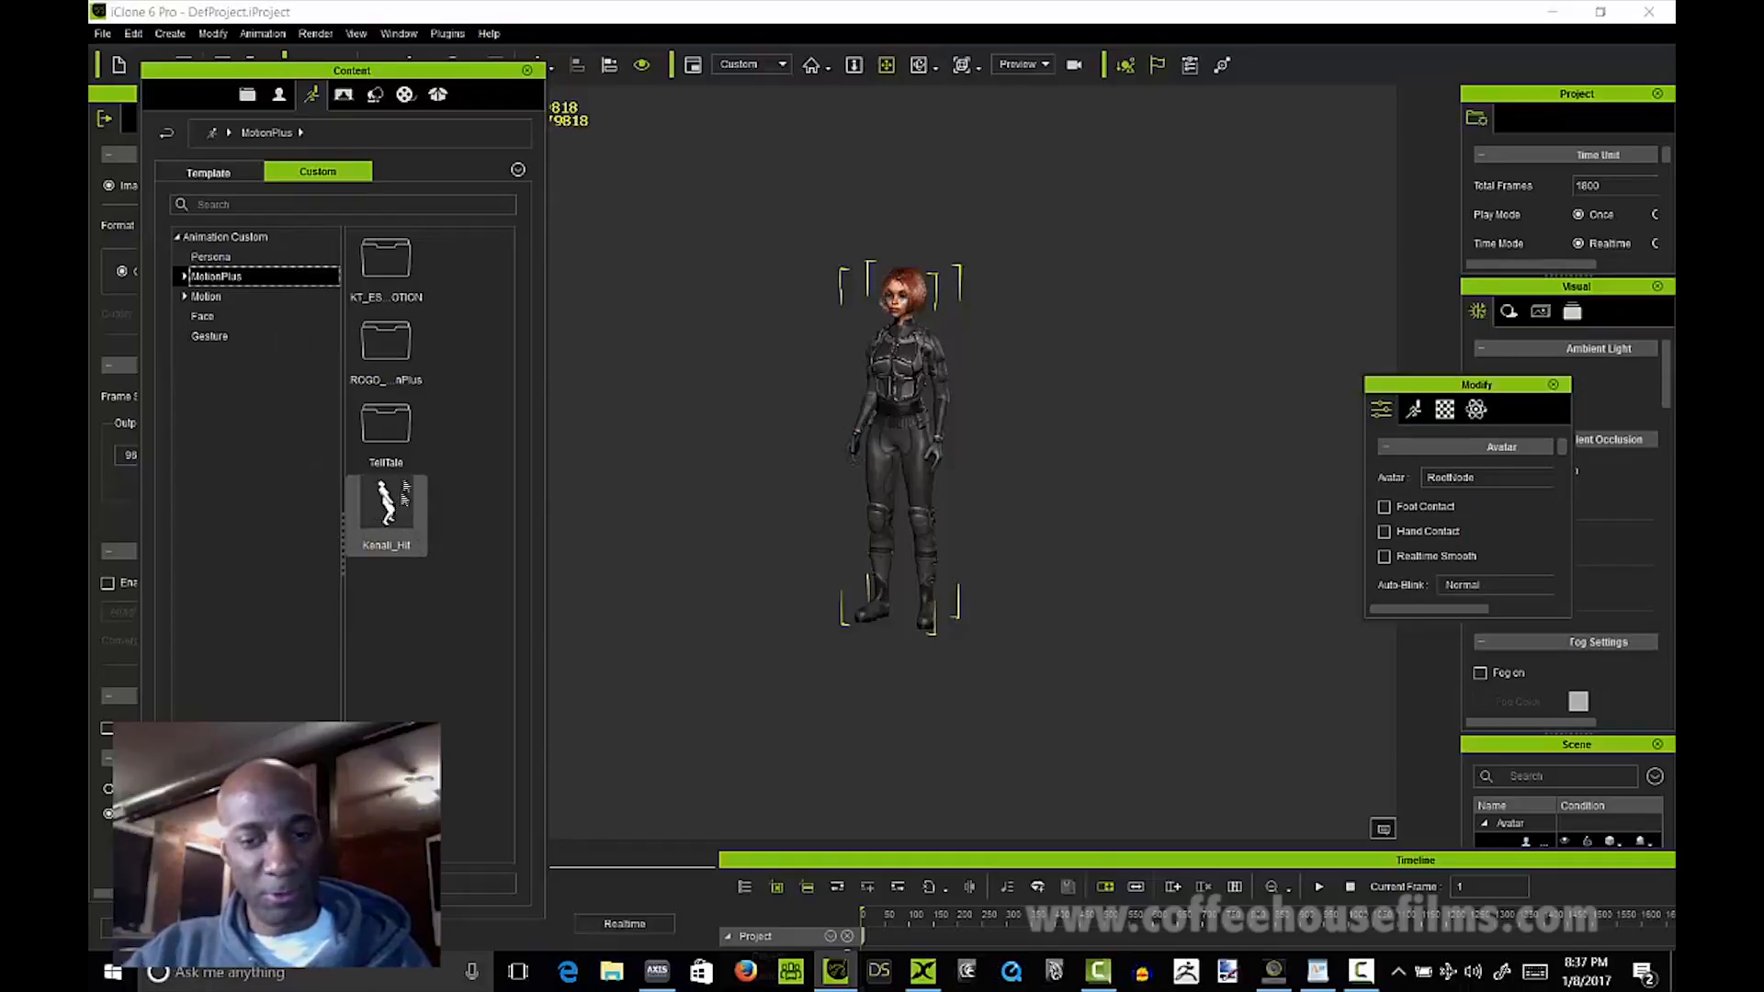
click(394, 519)
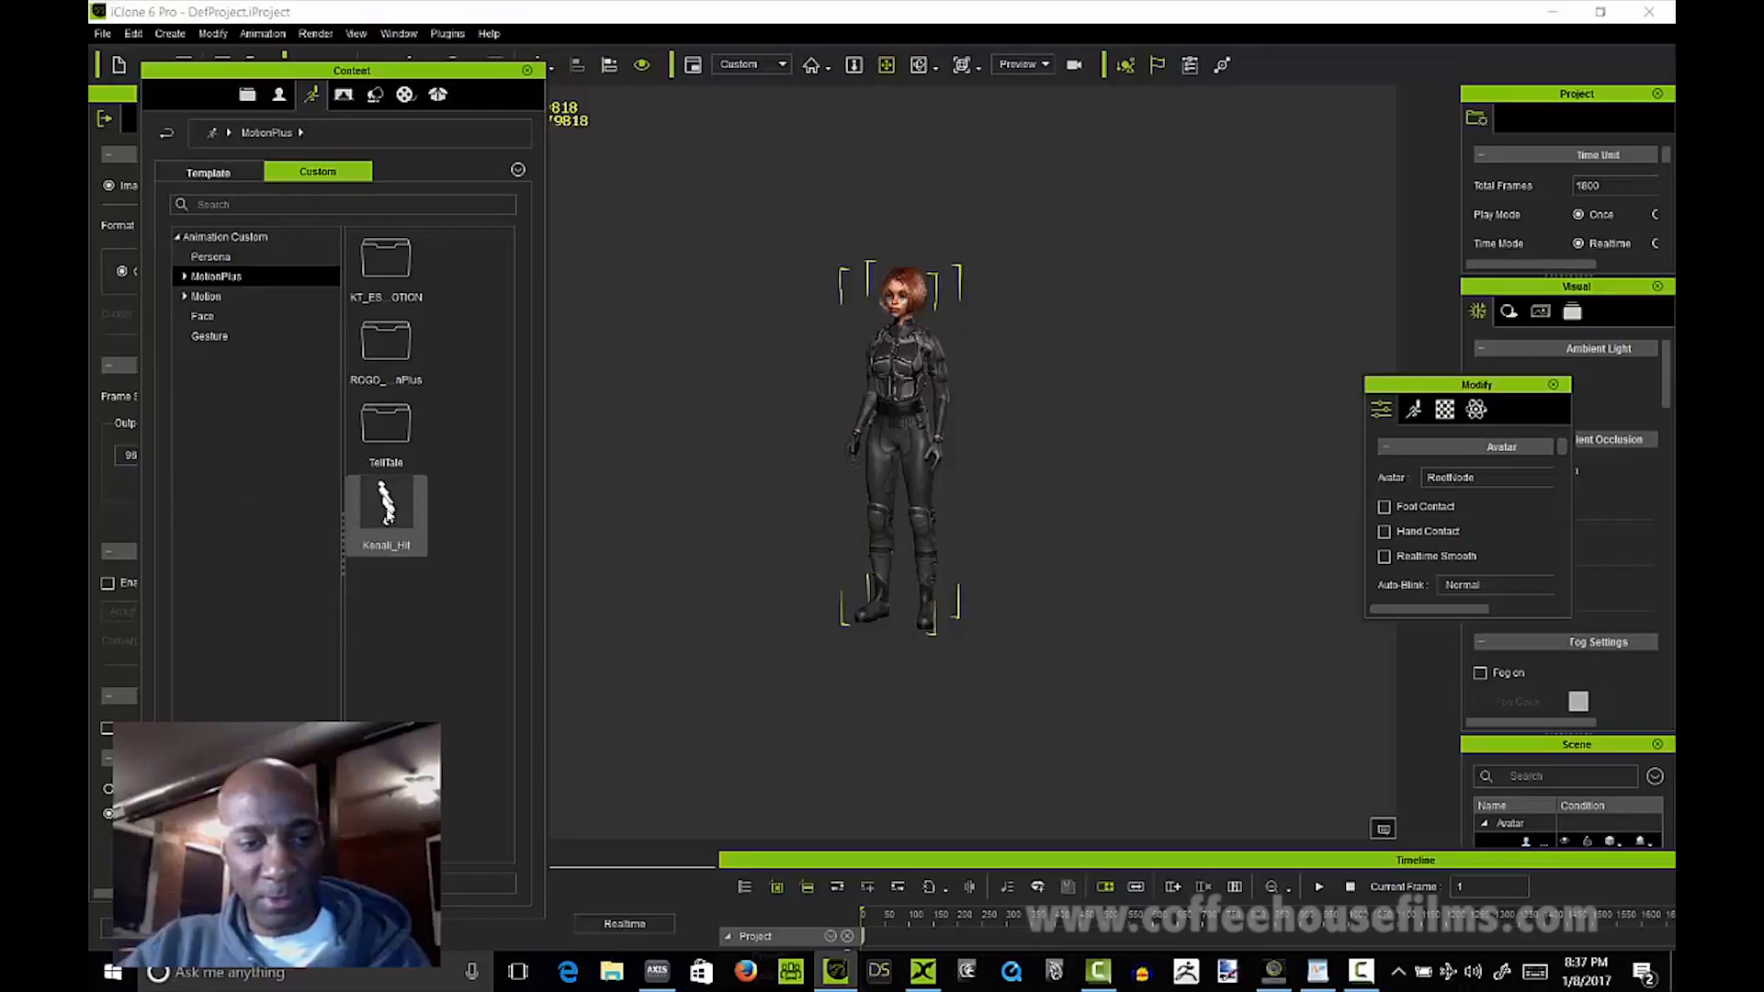
double_click(391, 516)
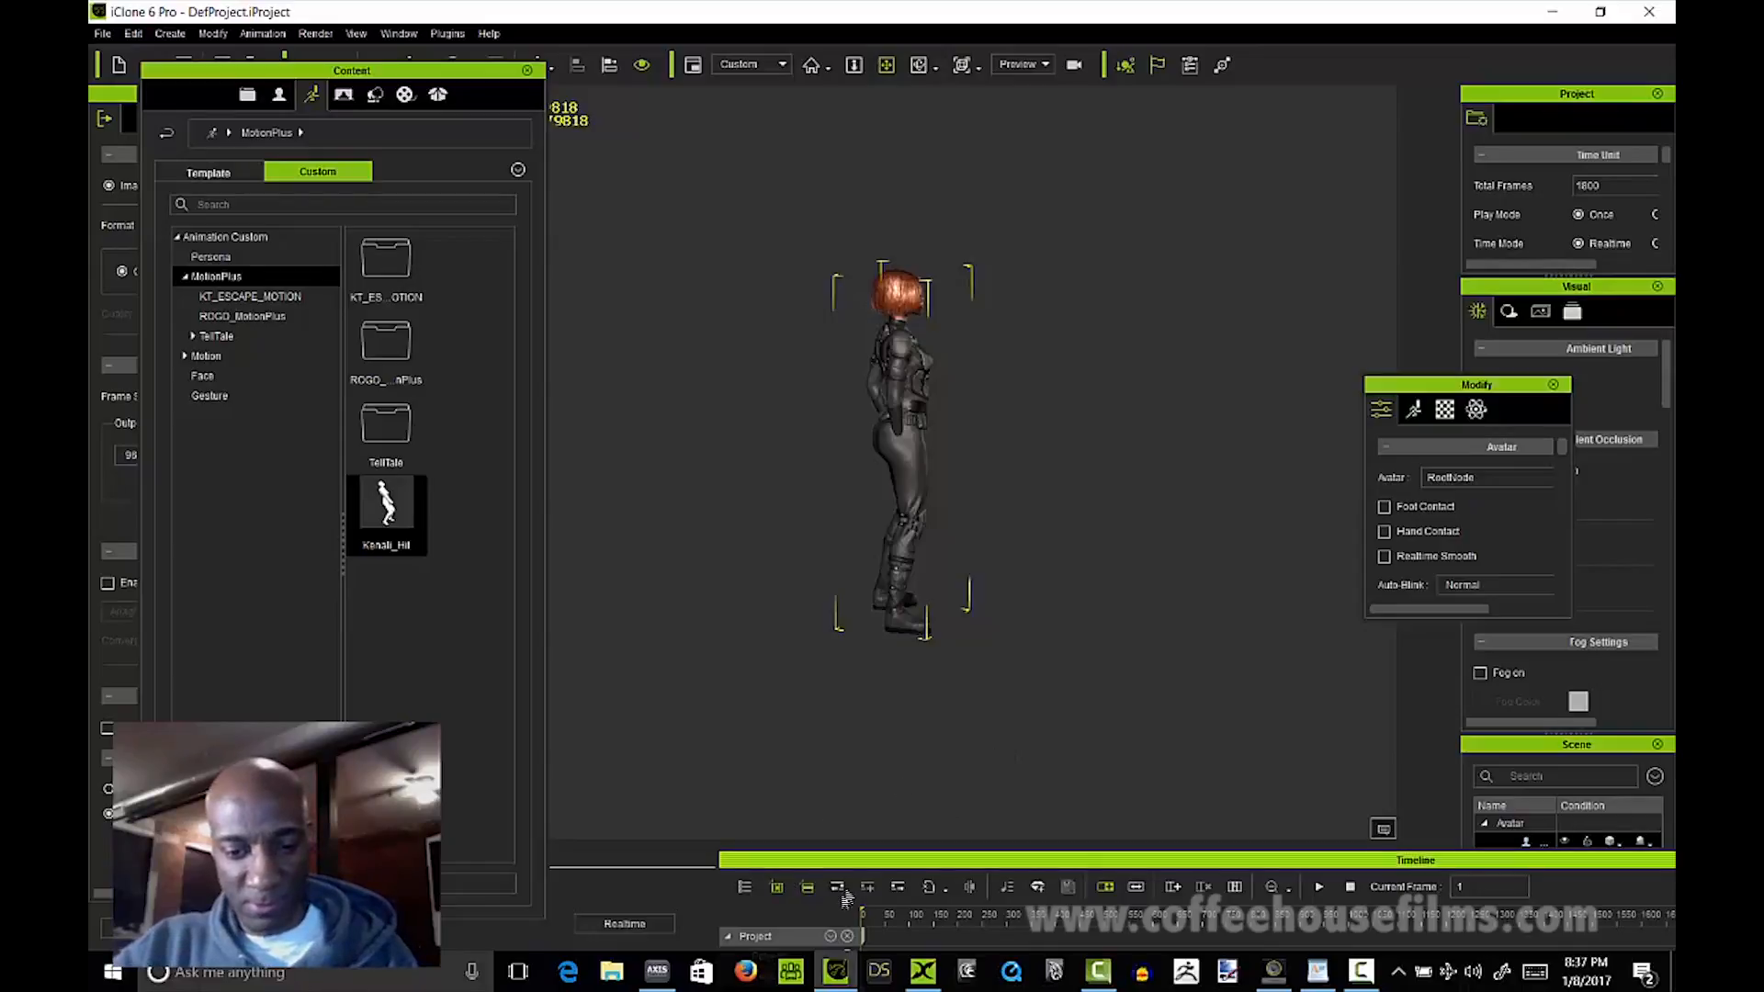
Step: Reposition the Timeline window to show the applied clip below the avatar, and play the motion
drag(841, 861, 381, 668)
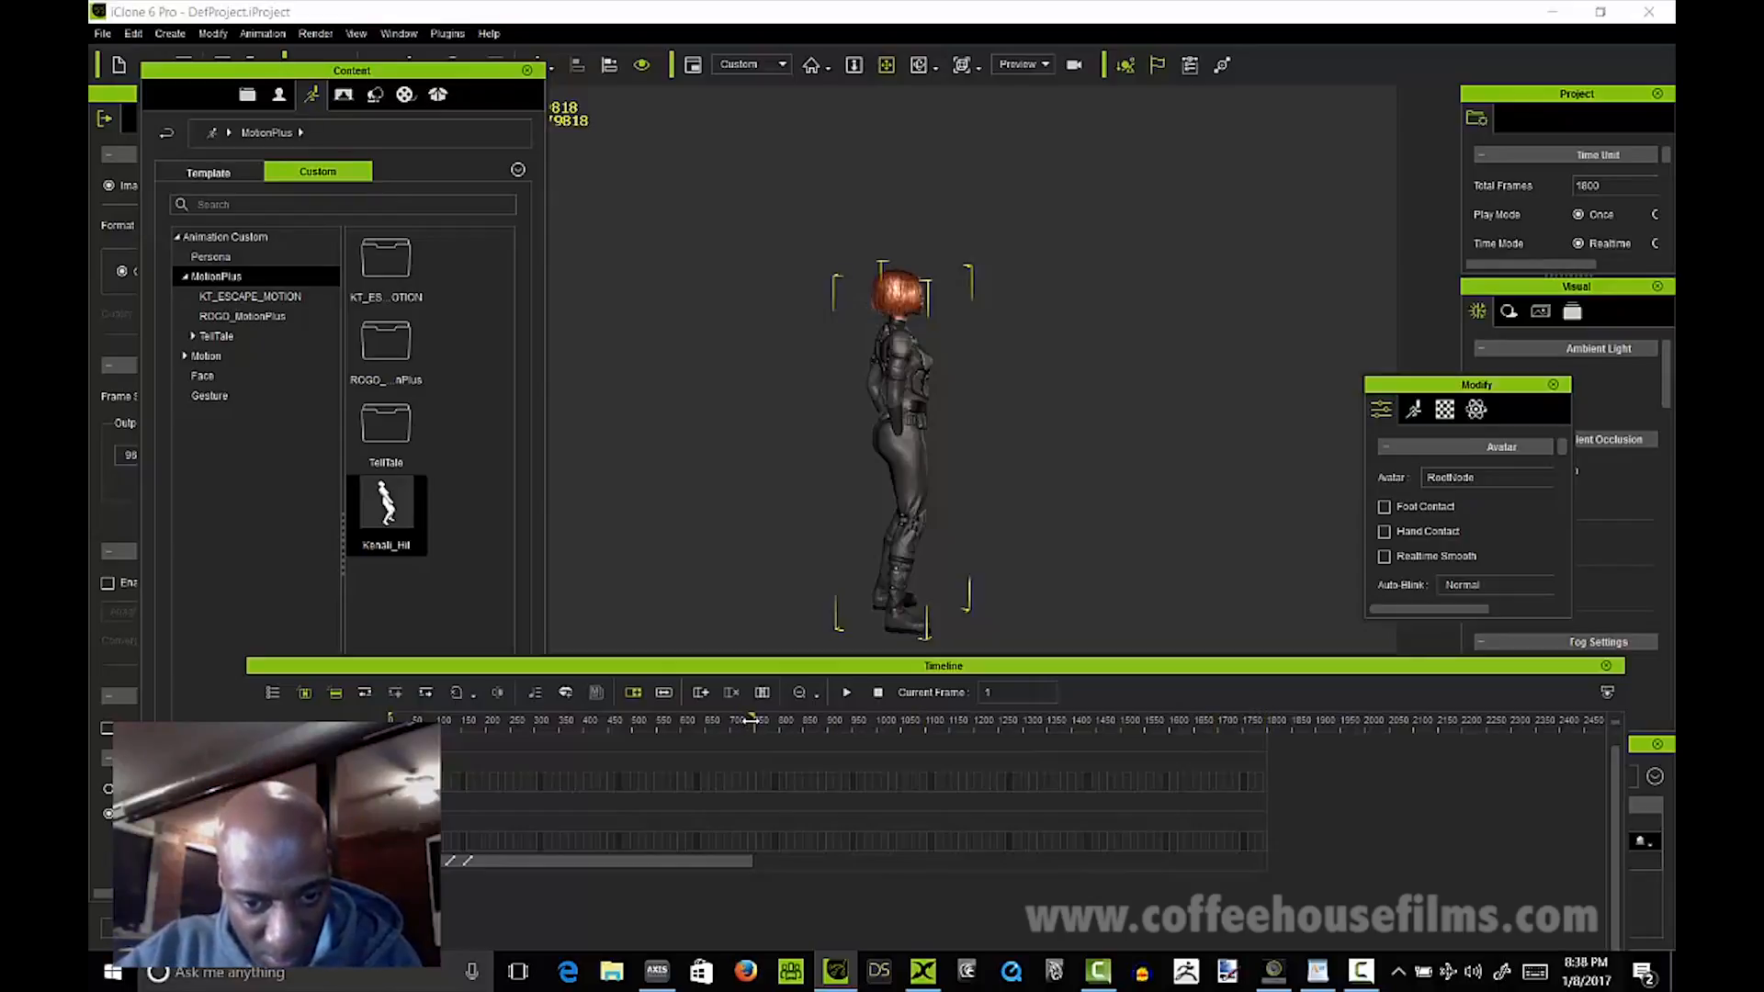
drag(746, 664, 732, 773)
click(829, 802)
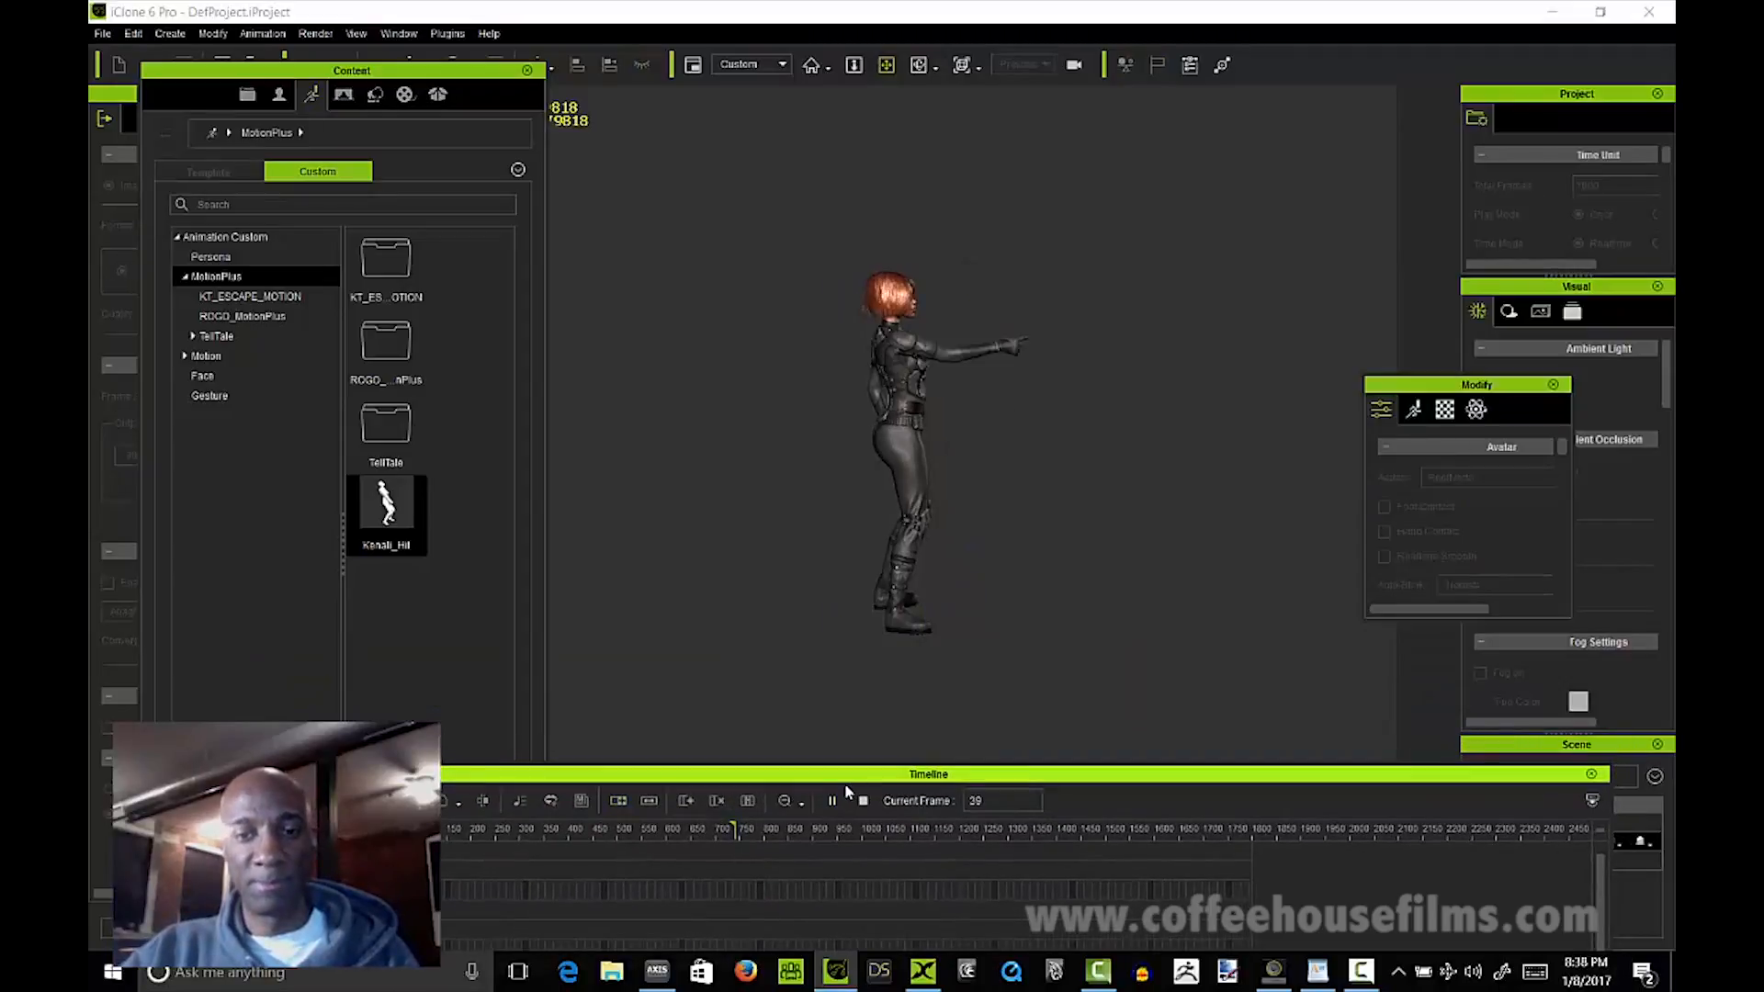